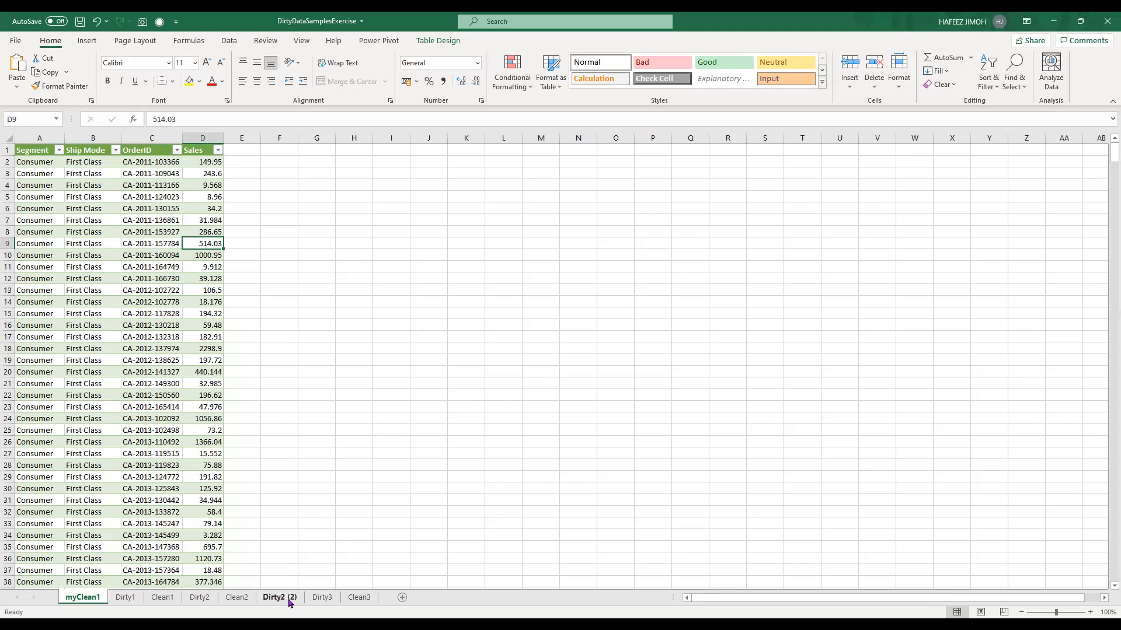
# - Look over the table on the Dirty2 (2) sheet and close the DirtyDataSamplesExercise workbook
pyautogui.click(290, 601)
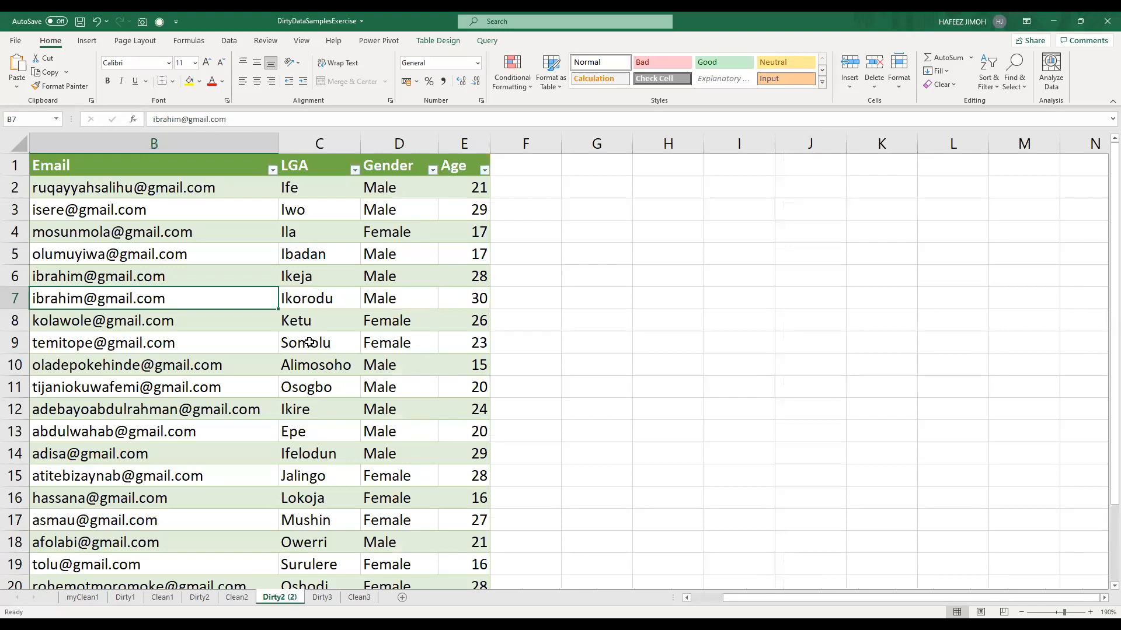
pyautogui.click(309, 343)
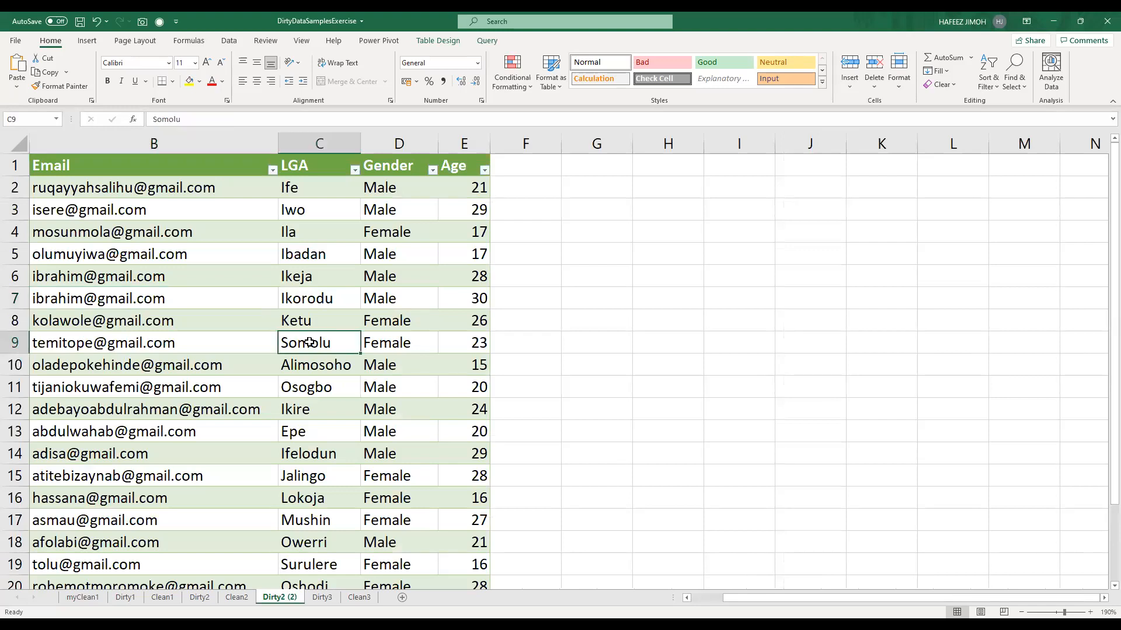
pyautogui.click(486, 42)
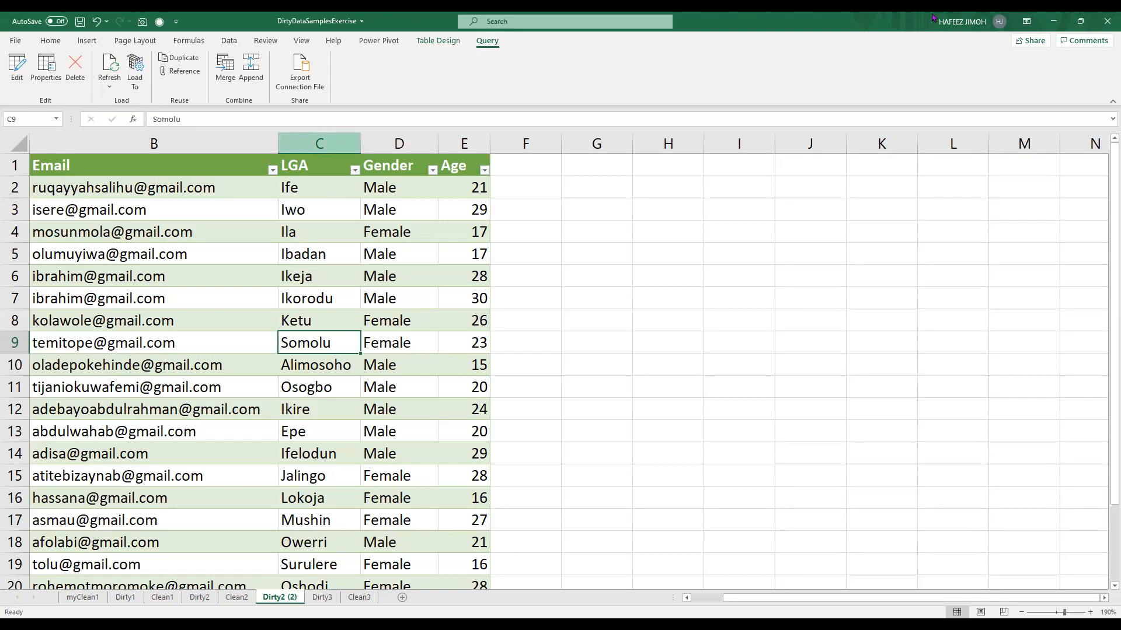
pyautogui.click(1106, 18)
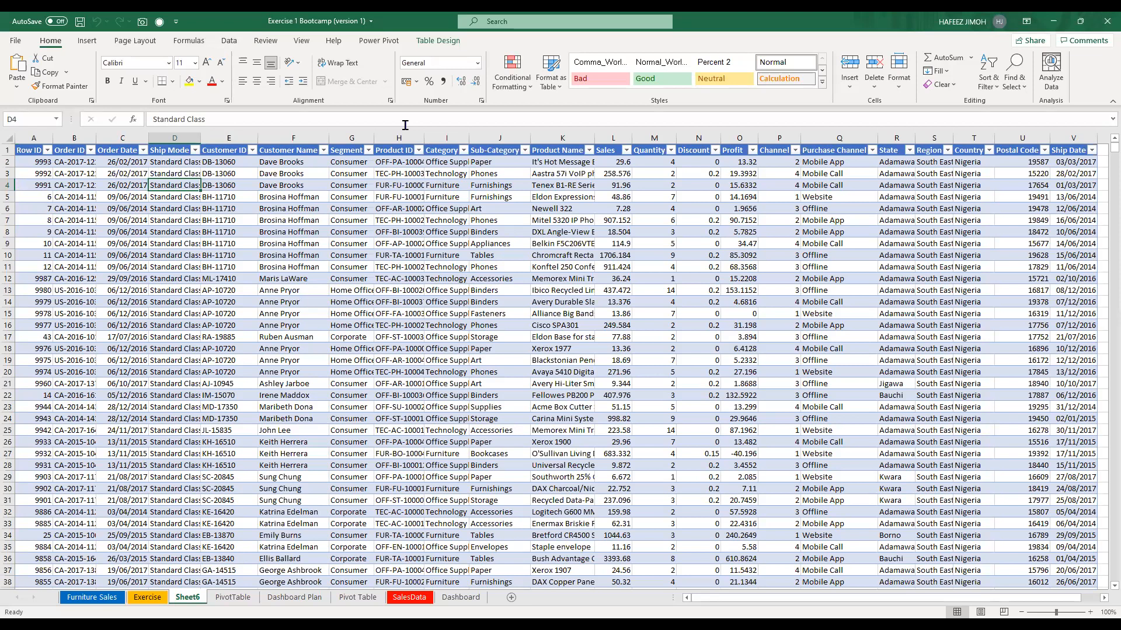
# - Search the recent workbooks for "exerc" and return to the Exercise 1 Bootcamp worksheet
pyautogui.click(16, 43)
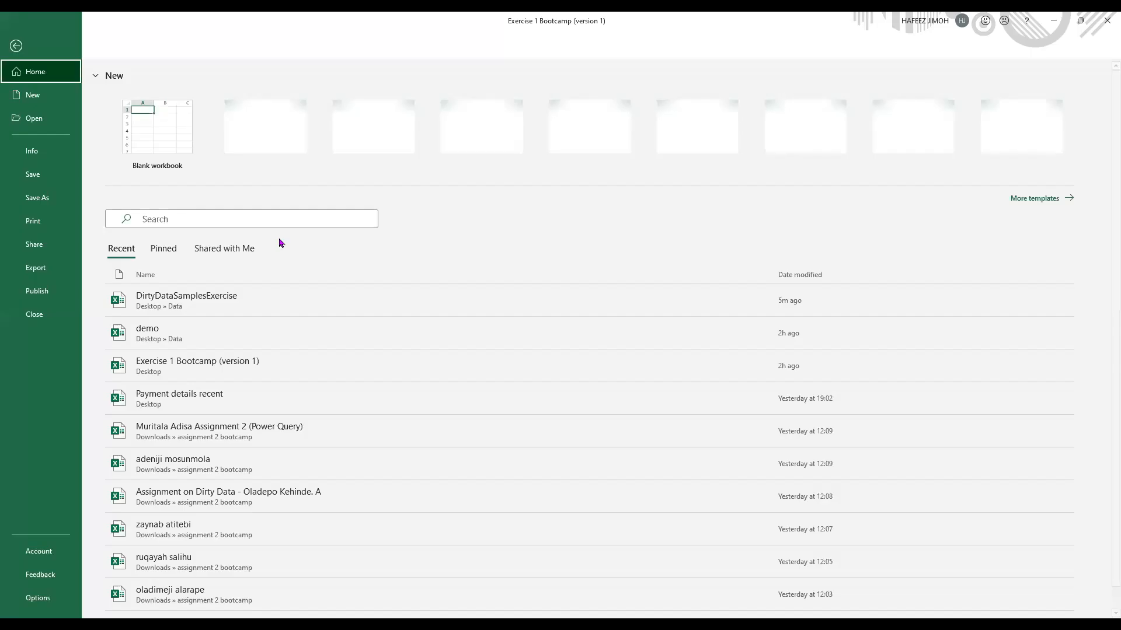
pyautogui.click(277, 217)
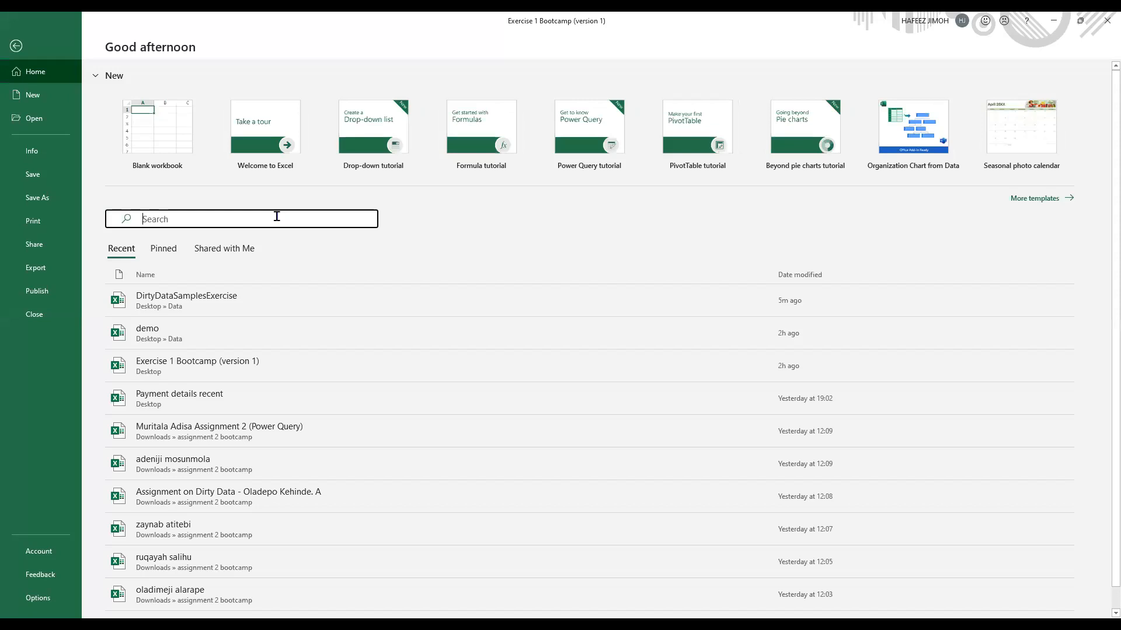
pyautogui.write('exer')
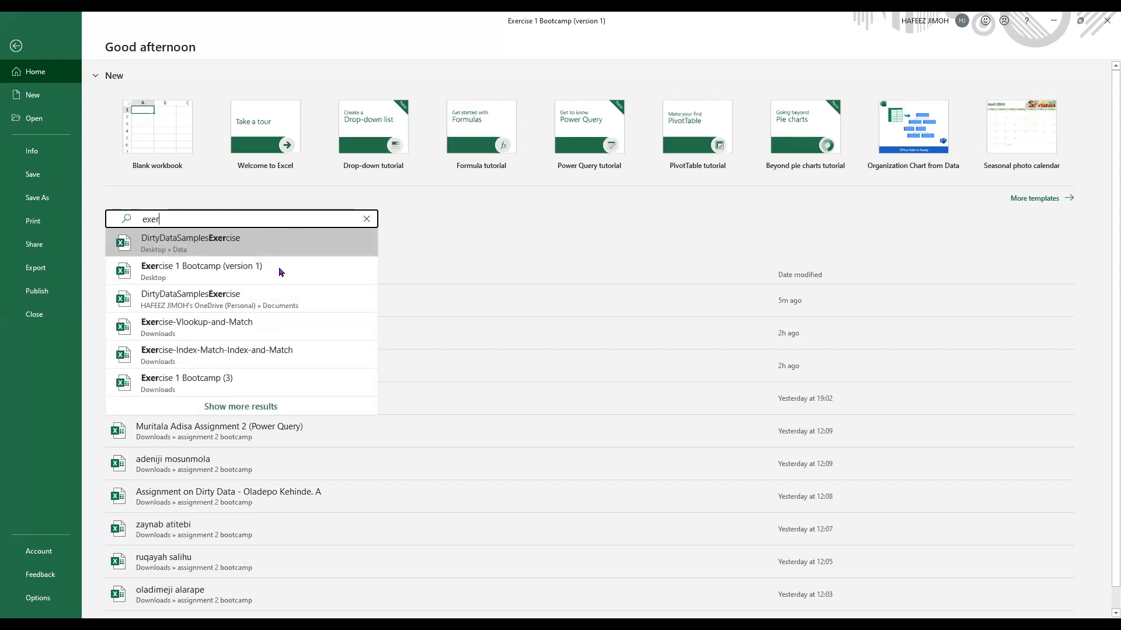
pyautogui.scroll(-1, 263, 195)
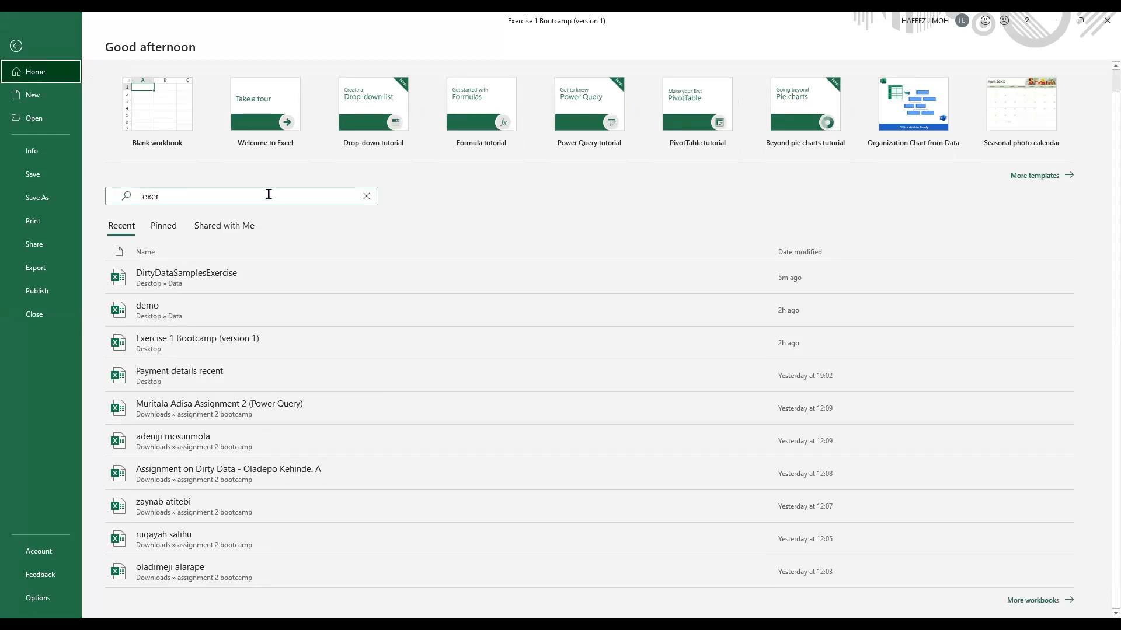
pyautogui.click(262, 195)
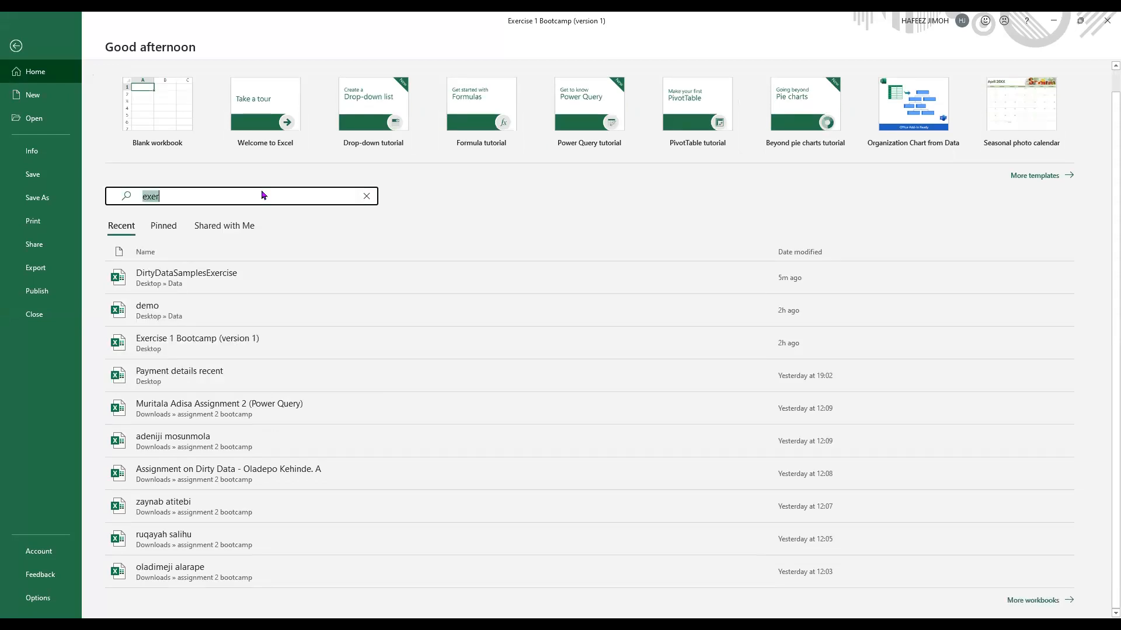
pyautogui.write('exersi')
pyautogui.press('BackSpace')
pyautogui.press('BackSpace')
pyautogui.write('c')
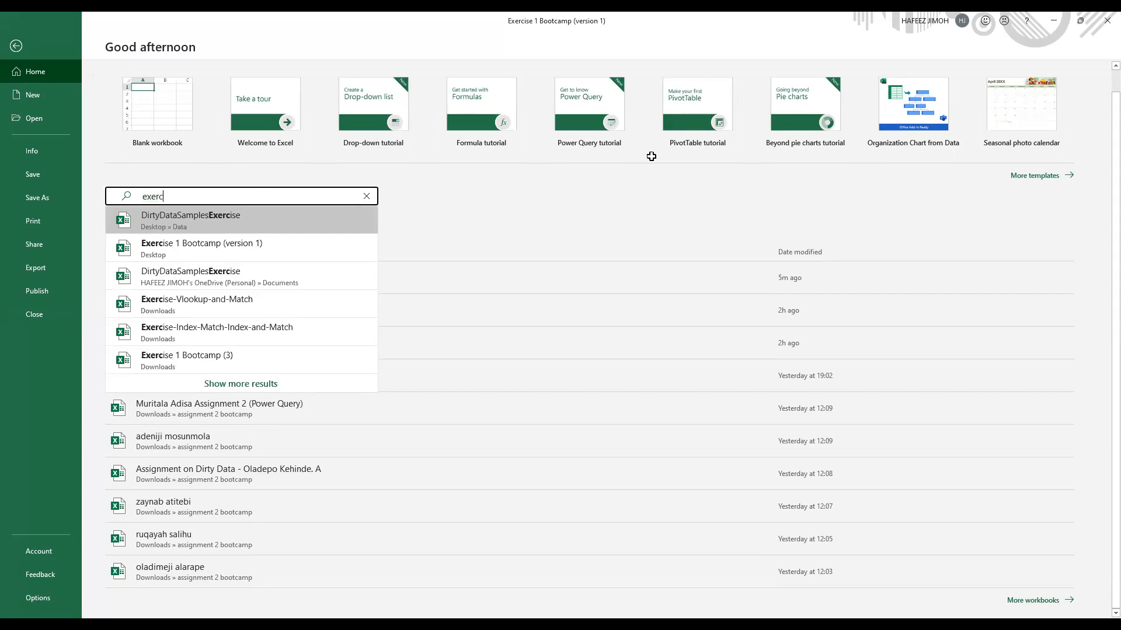
pyautogui.press('Escape')
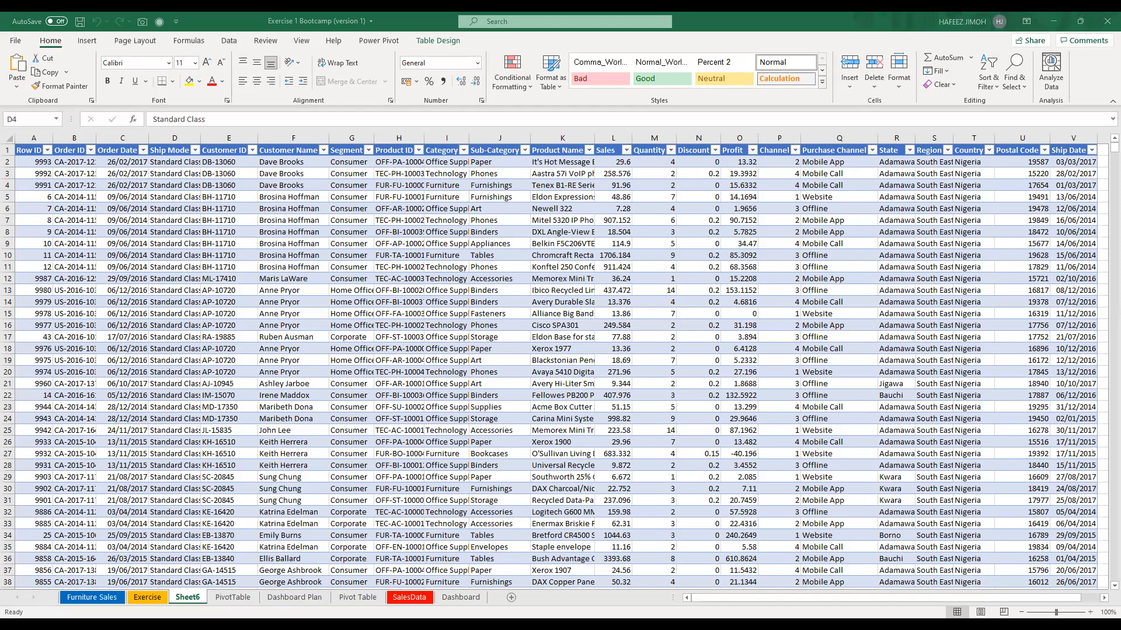
# - Examine the columns and order records on the SalesData sheet and on Sheet6
pyautogui.click(351, 220)
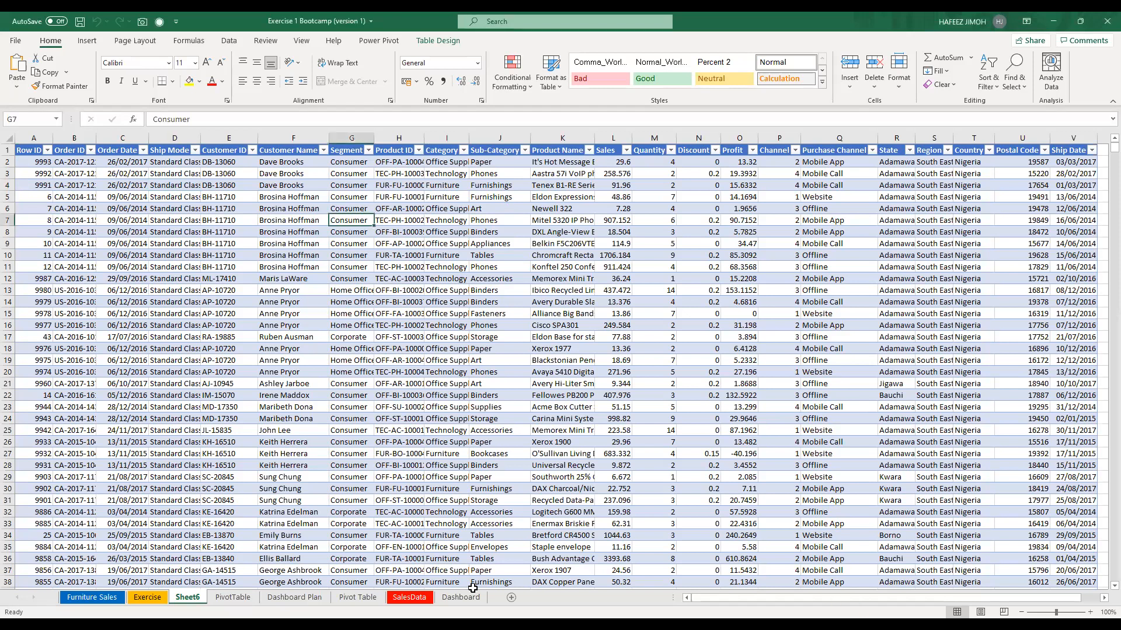
pyautogui.click(413, 597)
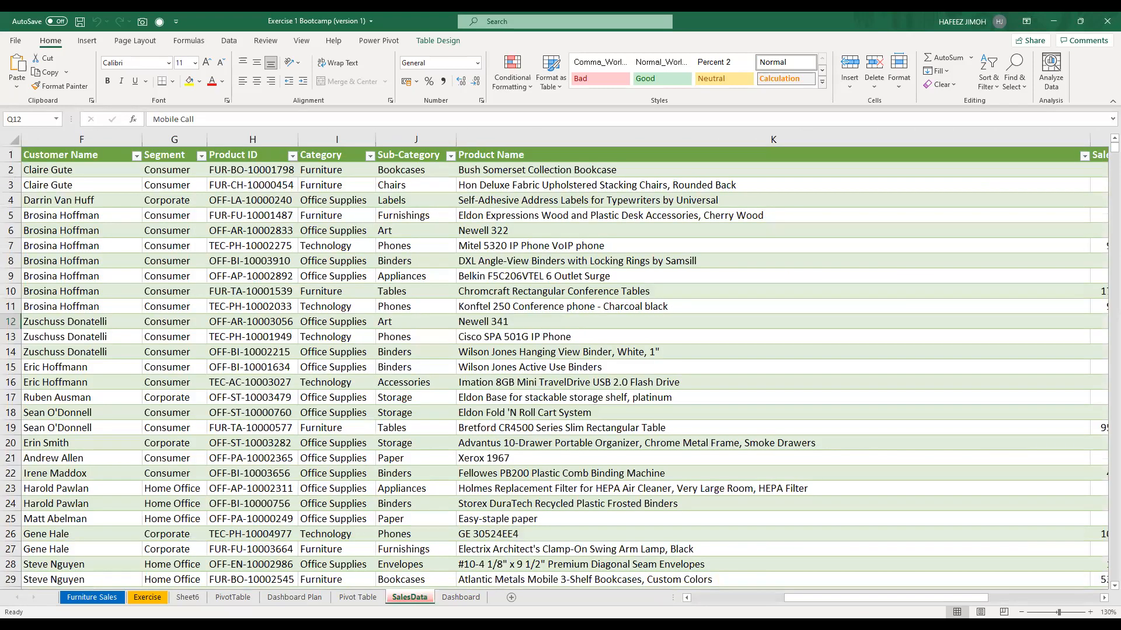
pyautogui.moveTo(958, 605); pyautogui.dragTo(770, 508)
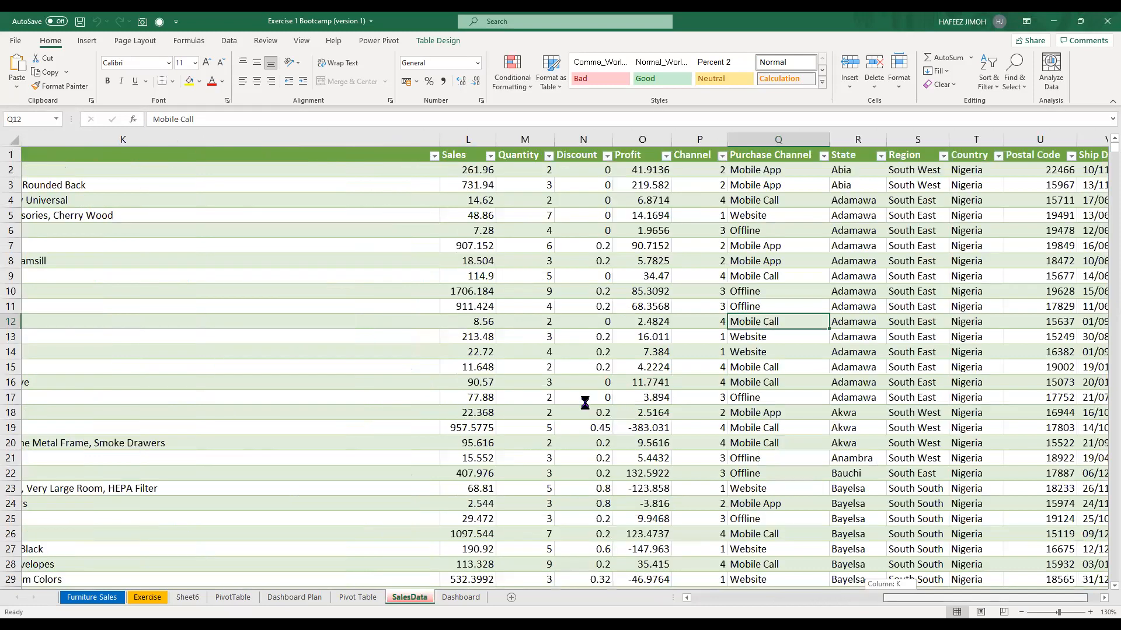
pyautogui.scroll(-3, 836, 599)
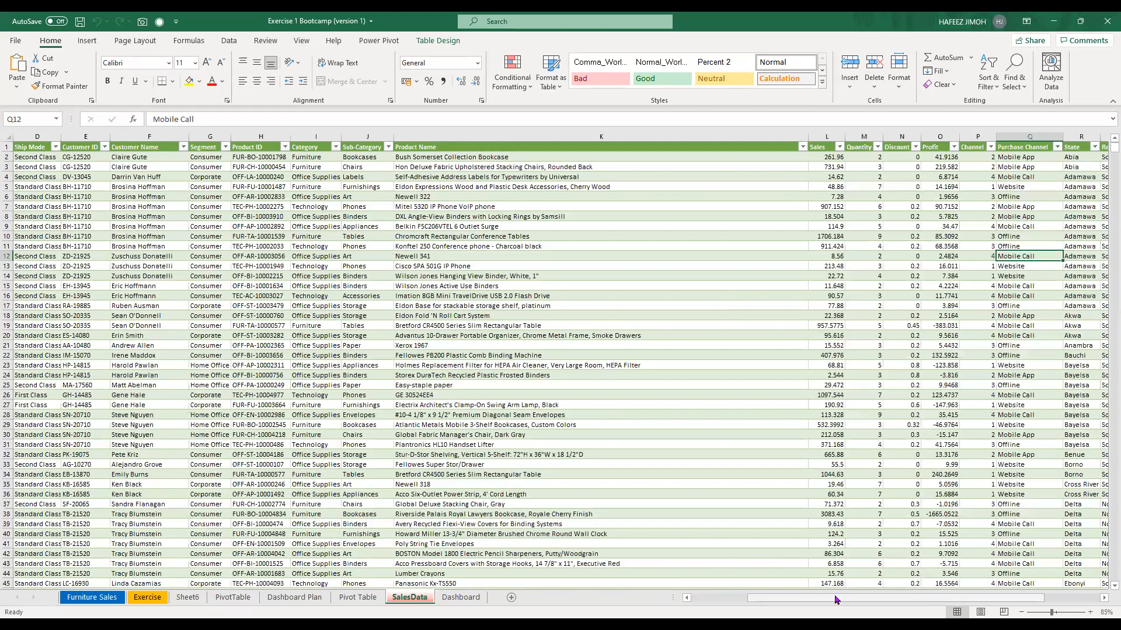
pyautogui.hscroll(1, 387, 513)
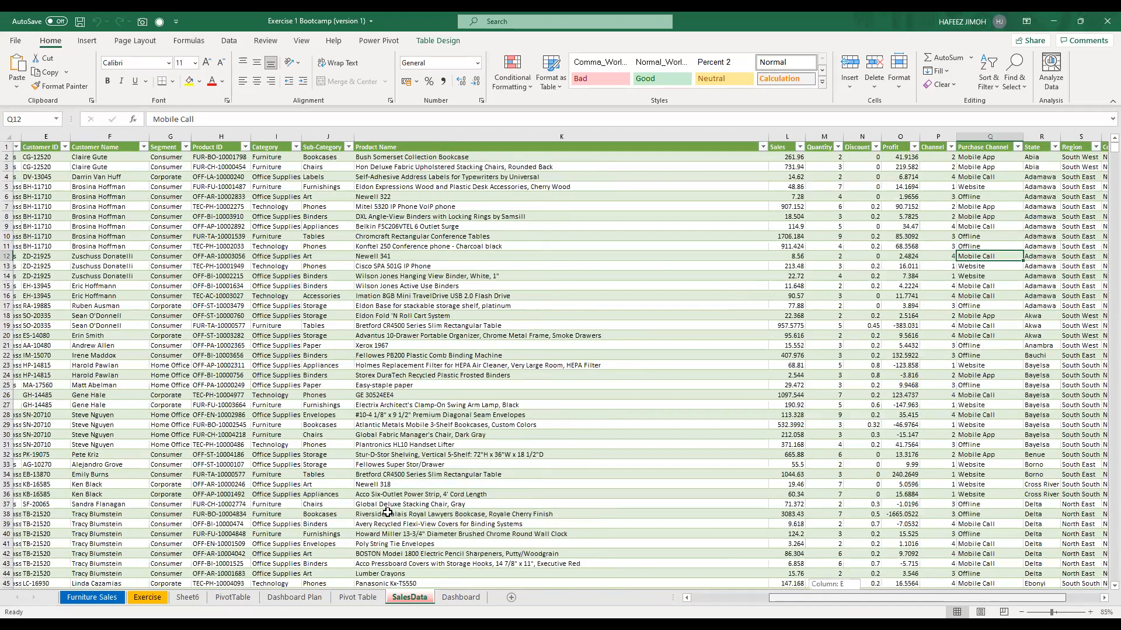
pyautogui.hscroll(-3, 387, 513)
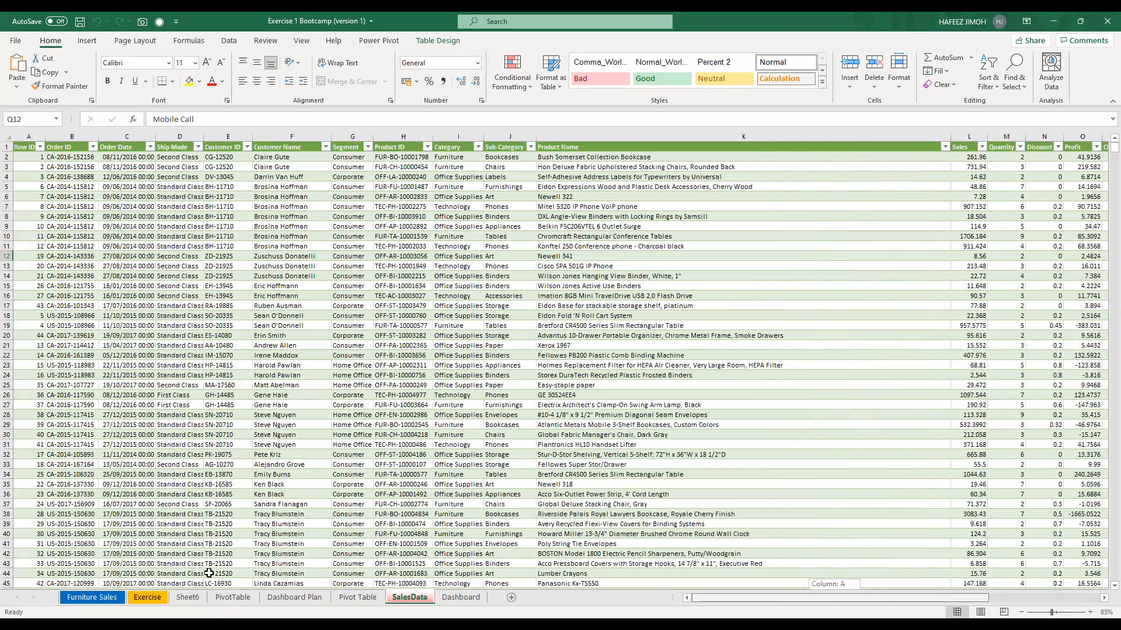
pyautogui.click(187, 597)
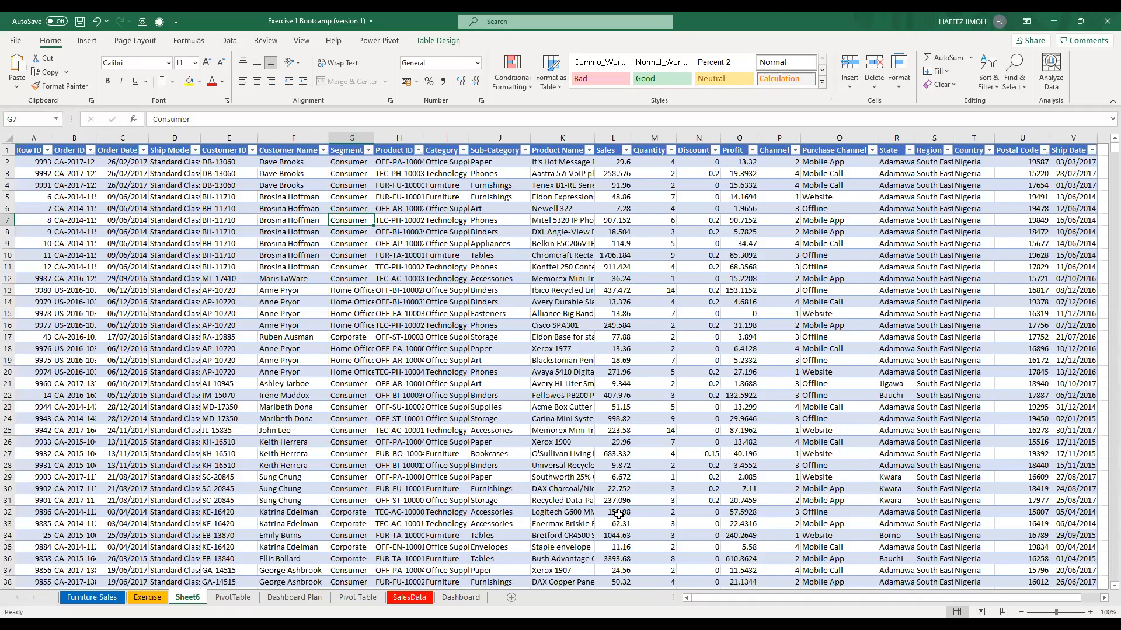
pyautogui.click(1073, 501)
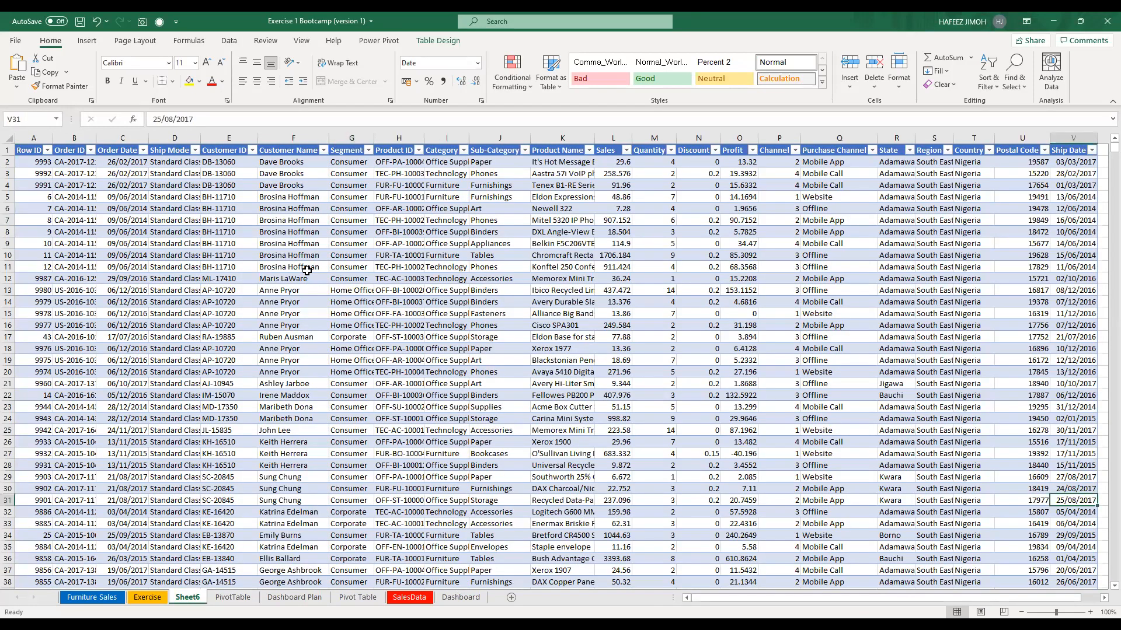
pyautogui.scroll(-9, 252, 295)
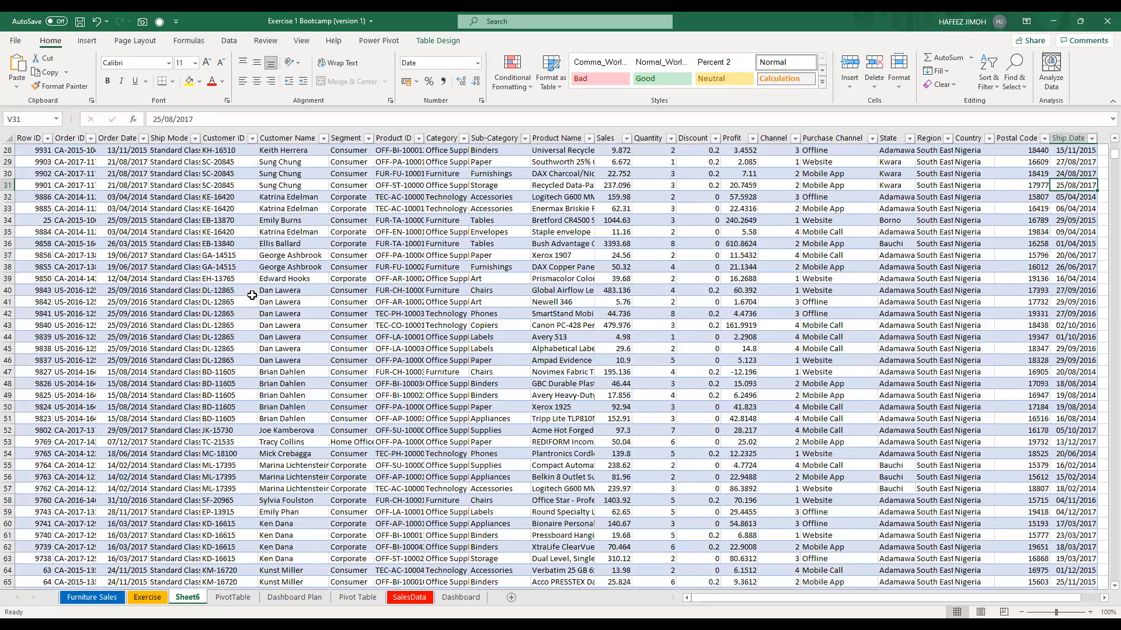
pyautogui.scroll(-4, 252, 295)
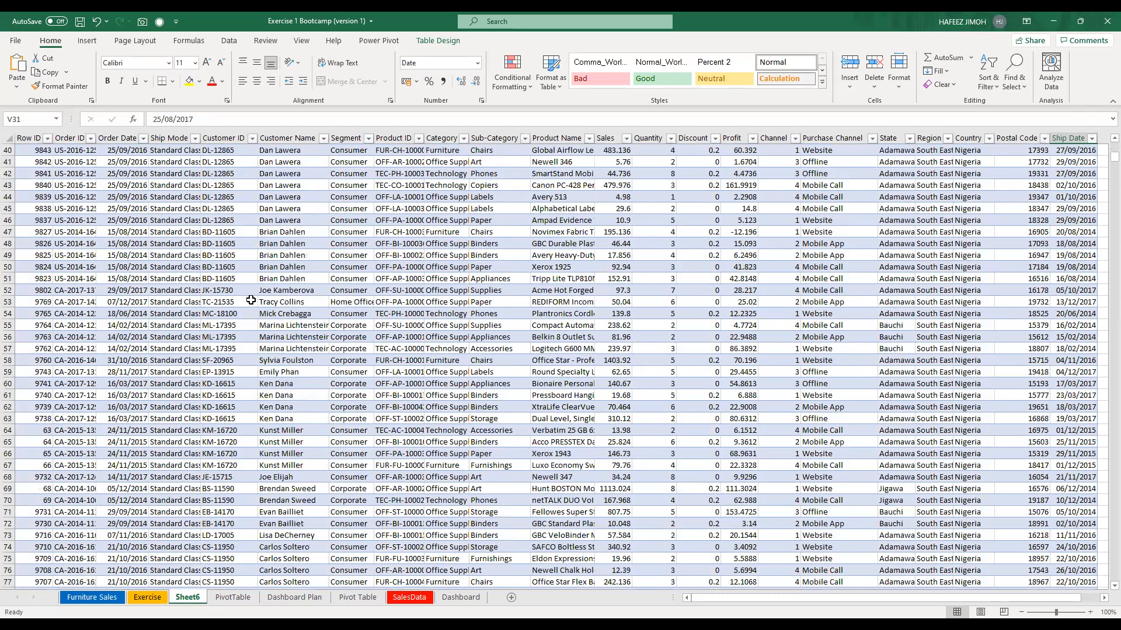
pyautogui.scroll(2, 428, 603)
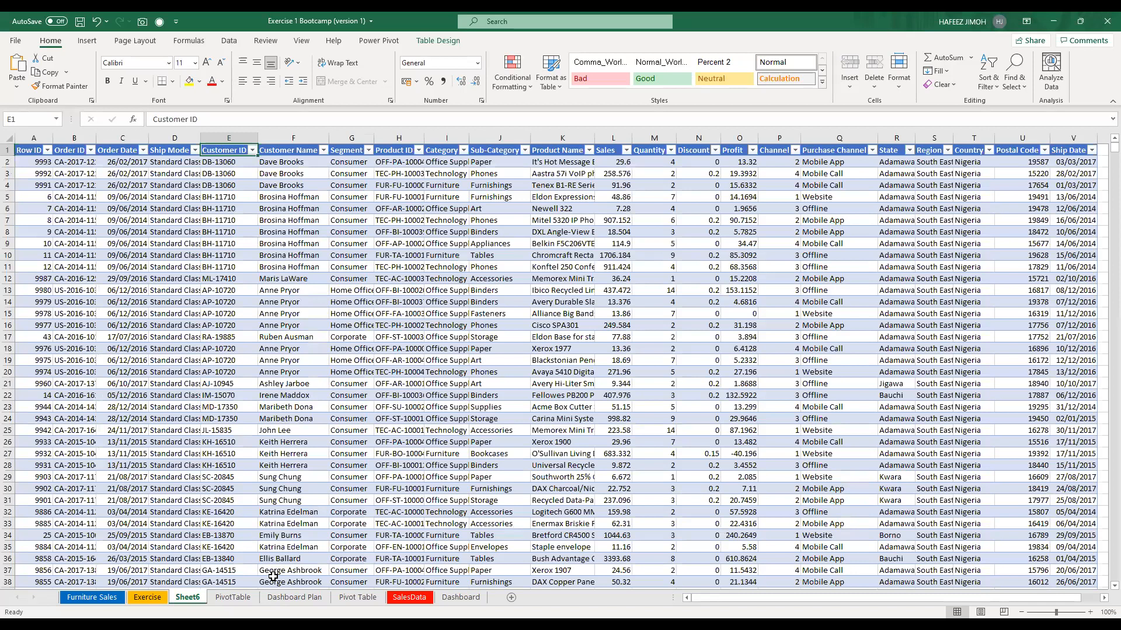
pyautogui.click(340, 512)
pyautogui.hotkey('ctrl', 'a')
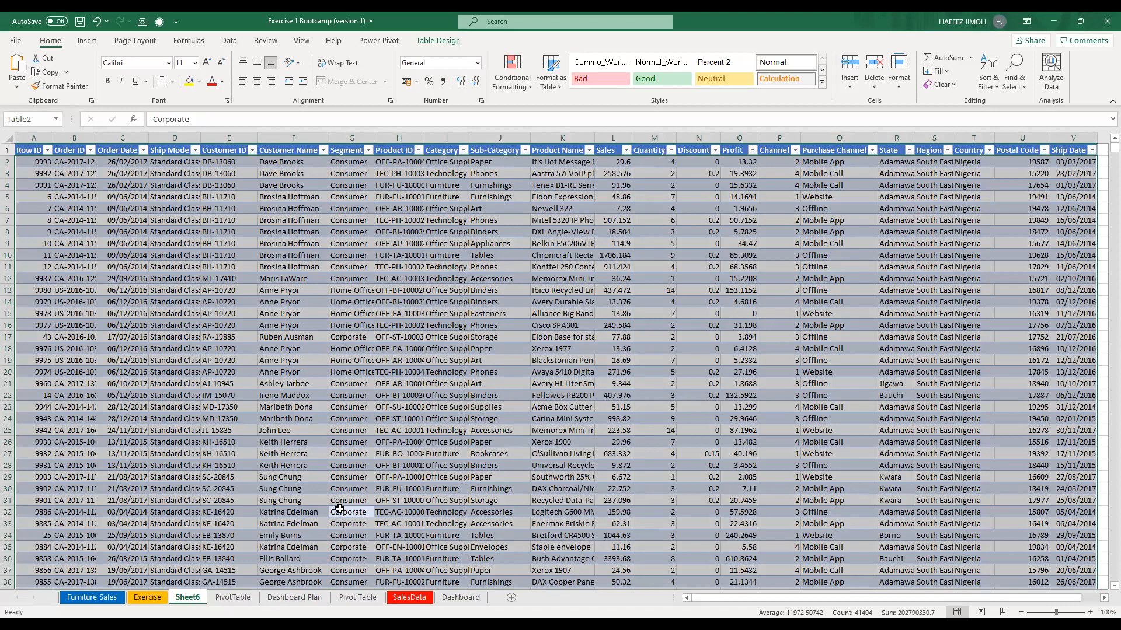
pyautogui.hotkey('ctrl', 'c')
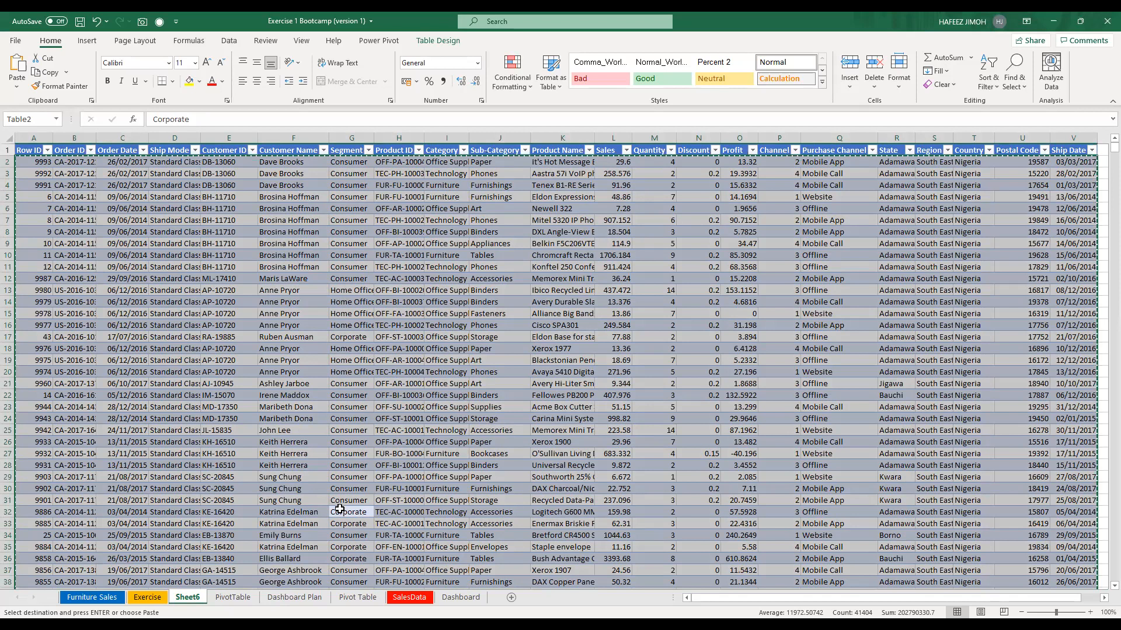
pyautogui.click(339, 510)
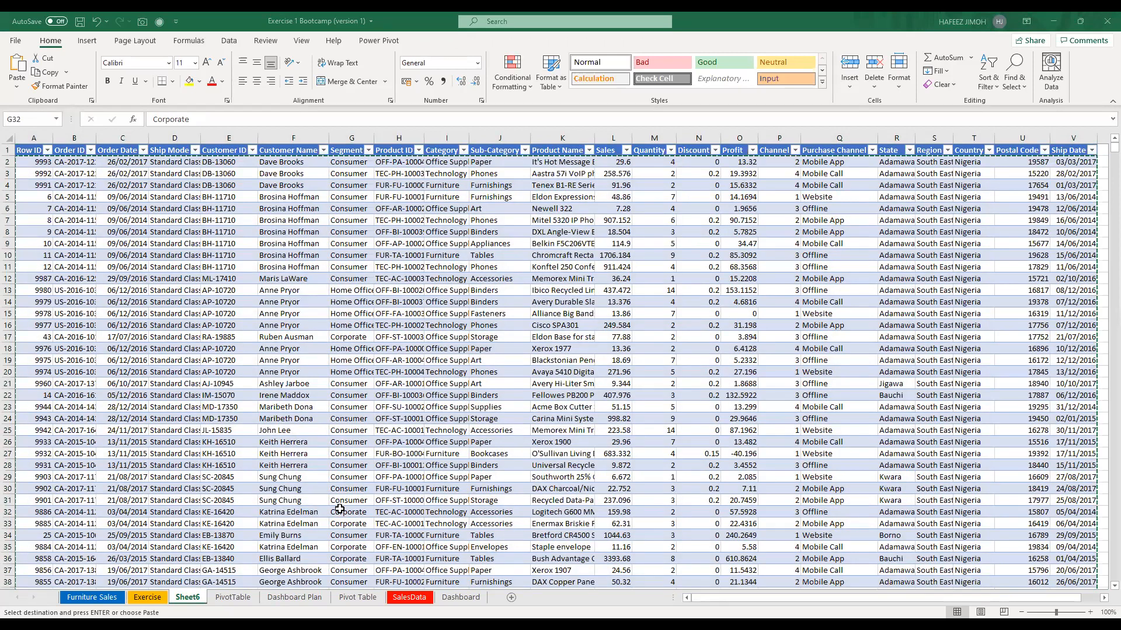
# - Copy the entire contents of Sheet6, including the header row, and paste them at cell A1 of a new blank workbook
pyautogui.click(9, 139)
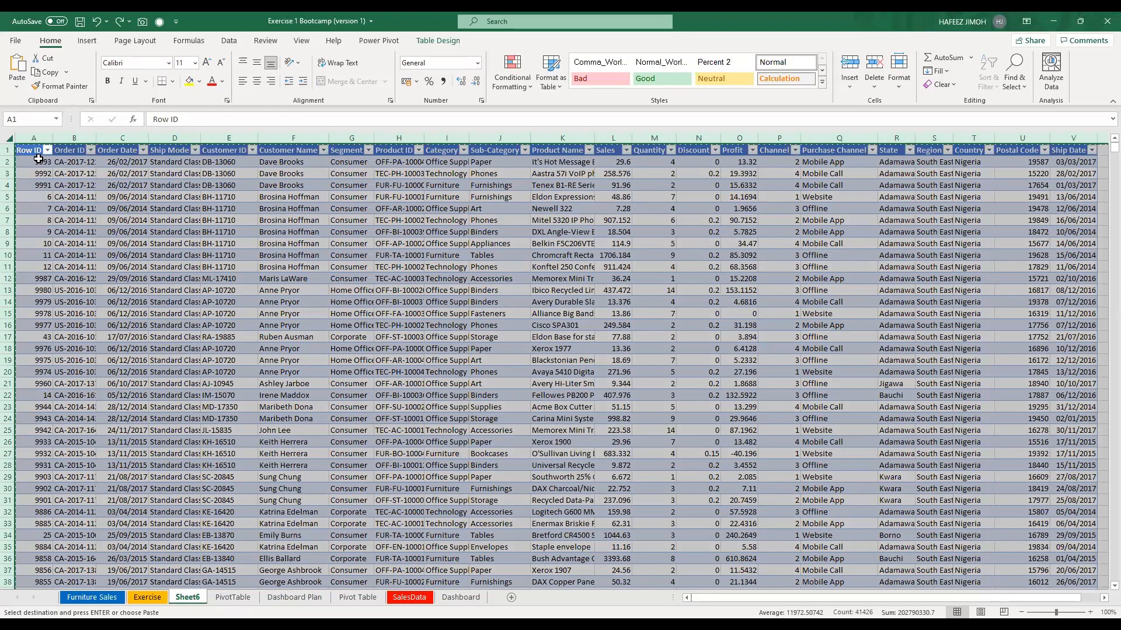
pyautogui.hotkey('ctrl', 'n')
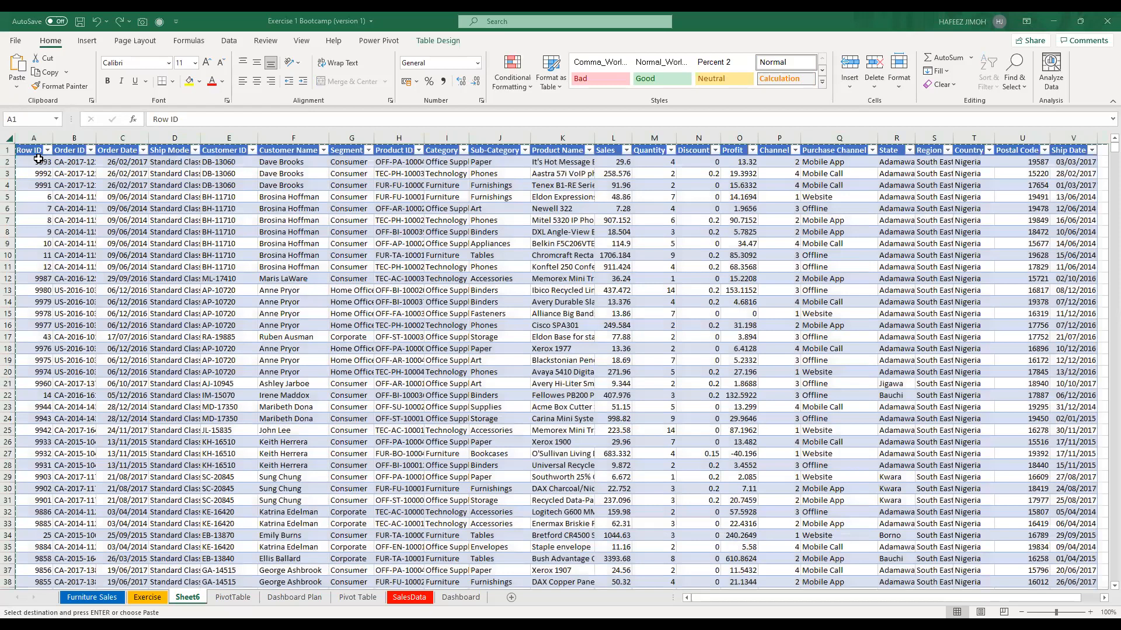
pyautogui.hotkey('ctrl', 'v')
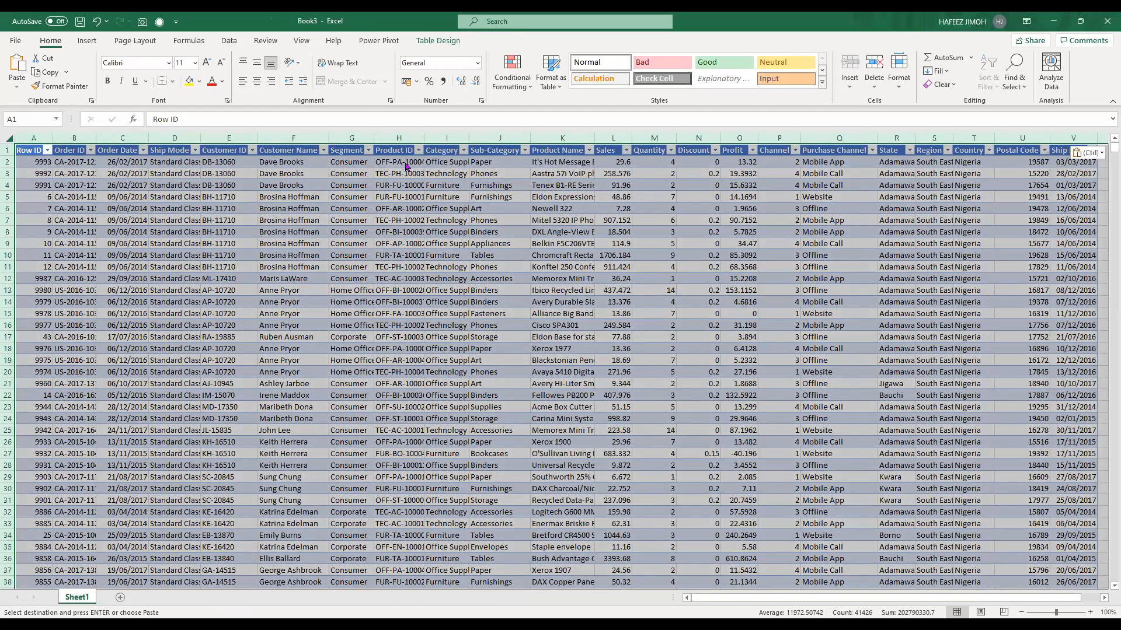
pyautogui.press('ctrl')
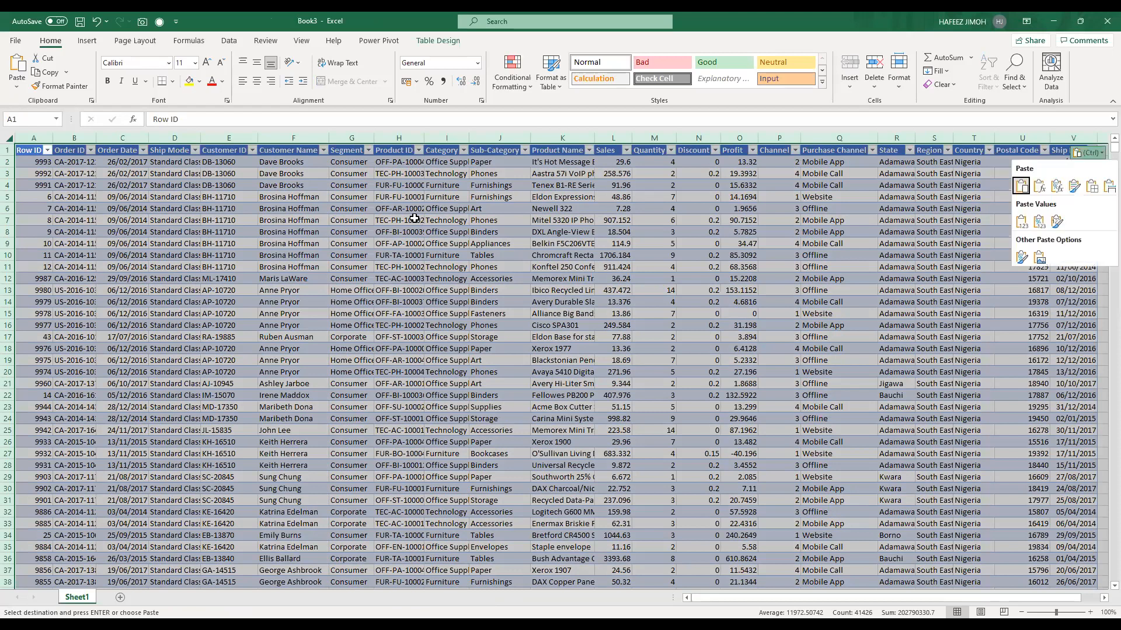
pyautogui.press('Escape')
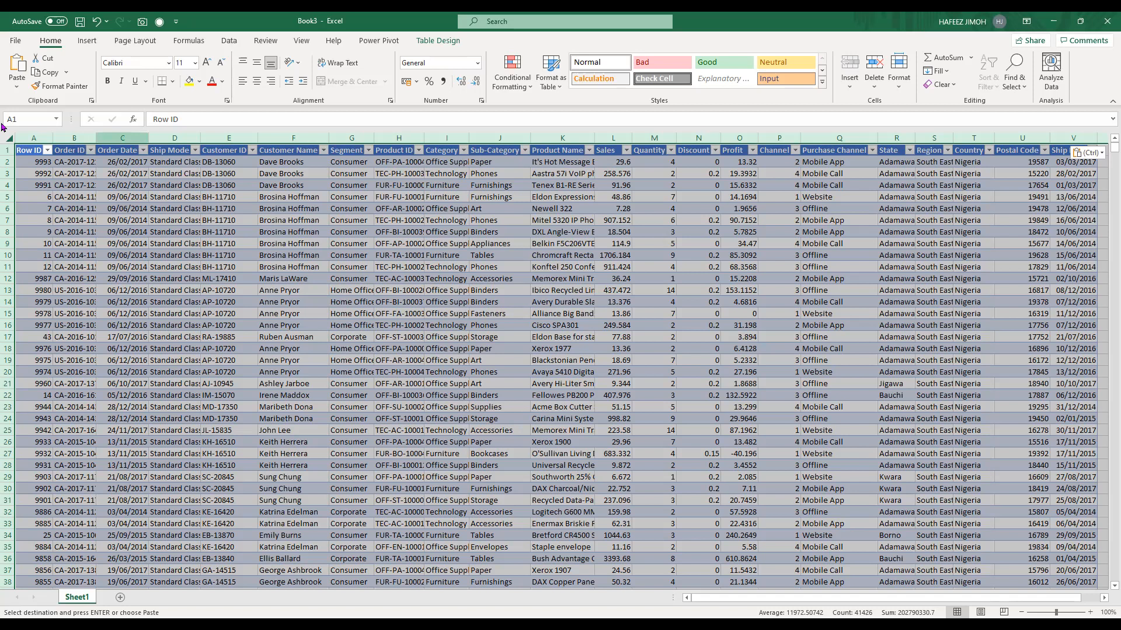
pyautogui.click(122, 255)
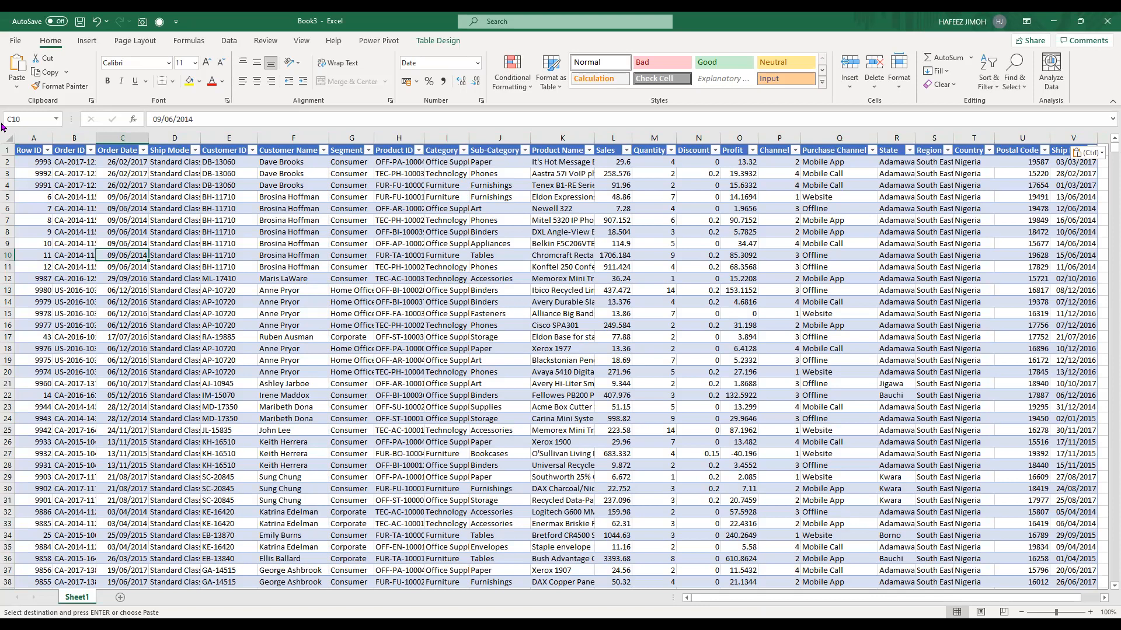
pyautogui.hotkey('alt', 'Tab')
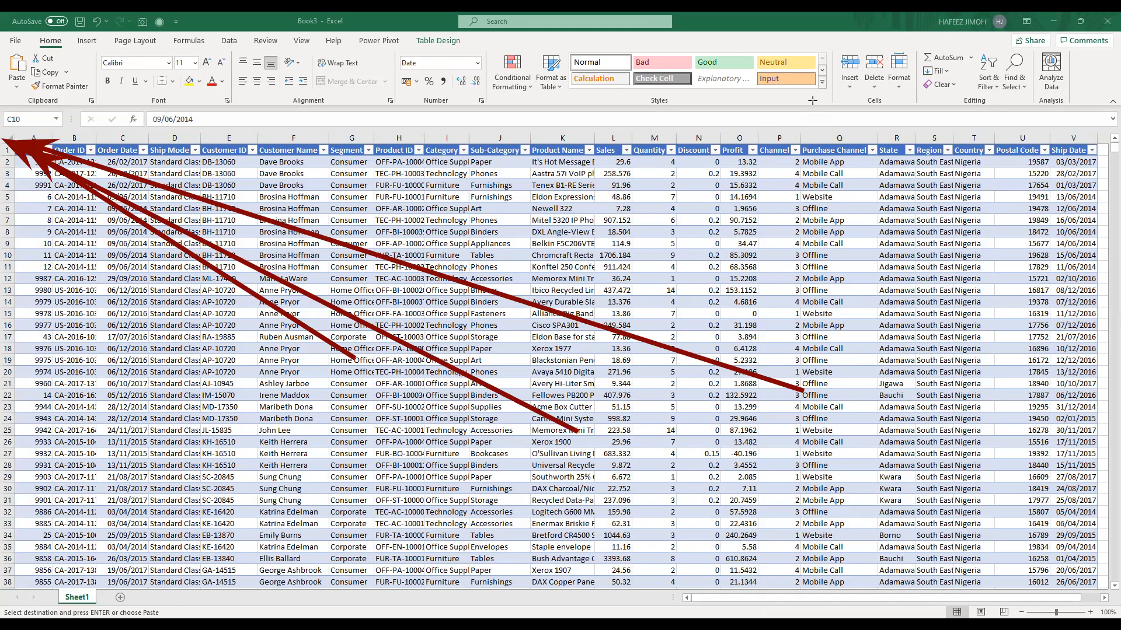
pyautogui.click(14, 135)
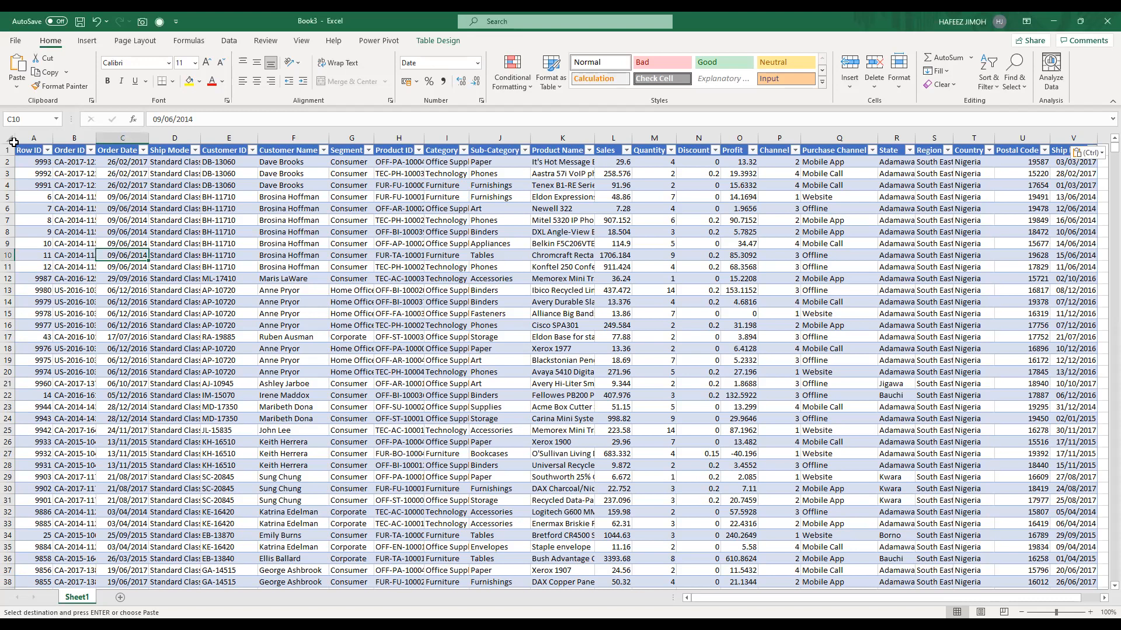
pyautogui.click(125, 242)
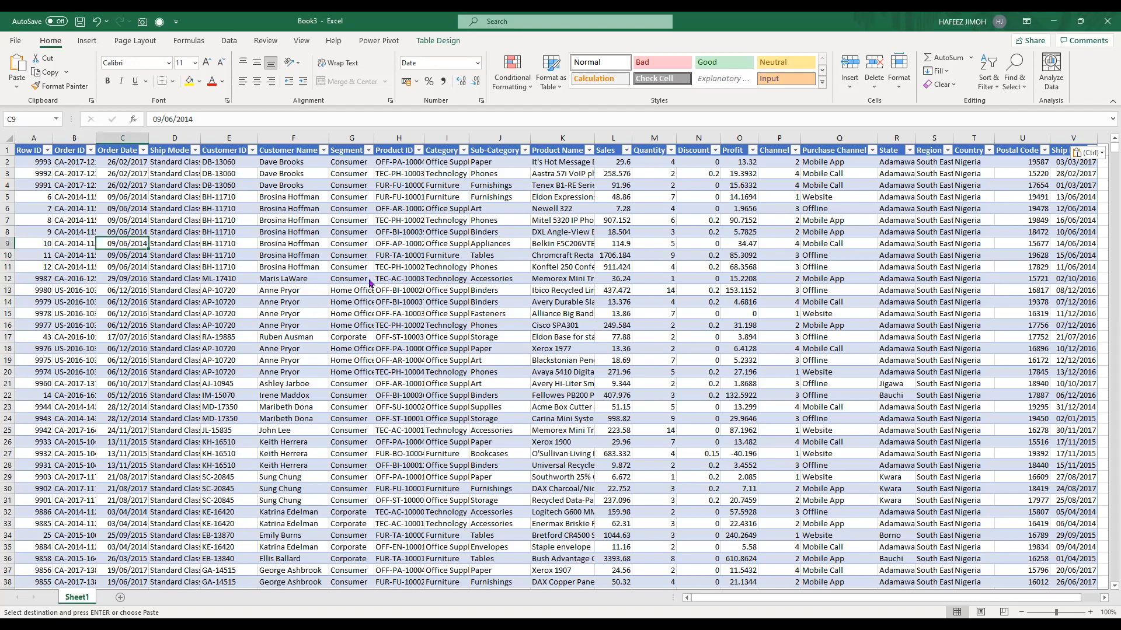
# - Save the new workbook as SalesDataExercise in the Desktop > Data folder, without replacing the existing SalesData file
pyautogui.hotkey('ctrl', 's')
pyautogui.write('SalesData')
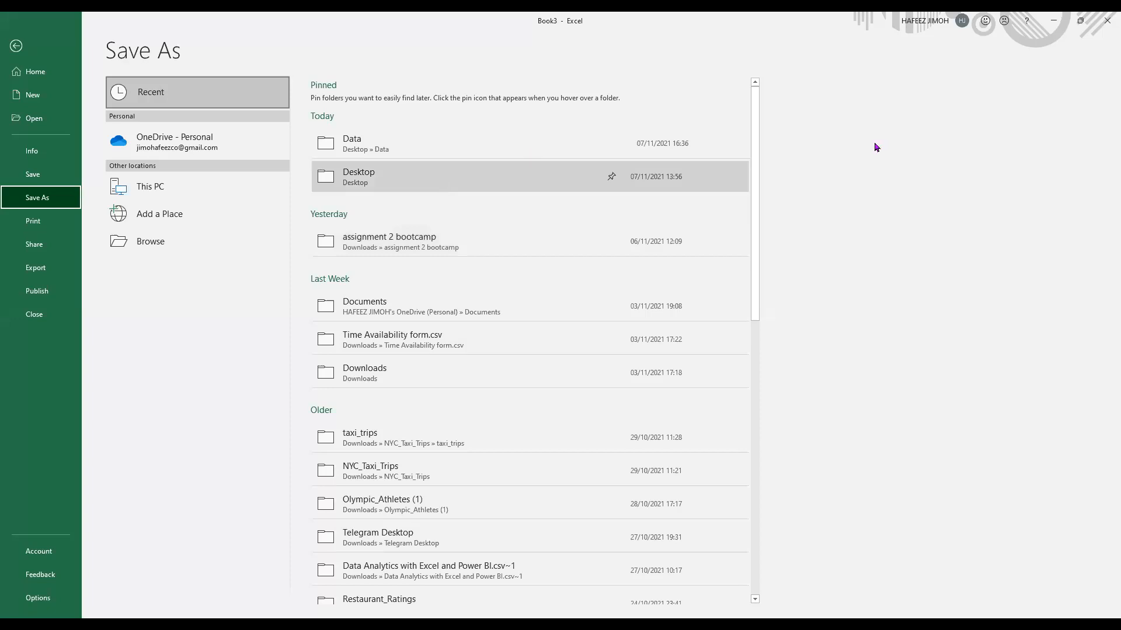
pyautogui.click(325, 162)
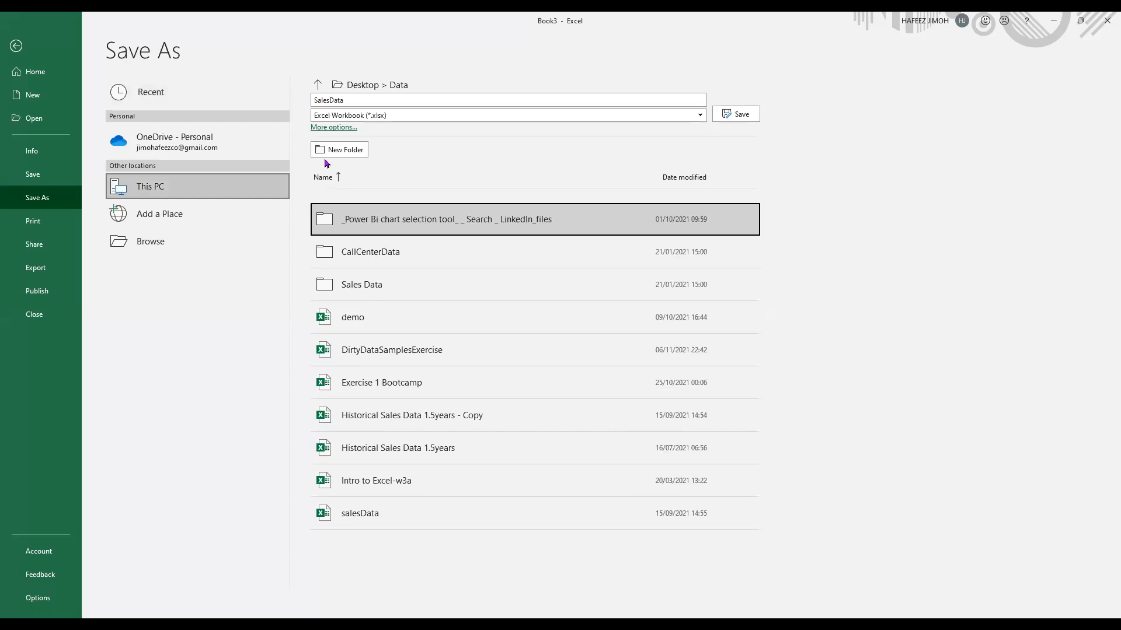
pyautogui.press('Return')
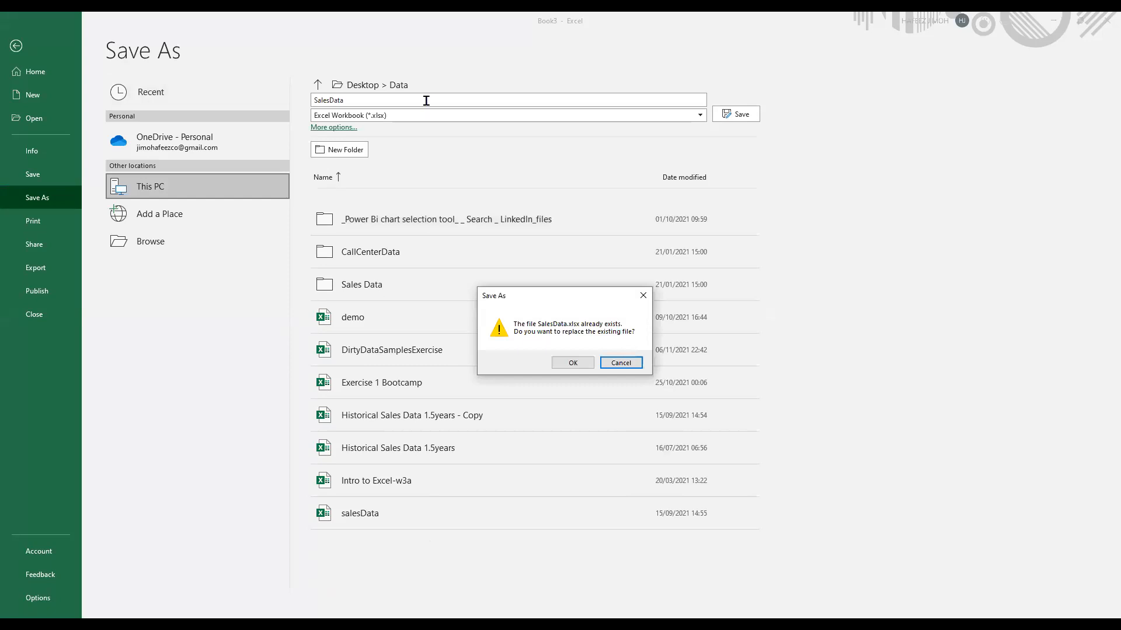
pyautogui.press('Escape')
pyautogui.write('Exe')
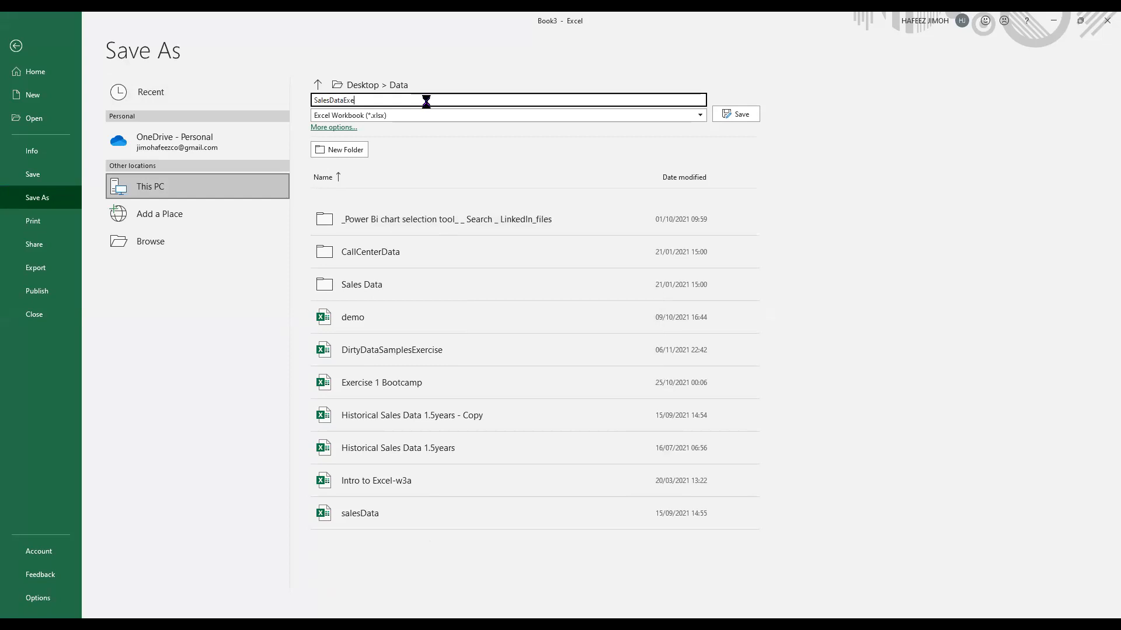
pyautogui.press('Return')
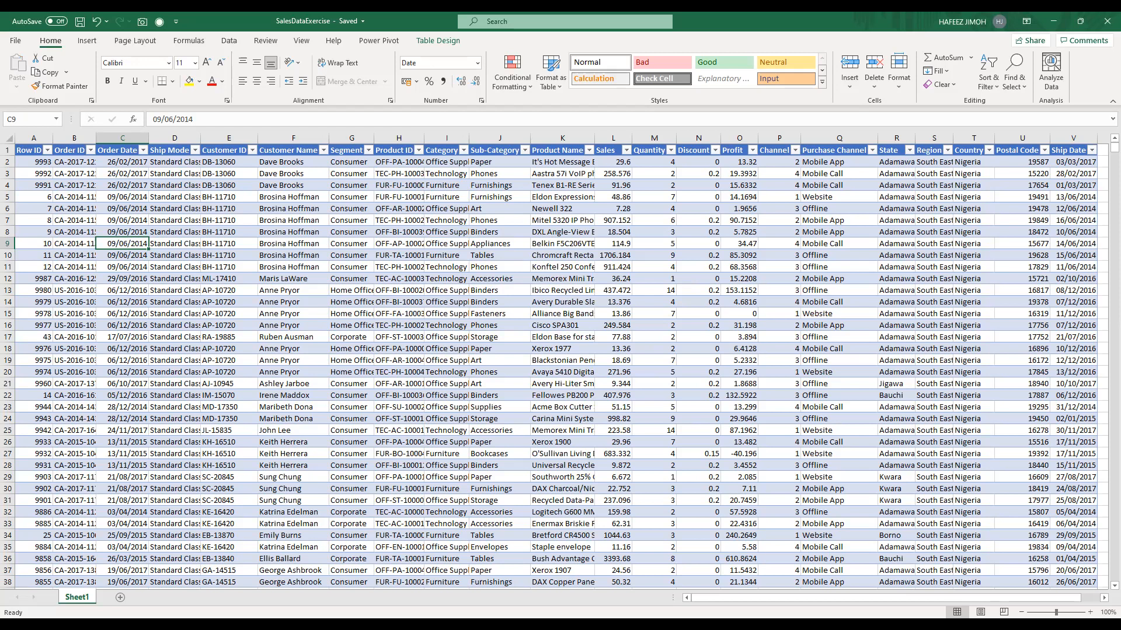
# - Switch to the PBI- Data Model steps presentation in PowerPoint and start its slide show
pyautogui.click(106, 255)
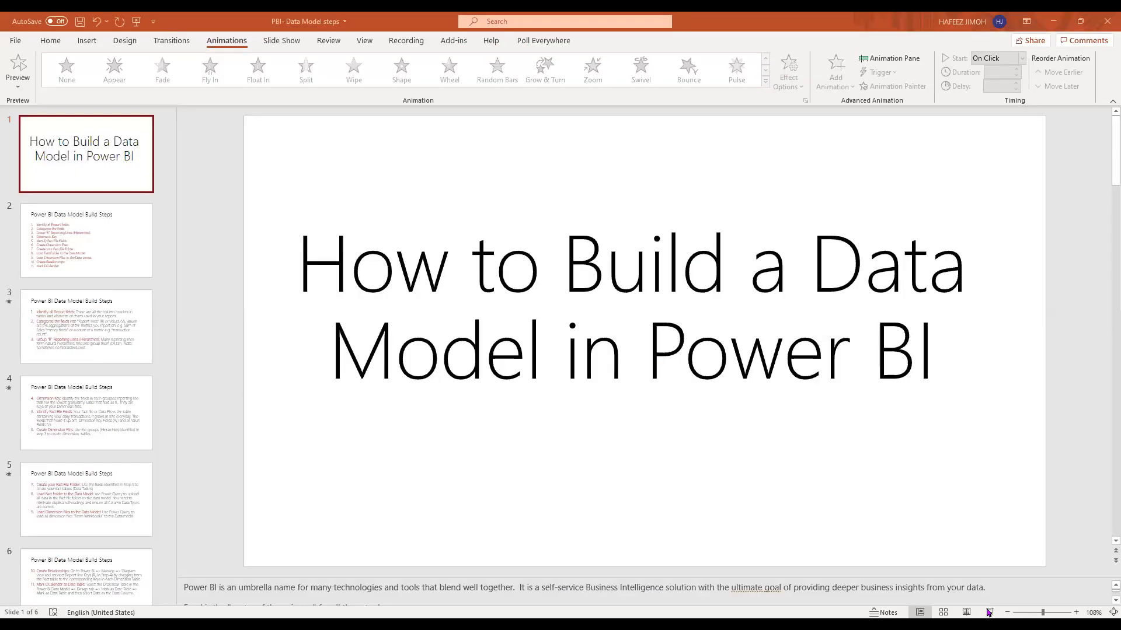
pyautogui.click(989, 612)
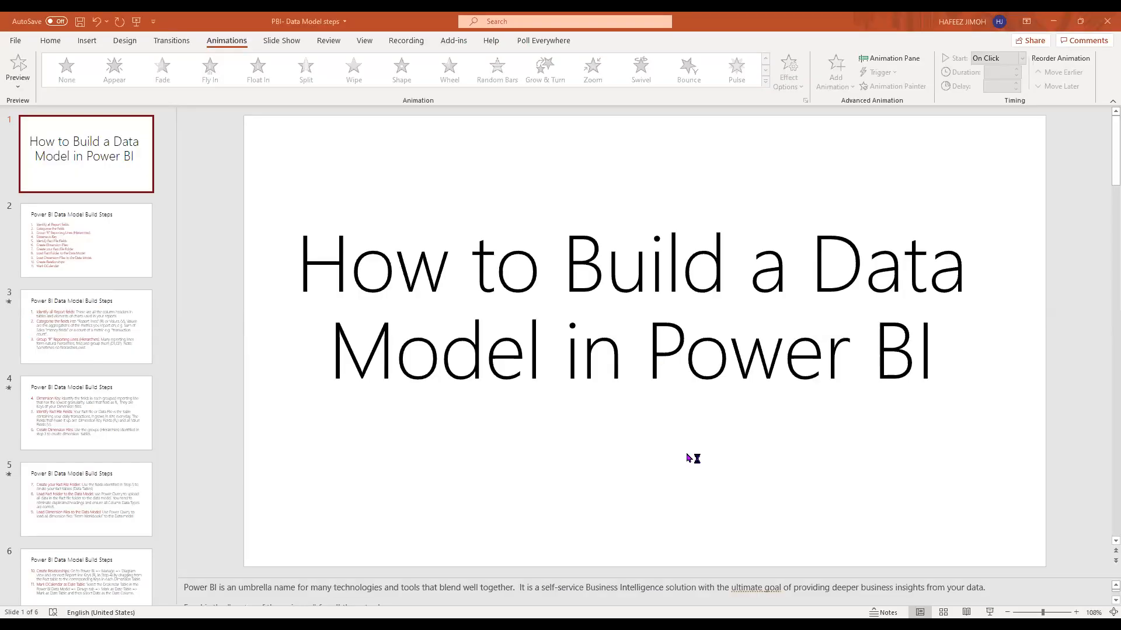
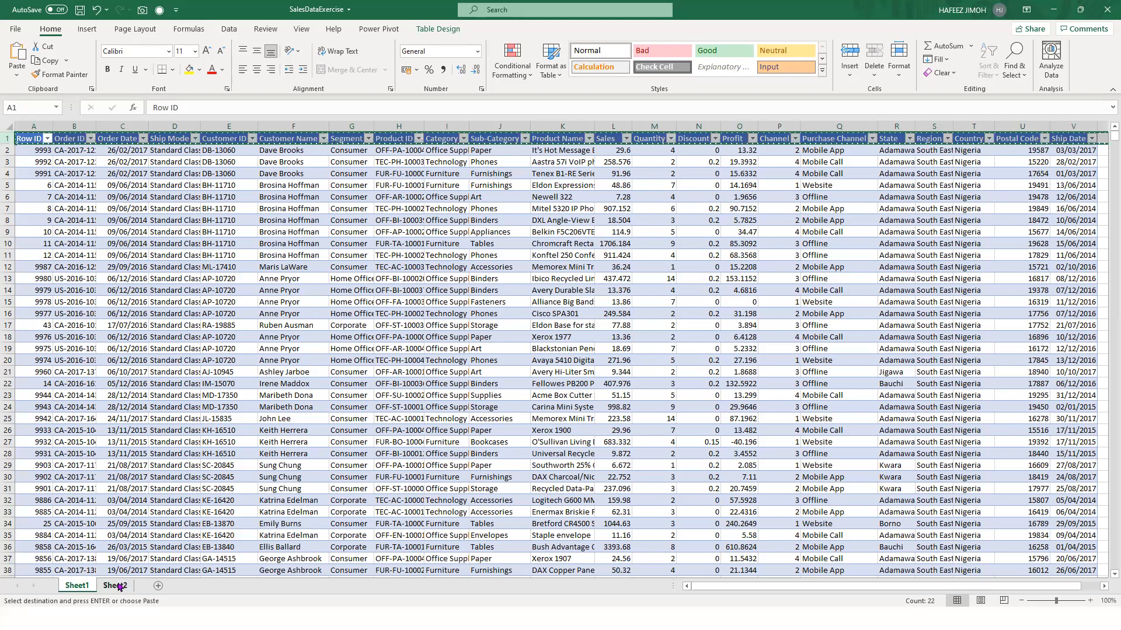
# - Copy the header row of Sheet1 in the SalesDataExercise workbook in Excel and paste it transposed at cell B1 of Sheet2
pyautogui.click(115, 586)
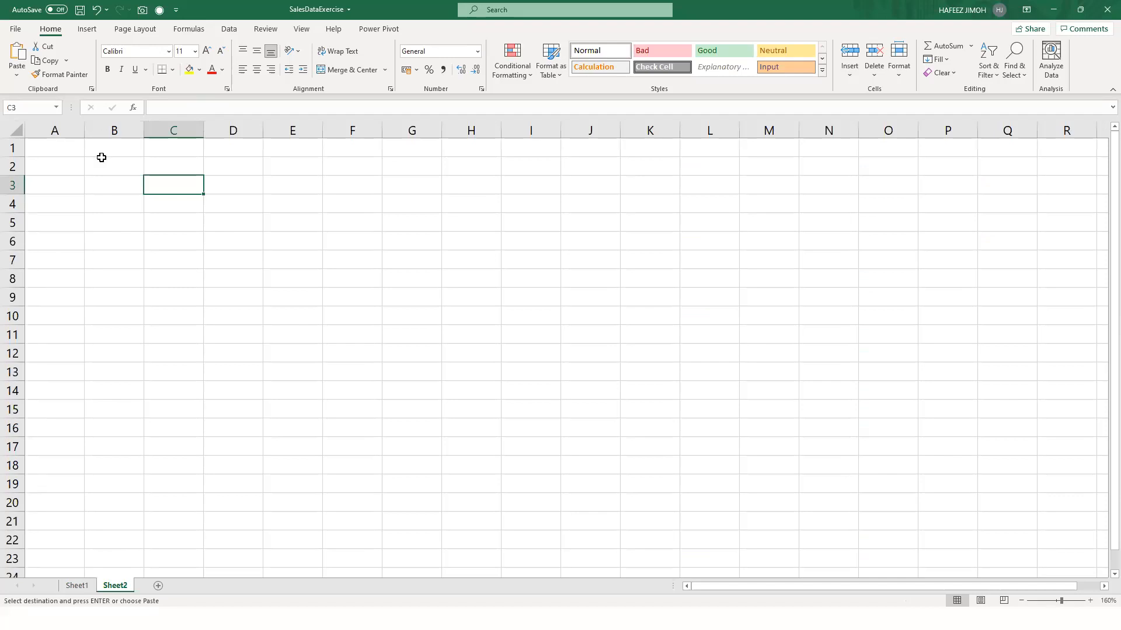
pyautogui.click(66, 586)
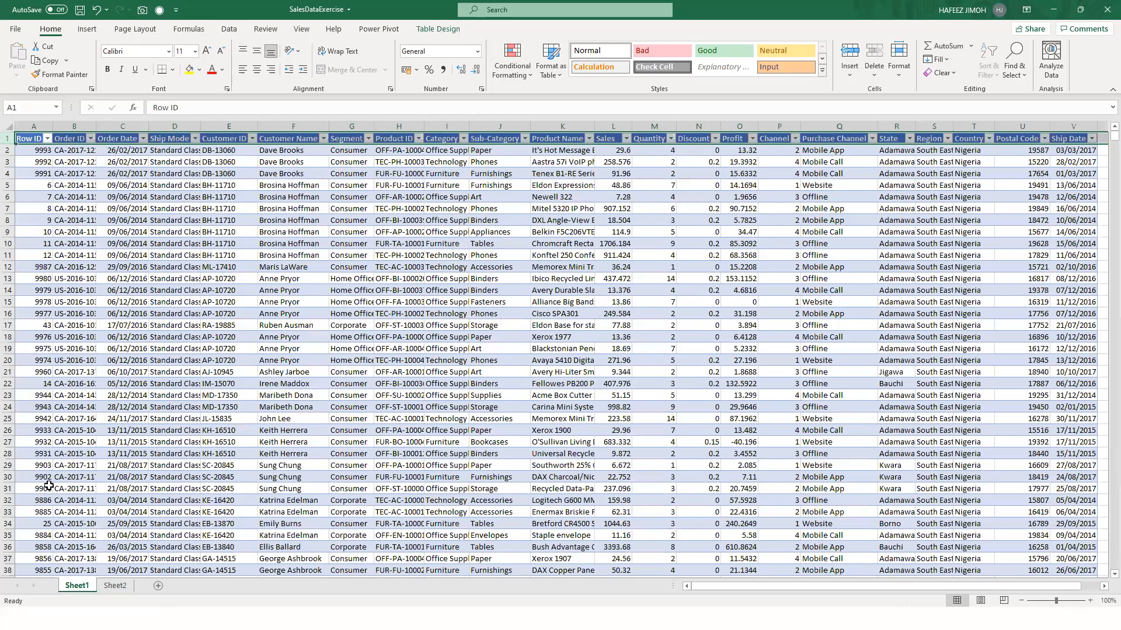
pyautogui.hotkey('ctrl', 'c')
pyautogui.click(108, 587)
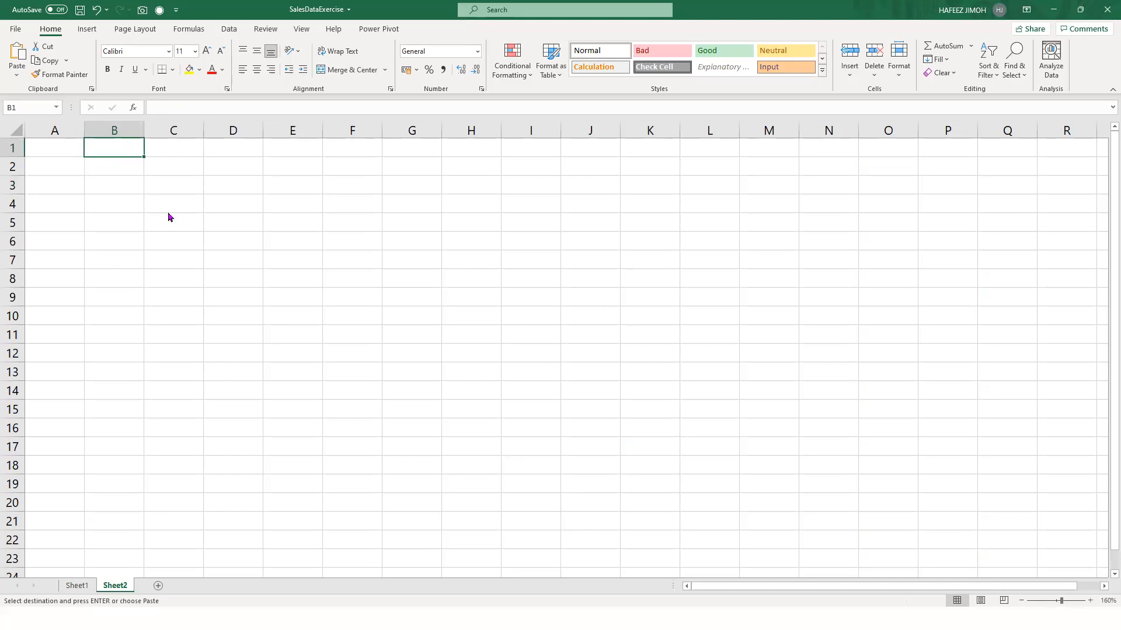
pyautogui.hotkey('shift', 'F10')
pyautogui.click(194, 211)
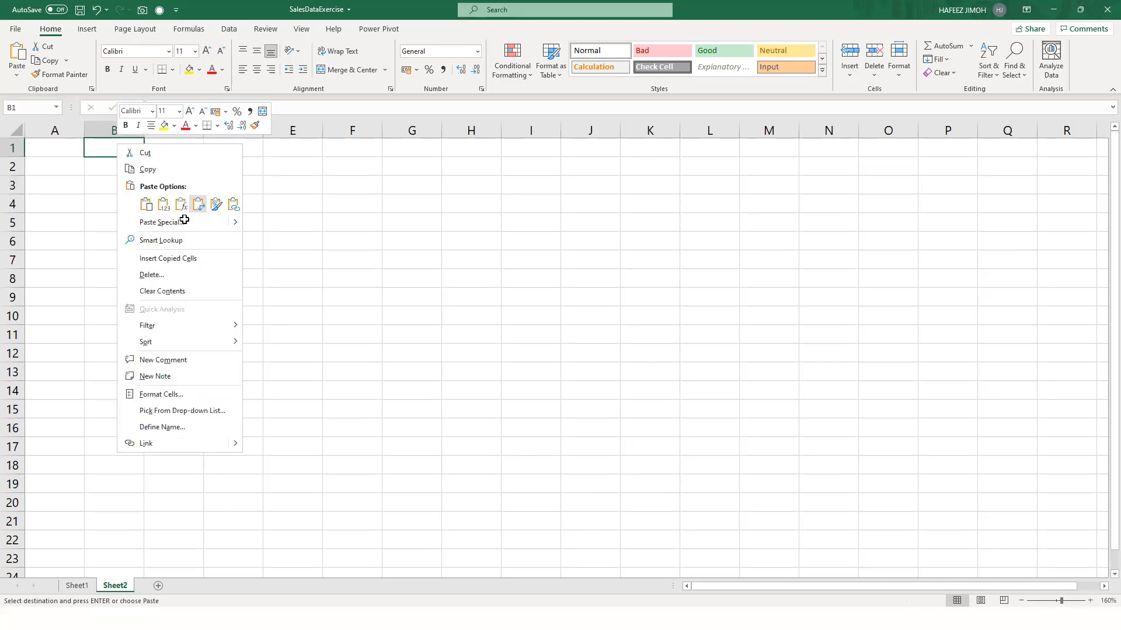
pyautogui.hotkey('ctrl', 'c')
pyautogui.click(188, 202)
pyautogui.click(139, 162)
pyautogui.press('Escape')
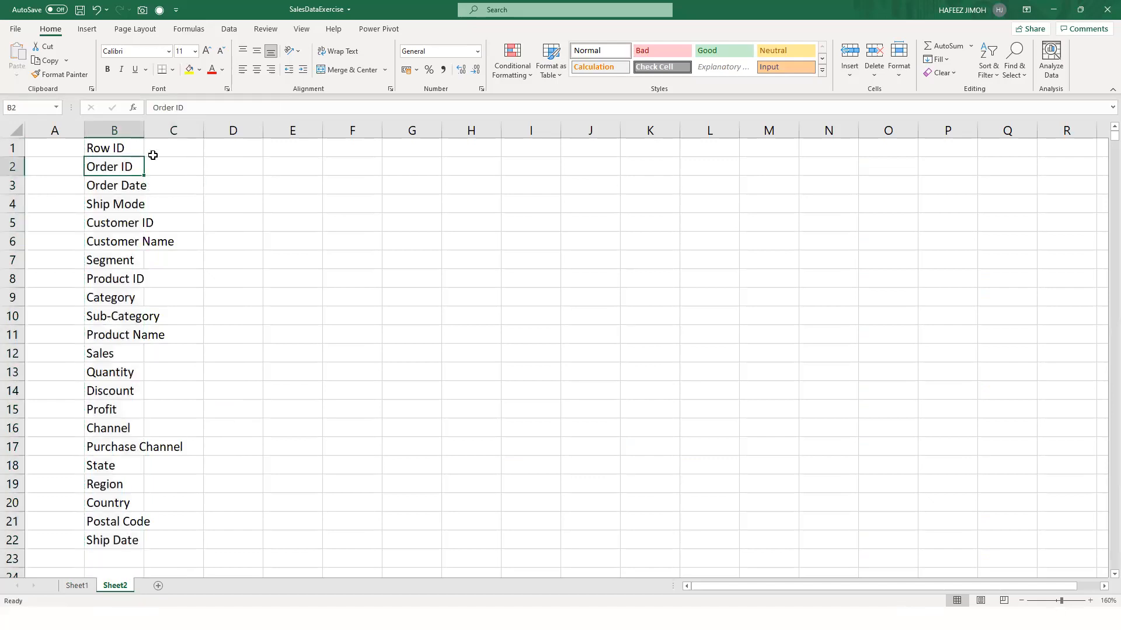
# - Move the list of column names from B1:B22 to start at cell C3 on Sheet2
pyautogui.moveTo(133, 147); pyautogui.dragTo(132, 540)
pyautogui.hotkey('ctrl', 'c')
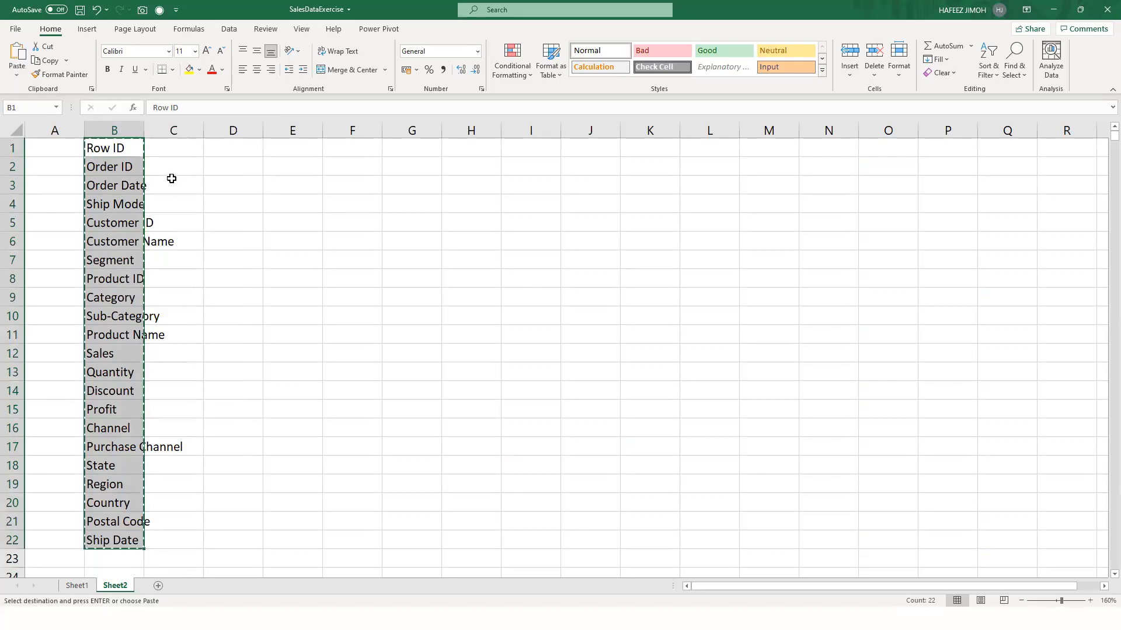
pyautogui.click(201, 187)
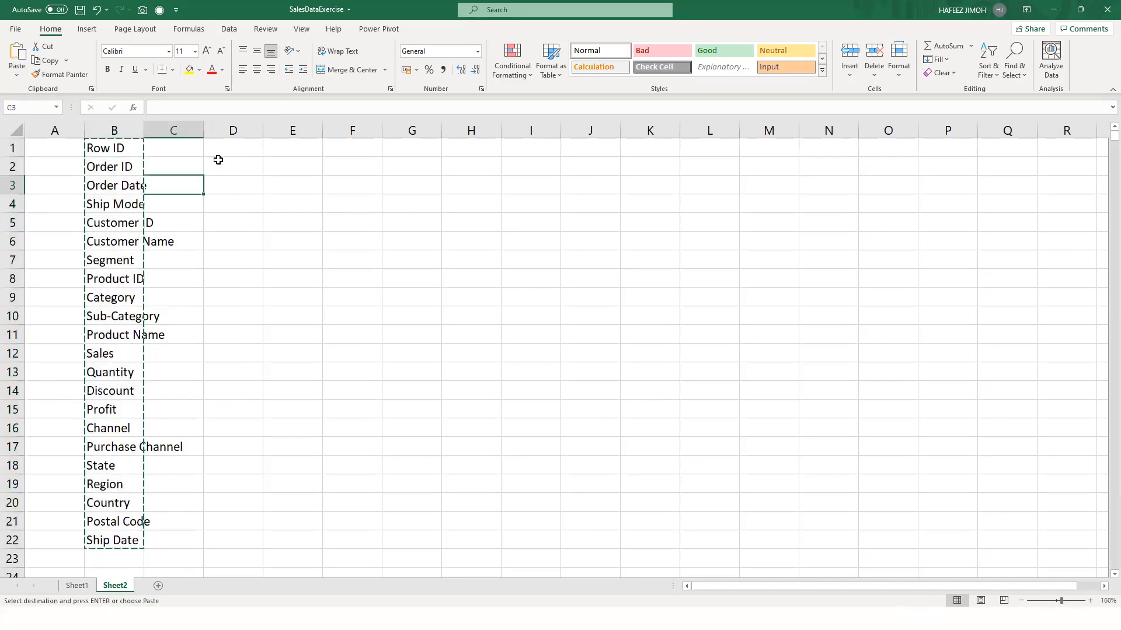
pyautogui.hotkey('ctrl', 'v')
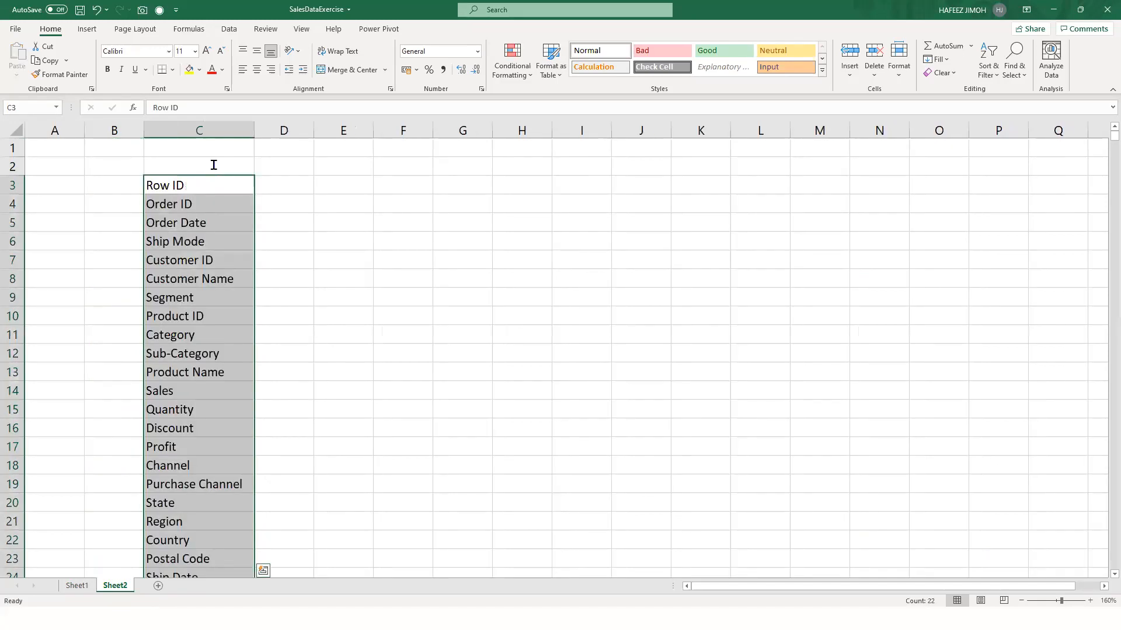
# - Enter the heading "Report Fields" in cell C2 above the list and format it bold with white text on a blue fill
pyautogui.click(213, 165)
pyautogui.write('Report Fiel')
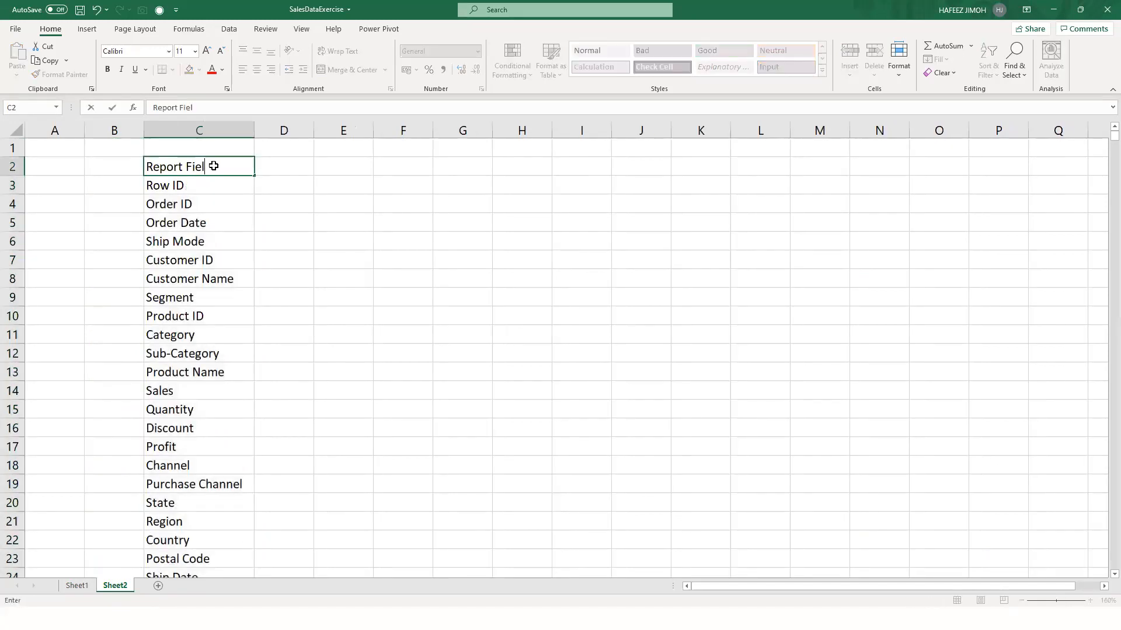
pyautogui.write('d')
pyautogui.press('Return')
pyautogui.click(214, 167)
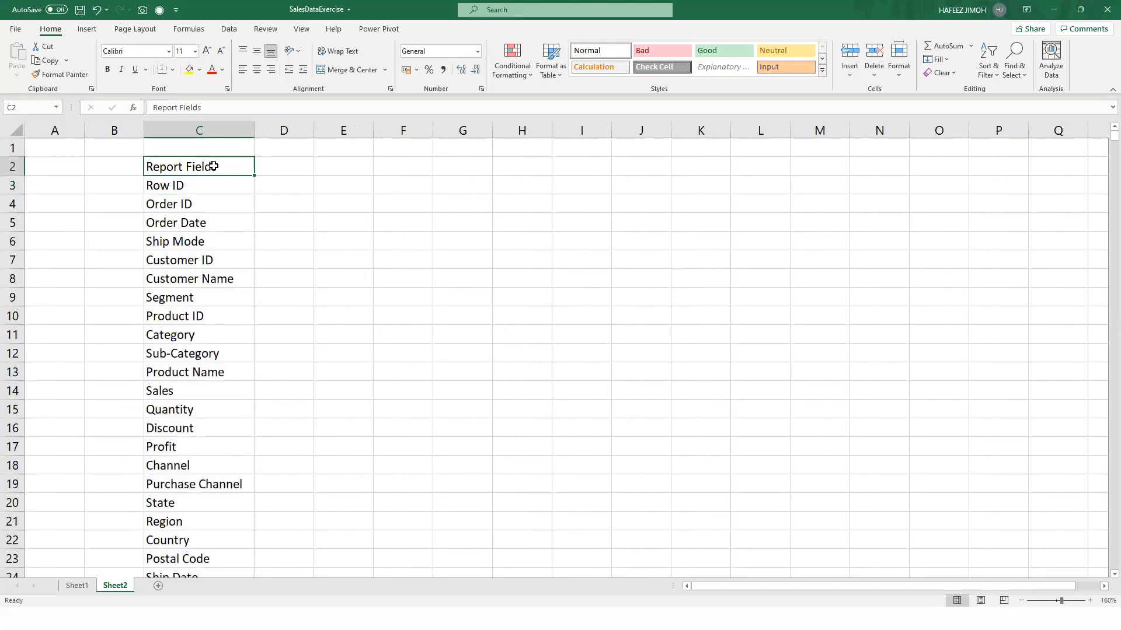
pyautogui.hotkey('ctrl', 'b')
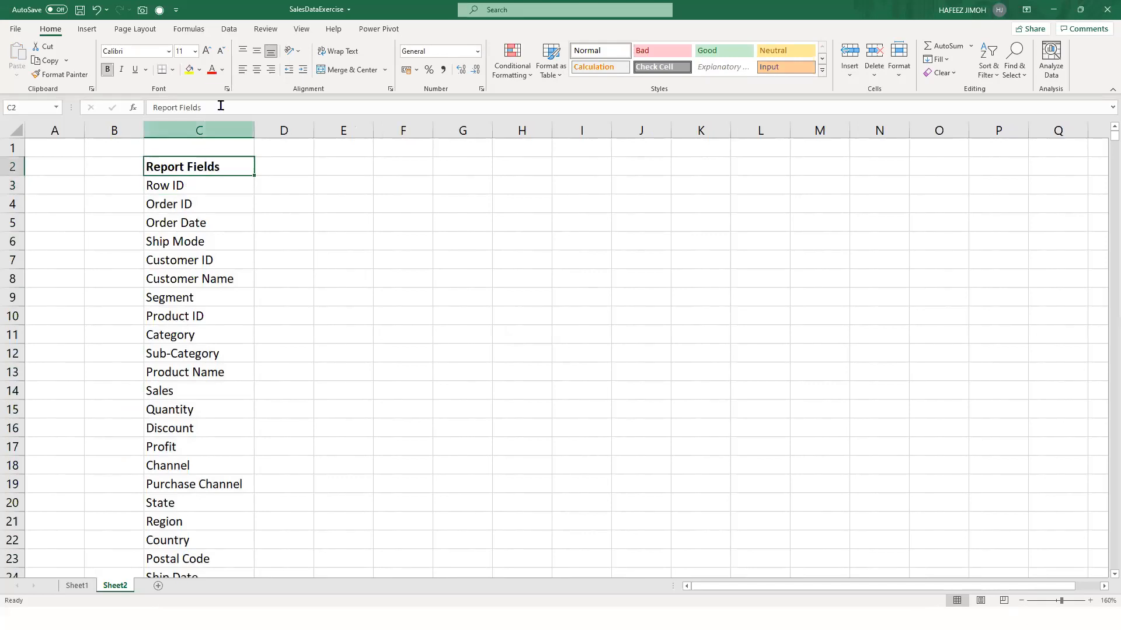
pyautogui.click(222, 70)
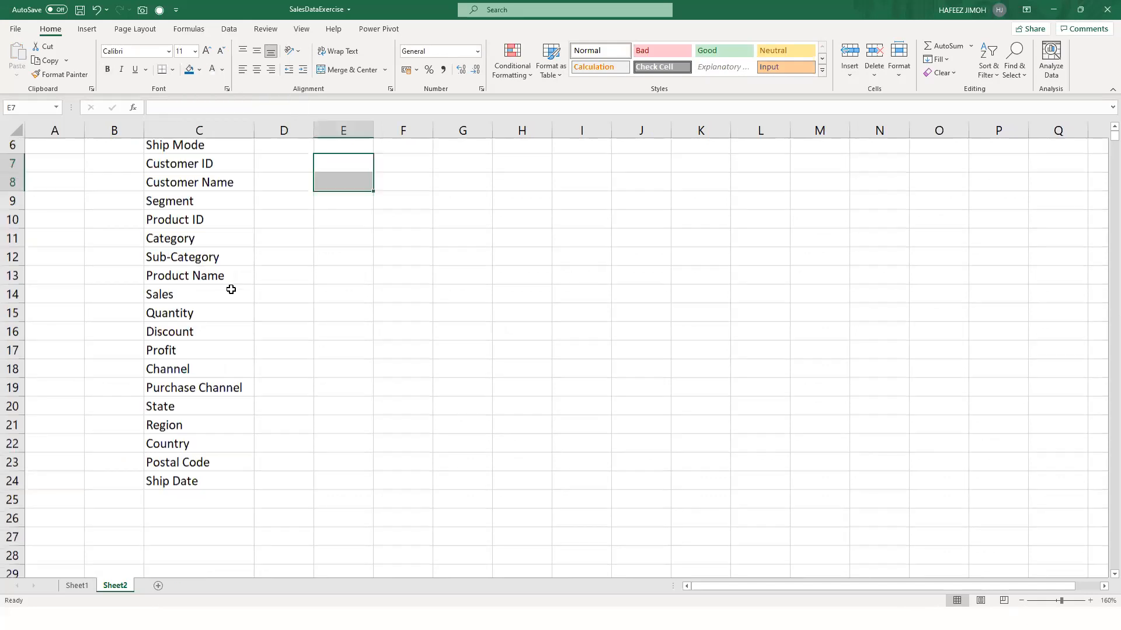
# - Review the full Report Fields list on Sheet2 alongside the source table on Sheet1
pyautogui.scroll(1, 231, 289)
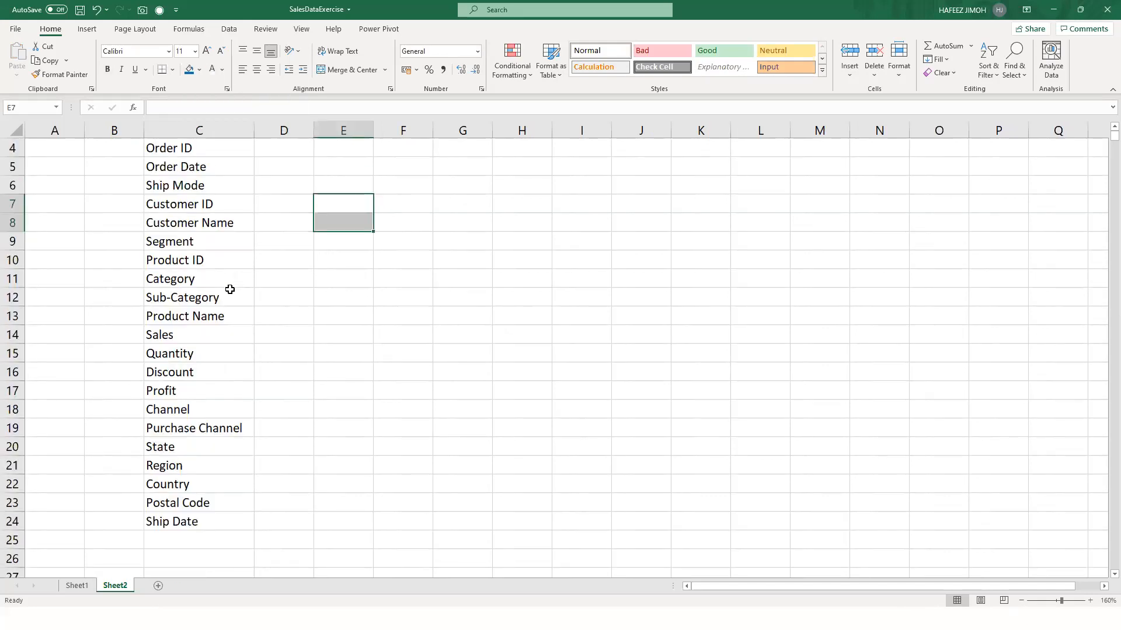
pyautogui.keyDown('ctrl'); pyautogui.scroll(-1, 230, 290); pyautogui.keyUp('ctrl')
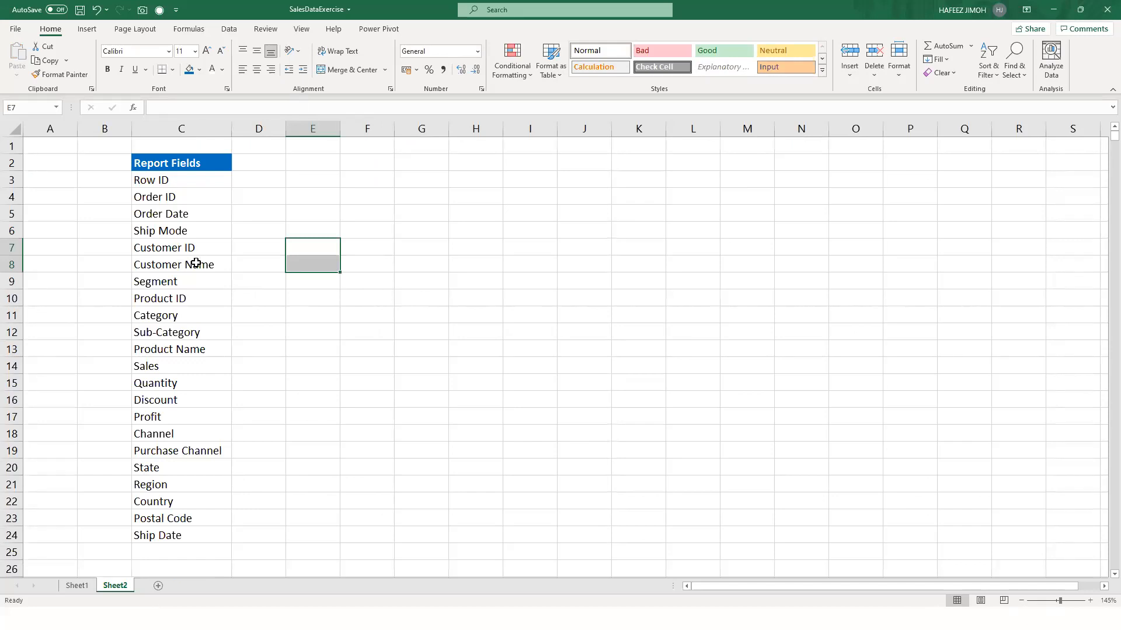
pyautogui.click(77, 585)
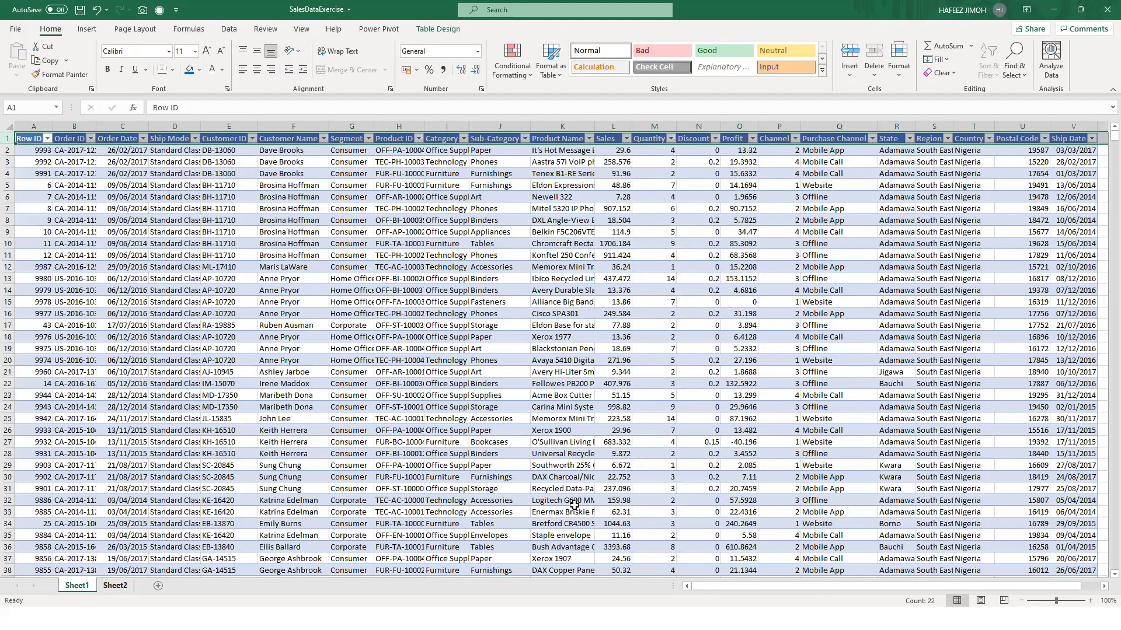
pyautogui.hotkey('ctrl', 'pagedown')
pyautogui.keyDown('shift'); pyautogui.click(570, 532); pyautogui.keyUp('shift')
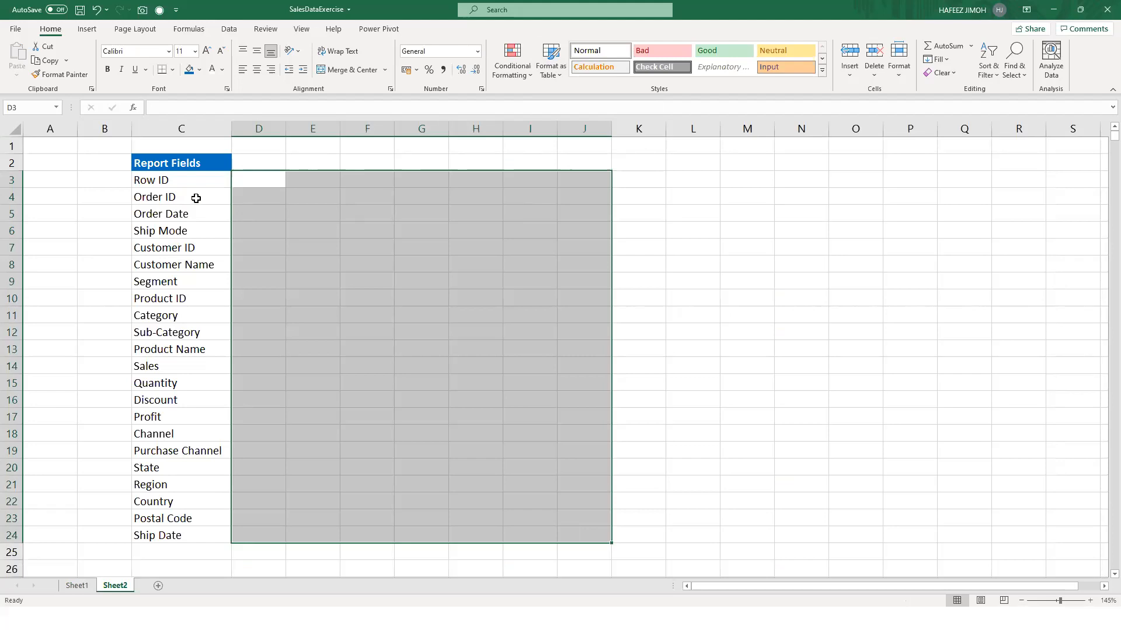
pyautogui.click(196, 199)
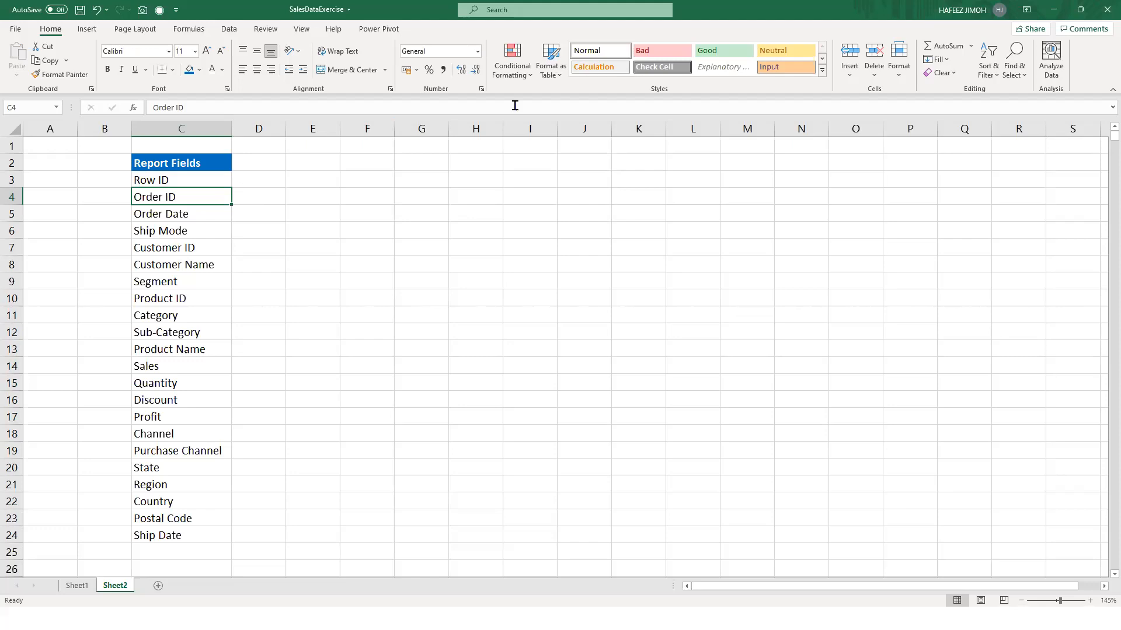
# - Read the "Identify all Report fields" build step in the presentation and relate it to the Report Fields list on Sheet2
pyautogui.hotkey('alt', 'Tab')
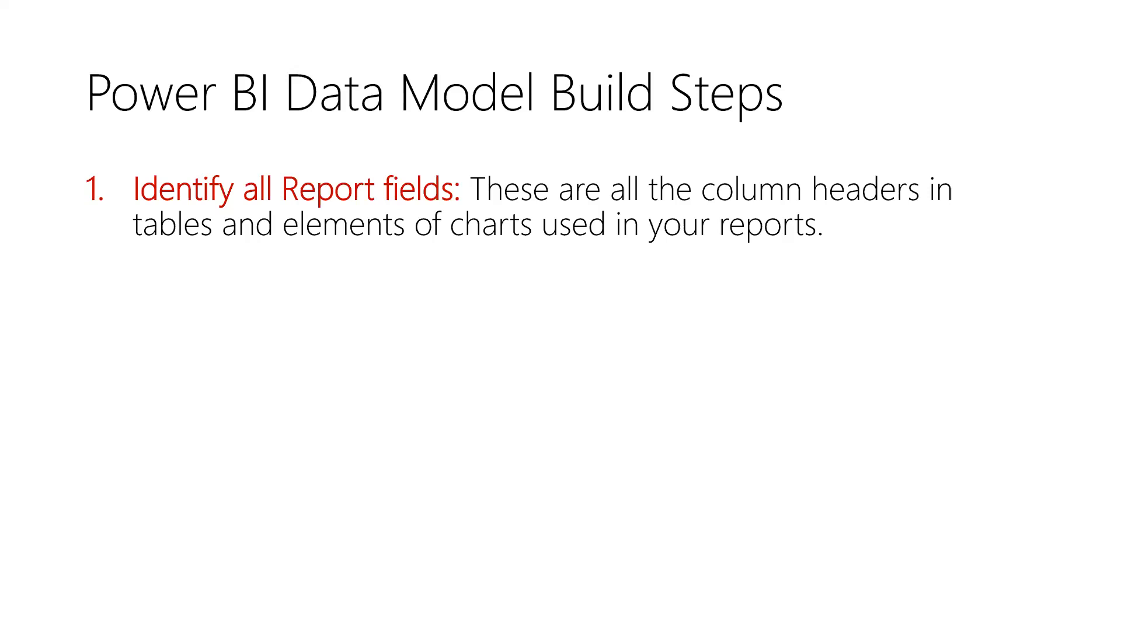
pyautogui.hotkey('alt', 'Tab')
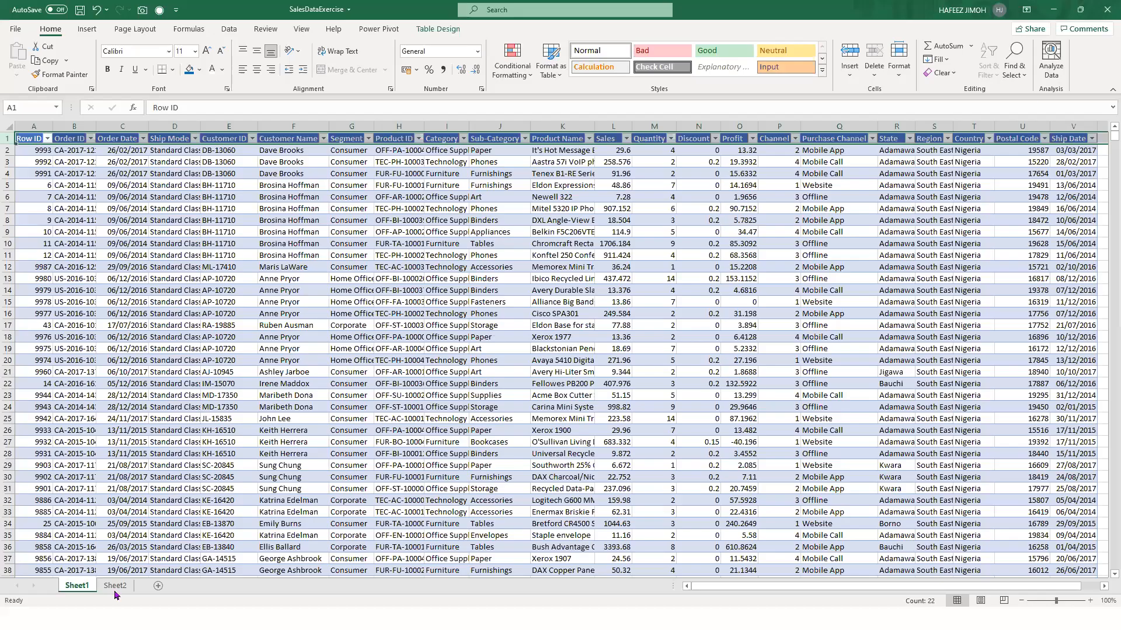
pyautogui.hotkey('ctrl', 'pagedown')
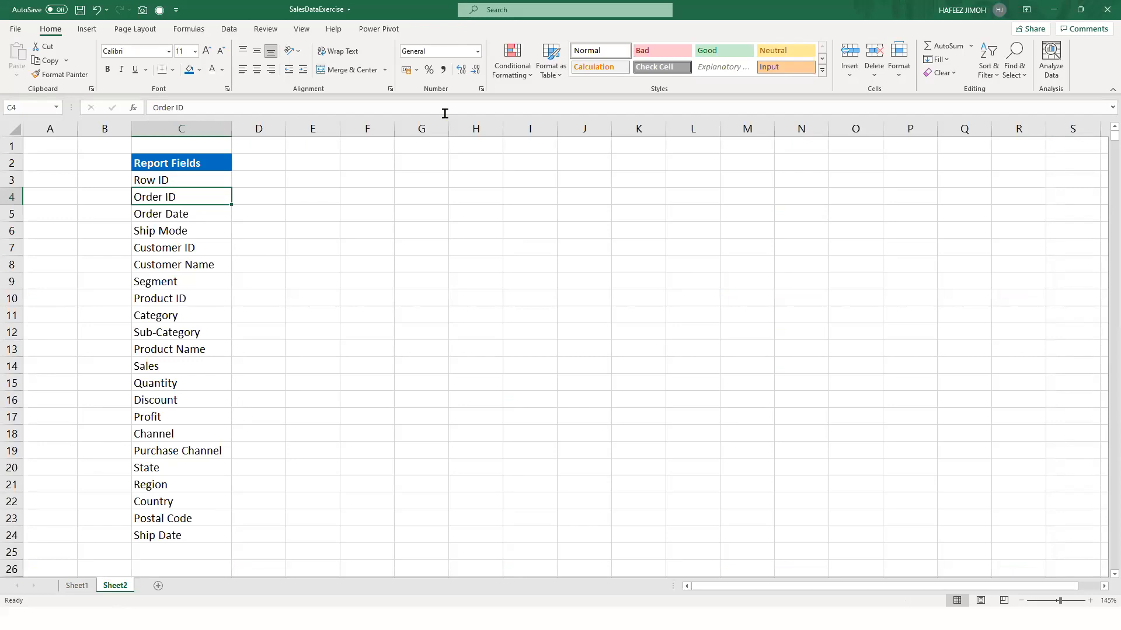
pyautogui.hotkey('alt', 'Tab')
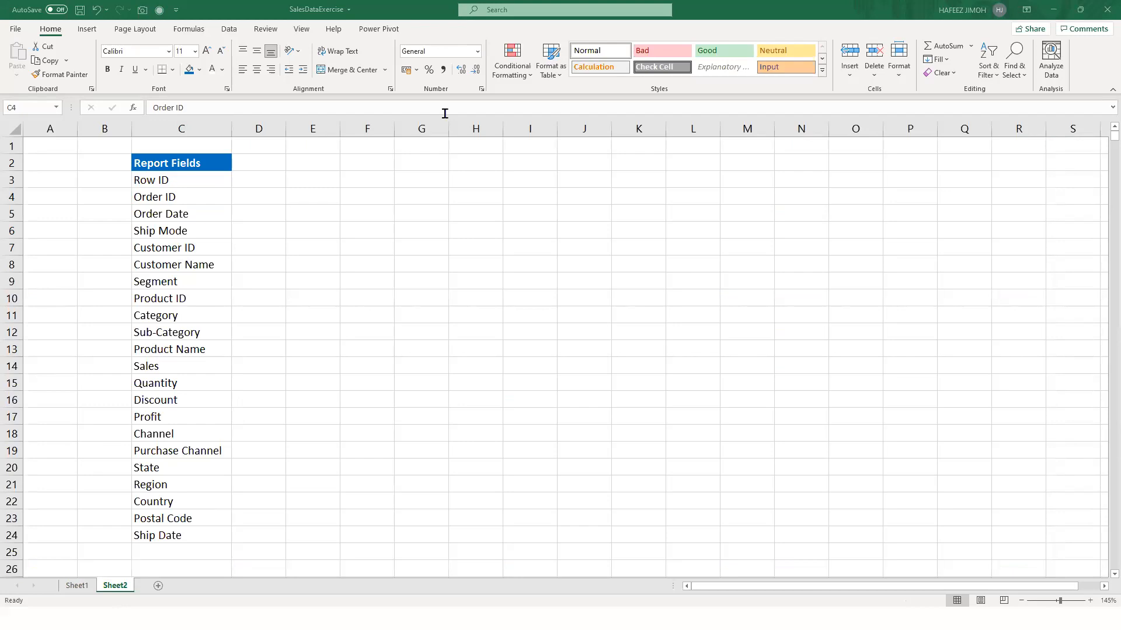
pyautogui.click(343, 270)
pyautogui.click(205, 199)
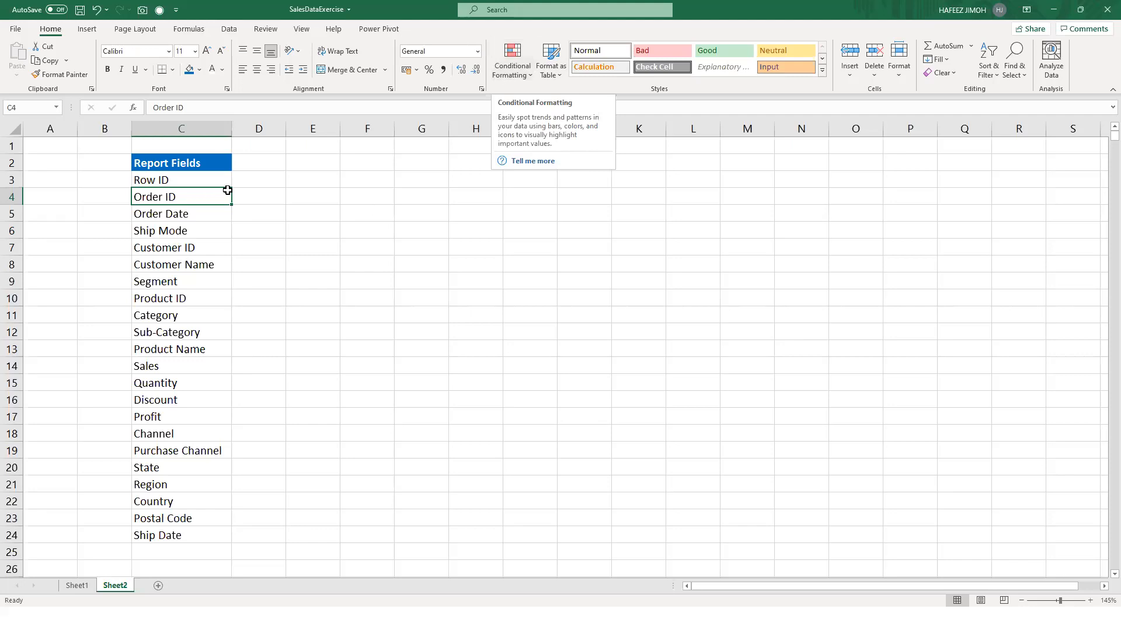
# - Compare the Report Fields list in C2:C24 of Sheet2 with the column headers on Sheet1, starting at Row ID
pyautogui.moveTo(193, 164); pyautogui.dragTo(201, 533)
pyautogui.click(91, 586)
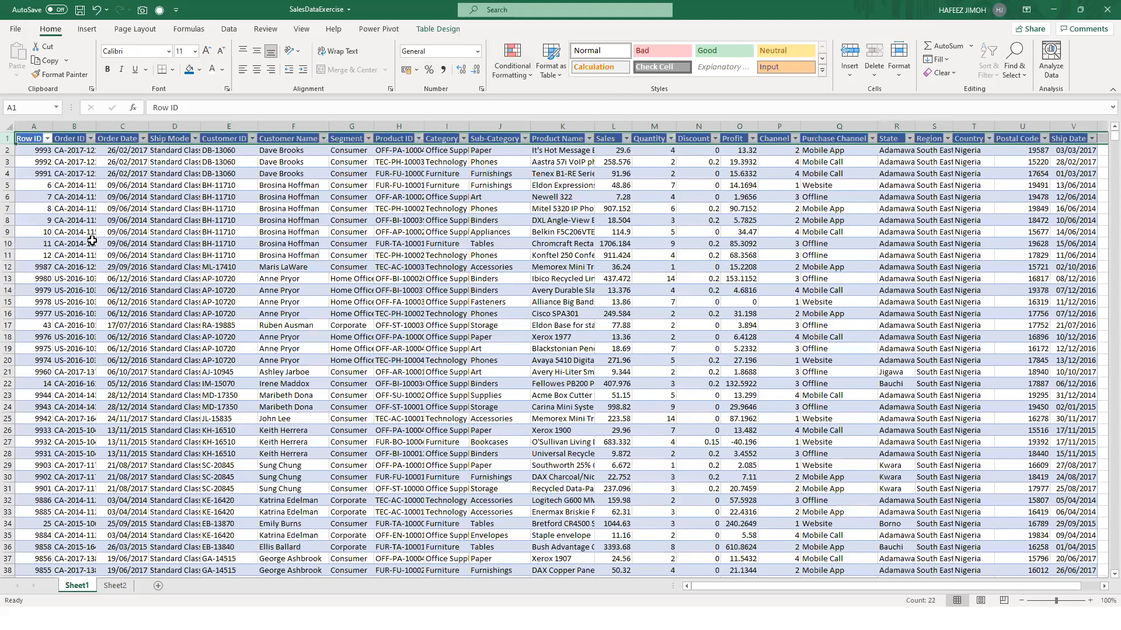
pyautogui.click(92, 241)
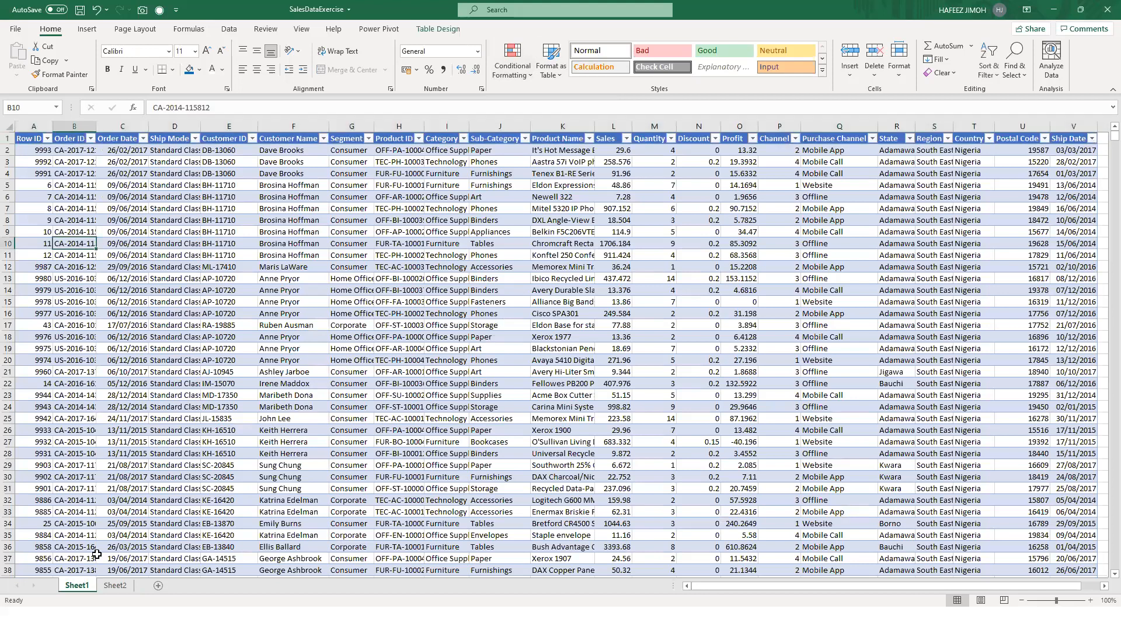
pyautogui.click(111, 586)
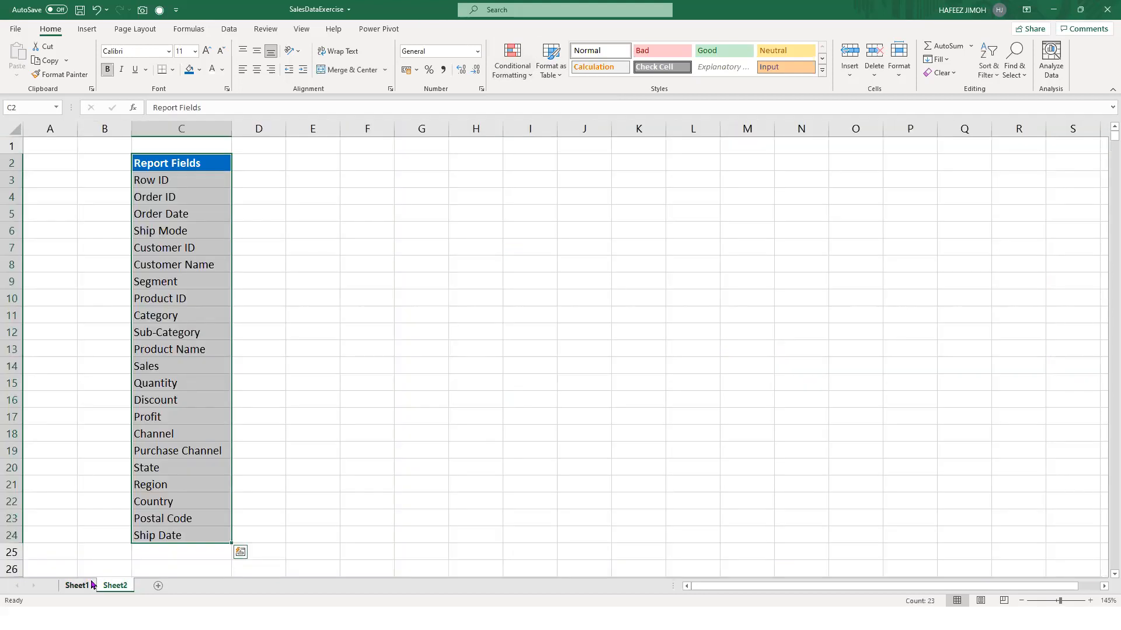
pyautogui.click(92, 585)
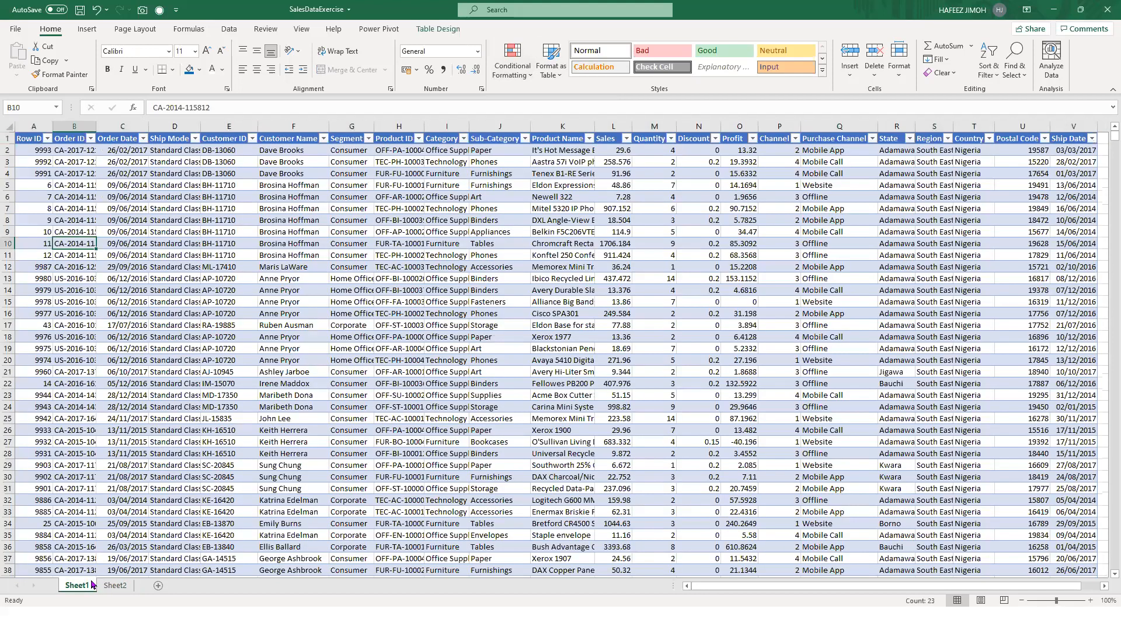
pyautogui.click(34, 142)
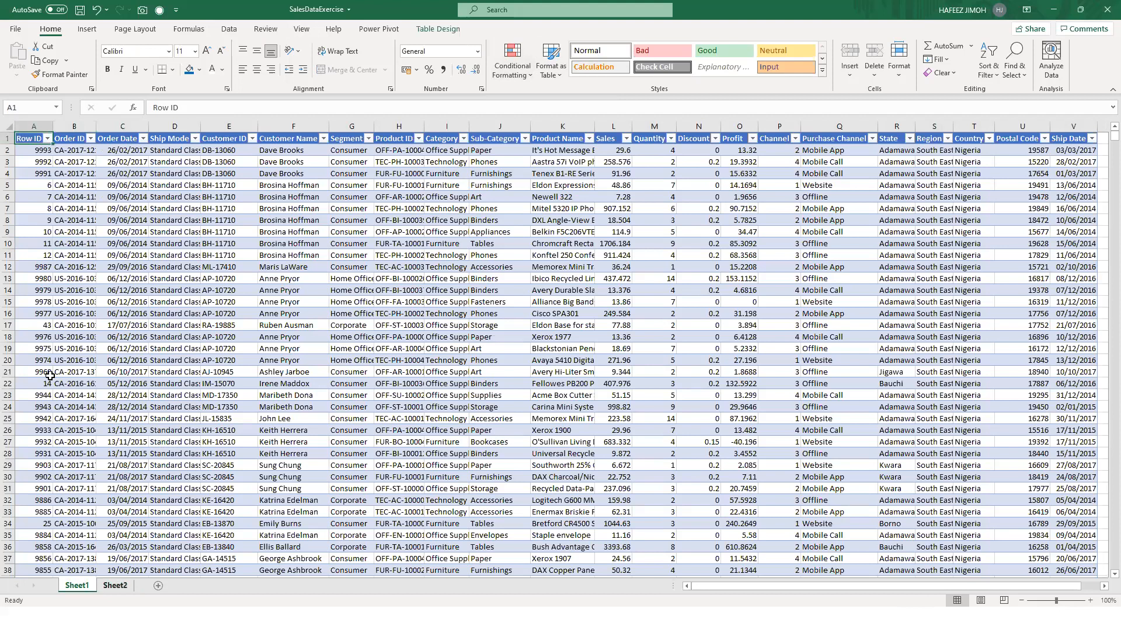
# - Review the Report Fields list in C2:C24 of Sheet2 alongside the "Categorise the fields" build step in the presentation
pyautogui.hotkey('ctrl', 'pagedown')
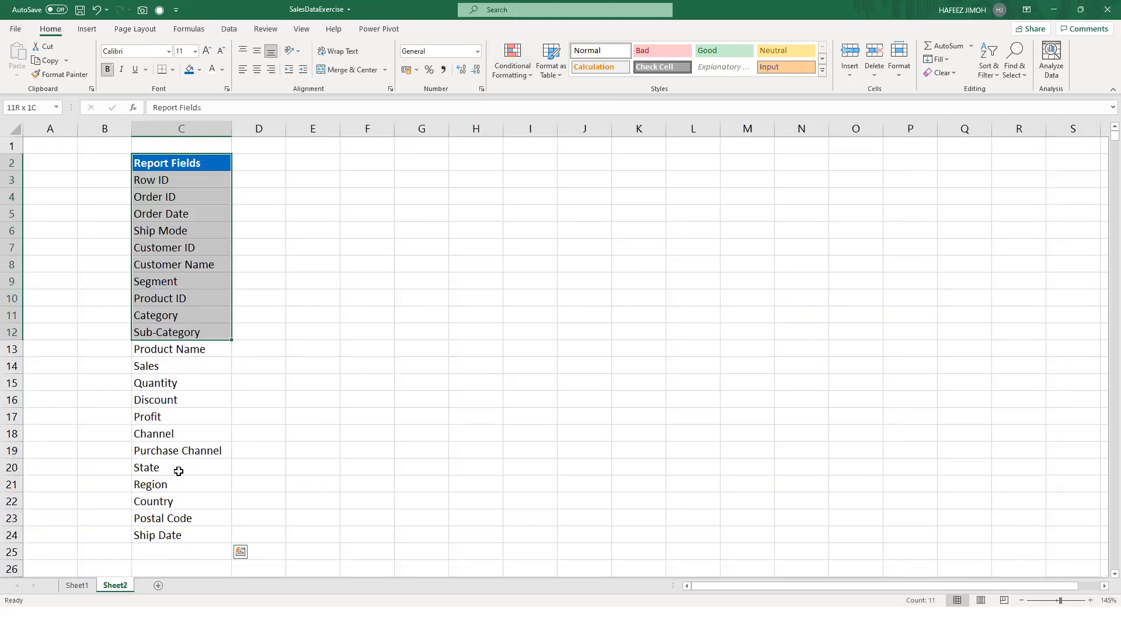
pyautogui.moveTo(178, 524); pyautogui.dragTo(180, 529)
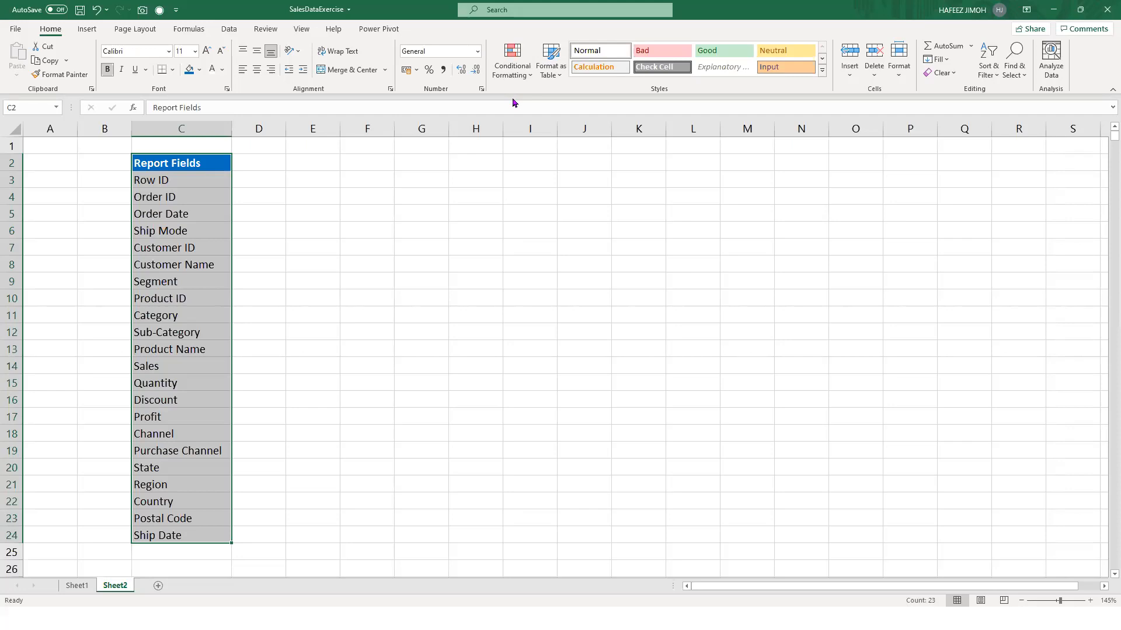
pyautogui.hotkey('alt', 'Tab')
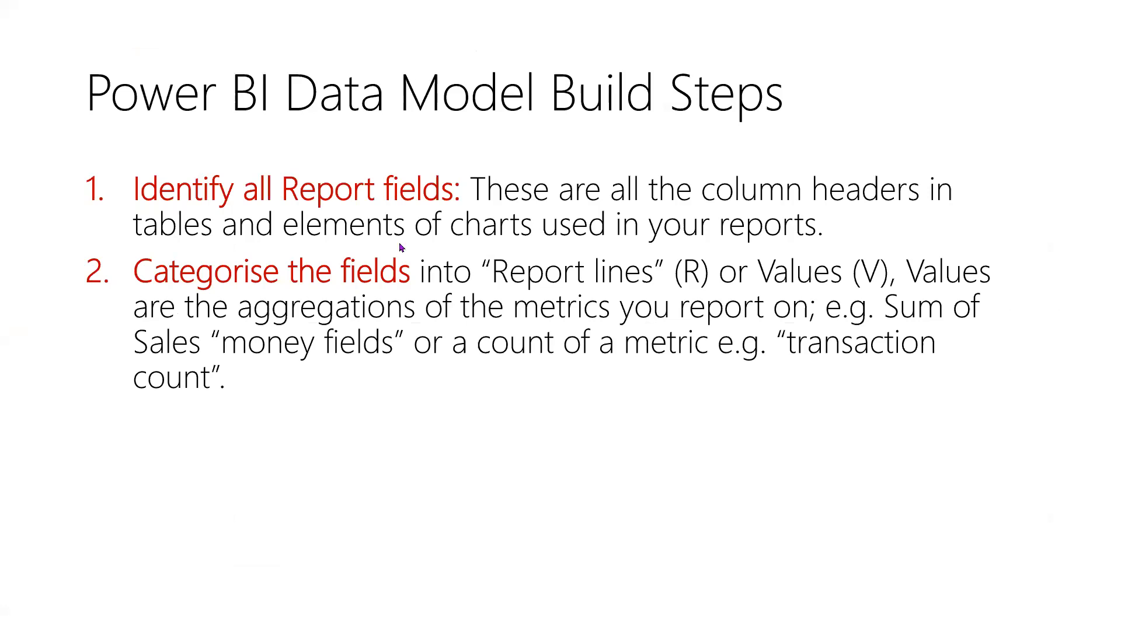
pyautogui.hotkey('alt', 'Tab')
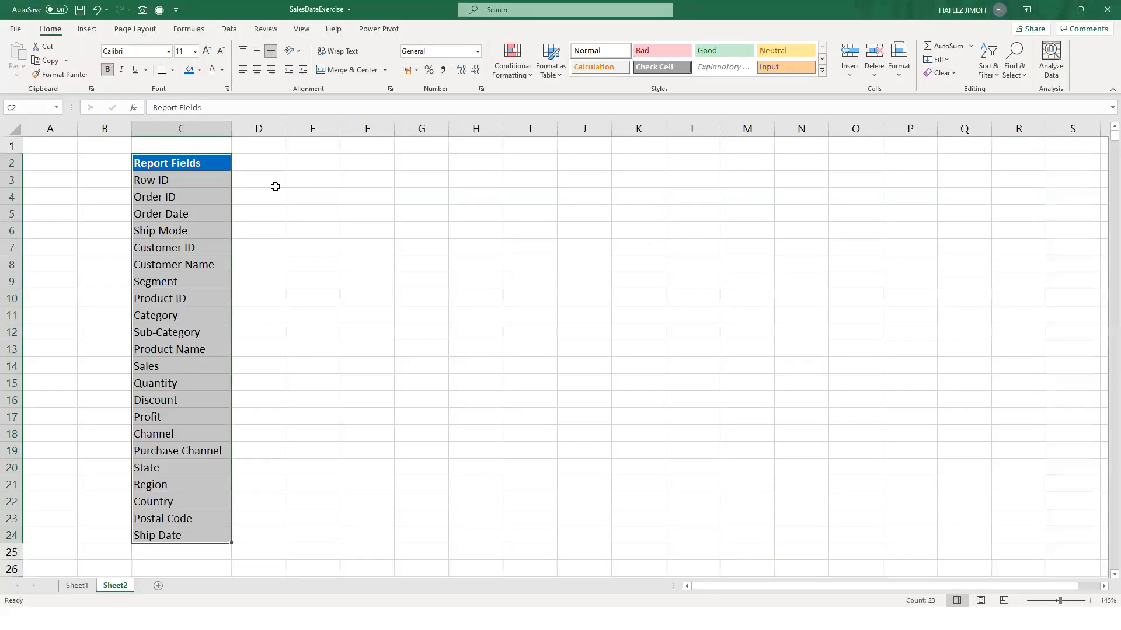
pyautogui.click(276, 188)
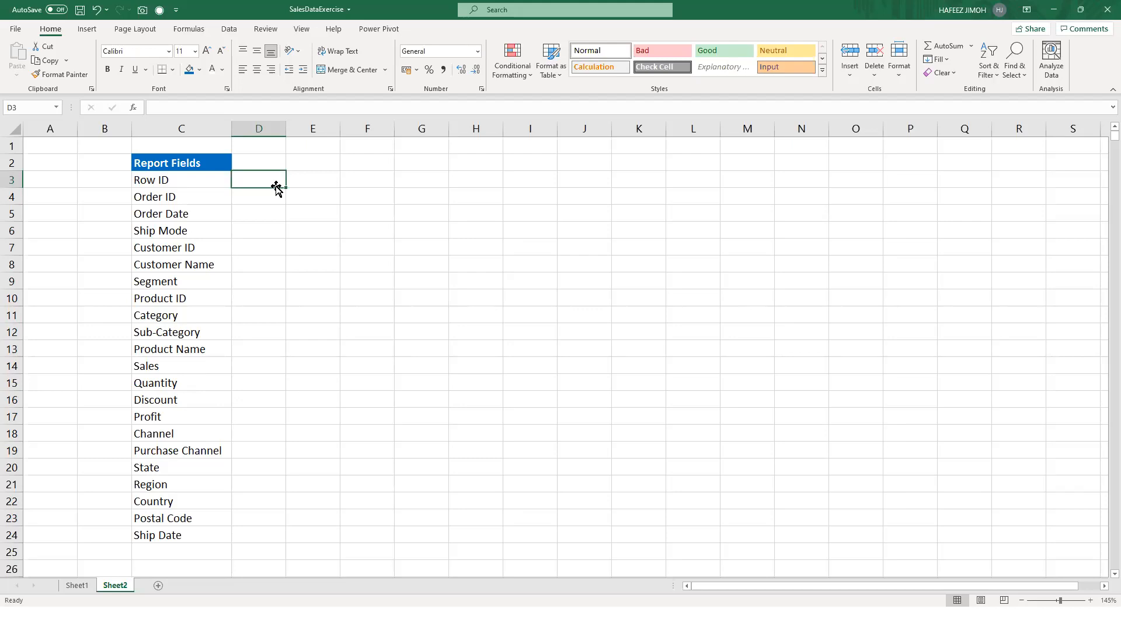
pyautogui.click(195, 274)
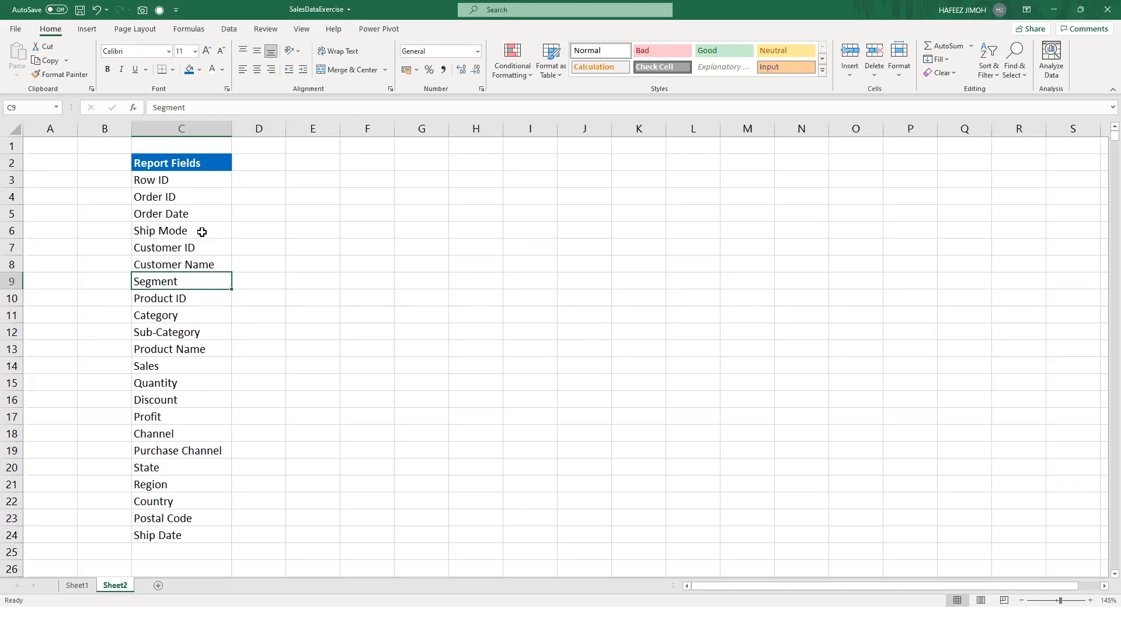
# - Enter the heading "Categorise" in cell D2 of Sheet2, beside the Report Fields heading
pyautogui.click(271, 166)
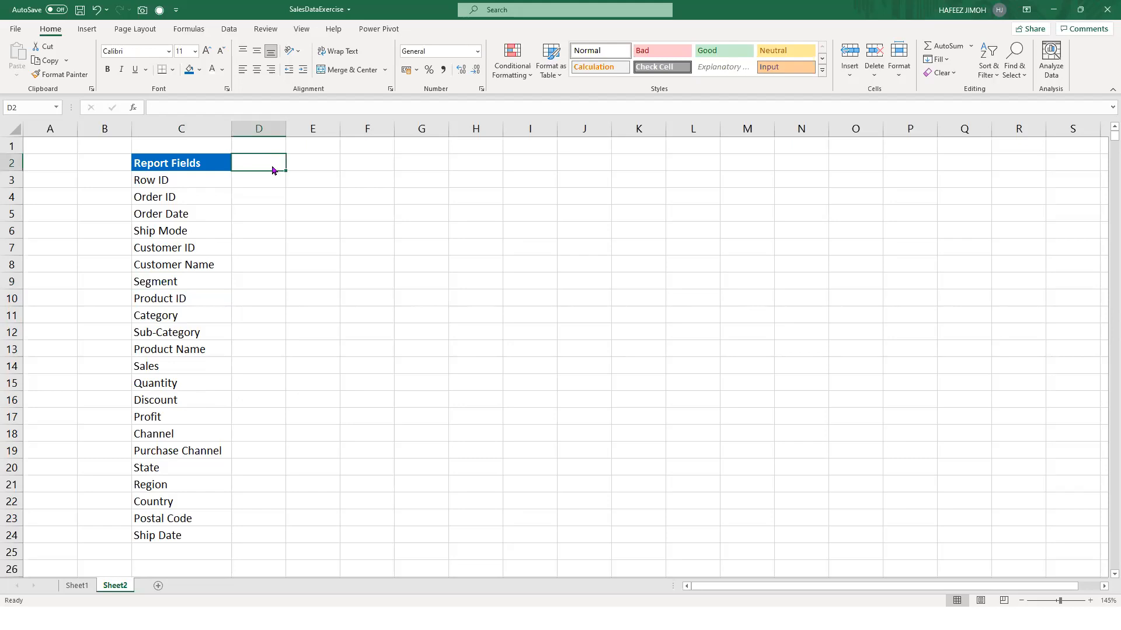
pyautogui.hotkey('alt', 'Tab')
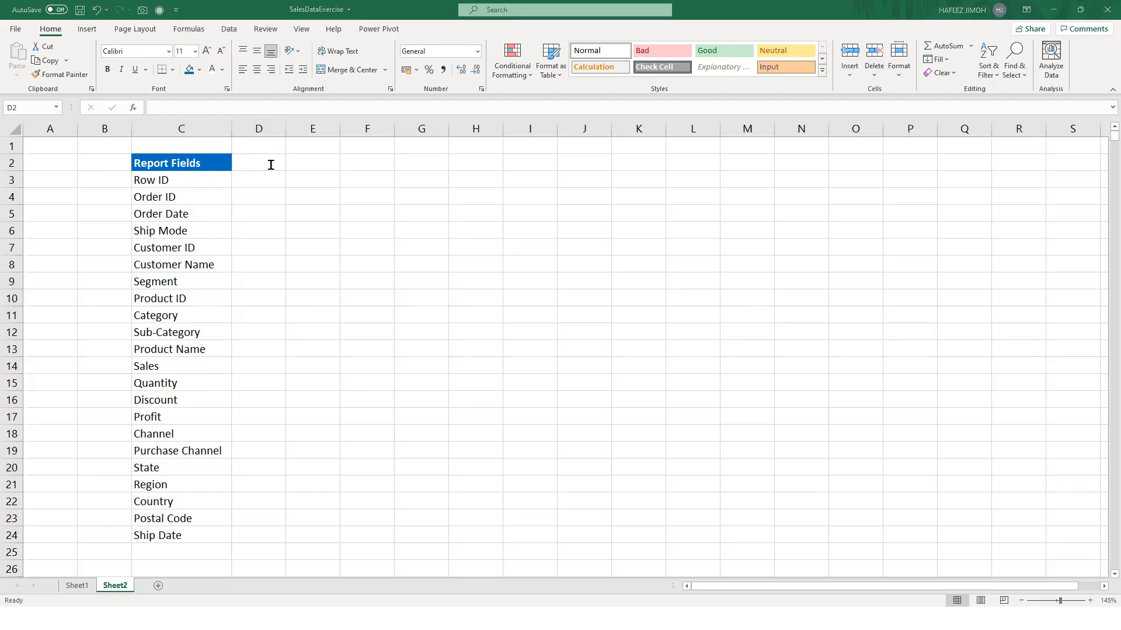
pyautogui.click(271, 165)
pyautogui.write('Categ')
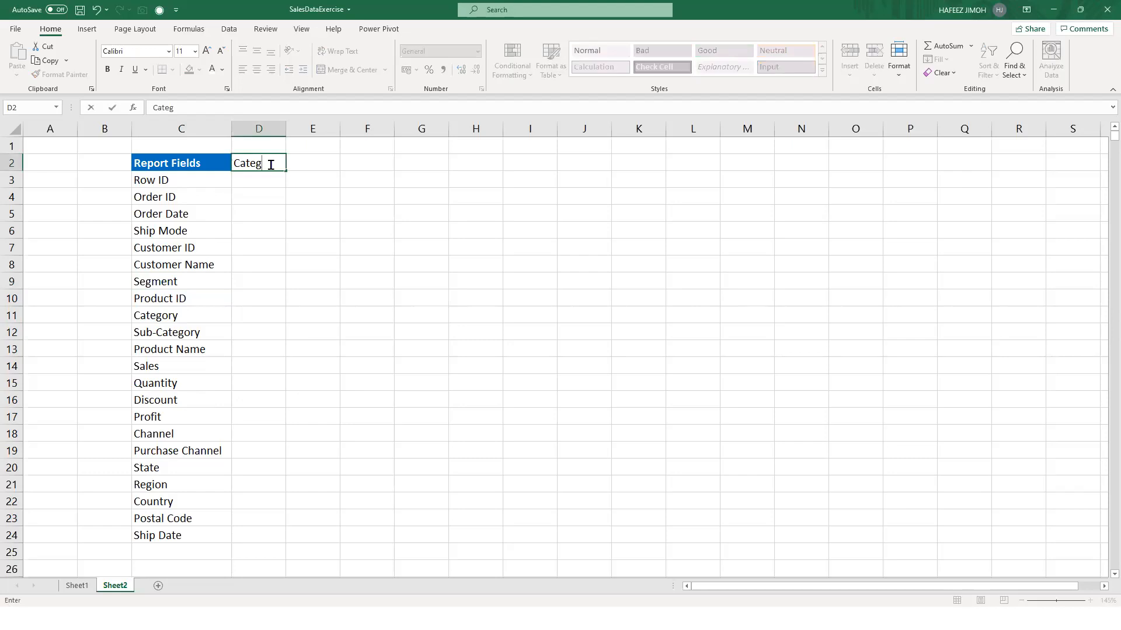
pyautogui.write('orise')
# - Mark the Sales field as V in D14 and the Category field as R in D11
pyautogui.click(326, 370)
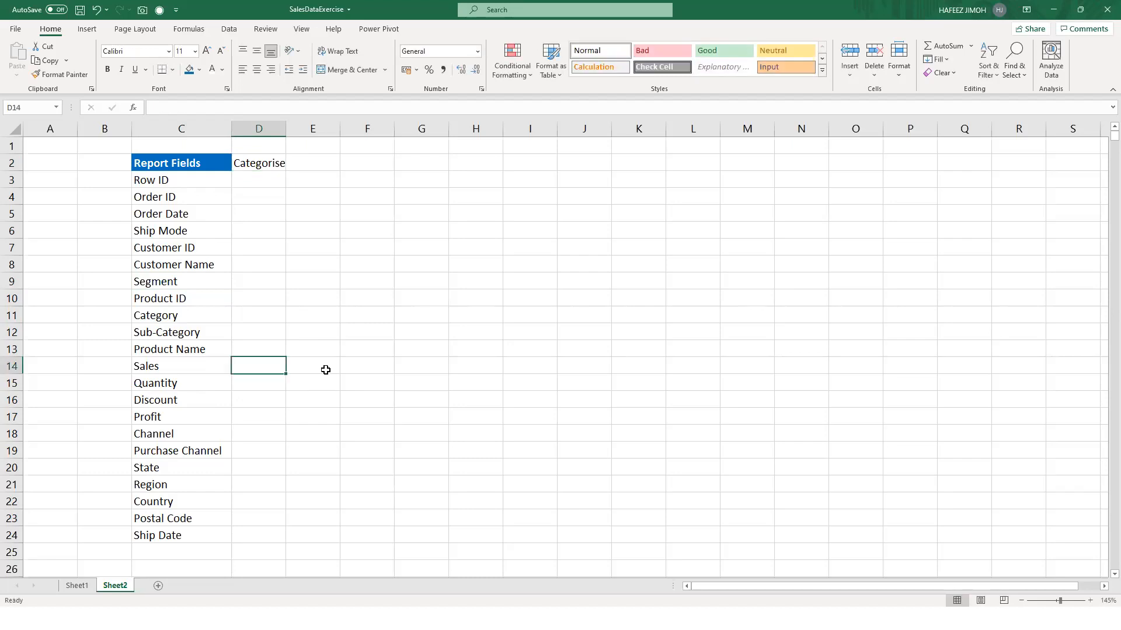
pyautogui.write('V')
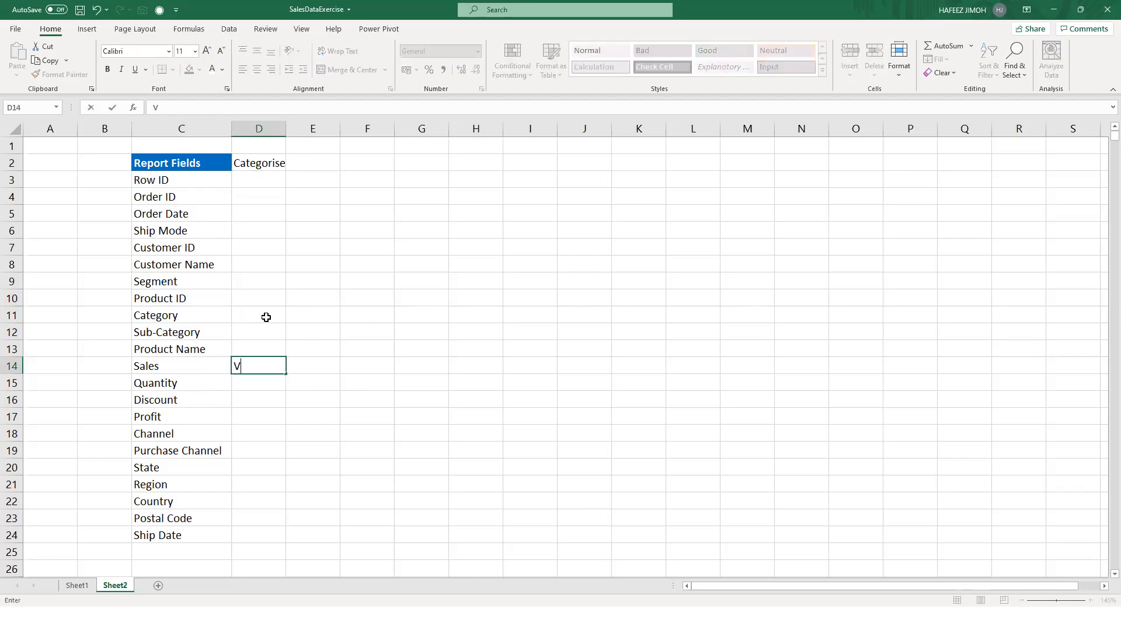
pyautogui.press('Up')
pyautogui.press('Up')
pyautogui.press('Up')
pyautogui.write('R')
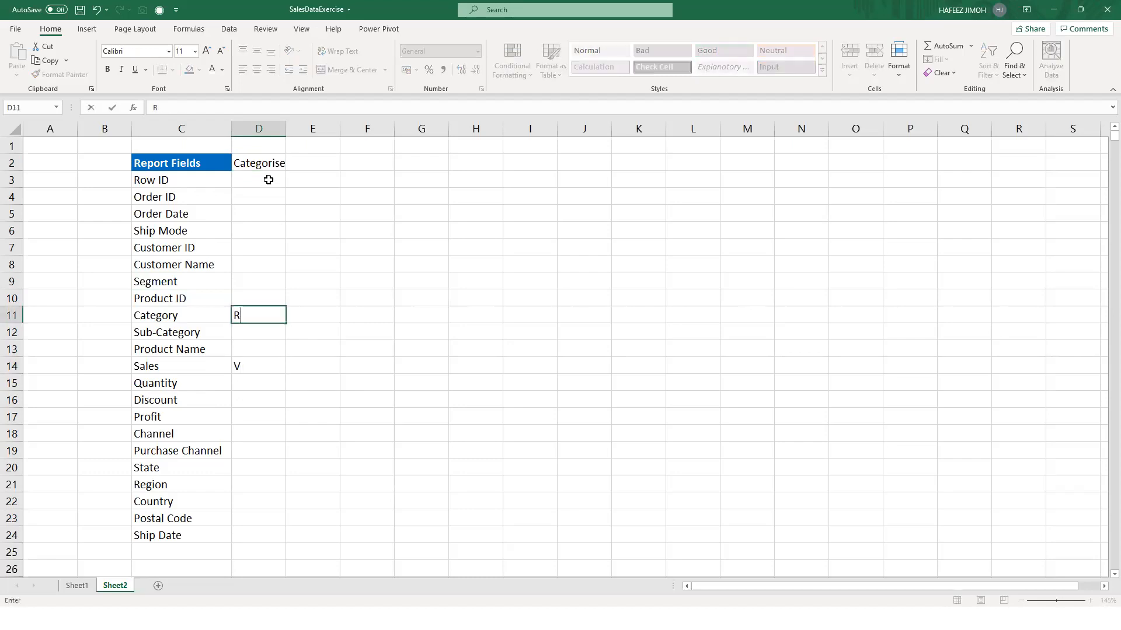
# - Relate the category cells D3:D24 on Sheet2 to the definitions of report lines (R) and values (V) in the presentation
pyautogui.moveTo(263, 179); pyautogui.dragTo(250, 495)
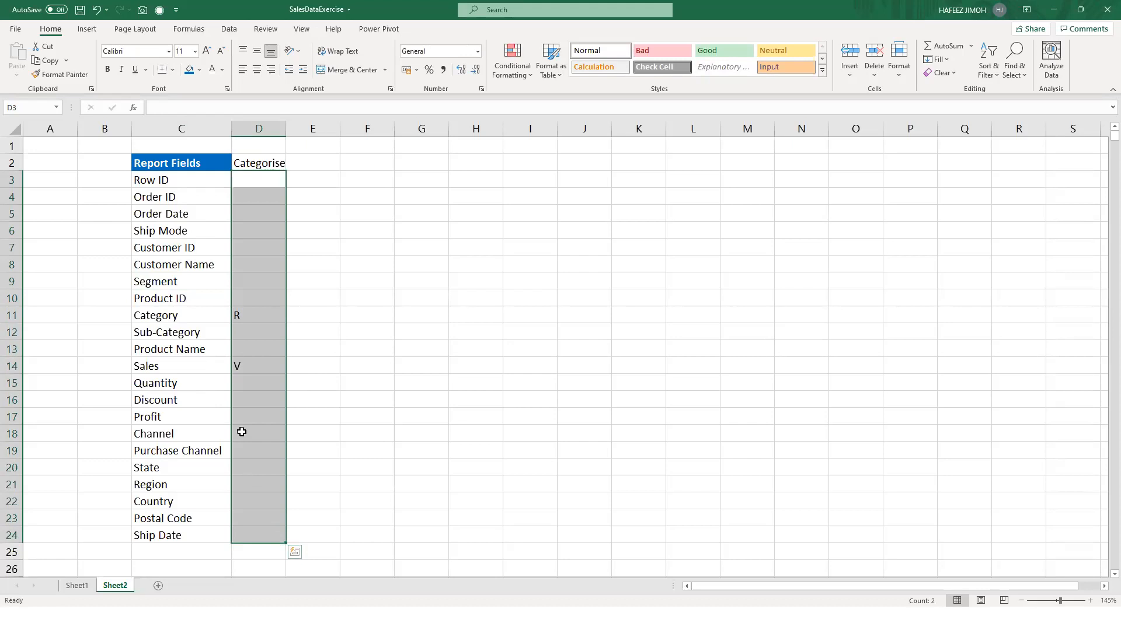
pyautogui.hotkey('alt', 'Tab')
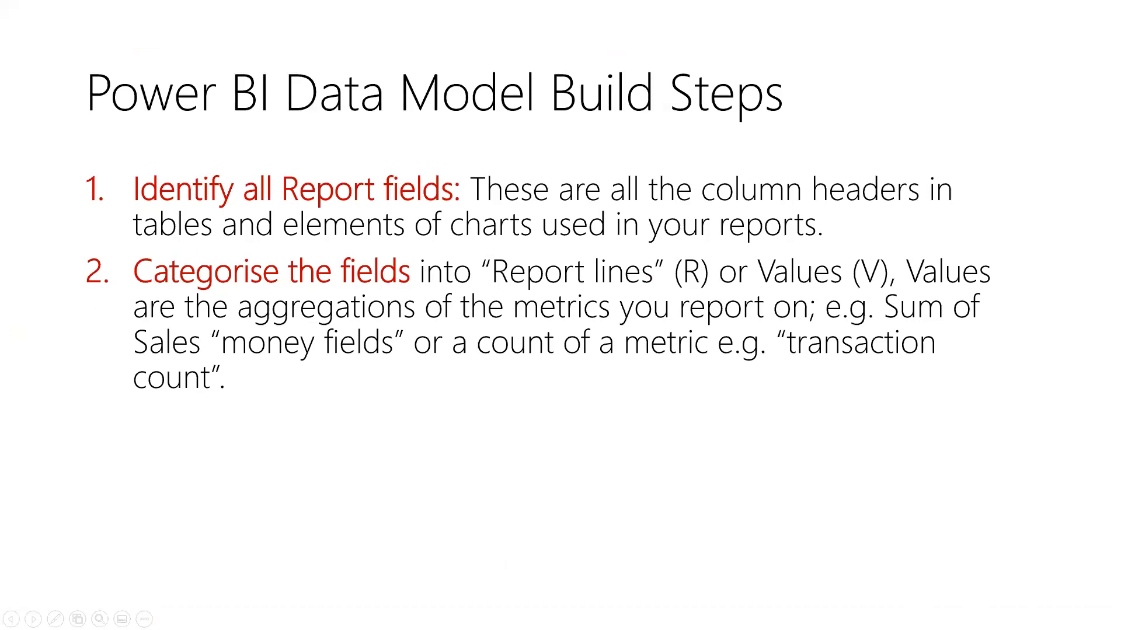
pyautogui.hotkey('alt', 'Tab')
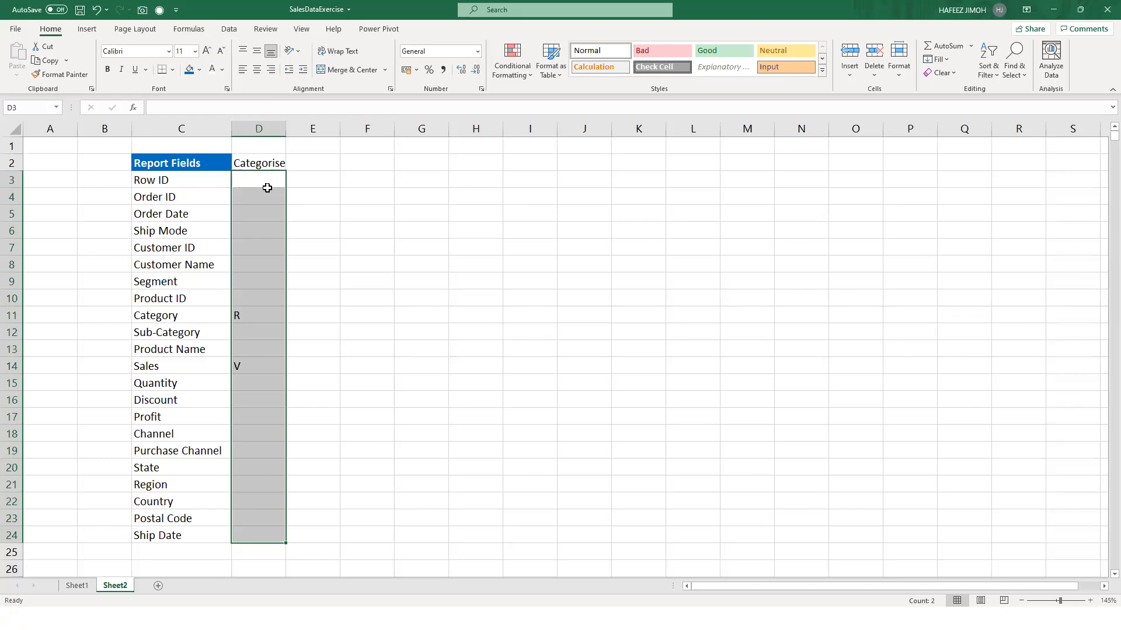
pyautogui.click(275, 371)
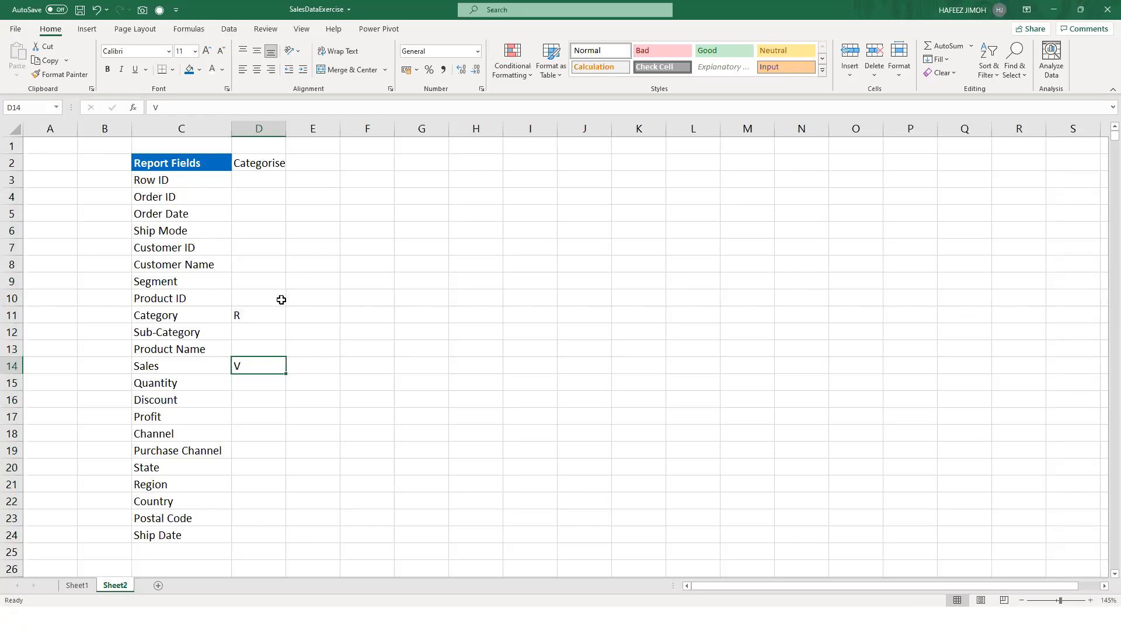
# - Examine the Order ID, Order Date and Row ID columns of the source table on Sheet1 and return to Sheet2
pyautogui.click(86, 586)
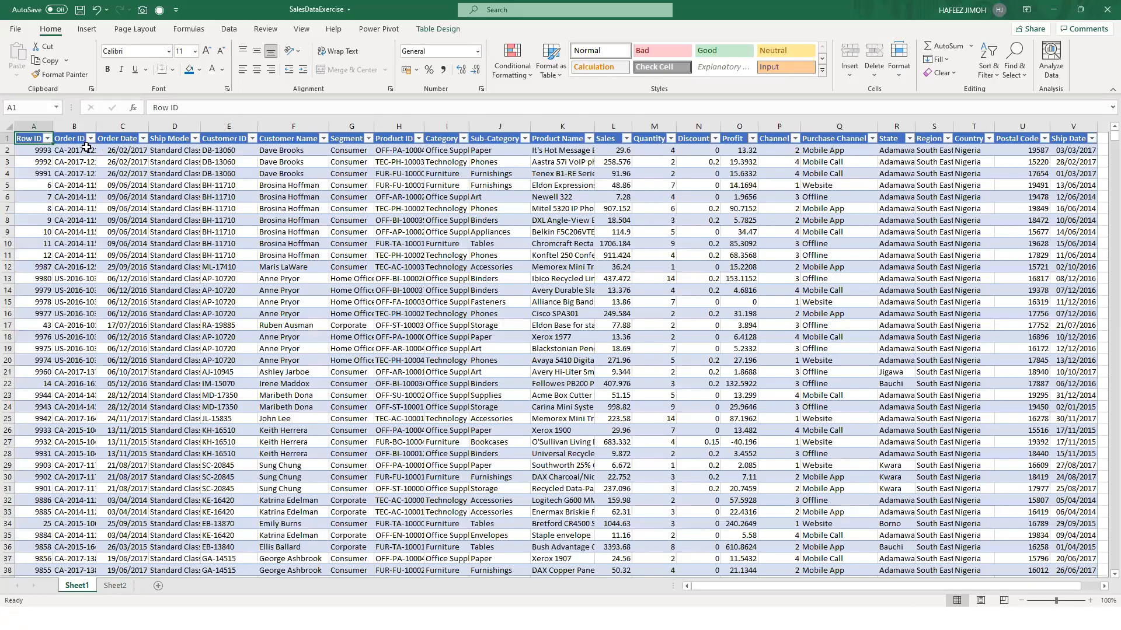
pyautogui.click(85, 126)
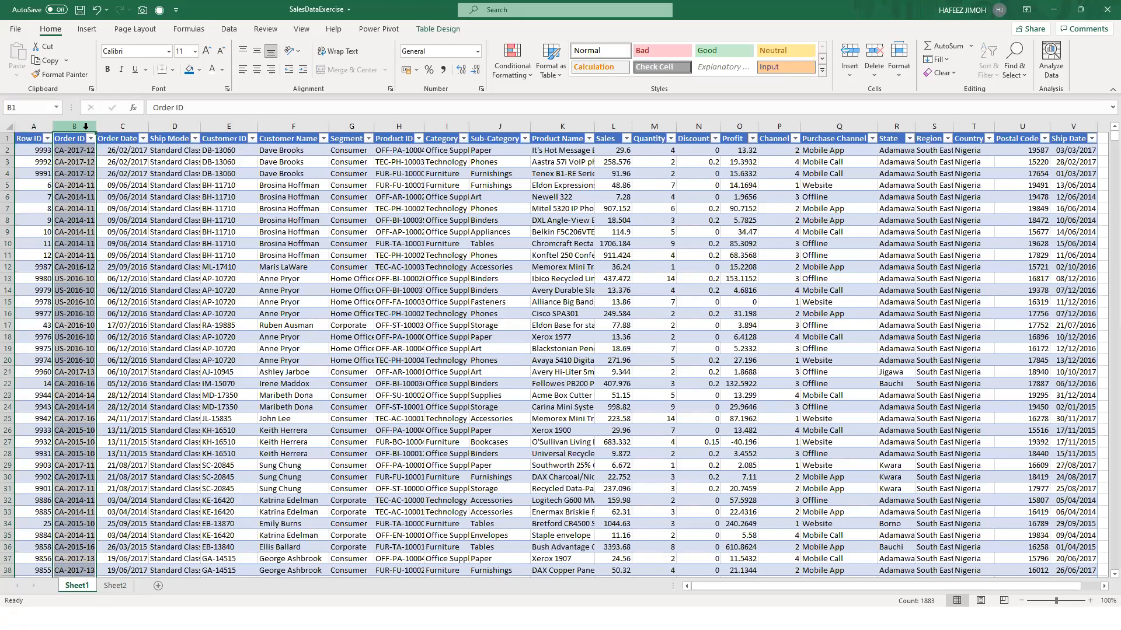
pyautogui.click(113, 126)
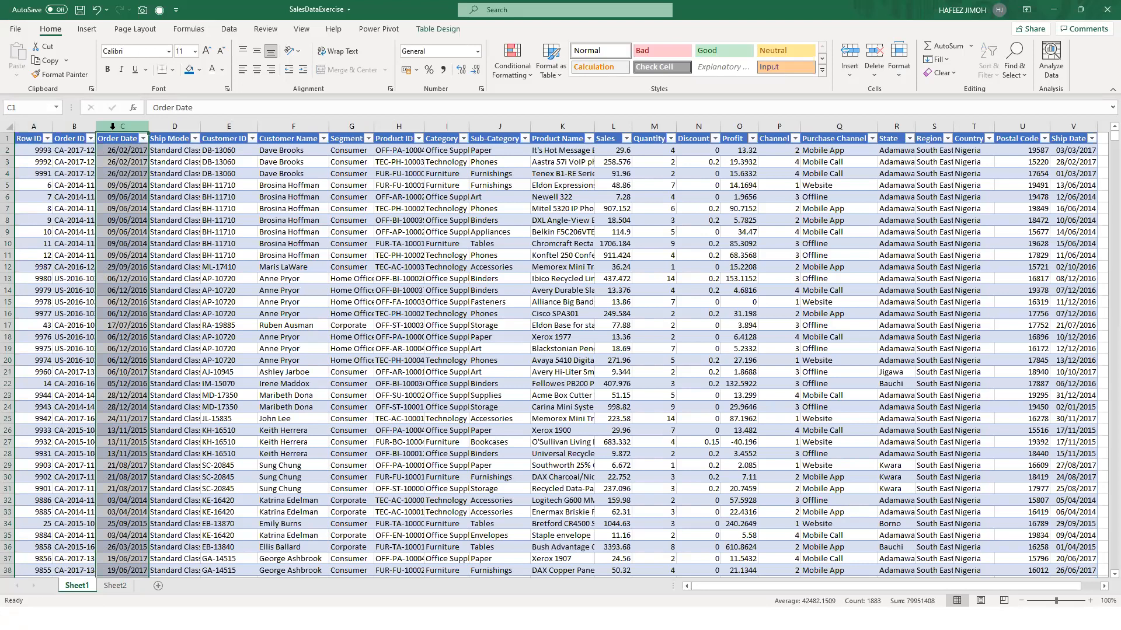
pyautogui.click(26, 126)
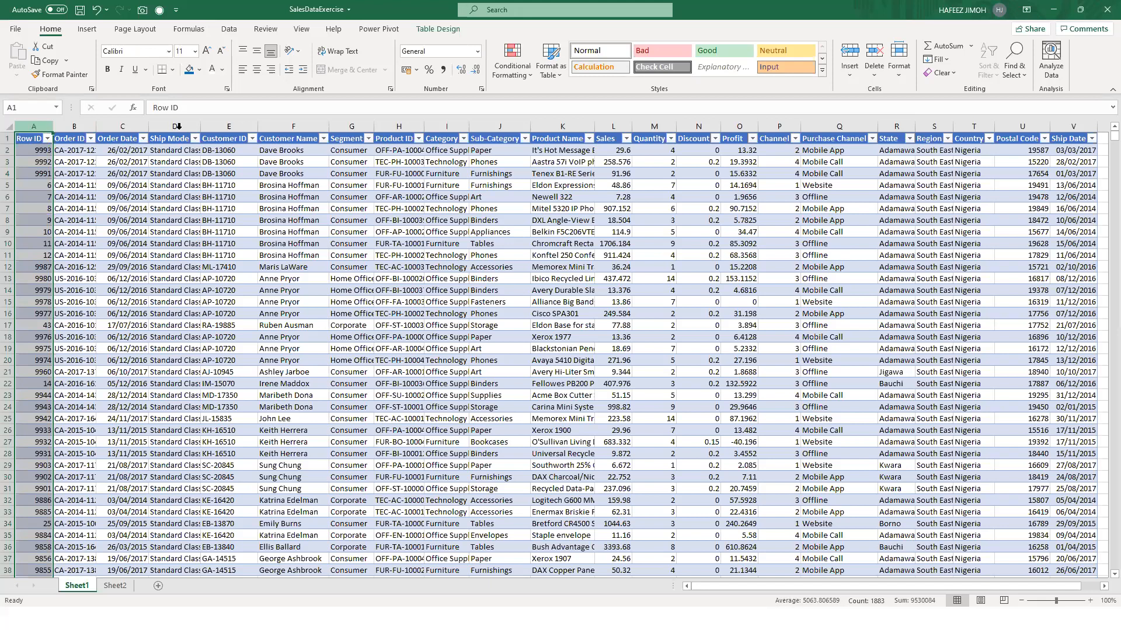
pyautogui.click(120, 585)
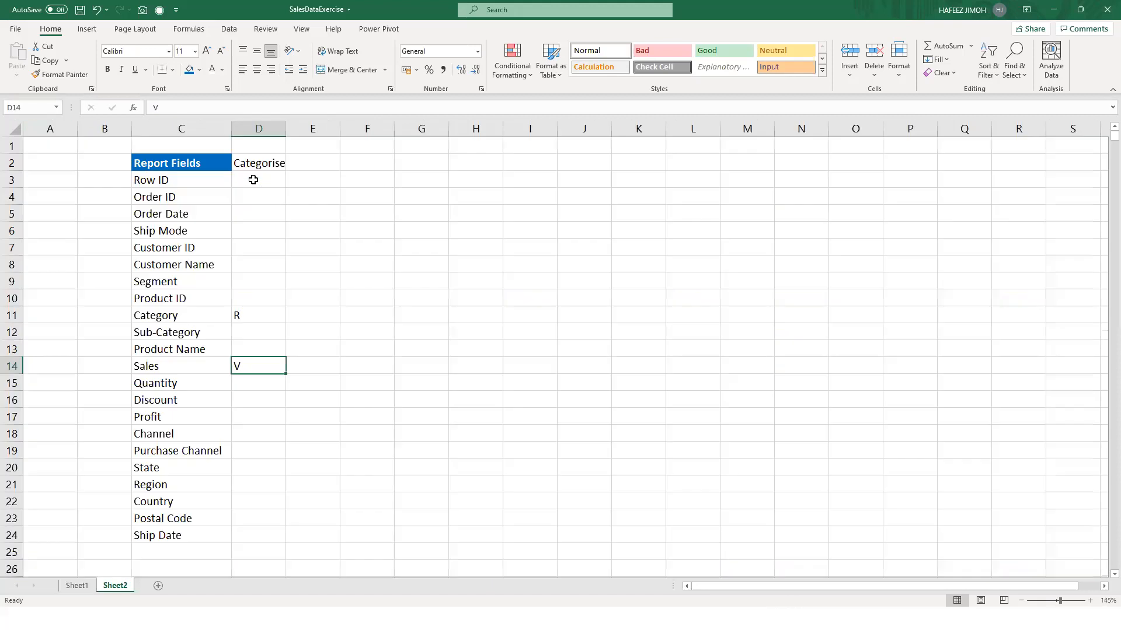
# - Review the Categorise cells D3:D24 against the report fields in C3:C24, starting with Row ID
pyautogui.moveTo(251, 180); pyautogui.dragTo(250, 367)
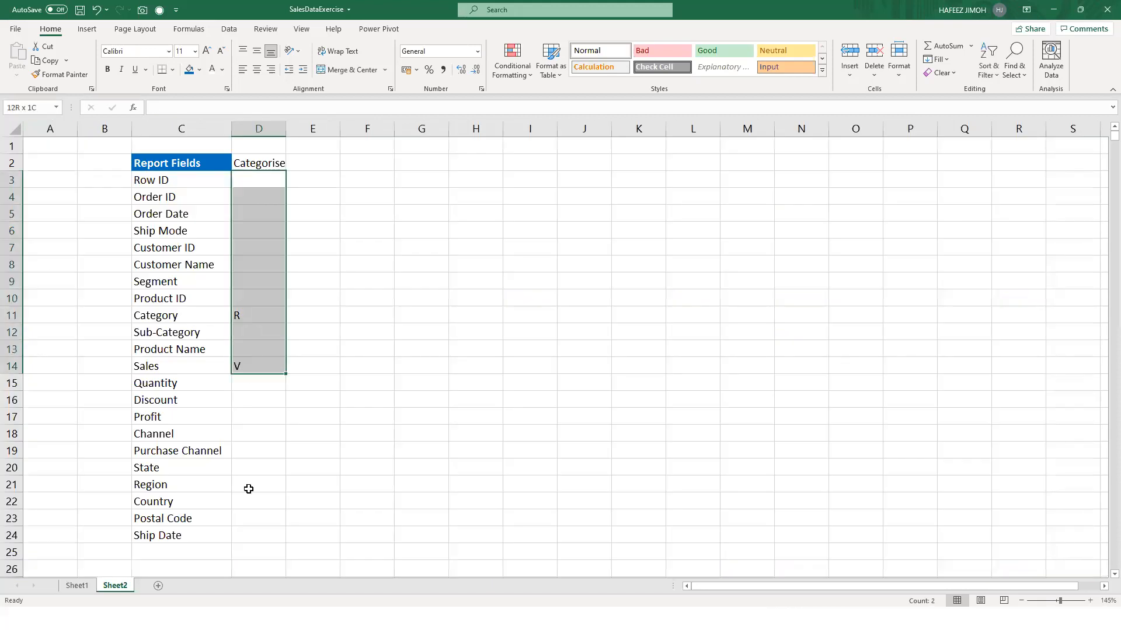
pyautogui.moveTo(248, 526); pyautogui.dragTo(255, 544)
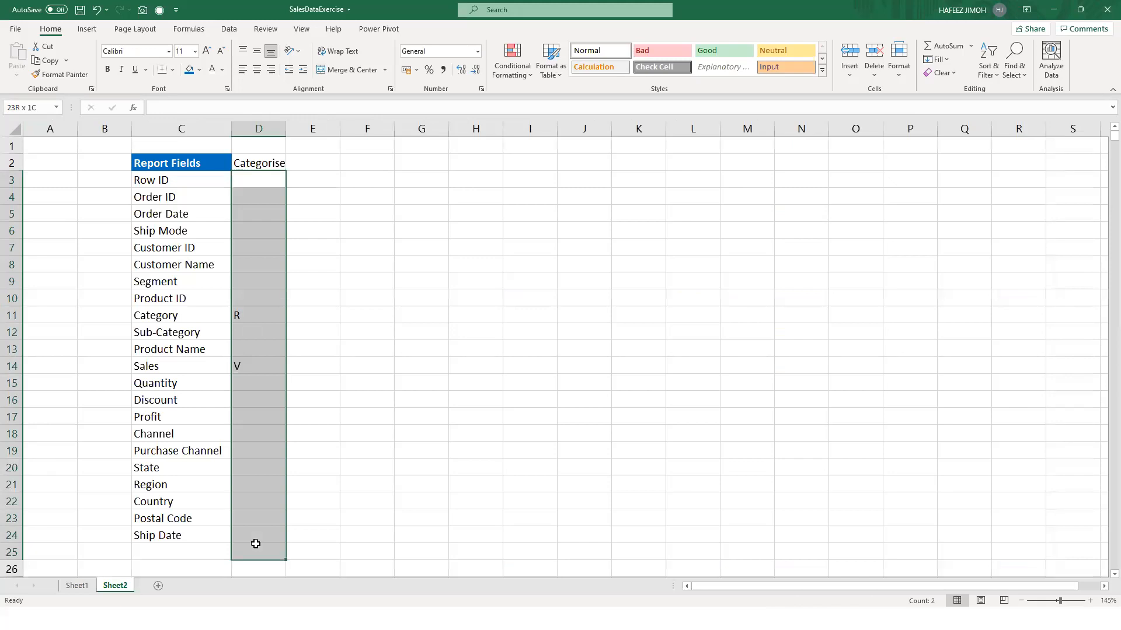
pyautogui.moveTo(255, 544); pyautogui.dragTo(268, 527)
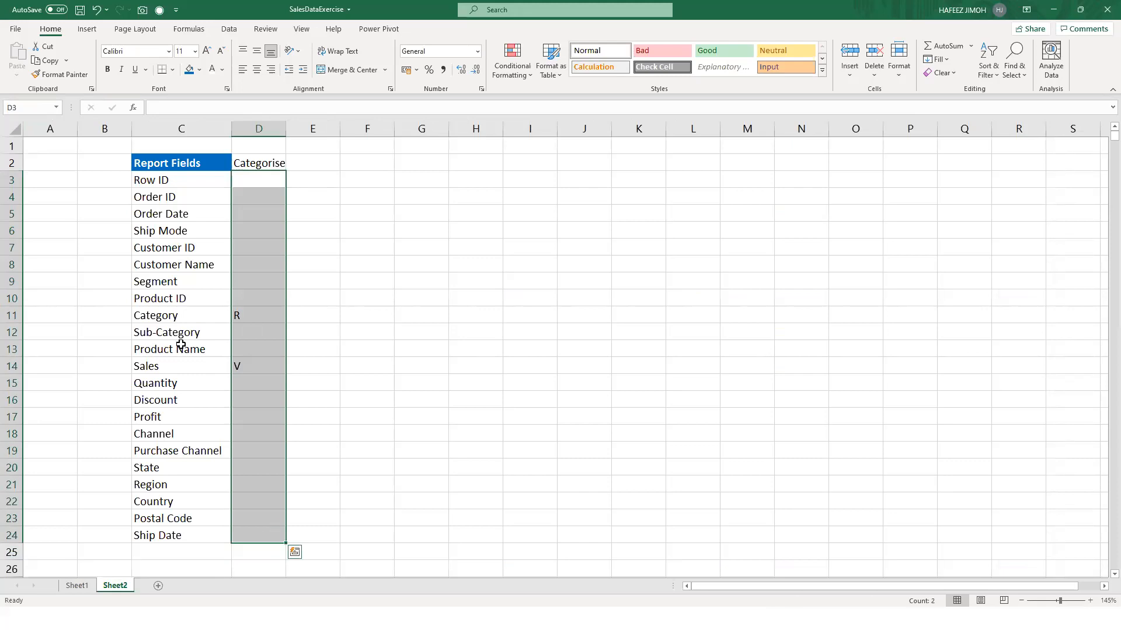
pyautogui.click(155, 173)
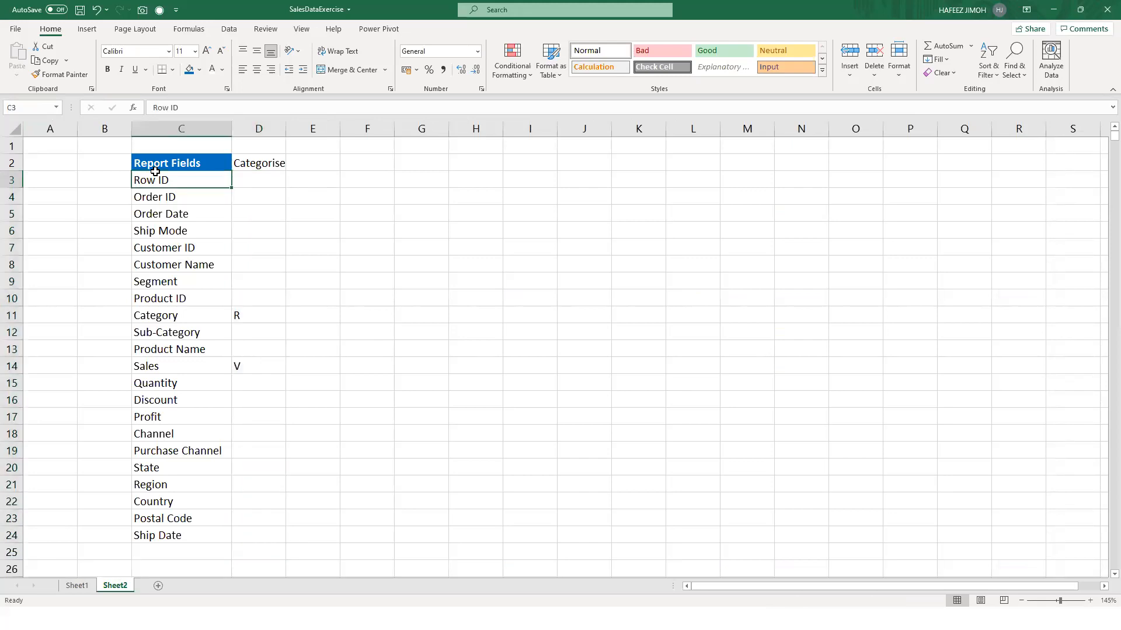
pyautogui.press('Right')
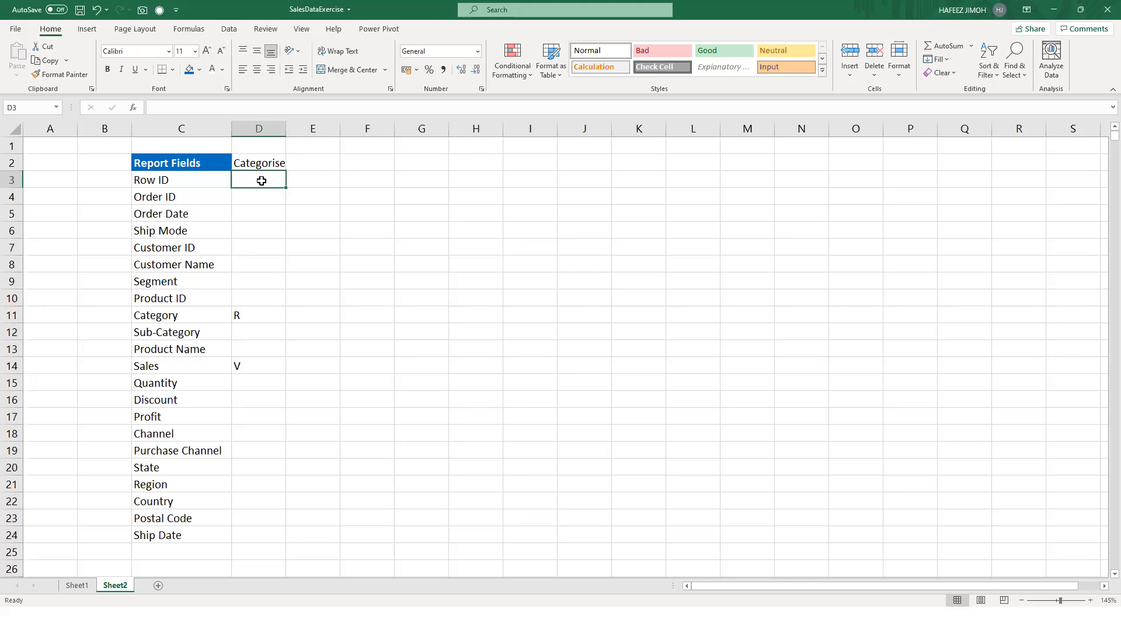
pyautogui.moveTo(261, 181); pyautogui.dragTo(191, 185)
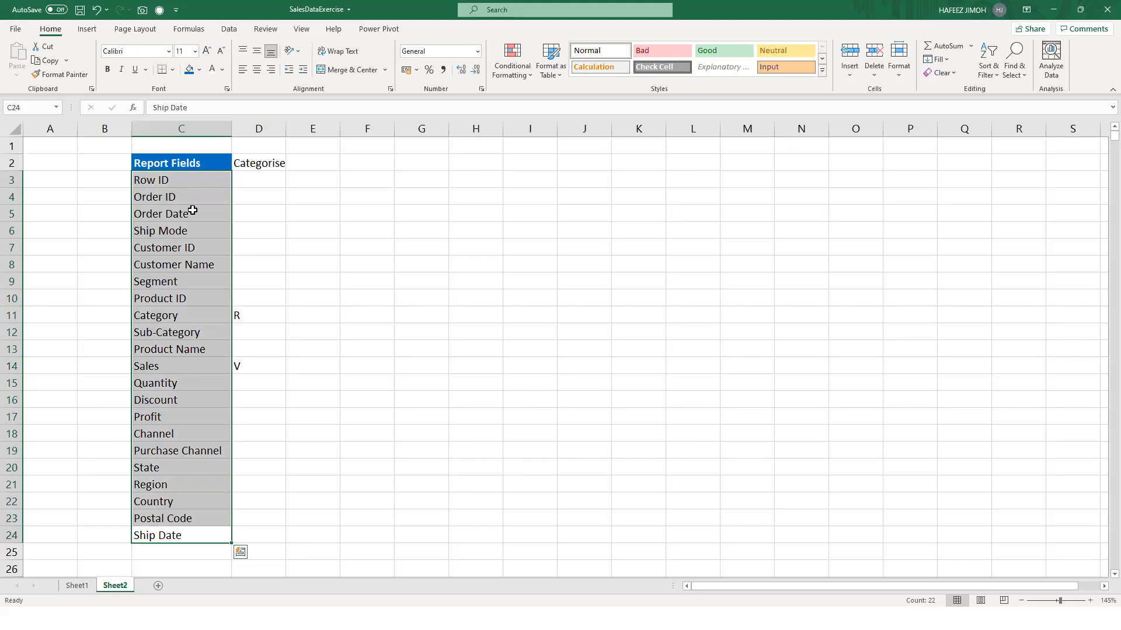
pyautogui.click(250, 191)
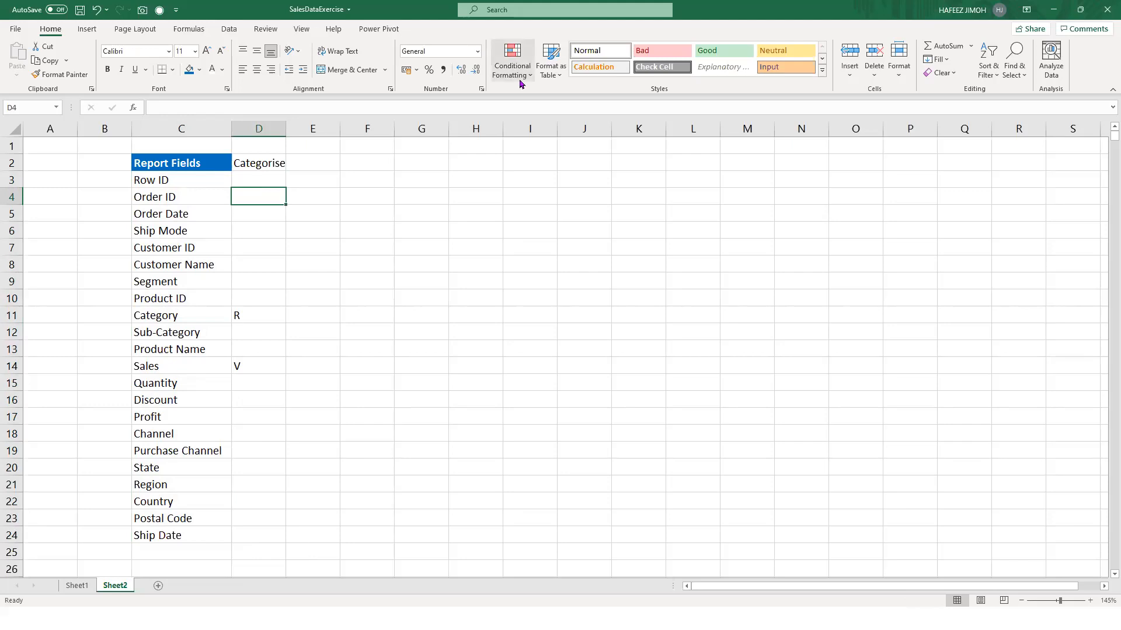
pyautogui.click(252, 183)
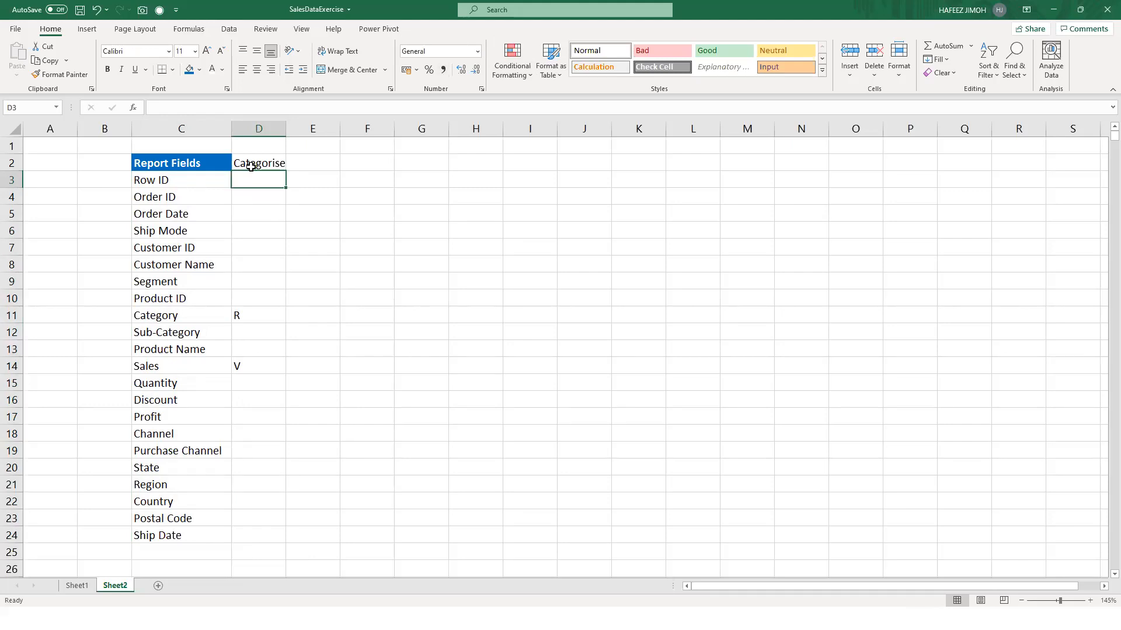
pyautogui.hotkey('alt', 'Tab')
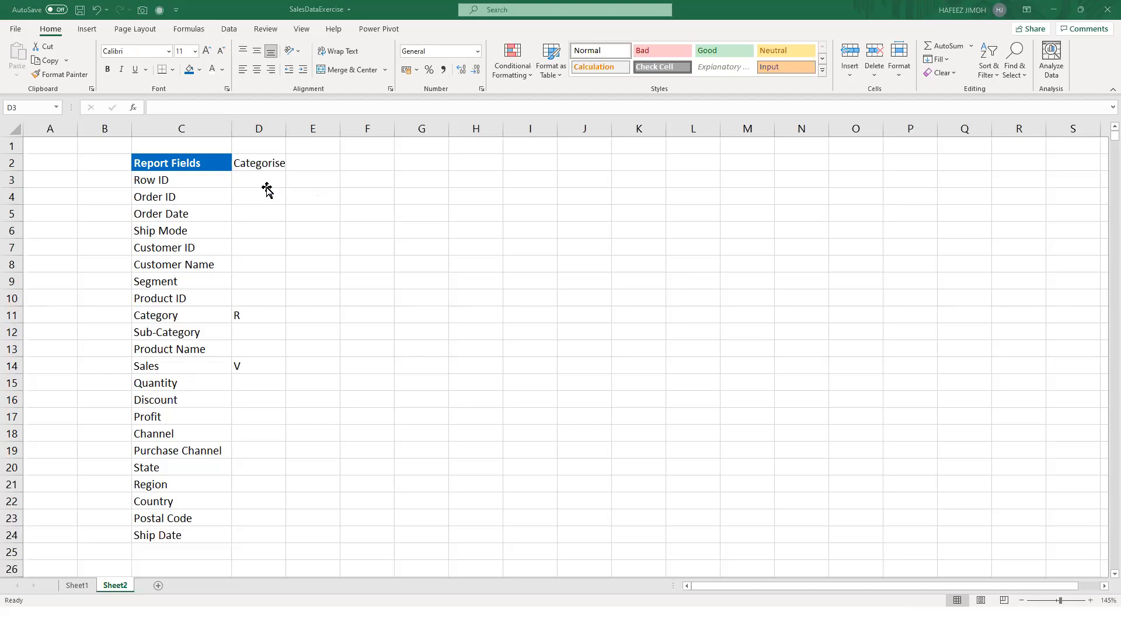
pyautogui.click(267, 188)
pyautogui.click(262, 157)
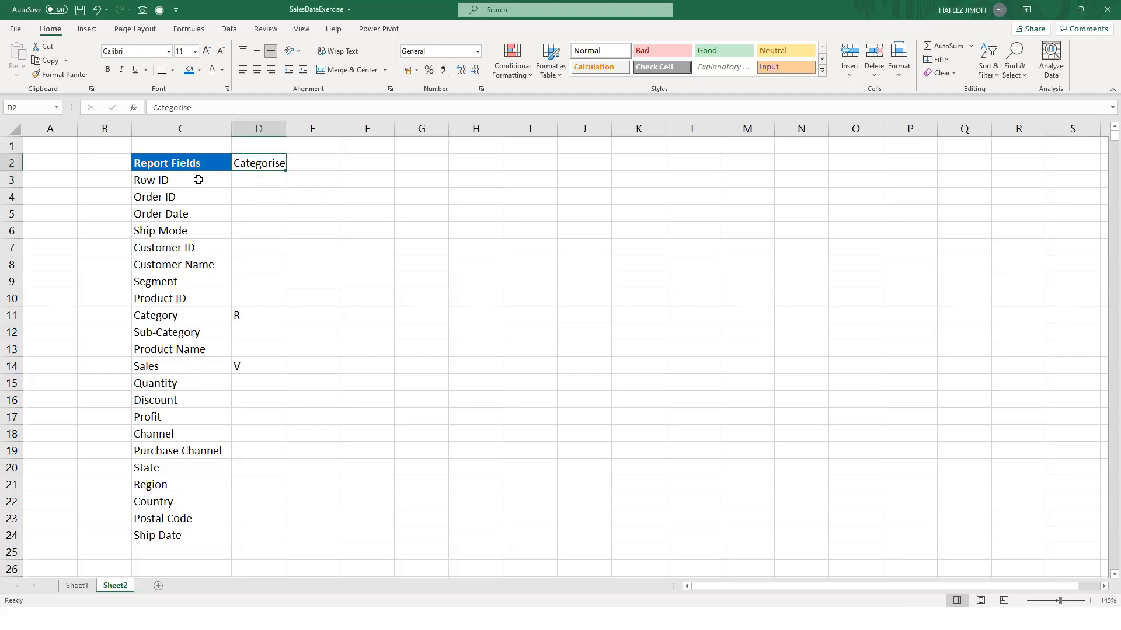
pyautogui.moveTo(175, 180); pyautogui.dragTo(181, 526)
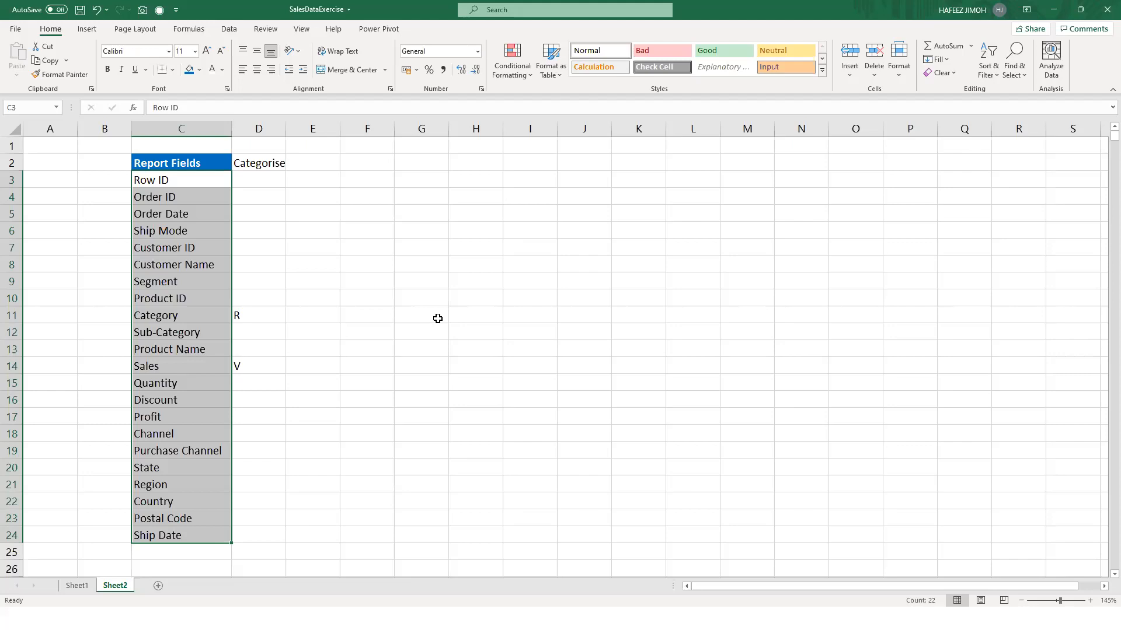
# - Examine the Channel, Purchase Channel and Quantity columns of the source table on Sheet1
pyautogui.hotkey('alt', 'Tab')
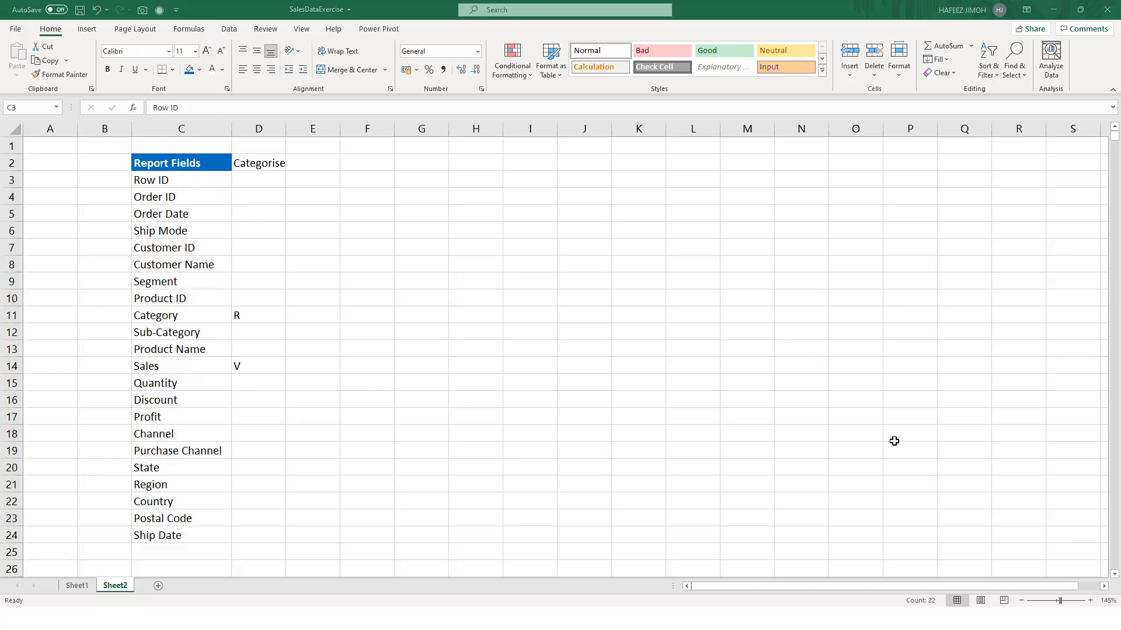
pyautogui.hotkey('ctrl', 'pageup')
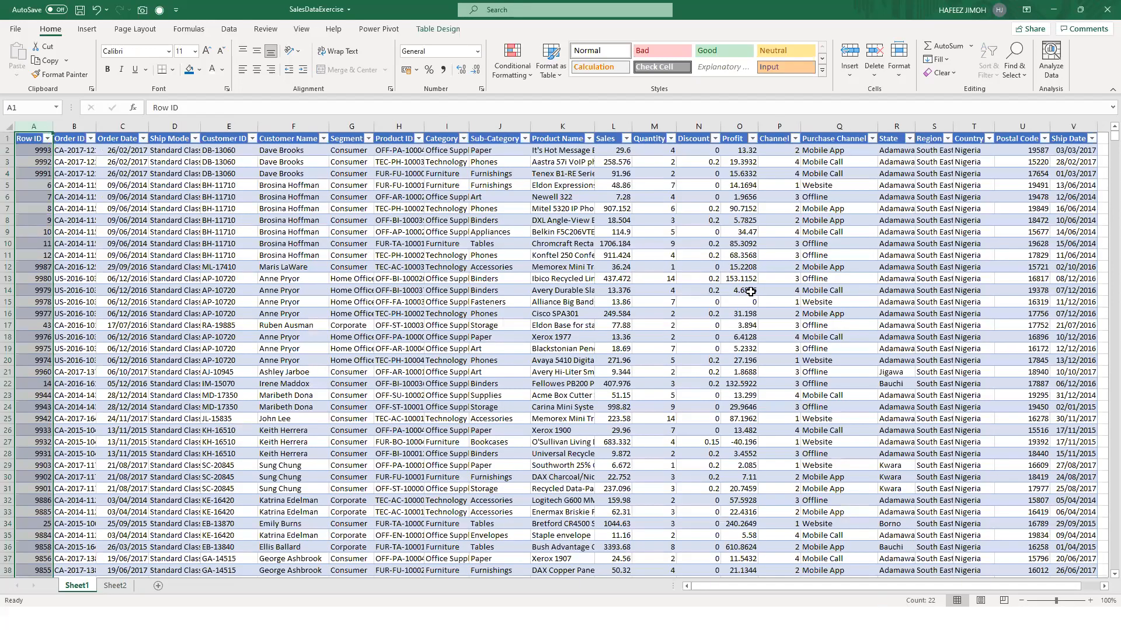
pyautogui.keyDown('ctrl'); pyautogui.click(808, 126); pyautogui.keyUp('ctrl')
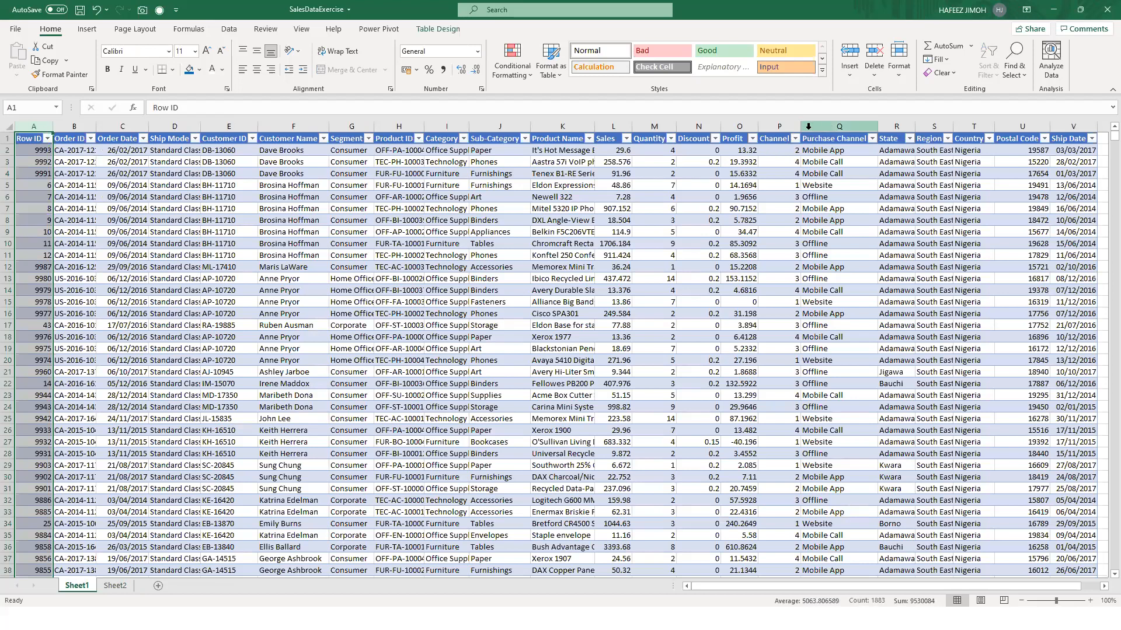
pyautogui.click(780, 150)
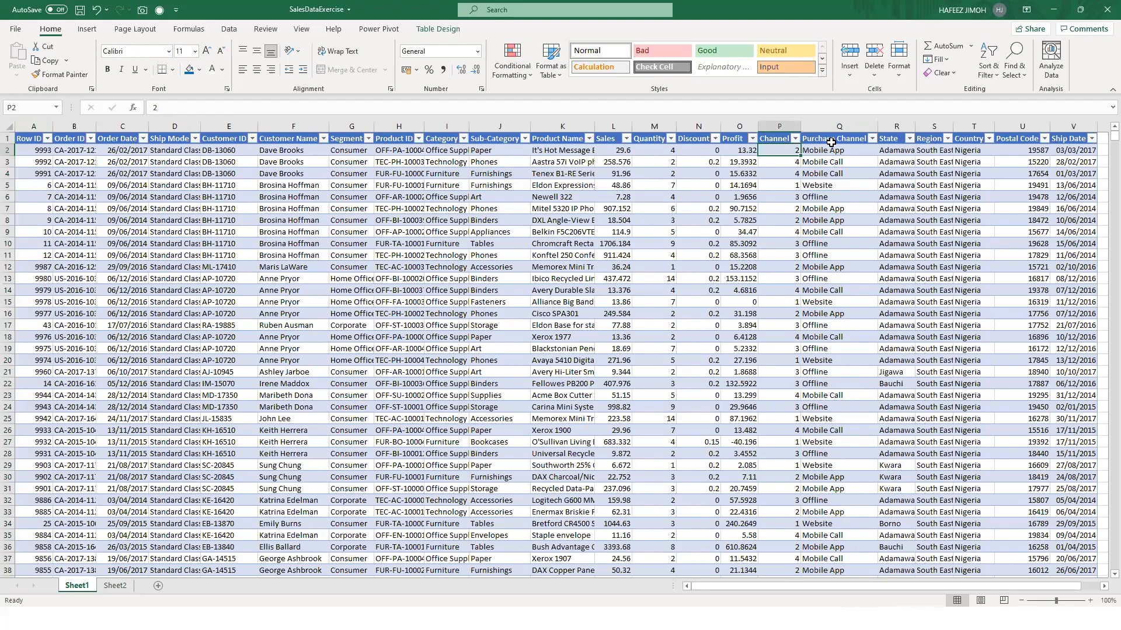
pyautogui.click(840, 139)
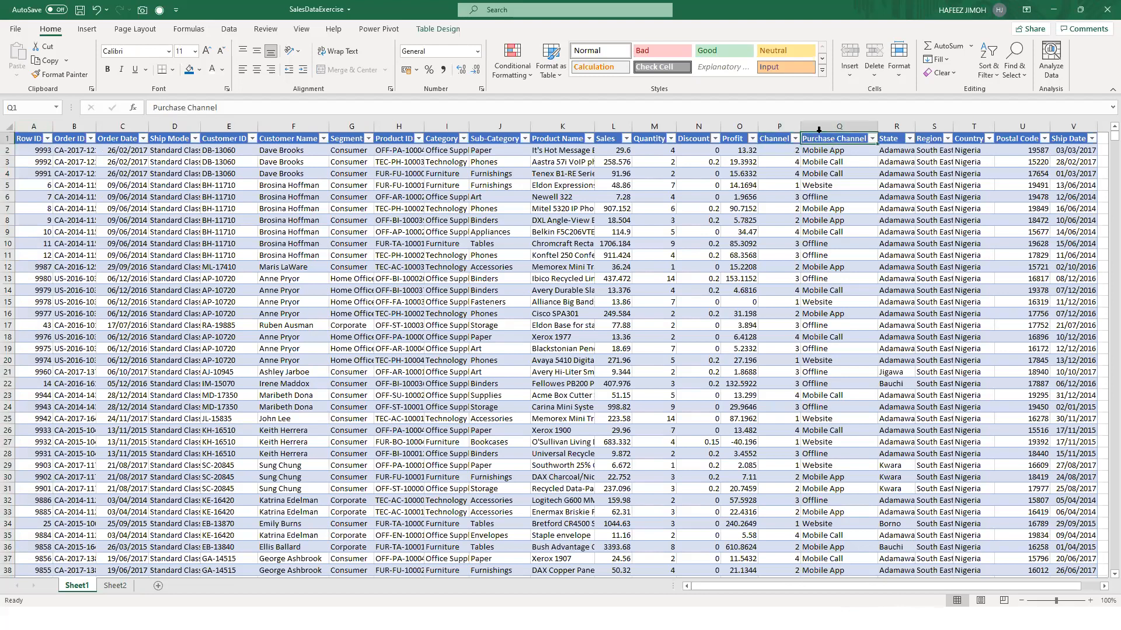
pyautogui.click(793, 121)
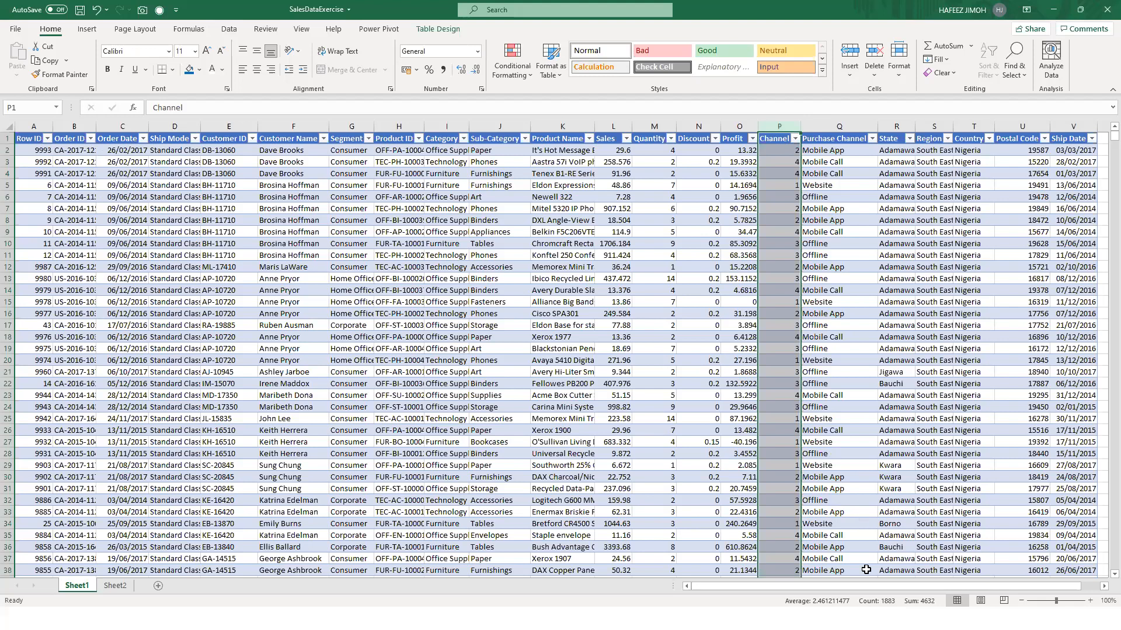
pyautogui.scroll(1, 866, 569)
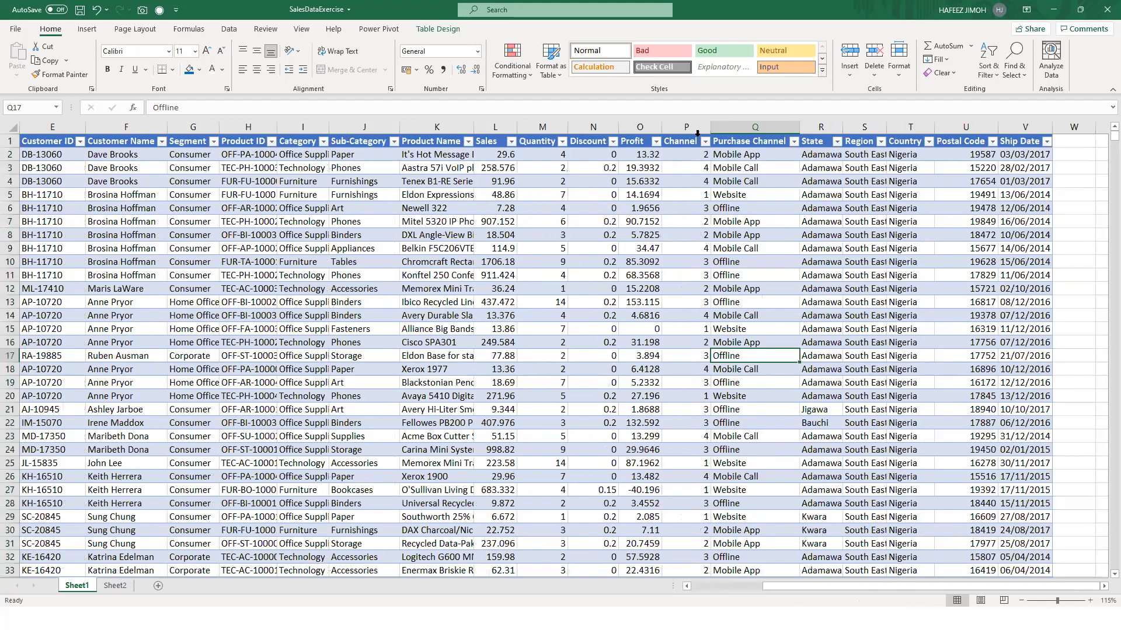
pyautogui.click(698, 133)
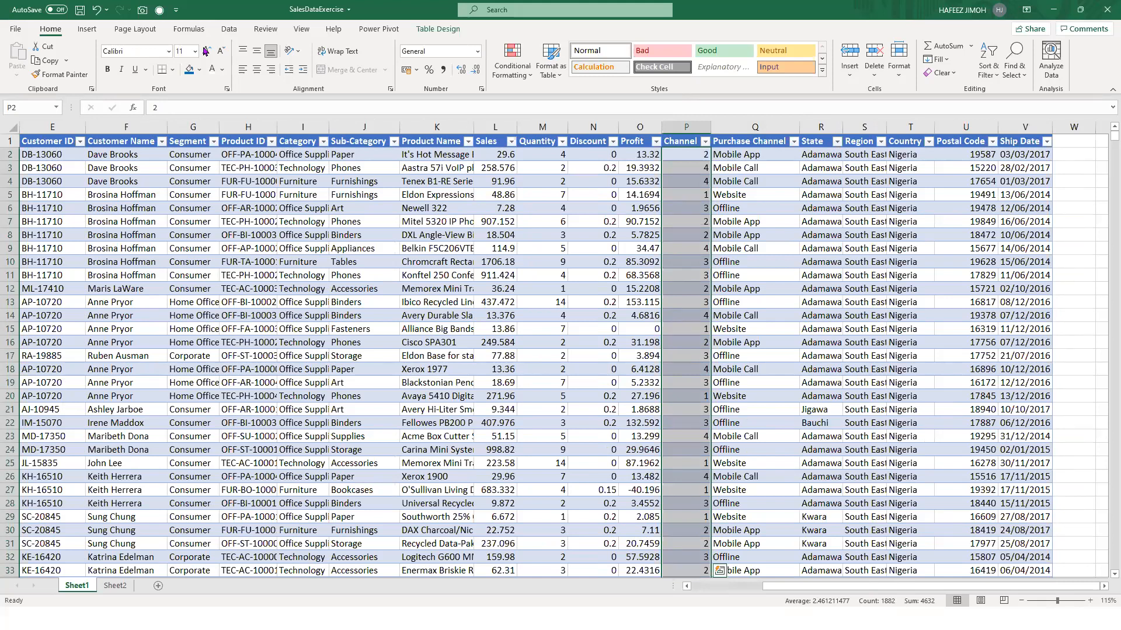
pyautogui.hotkey('alt', 'Tab')
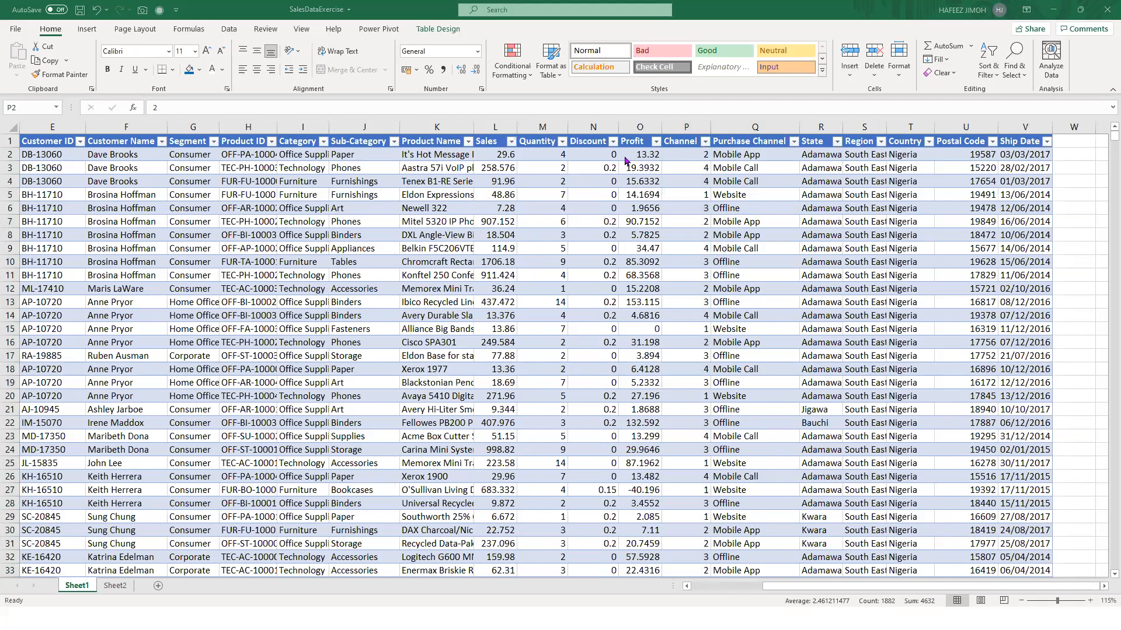
pyautogui.click(549, 122)
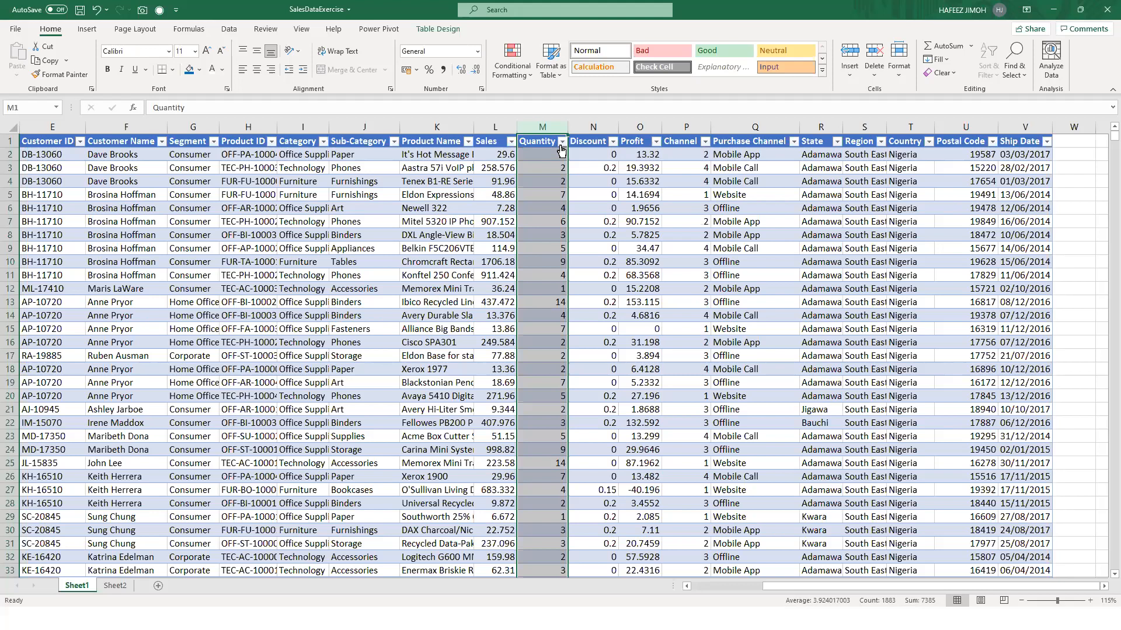
pyautogui.click(686, 127)
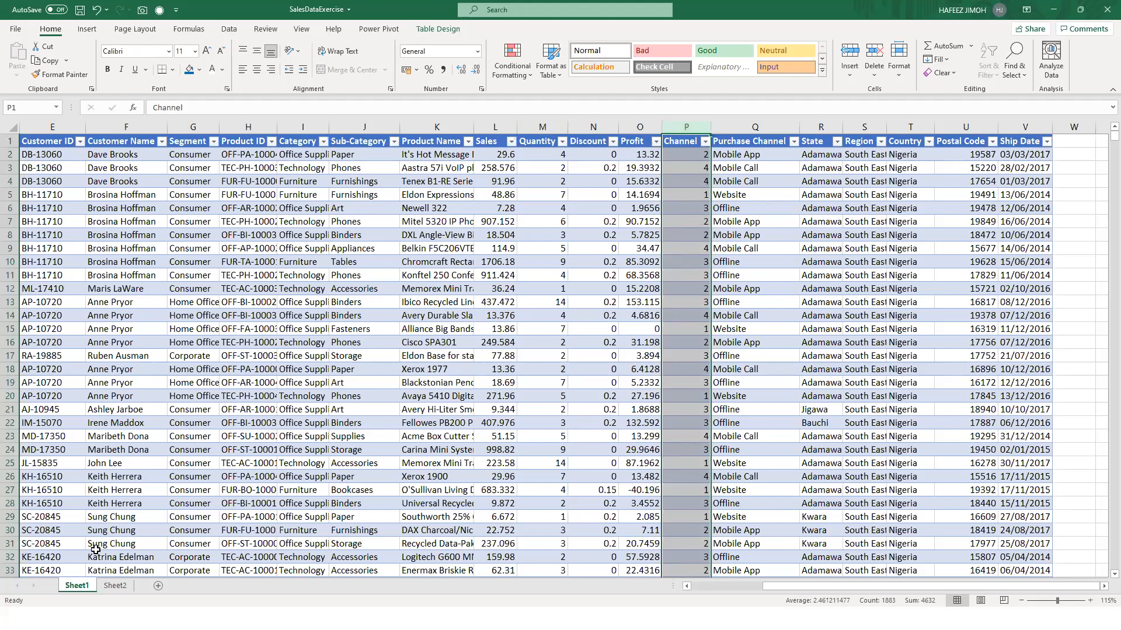
# - Mark the Customer ID and Customer Name fields as R in D7 and D8 on Sheet2
pyautogui.click(114, 587)
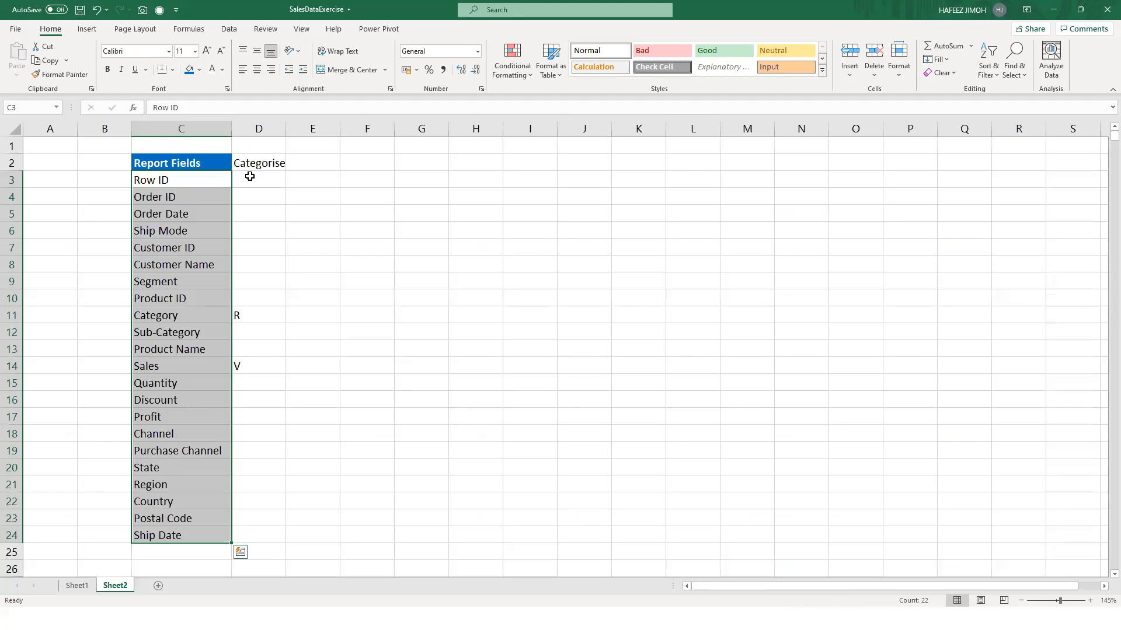
pyautogui.moveTo(249, 176); pyautogui.dragTo(250, 500)
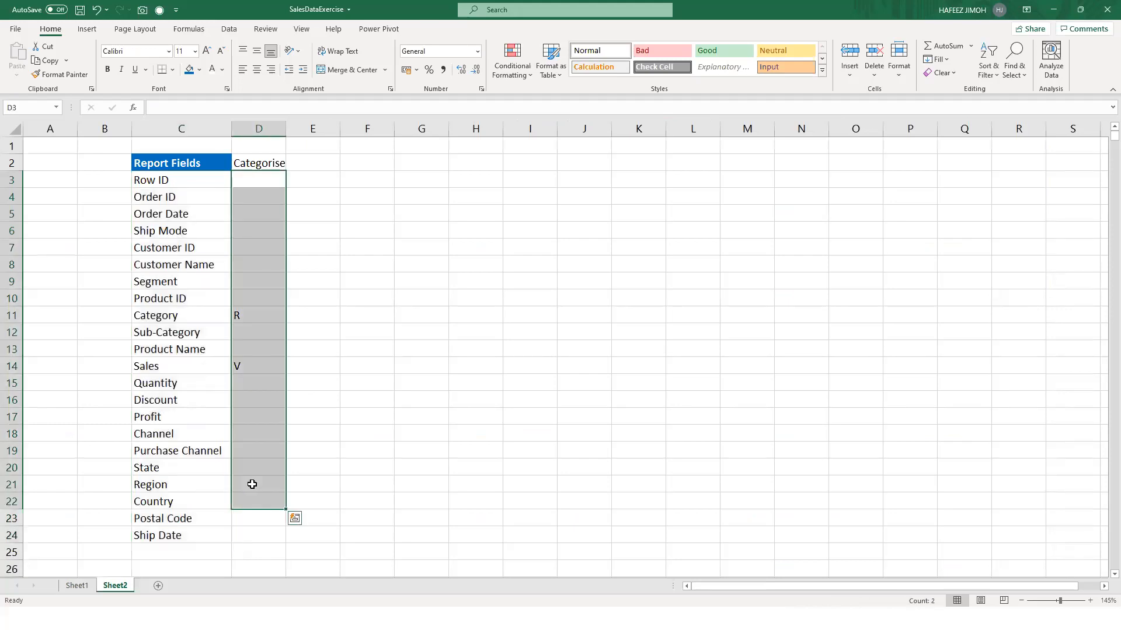
pyautogui.click(252, 485)
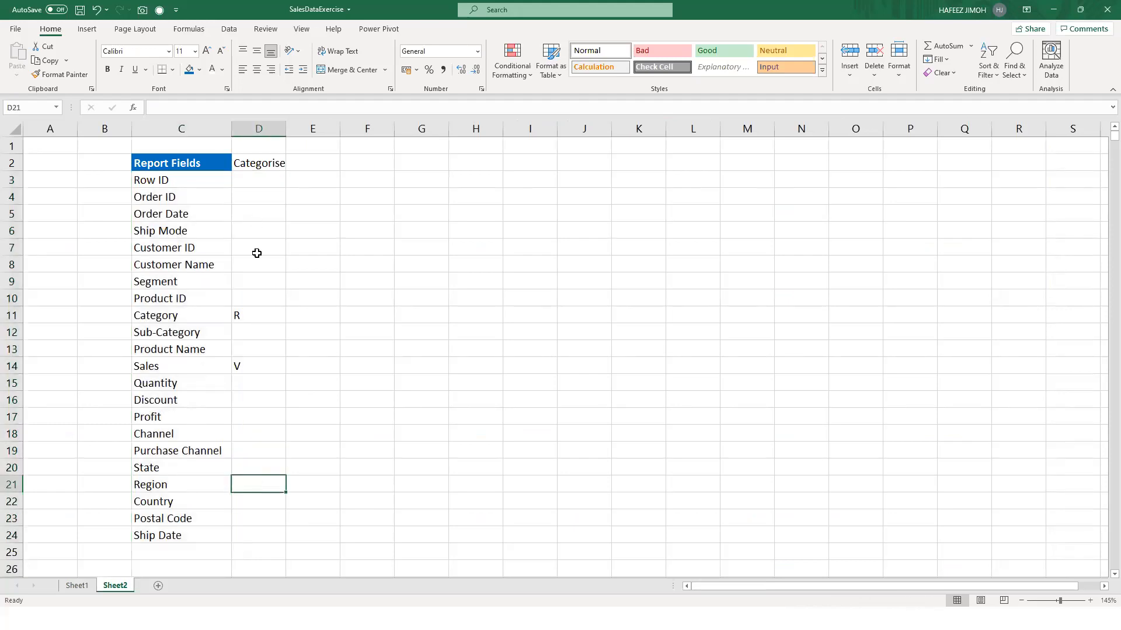
pyautogui.click(259, 250)
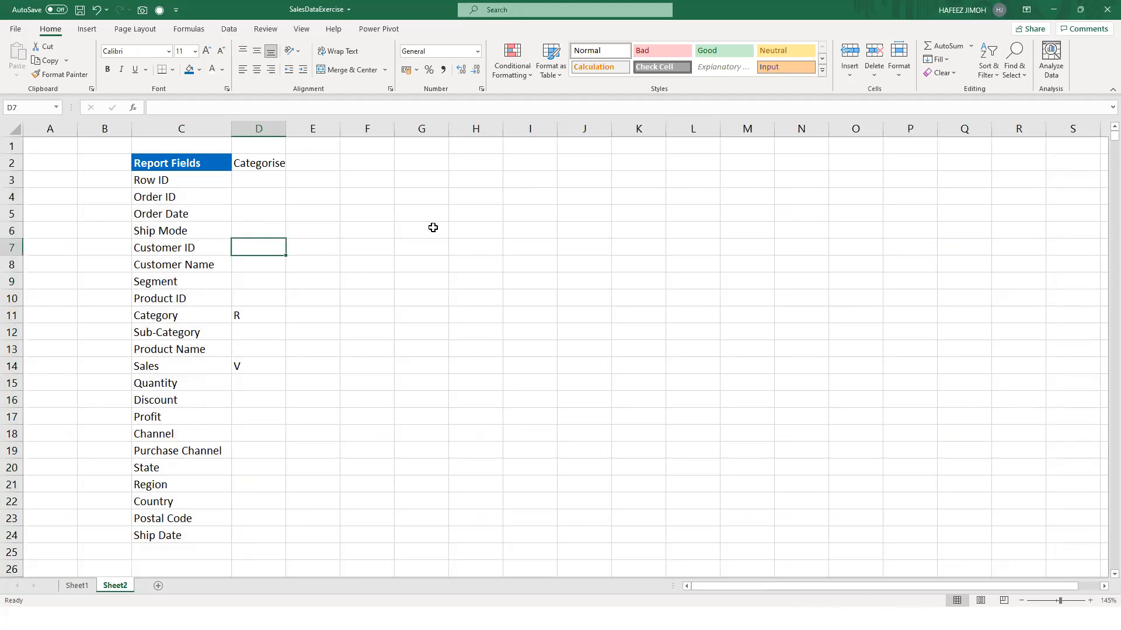
pyautogui.write('R')
pyautogui.press('Return')
pyautogui.write('R')
pyautogui.press('Return')
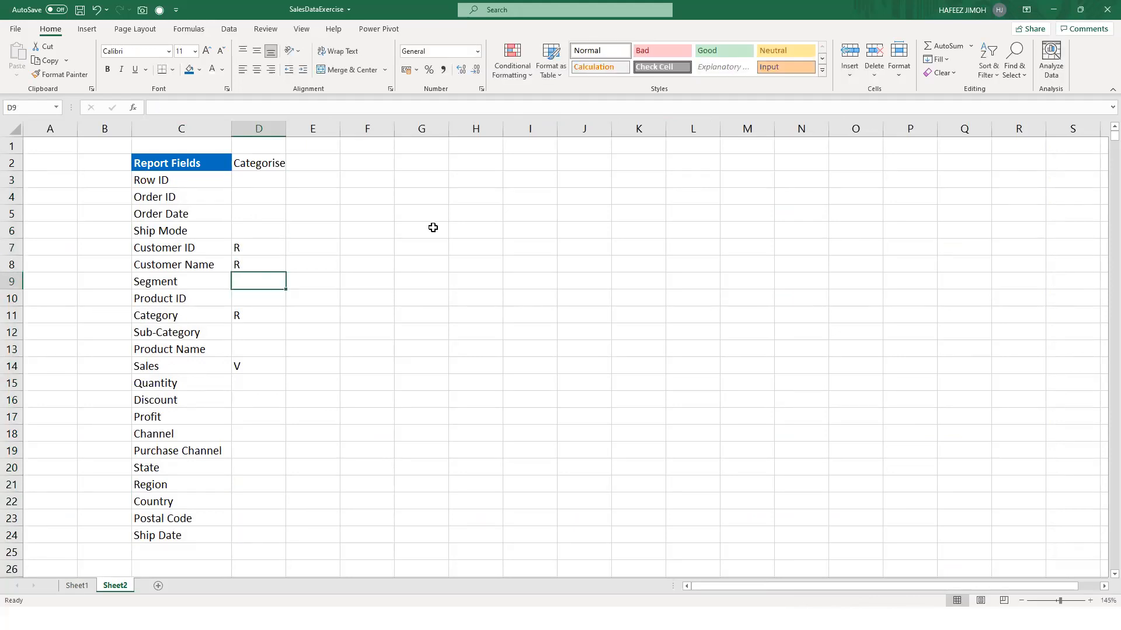
pyautogui.press('Return')
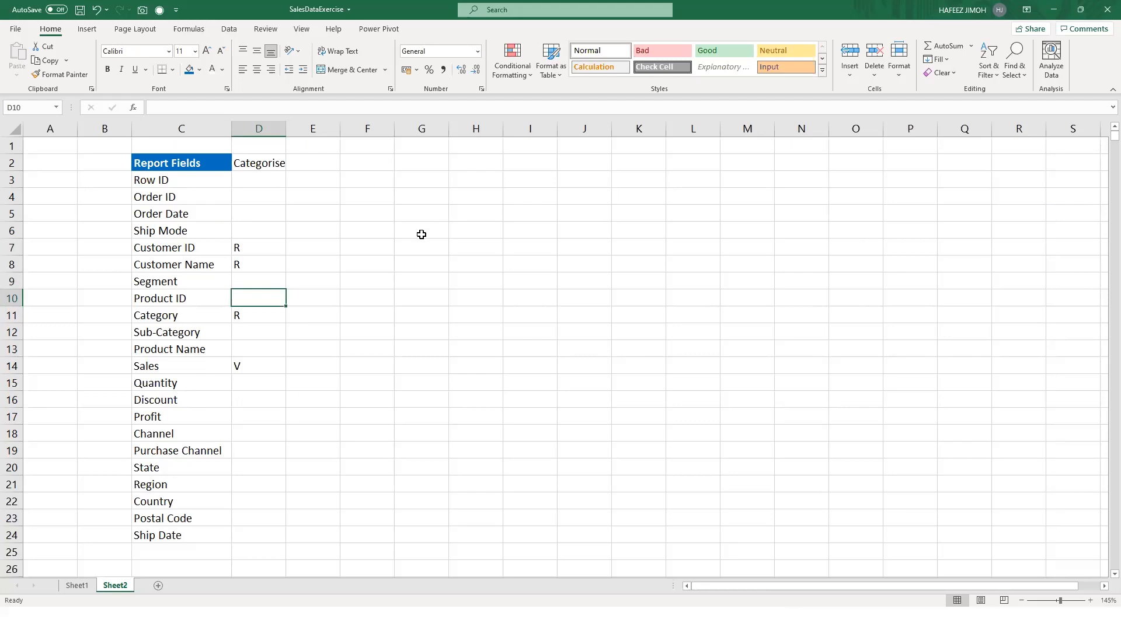
# - Mark the Sub-Category, Product ID and Product Name fields as R in D12, D10 and D13 on Sheet2
pyautogui.click(80, 588)
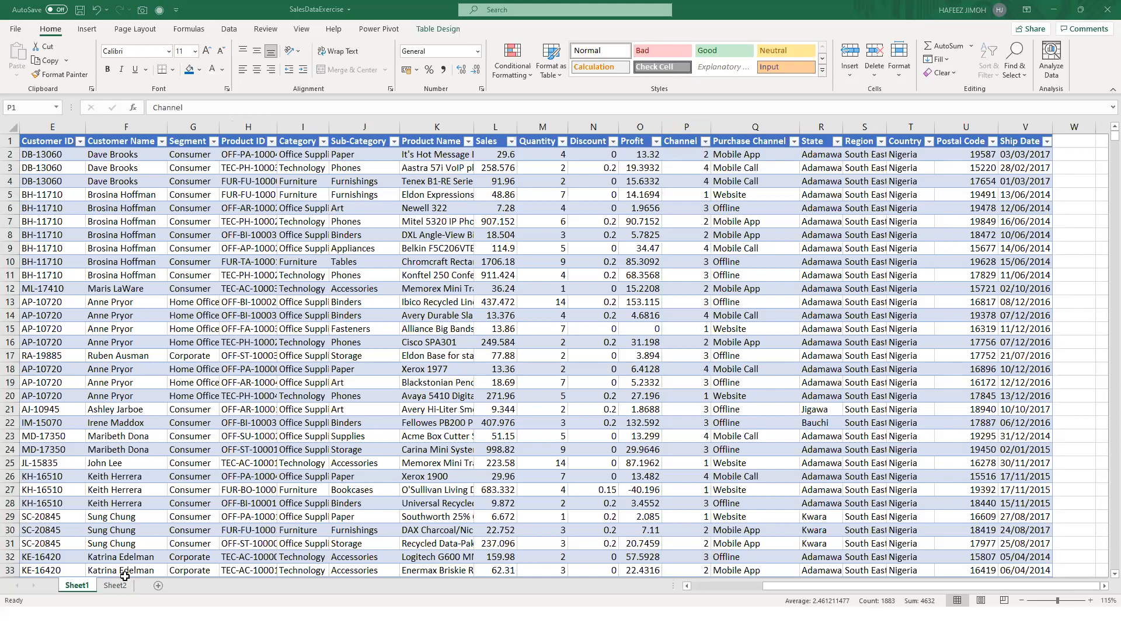
pyautogui.click(113, 585)
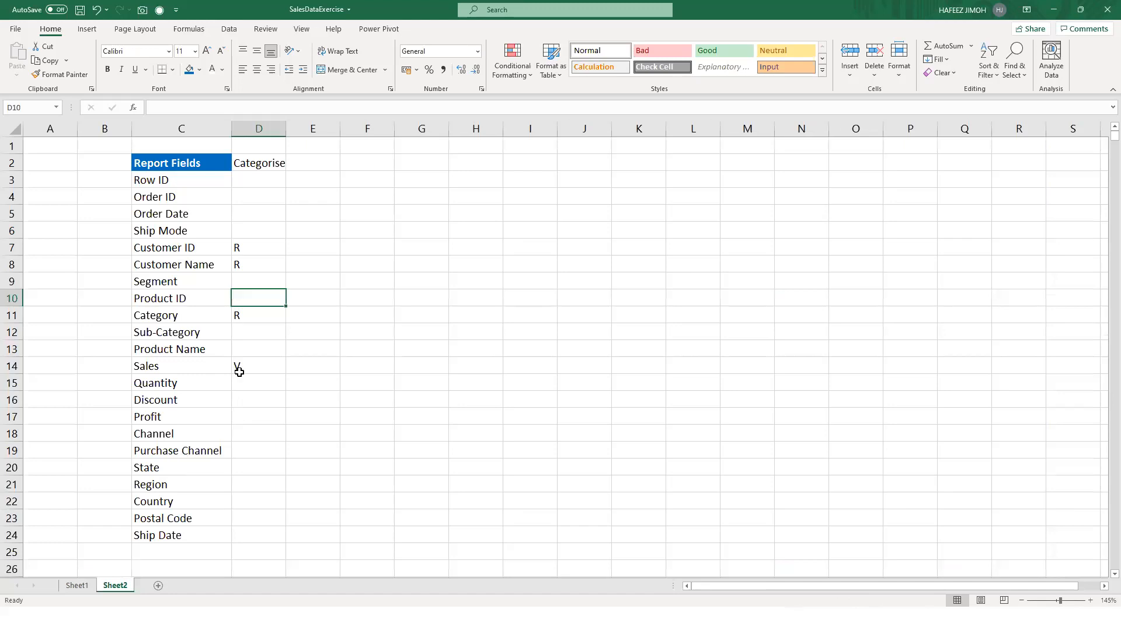
pyautogui.click(249, 340)
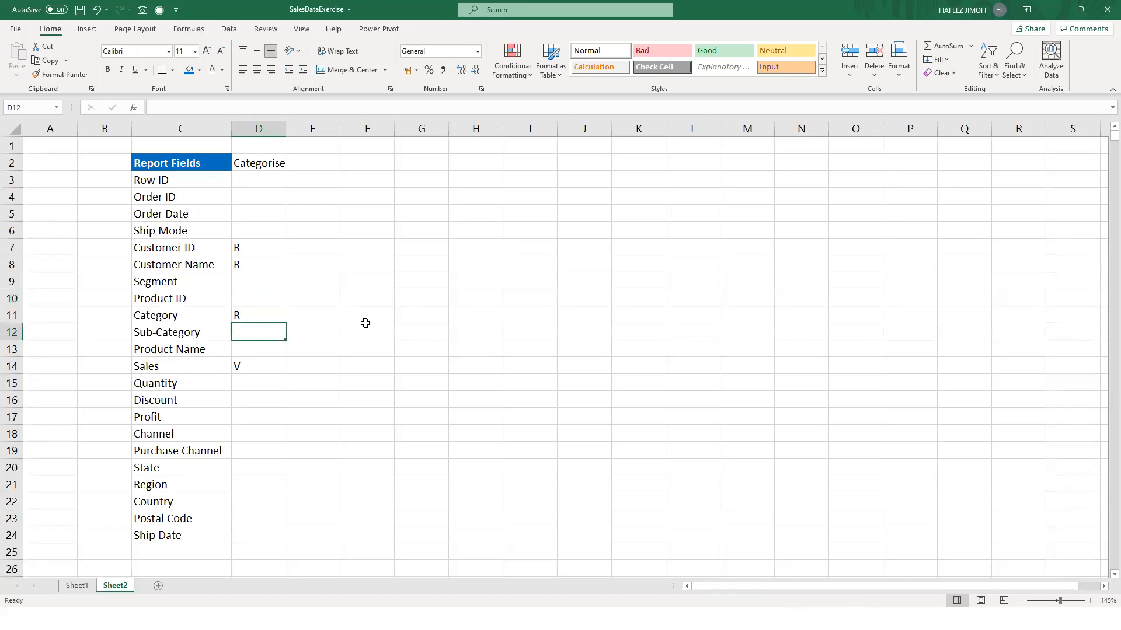
pyautogui.write('R')
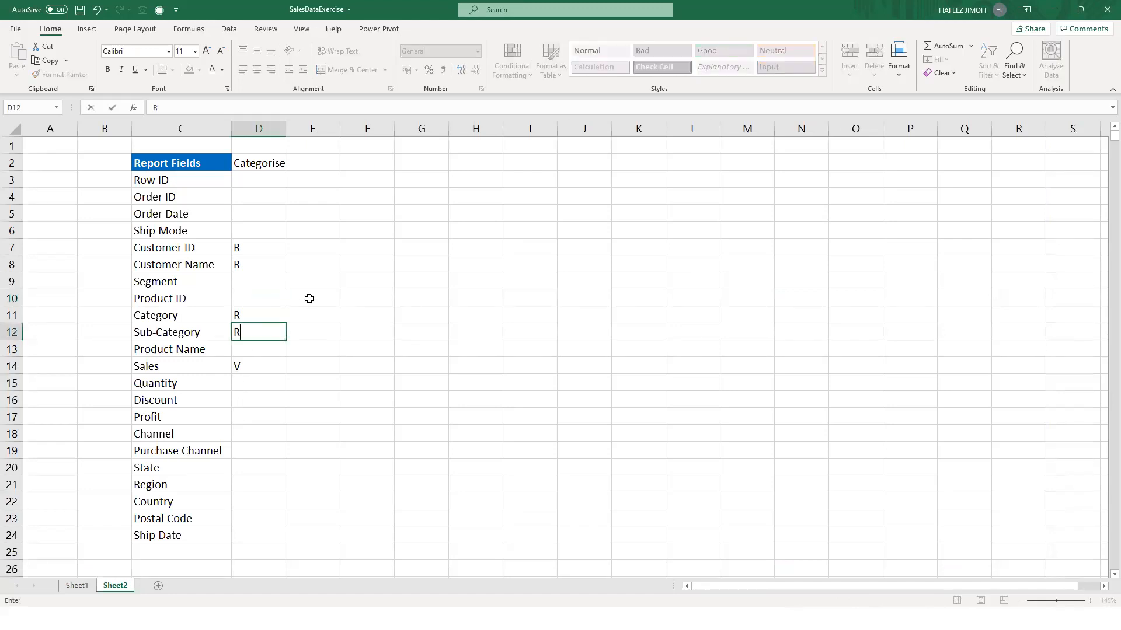
pyautogui.click(264, 298)
pyautogui.write('R')
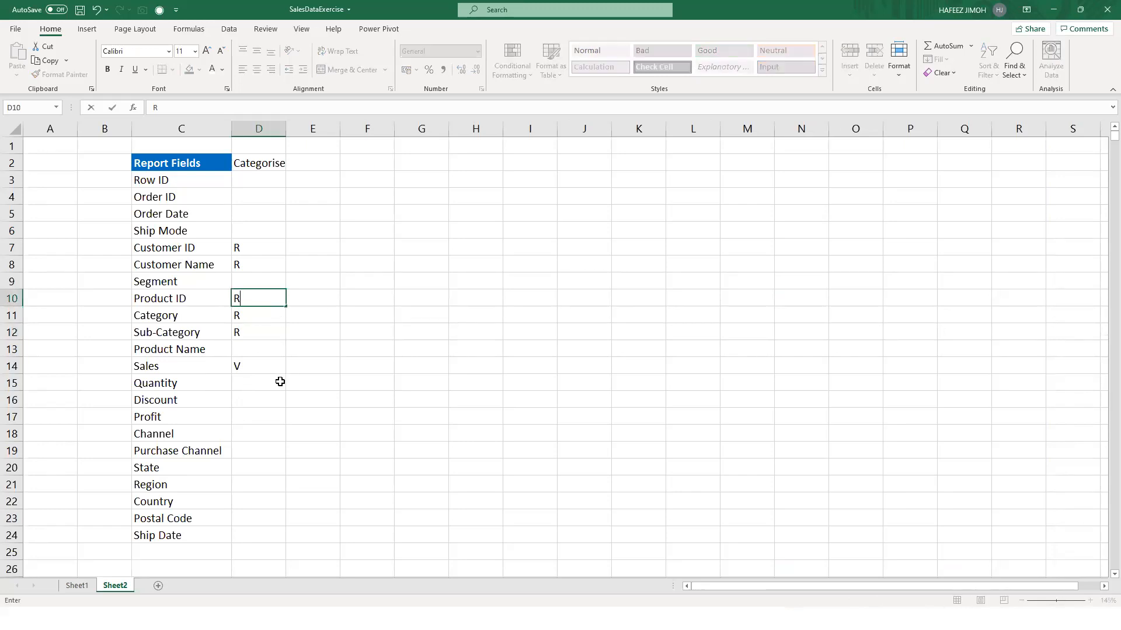
pyautogui.click(259, 359)
pyautogui.press('Up')
pyautogui.write('R')
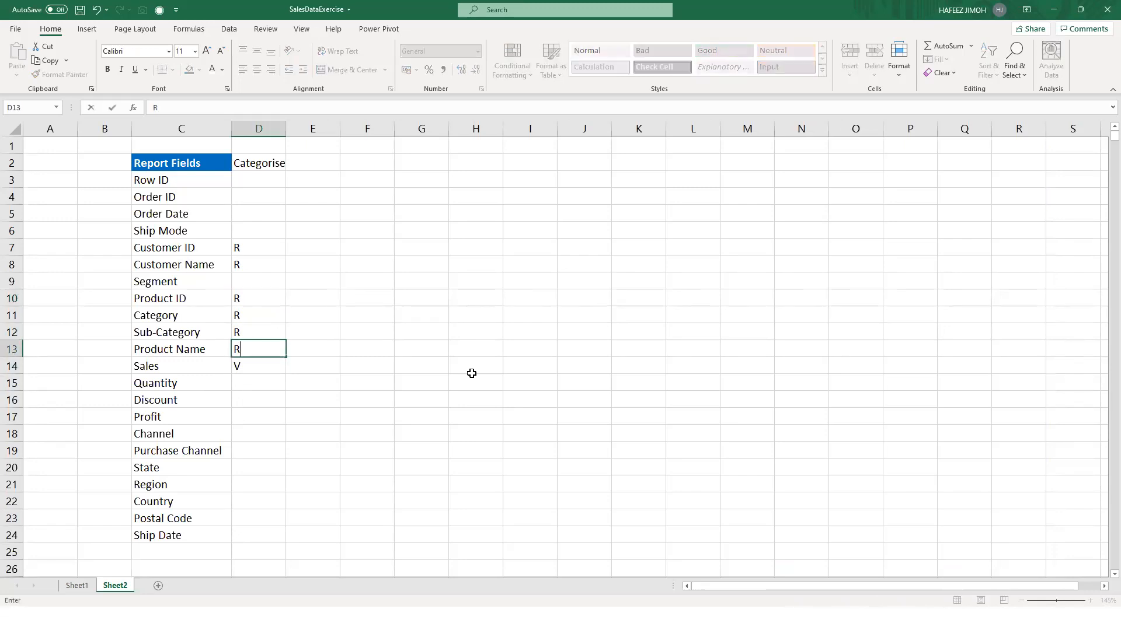
pyautogui.click(473, 373)
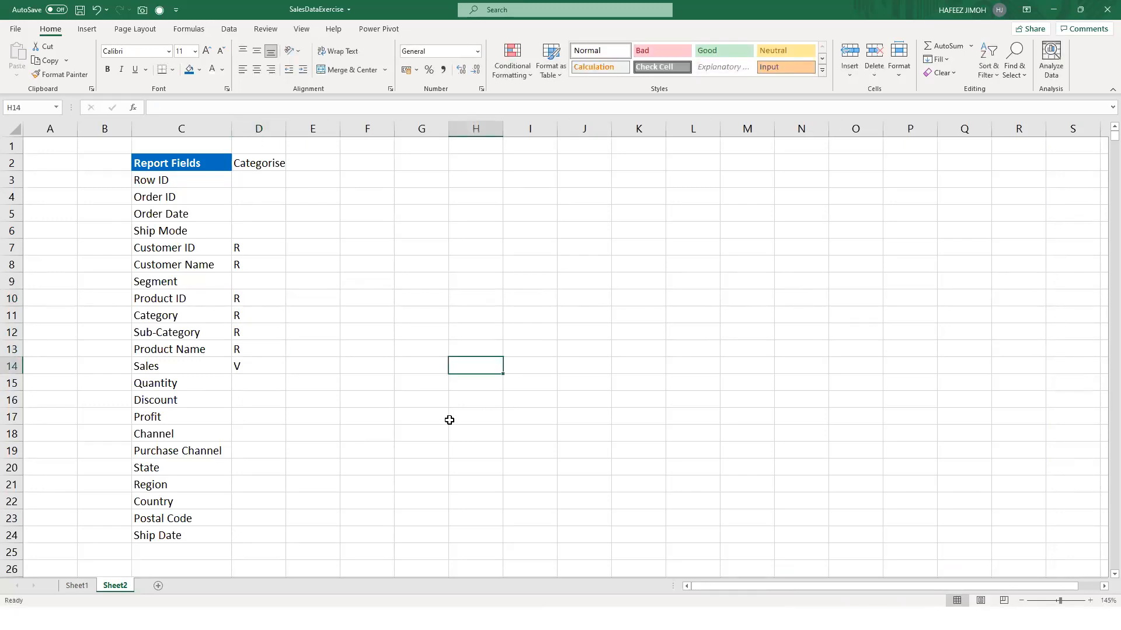
# - Mark the State, Region, Country and Postal Code fields as R in D20:D23
pyautogui.click(279, 470)
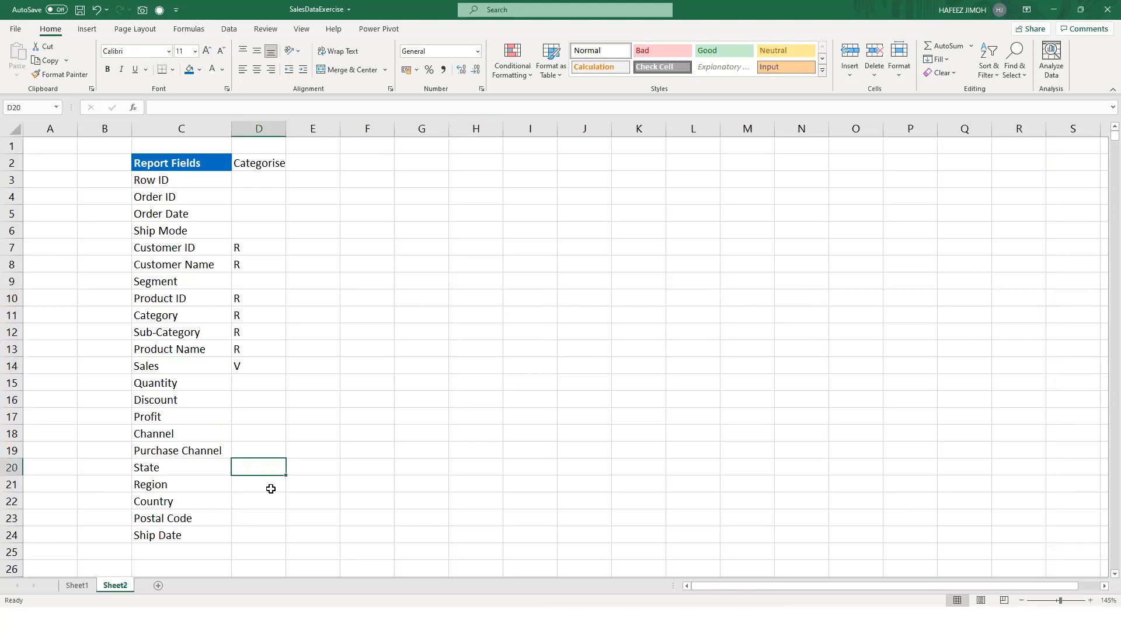
pyautogui.write('R')
pyautogui.press('Return')
pyautogui.write('R')
pyautogui.press('Return')
pyautogui.write('R')
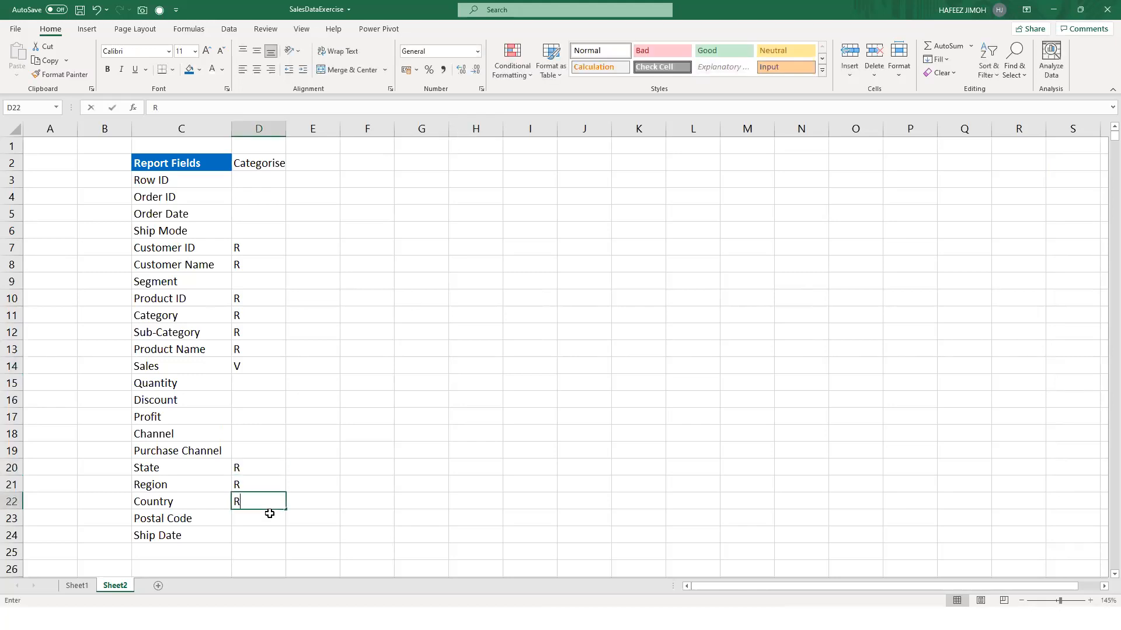
pyautogui.press('Return')
pyautogui.write('R')
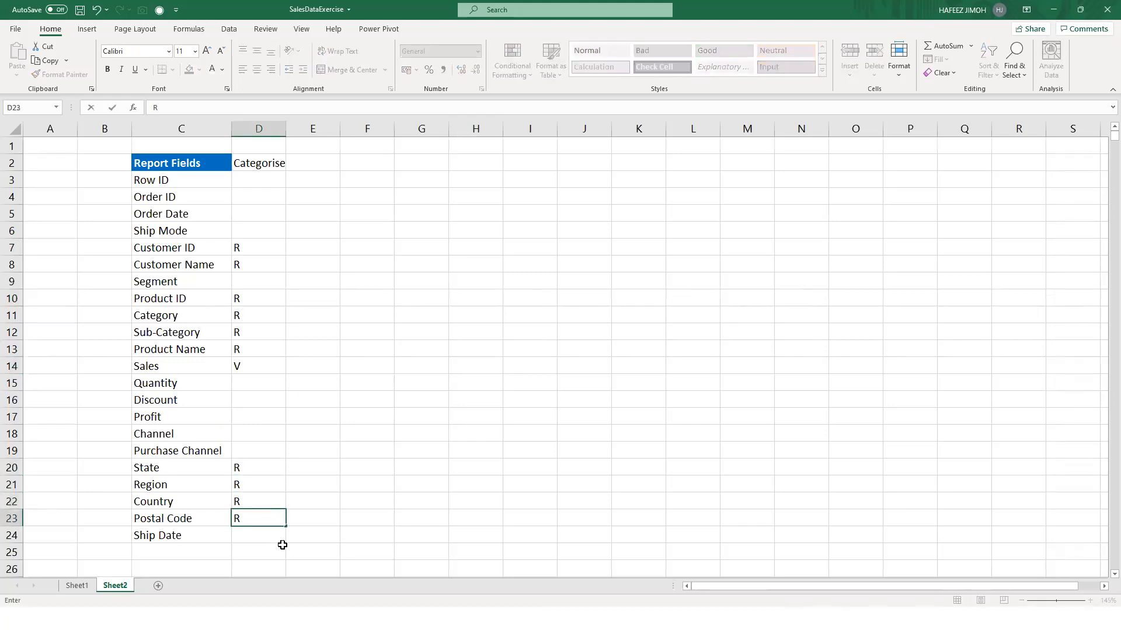
pyautogui.click(321, 465)
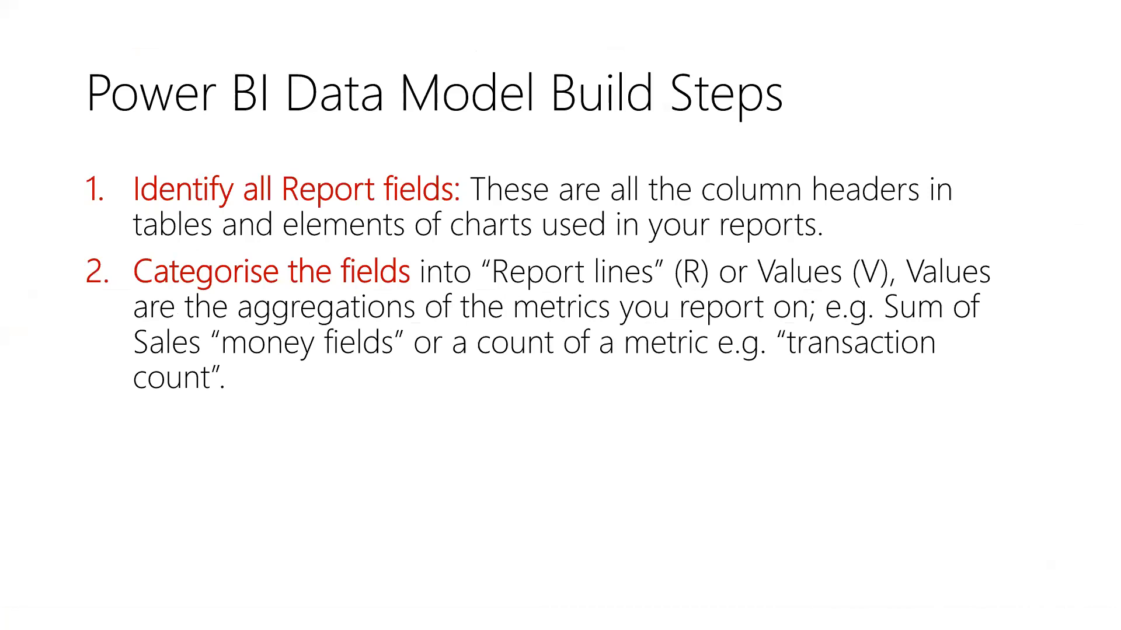
# - Reveal the presentation's third build step on grouping reporting lines, and enter the column header Hierachy in E2 on Sheet2
pyautogui.press('Right')
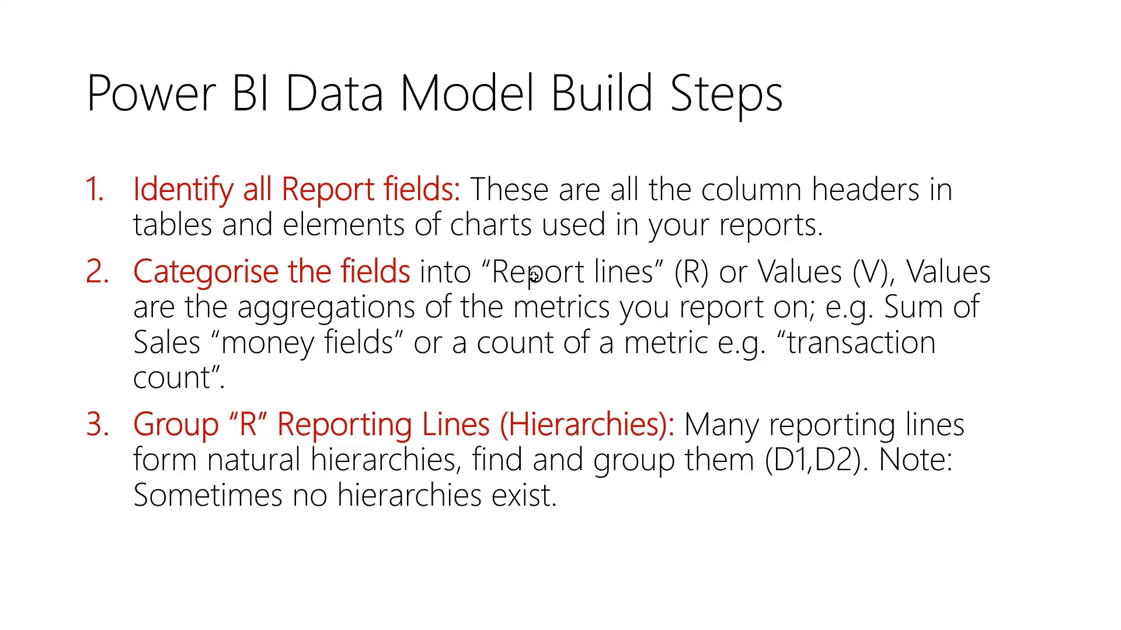
pyautogui.hotkey('alt', 'Tab')
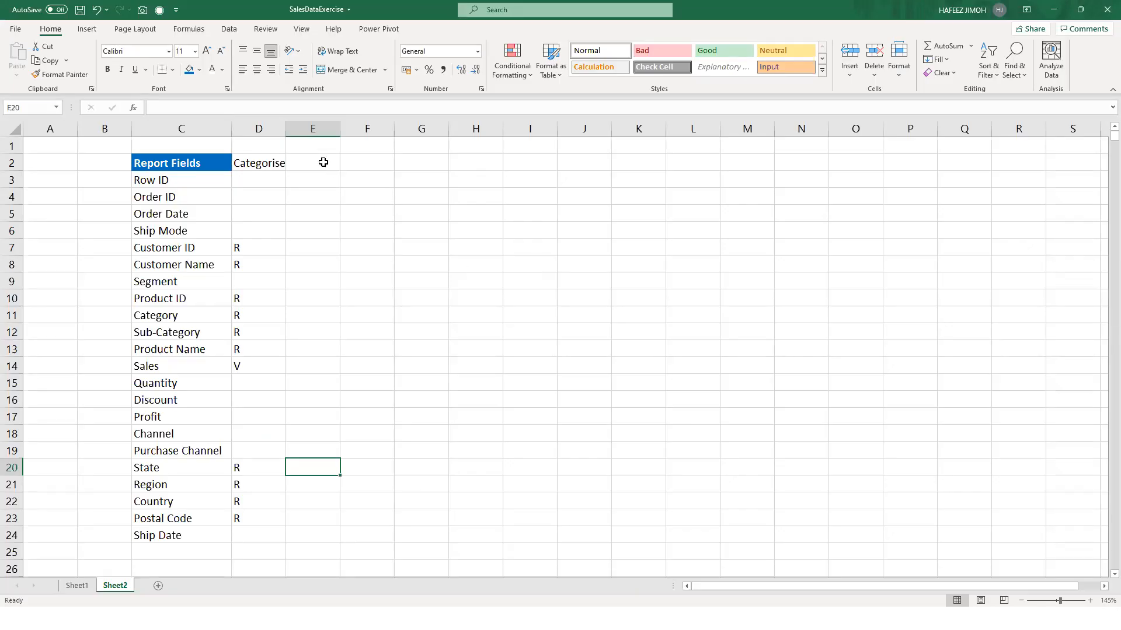
pyautogui.hotkey('ctrl', 'Up')
pyautogui.press('Down')
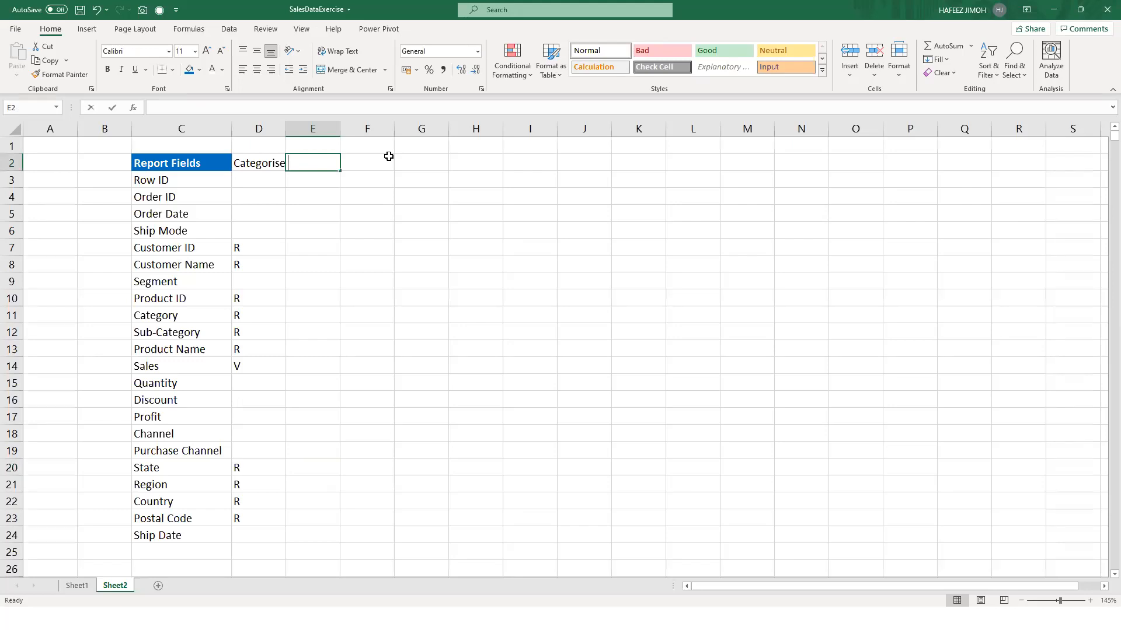
pyautogui.write('Hira')
pyautogui.press('BackSpace')
pyautogui.press('BackSpace')
pyautogui.write('e')
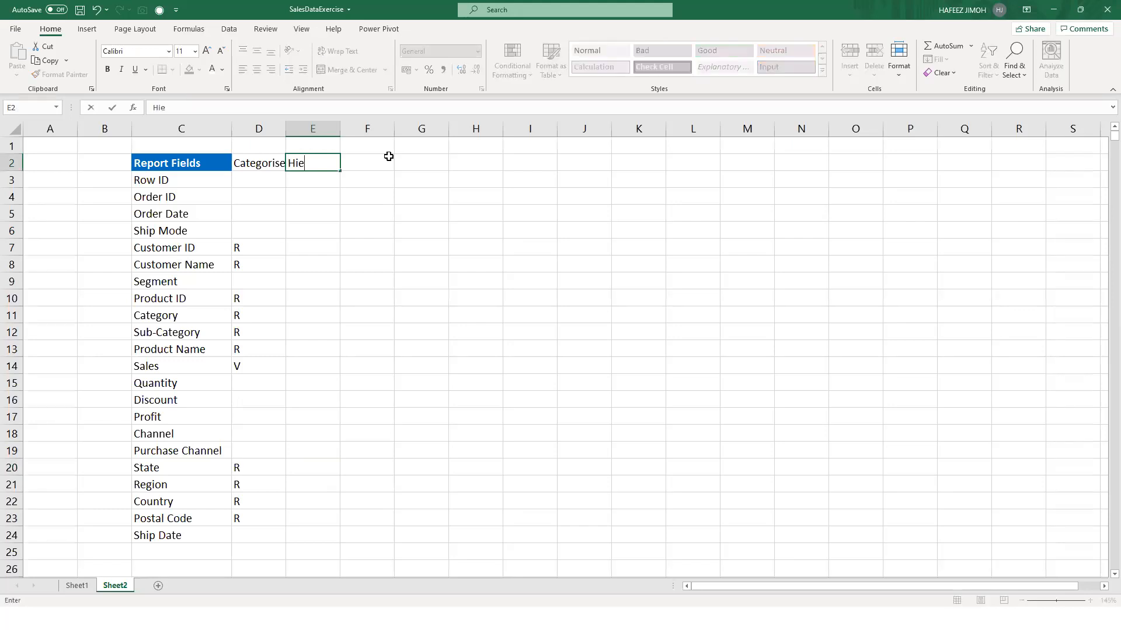
pyautogui.write('rachy')
pyautogui.click(367, 279)
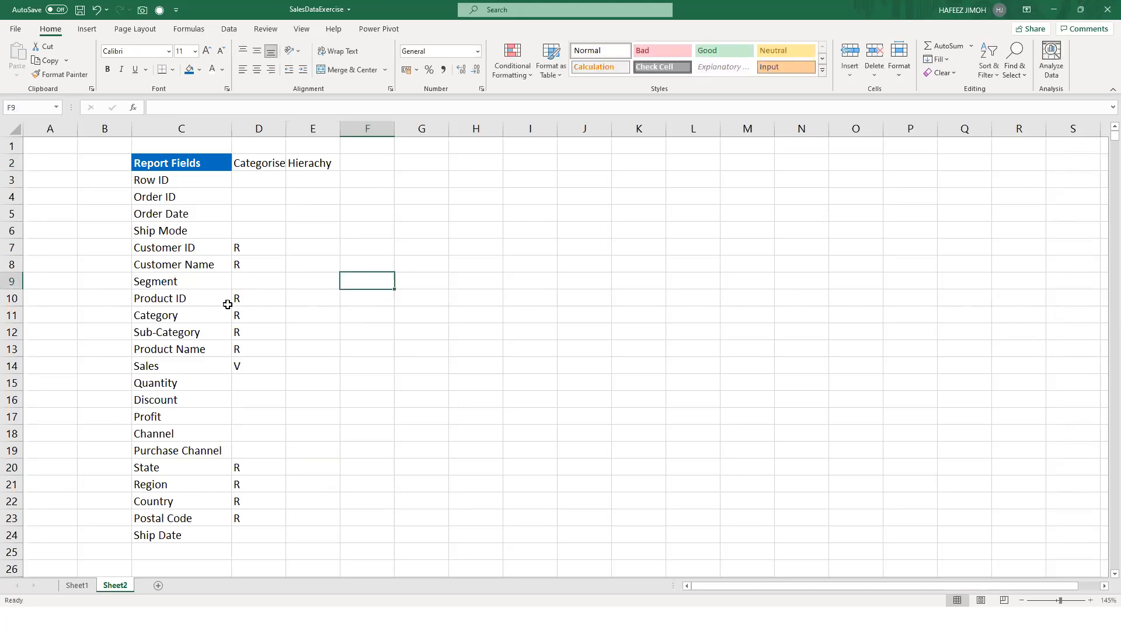
pyautogui.moveTo(252, 193); pyautogui.dragTo(261, 387)
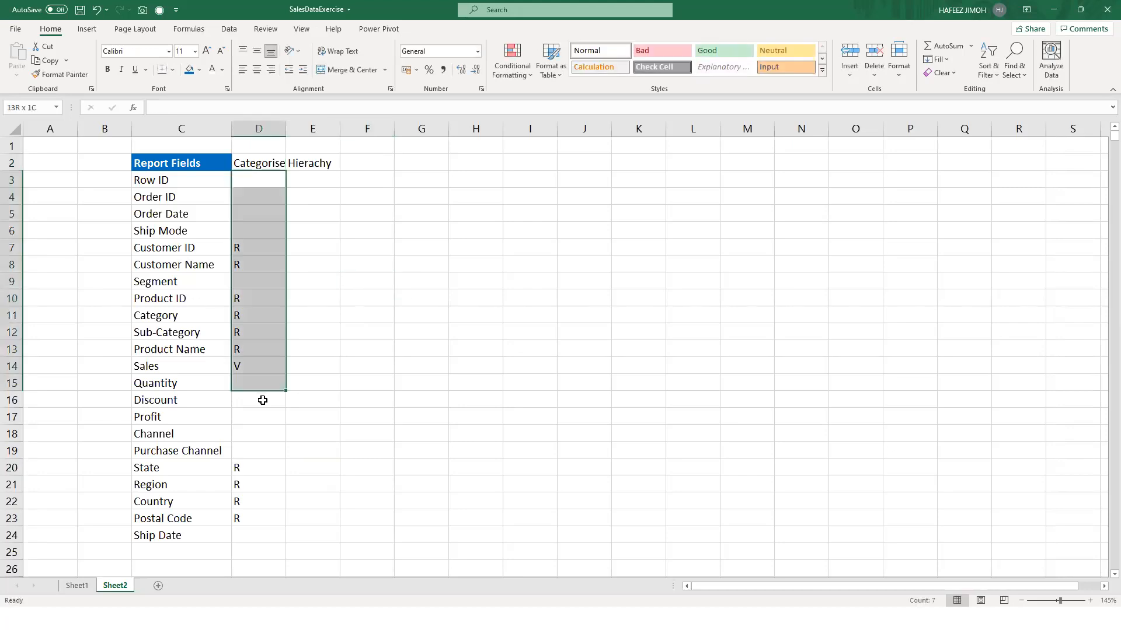
pyautogui.click(194, 470)
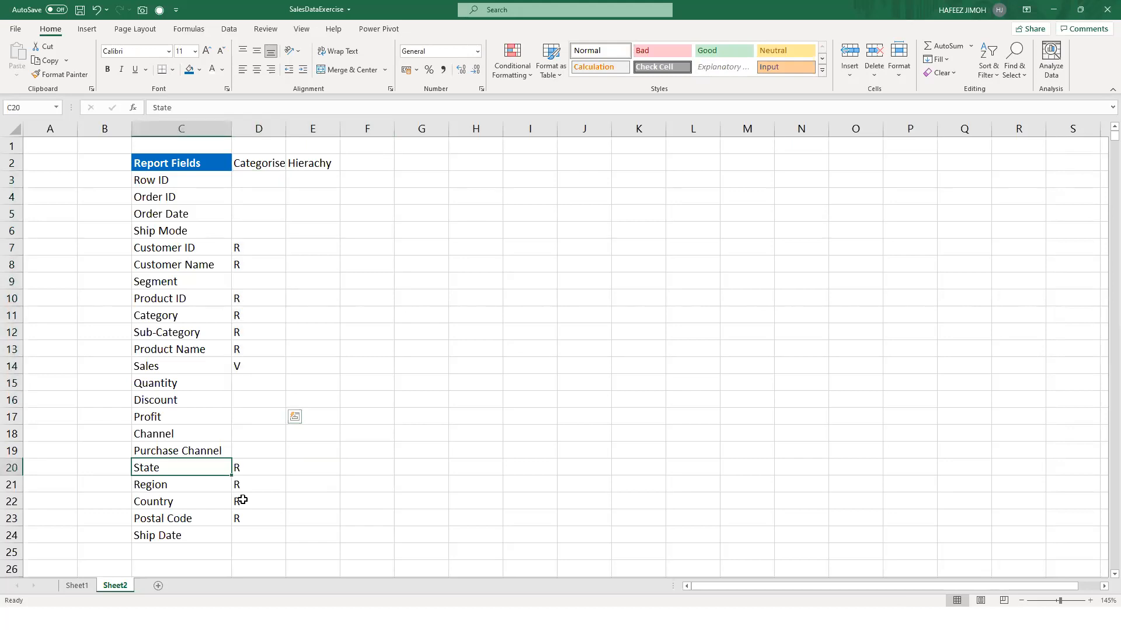
pyautogui.keyDown('shift'); pyautogui.click(314, 517); pyautogui.keyUp('shift')
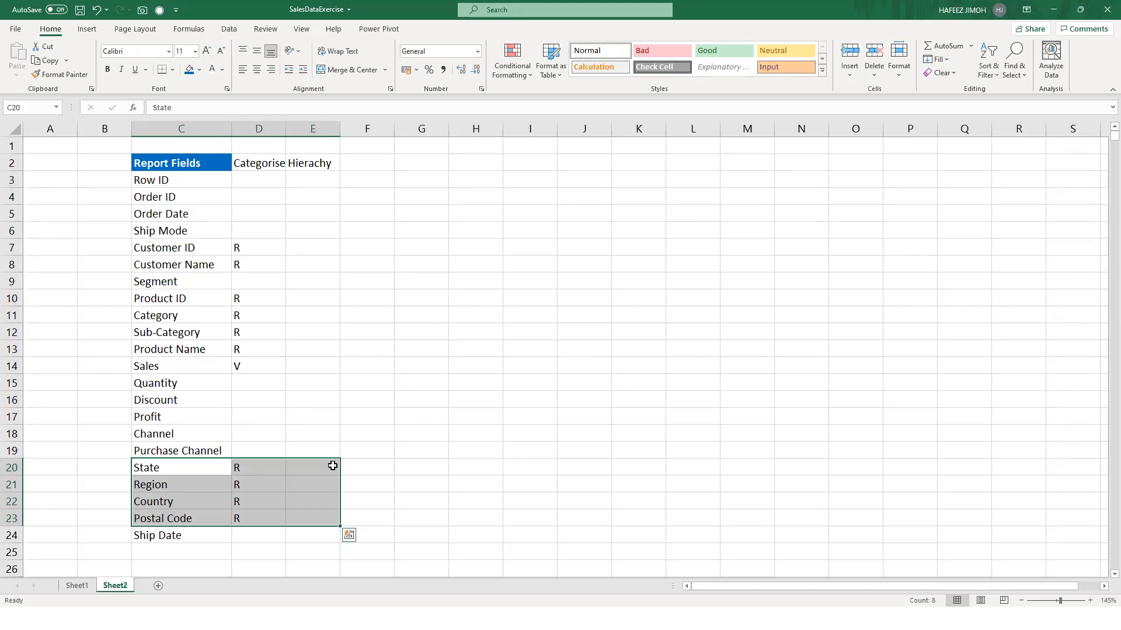
pyautogui.click(217, 523)
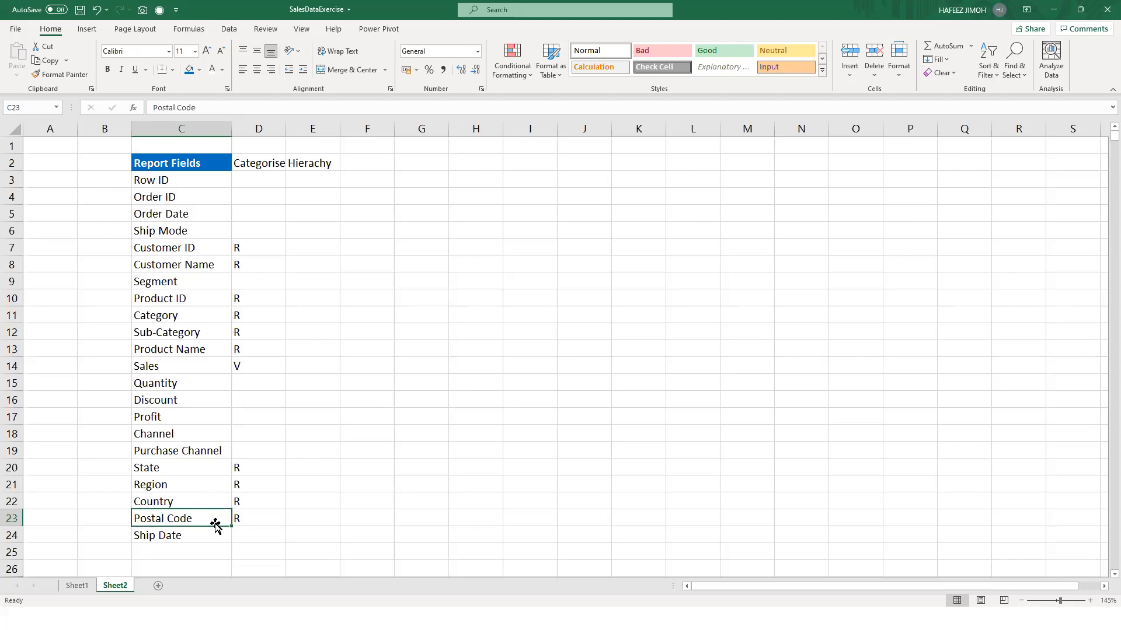
pyautogui.click(209, 482)
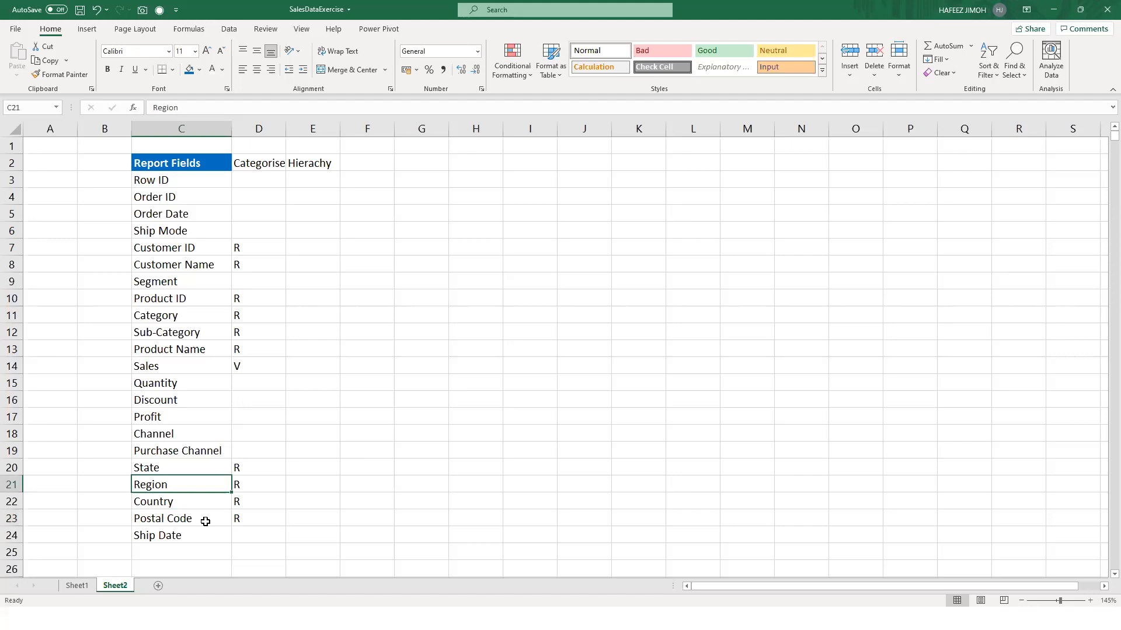
pyautogui.moveTo(217, 519); pyautogui.dragTo(220, 471)
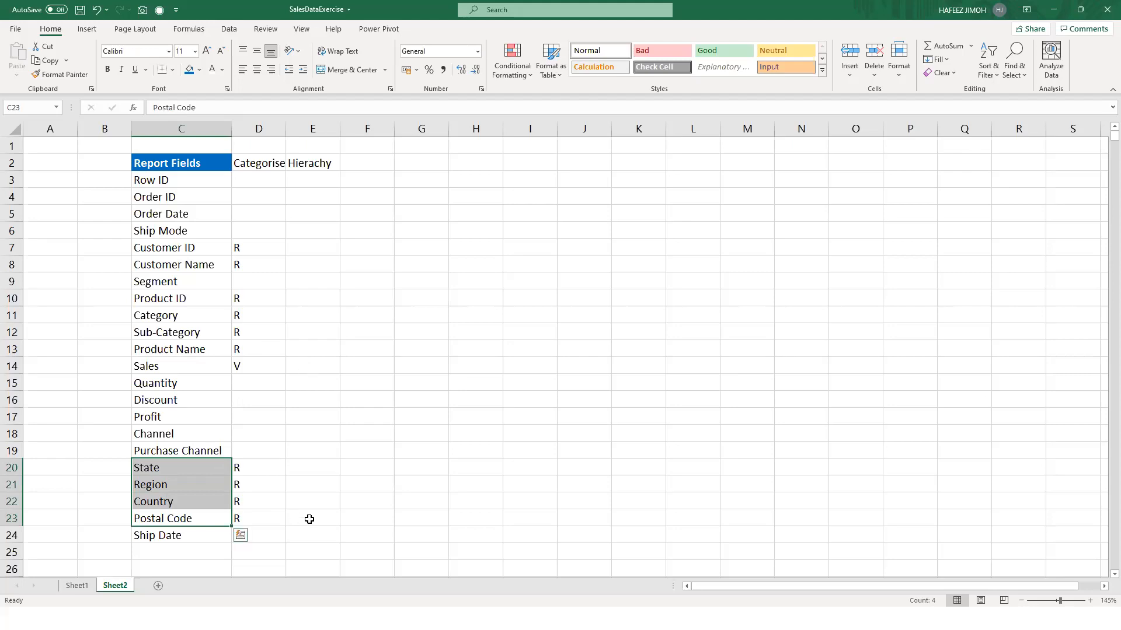
# - Enter the hierarchy code D1 for the Postal Code, Country, Region and State fields in E20:E23
pyautogui.press('Right')
pyautogui.press('Right')
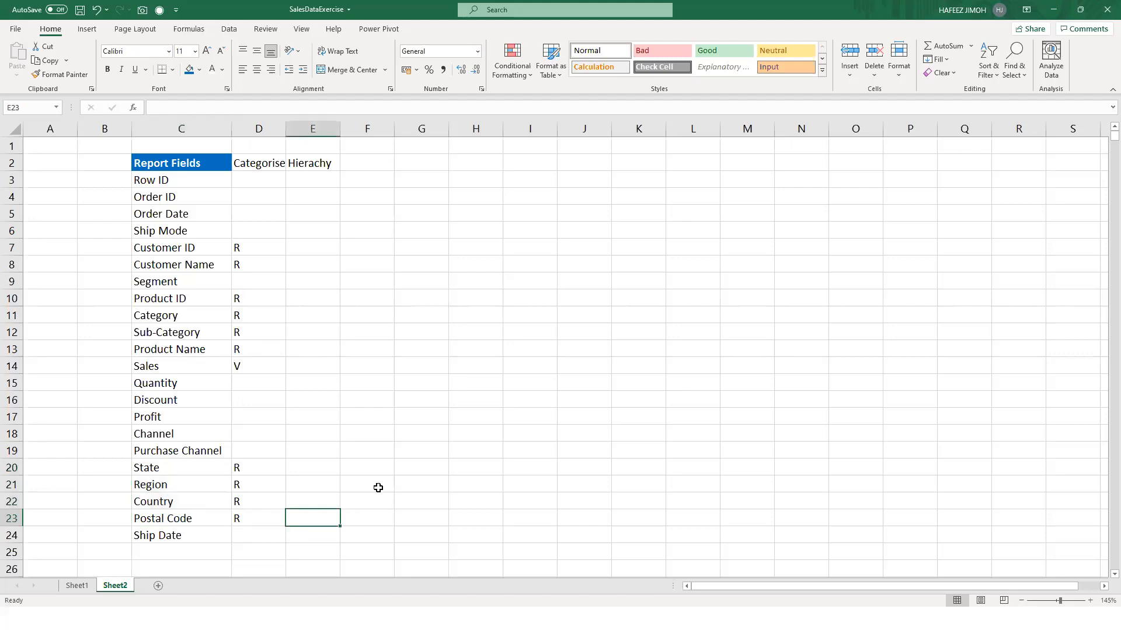
pyautogui.write('D1')
pyautogui.hotkey('ctrl', 'Return')
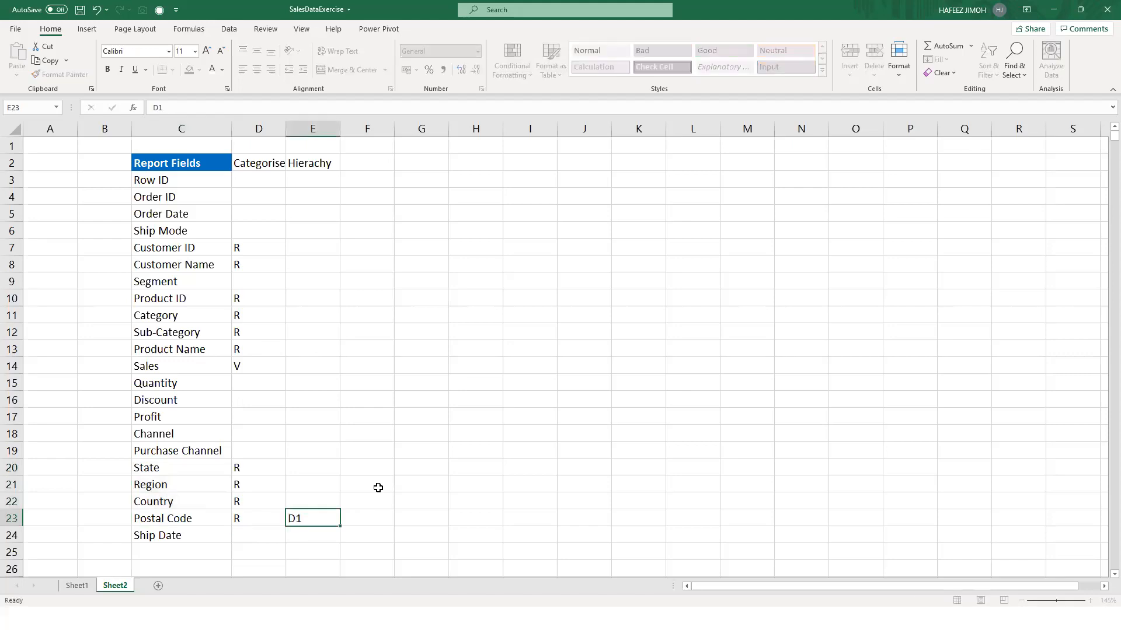
pyautogui.press('Up')
pyautogui.write('d1')
pyautogui.hotkey('ctrl', 'Return')
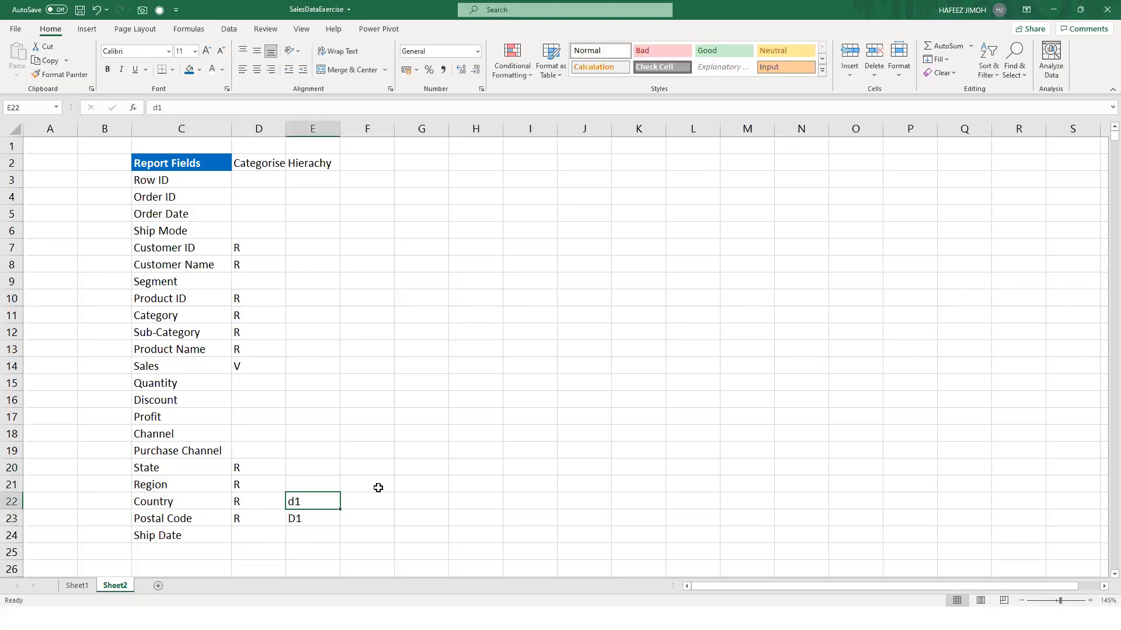
pyautogui.press('Up')
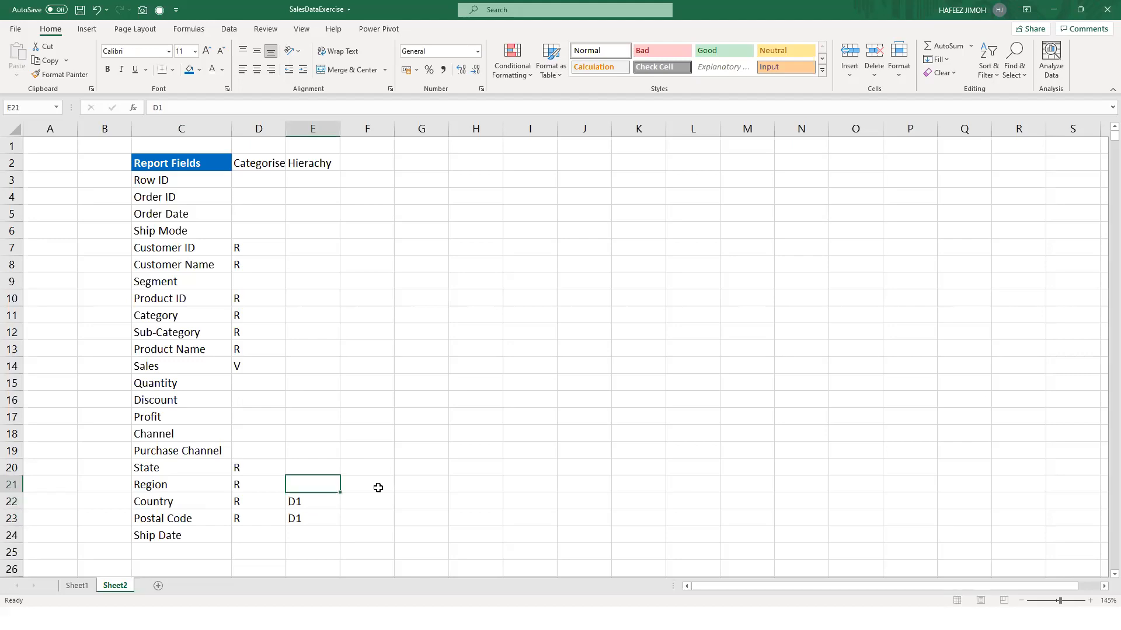
pyautogui.write('D1')
pyautogui.press('Up')
pyautogui.write('D')
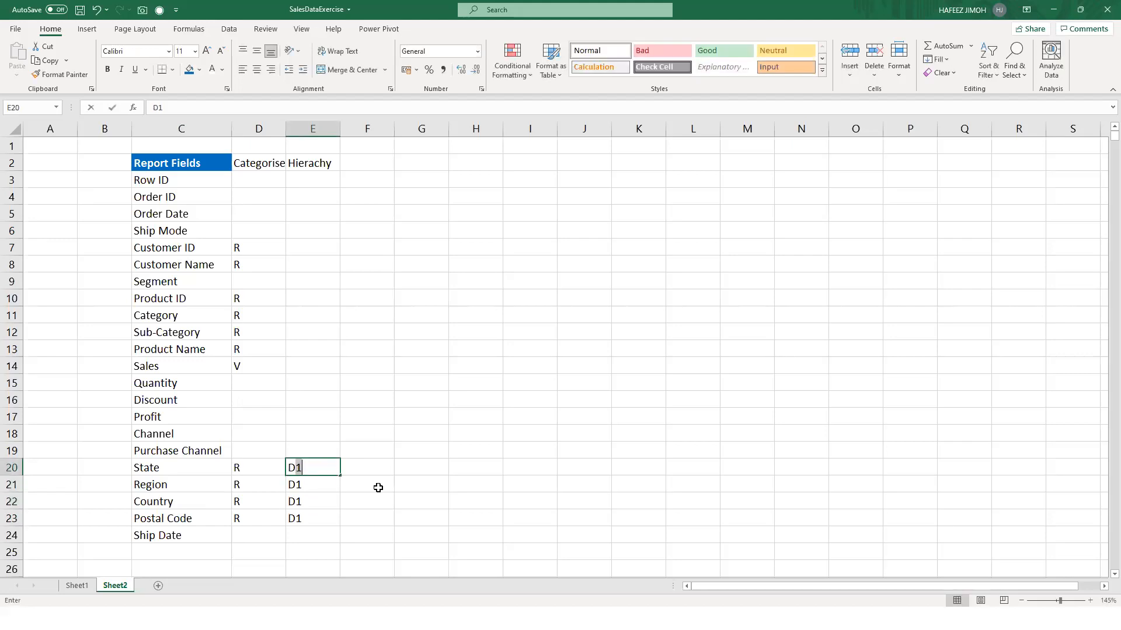
pyautogui.write('1')
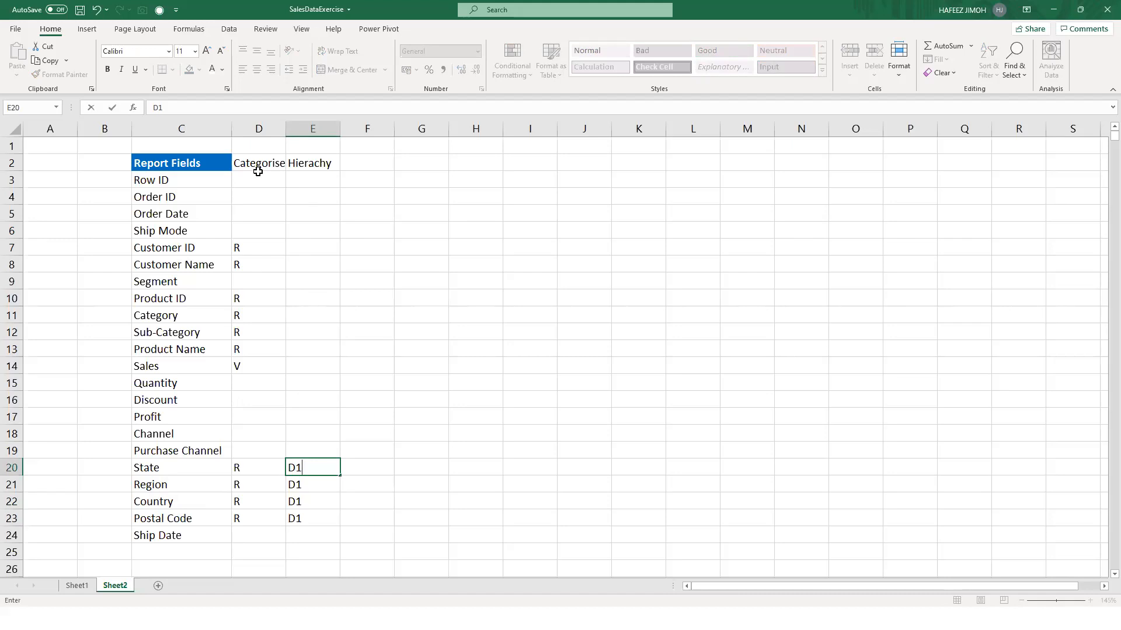
# - Enter the hierarchy code D2 for Product ID, Category, Sub-Category and Product Name in E10:E13
pyautogui.moveTo(258, 171); pyautogui.dragTo(245, 535)
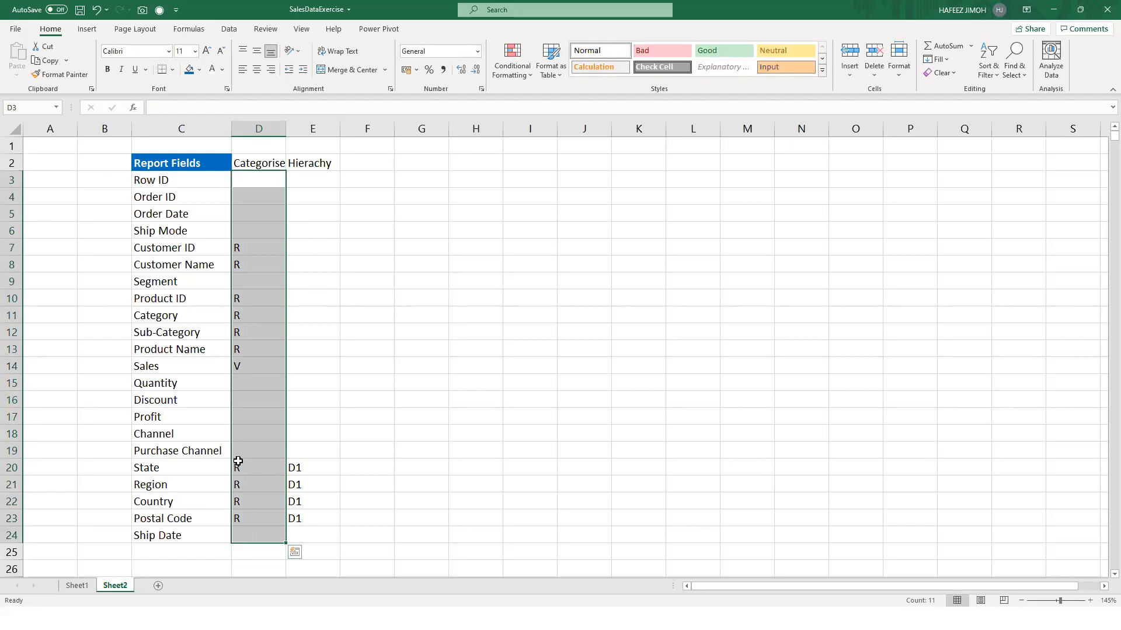
pyautogui.click(294, 345)
pyautogui.click(303, 304)
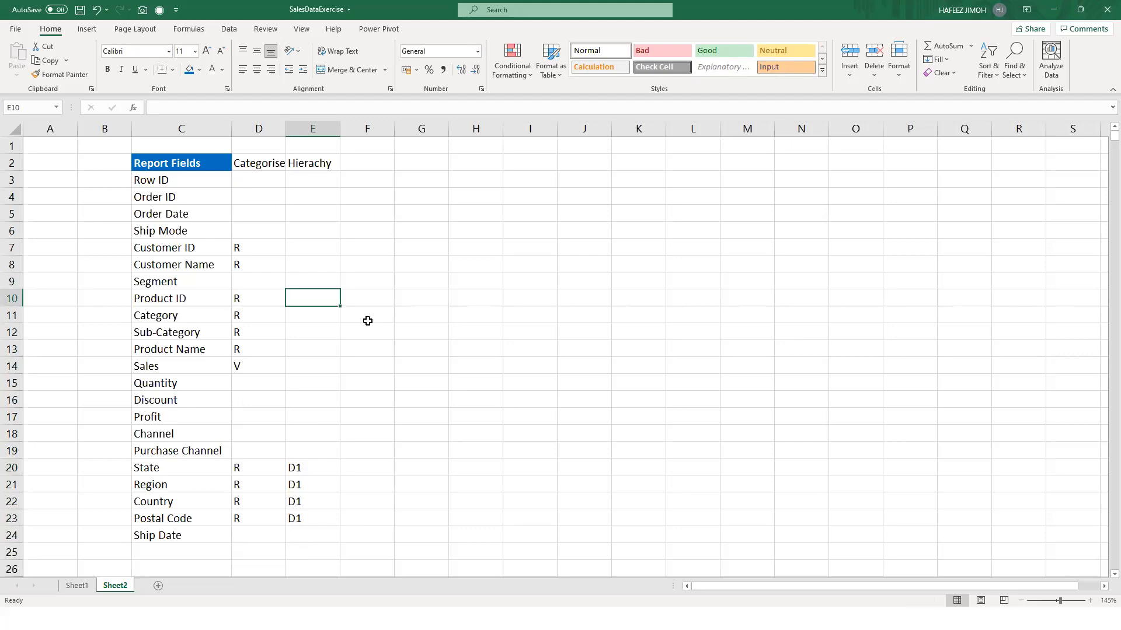
pyautogui.write('D2')
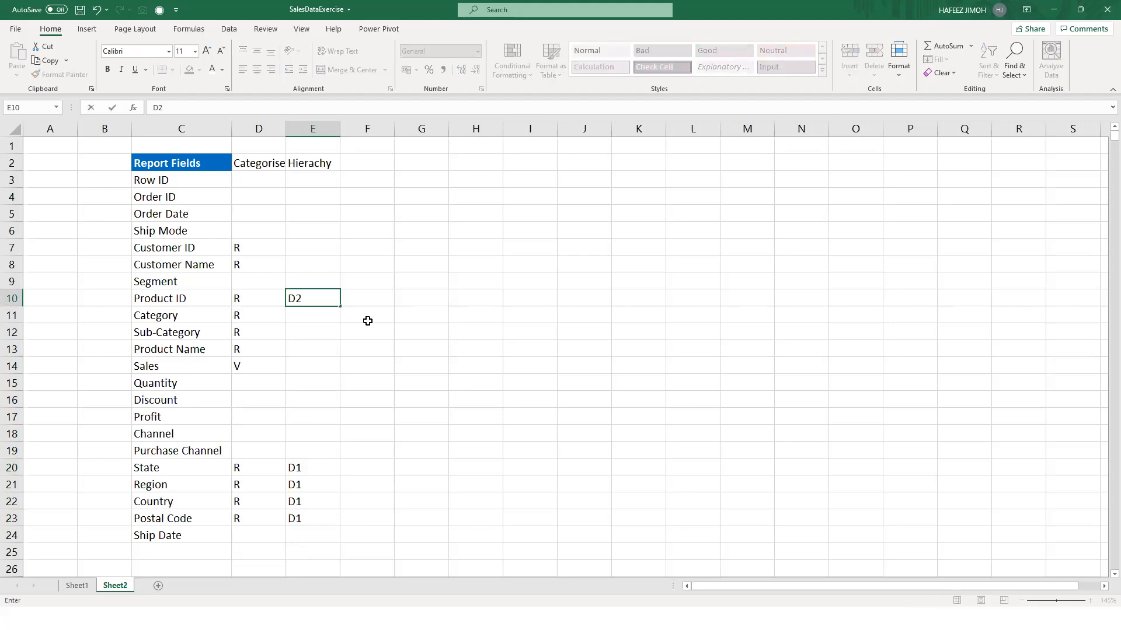
pyautogui.press('Return')
pyautogui.write('D2')
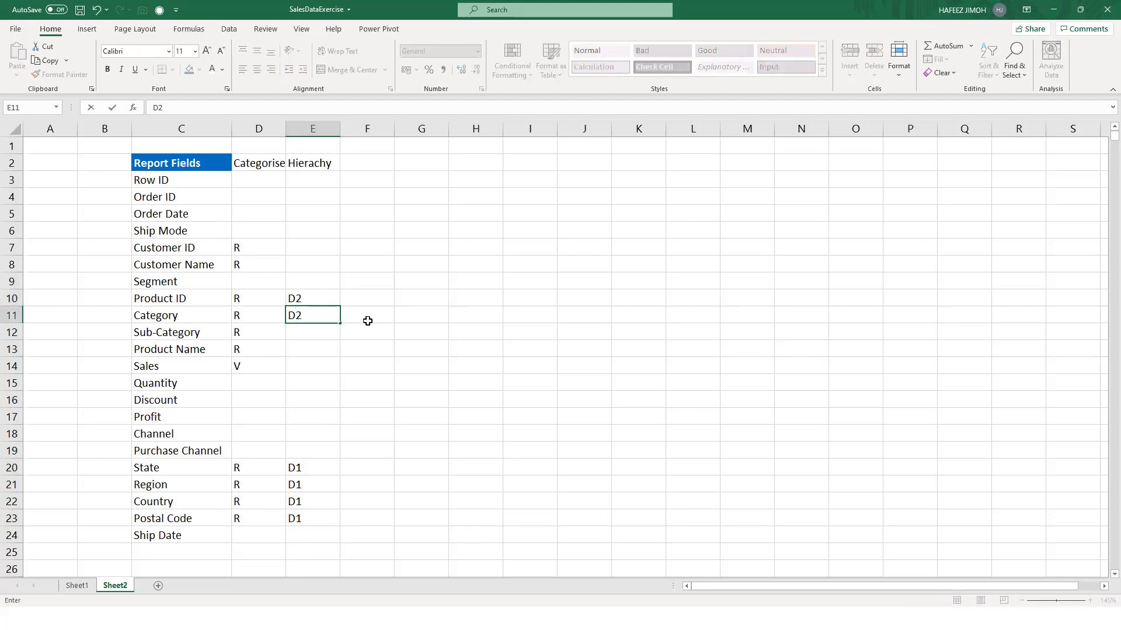
pyautogui.press('Return')
pyautogui.write('D2')
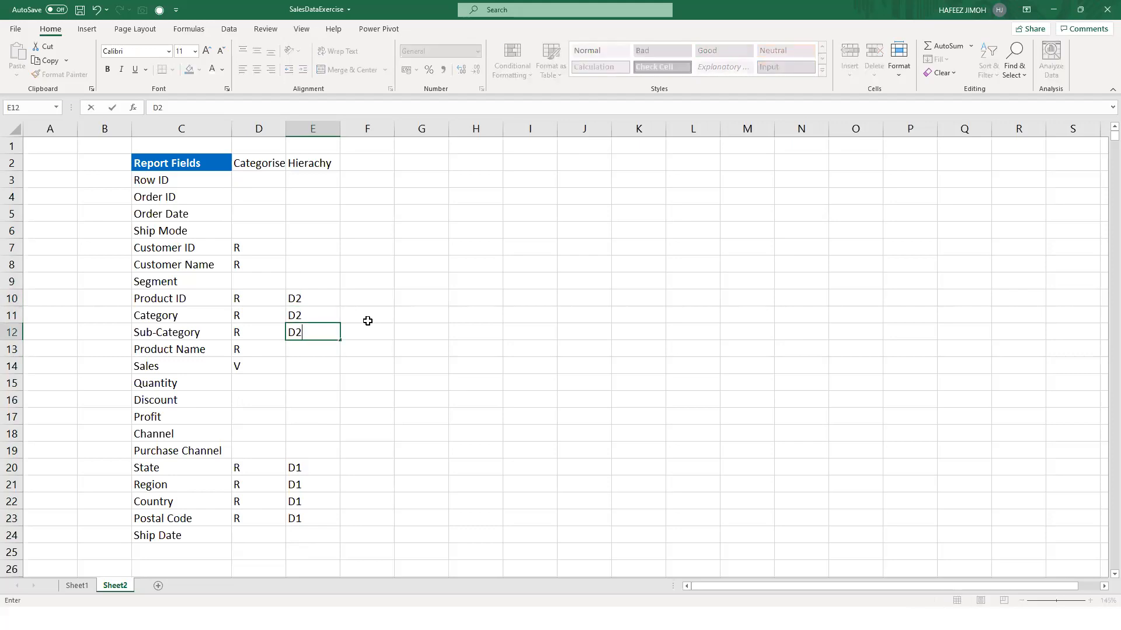
pyautogui.press('Return')
pyautogui.write('D2')
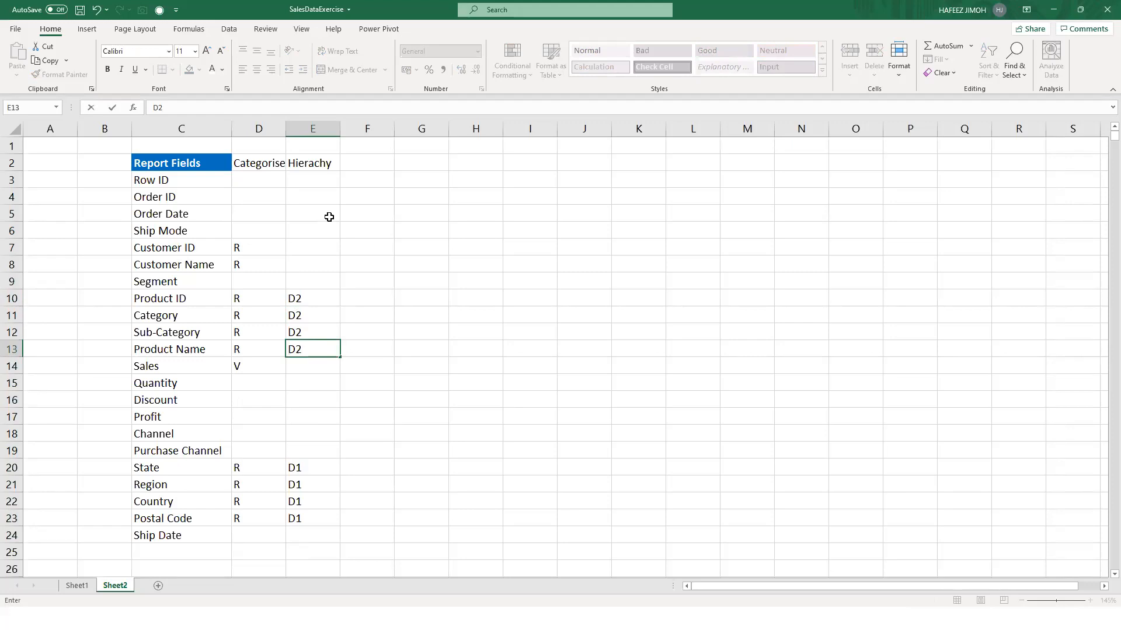
# - Clear the D1 and D2 hierarchy codes from E9:E24 below the Hierachy header
pyautogui.click(318, 178)
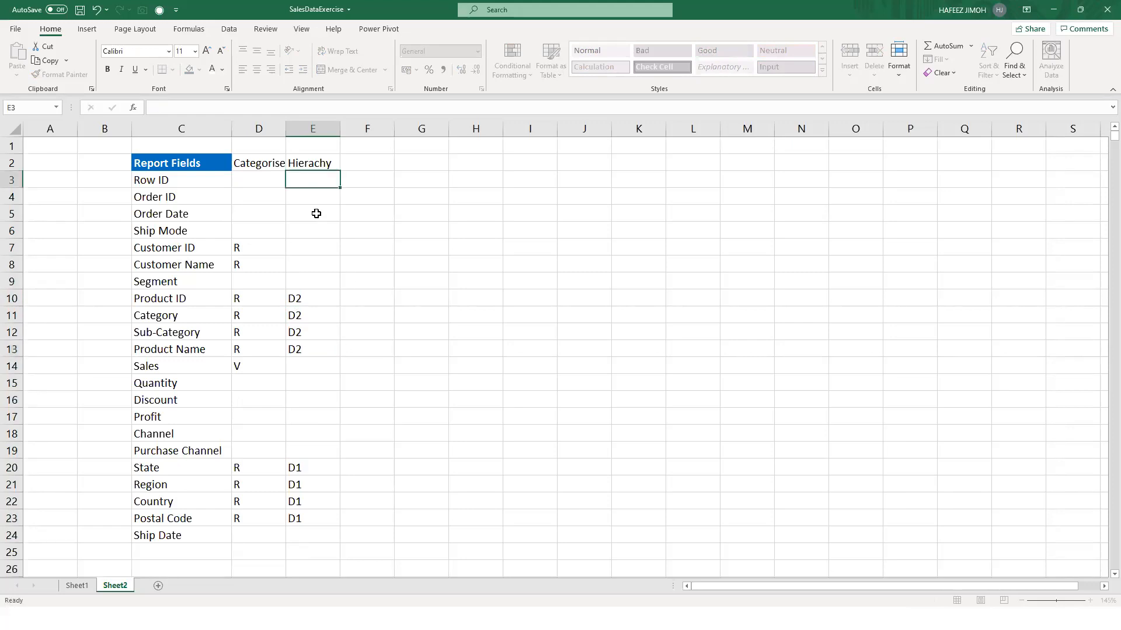
pyautogui.keyDown('shift'); pyautogui.click(315, 289); pyautogui.keyUp('shift')
pyautogui.moveTo(310, 326); pyautogui.dragTo(306, 524)
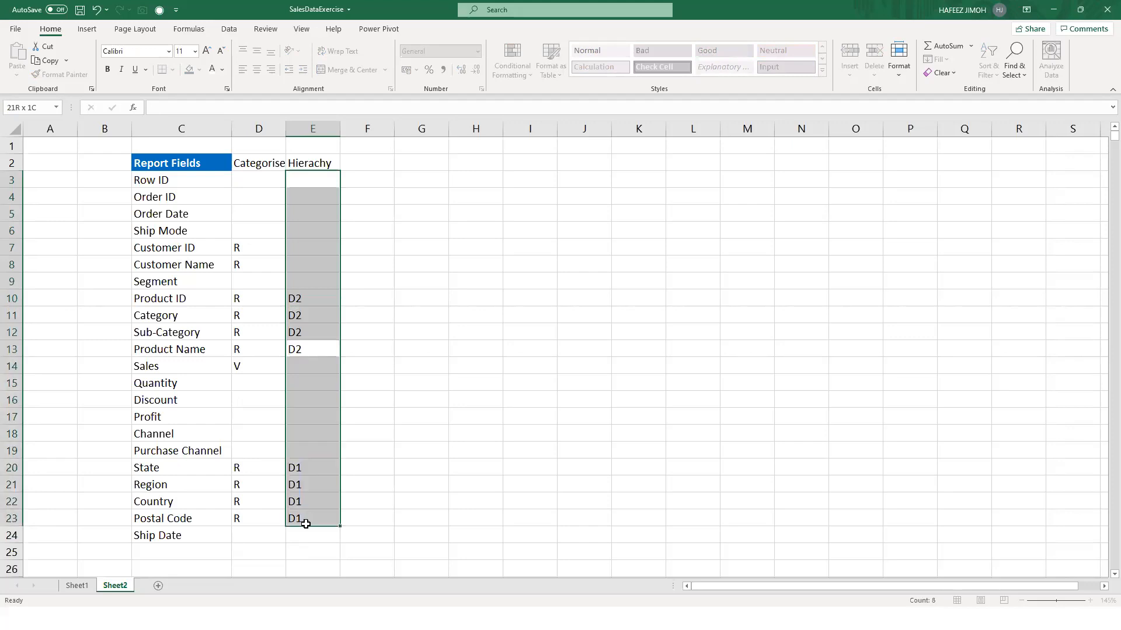
pyautogui.moveTo(306, 523); pyautogui.dragTo(310, 541)
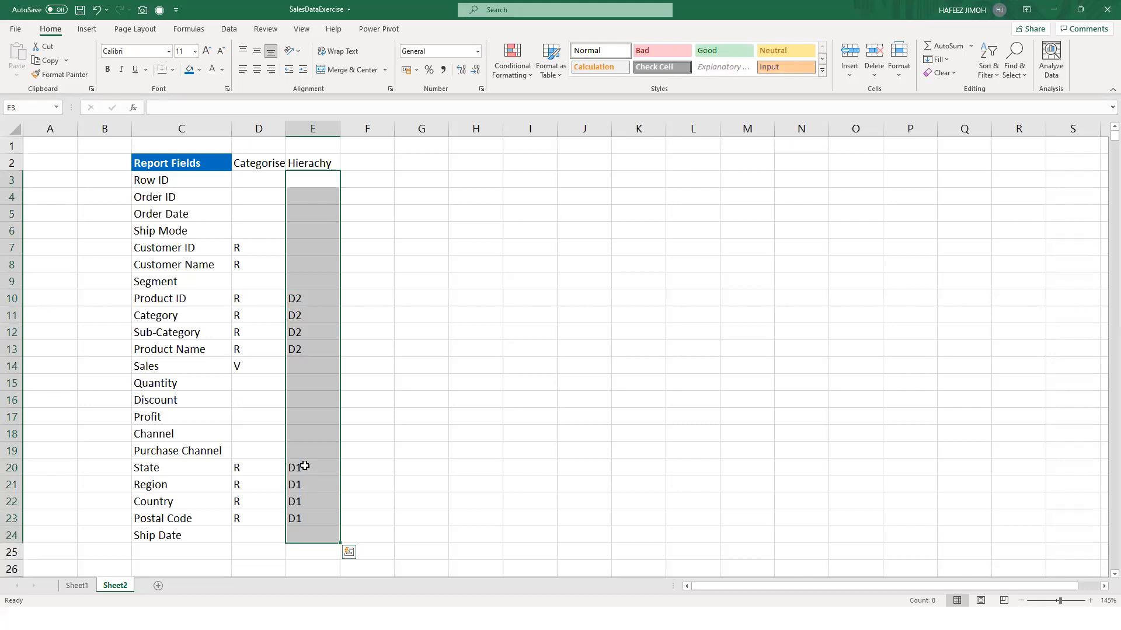
pyautogui.click(336, 469)
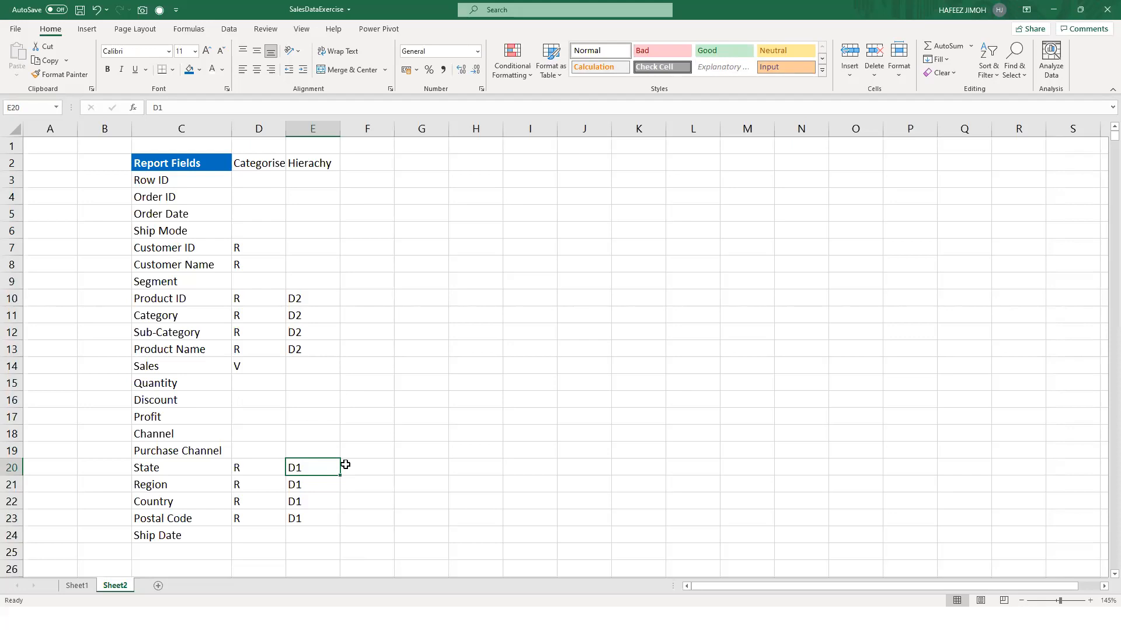
pyautogui.hotkey('alt', 'Tab')
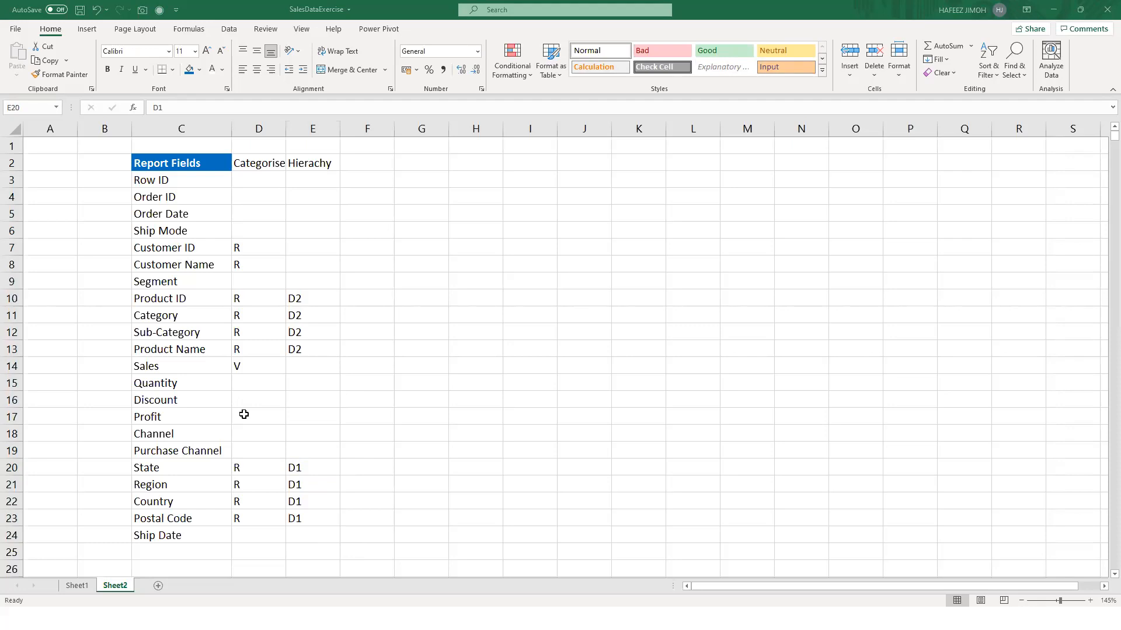
pyautogui.press('Delete')
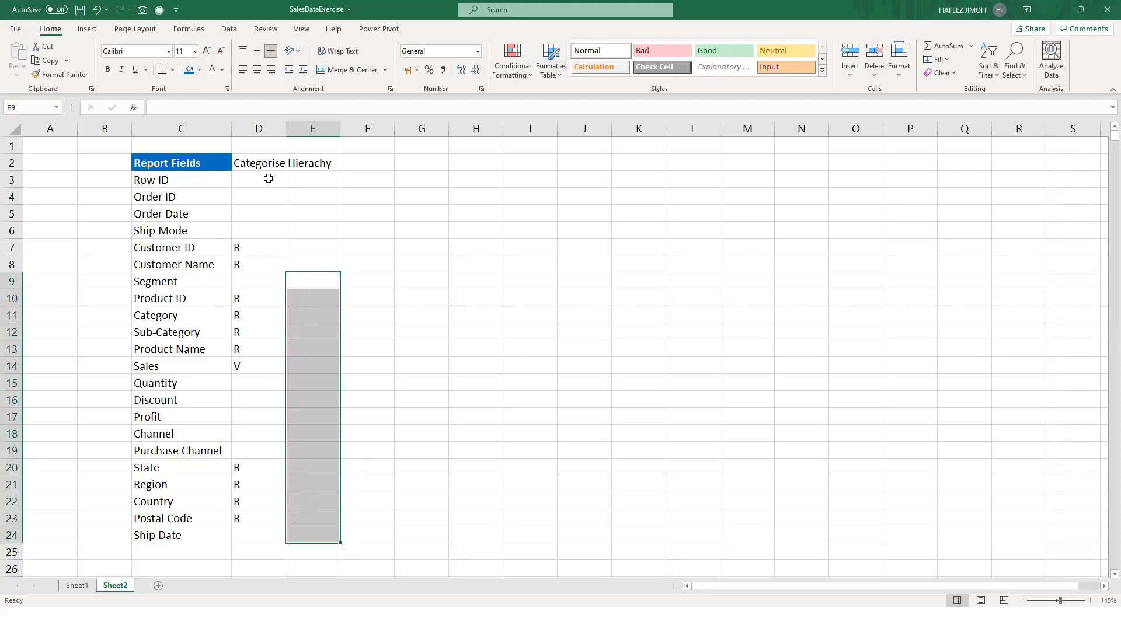
# - Mark Row ID, Order ID, Order Date and Ship Mode in D3:D6 and Segment in D9 as R
pyautogui.write('R')
pyautogui.press('Return')
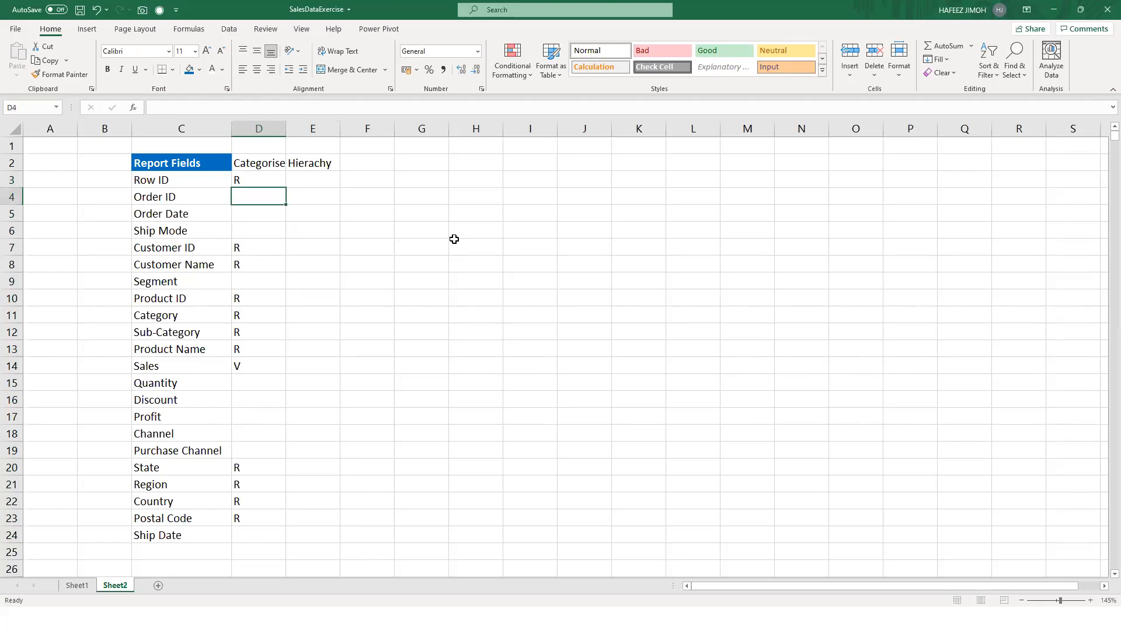
pyautogui.write('R')
pyautogui.press('Return')
pyautogui.press('Return')
pyautogui.write('R')
pyautogui.press('Return')
pyautogui.write('R')
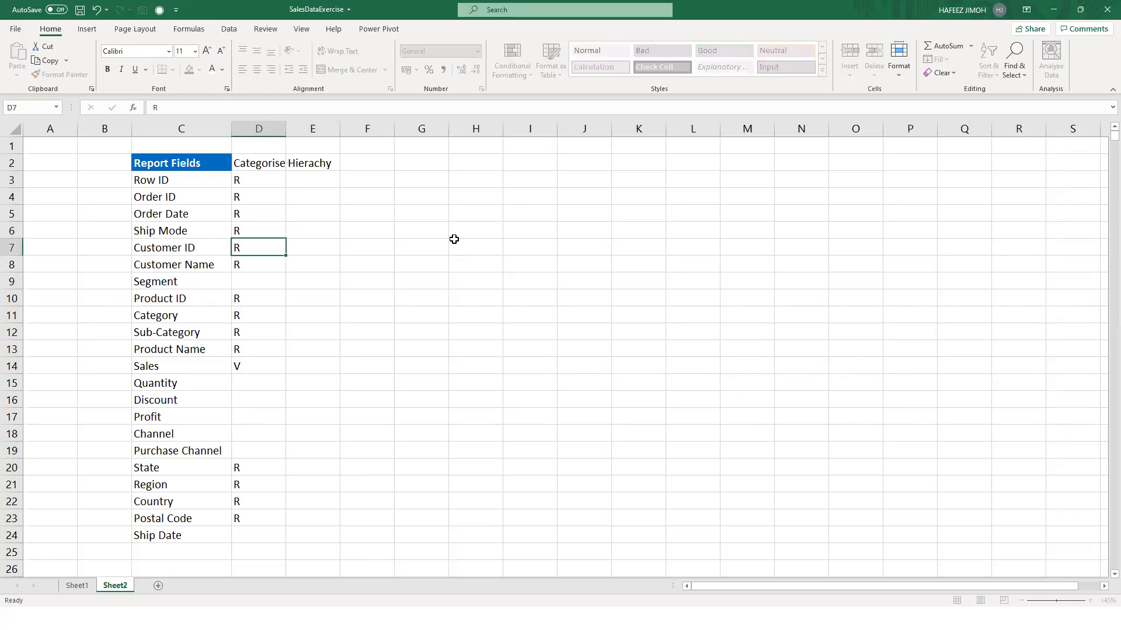
pyautogui.press('Return')
pyautogui.press('Return')
pyautogui.write('R')
pyautogui.press('Return')
# - Mark Channel and Purchase Channel in D18:D19 and Ship Date in D24 as R
pyautogui.press('Return')
pyautogui.press('Return')
pyautogui.press('Return')
pyautogui.press('Return')
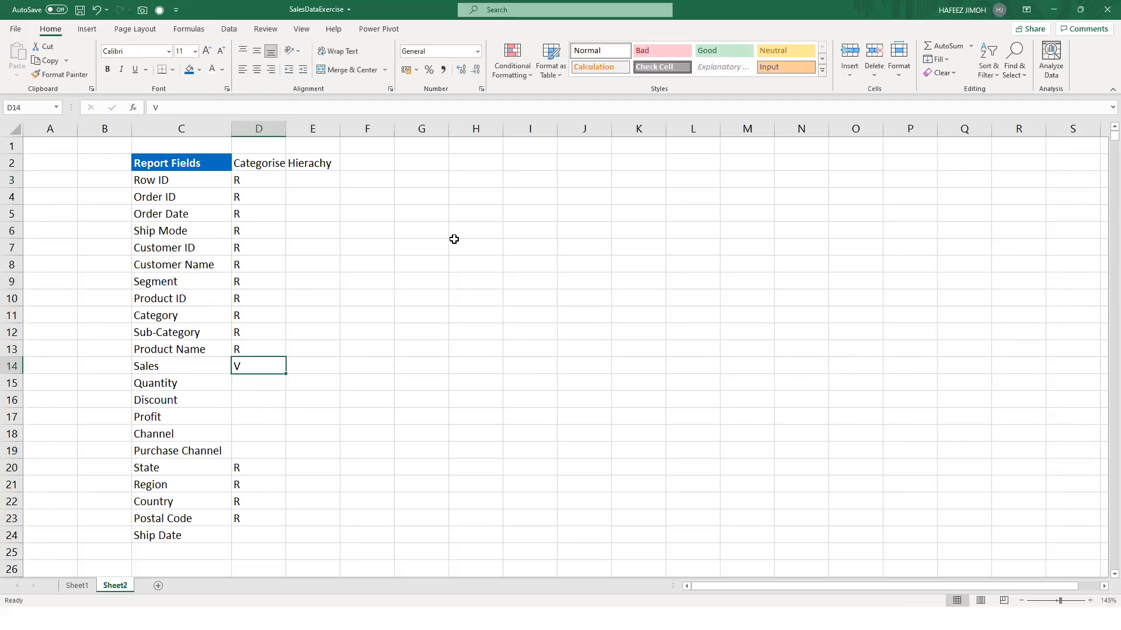
pyautogui.press('Return')
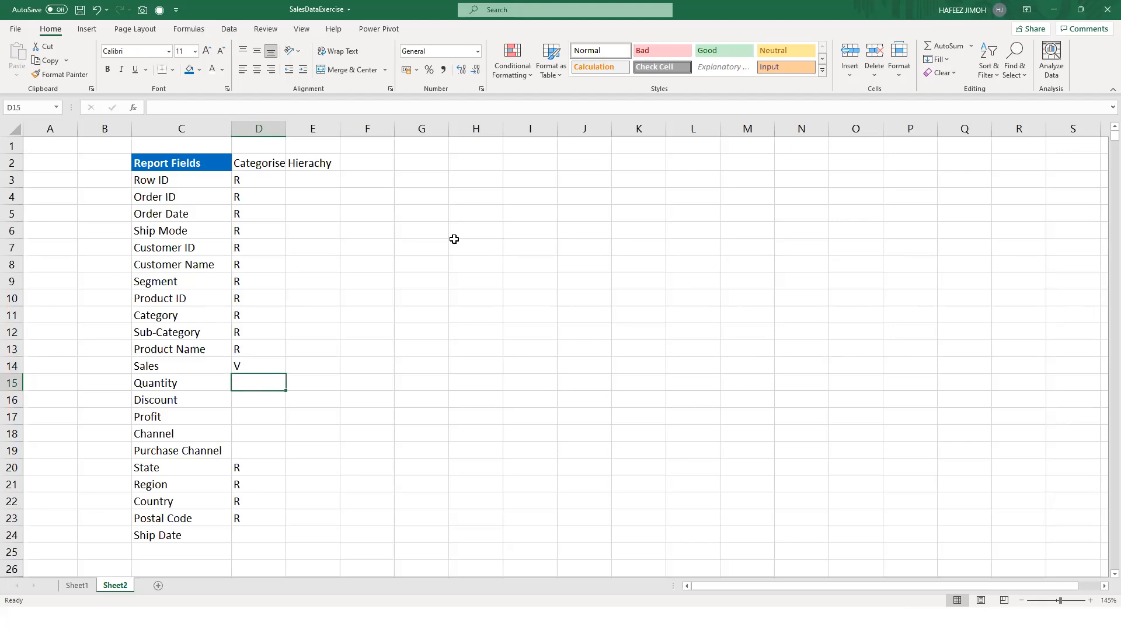
pyautogui.press('Return')
pyautogui.press('Return')
pyautogui.press('Return')
pyautogui.press('Return')
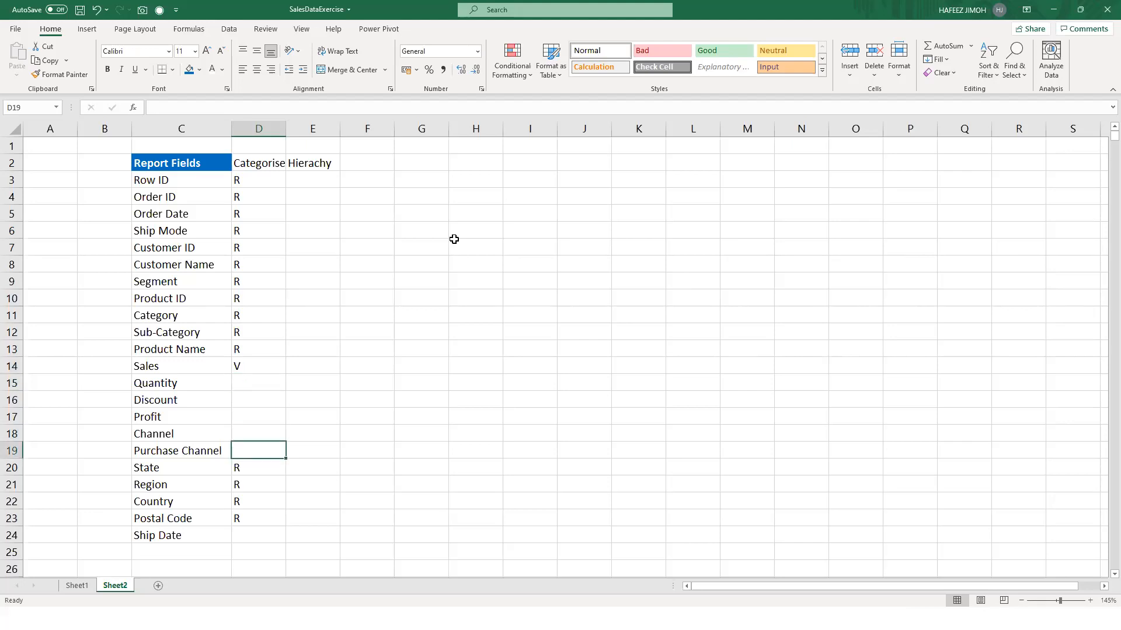
pyautogui.write('R')
pyautogui.press('Up')
pyautogui.write('R')
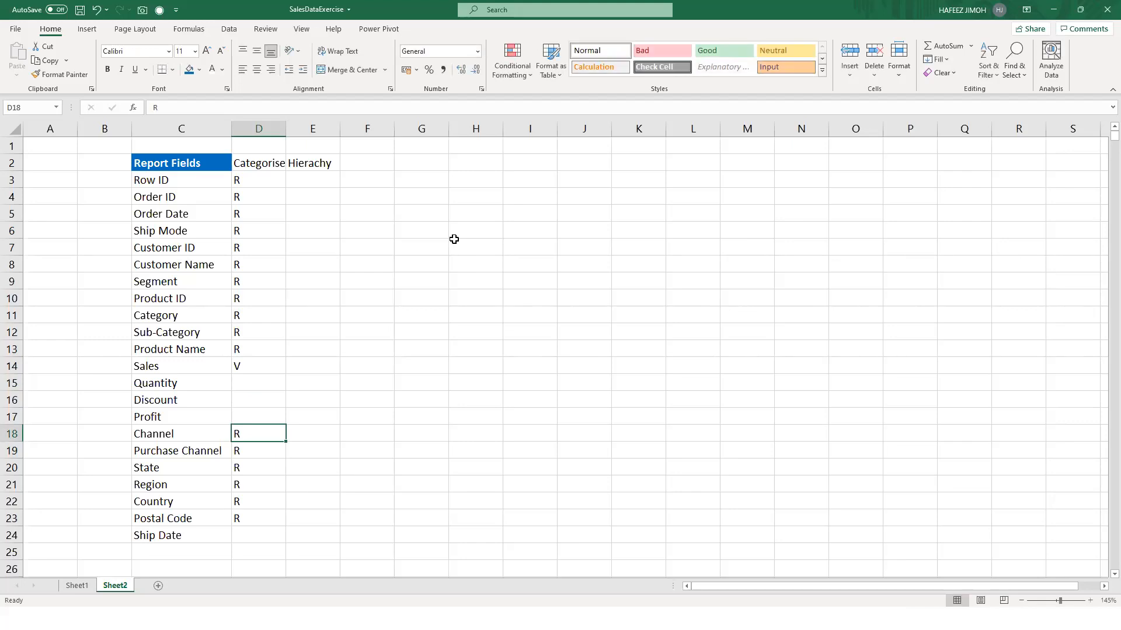
pyautogui.hotkey('ctrl', 'Down')
pyautogui.press('Down')
pyautogui.write('R')
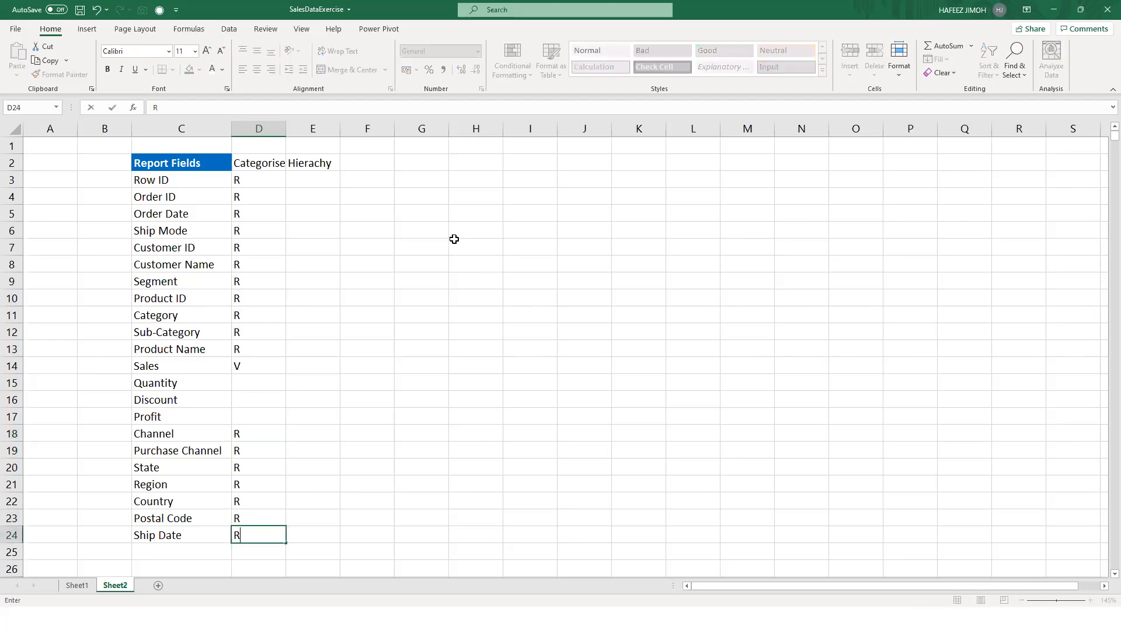
# - Mark the Quantity, Discount and Profit fields as V in D15:D17
pyautogui.click(253, 381)
pyautogui.write('V')
pyautogui.hotkey('ctrl', 'Return')
pyautogui.press('Down')
pyautogui.write('V')
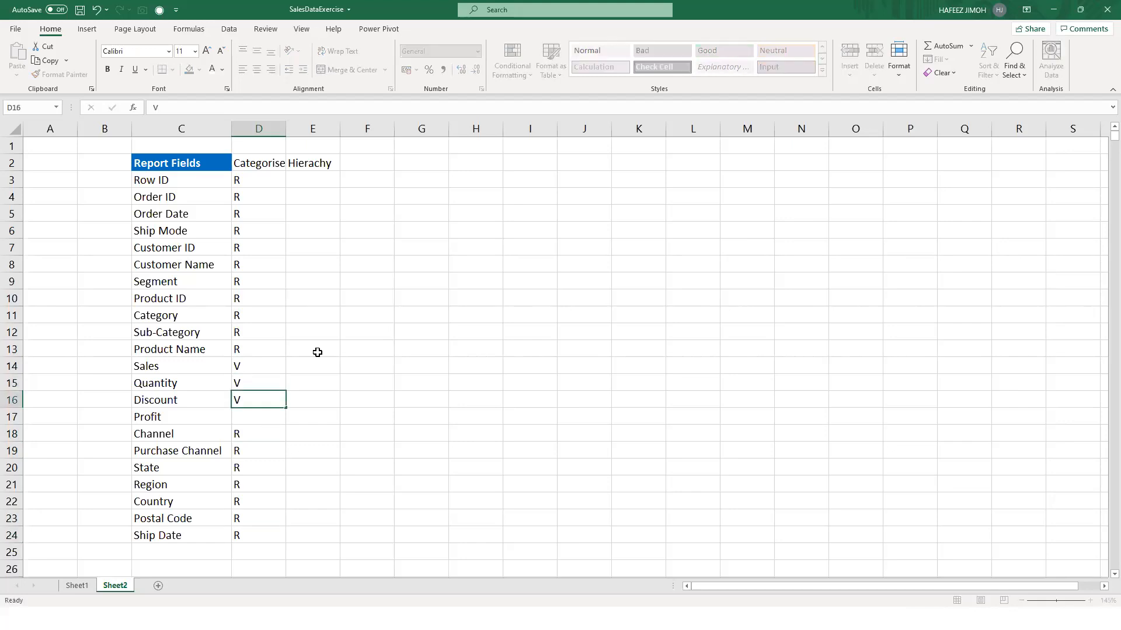
pyautogui.press('Down')
pyautogui.write('V')
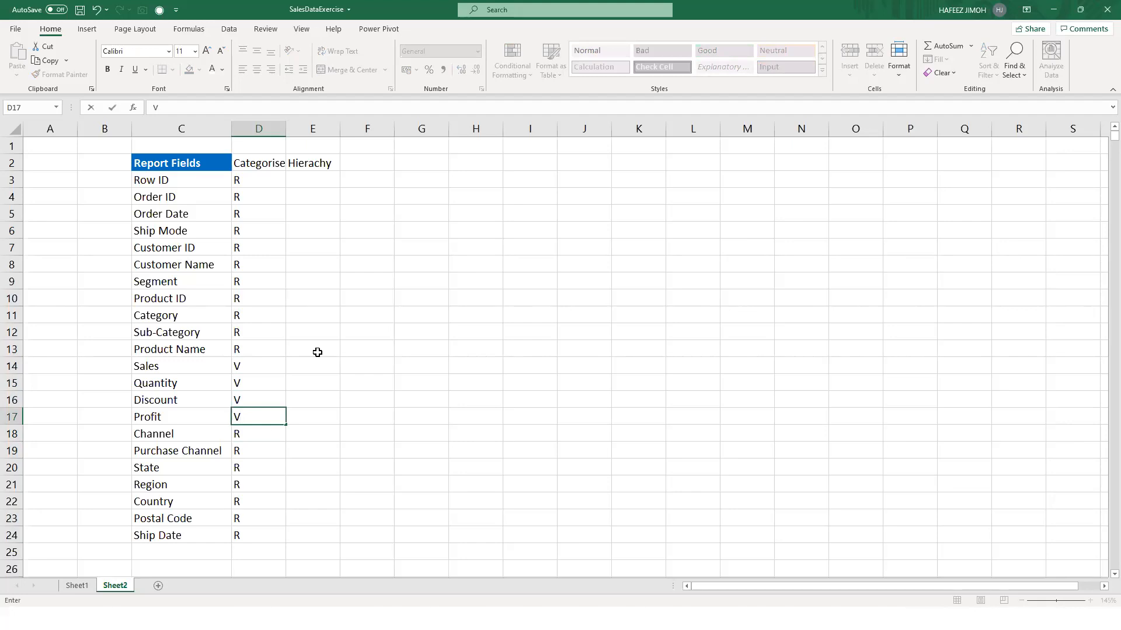
pyautogui.press('Right')
# - Go through the Hierachy column from Row ID to Postal Code and back, examining which report fields form natural hierarchies
pyautogui.hotkey('ctrl', 'Up')
pyautogui.press('Down')
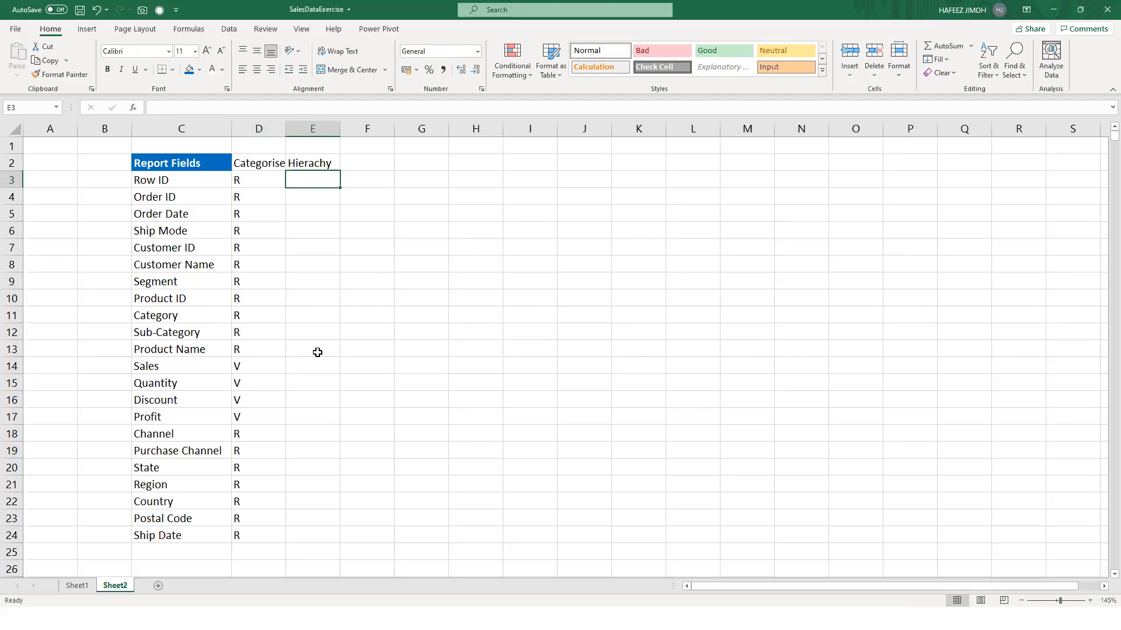
pyautogui.press('Down')
pyautogui.press('Down')
pyautogui.press('Down')
pyautogui.press('Down')
pyautogui.press('Down')
pyautogui.press('Down')
pyautogui.press('Down')
pyautogui.press('Down')
pyautogui.press('Down')
pyautogui.press('Down')
pyautogui.press('Down')
pyautogui.press('Down')
pyautogui.press('Down')
pyautogui.press('Down')
pyautogui.press('Down')
pyautogui.press('Down')
pyautogui.press('Down')
pyautogui.press('Down')
pyautogui.press('Down')
pyautogui.press('Down')
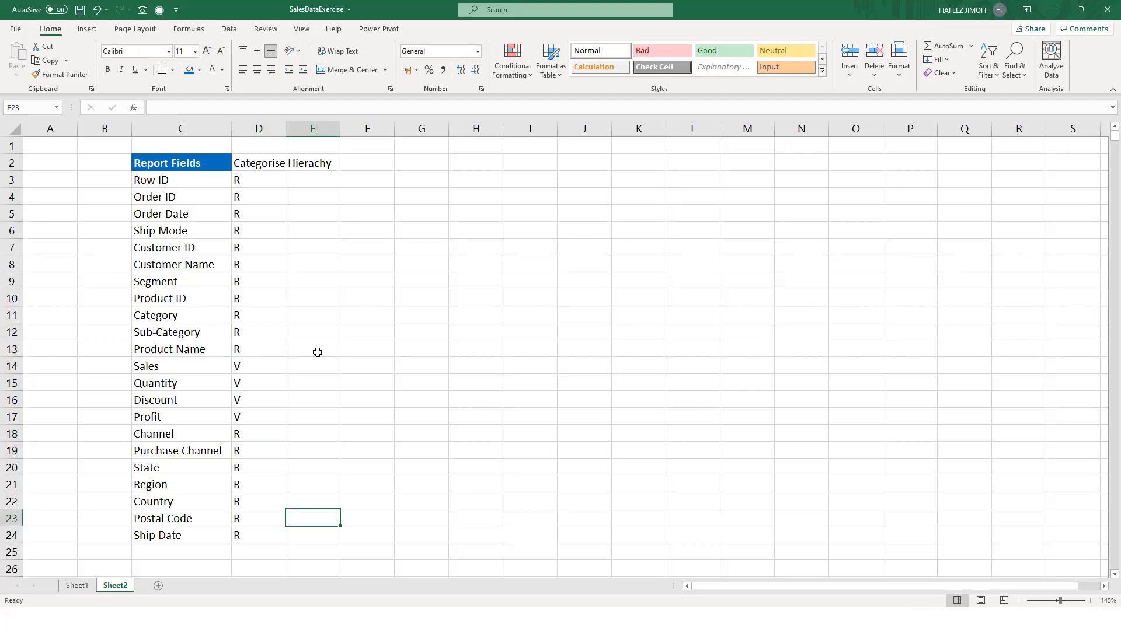
pyautogui.press('Up')
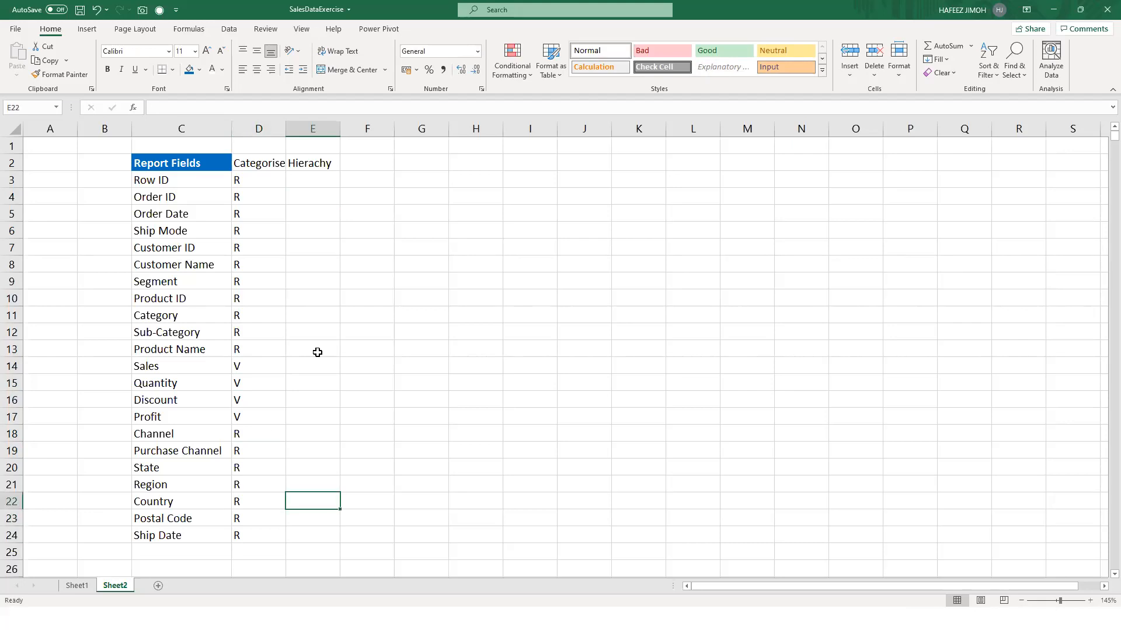
pyautogui.press('Up')
pyautogui.press('Up')
pyautogui.press('Up')
pyautogui.press('Up')
pyautogui.press('Up')
pyautogui.press('Up')
pyautogui.press('Up')
pyautogui.press('Up')
pyautogui.press('Up')
pyautogui.press('Up')
pyautogui.press('Up')
pyautogui.press('Up')
pyautogui.press('Up')
pyautogui.press('Up')
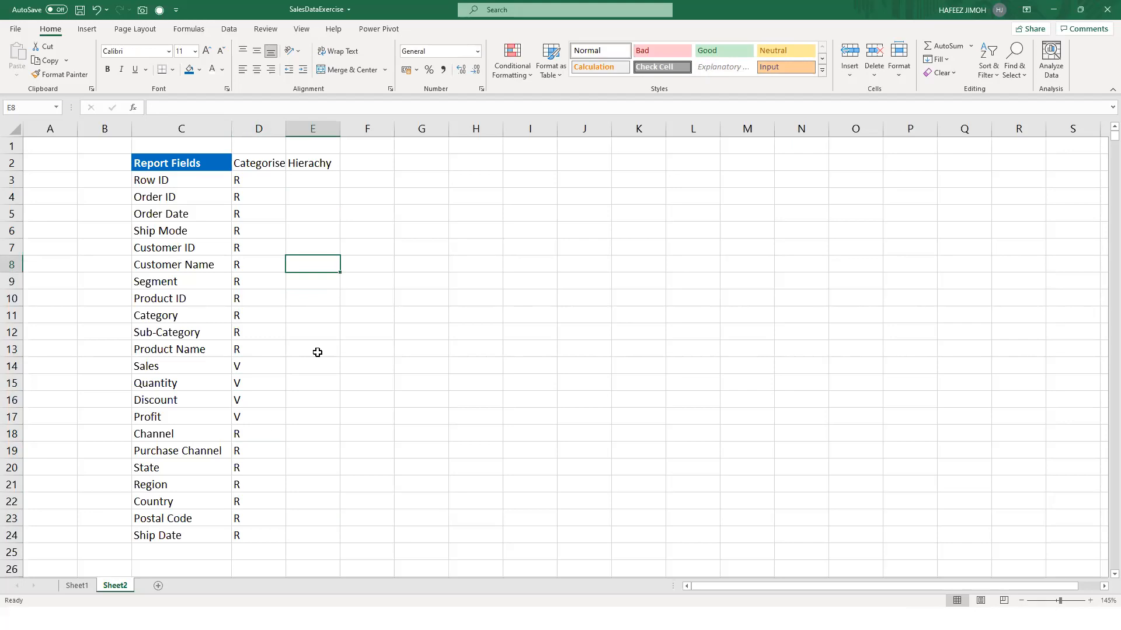
# - Assign hierarchy code D1 to Customer ID and Customer Name in E7:E8
pyautogui.press('Down')
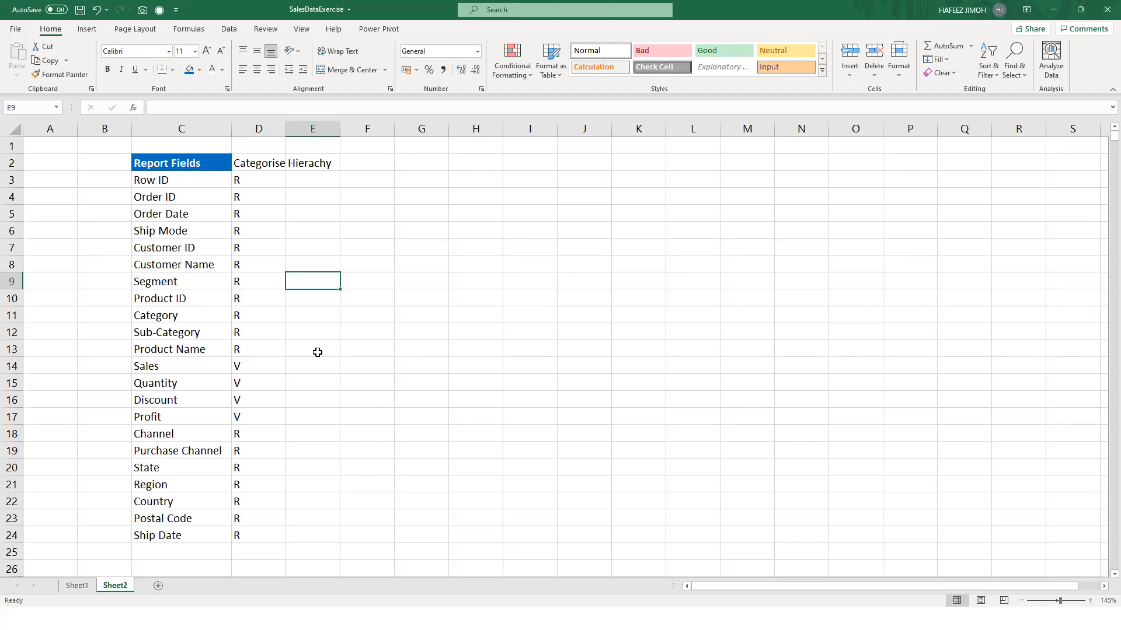
pyautogui.press('Up')
pyautogui.press('Up')
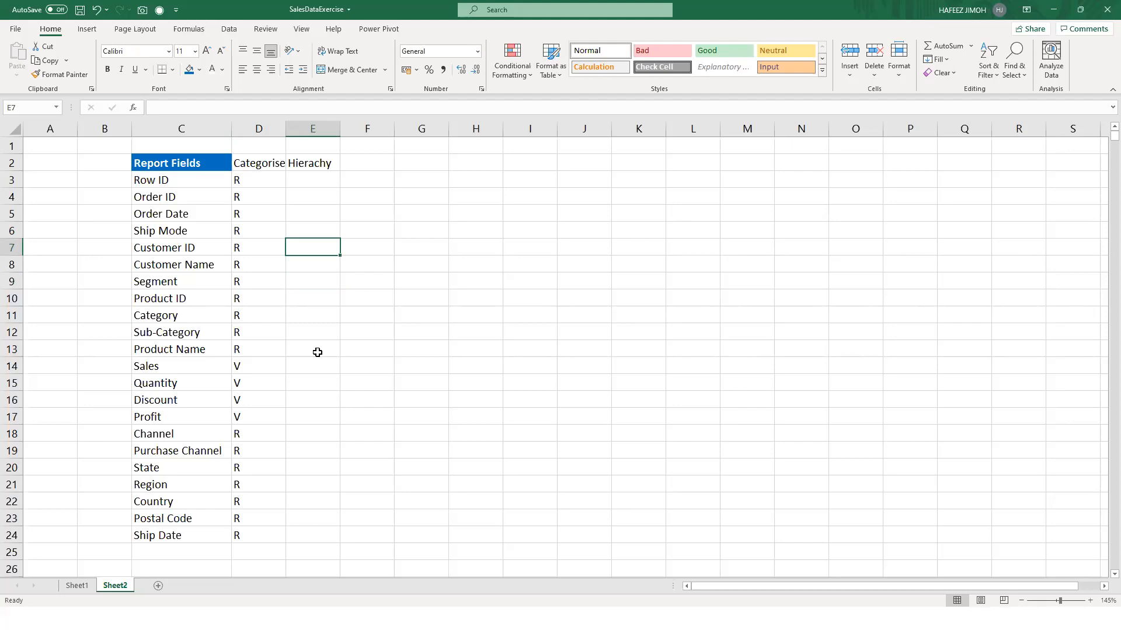
pyautogui.hotkey('shift', 'Down')
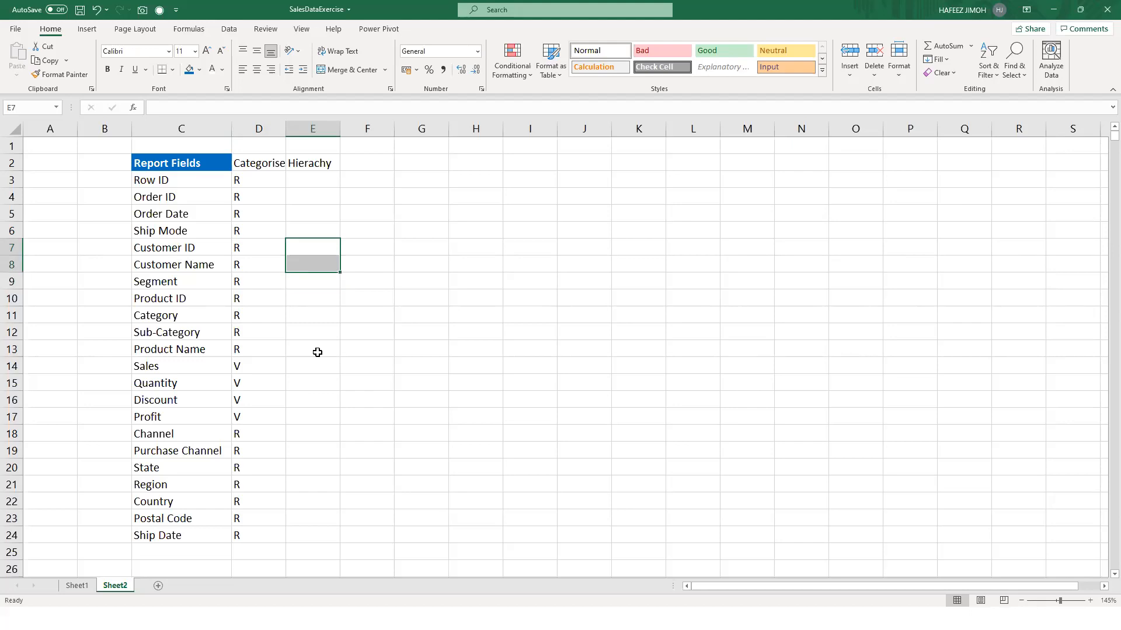
pyautogui.write('D1')
pyautogui.press('Down')
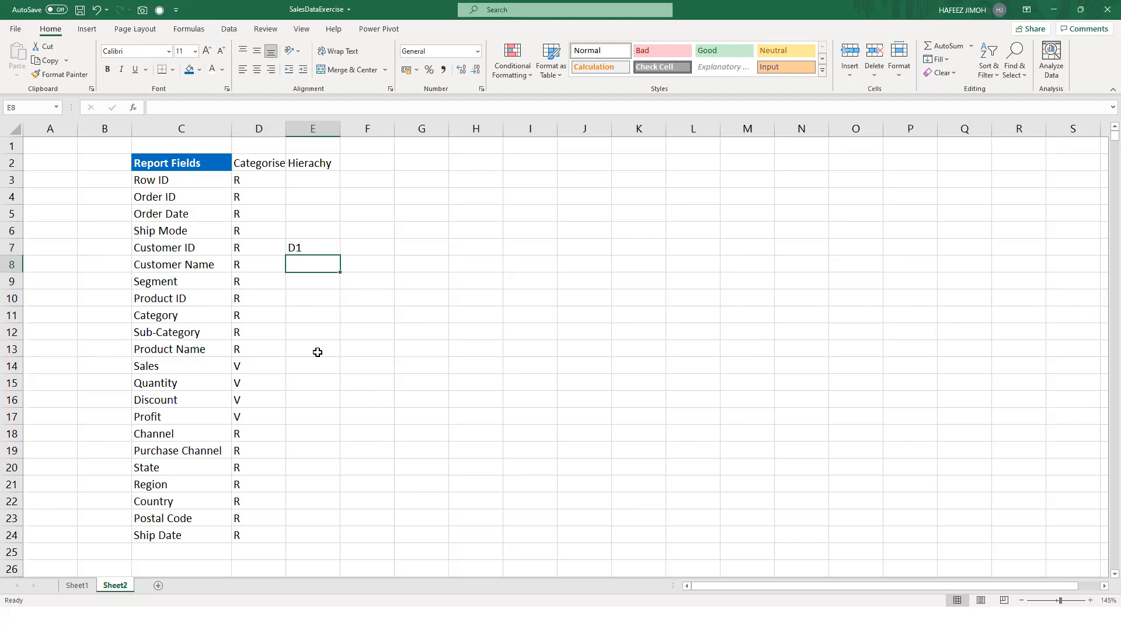
pyautogui.write('D1')
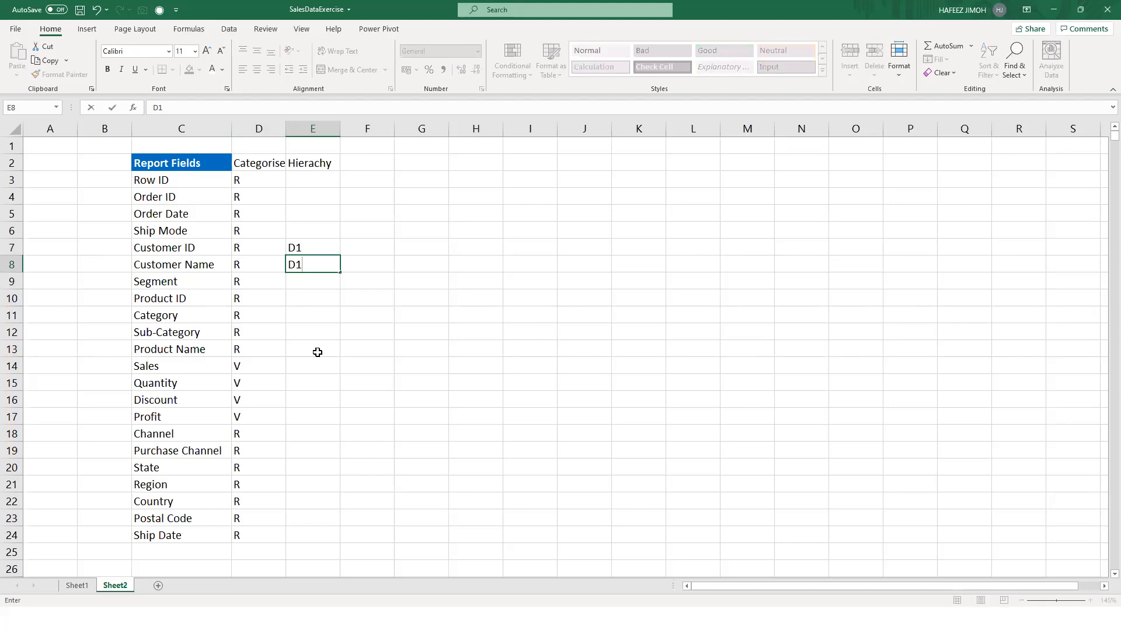
pyautogui.press('Return')
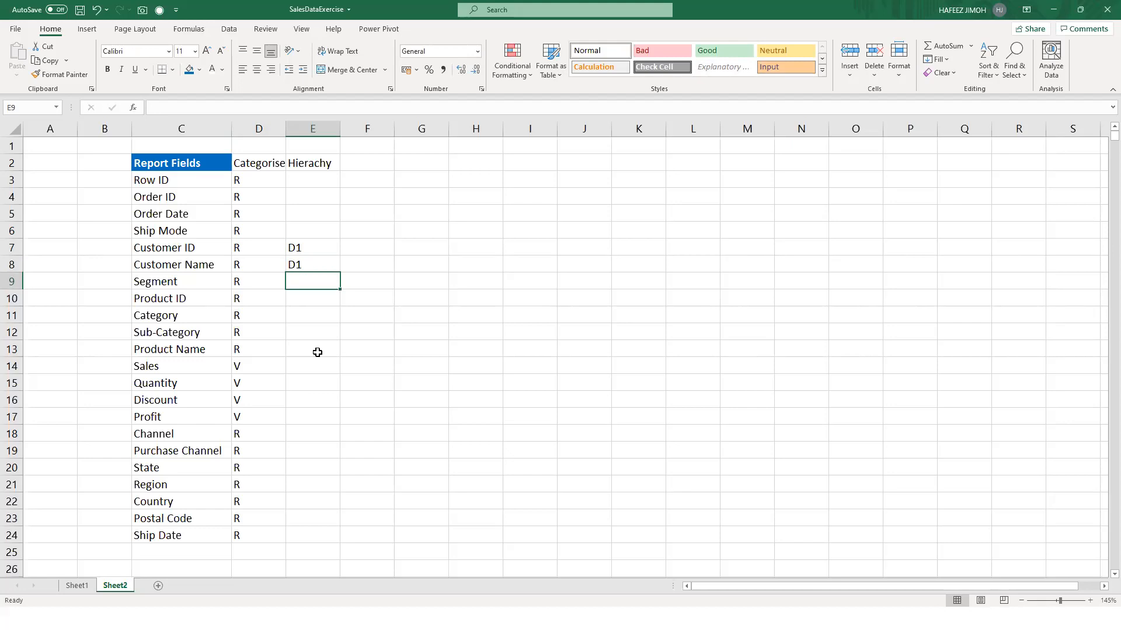
pyautogui.write('D2')
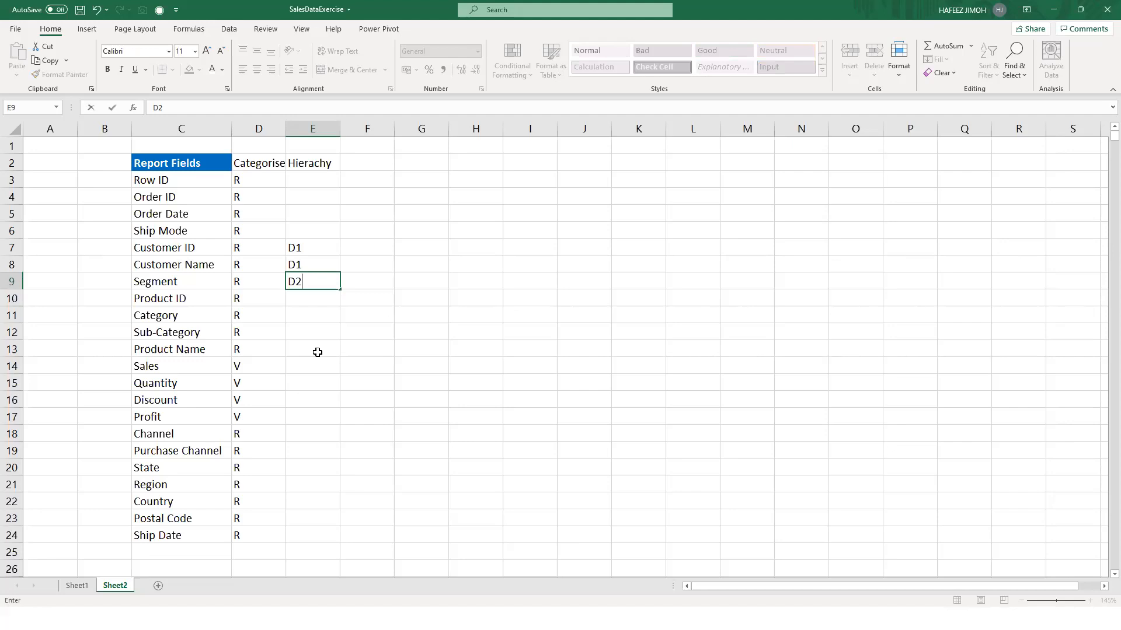
pyautogui.press('BackSpace')
pyautogui.press('BackSpace')
pyautogui.press('Return')
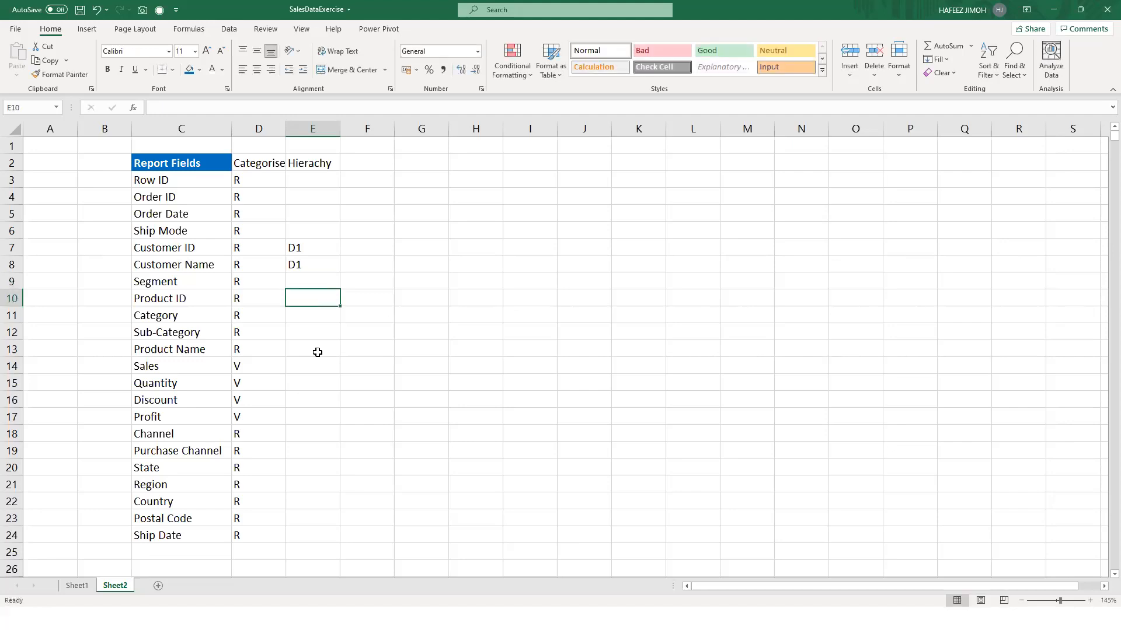
# - Assign hierarchy code D2 to Product ID, Category, Sub-Category and Product Name in E10:E13
pyautogui.press('Return')
pyautogui.press('Up')
pyautogui.write('D')
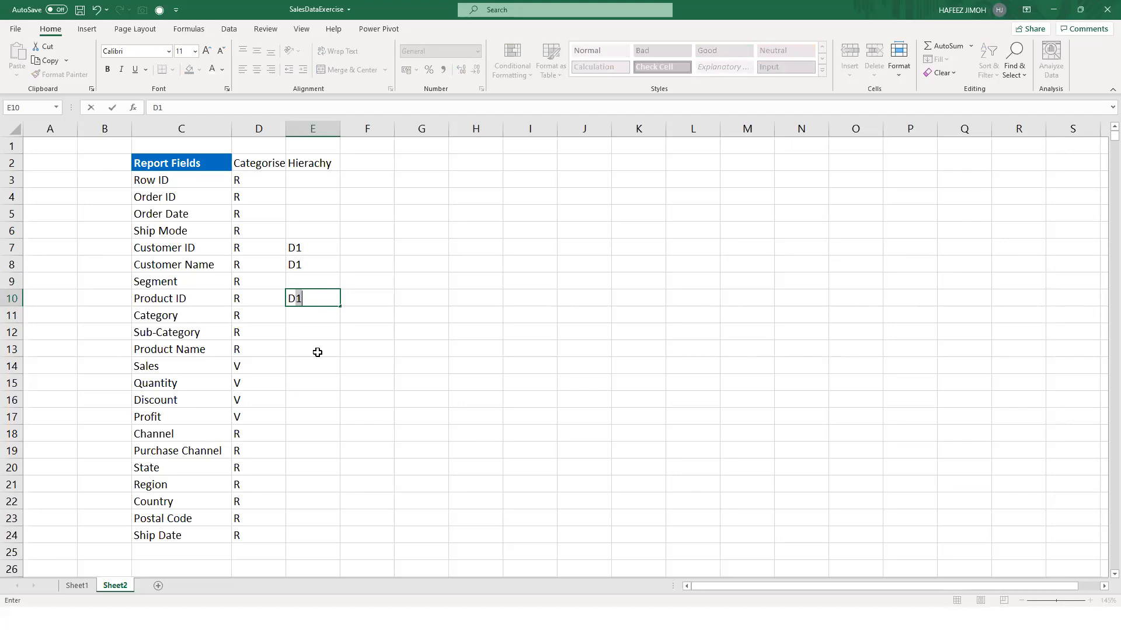
pyautogui.write('2')
pyautogui.press('Return')
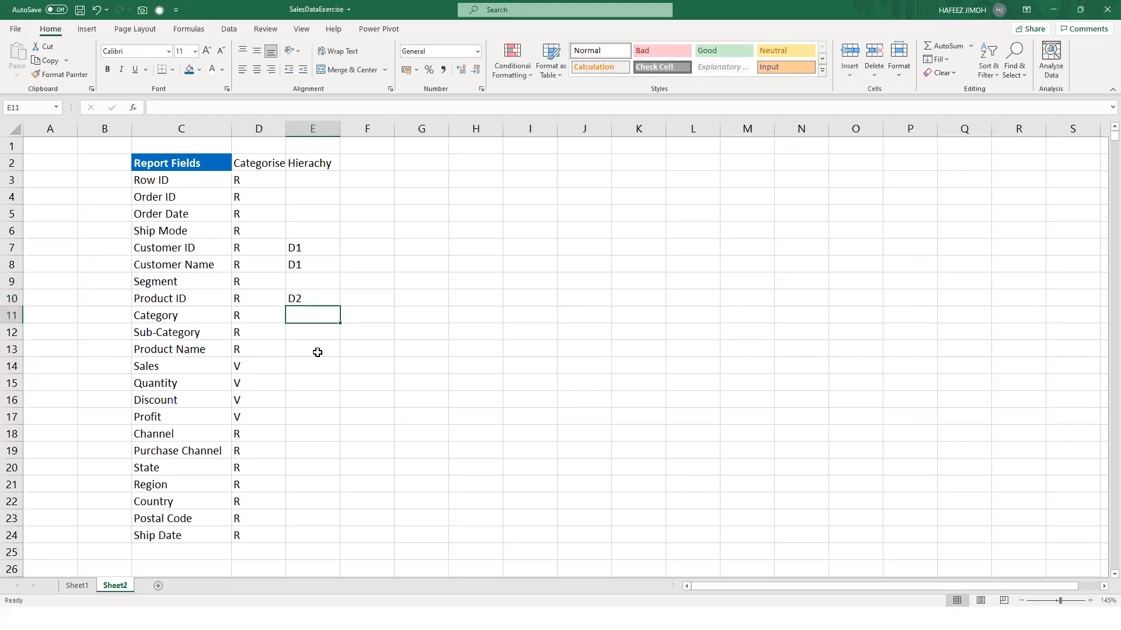
pyautogui.write('D2')
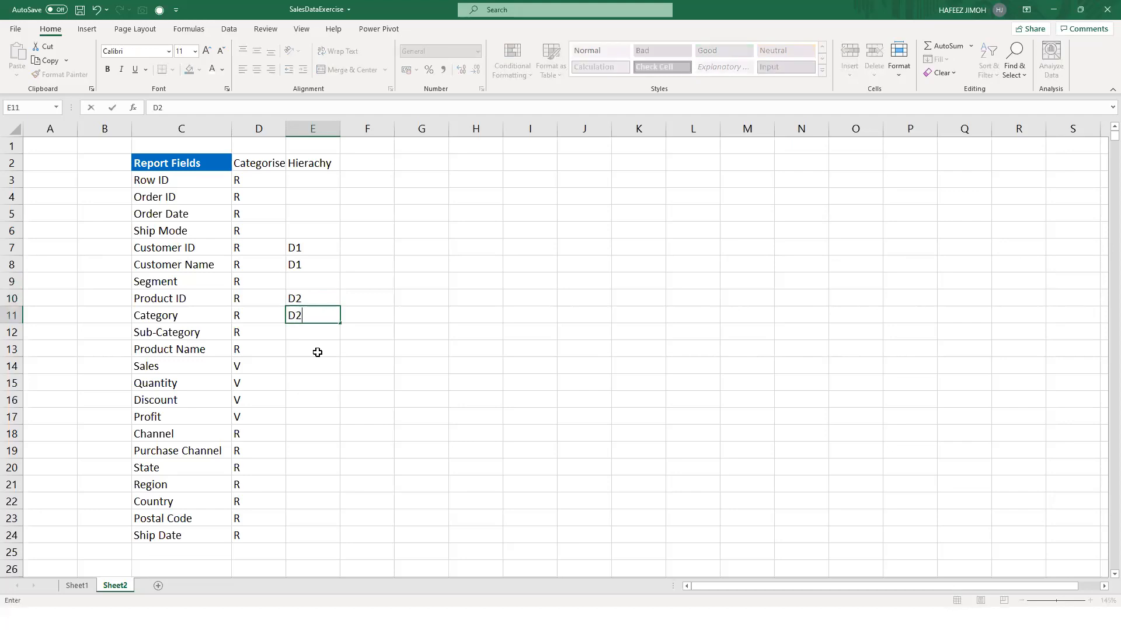
pyautogui.press('Return')
pyautogui.write('D2')
pyautogui.press('Return')
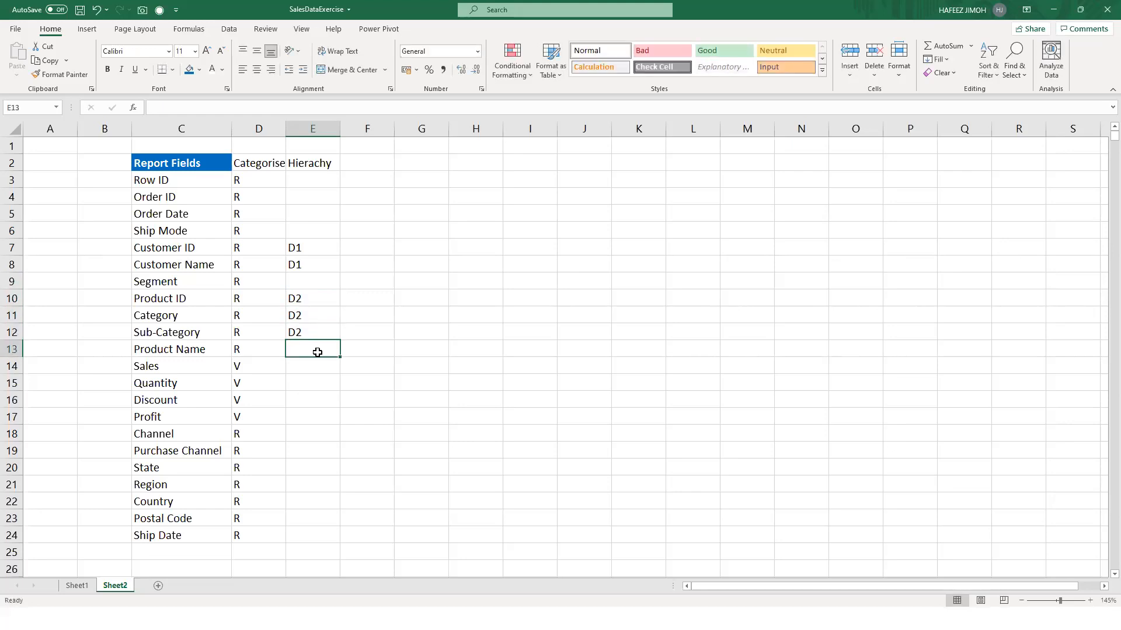
pyautogui.write('D2')
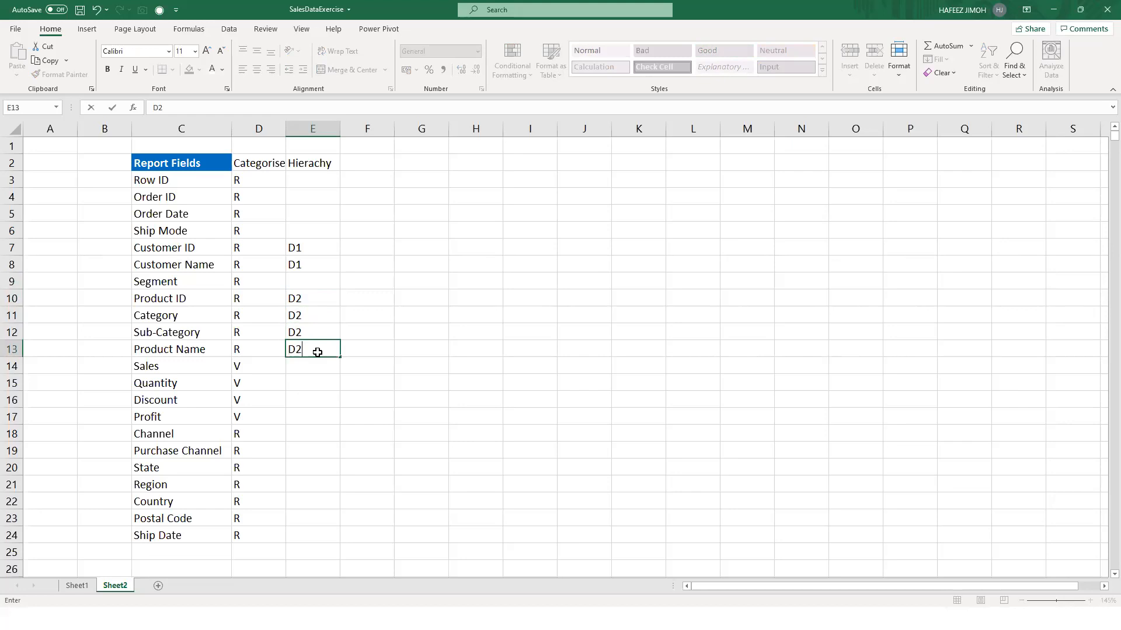
pyautogui.press('Return')
# - Examine the Channel, Purchase Channel and State rows for a further hierarchy group
pyautogui.press('Return')
pyautogui.press('Return')
pyautogui.press('Return')
pyautogui.press('Return')
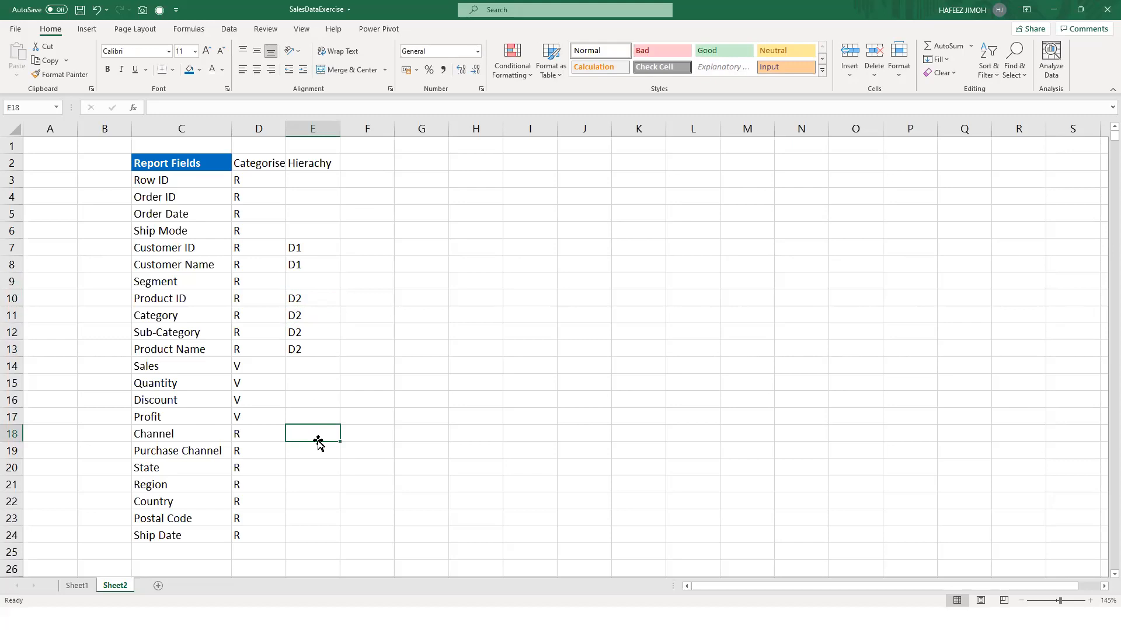
pyautogui.click(343, 259)
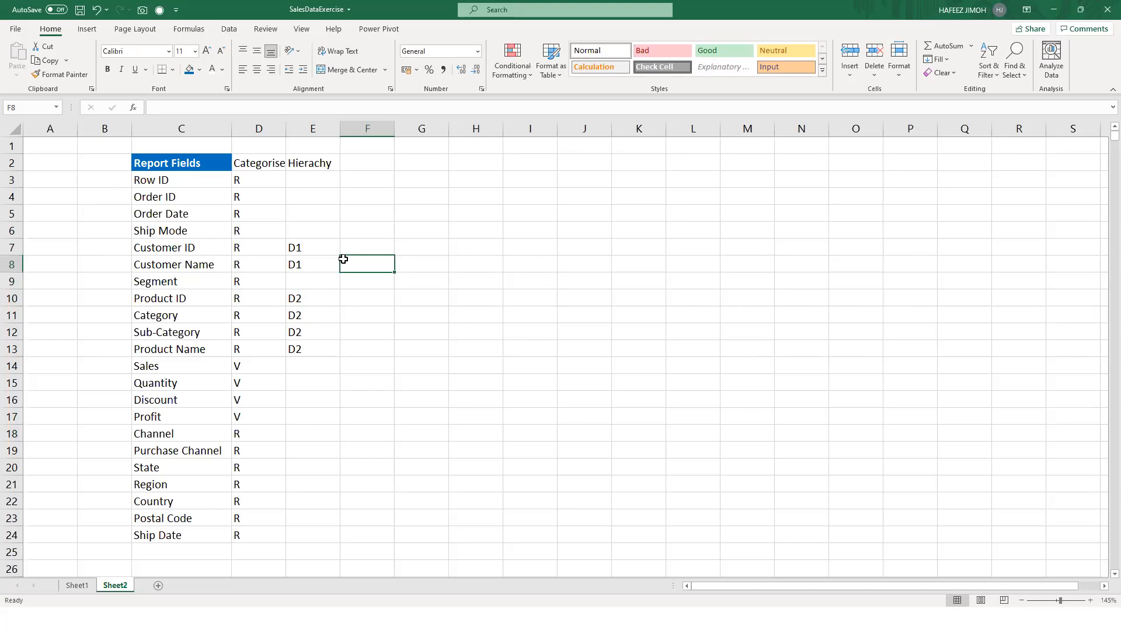
pyautogui.click(318, 444)
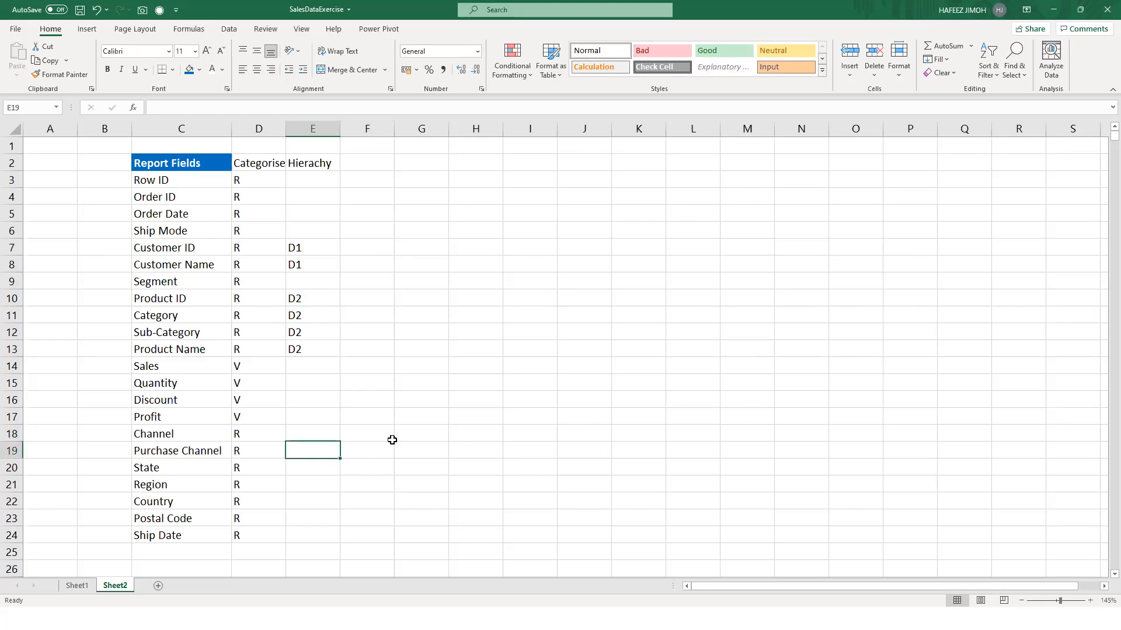
pyautogui.press('Up')
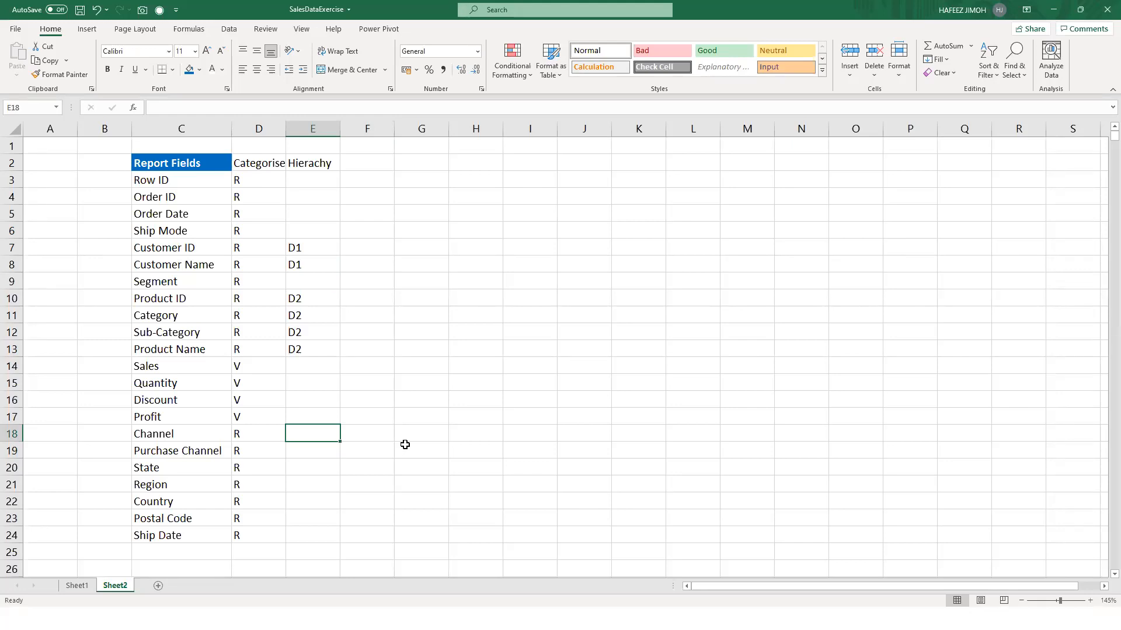
pyautogui.press('Down')
pyautogui.press('Down')
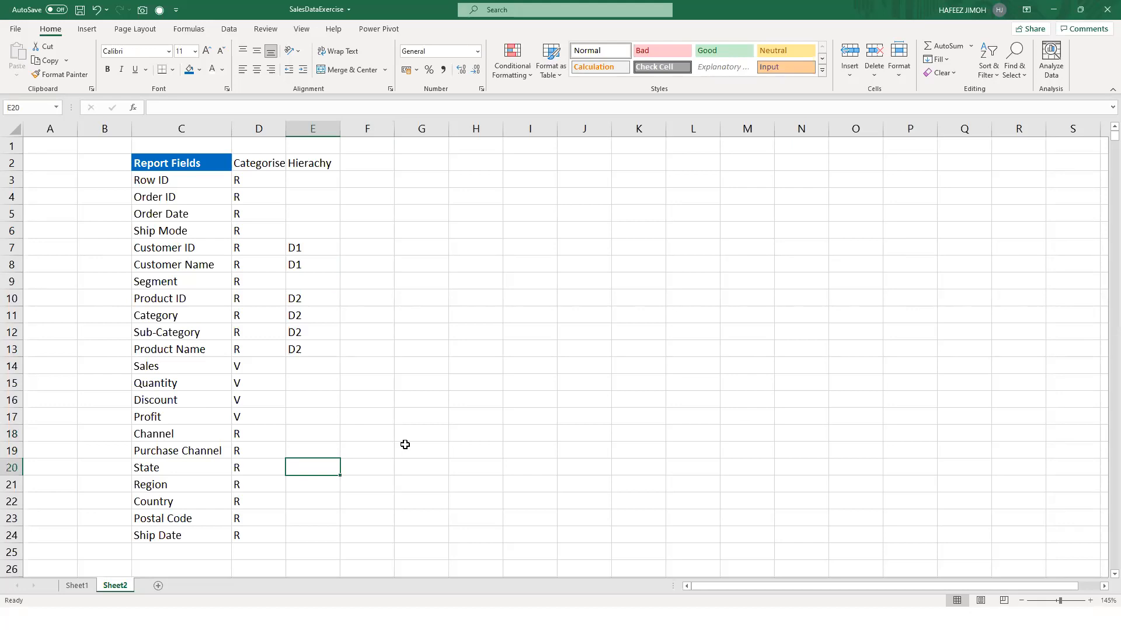
pyautogui.press('Up')
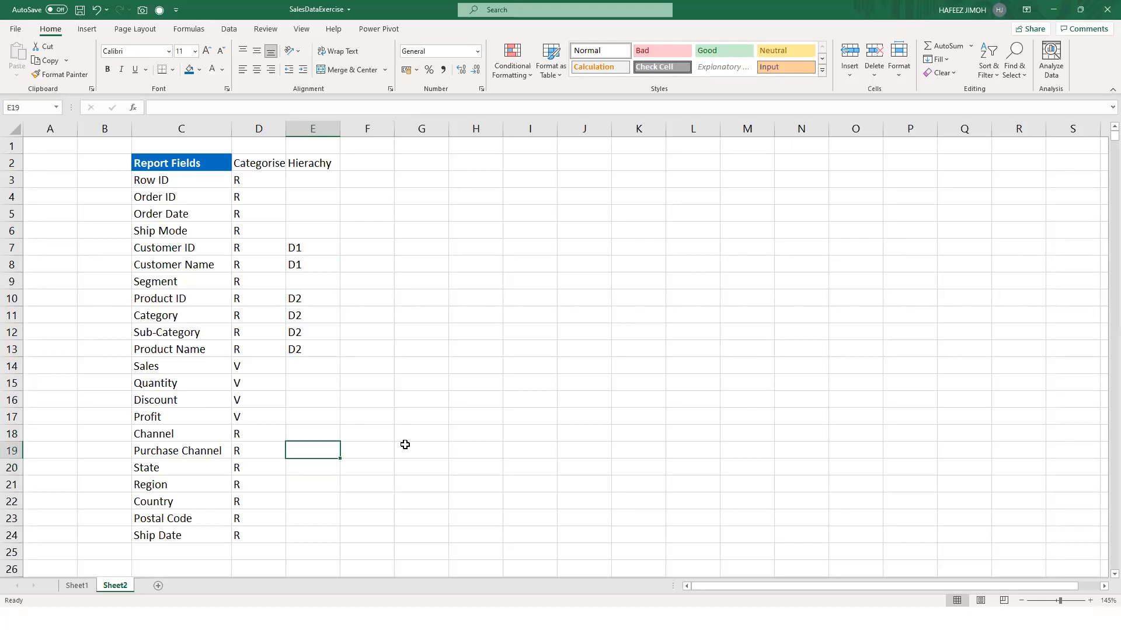
# - Assign hierarchy code D4 to the State field in E20
pyautogui.press('Down')
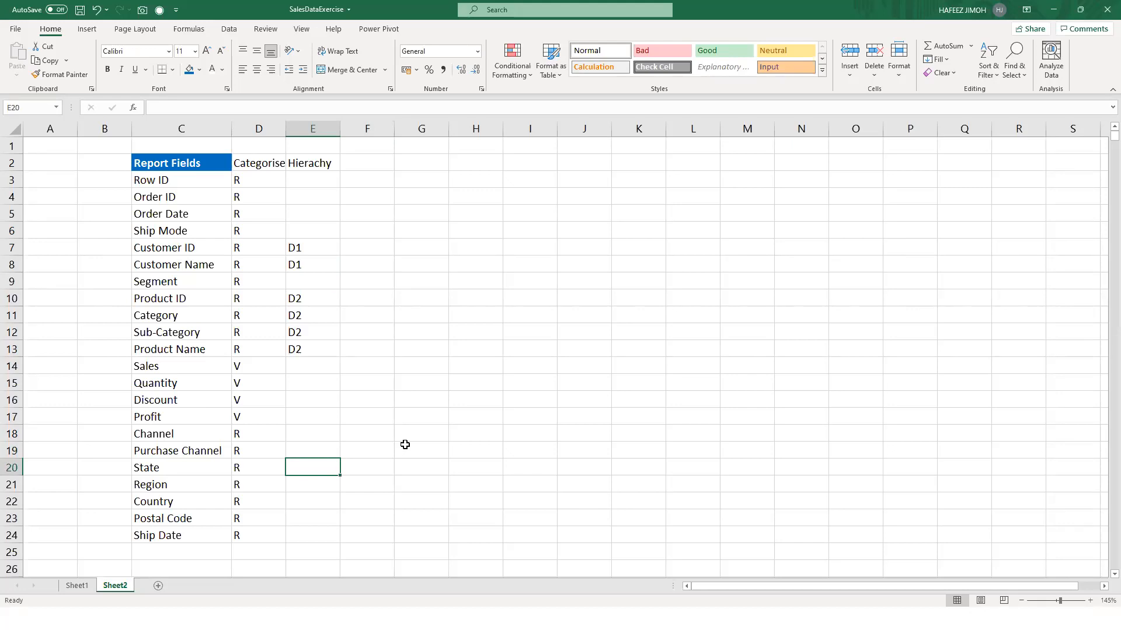
pyautogui.write('D3')
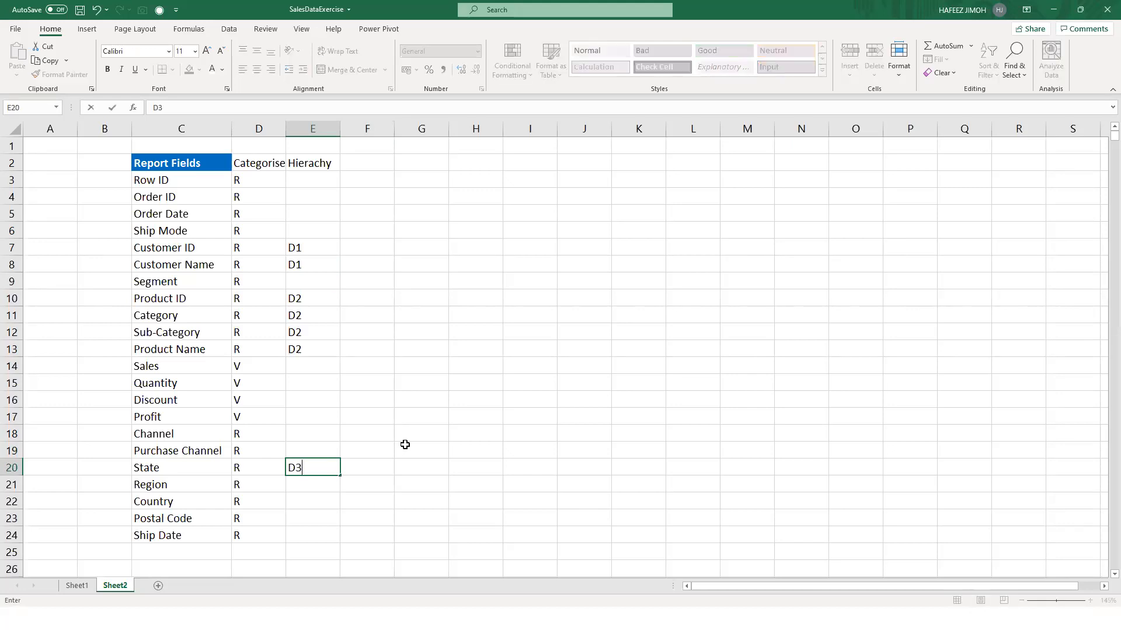
pyautogui.press('BackSpace')
pyautogui.write('4')
pyautogui.press('Return')
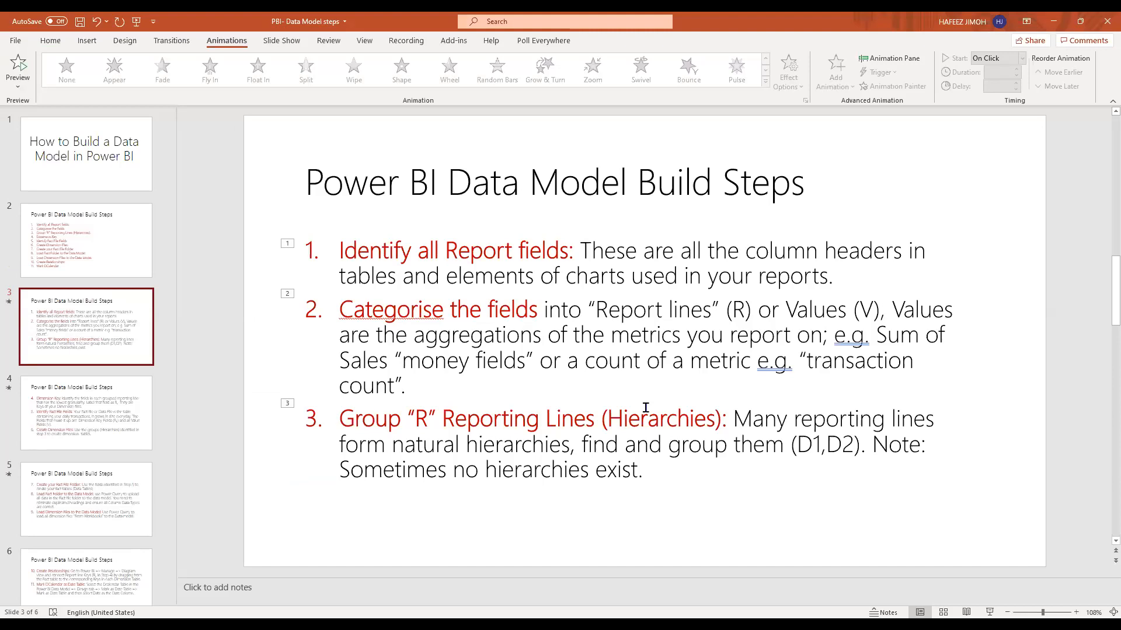
# - Switch to the SalesDataExercise workbook in Excel and select E4:E24 to review the hierarchy codes
pyautogui.hotkey('alt', 'Tab')
pyautogui.moveTo(317, 208); pyautogui.dragTo(321, 555)
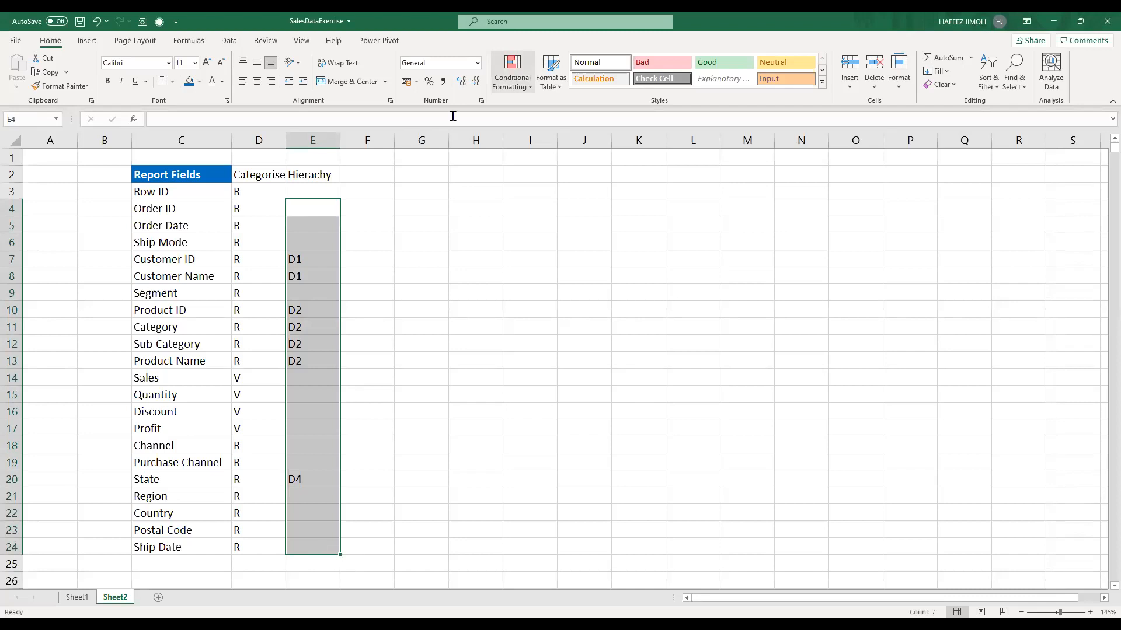
pyautogui.hotkey('alt', 'Tab')
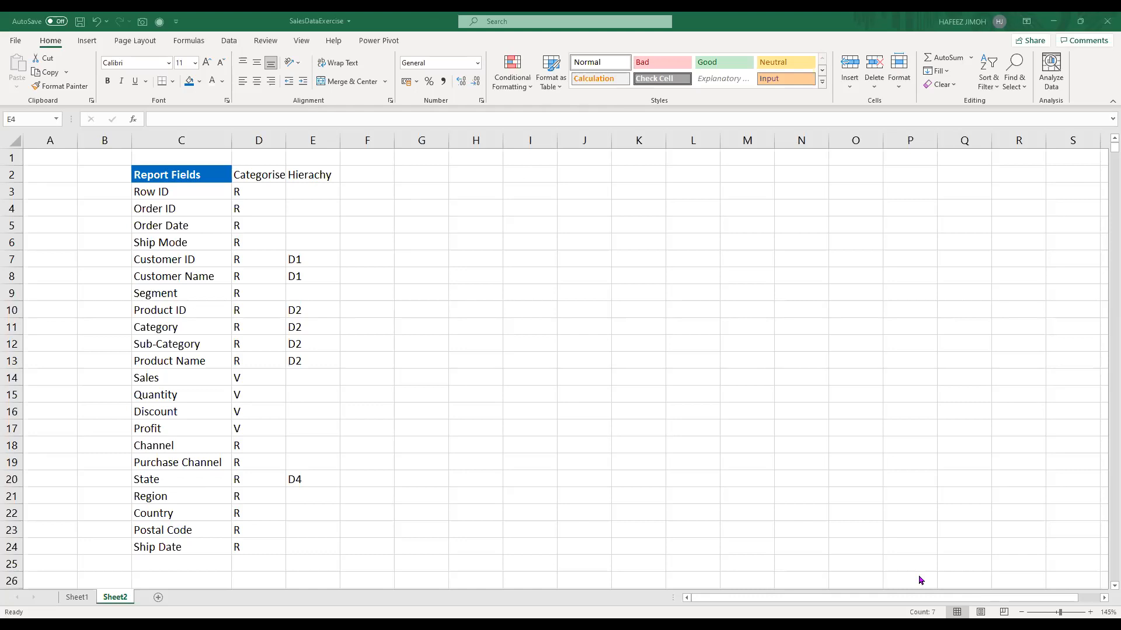
# - Switch to the PBI- Data Model steps presentation in PowerPoint and present slide 4 up to the Dimension Key point
pyautogui.hotkey('alt', 'Tab')
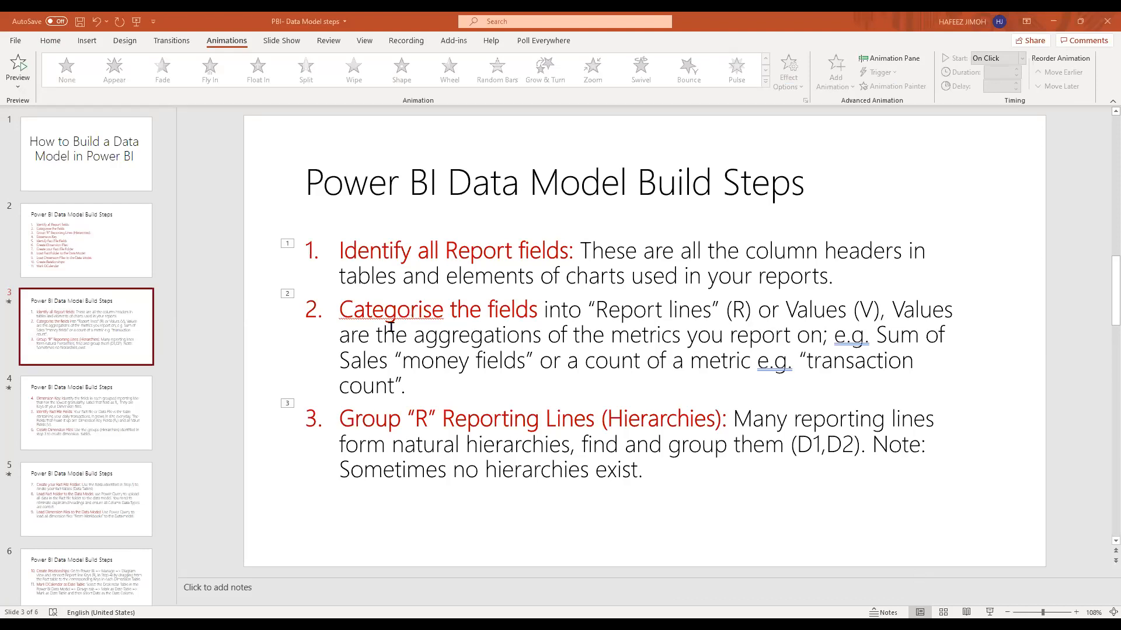
pyautogui.press('Down')
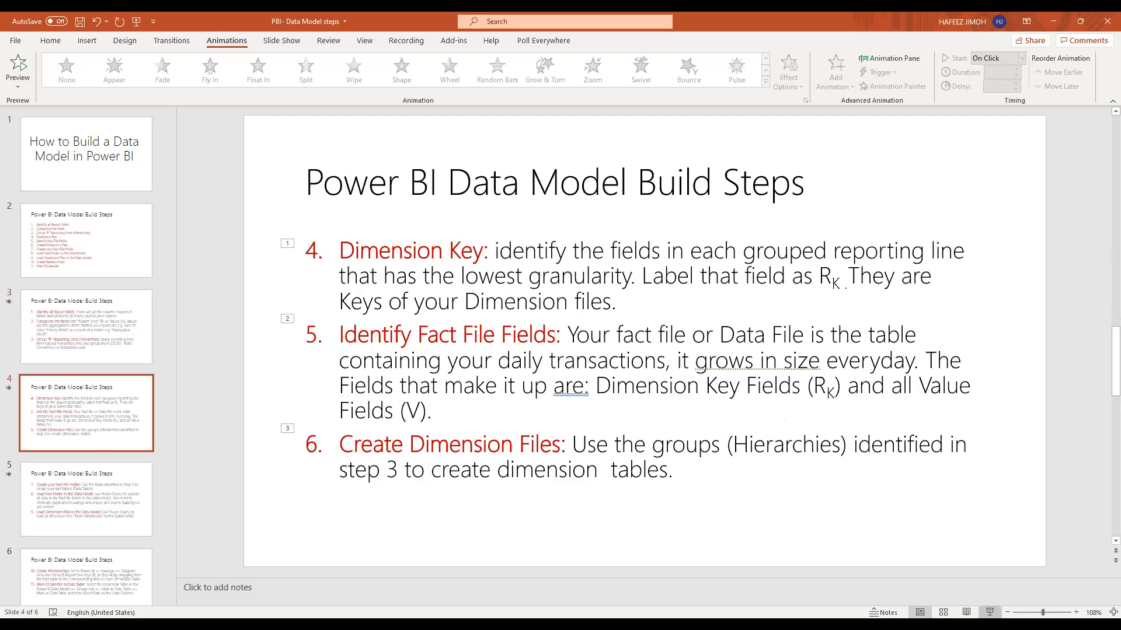
pyautogui.hotkey('shift', 'F5')
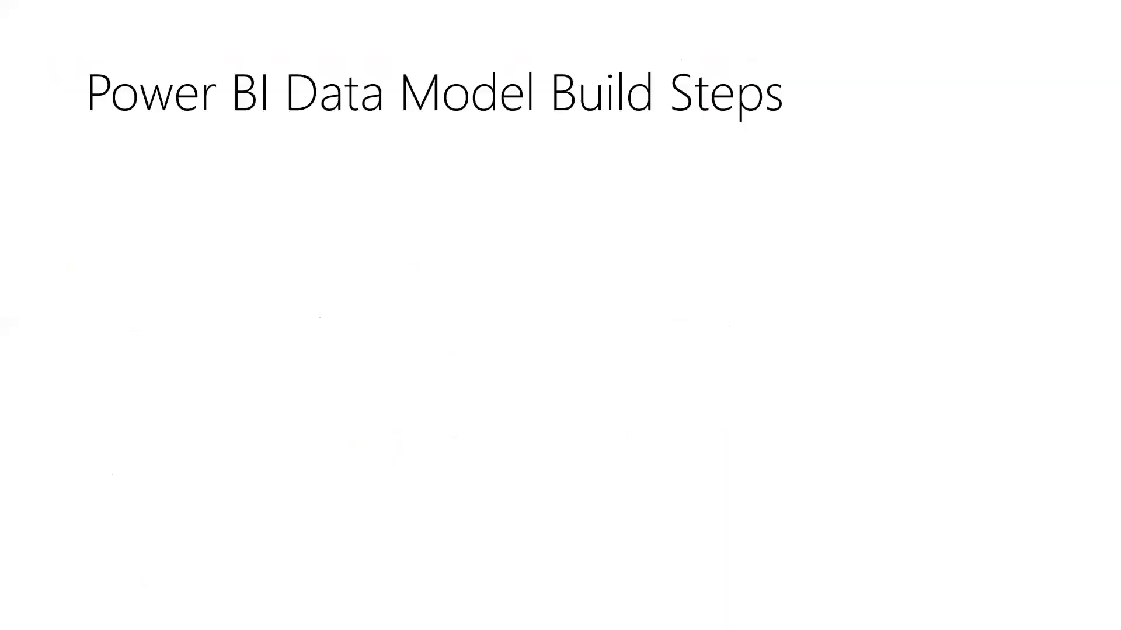
pyautogui.press('Right')
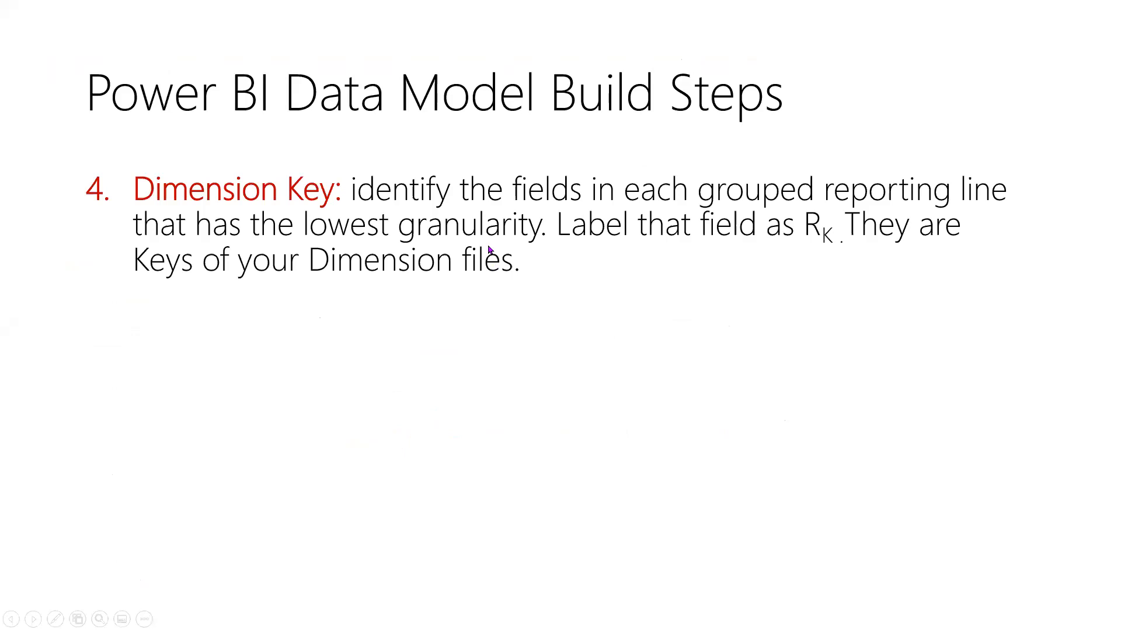
# - Switch to the SalesDataExercise workbook in Excel, add the heading Dimension Key in F2 and fit column F to its text
pyautogui.hotkey('alt', 'Tab')
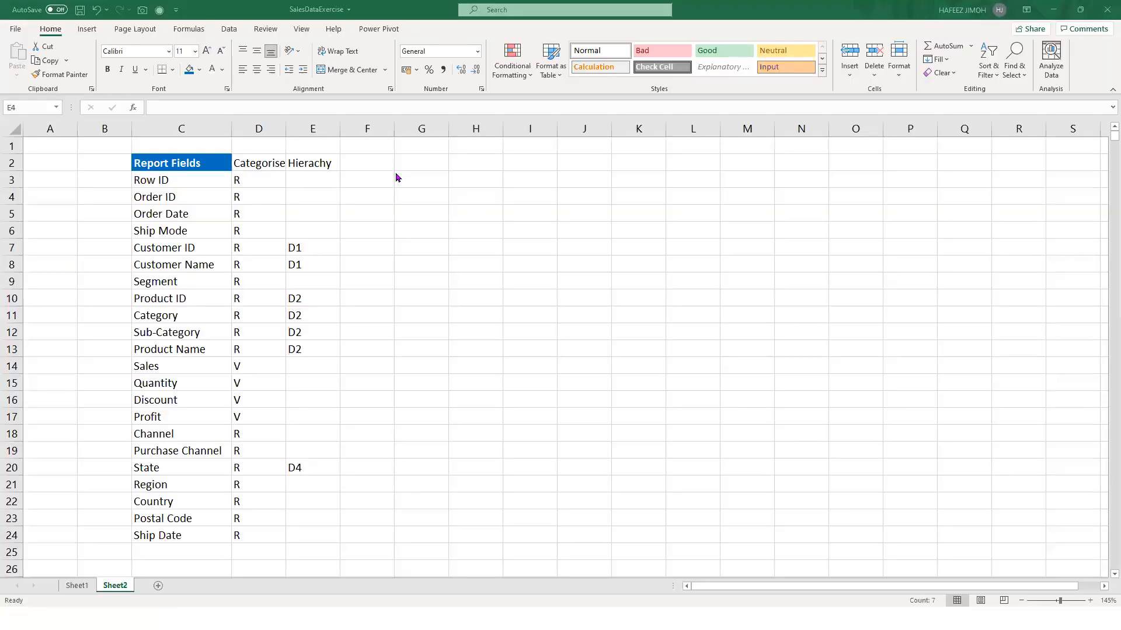
pyautogui.click(377, 165)
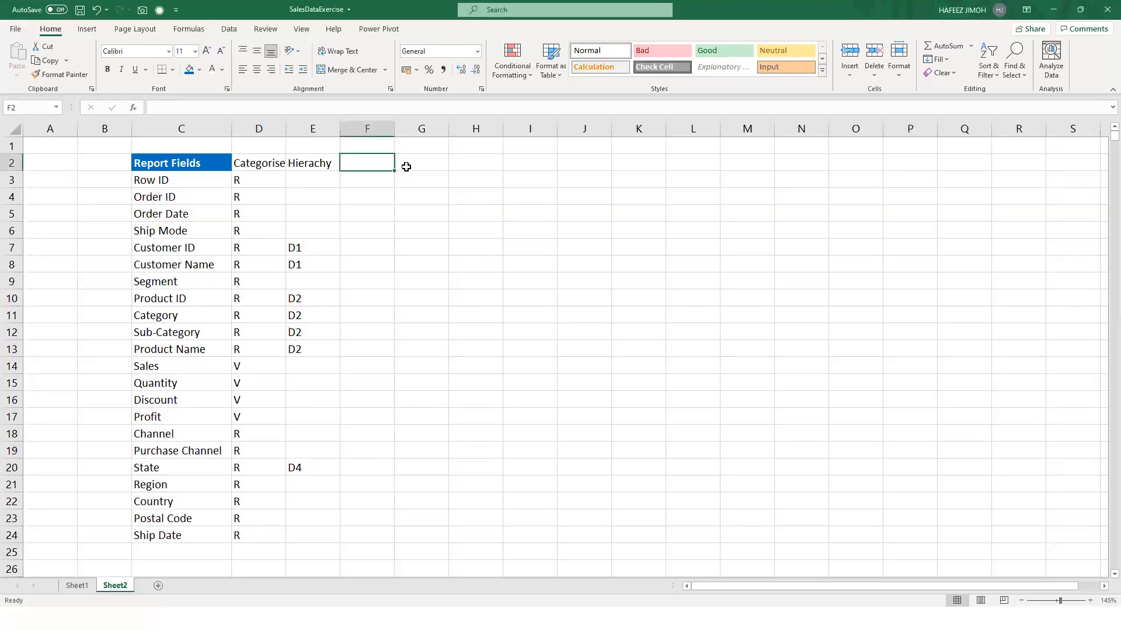
pyautogui.write('Dimension K')
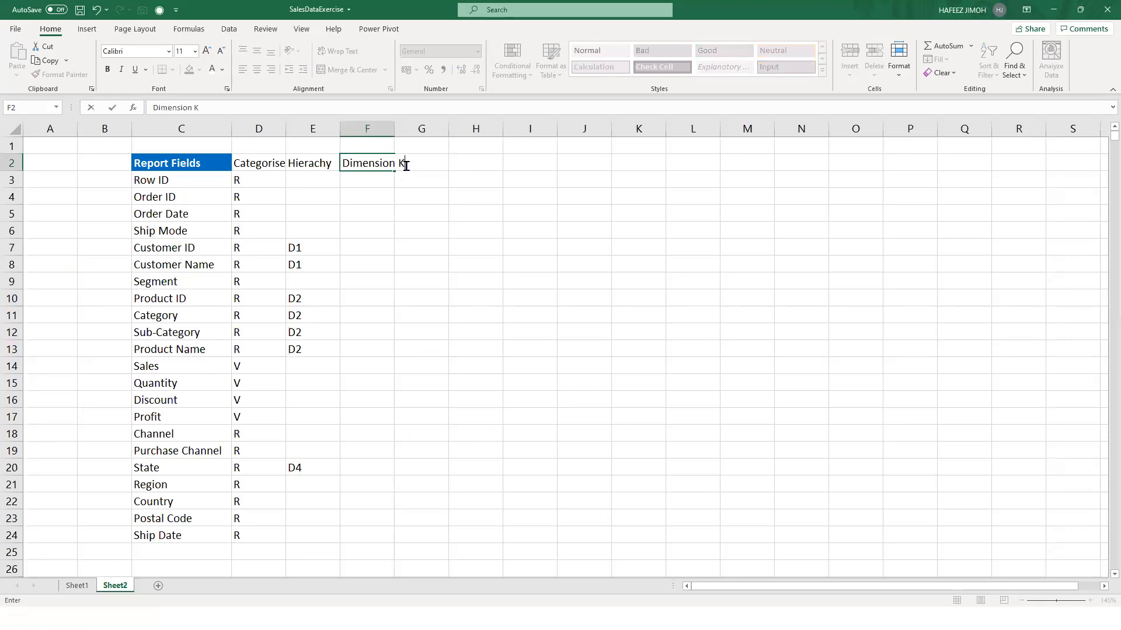
pyautogui.write('ey')
pyautogui.moveTo(321, 254); pyautogui.dragTo(321, 261)
pyautogui.moveTo(311, 300); pyautogui.dragTo(343, 353)
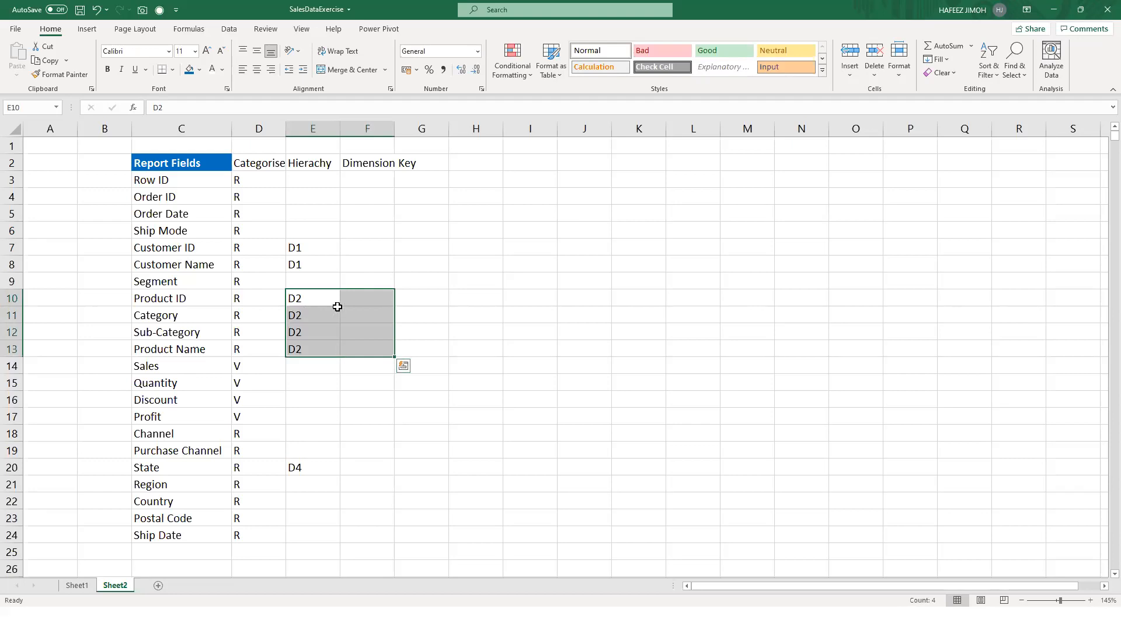
pyautogui.doubleClick(396, 130)
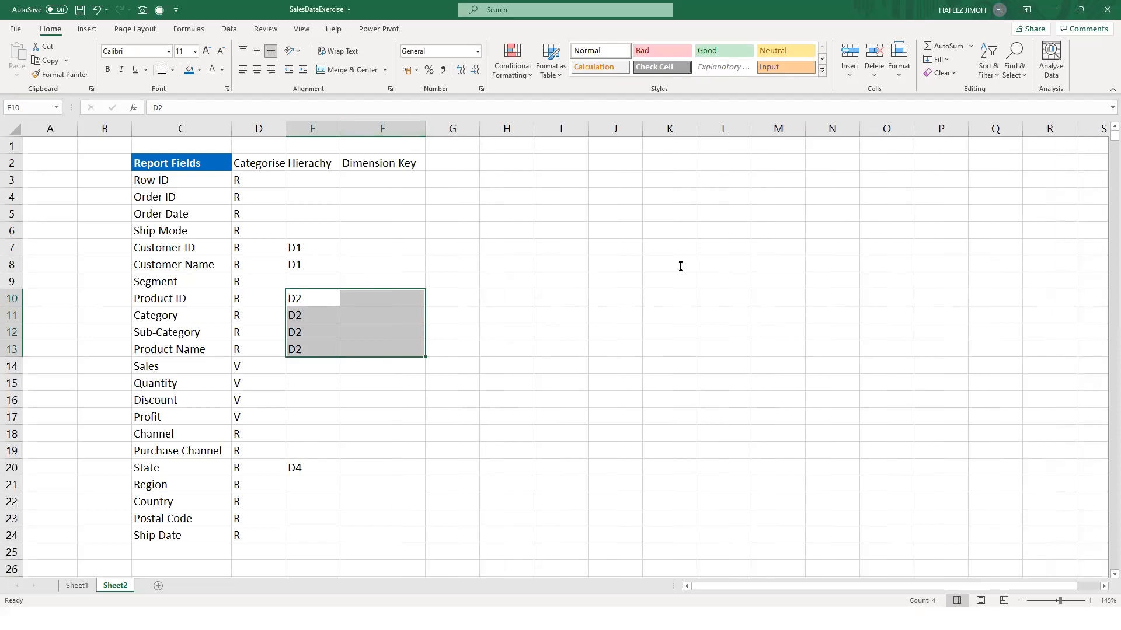
# - Annotate the screen beside the field table with the text Lowest granularity
pyautogui.click(707, 260)
pyautogui.write('Lowe')
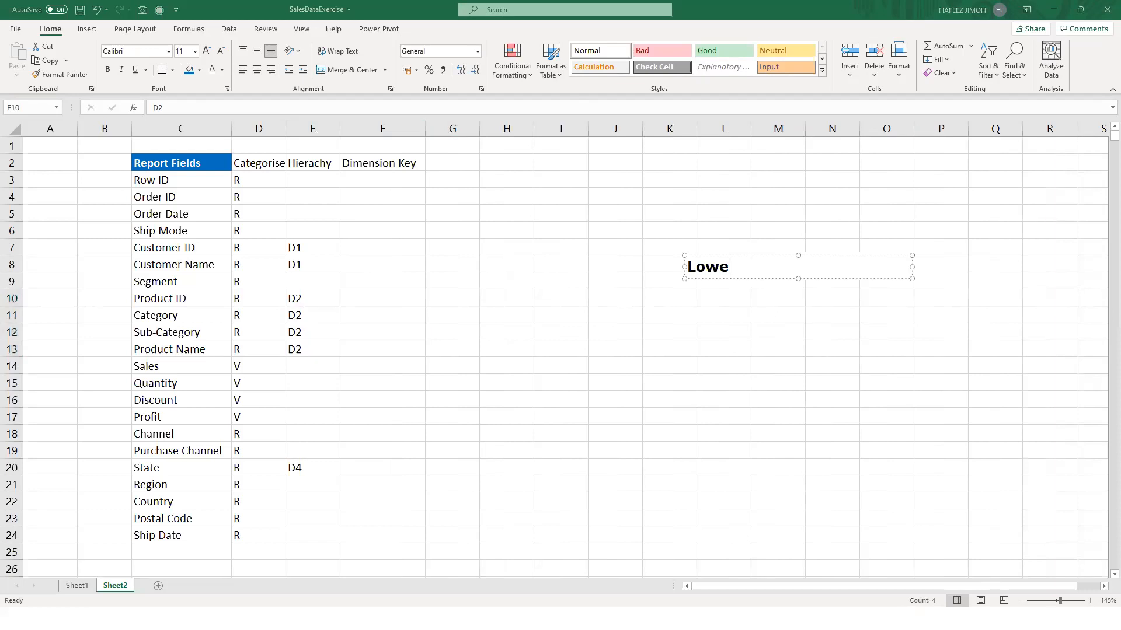
pyautogui.write('st granularity')
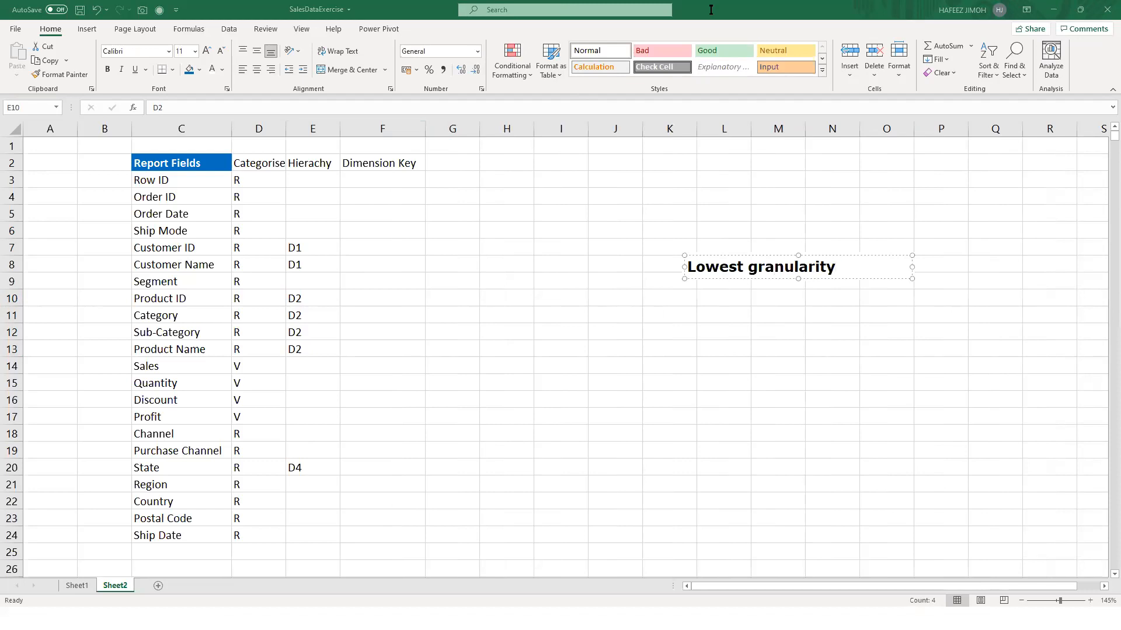
pyautogui.click(379, 305)
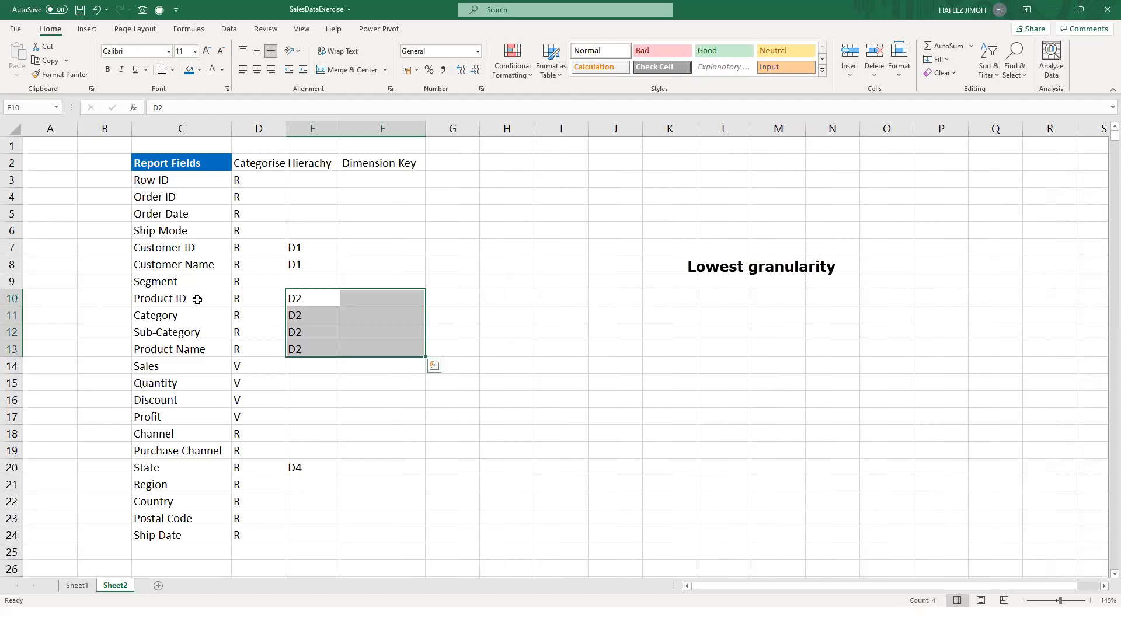
# - Label Product ID as the dimension key of the D2 group with Rk in F10
pyautogui.moveTo(201, 304); pyautogui.dragTo(210, 323)
pyautogui.moveTo(323, 349); pyautogui.dragTo(324, 349)
pyautogui.scroll(1, 329, 347)
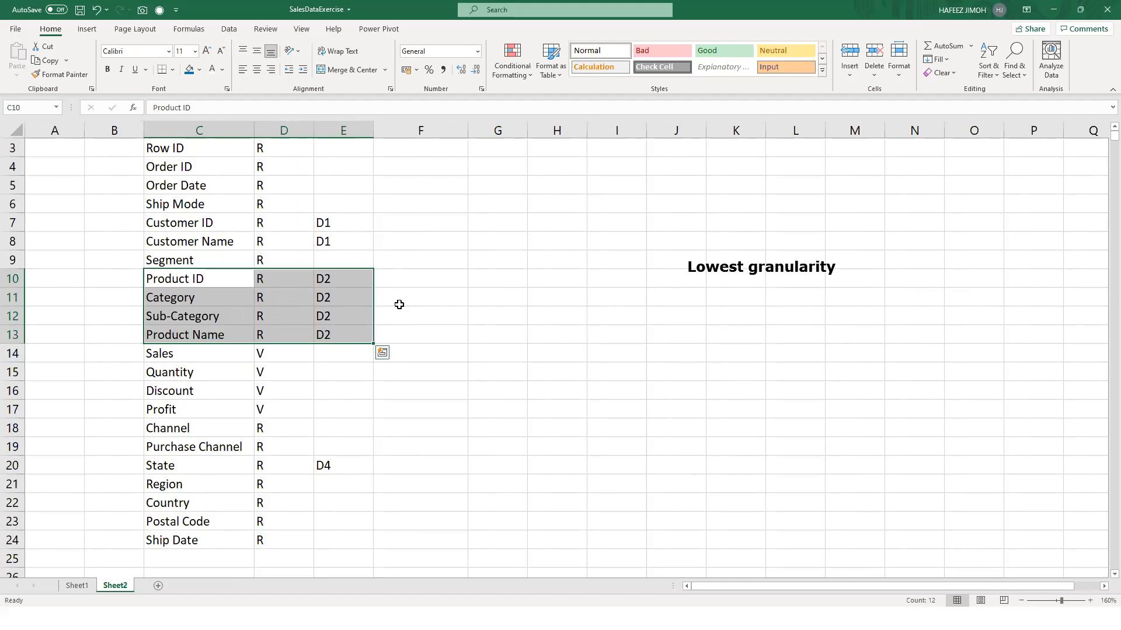
pyautogui.click(458, 285)
pyautogui.keyDown('ctrl'); pyautogui.scroll(1, 456, 286); pyautogui.keyUp('ctrl')
pyautogui.write('Rk')
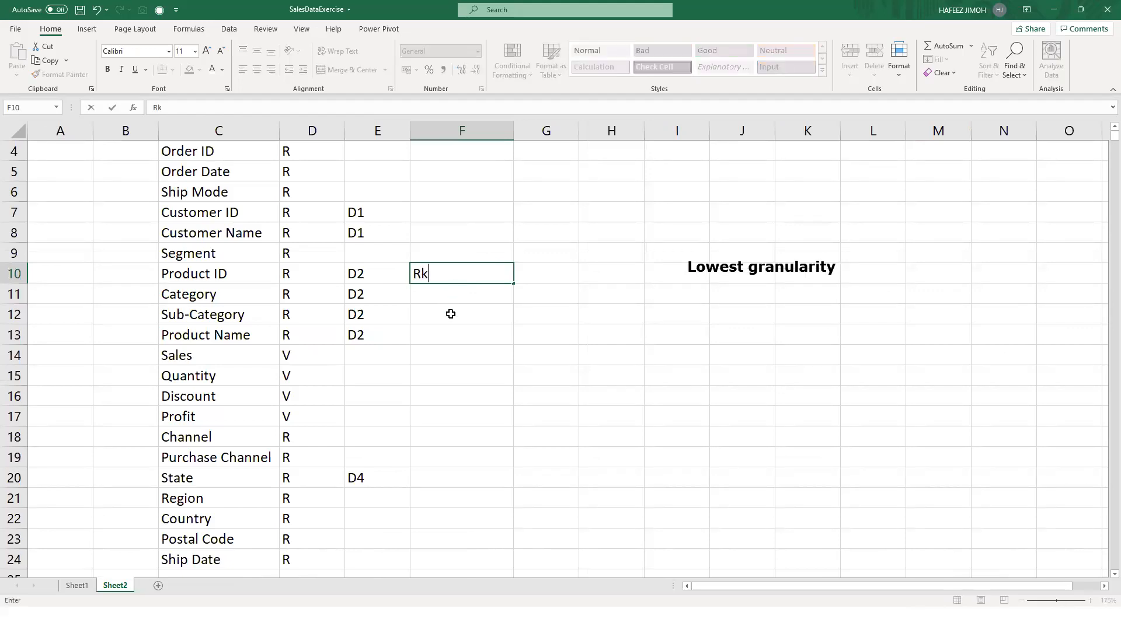
pyautogui.click(441, 307)
pyautogui.moveTo(385, 266); pyautogui.dragTo(385, 335)
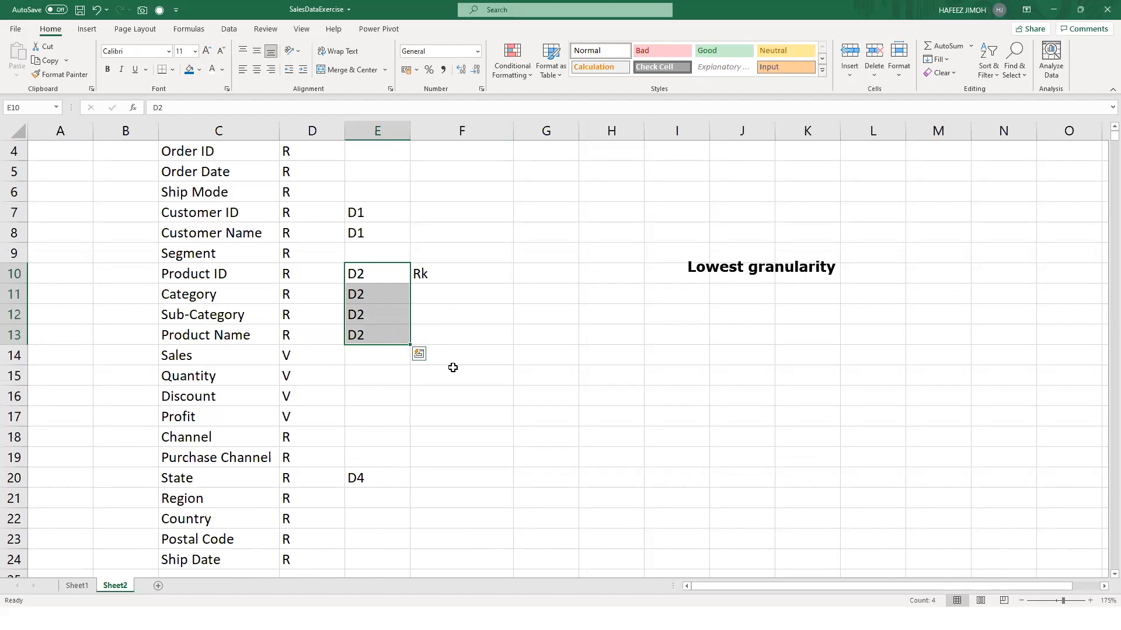
pyautogui.click(463, 278)
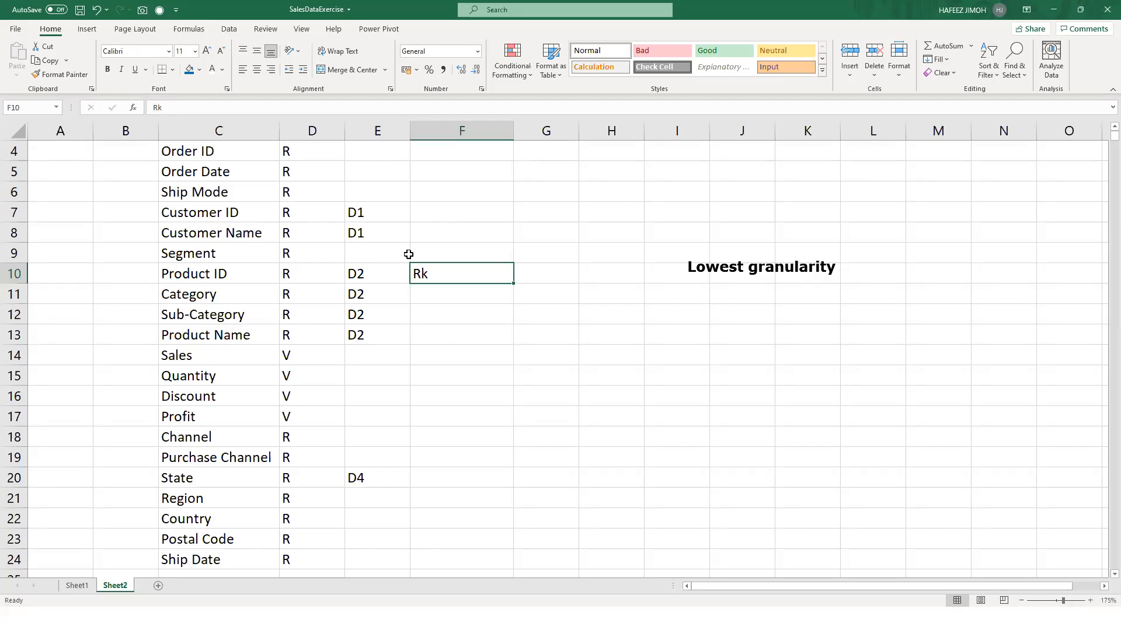
pyautogui.scroll(-1, 393, 286)
pyautogui.scroll(-1, 392, 198)
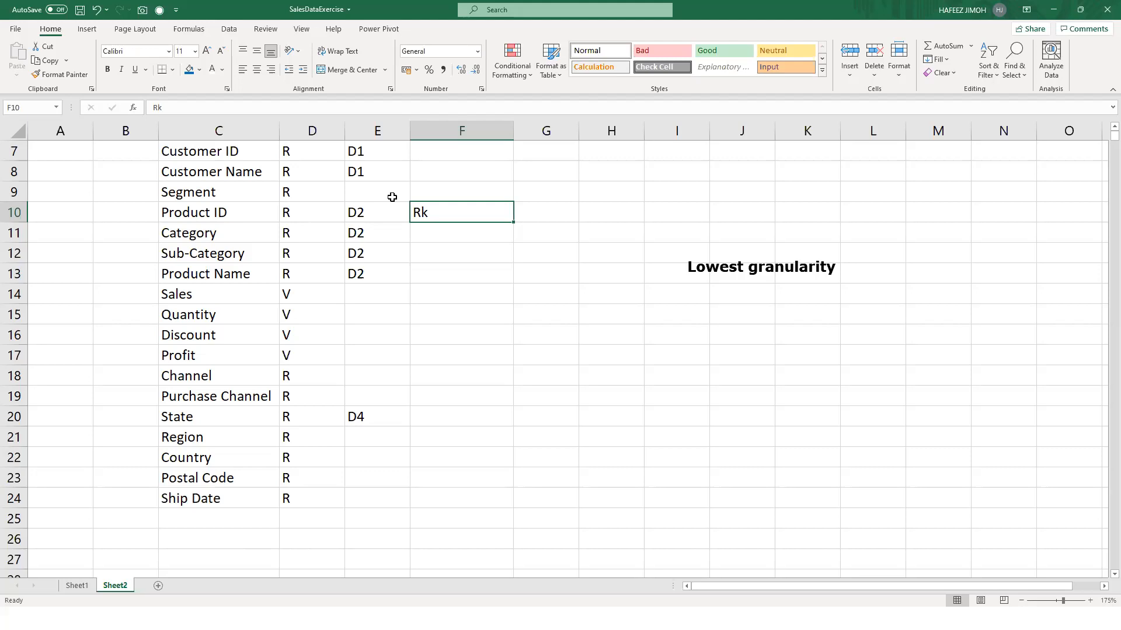
pyautogui.press('alt')
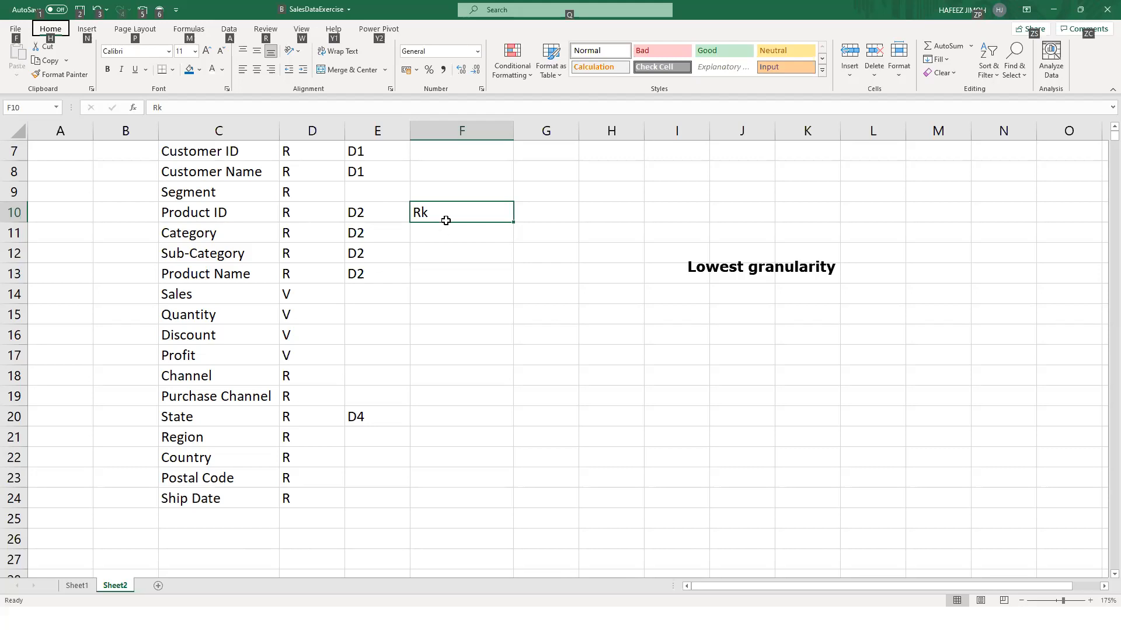
pyautogui.press('Escape')
pyautogui.press('Up')
pyautogui.write('`')
pyautogui.press('BackSpace')
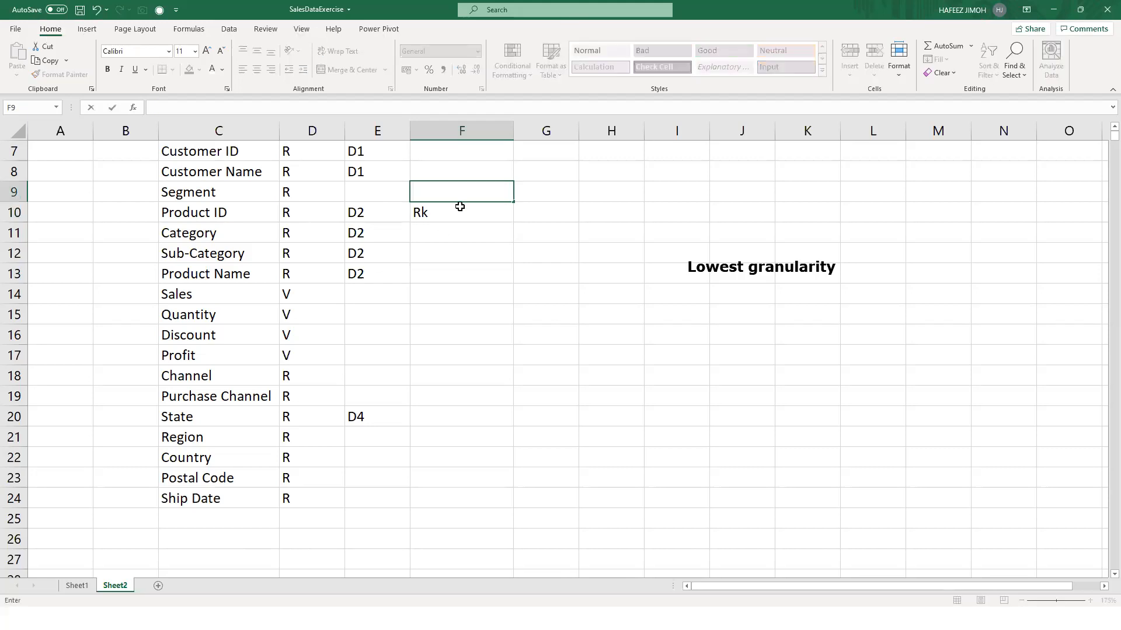
pyautogui.press('Up')
pyautogui.press('Up')
pyautogui.press('Up')
pyautogui.press('Up')
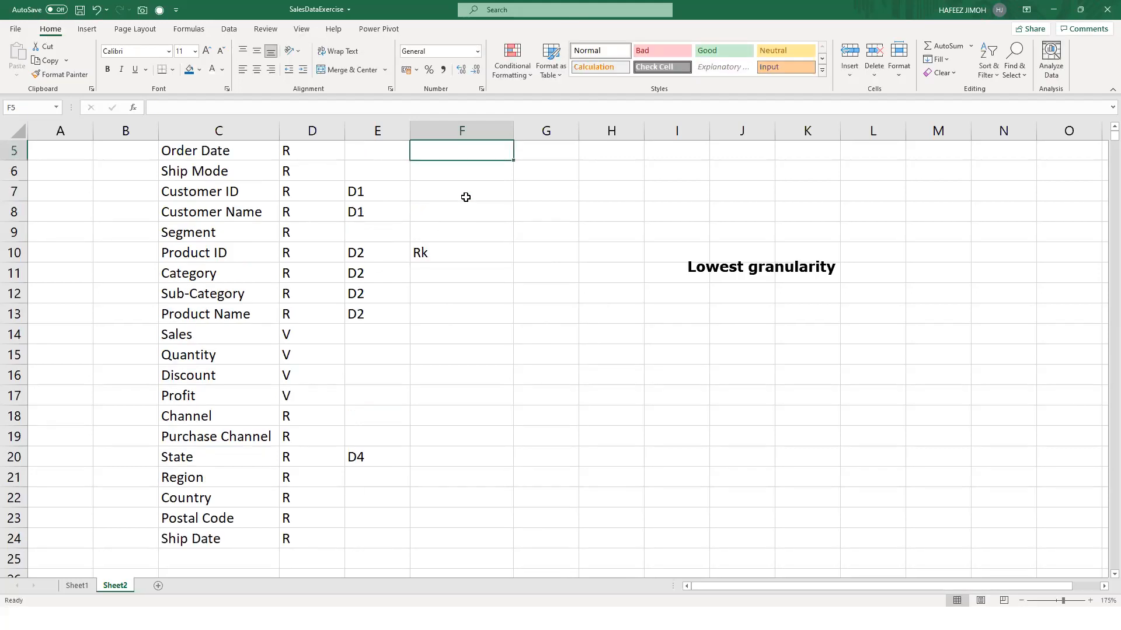
pyautogui.keyDown('ctrl'); pyautogui.scroll(-2, 401, 282); pyautogui.keyUp('ctrl')
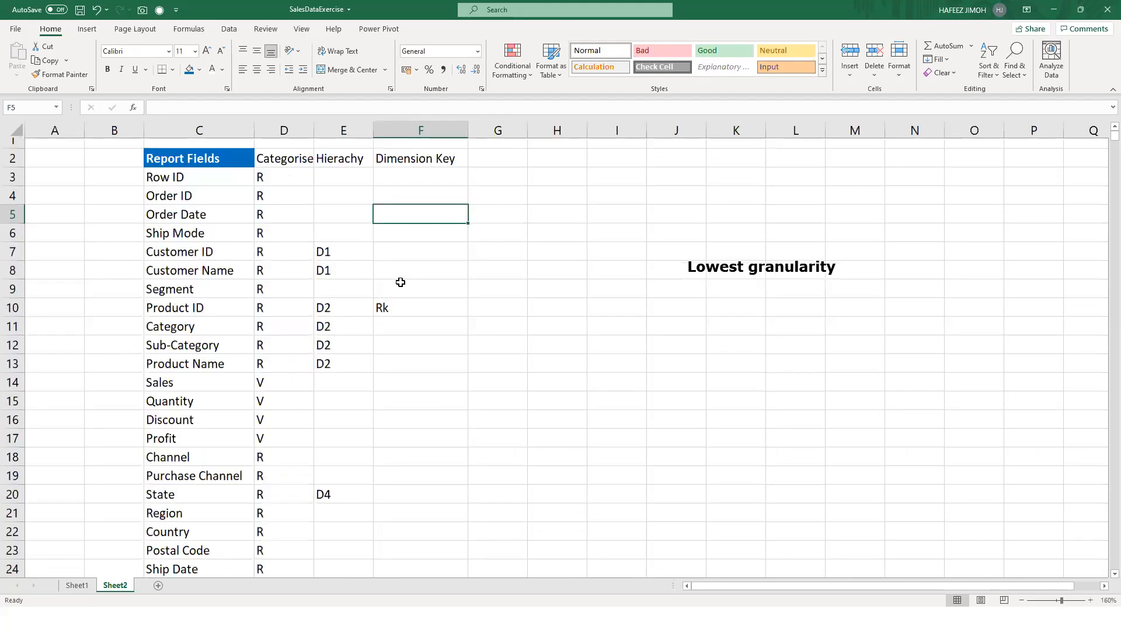
pyautogui.keyDown('ctrl'); pyautogui.scroll(1, 397, 284); pyautogui.keyUp('ctrl')
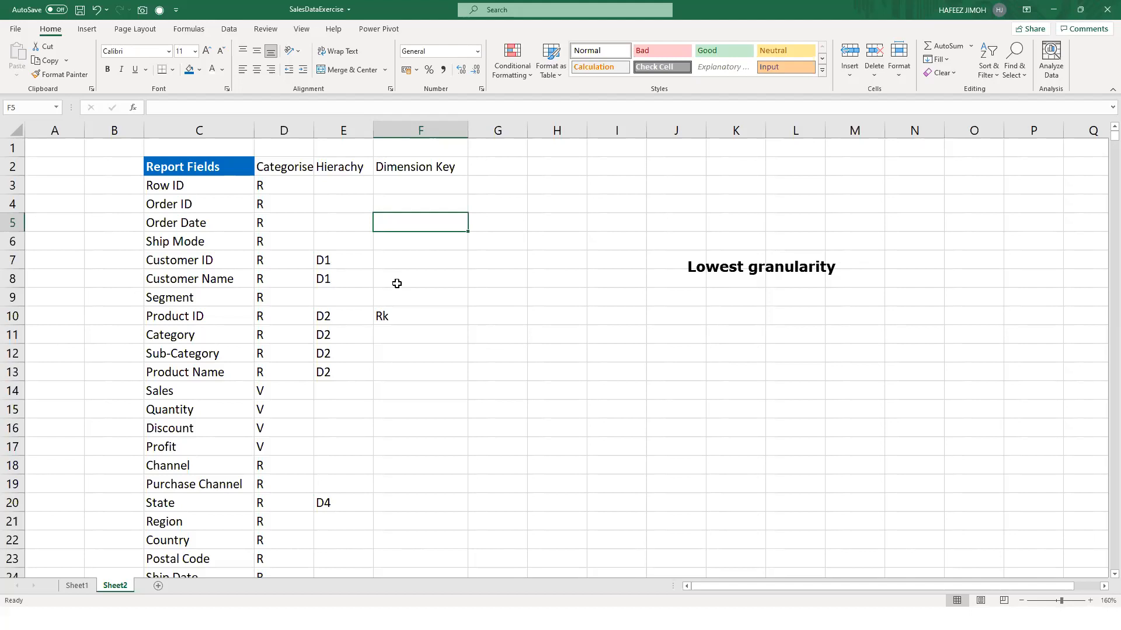
pyautogui.click(473, 3)
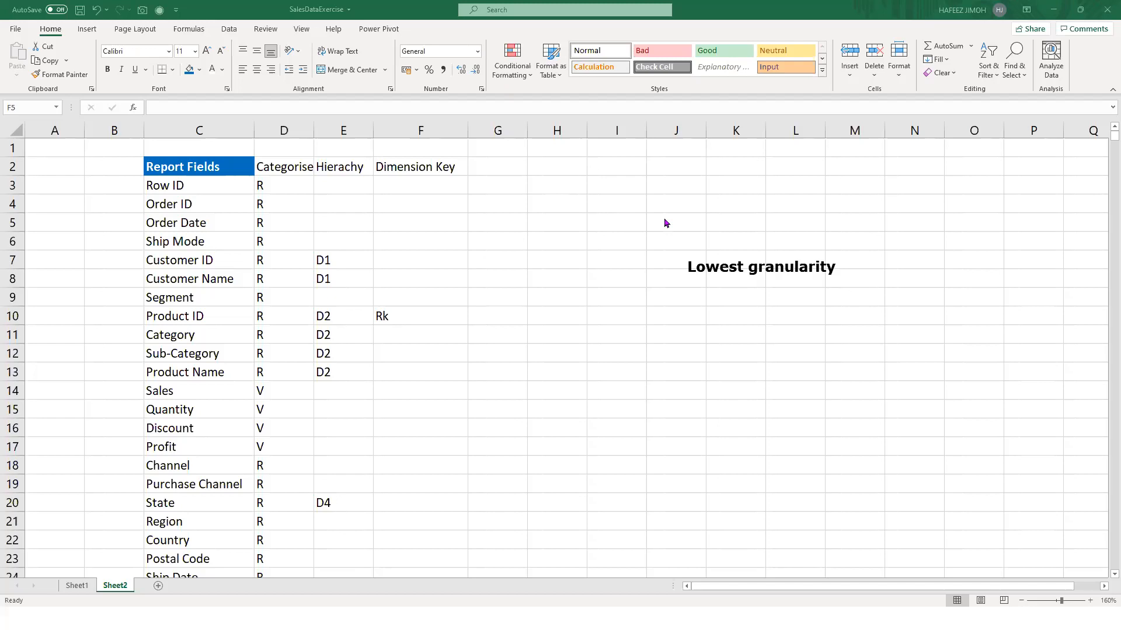
pyautogui.click(504, 182)
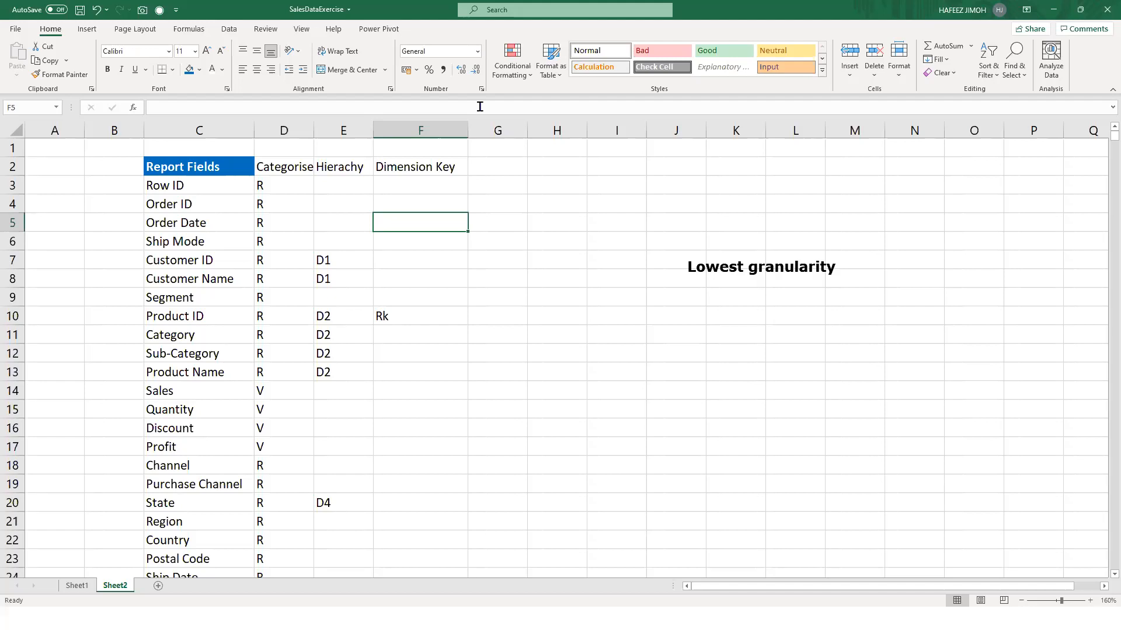
pyautogui.click(590, 155)
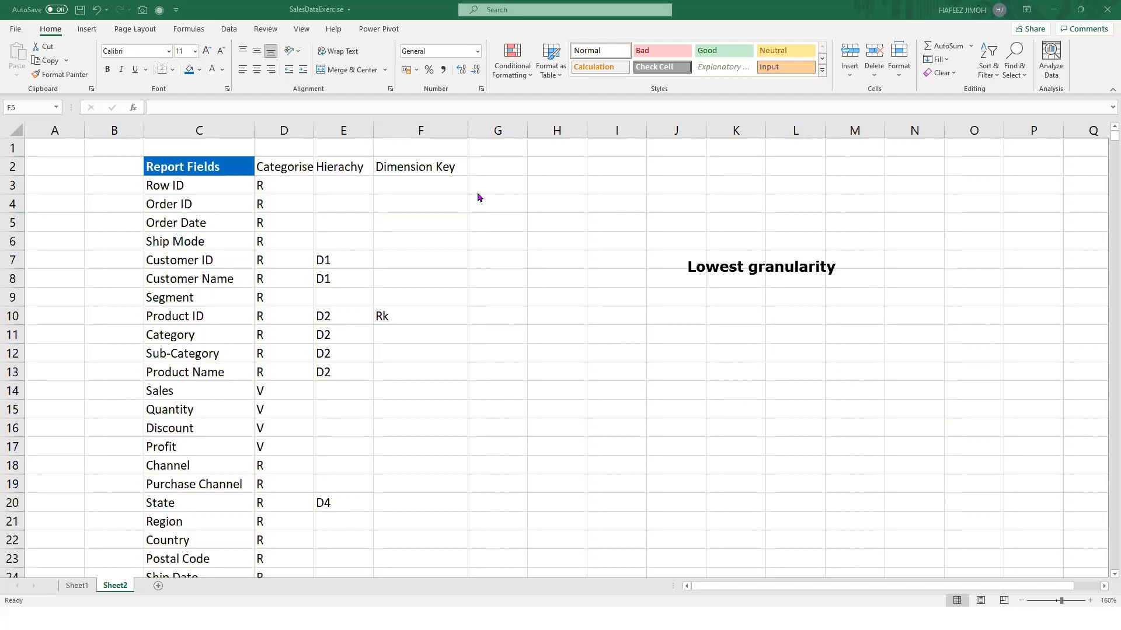
# - Switch to the presentation in PowerPoint and reveal point 5, Identify Fact File Fields
pyautogui.click(460, 299)
pyautogui.hotkey('alt', 'Tab')
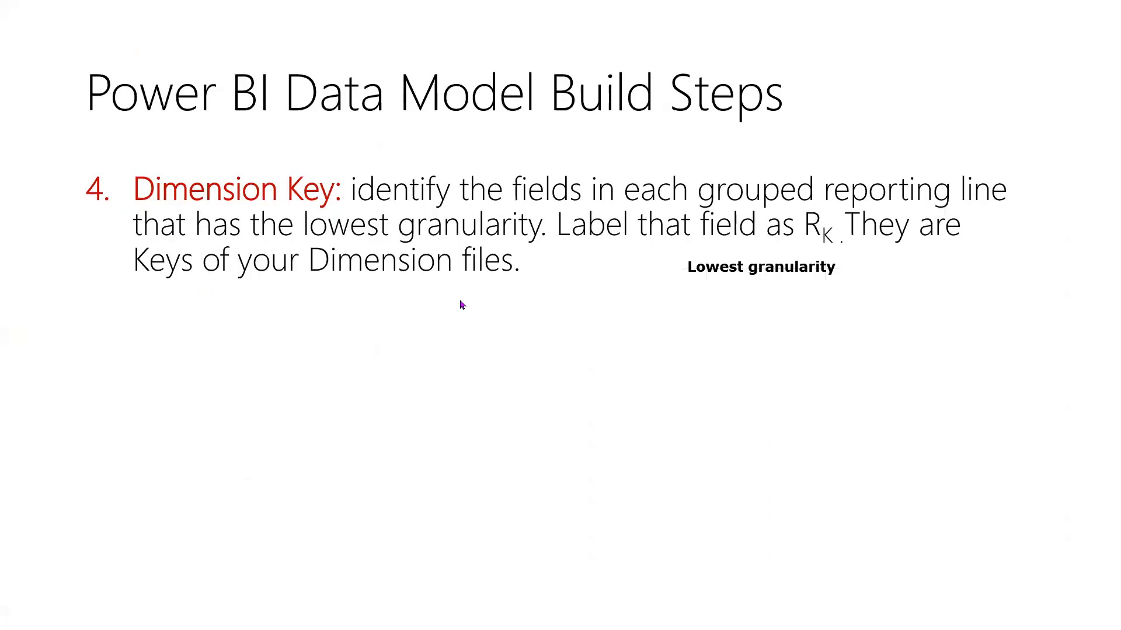
pyautogui.click(810, 176)
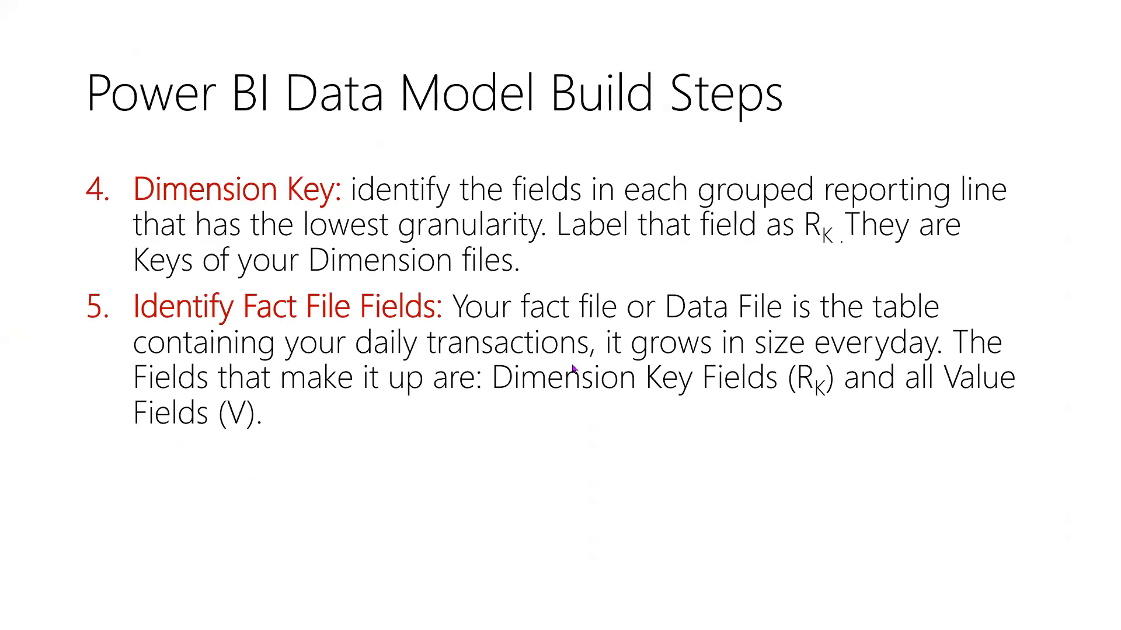
# - Switch back to the SalesDataExercise workbook in Excel and review the value fields in D14:D17 and the hierarchy code in E7
pyautogui.hotkey('alt', 'Tab')
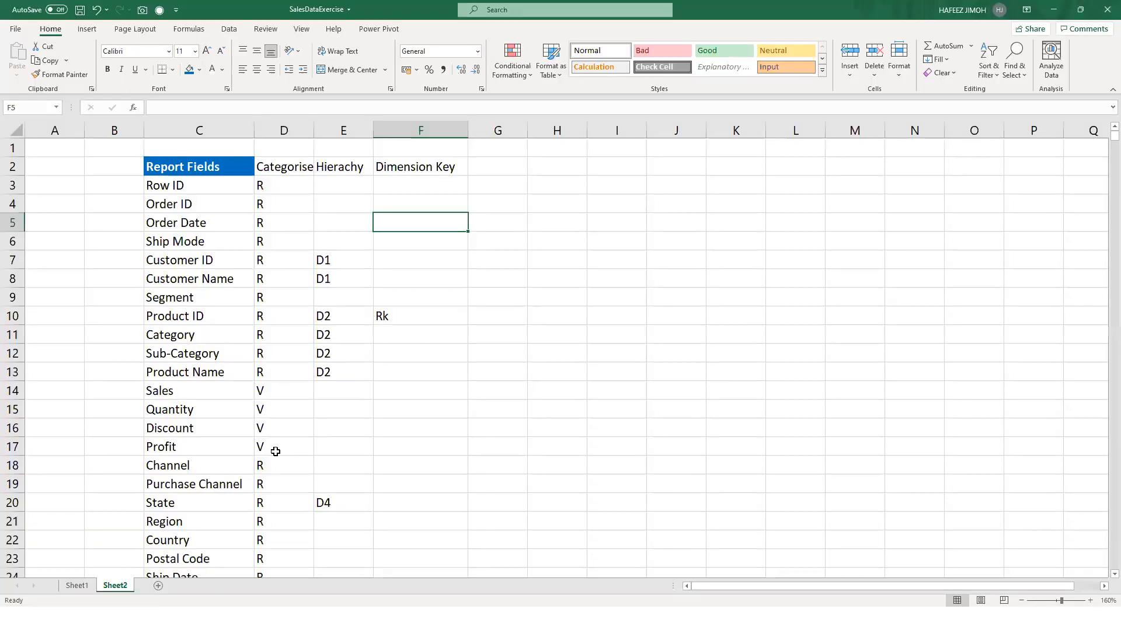
pyautogui.click(302, 386)
pyautogui.hotkey('shift', 'Down')
pyautogui.hotkey('shift', 'Down')
pyautogui.hotkey('shift', 'Down')
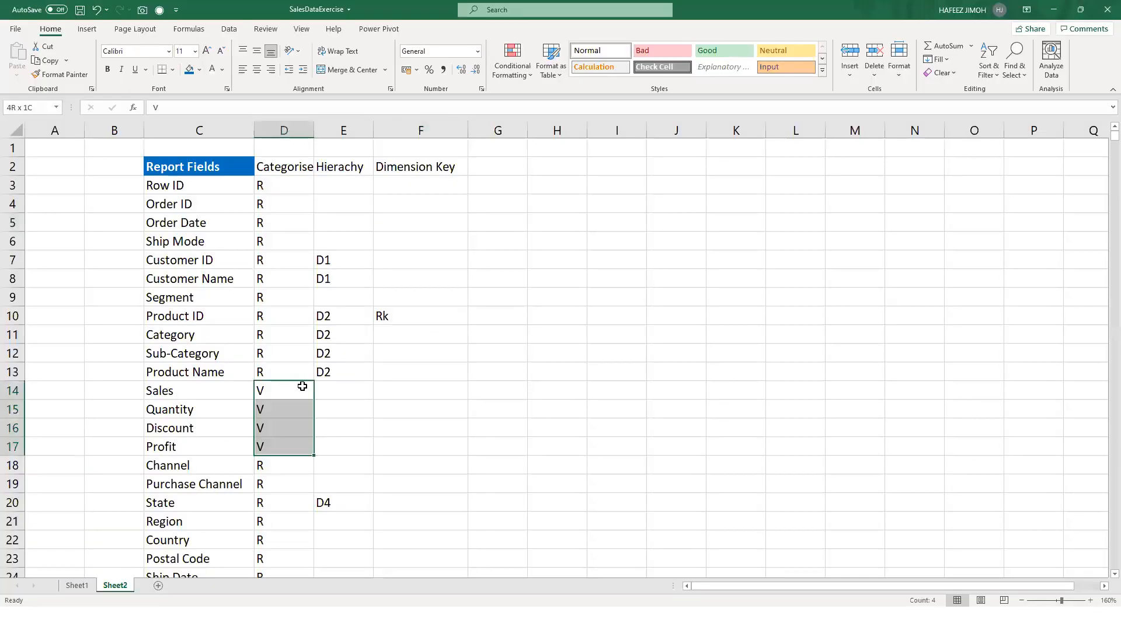
pyautogui.click(330, 262)
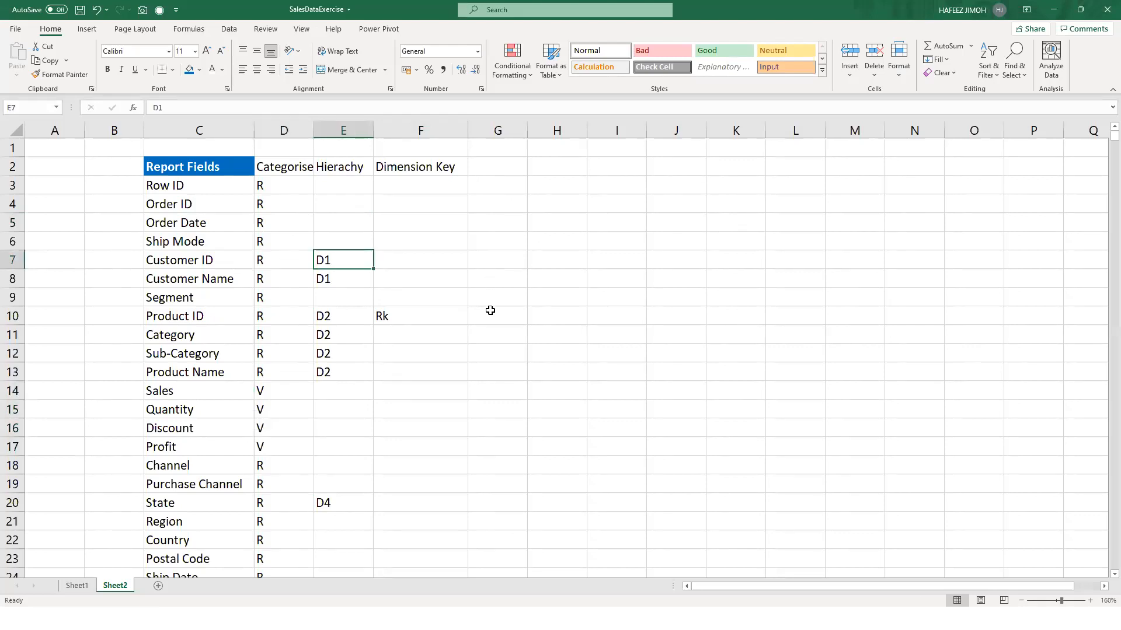
# - Add the heading Fact in G2 beside the Dimension Key column
pyautogui.click(523, 315)
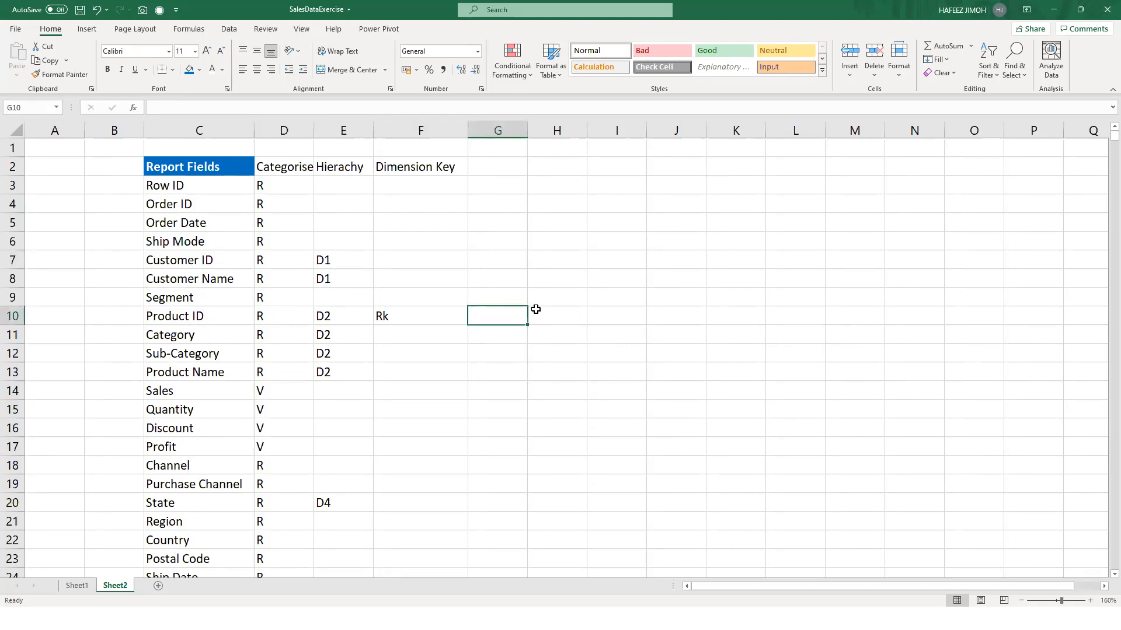
pyautogui.press('Up')
pyautogui.press('Up')
pyautogui.press('Up')
pyautogui.press('Up')
pyautogui.press('Up')
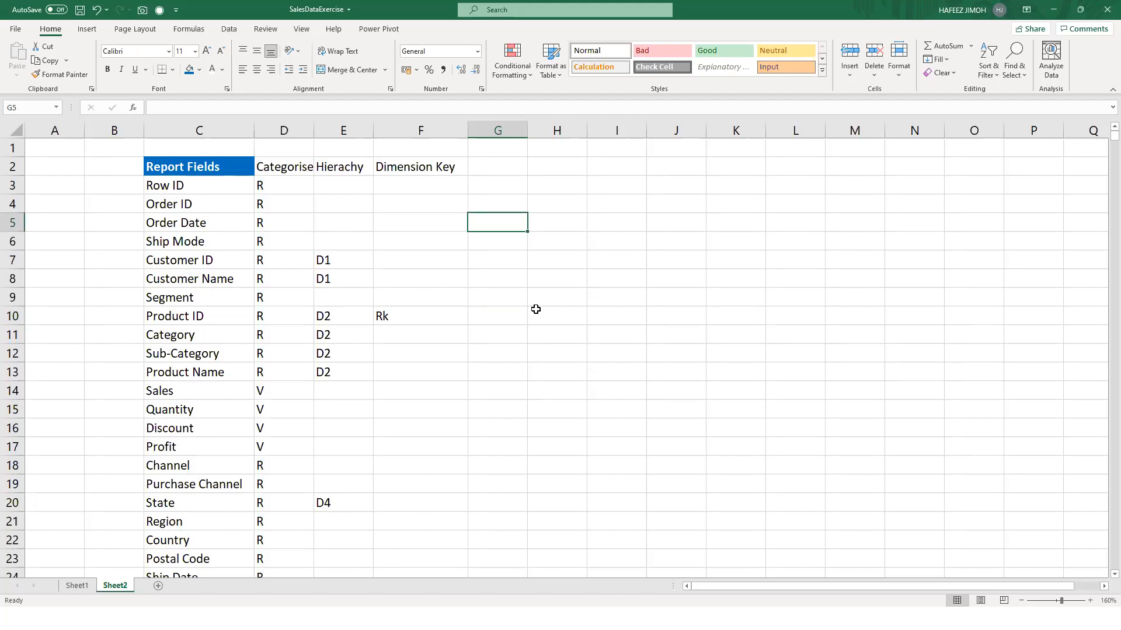
pyautogui.press('Up')
pyautogui.press('Up')
pyautogui.press('Up')
pyautogui.write('Fact')
pyautogui.press('Return')
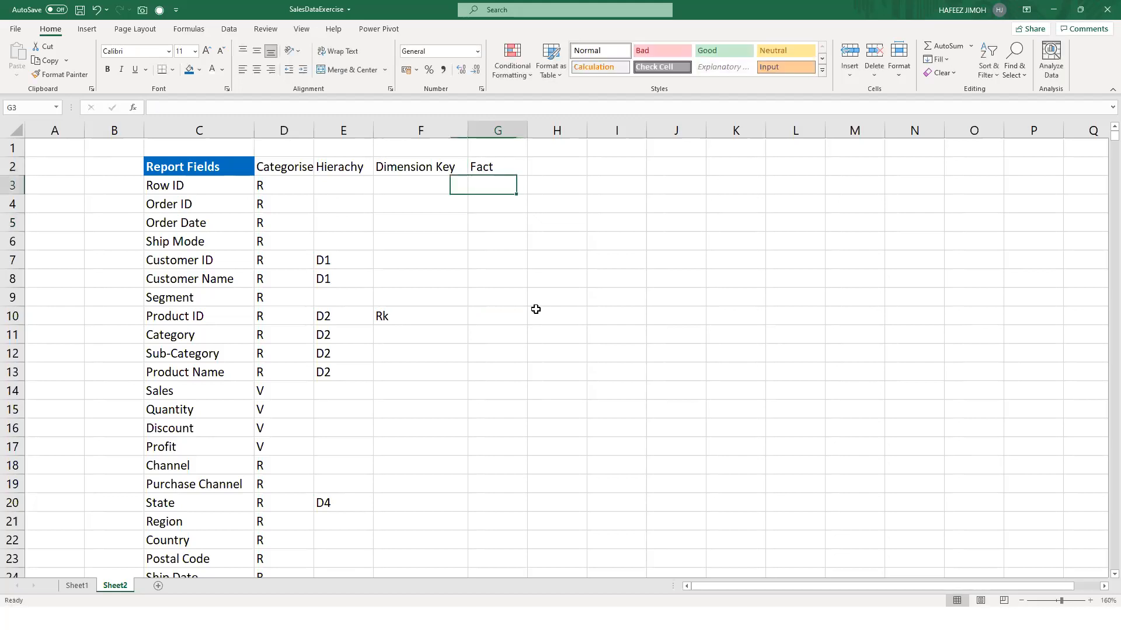
# - Mark Product ID as a fact file field with F in G10
pyautogui.hotkey('ctrl', 'Down')
pyautogui.hotkey('ctrl', 'Up')
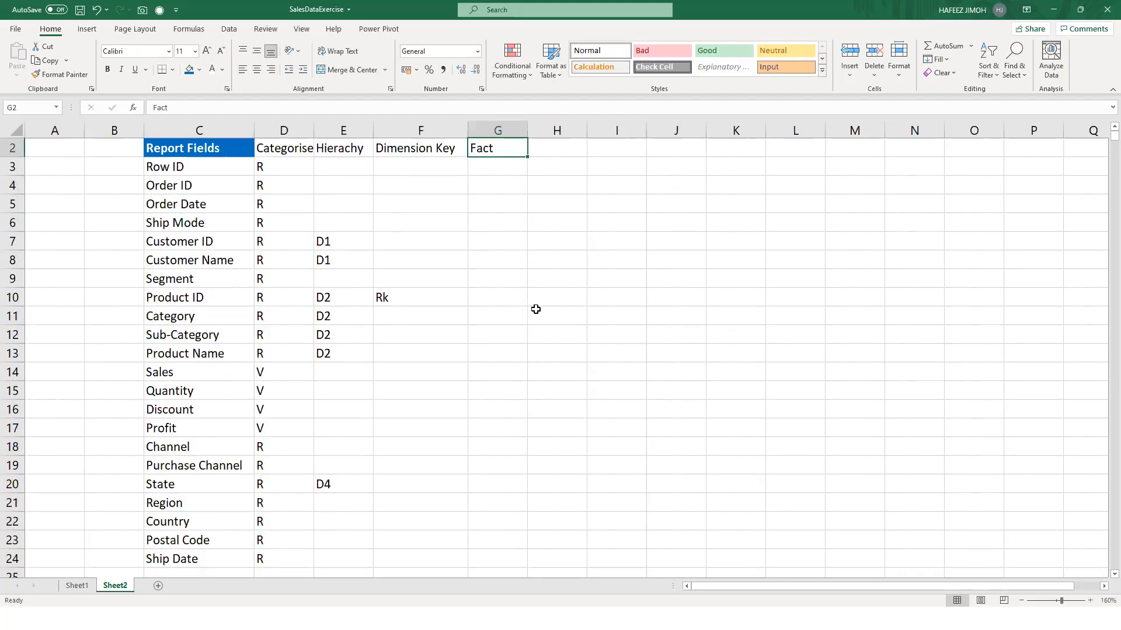
pyautogui.press('Down')
pyautogui.press('Down')
pyautogui.press('Down')
pyautogui.press('Down')
pyautogui.press('Down')
pyautogui.press('Down')
pyautogui.press('Down')
pyautogui.press('Down')
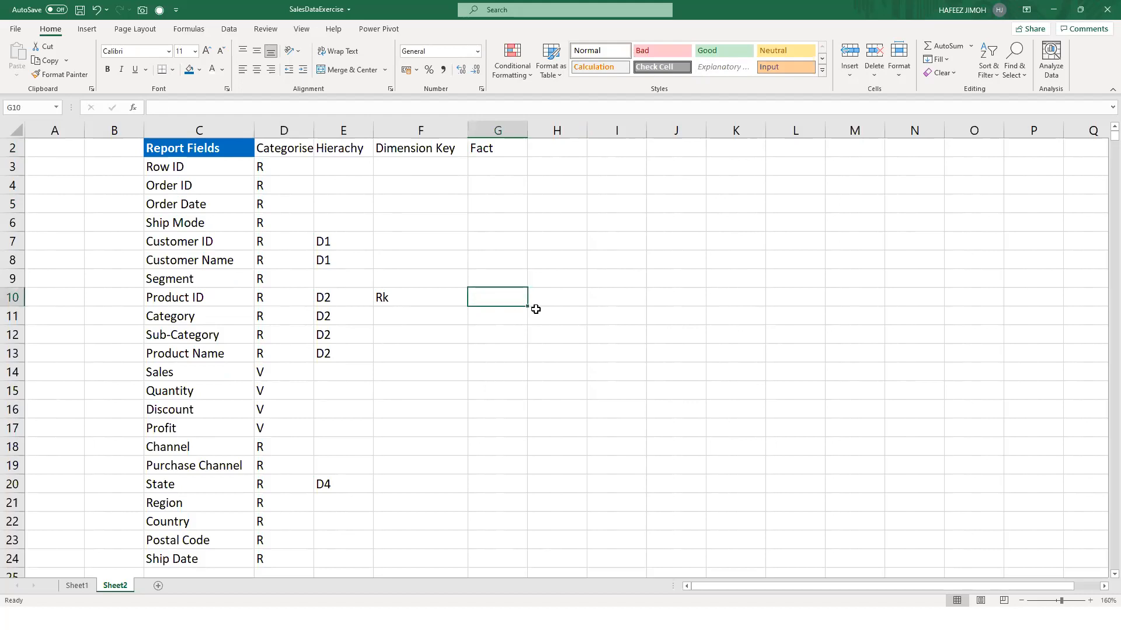
pyautogui.write('F')
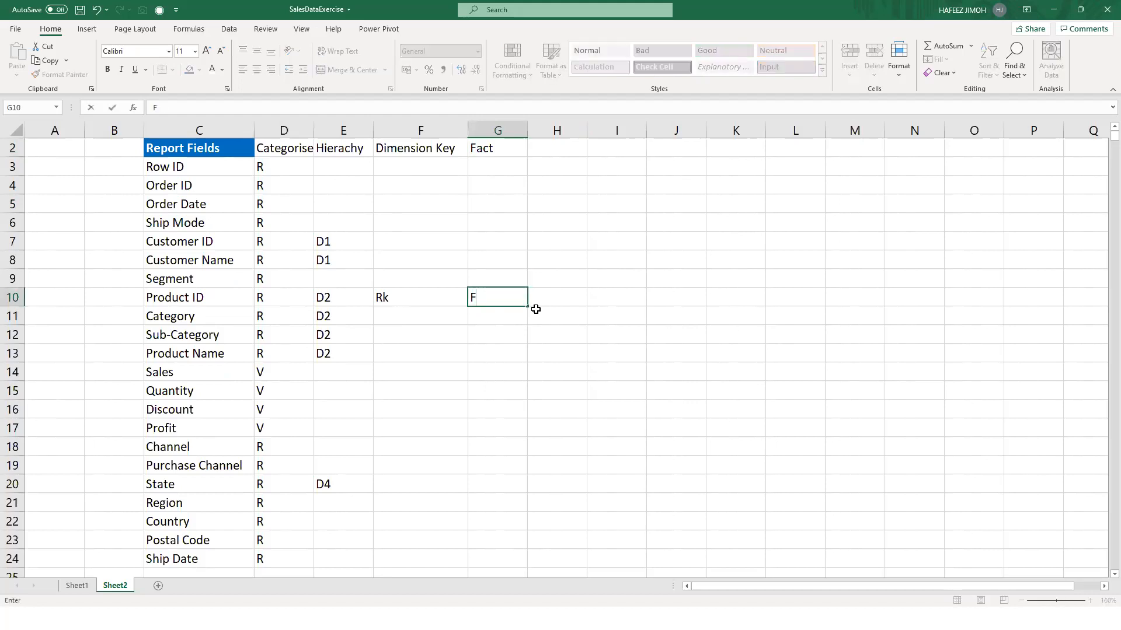
# - Mark the Sales, Quantity and Discount value fields as fact file fields with F in G14:G16
pyautogui.press('Down')
pyautogui.press('Down')
pyautogui.press('Down')
pyautogui.press('Down')
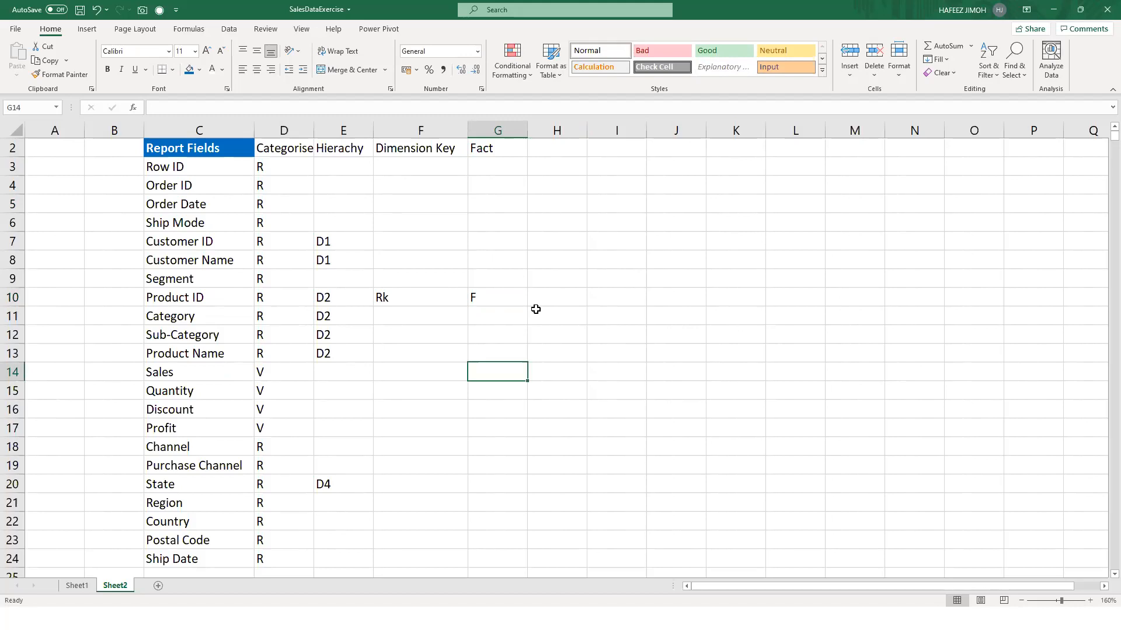
pyautogui.write('F')
pyautogui.press('Down')
pyautogui.write('F')
pyautogui.press('Down')
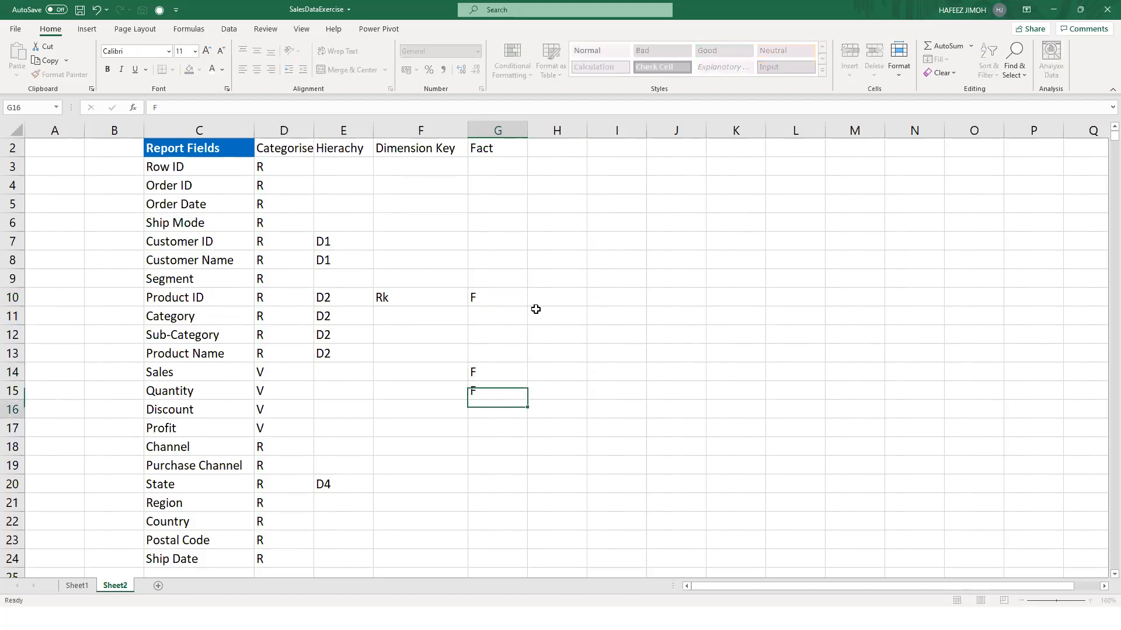
pyautogui.press('Down')
pyautogui.press('Down')
pyautogui.press('Down')
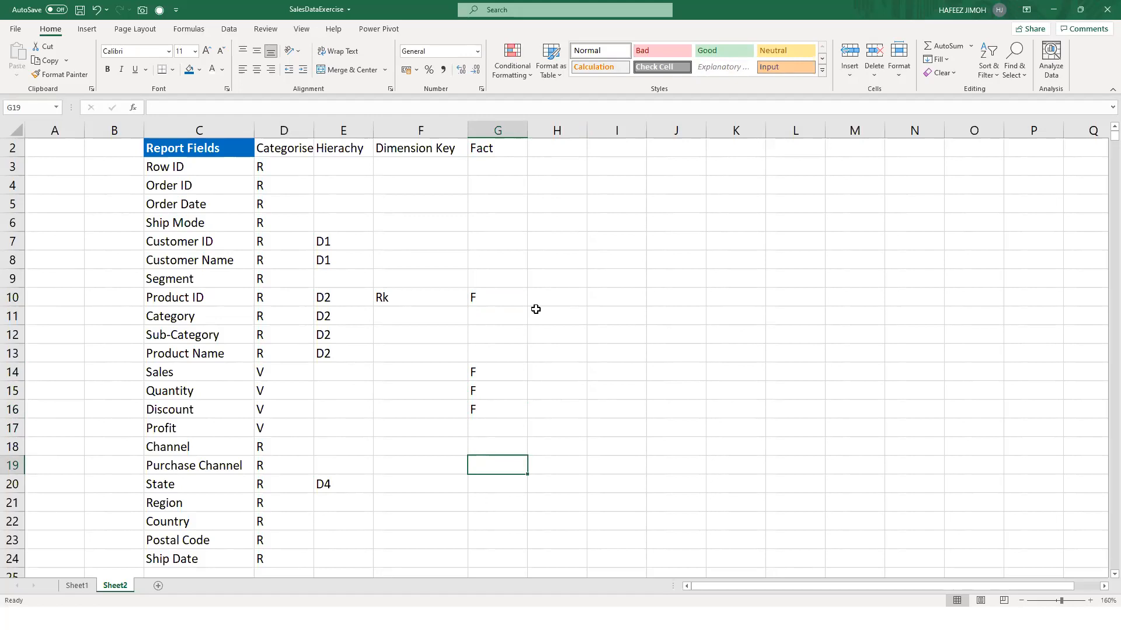
# - Annotate the blank area beside the report fields table with the on-screen note Fact(F):Rk or V
pyautogui.click(792, 221)
pyautogui.write('Fa')
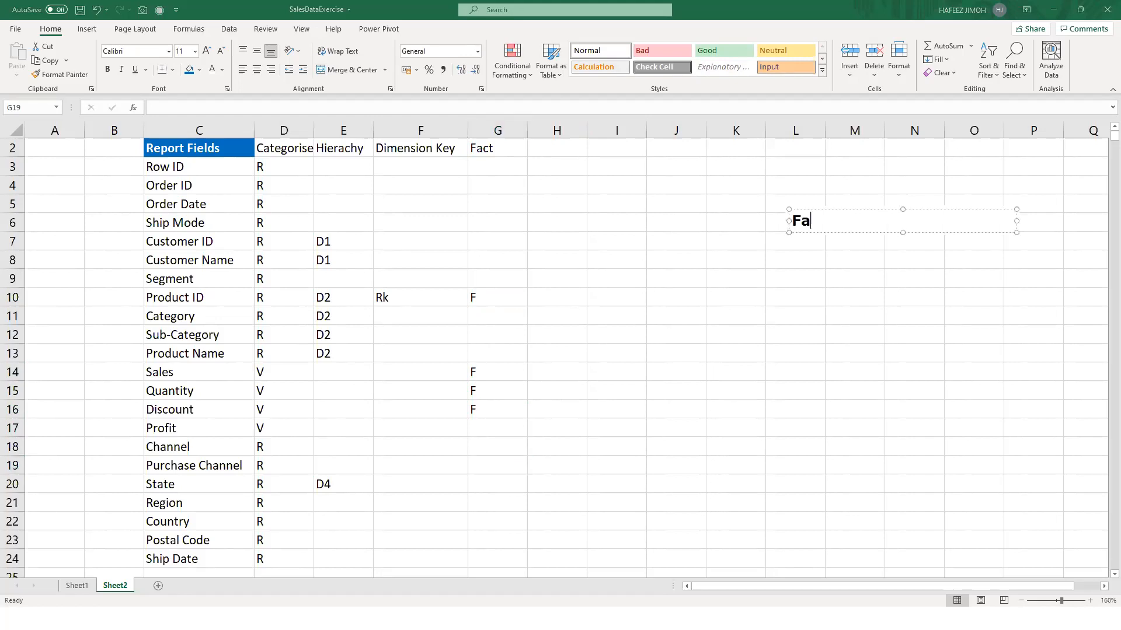
pyautogui.write('ct(F):Rk or V')
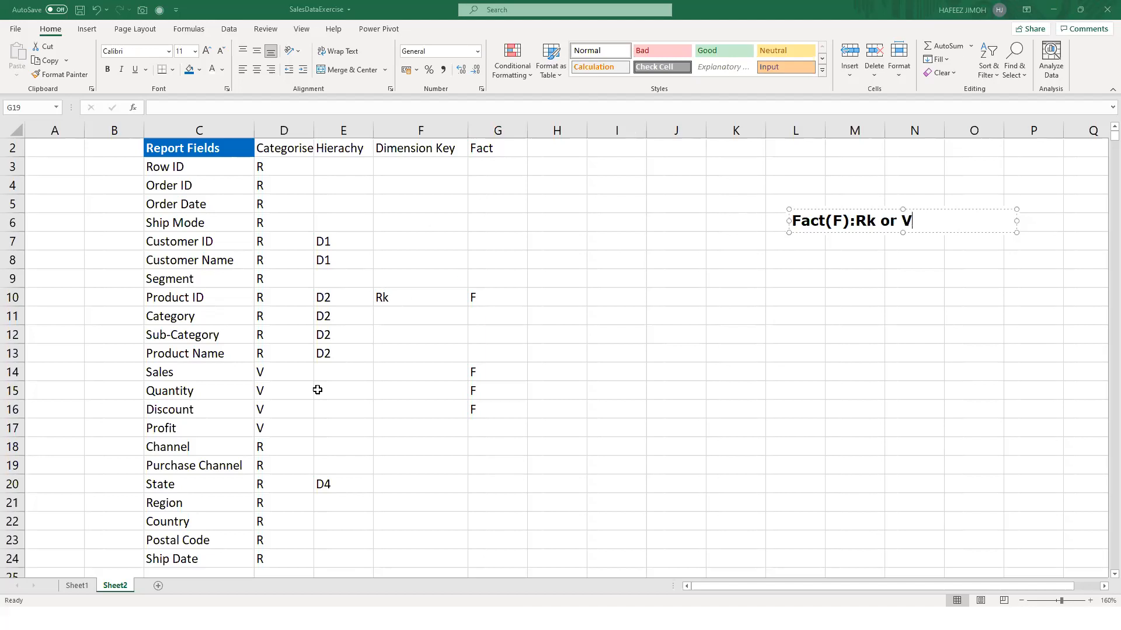
pyautogui.press('Escape')
pyautogui.press('Escape')
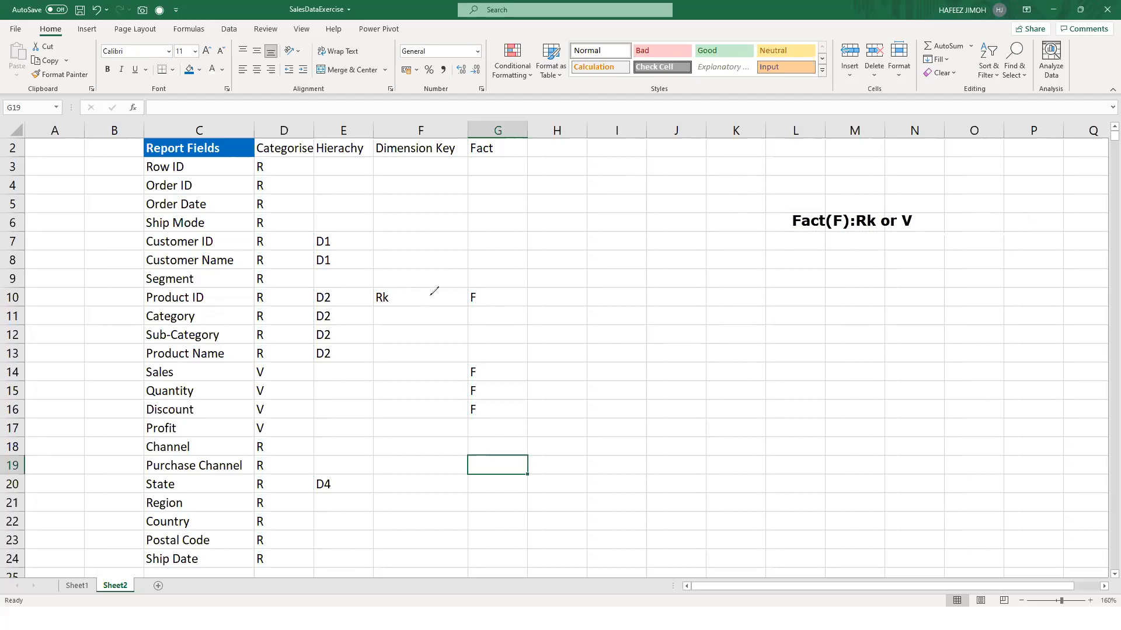
pyautogui.click(460, 295)
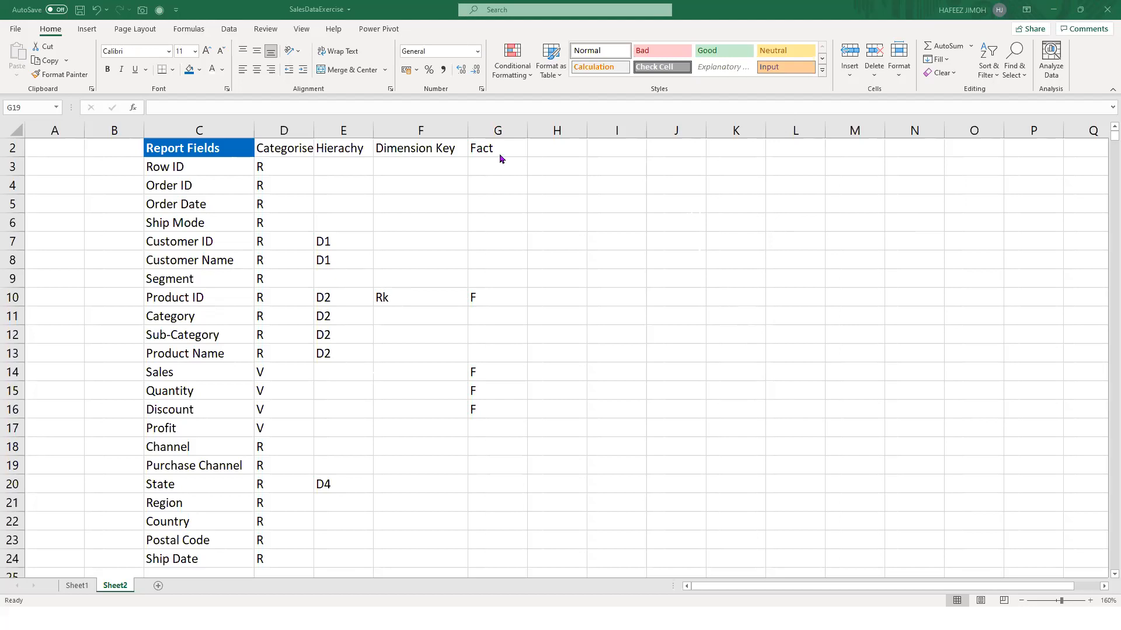
# - Review the Categorise, Dimension Key and Fact entries for the product and value fields in rows 10 to 16
pyautogui.click(525, 155)
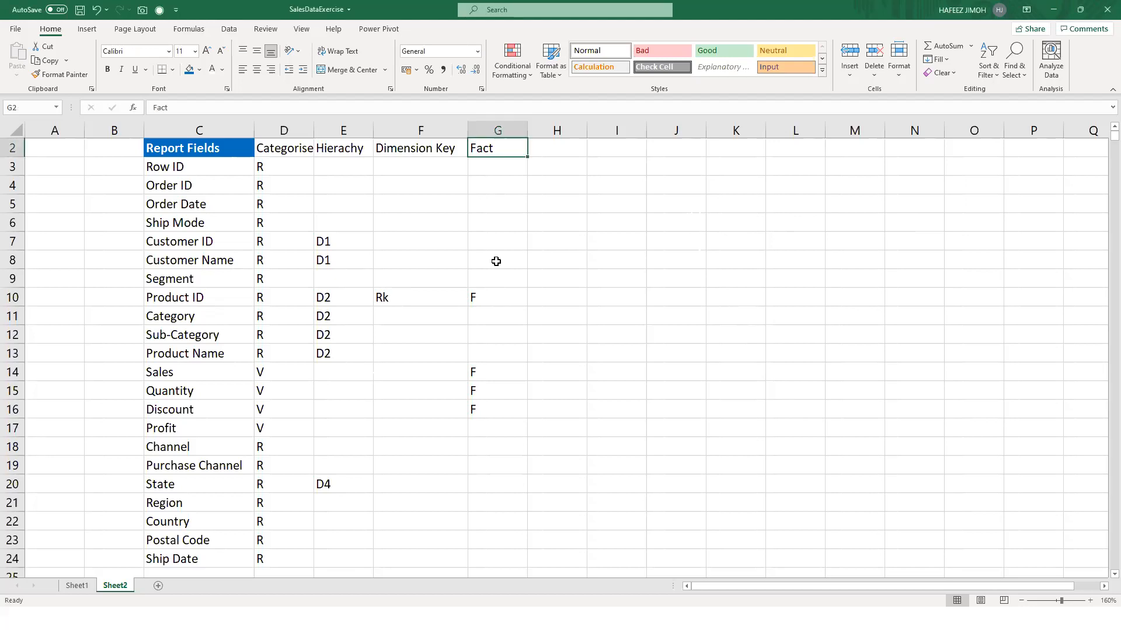
pyautogui.click(287, 171)
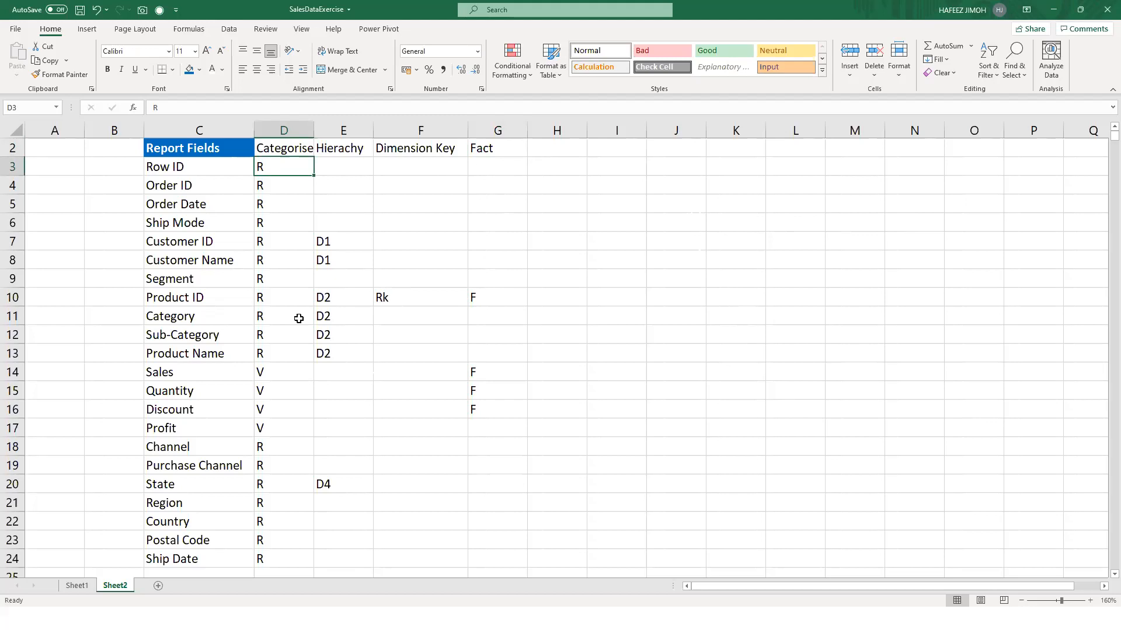
pyautogui.moveTo(234, 316); pyautogui.dragTo(283, 313)
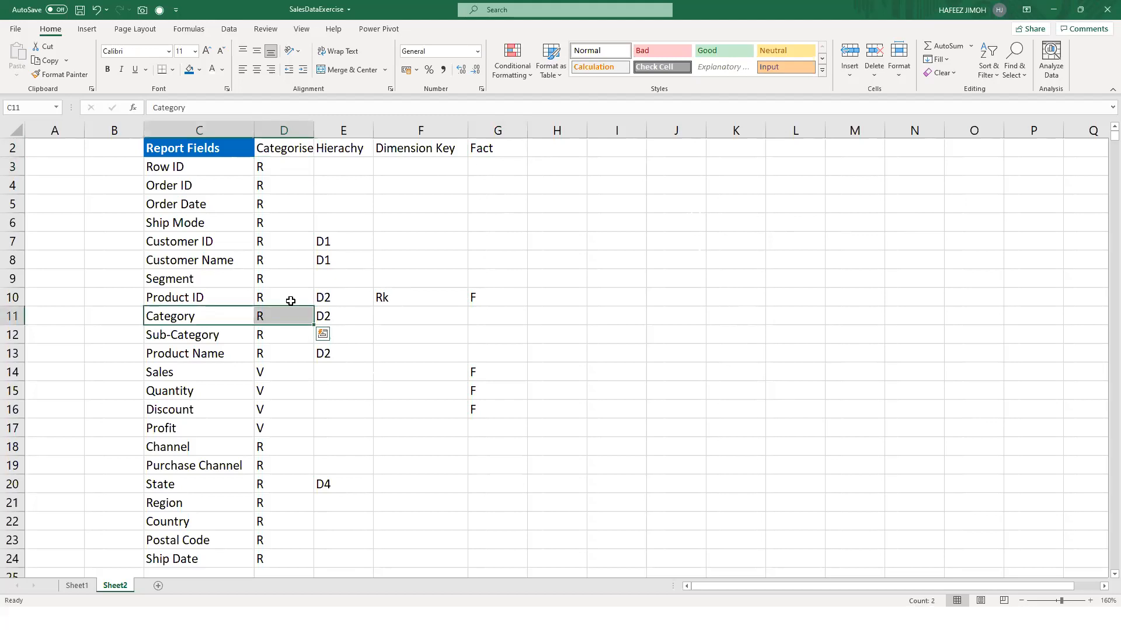
pyautogui.click(402, 299)
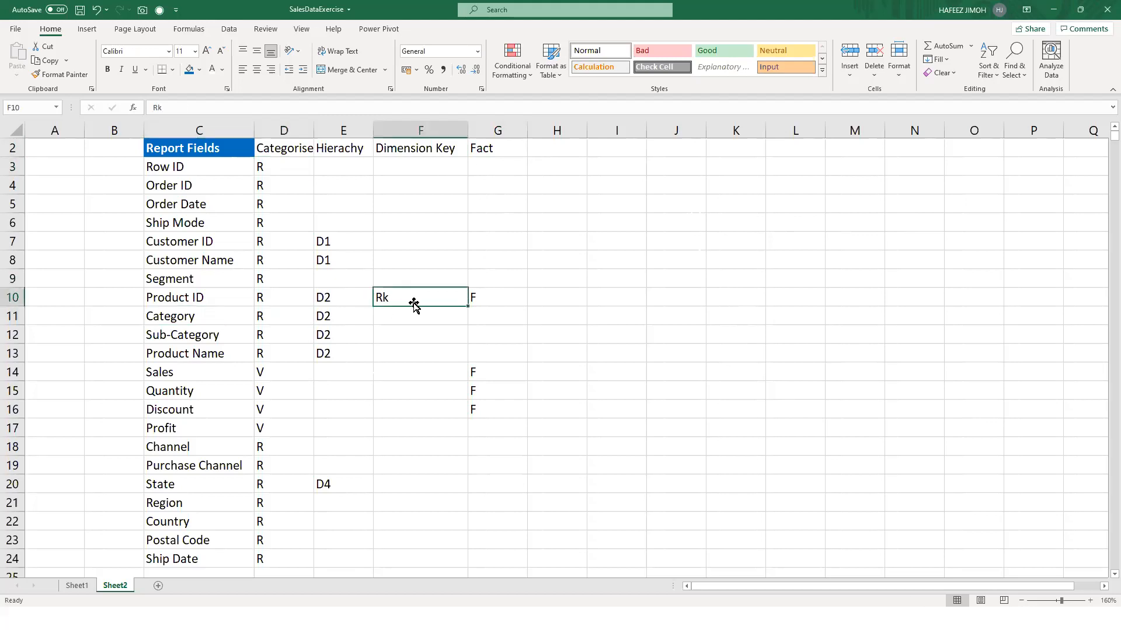
pyautogui.click(478, 298)
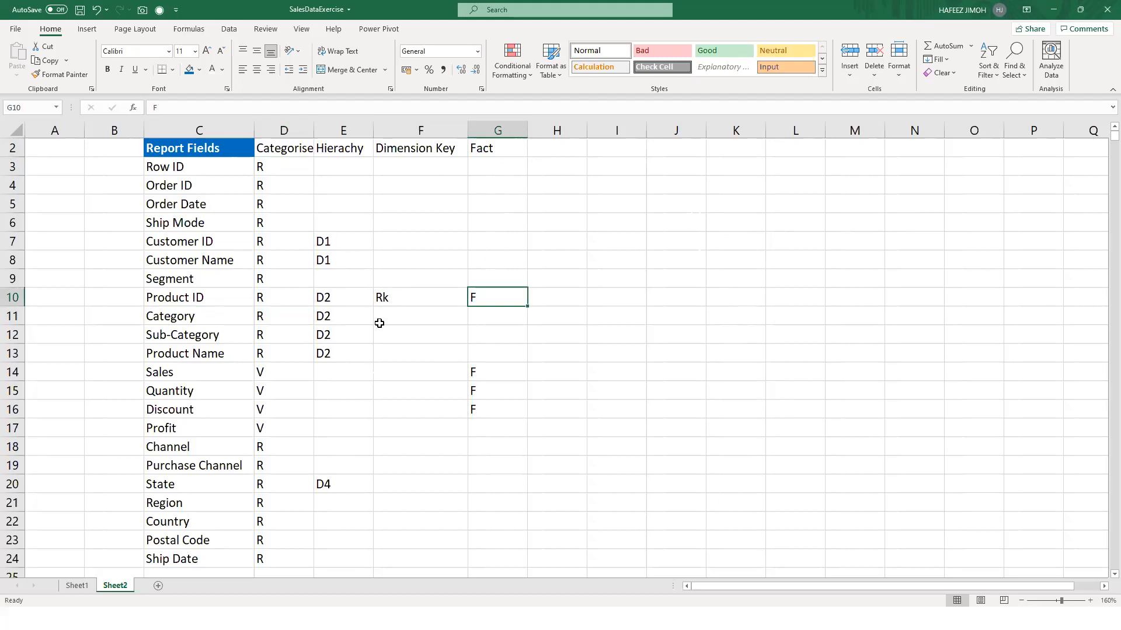
pyautogui.click(426, 319)
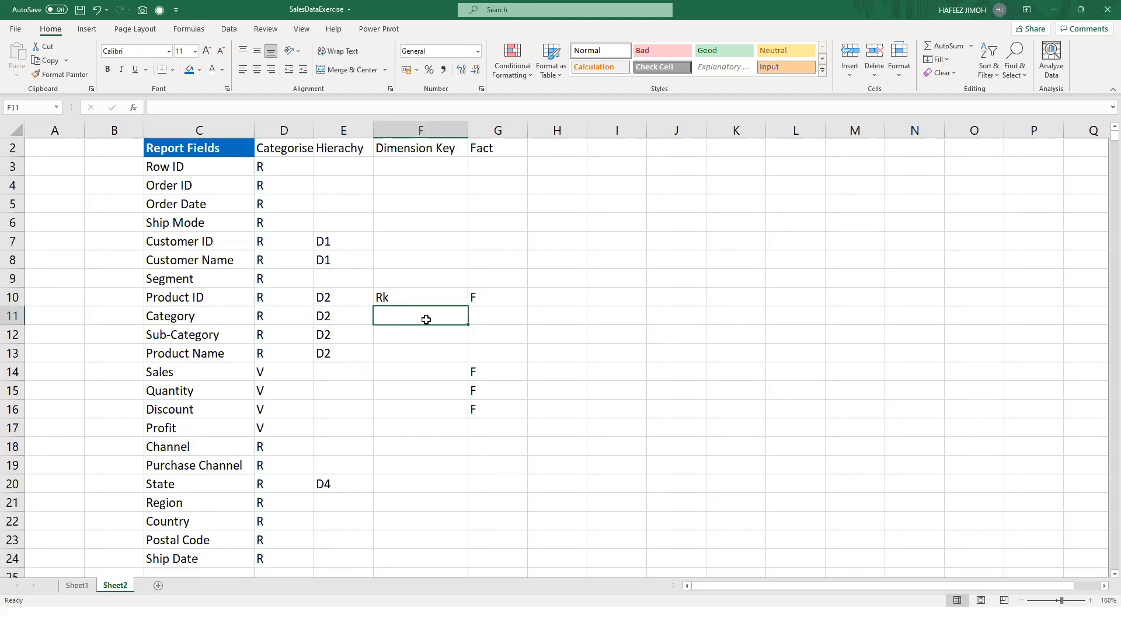
pyautogui.click(422, 376)
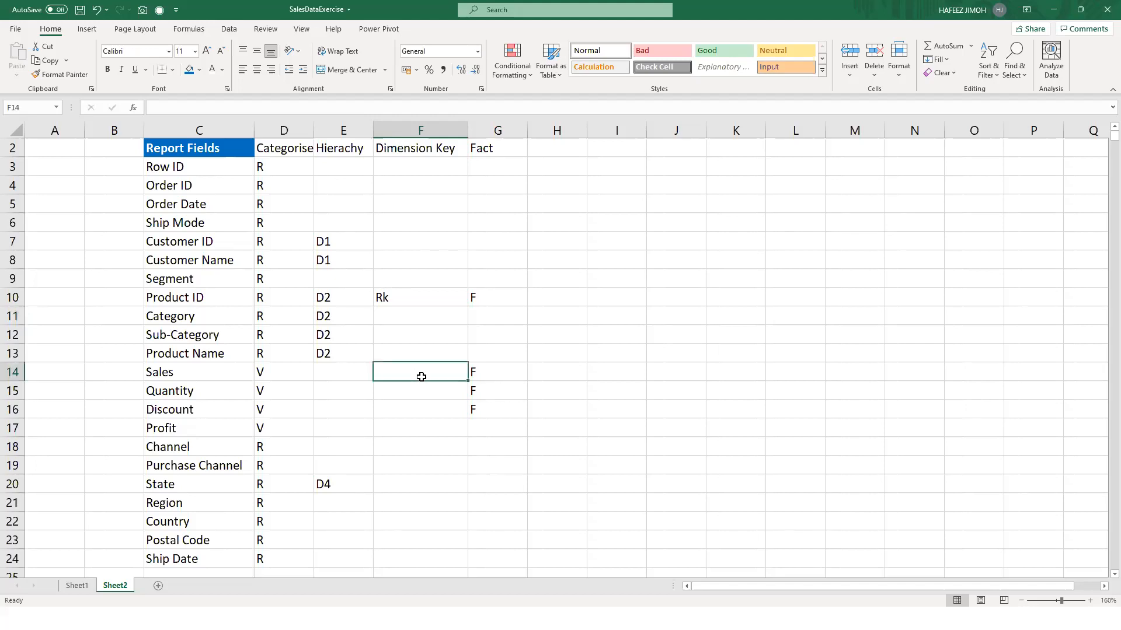
pyautogui.click(487, 373)
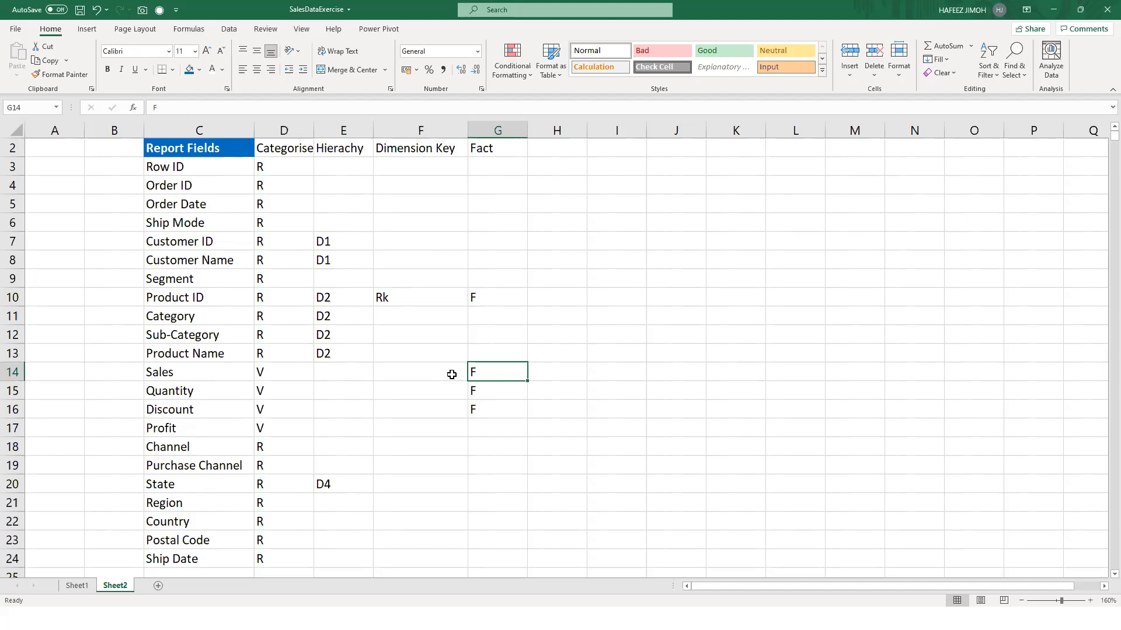
pyautogui.click(414, 404)
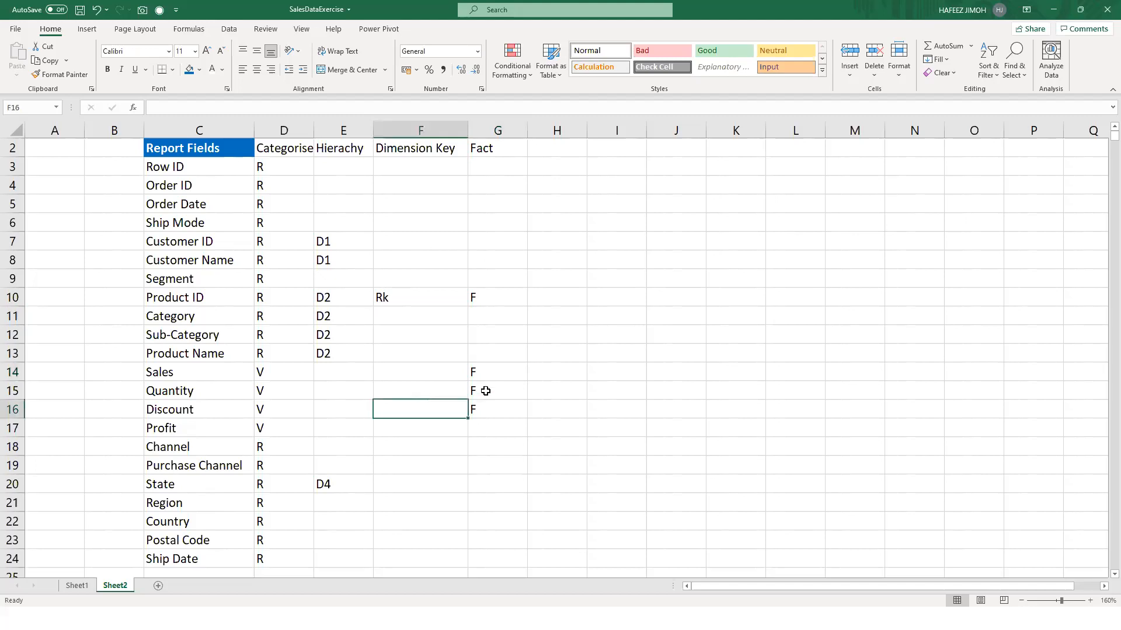
pyautogui.click(492, 390)
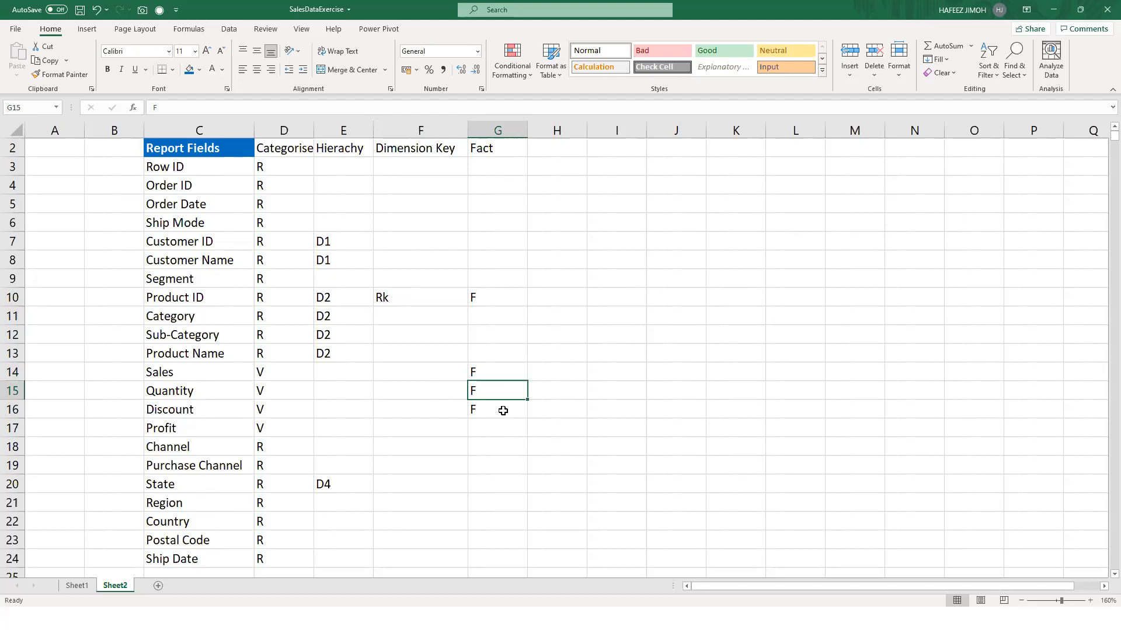
pyautogui.scroll(-1, 506, 389)
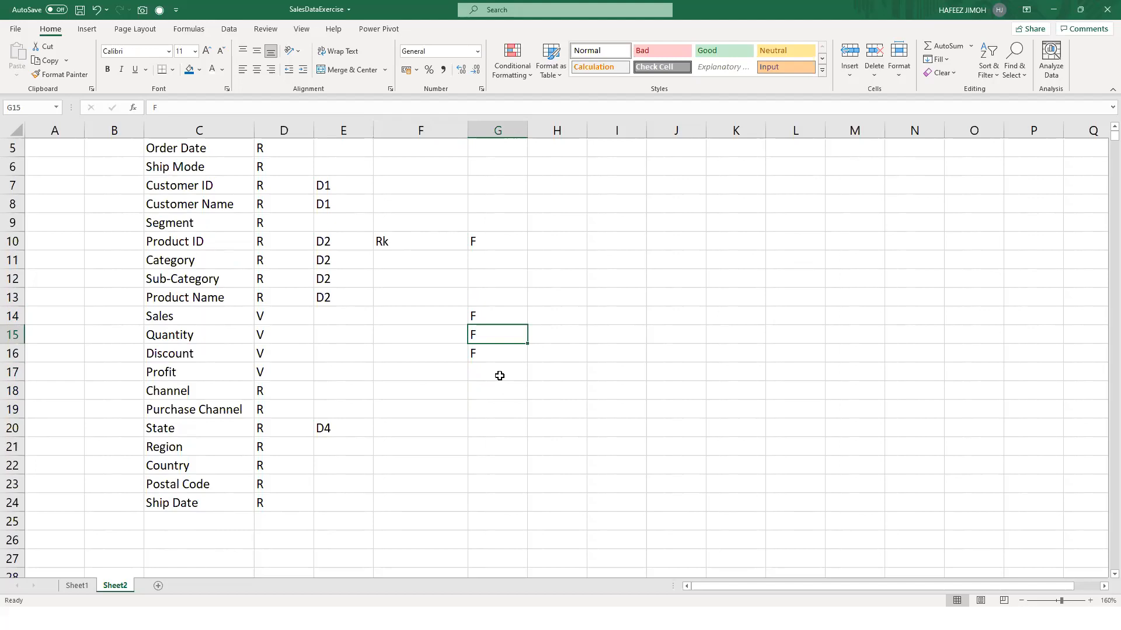
pyautogui.scroll(2, 541, 321)
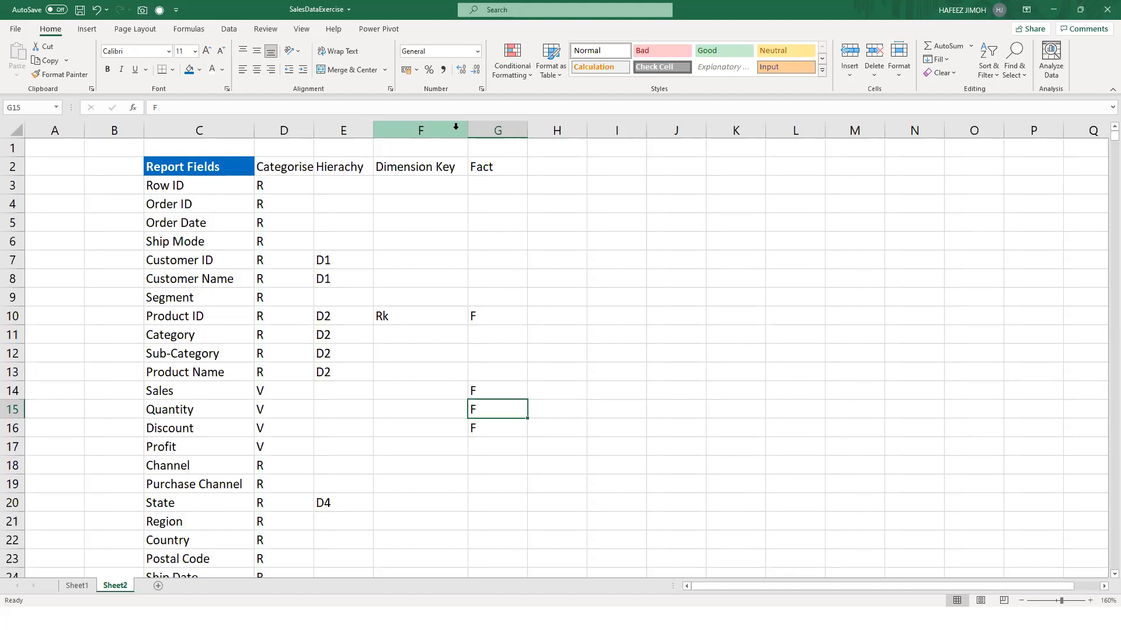
# - Check the model build steps in the presentation and examine the Row ID, Order ID and Customer ID rows on Sheet2
pyautogui.hotkey('alt', 'Tab')
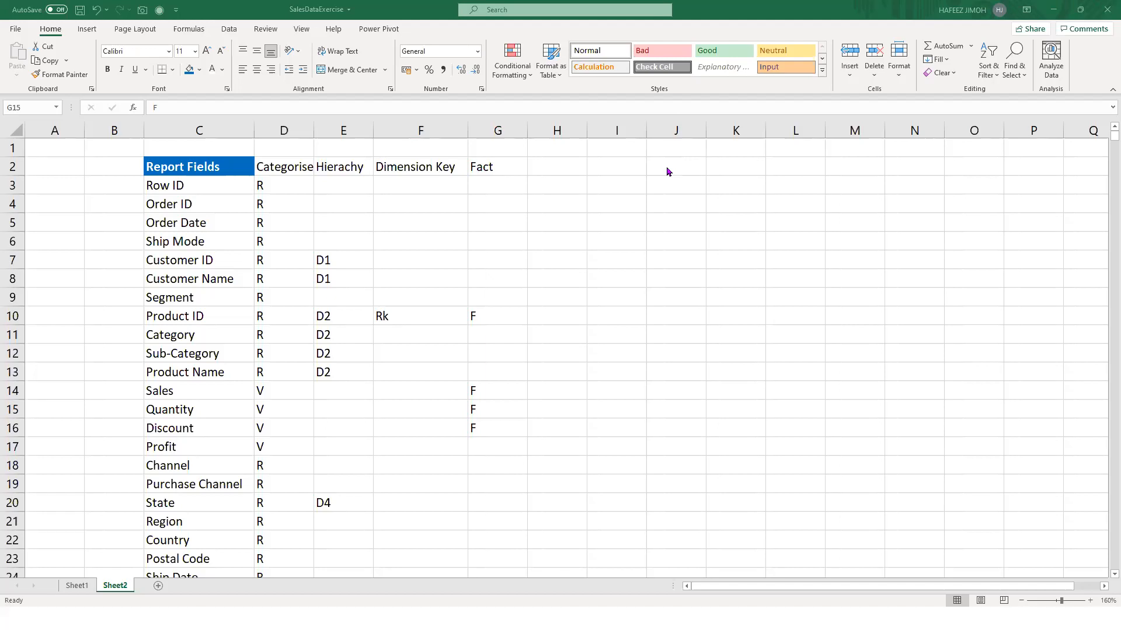
pyautogui.click(598, 210)
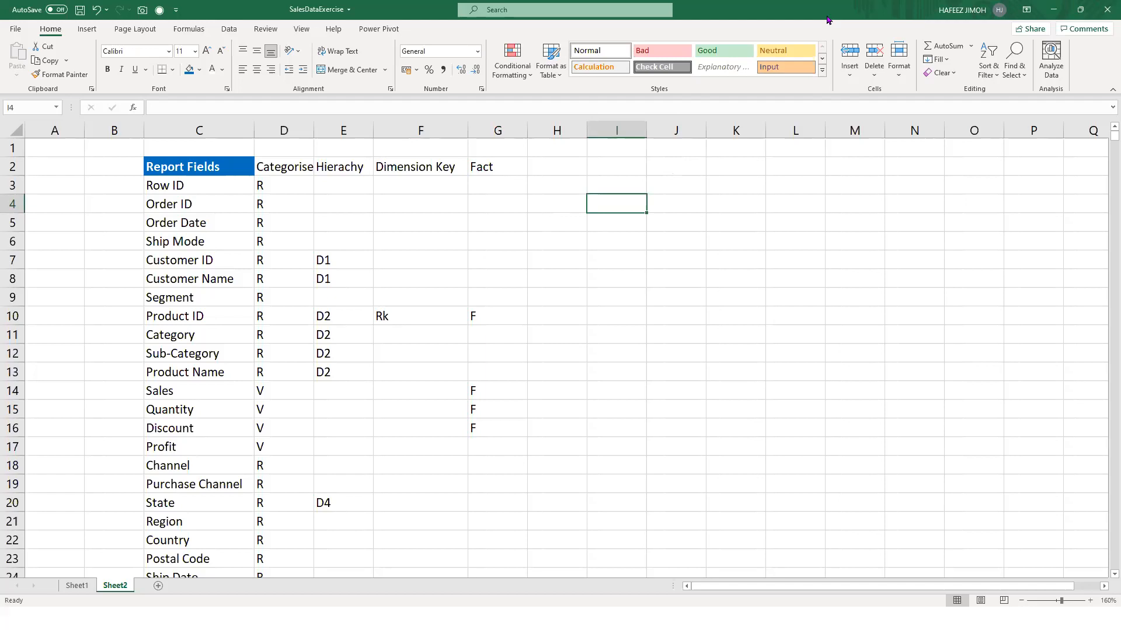
pyautogui.hotkey('alt', 'Tab')
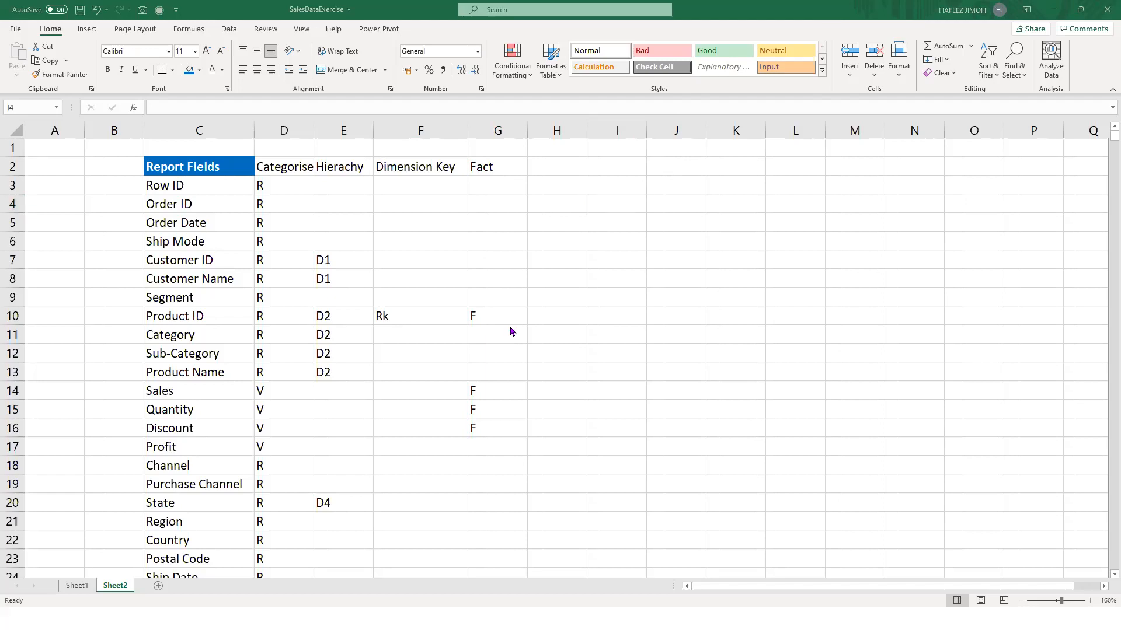
pyautogui.click(368, 184)
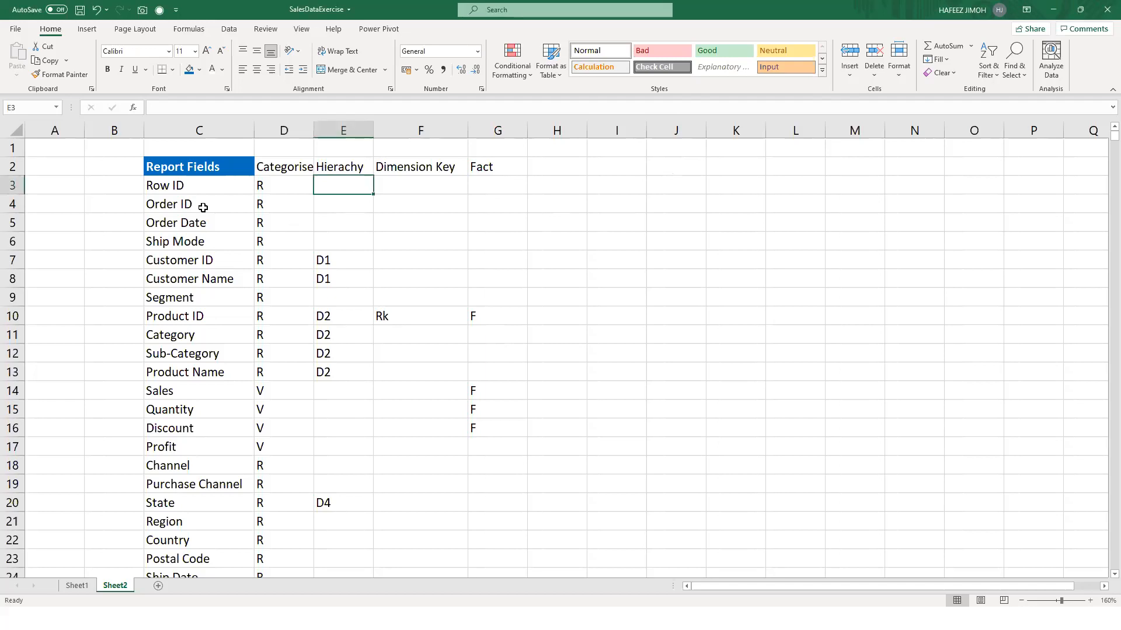
pyautogui.click(211, 185)
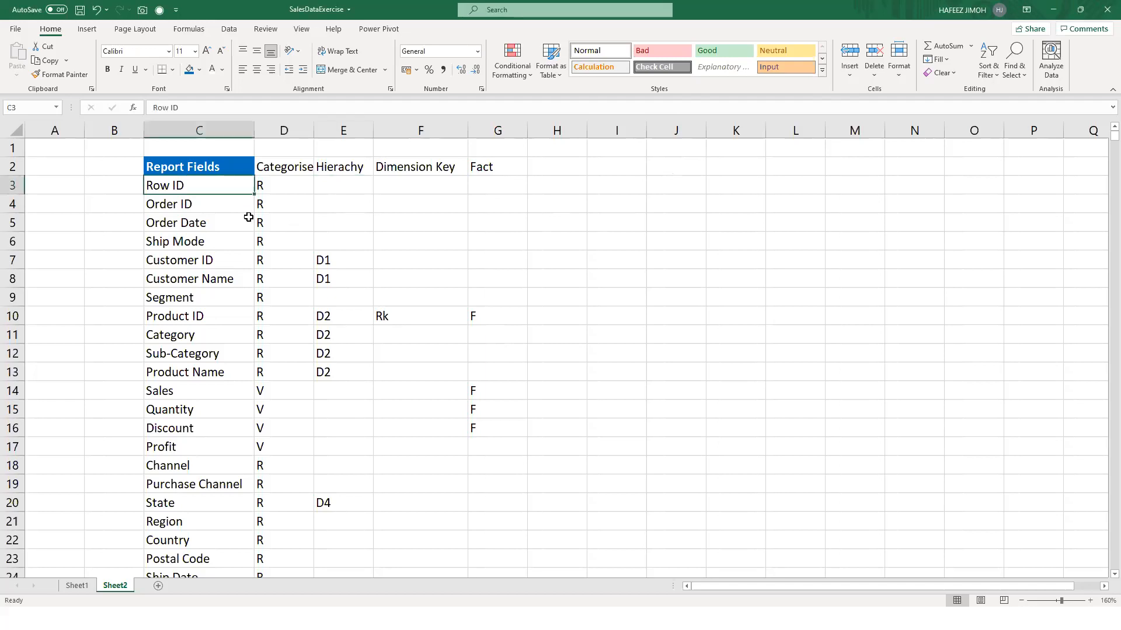
pyautogui.press('Down')
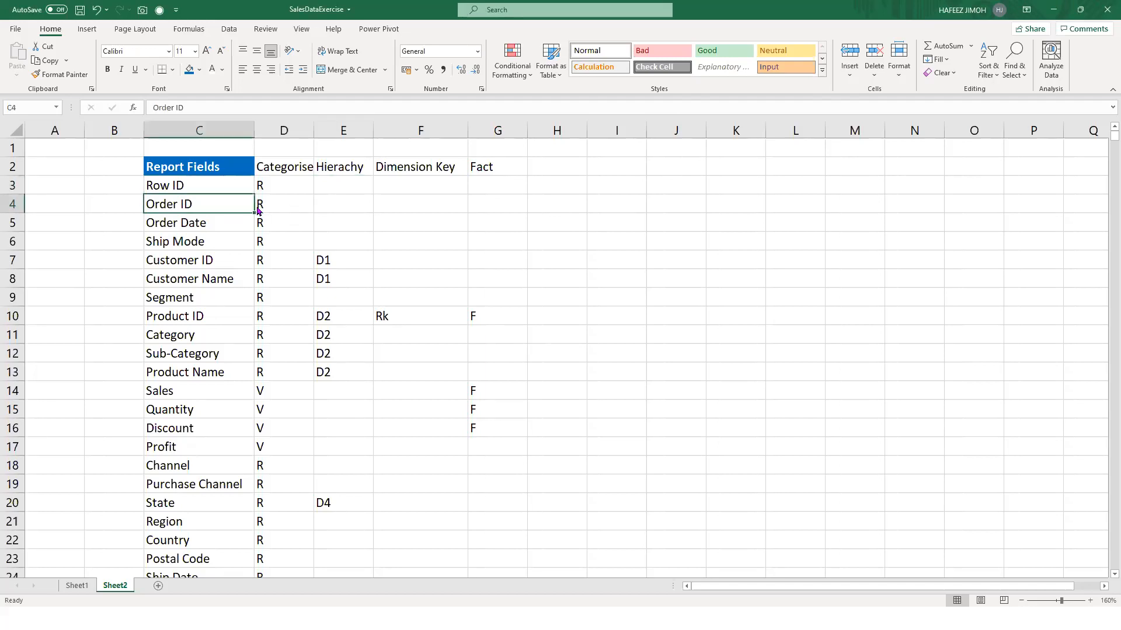
pyautogui.click(261, 257)
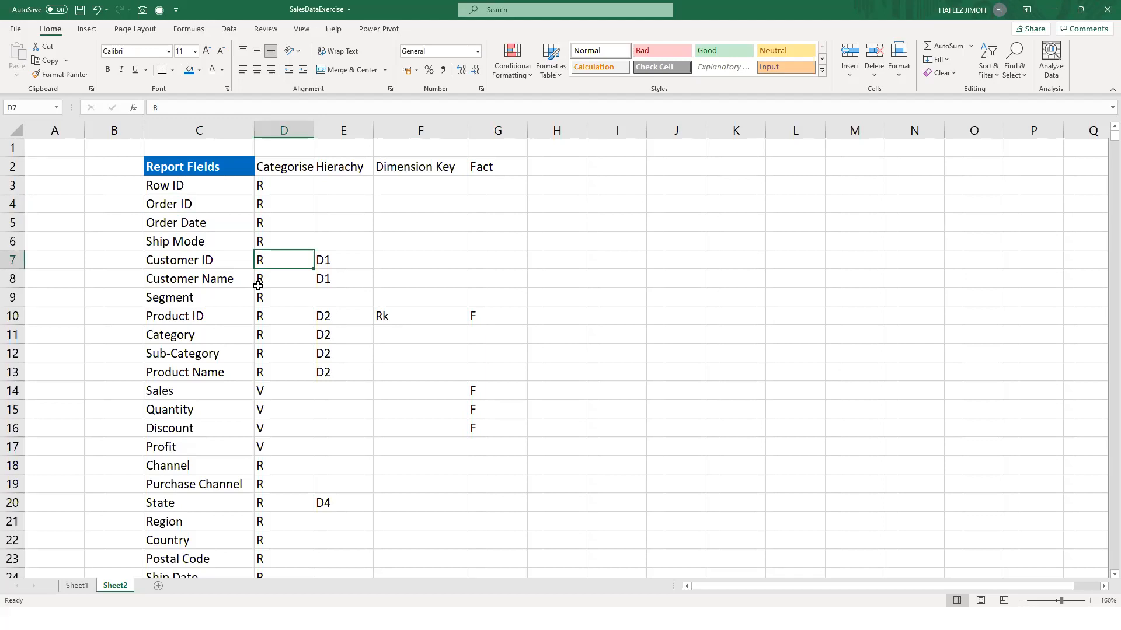
pyautogui.click(289, 205)
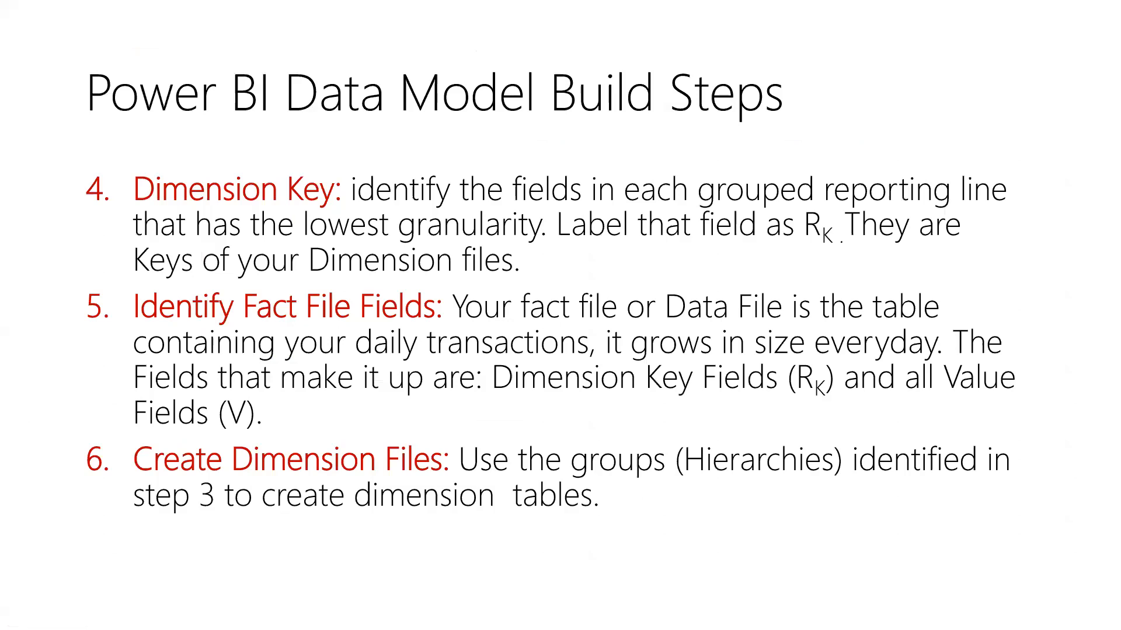
# - Switch back to the SalesDataExercise workbook in Excel and enter the dimension table headings D1 and D2 in I3:J3
pyautogui.hotkey('alt', 'Tab')
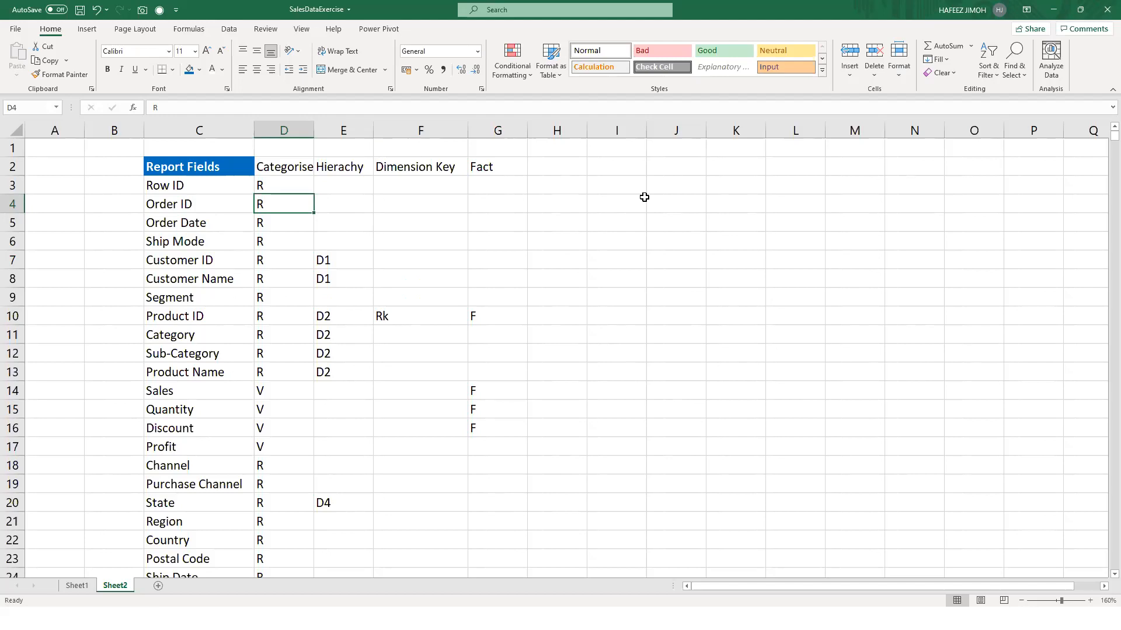
pyautogui.click(625, 193)
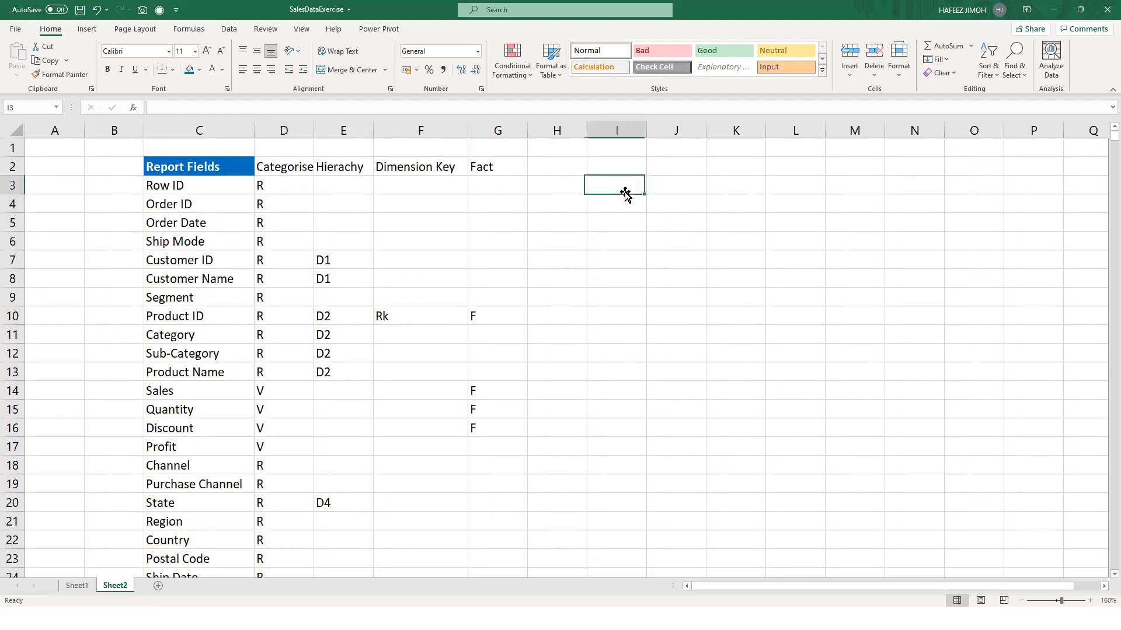
pyautogui.write('D1')
pyautogui.click(679, 179)
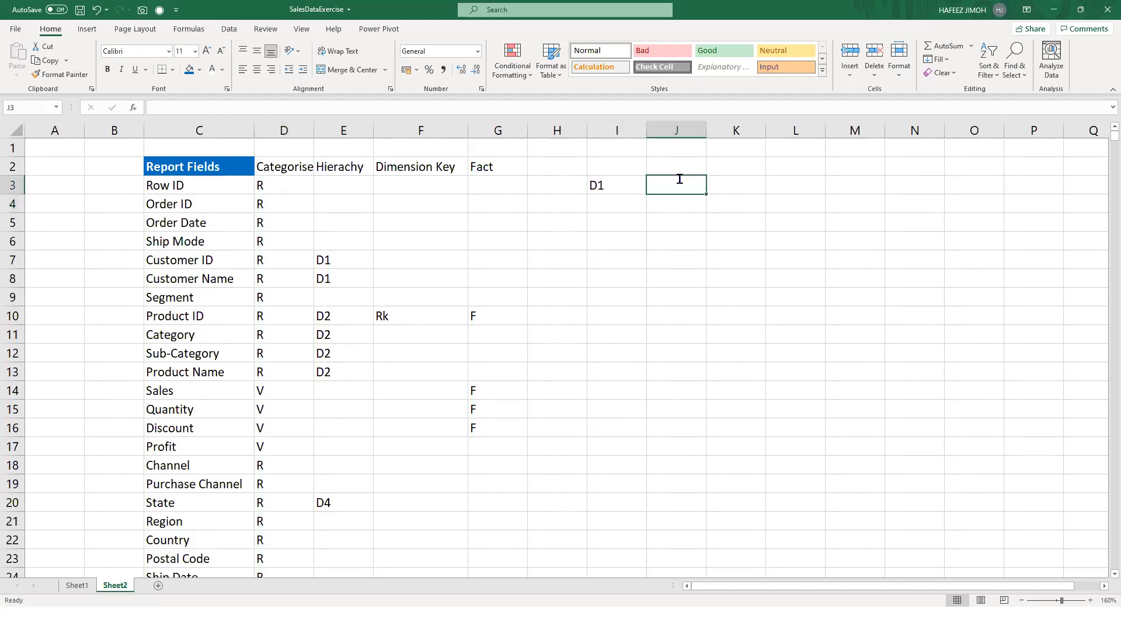
pyautogui.write('d2')
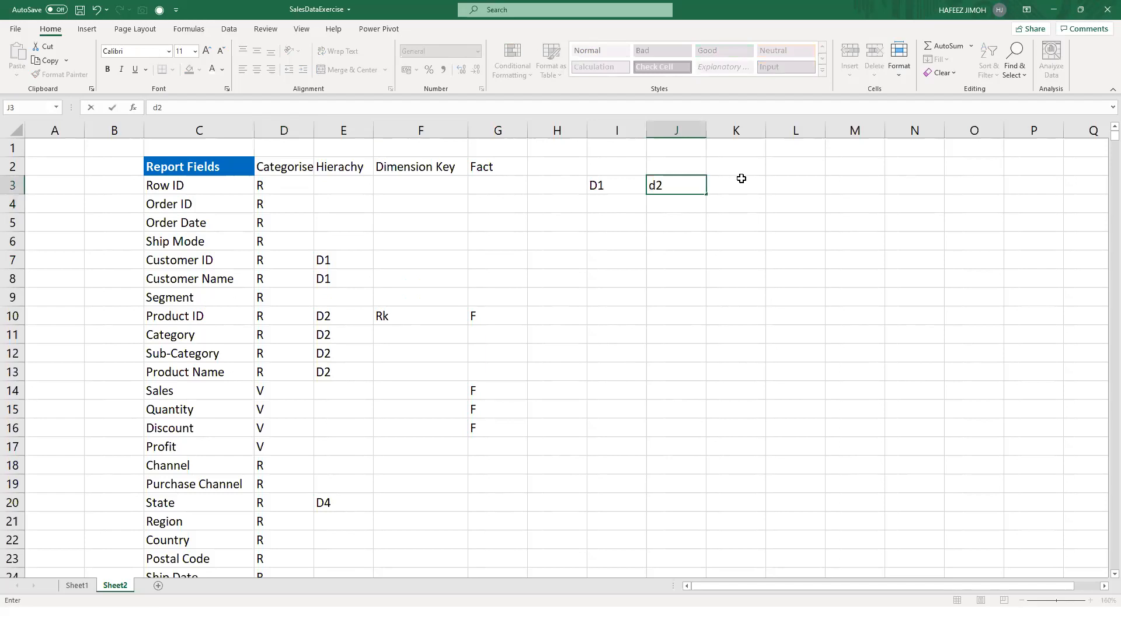
pyautogui.press('BackSpace')
pyautogui.press('BackSpace')
pyautogui.write('d')
pyautogui.press('BackSpace')
pyautogui.write('D3')
pyautogui.press('BackSpace')
pyautogui.write('2')
# - Continue the row of dimension table headings with D3, D4 and D5 in K3:M3
pyautogui.click(742, 178)
pyautogui.write('D3')
pyautogui.press('Tab')
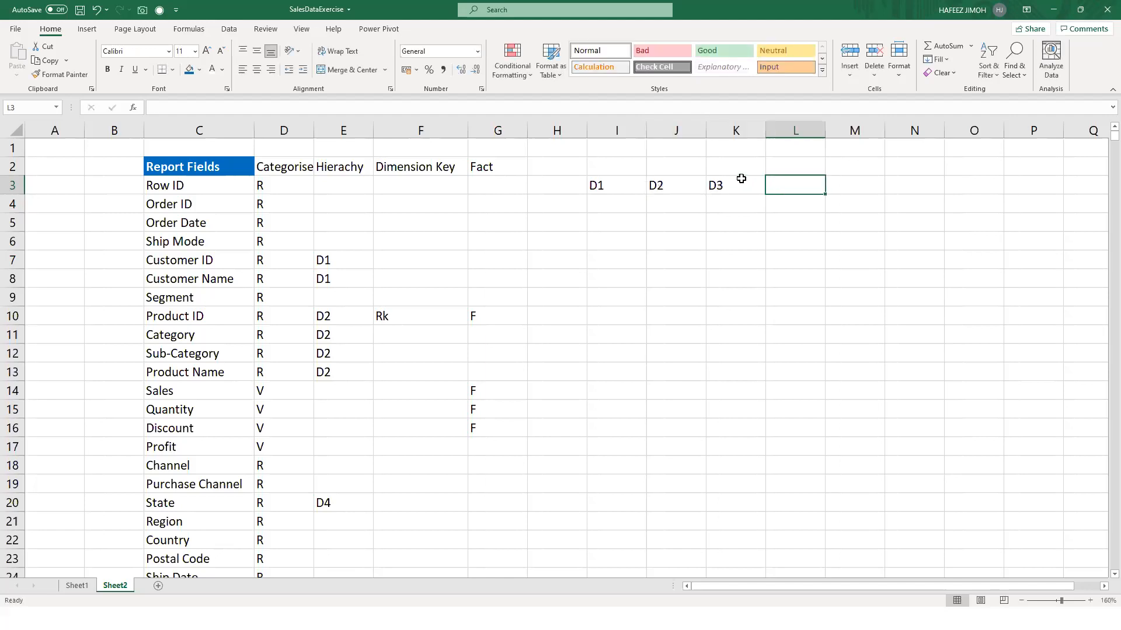
pyautogui.write('D4')
pyautogui.press('Tab')
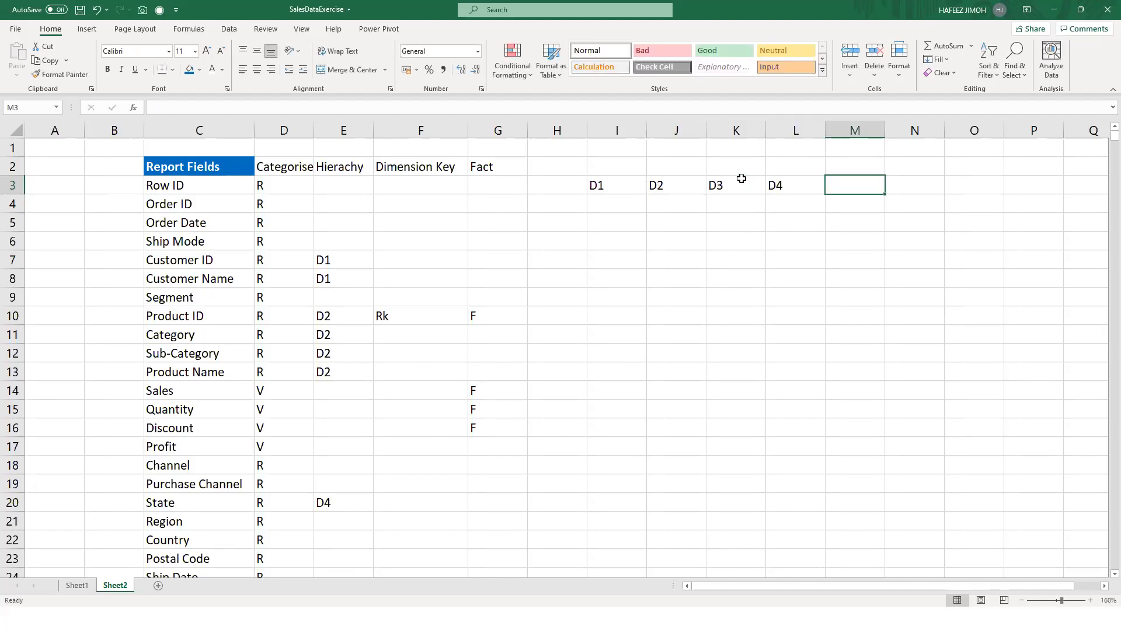
pyautogui.write('D5')
pyautogui.press('Tab')
pyautogui.press('Left')
pyautogui.press('Left')
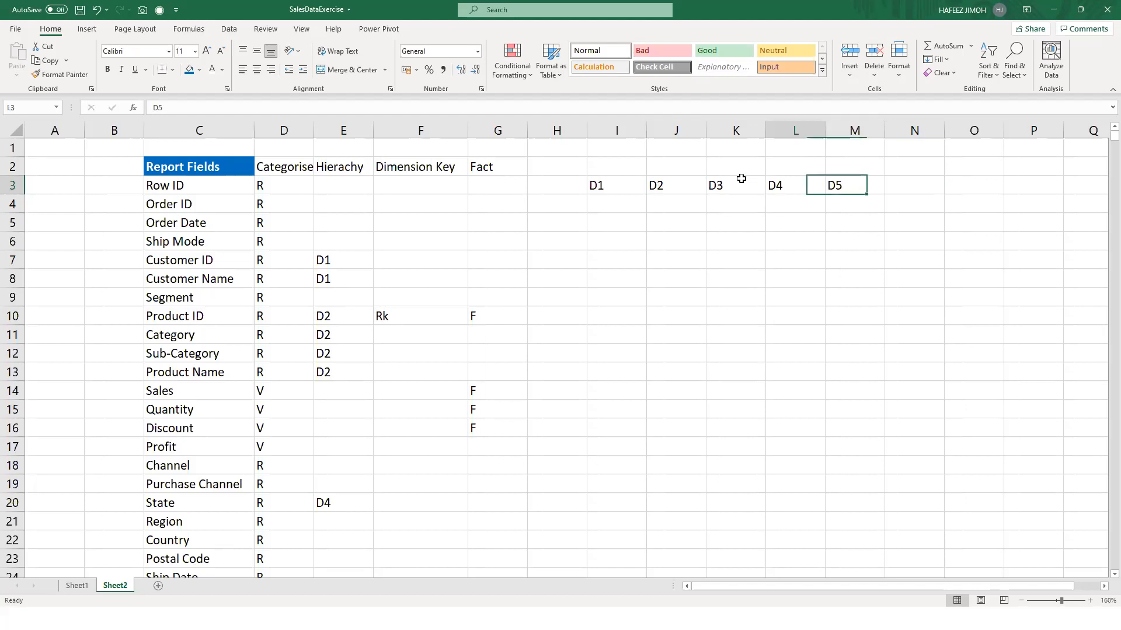
pyautogui.press('Left')
pyautogui.press('Left')
pyautogui.press('Left')
pyautogui.press('Down')
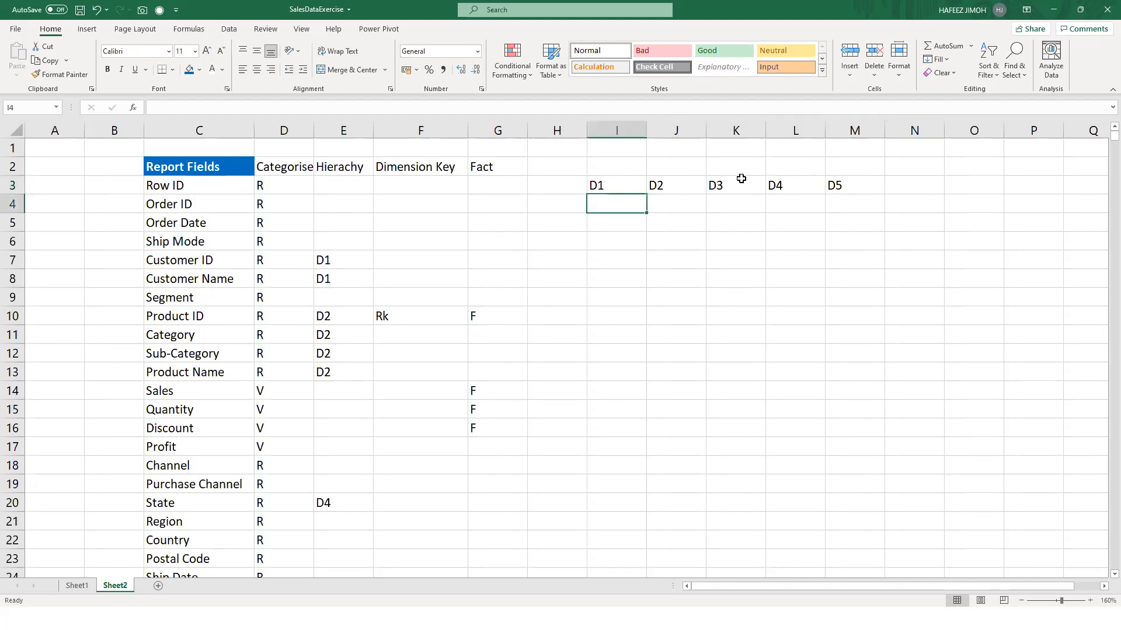
pyautogui.hotkey('shift', 'Down')
pyautogui.hotkey('shift', 'Down')
pyautogui.hotkey('shift', 'Down')
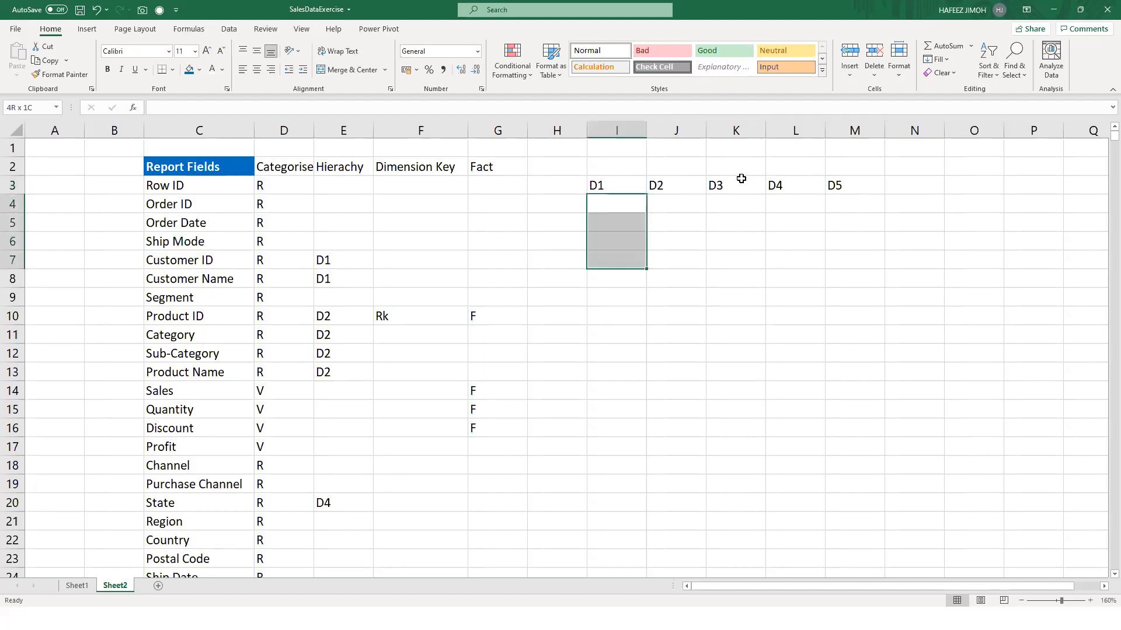
pyautogui.press('Up')
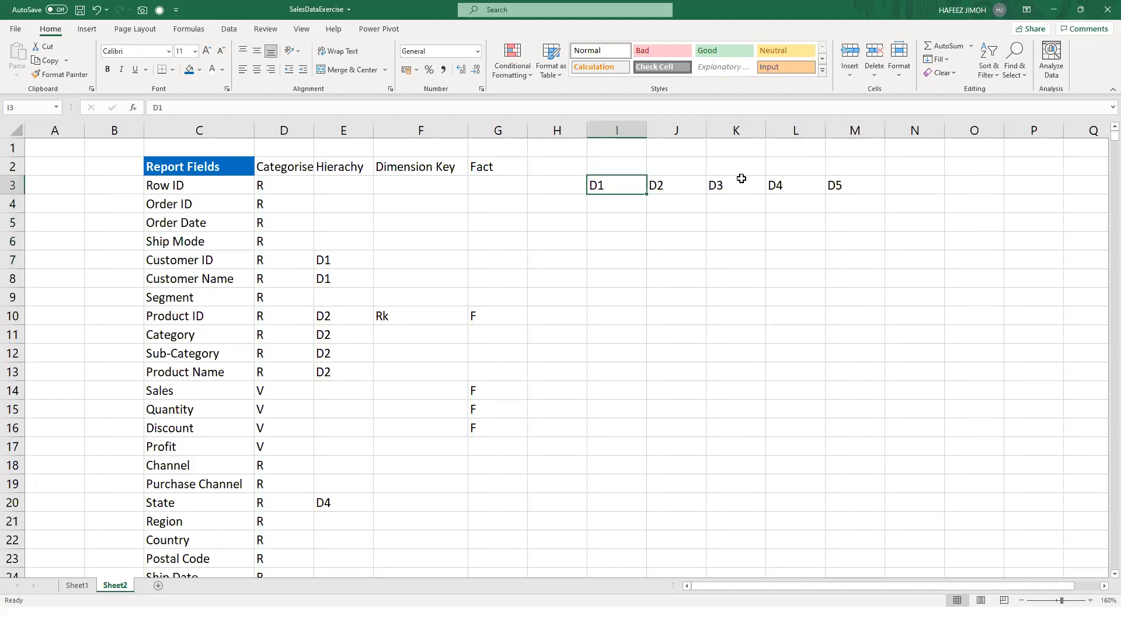
pyautogui.press('Down')
pyautogui.press('Up')
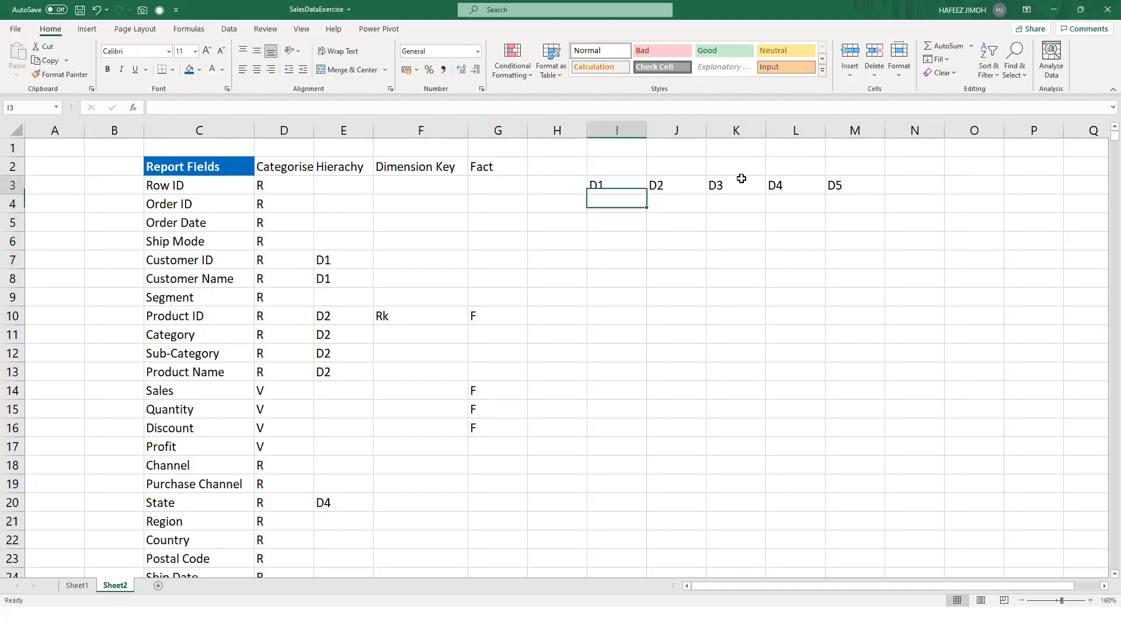
# - Enter CustomerID as the first field under the D1 heading, in cell I4
pyautogui.hotkey('shift', 'Down')
pyautogui.hotkey('shift', 'Down')
pyautogui.hotkey('shift', 'Down')
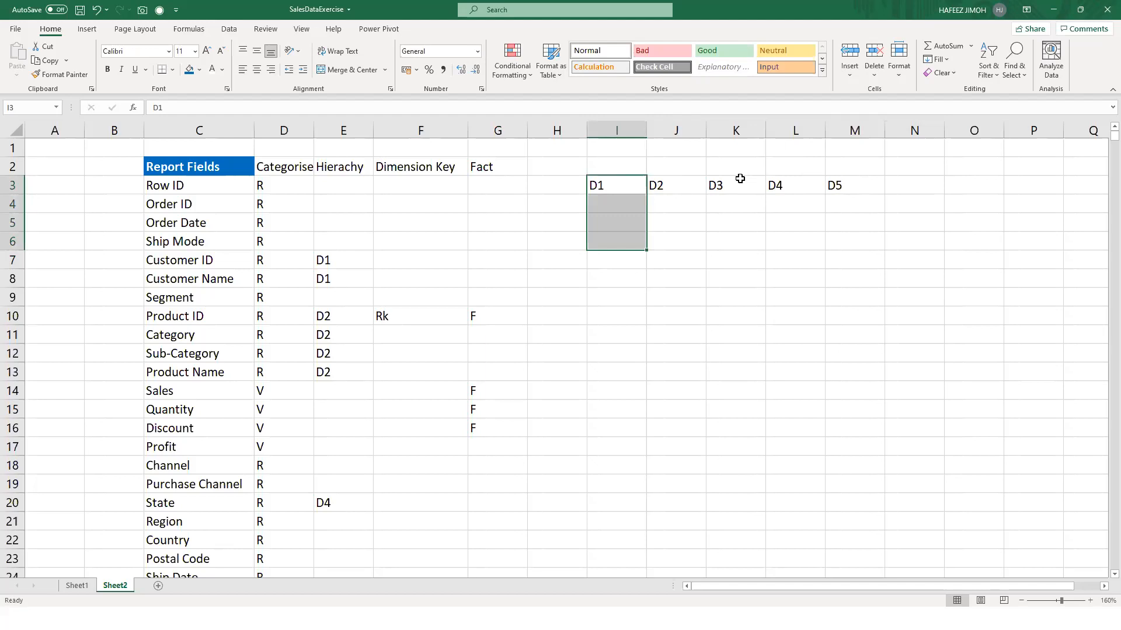
pyautogui.press('Down')
pyautogui.write('C')
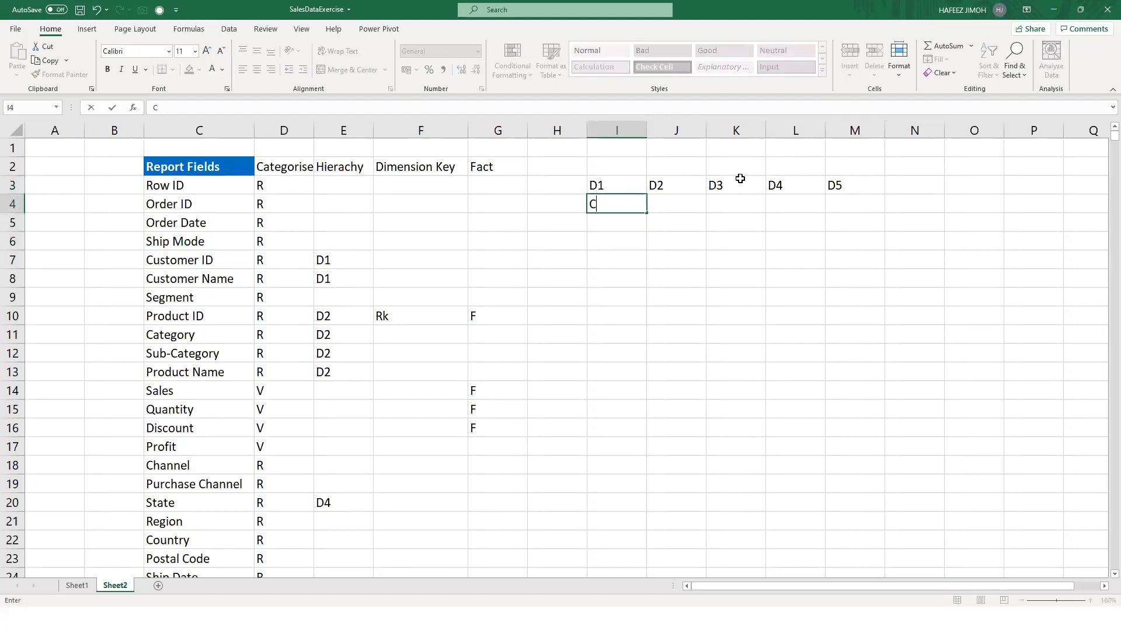
pyautogui.write('ustomerID')
pyautogui.press('Return')
# - Enter Customer Name in I5 as the second D1 field and widen column I to fit it
pyautogui.write('Customer')
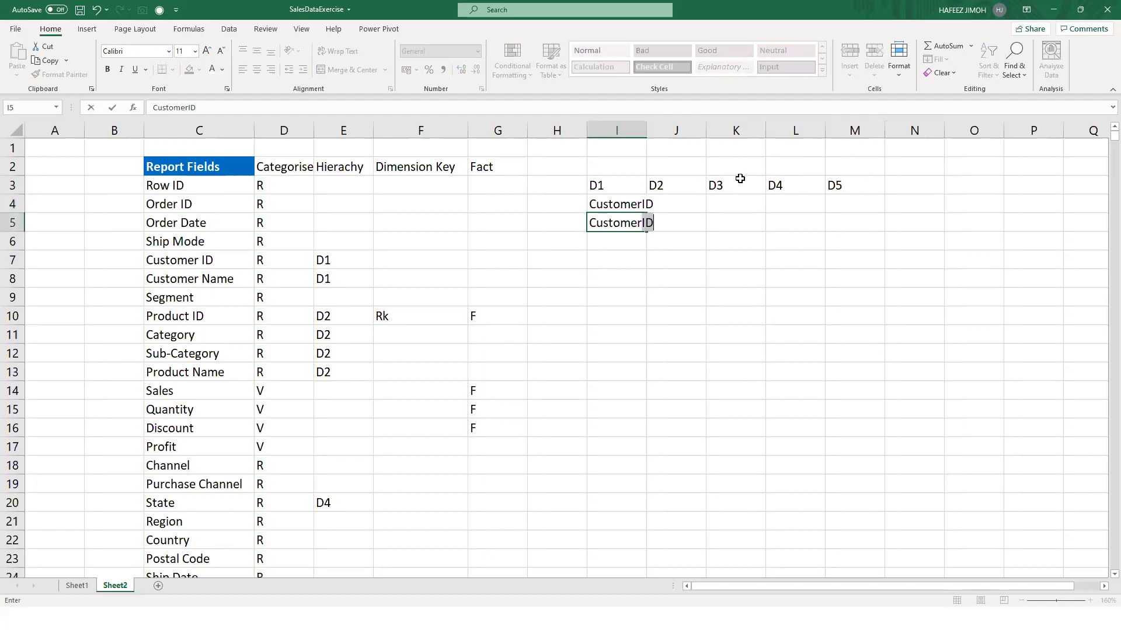
pyautogui.write(' Namw')
pyautogui.press('Up')
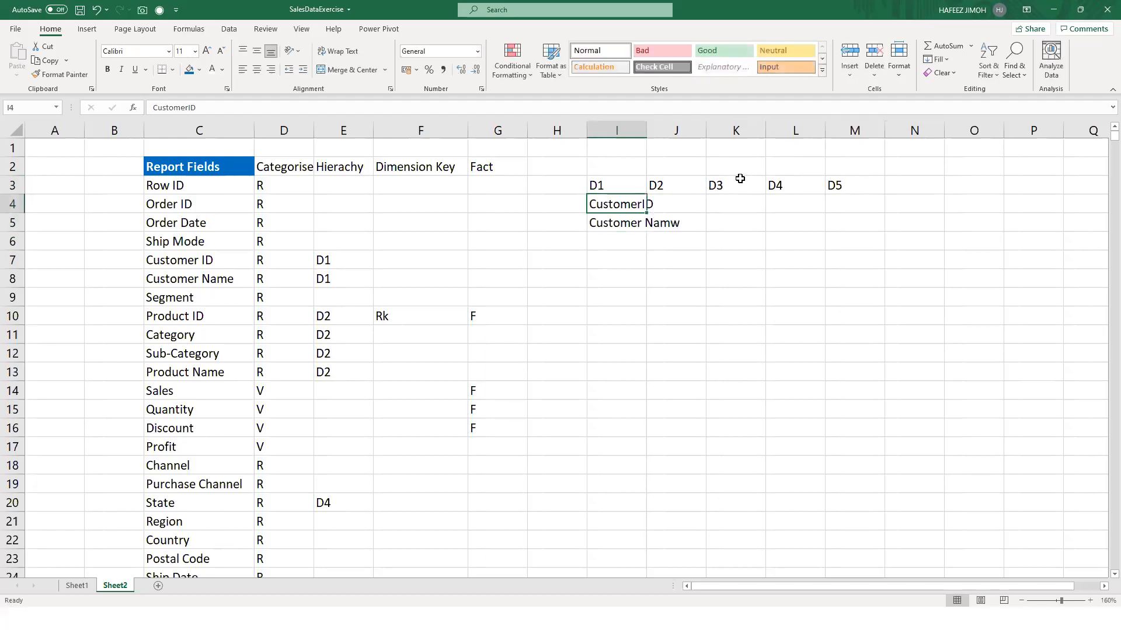
pyautogui.press('Down')
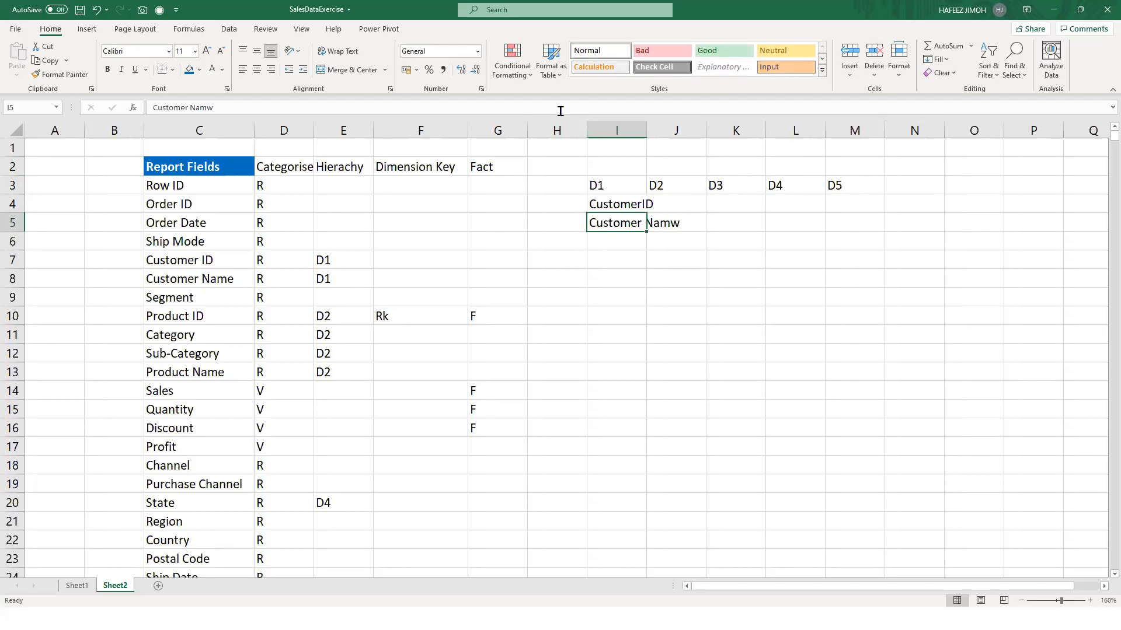
pyautogui.click(561, 111)
pyautogui.press('BackSpace')
pyautogui.write('e')
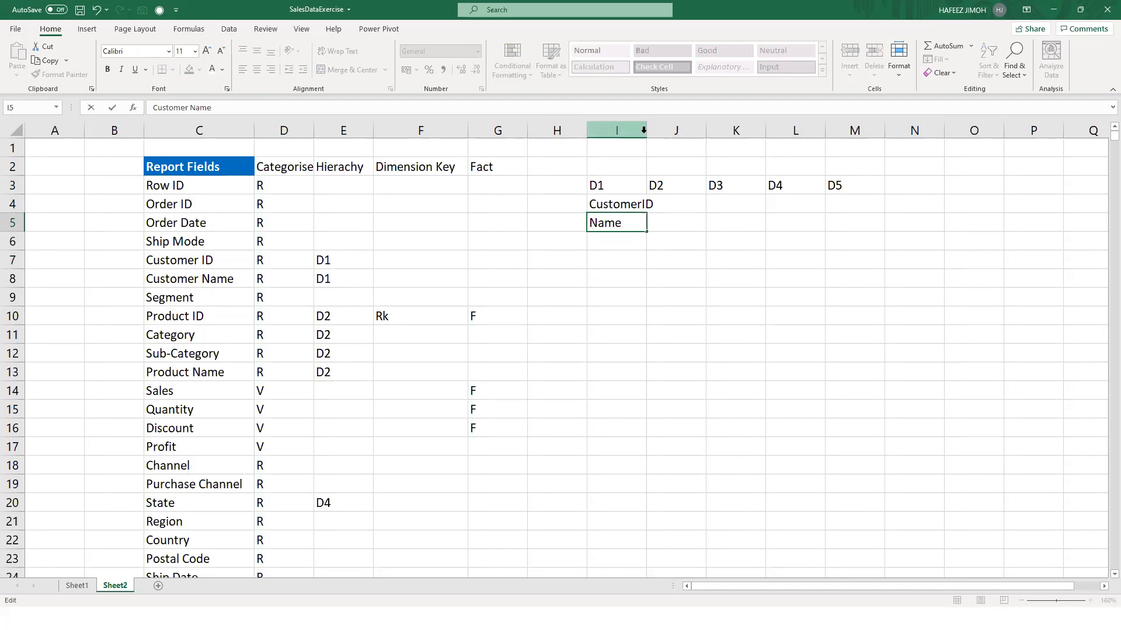
pyautogui.click(713, 199)
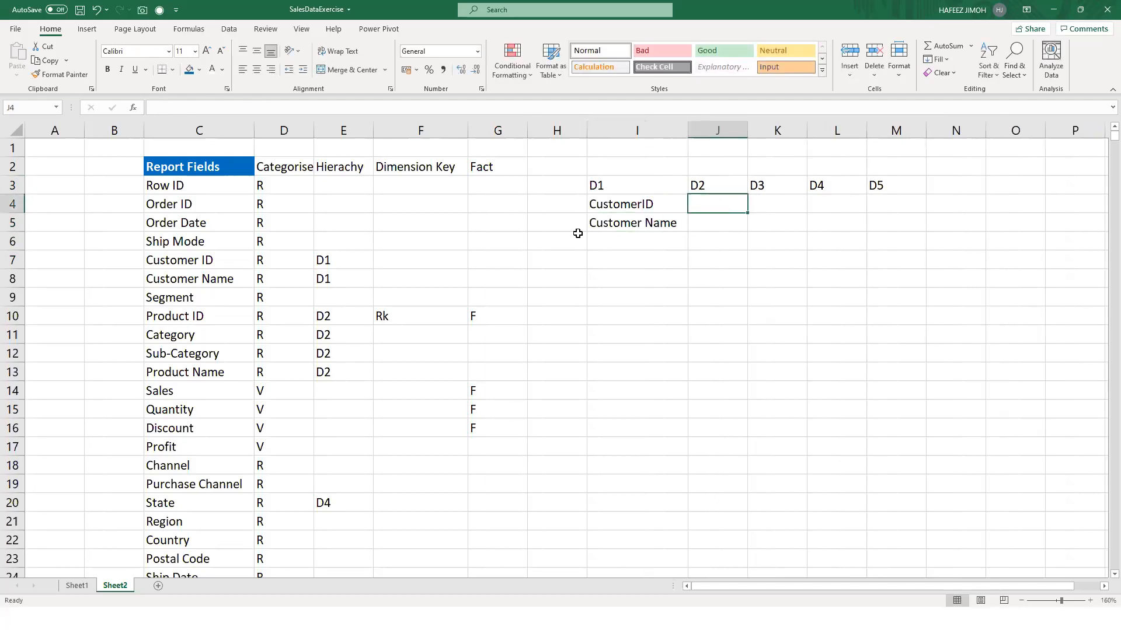
# - Copy Product ID, Category, Sub-Category and Product Name from C10:C13 to J4:J7 under D2, and fit column J's width
pyautogui.click(204, 316)
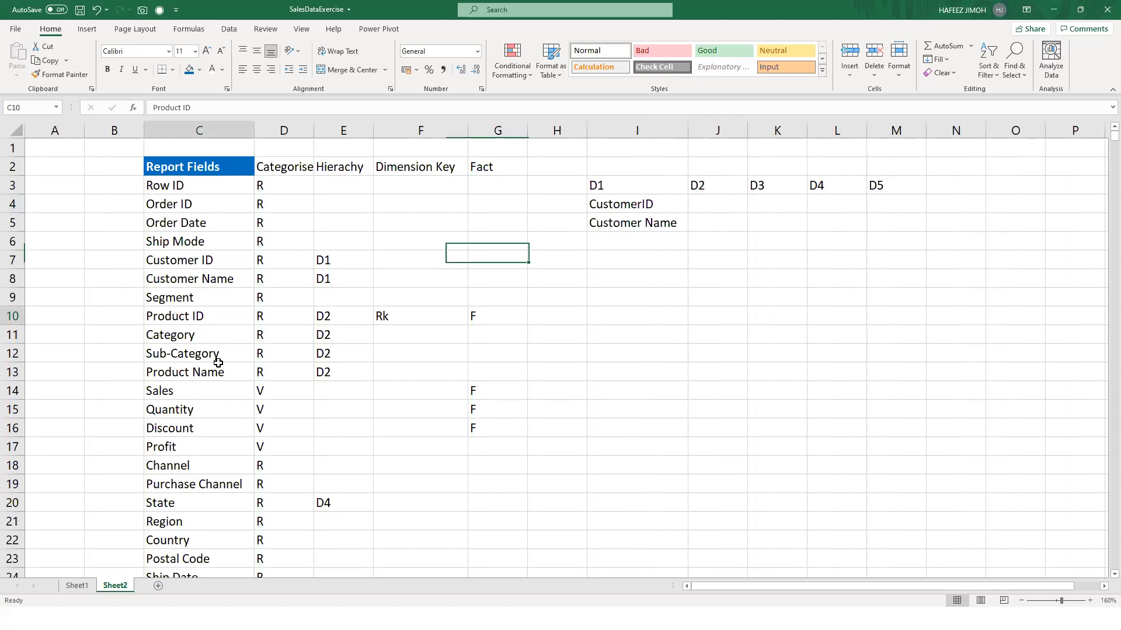
pyautogui.moveTo(217, 362); pyautogui.dragTo(216, 373)
pyautogui.hotkey('ctrl', 'c')
pyautogui.click(717, 201)
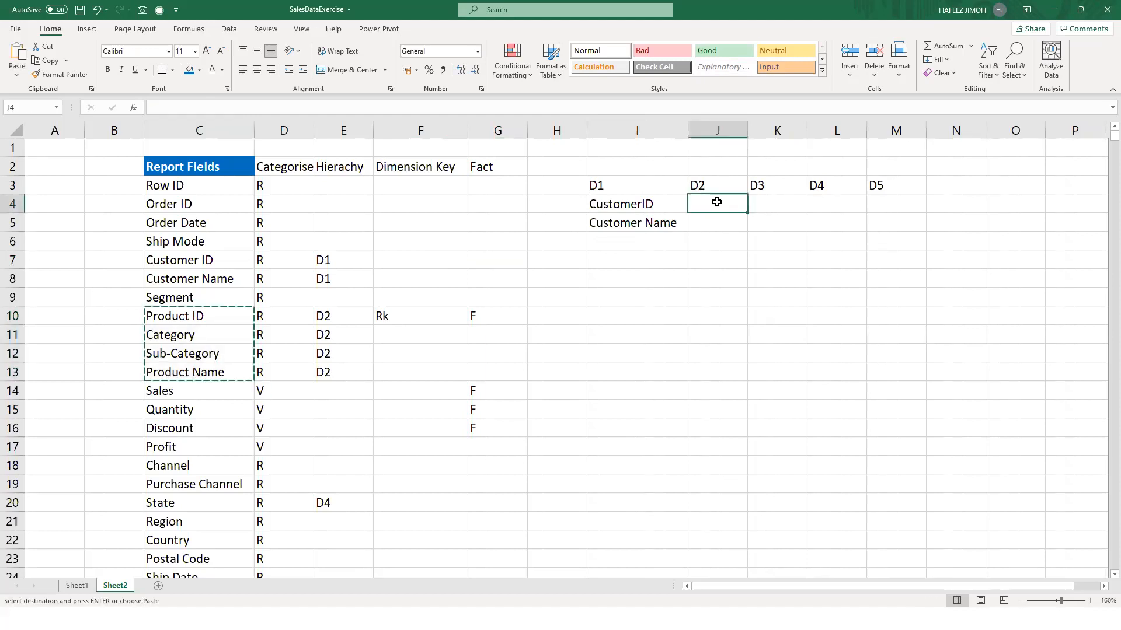
pyautogui.hotkey('ctrl', 'v')
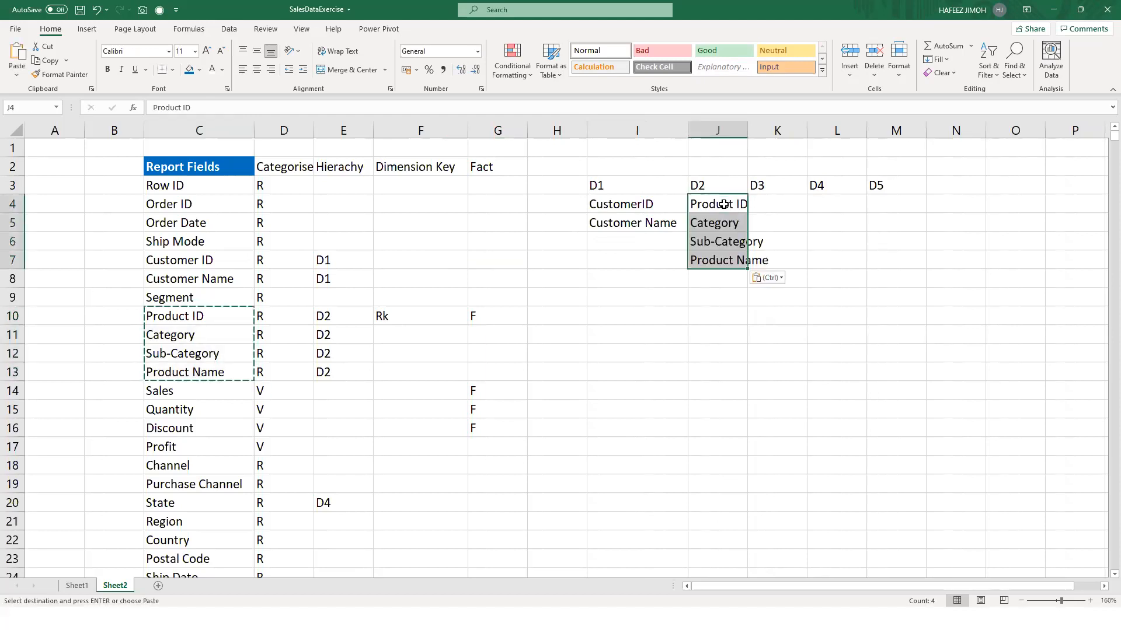
pyautogui.doubleClick(745, 130)
pyautogui.moveTo(723, 185); pyautogui.dragTo(725, 242)
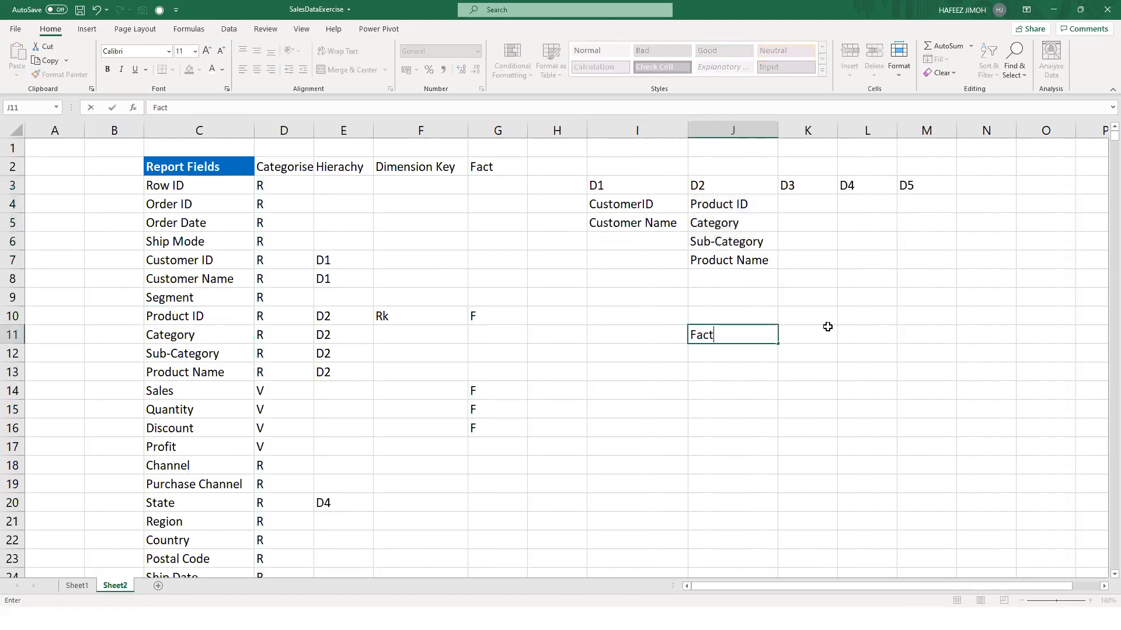
# - Enter the heading Fact in J11 and copy Product ID from C10 into J12 beneath it
pyautogui.press('Return')
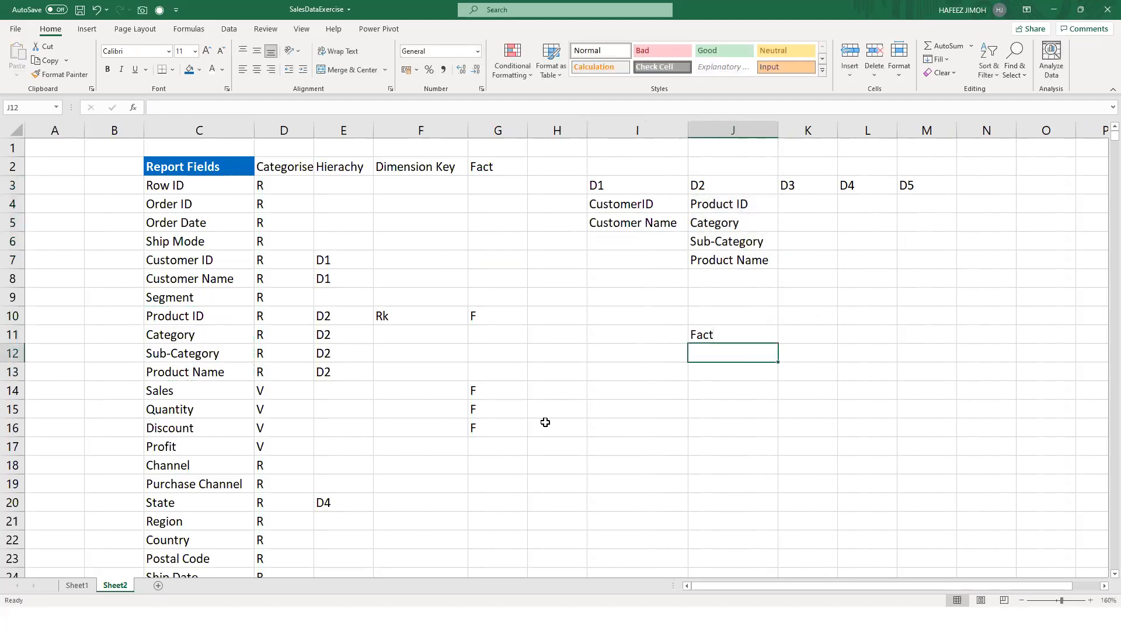
pyautogui.click(234, 317)
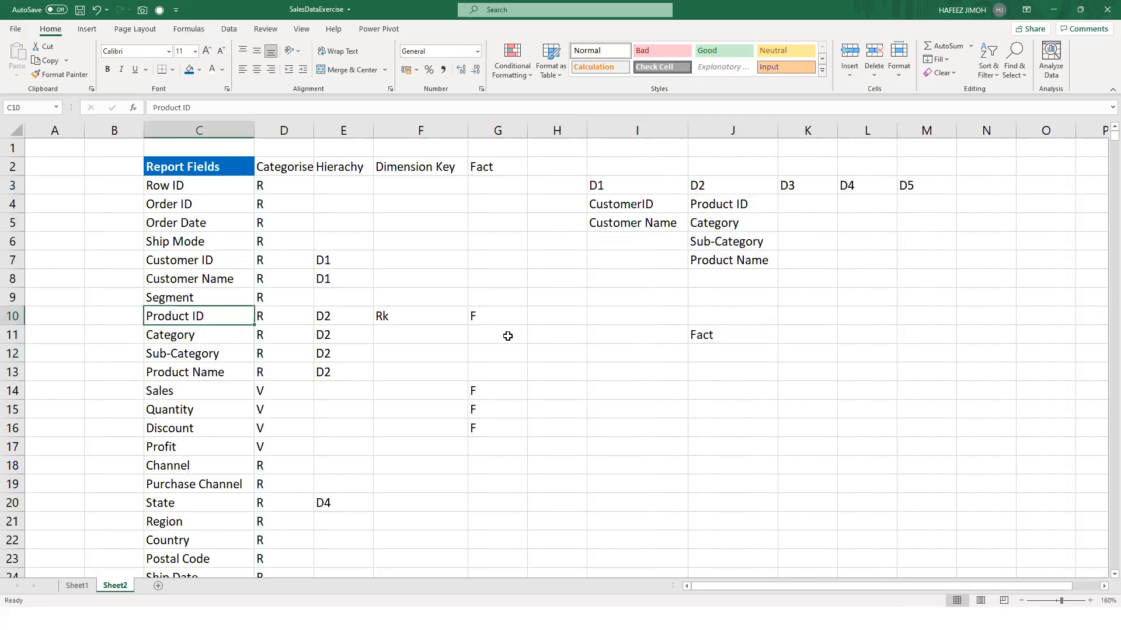
pyautogui.hotkey('ctrl', 'c')
pyautogui.click(763, 355)
pyautogui.hotkey('ctrl', 'v')
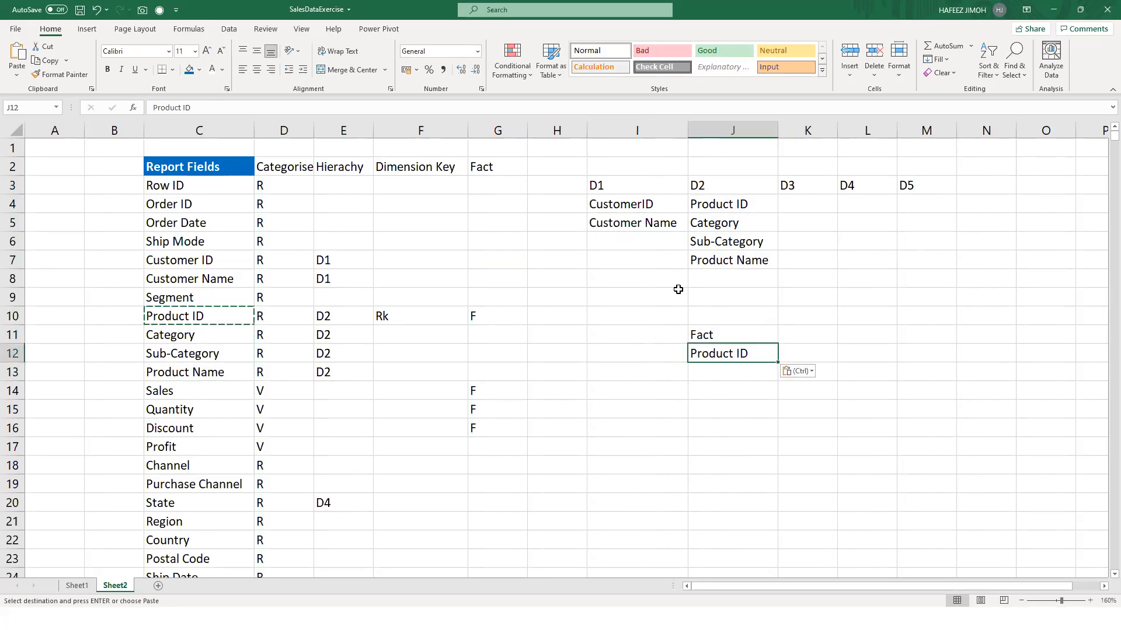
# - Copy Sales, Quantity and Discount from C14:C16 into the Fact list at J13:J15
pyautogui.moveTo(226, 392); pyautogui.dragTo(229, 424)
pyautogui.hotkey('ctrl', 'c')
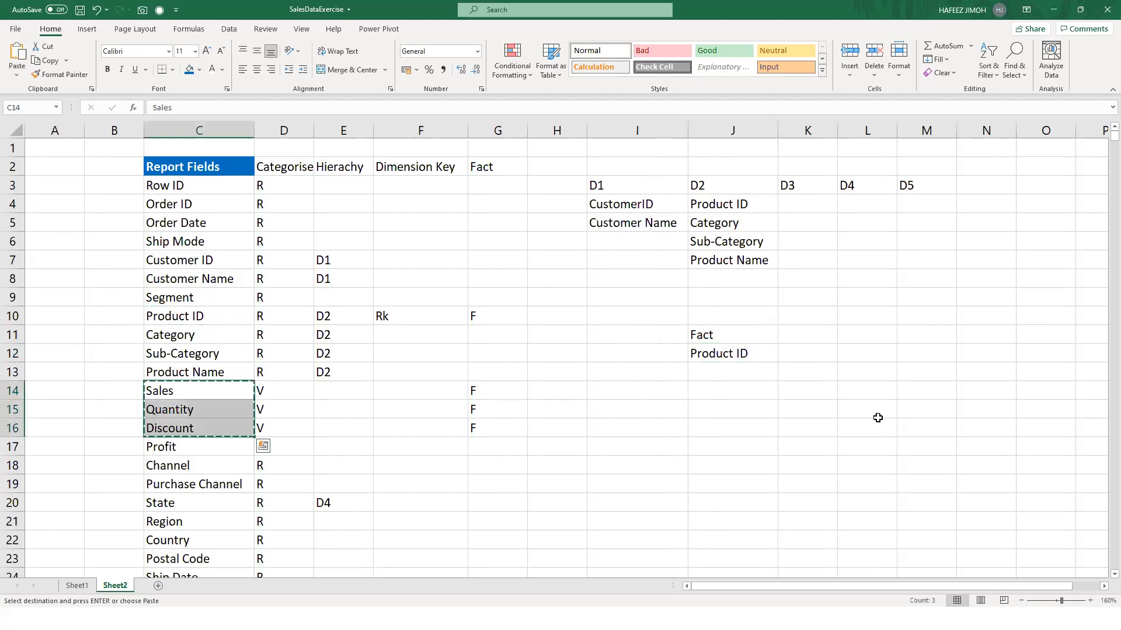
pyautogui.click(764, 372)
pyautogui.hotkey('ctrl', 'v')
# - Fill the Fact heading in J11 and the D1 to D5 headings in I3:M3 blue, with white text for D1 to D5
pyautogui.click(749, 338)
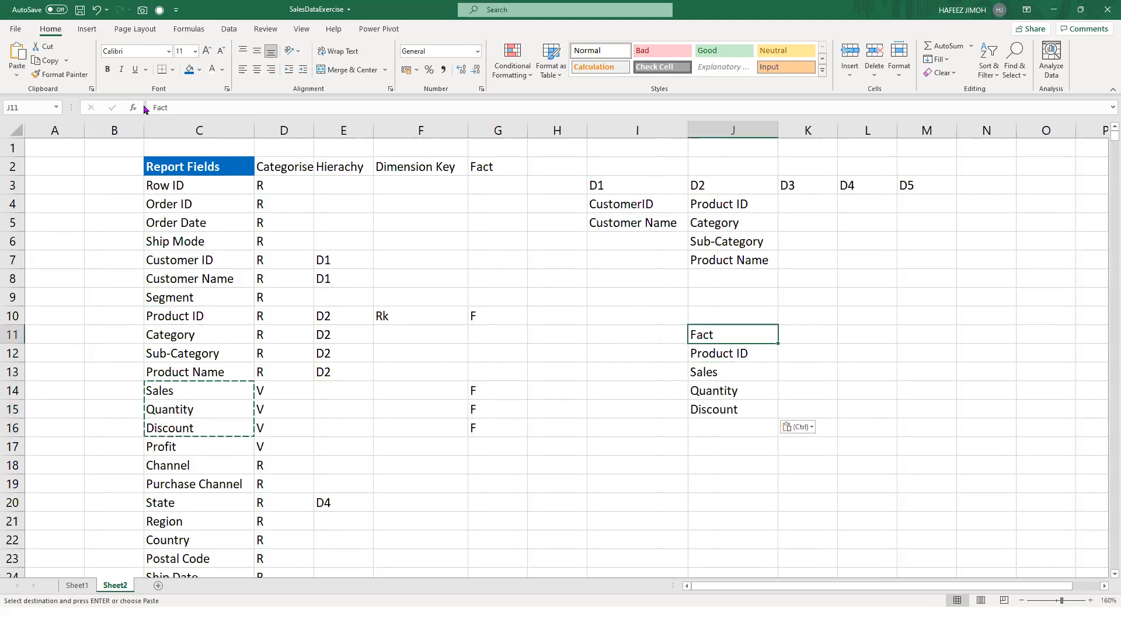
pyautogui.moveTo(611, 187); pyautogui.dragTo(904, 181)
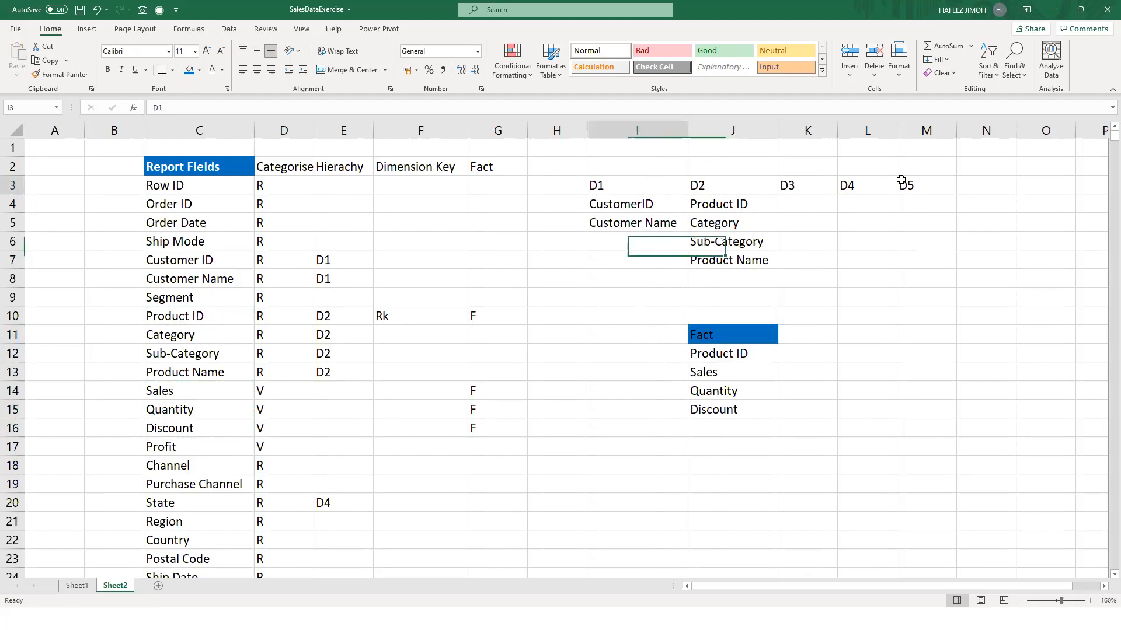
pyautogui.click(196, 75)
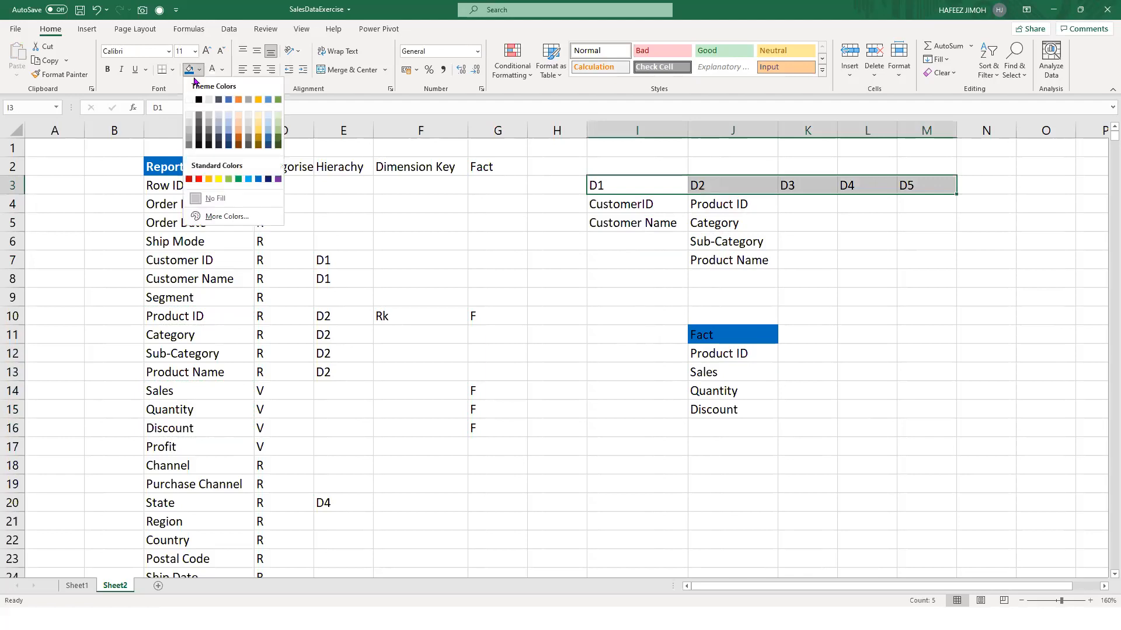
pyautogui.click(191, 71)
pyautogui.click(213, 69)
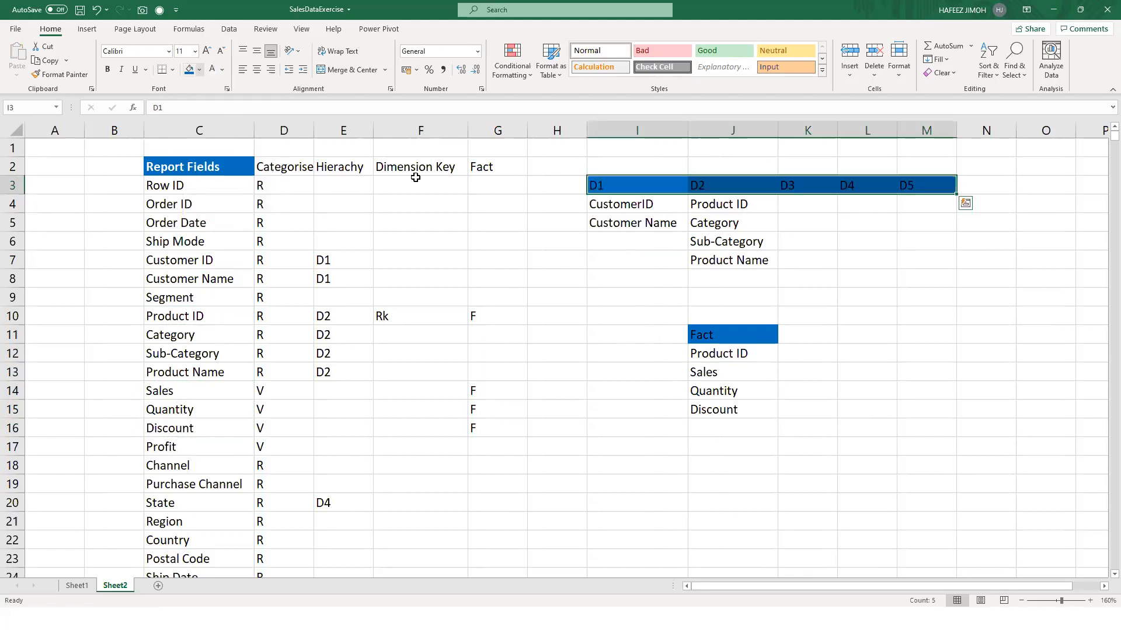
pyautogui.click(781, 404)
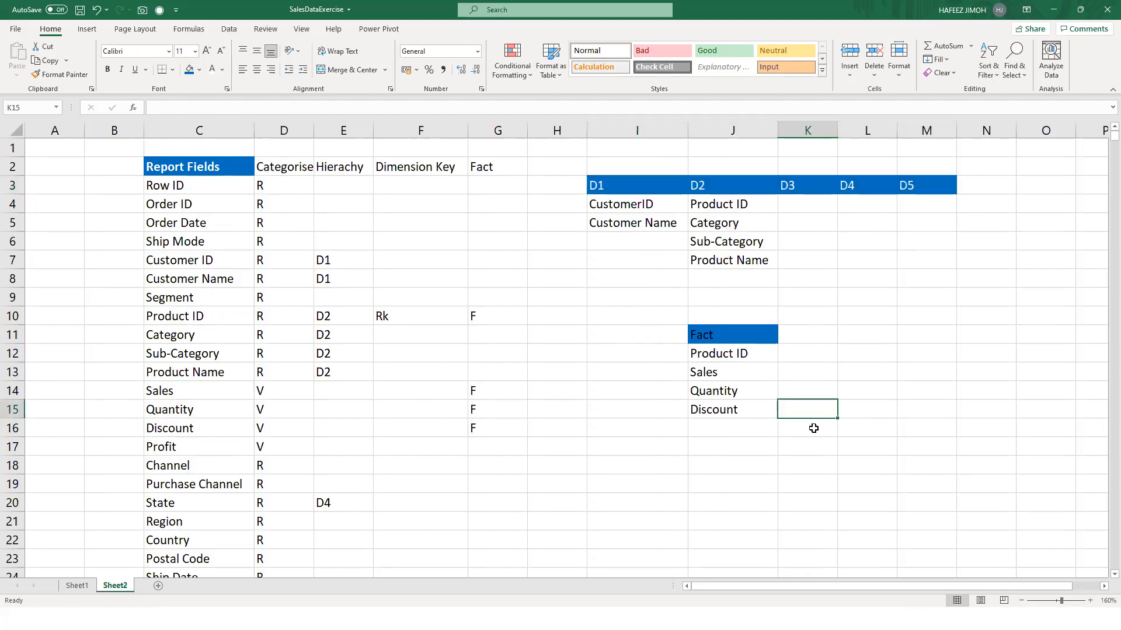
# - Add Customer ID to the Fact list in J16
pyautogui.click(740, 427)
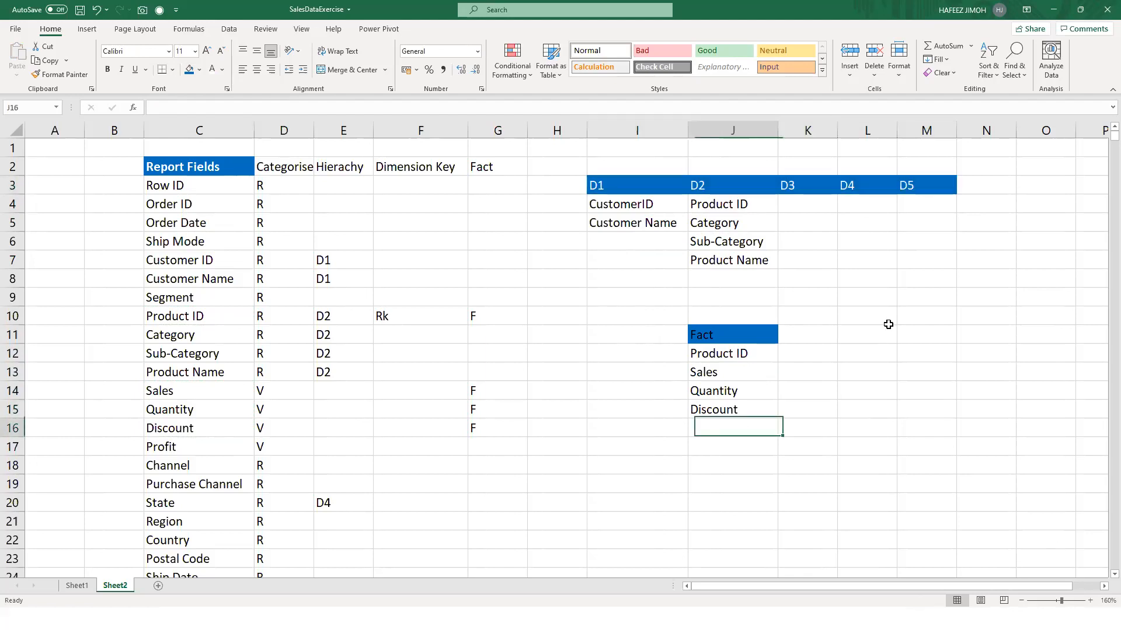
pyautogui.write('Custo')
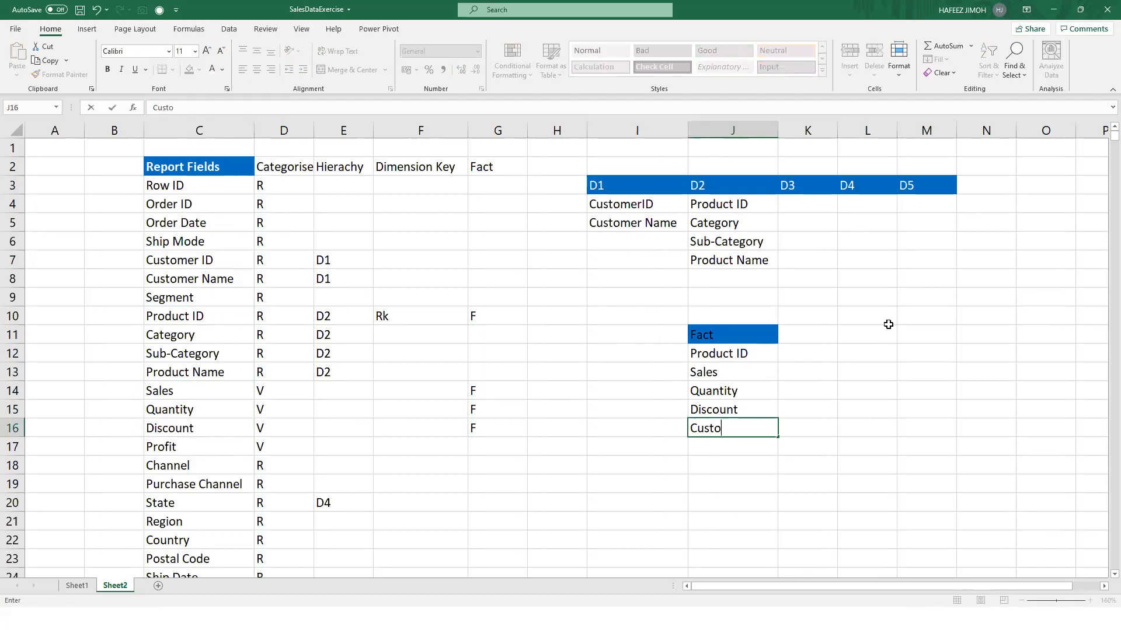
pyautogui.write('mer ID')
pyautogui.press('Return')
pyautogui.write('C')
pyautogui.press('Escape')
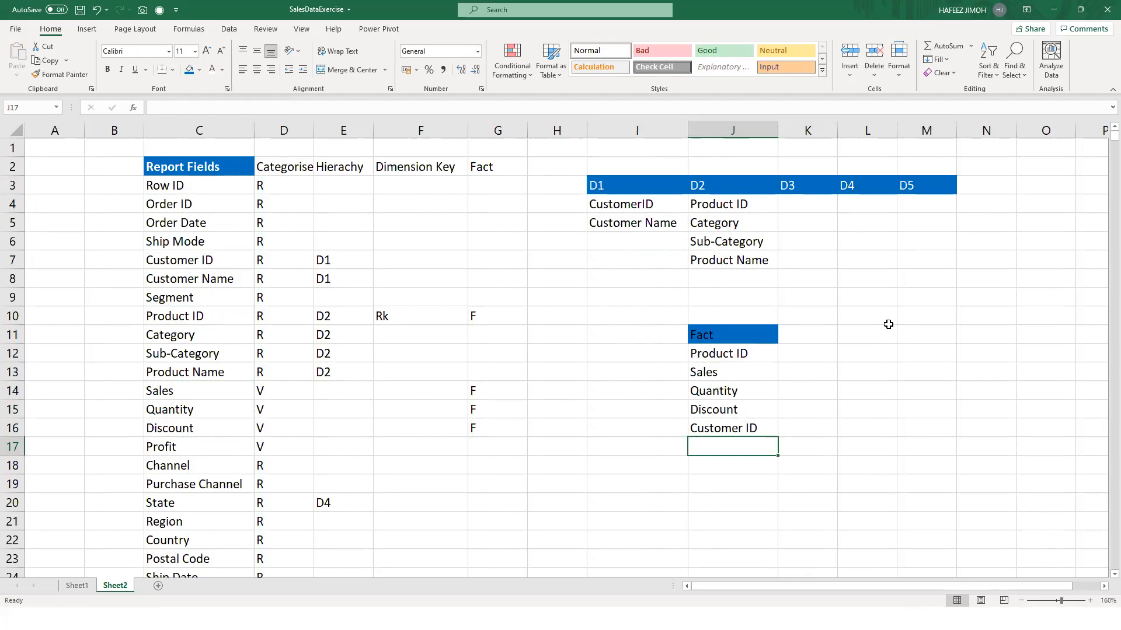
# - Switch to the presentation to read build steps 7 and 8 on the fact folder, and return to the Excel workbook
pyautogui.hotkey('alt', 'Tab')
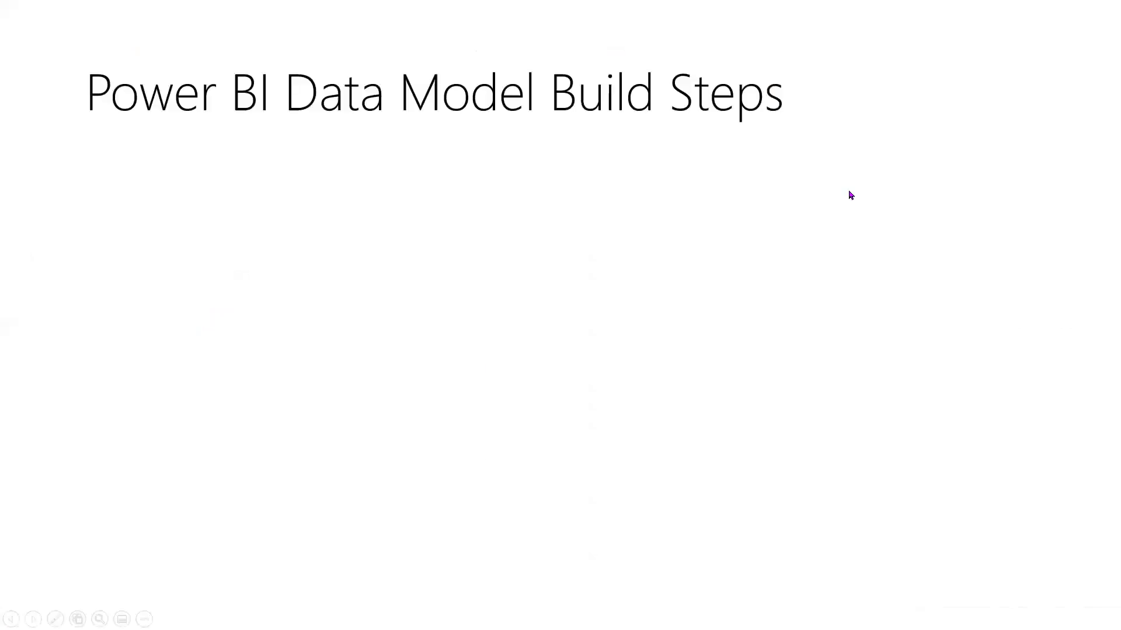
pyautogui.press('Right')
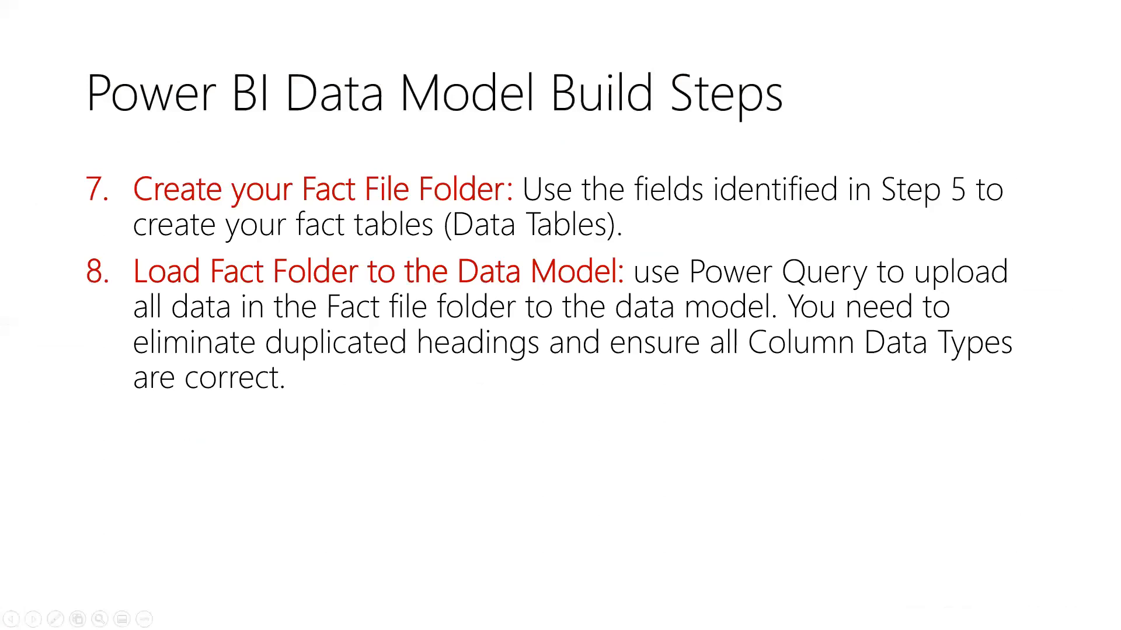
pyautogui.hotkey('alt', 'Tab')
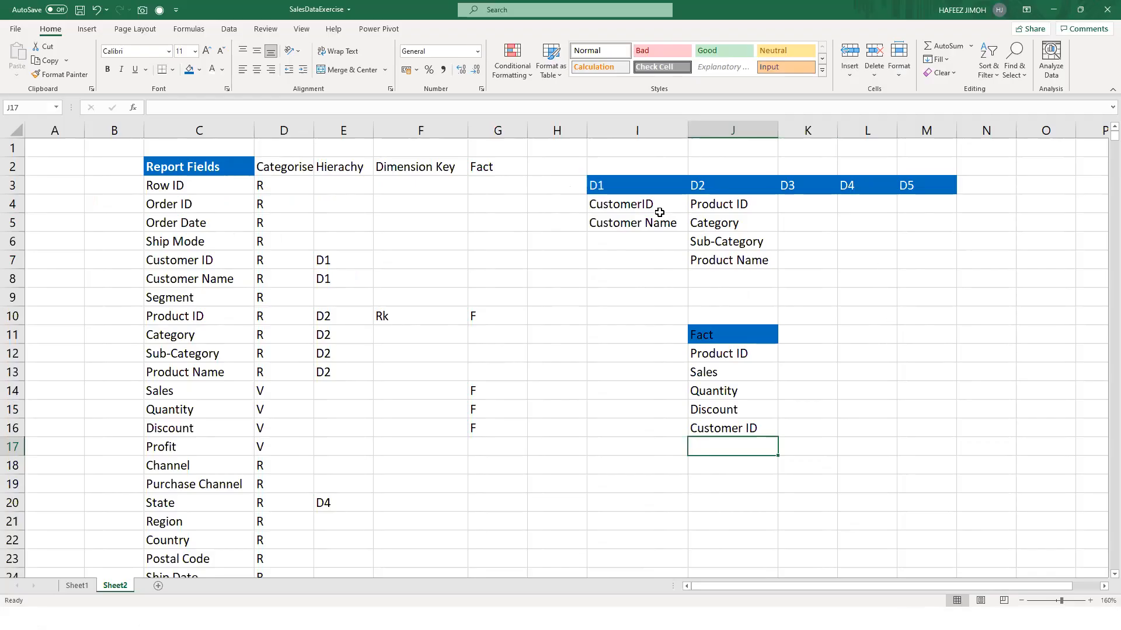
pyautogui.moveTo(656, 184); pyautogui.dragTo(705, 223)
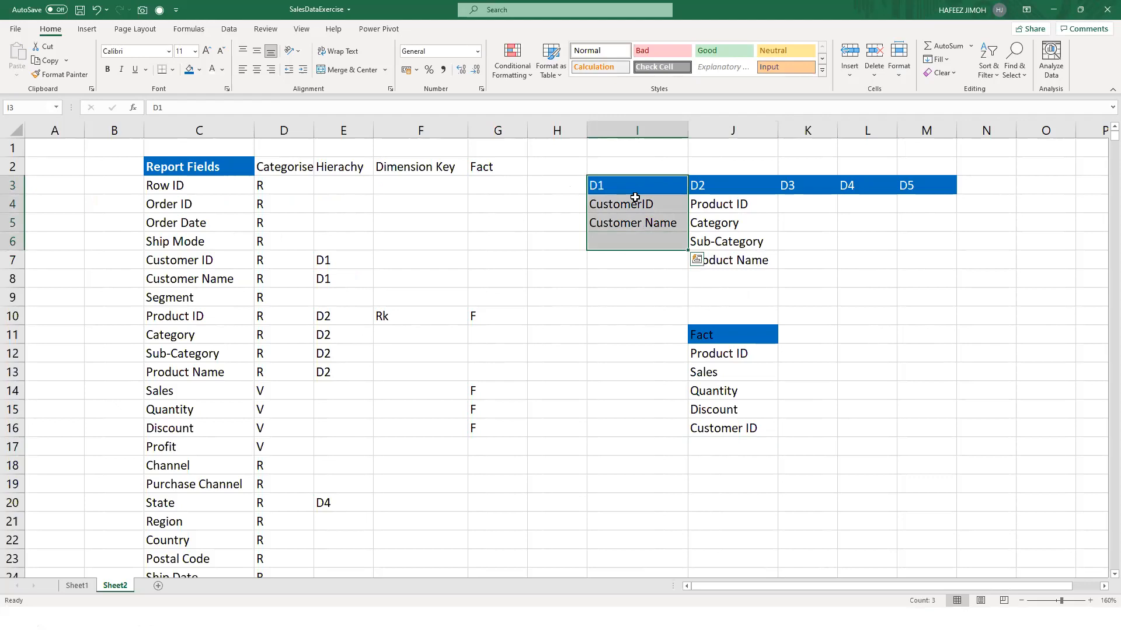
pyautogui.hotkey('ctrl', 'c')
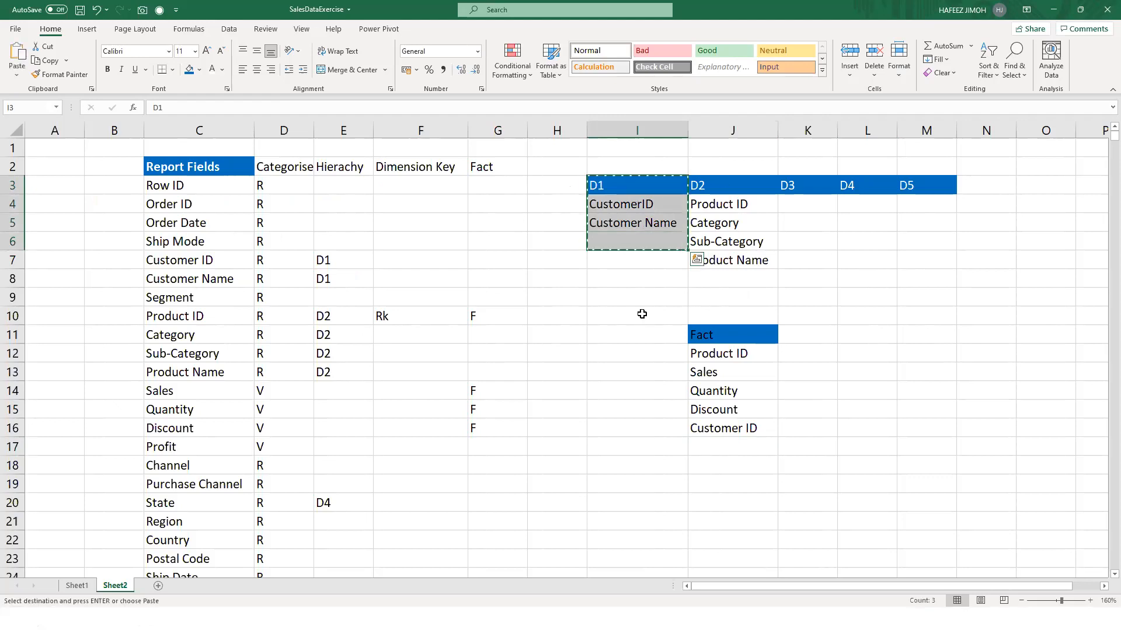
pyautogui.click(663, 315)
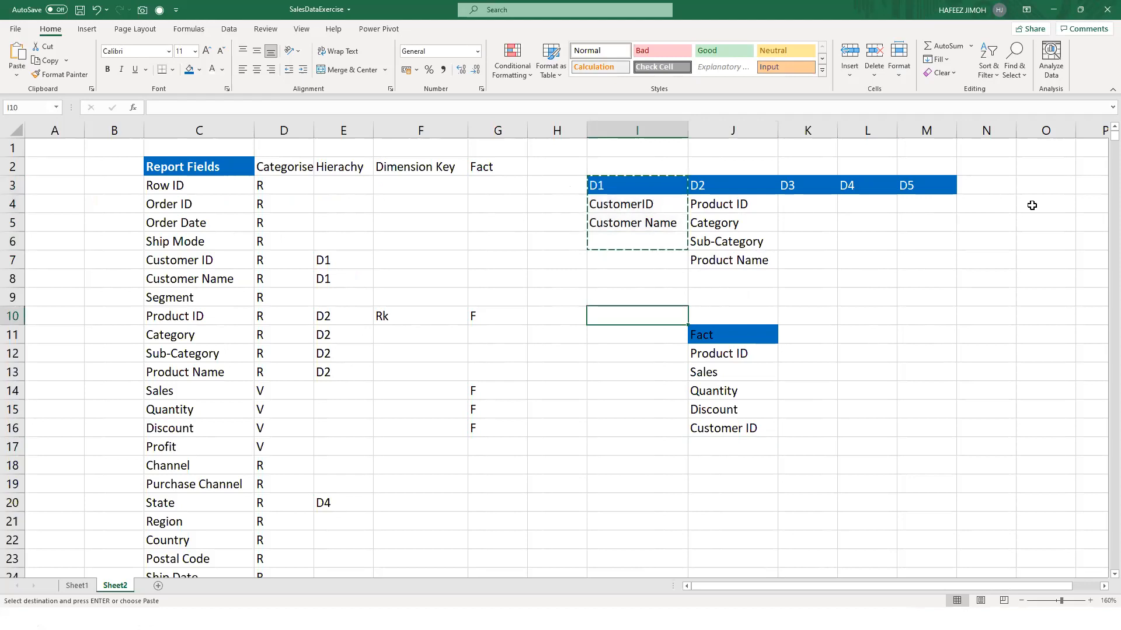
pyautogui.click(913, 317)
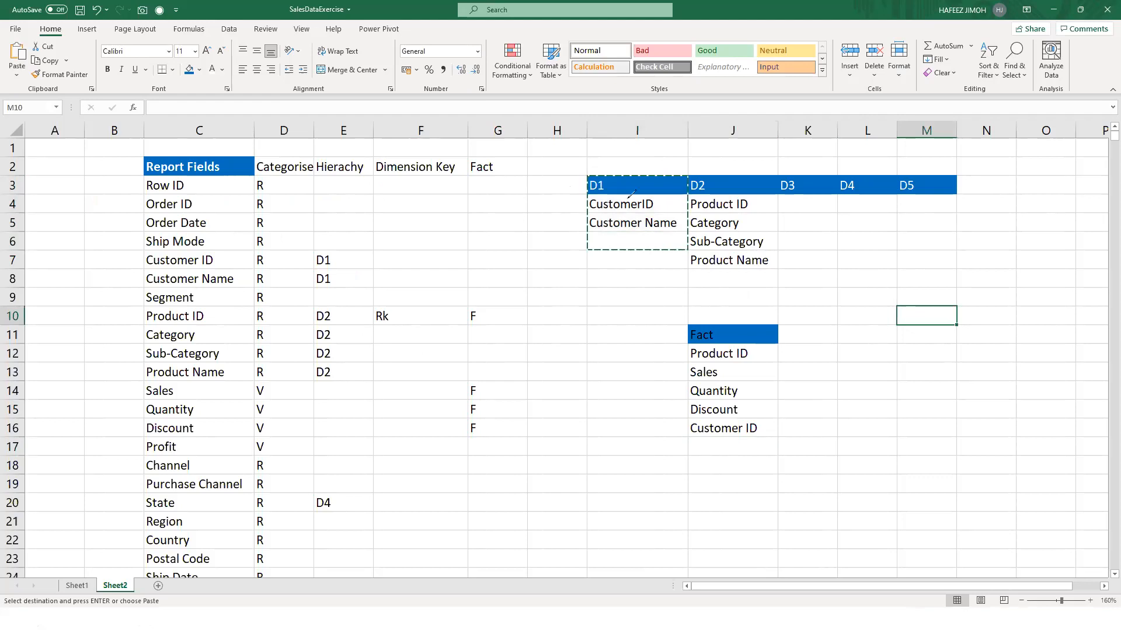
pyautogui.press('Escape')
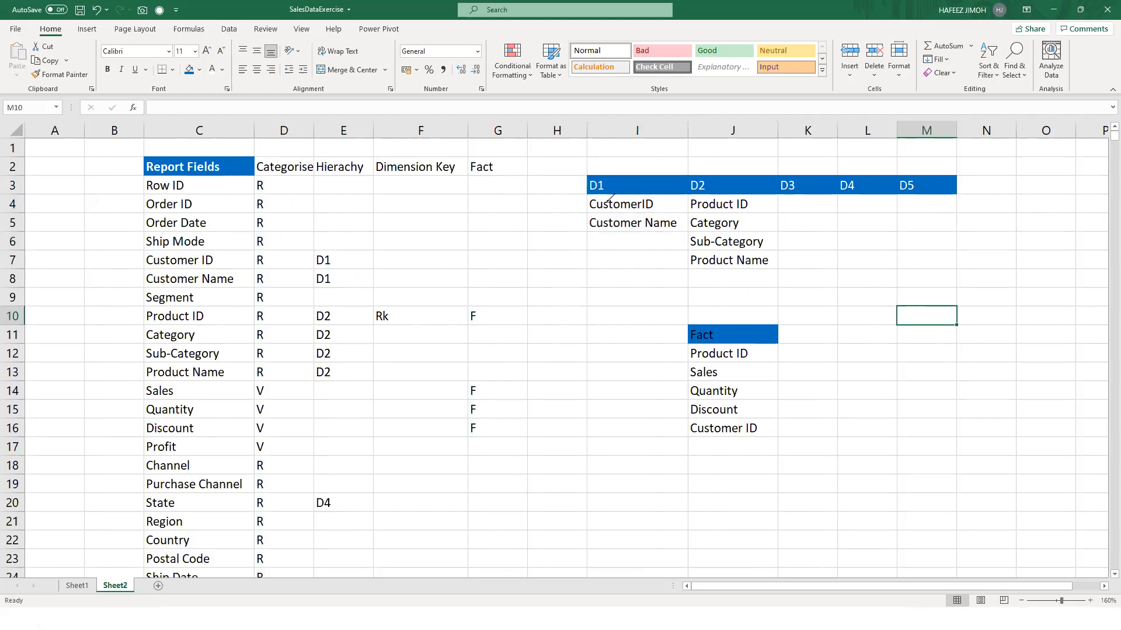
# - Draw red ink lines linking CustomerID in D1 and Product ID in D2 to their matching Fact fields, and clear the ink
pyautogui.moveTo(681, 357); pyautogui.dragTo(692, 364)
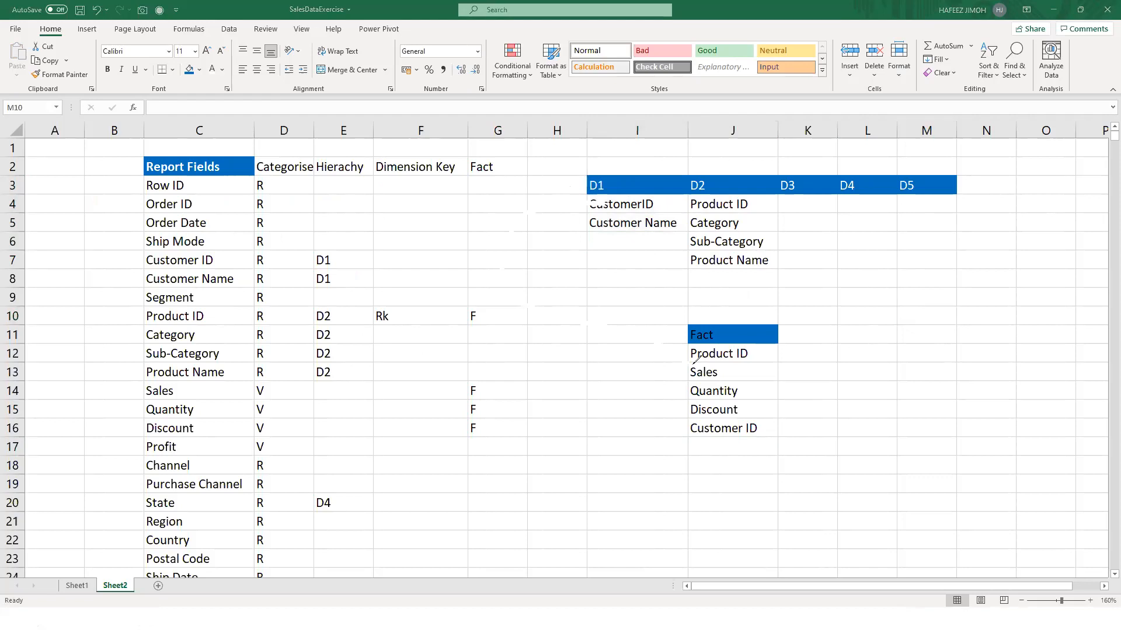
pyautogui.moveTo(589, 199); pyautogui.dragTo(666, 348)
pyautogui.moveTo(690, 425); pyautogui.dragTo(688, 428)
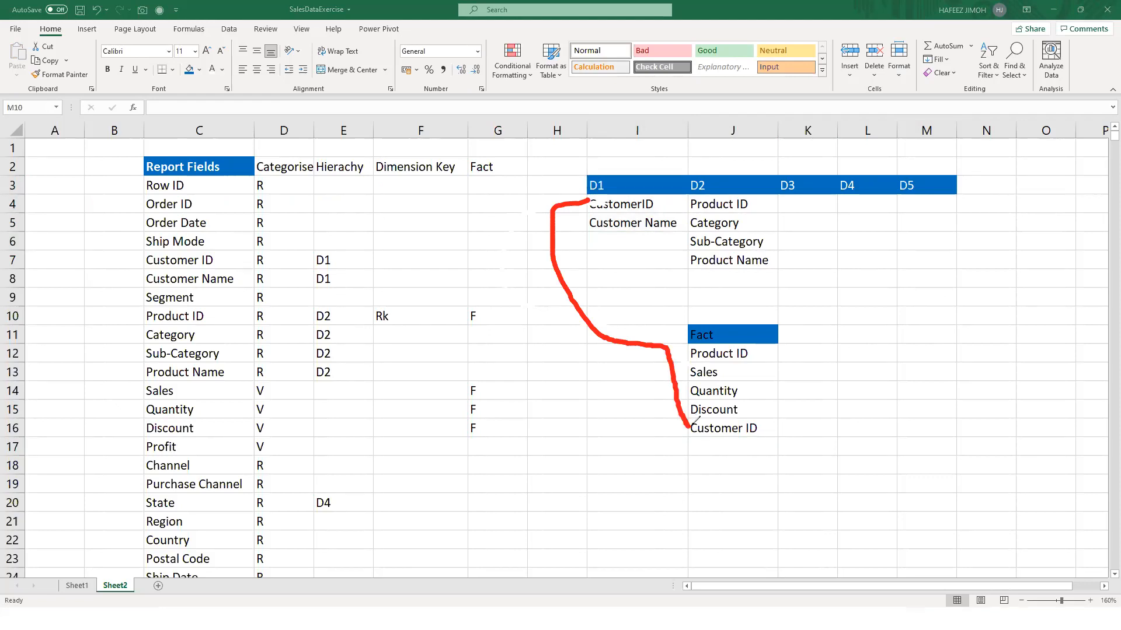
pyautogui.moveTo(693, 206); pyautogui.dragTo(677, 250)
pyautogui.moveTo(680, 302); pyautogui.dragTo(690, 356)
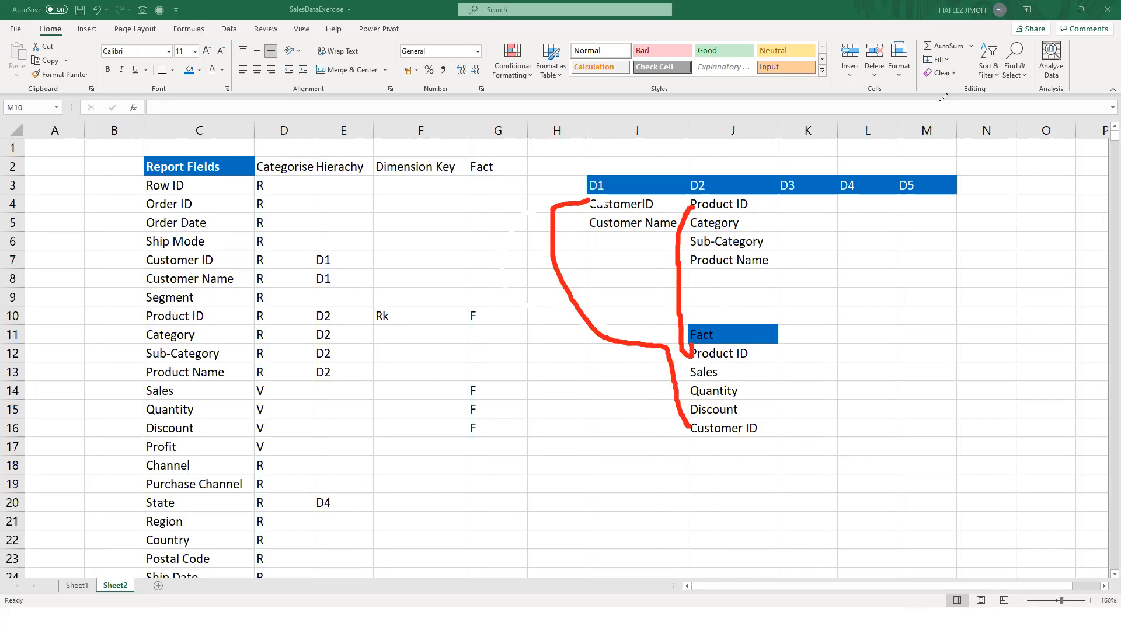
pyautogui.click(950, 6)
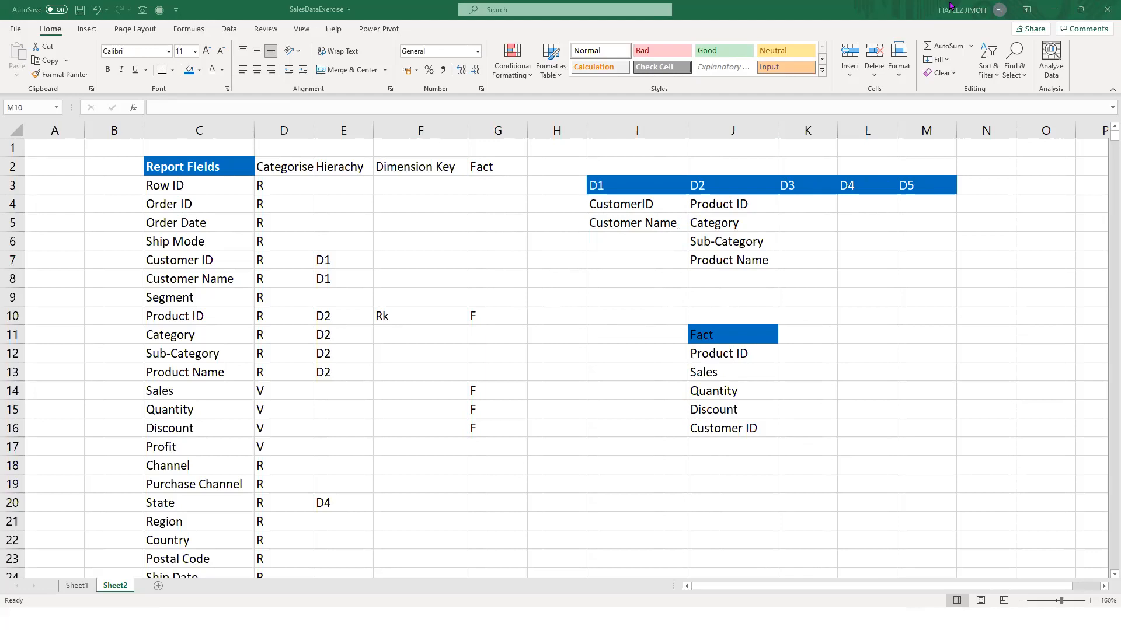
pyautogui.moveTo(649, 193); pyautogui.dragTo(655, 261)
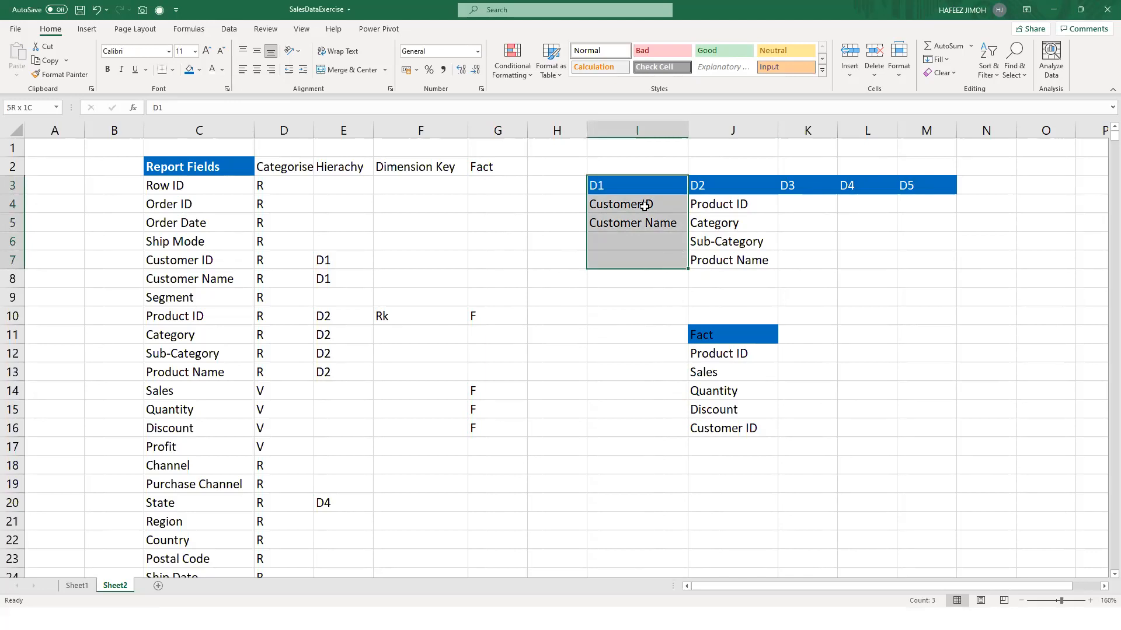
pyautogui.click(645, 186)
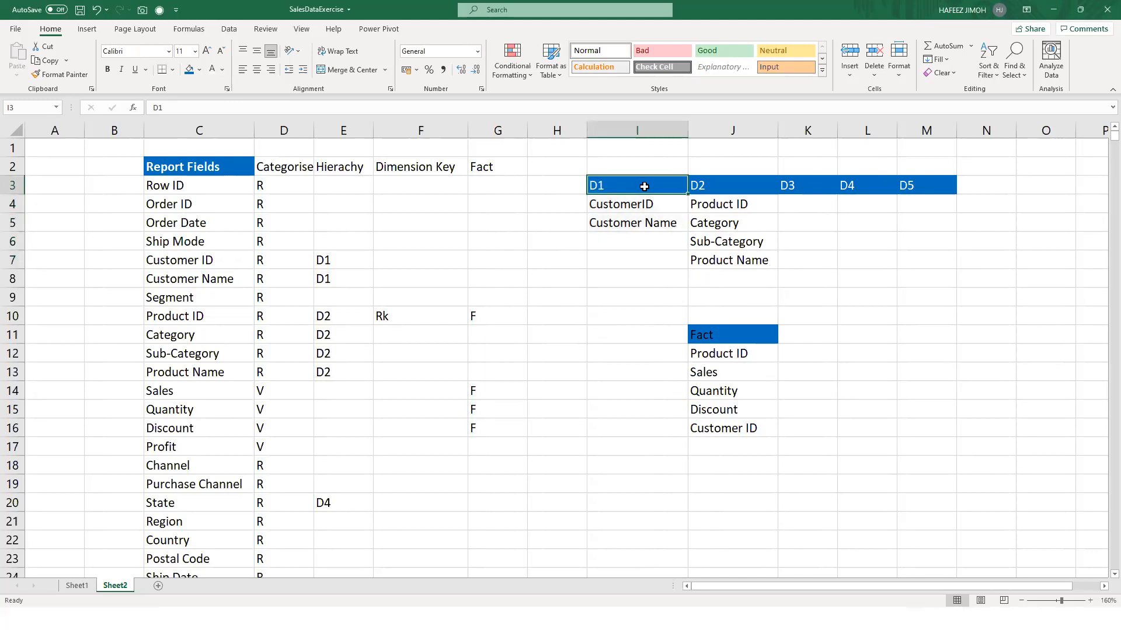
pyautogui.moveTo(635, 249); pyautogui.dragTo(636, 254)
pyautogui.click(743, 189)
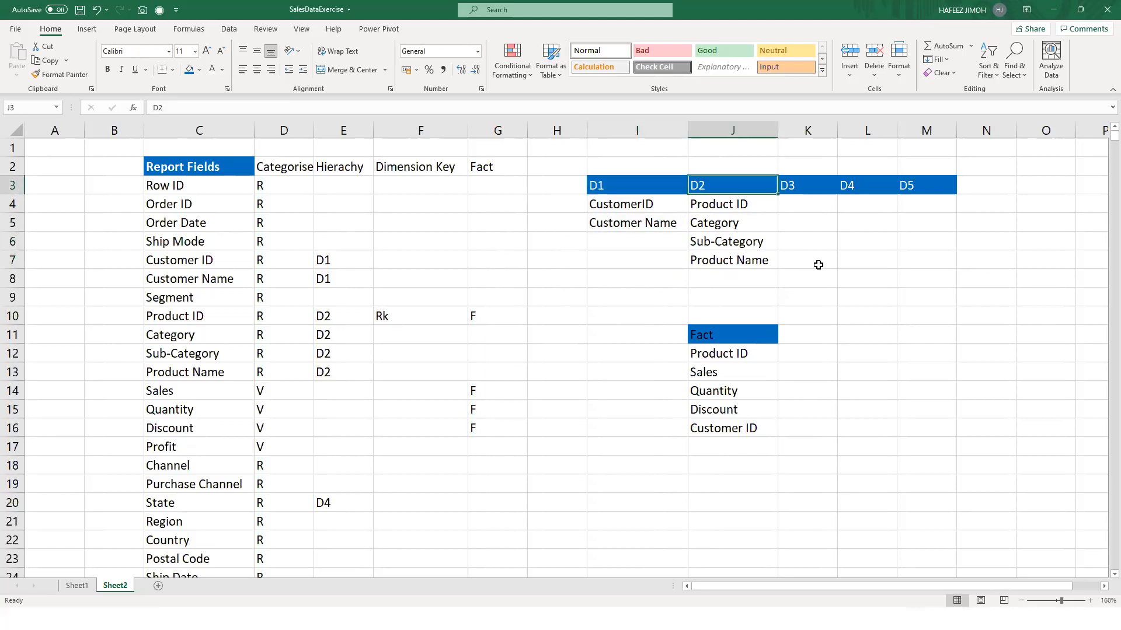
pyautogui.moveTo(741, 183); pyautogui.dragTo(747, 241)
pyautogui.moveTo(960, 272); pyautogui.dragTo(962, 263)
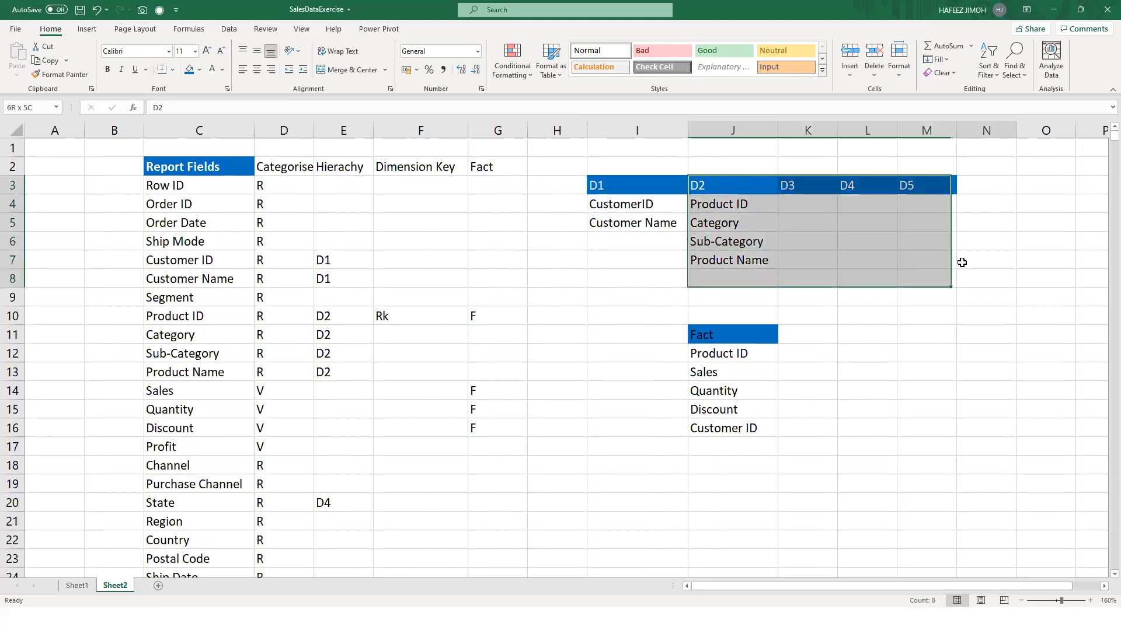
pyautogui.click(737, 218)
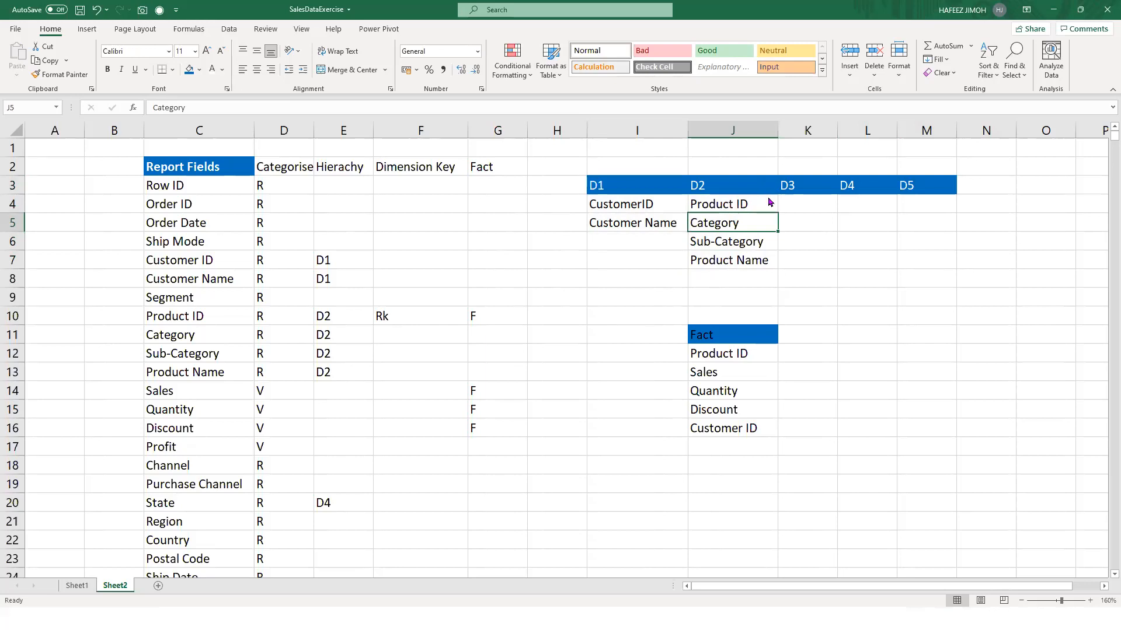
pyautogui.hotkey('ctrl', 'shift', '+')
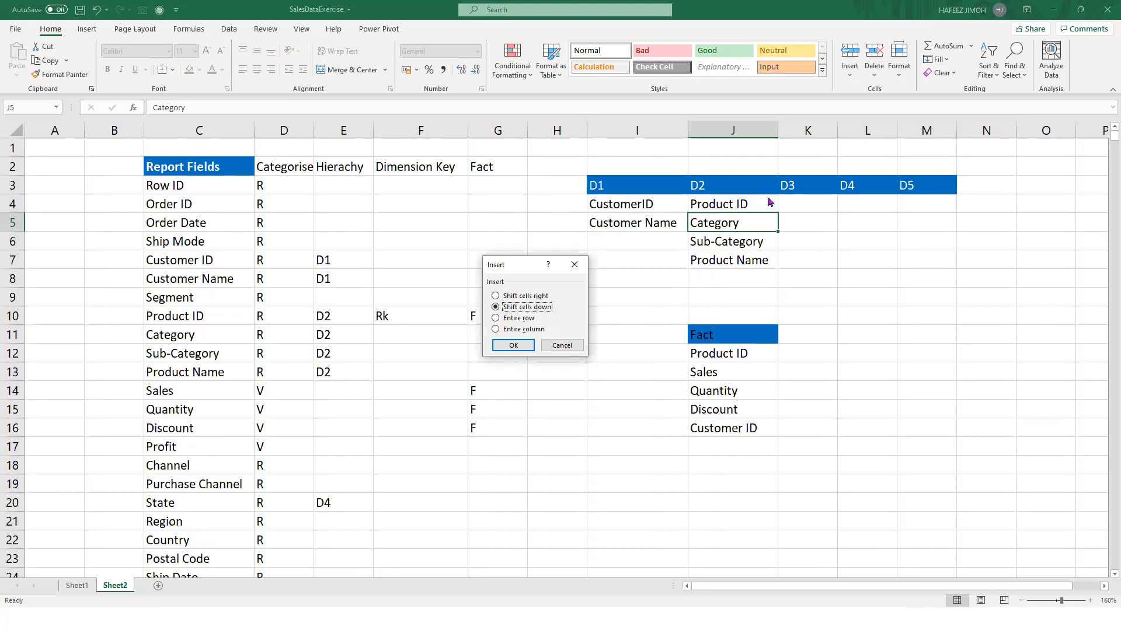
pyautogui.press('Left')
pyautogui.press('Up')
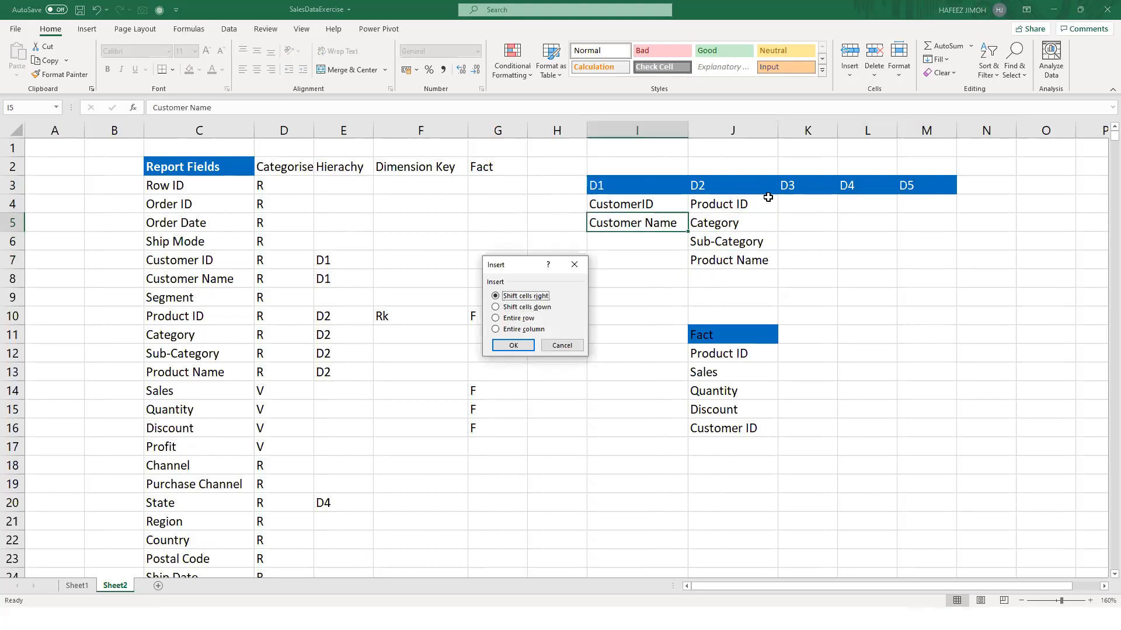
pyautogui.press('Escape')
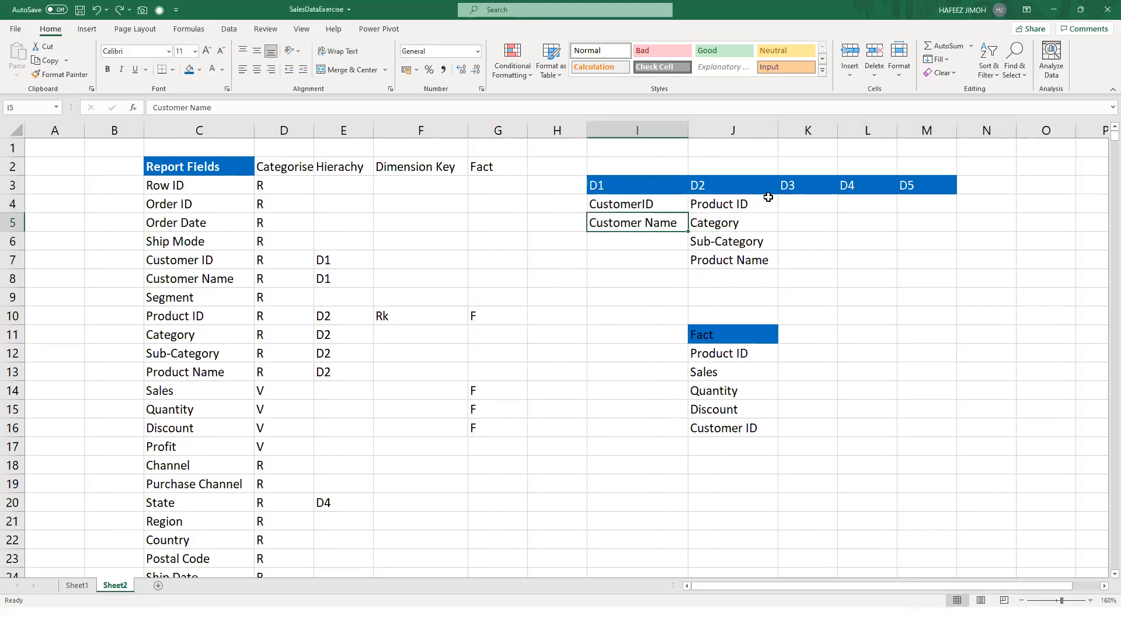
pyautogui.hotkey('ctrl', 'shift', '+')
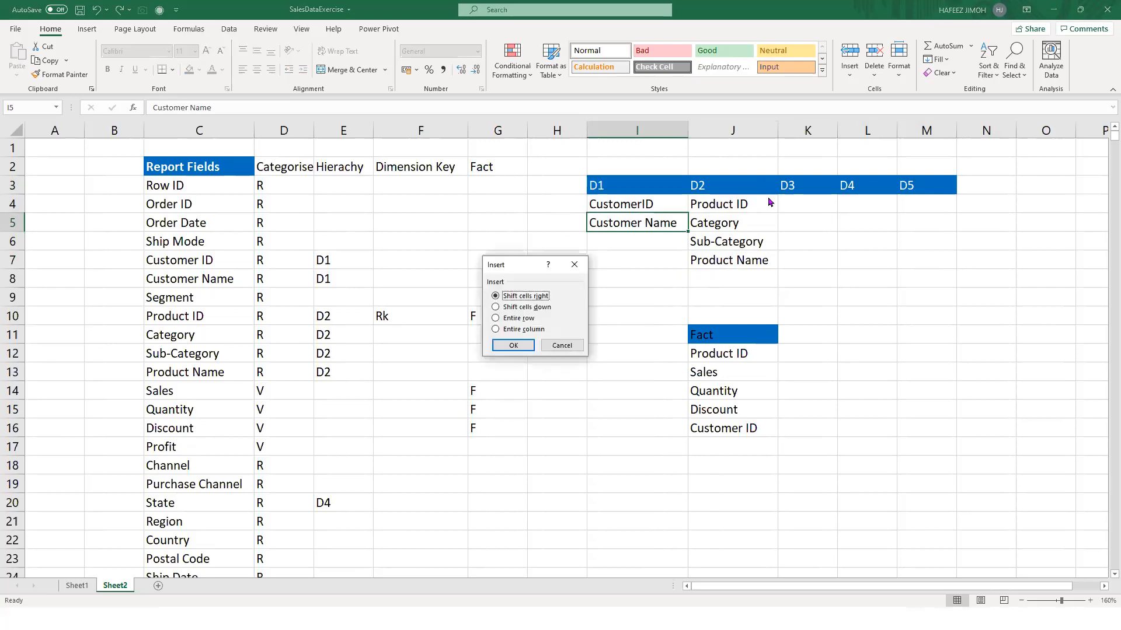
pyautogui.press('Down')
pyautogui.press('Down')
pyautogui.press('Down')
pyautogui.press('Escape')
# - Move the D2 to D5 block from J3:M7 so that it starts in K3, leaving column J empty beside D1
pyautogui.moveTo(755, 185); pyautogui.dragTo(904, 252)
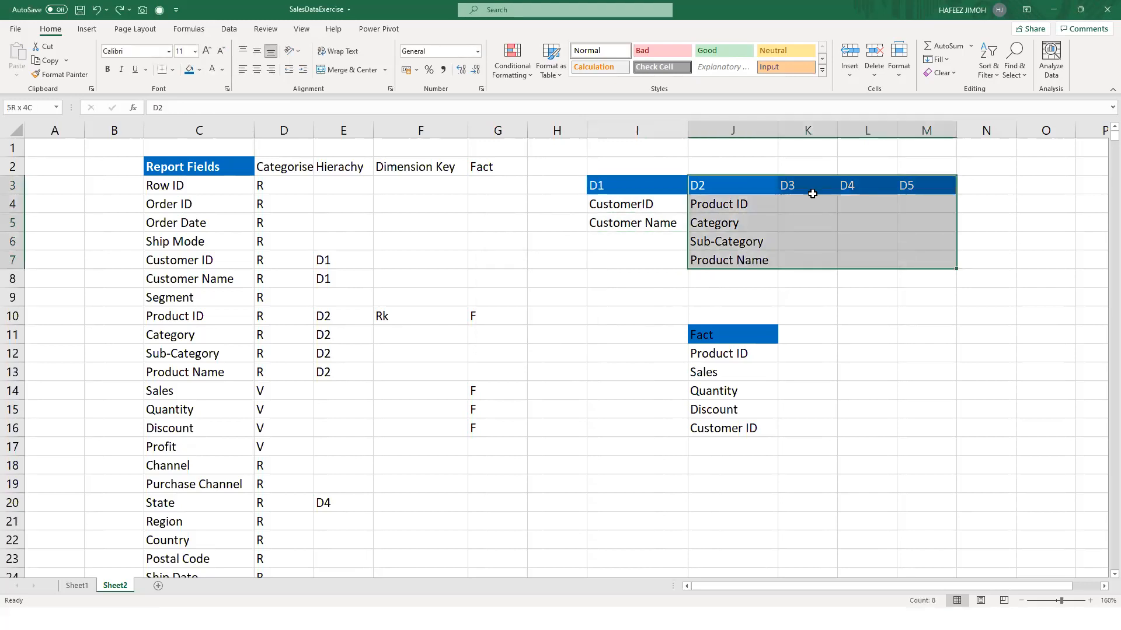
pyautogui.hotkey('ctrl', 'c')
pyautogui.click(809, 187)
pyautogui.hotkey('ctrl', 'v')
# - Move the D3 to D5 block in L3:O7 so that its first heading sits in M12
pyautogui.moveTo(887, 185); pyautogui.dragTo(1017, 255)
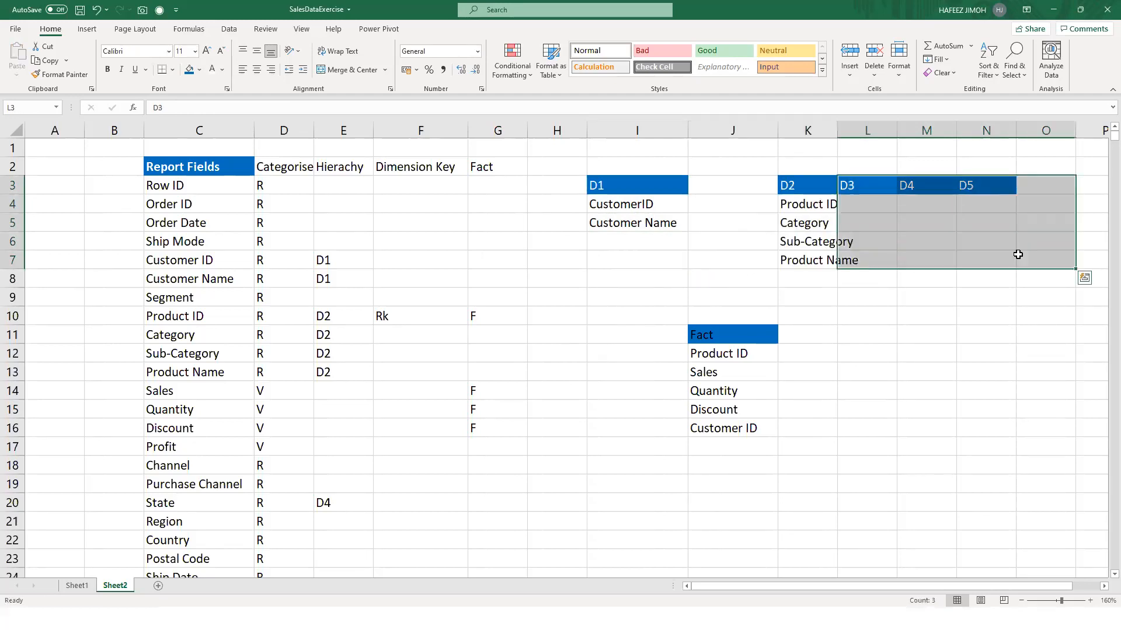
pyautogui.hotkey('ctrl', 'x')
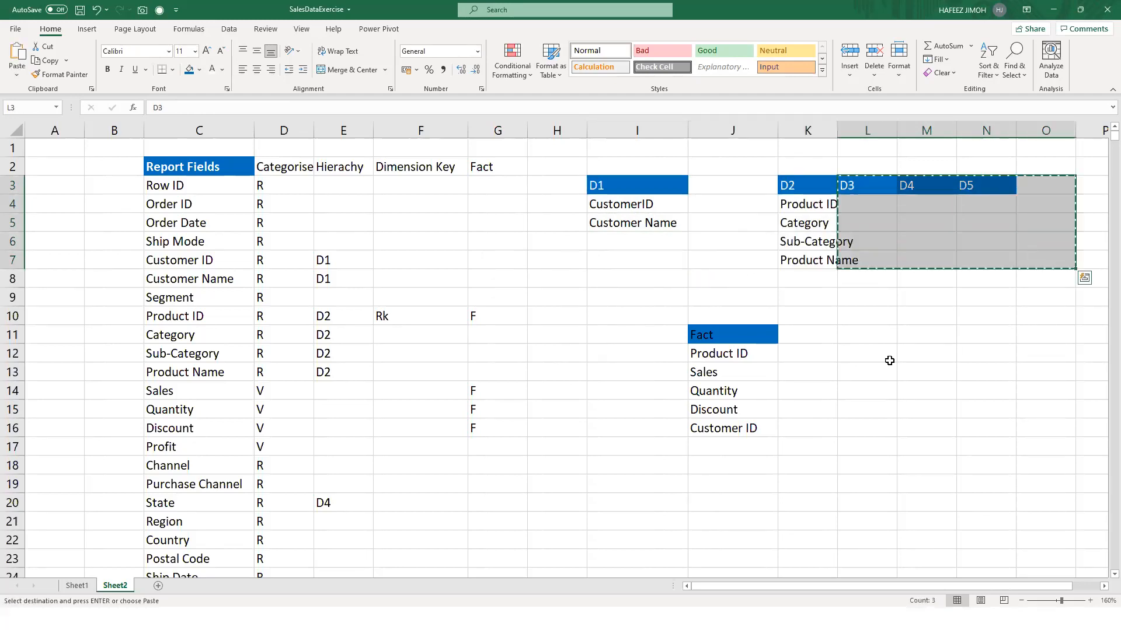
pyautogui.click(930, 359)
pyautogui.hotkey('ctrl', 'v')
# - Move the D4 and D5 headings with the cells below them so that D4 sits in H11 beside the Fact list
pyautogui.moveTo(992, 358); pyautogui.dragTo(1052, 411)
pyautogui.hotkey('ctrl', 'x')
pyautogui.click(569, 339)
pyautogui.hotkey('ctrl', 'v')
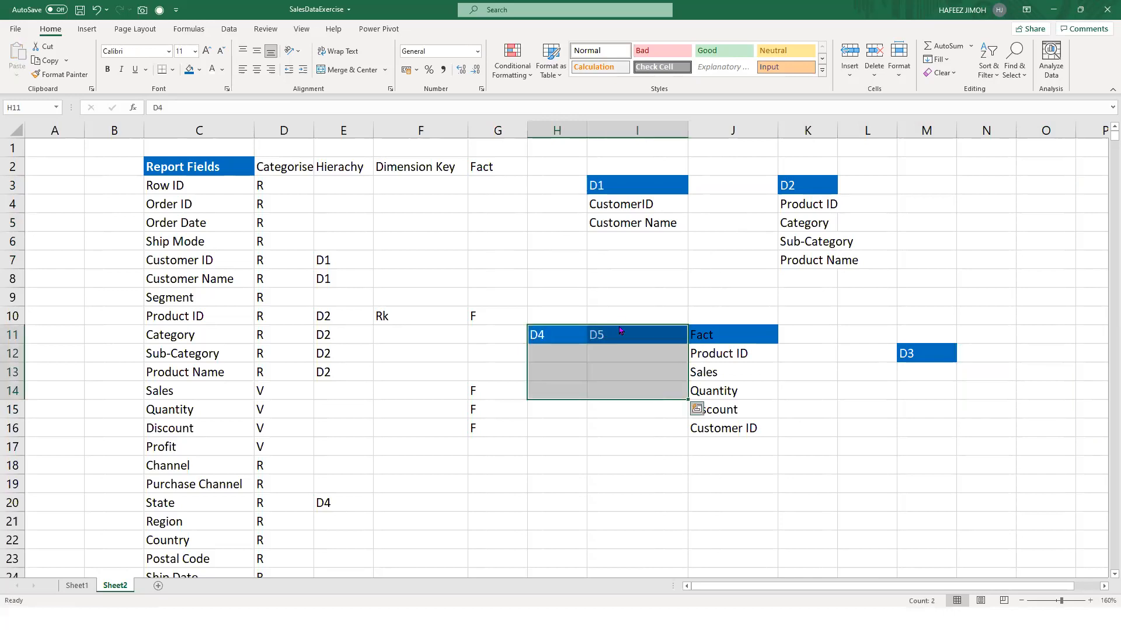
# - Move the D5 heading from I11 to K21 and autofit the width of column K to the product fields
pyautogui.click(631, 334)
pyautogui.moveTo(634, 359); pyautogui.dragTo(643, 401)
pyautogui.hotkey('ctrl', 'x')
pyautogui.click(781, 518)
pyautogui.hotkey('ctrl', 'v')
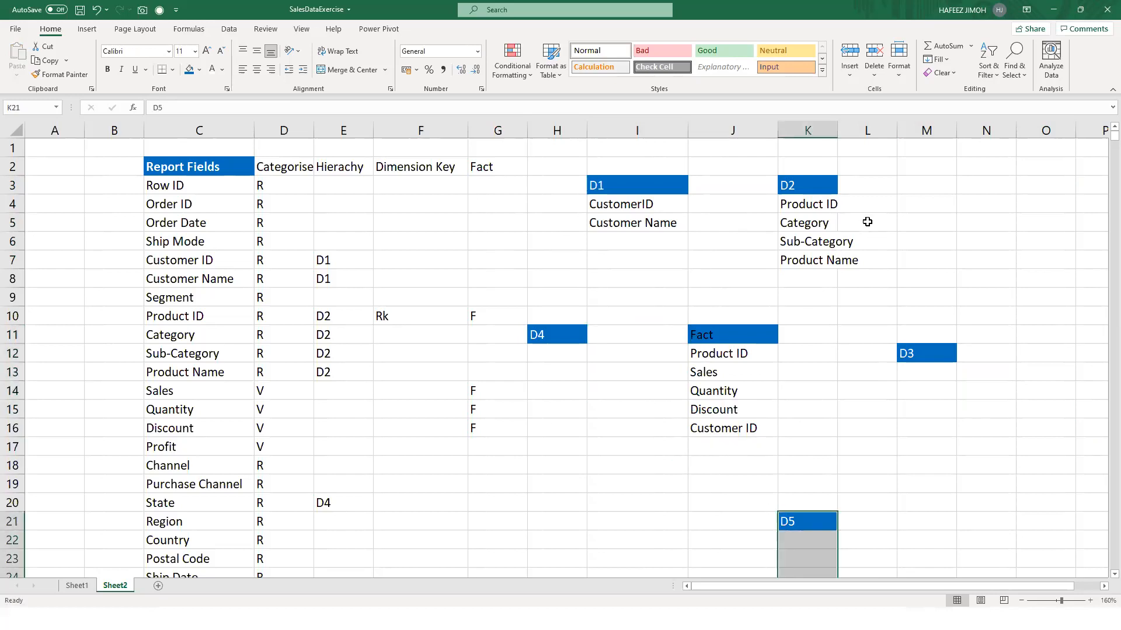
pyautogui.doubleClick(836, 131)
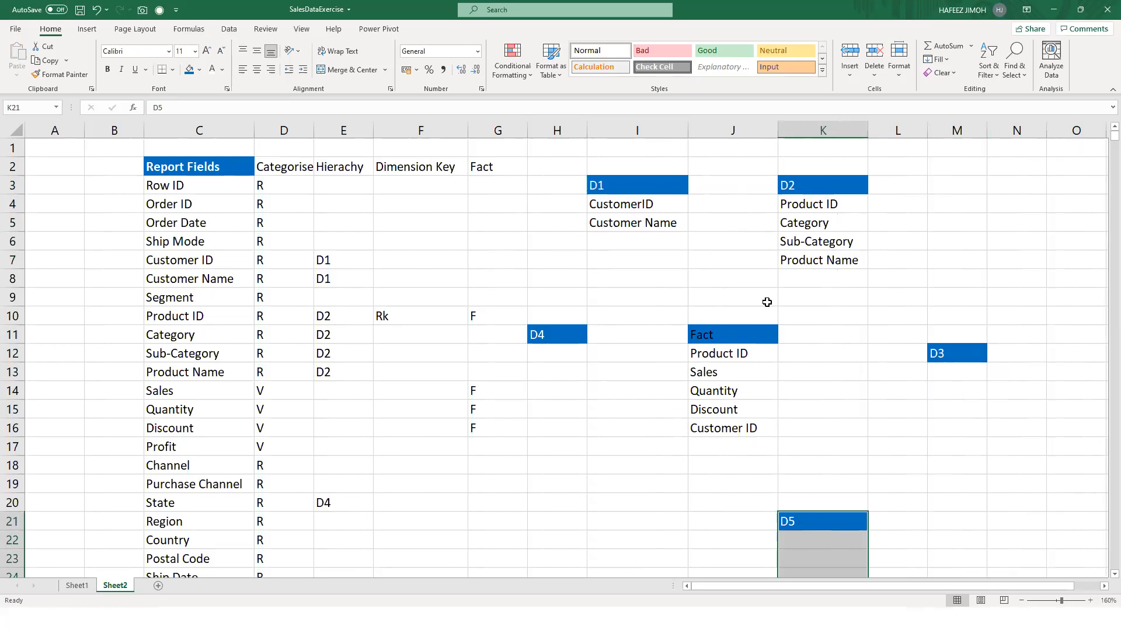
pyautogui.moveTo(542, 357); pyautogui.dragTo(548, 429)
pyautogui.moveTo(955, 379); pyautogui.dragTo(956, 409)
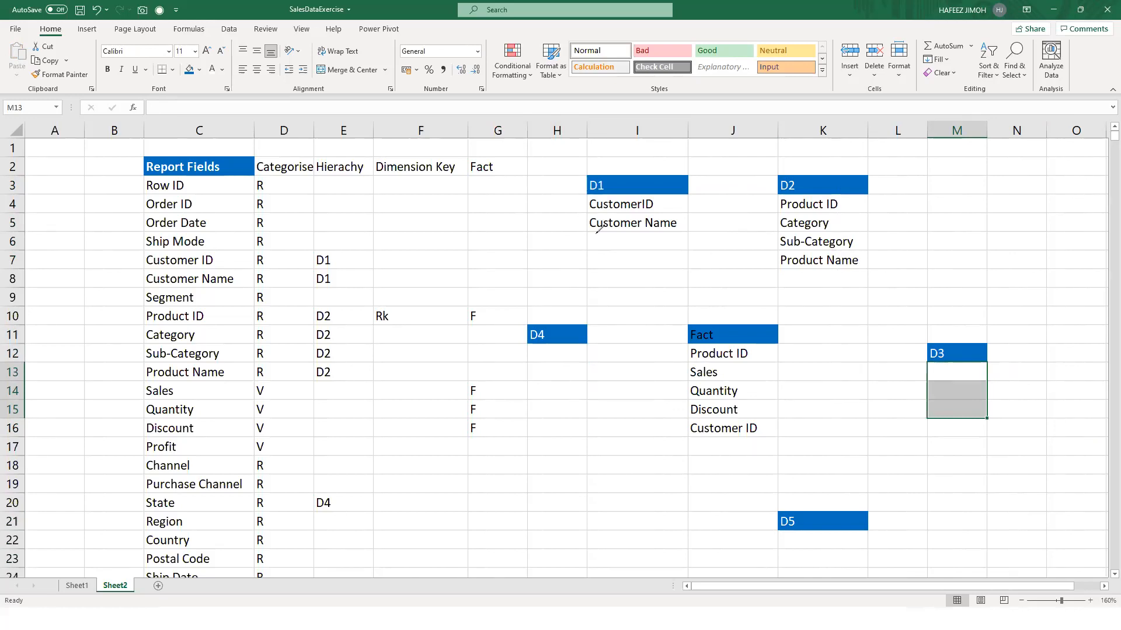
# - Draw red ink lines from CustomerID in D1 and Product ID in D2 to Customer ID in the Fact list, and clear the ink
pyautogui.moveTo(593, 212); pyautogui.dragTo(684, 432)
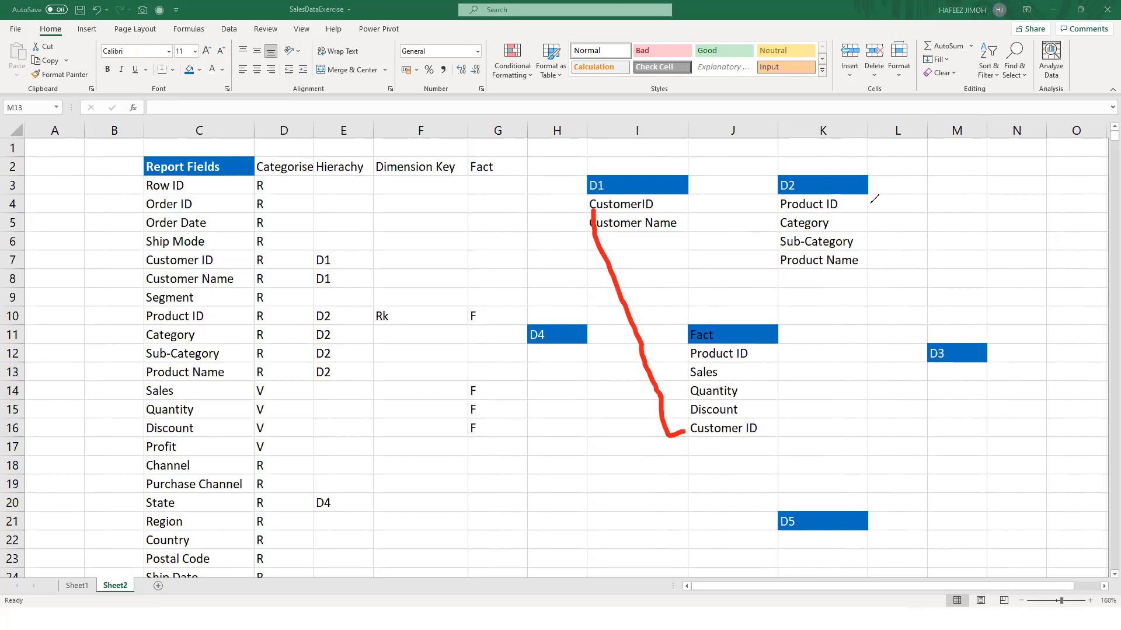
pyautogui.moveTo(847, 200); pyautogui.dragTo(740, 435)
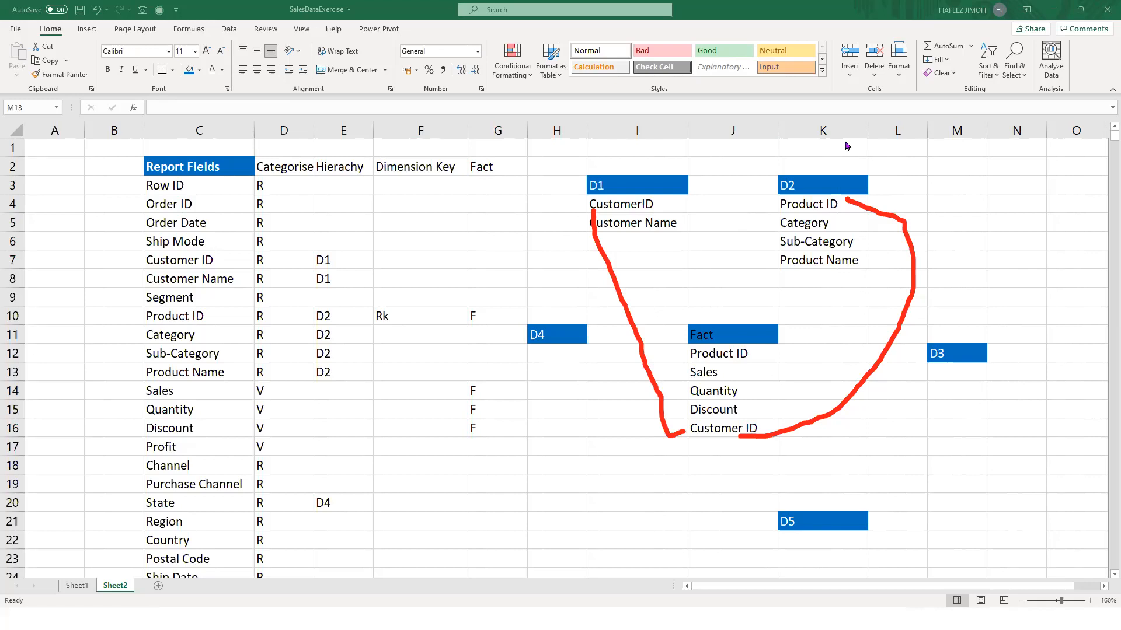
pyautogui.click(587, 189)
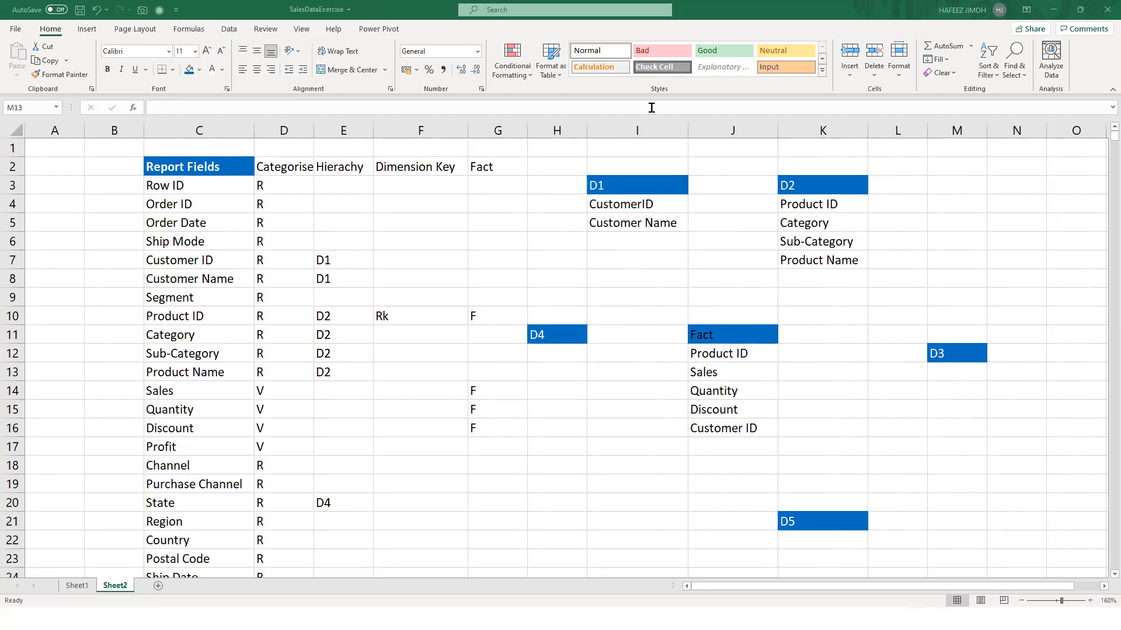
# - Circle the dimension and Fact table layout in red ink, and outline the Report Fields classification table separately
pyautogui.moveTo(527, 186); pyautogui.dragTo(526, 326)
pyautogui.moveTo(536, 501); pyautogui.dragTo(971, 620)
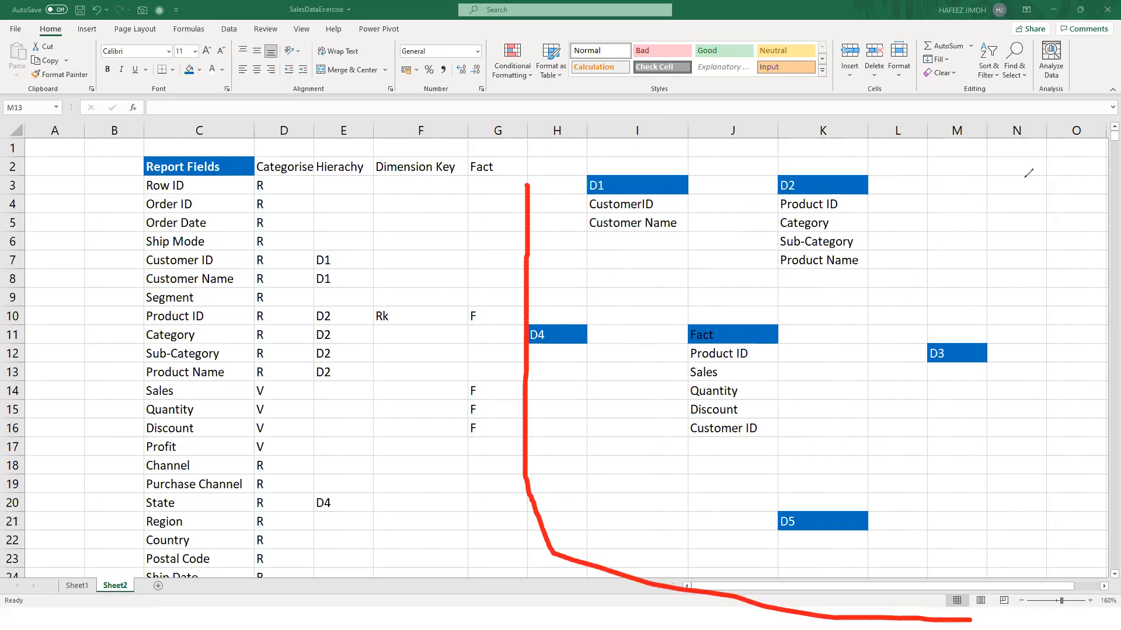
pyautogui.moveTo(753, 137); pyautogui.dragTo(530, 169)
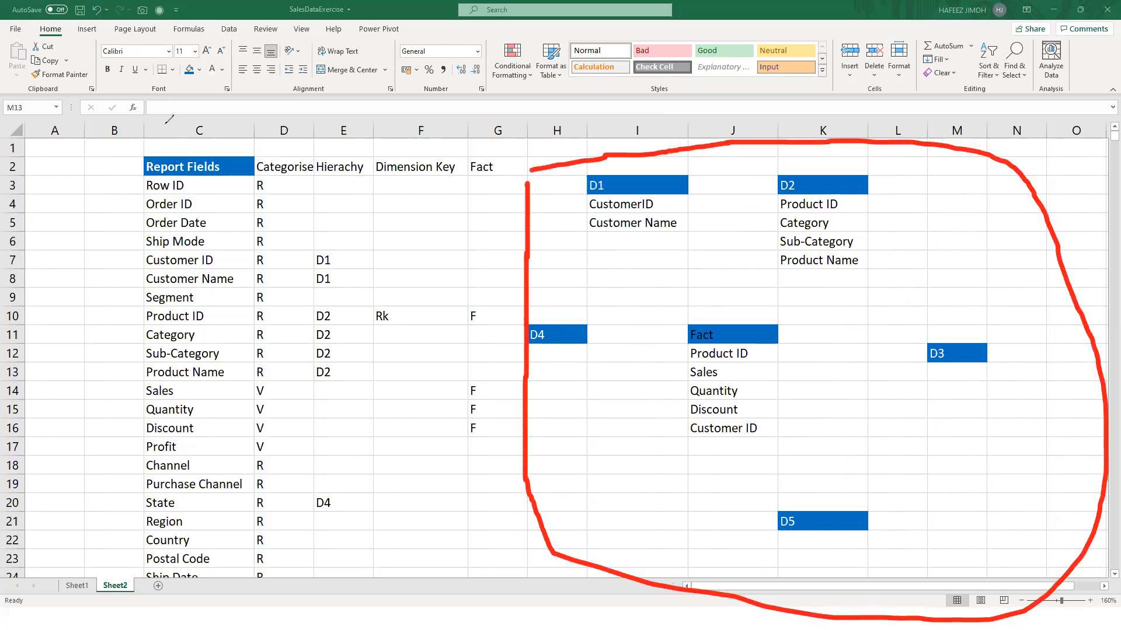
pyautogui.moveTo(118, 137)
pyautogui.mouseDown()
pyautogui.moveTo(466, 139)
pyautogui.moveTo(509, 583)
pyautogui.mouseUp()
pyautogui.moveTo(227, 558); pyautogui.dragTo(509, 583)
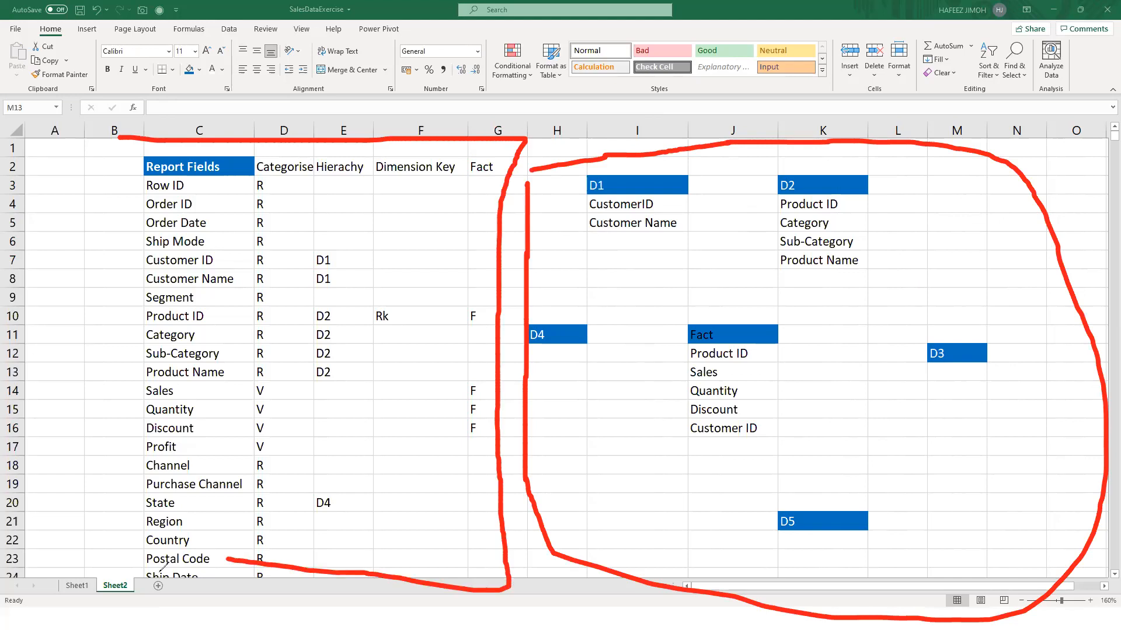
pyautogui.moveTo(136, 576)
pyautogui.mouseDown()
pyautogui.moveTo(124, 510)
pyautogui.moveTo(121, 137)
pyautogui.mouseUp()
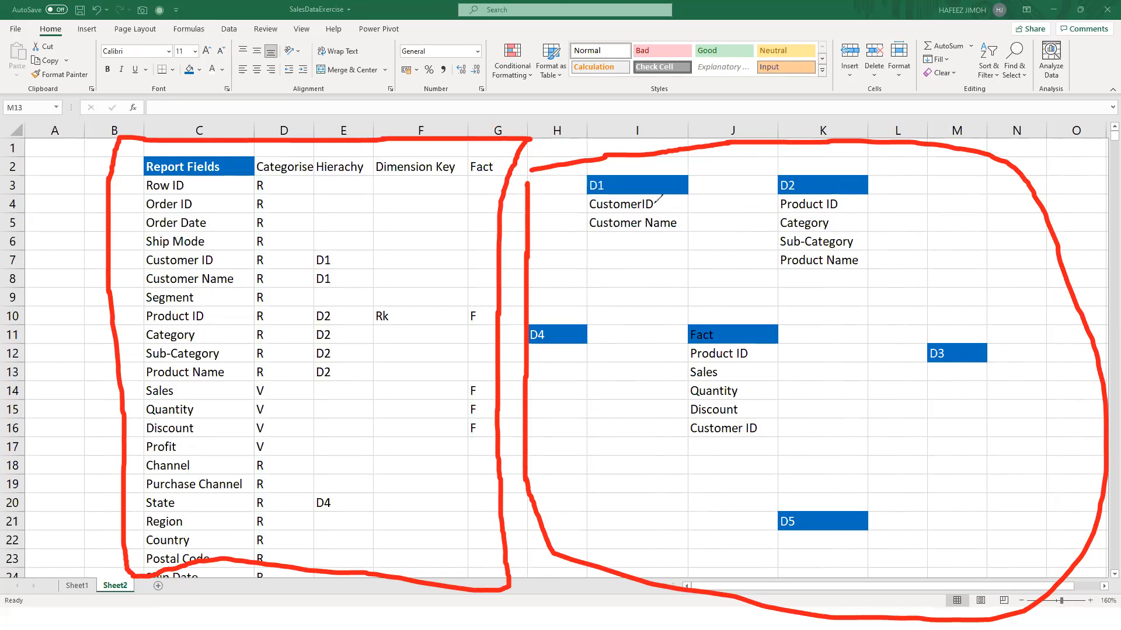
# - Draw red ink lines from D1's CustomerID to Fact's Customer ID and from D2 to Fact's Product ID, and clear all ink
pyautogui.moveTo(654, 202)
pyautogui.mouseDown()
pyautogui.moveTo(621, 415)
pyautogui.moveTo(686, 428)
pyautogui.mouseUp()
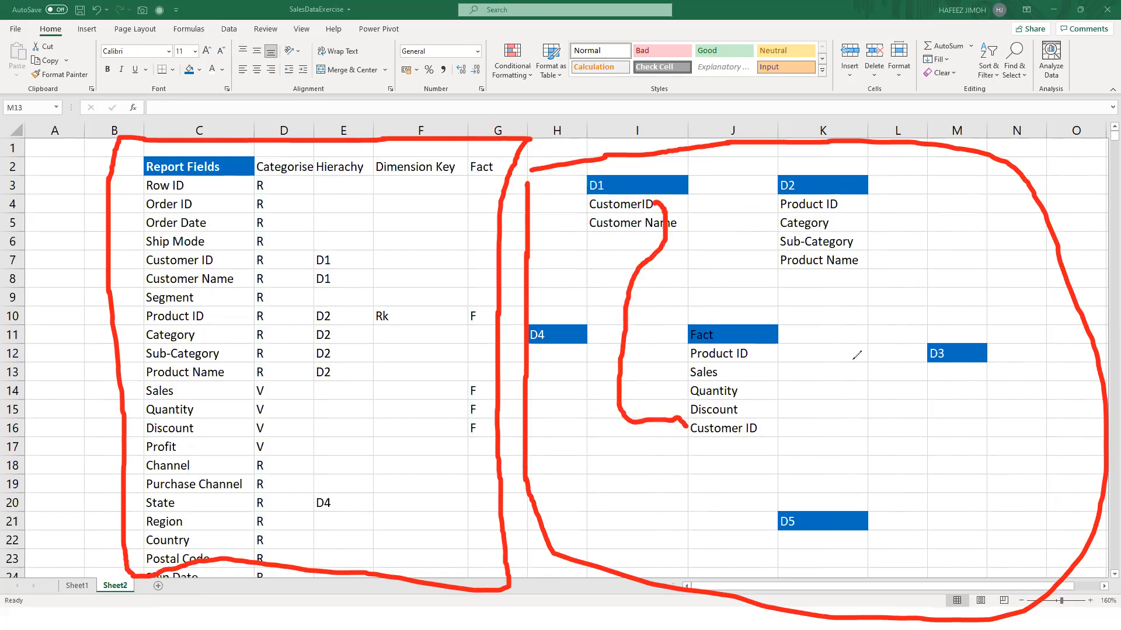
pyautogui.moveTo(868, 187); pyautogui.dragTo(765, 361)
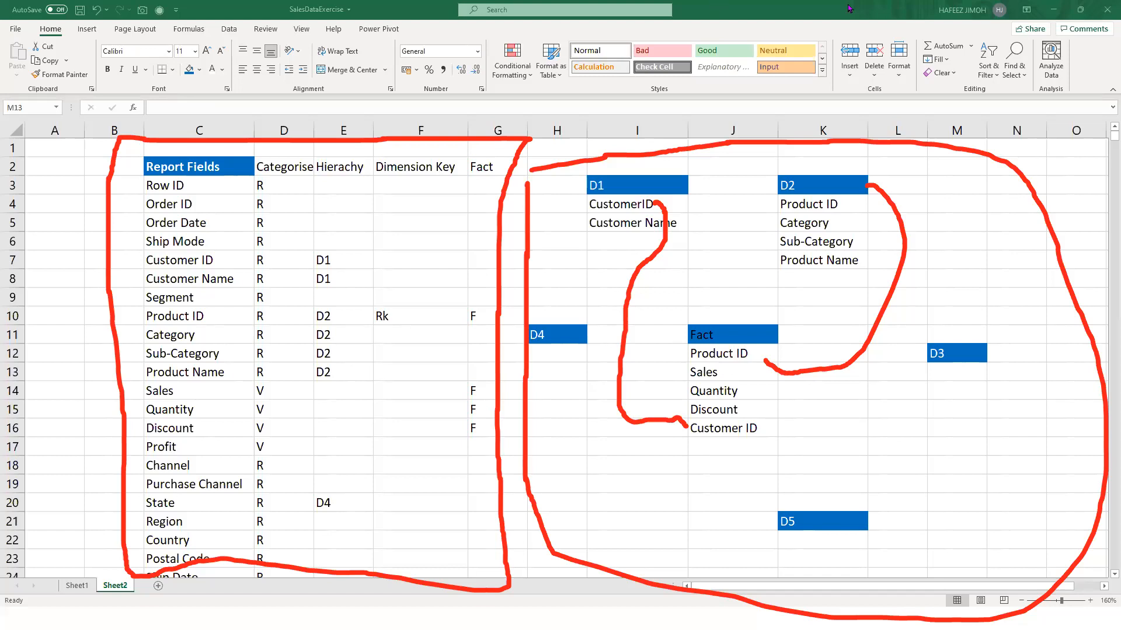
pyautogui.click(918, 194)
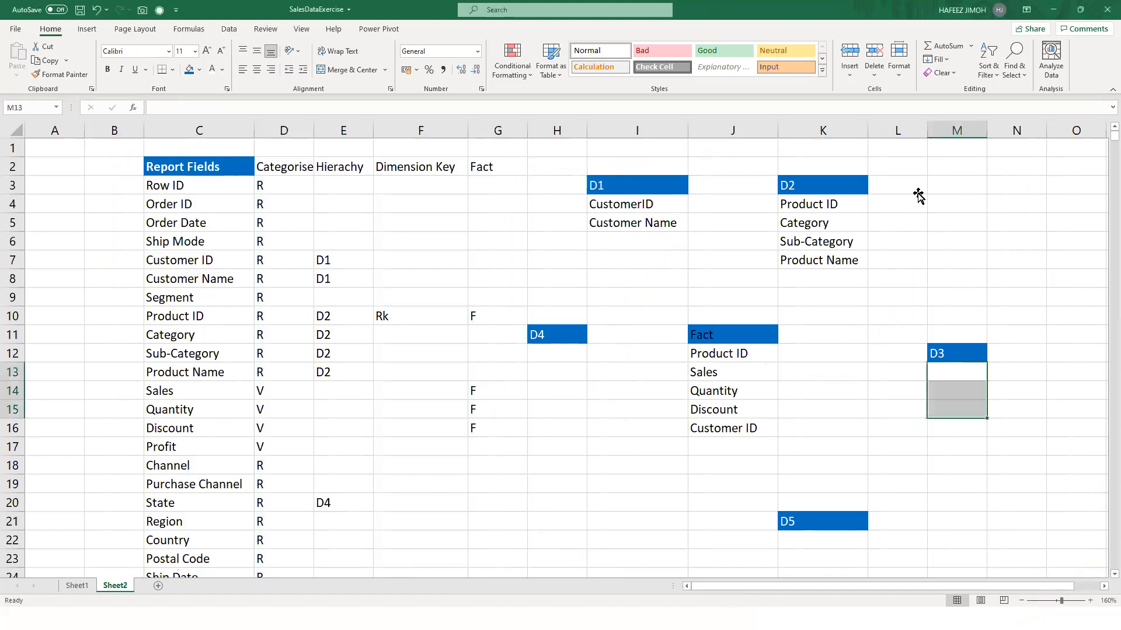
pyautogui.click(918, 194)
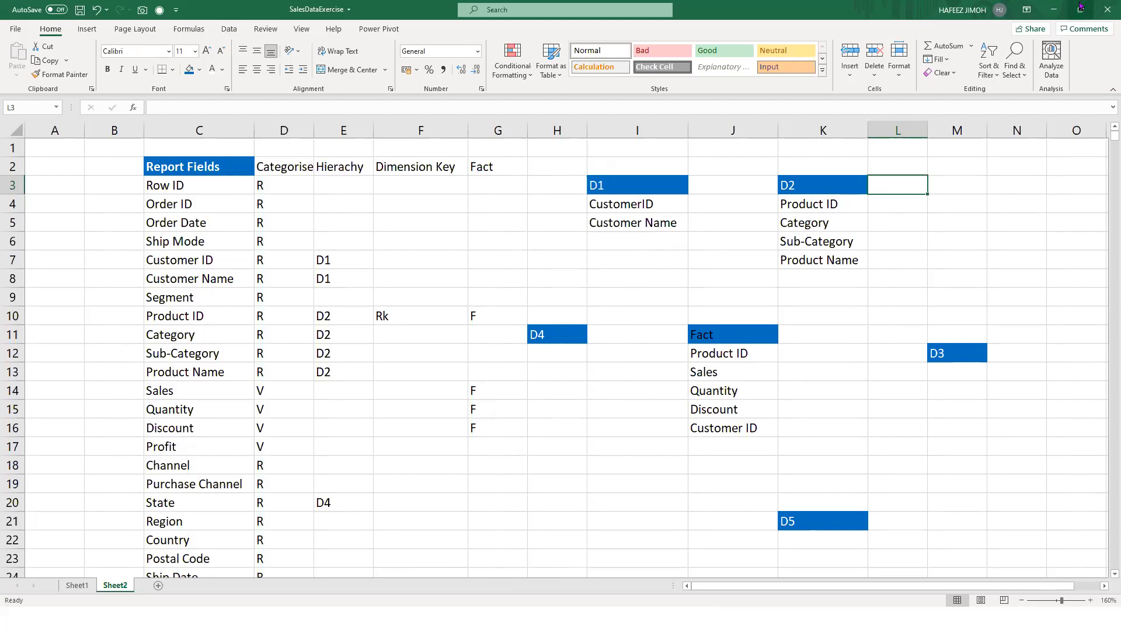
pyautogui.hotkey('alt', 'Tab')
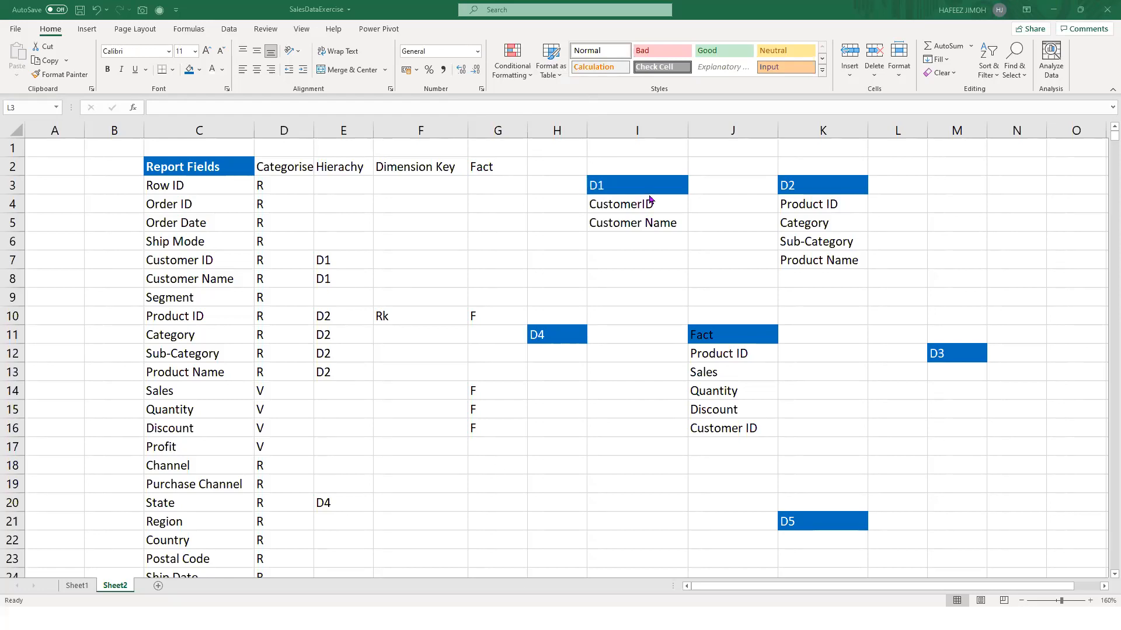
# - Delete the old entries under Hierachy, Dimension Key and Fact in the range E5:G23
pyautogui.keyDown('ctrl'); pyautogui.scroll(-1, 490, 348); pyautogui.keyUp('ctrl')
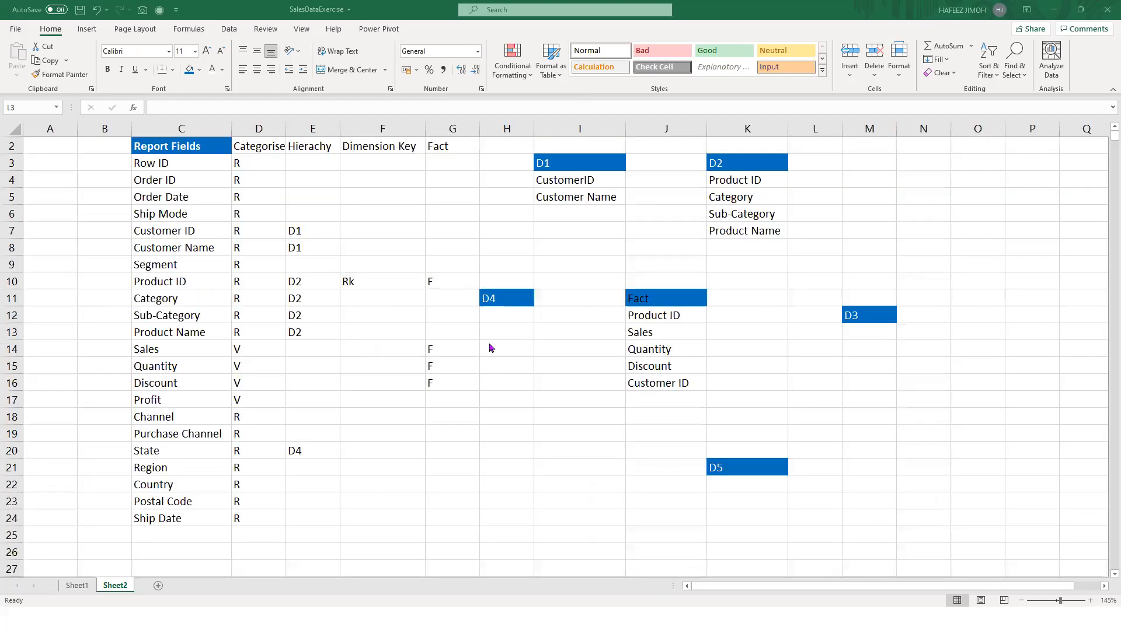
pyautogui.scroll(1, 416, 263)
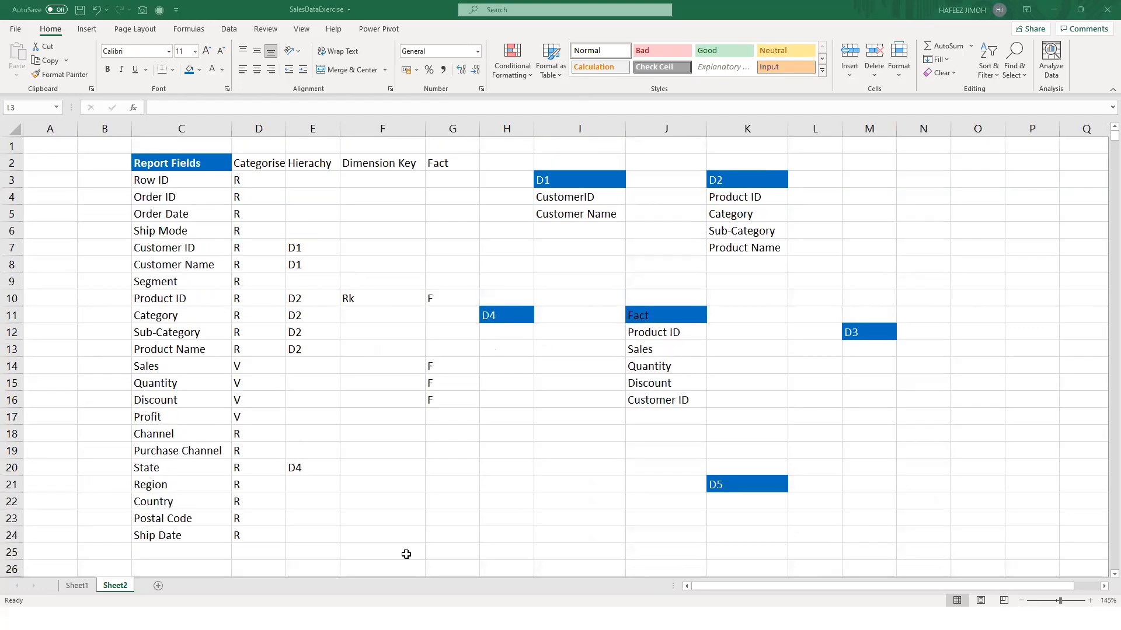
pyautogui.moveTo(312, 213); pyautogui.dragTo(460, 524)
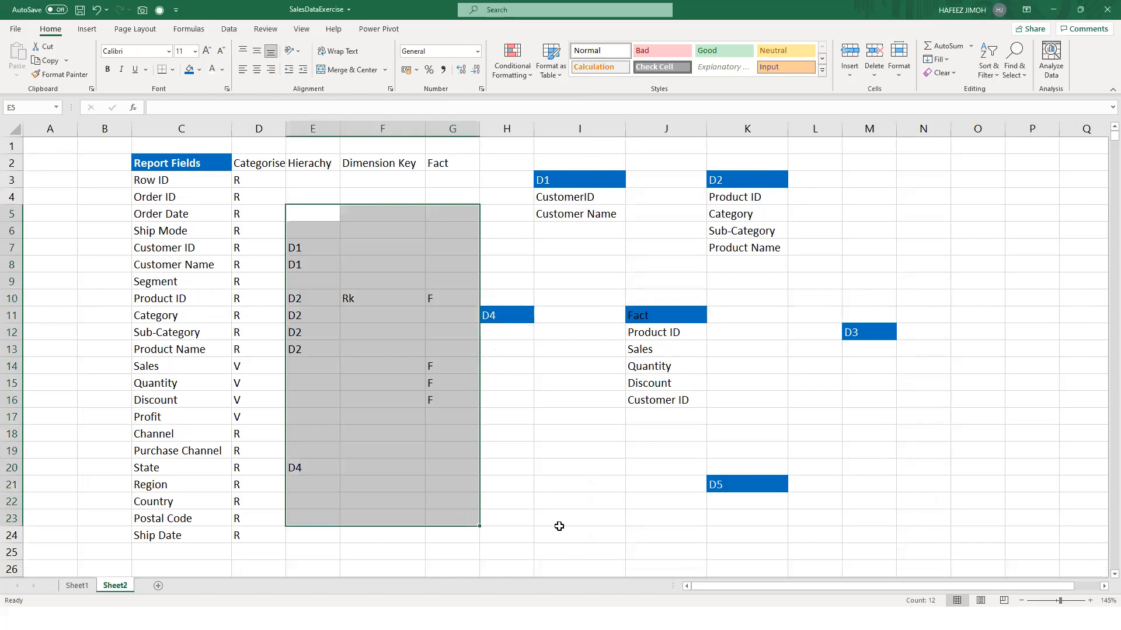
pyautogui.press('Delete')
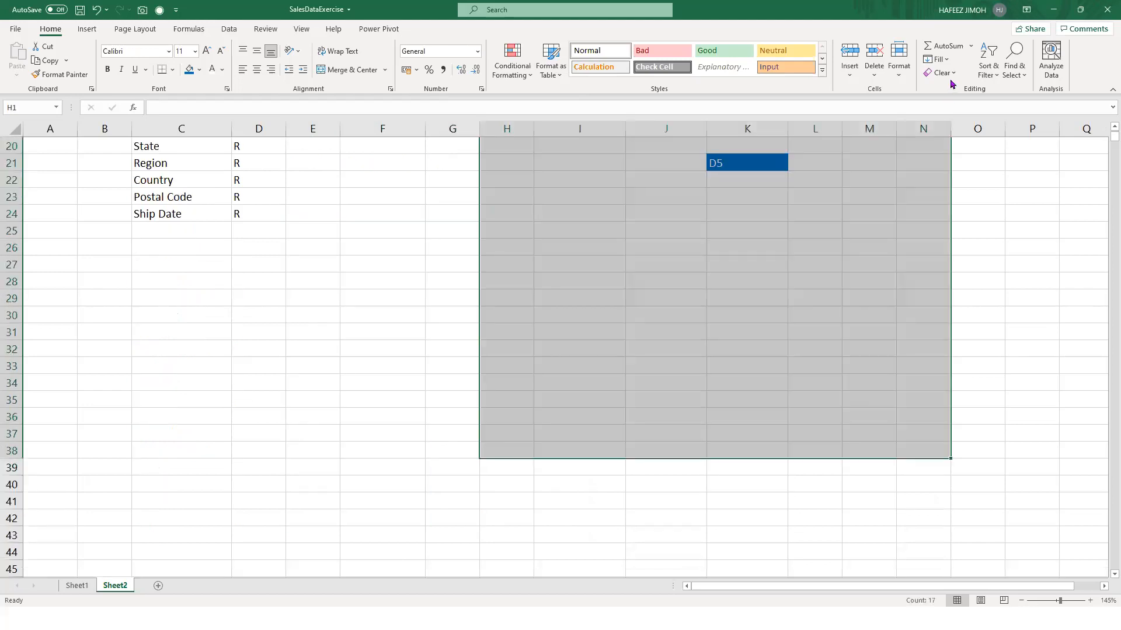
# - Clear all contents and formatting from the range H1:N38 holding the old dimension and fact tables
pyautogui.click(943, 73)
pyautogui.click(960, 92)
pyautogui.scroll(7, 202, 375)
pyautogui.click(378, 236)
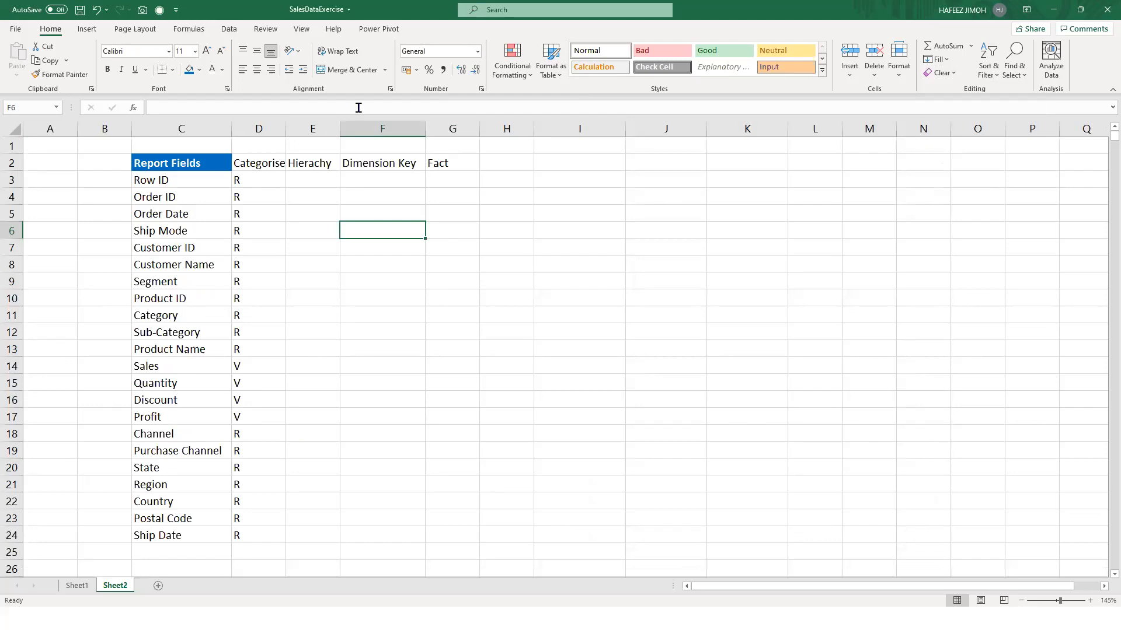
# - Format the header cells from Categorise to Fact with white text on blue fill, and autofit the Categorise column's width
pyautogui.click(336, 193)
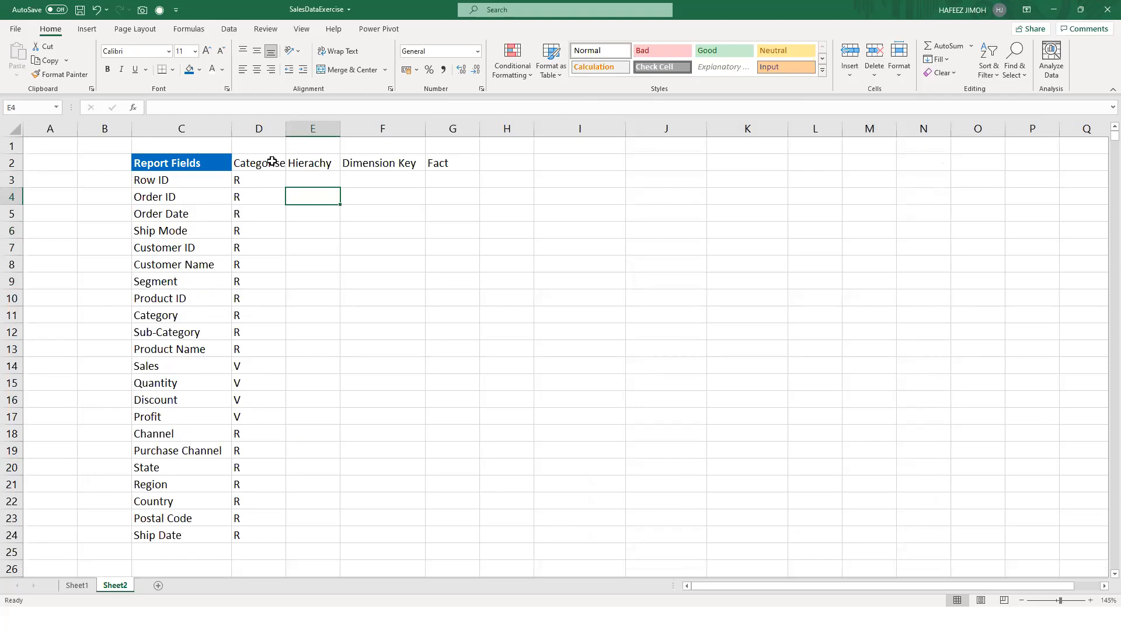
pyautogui.moveTo(259, 164); pyautogui.dragTo(473, 167)
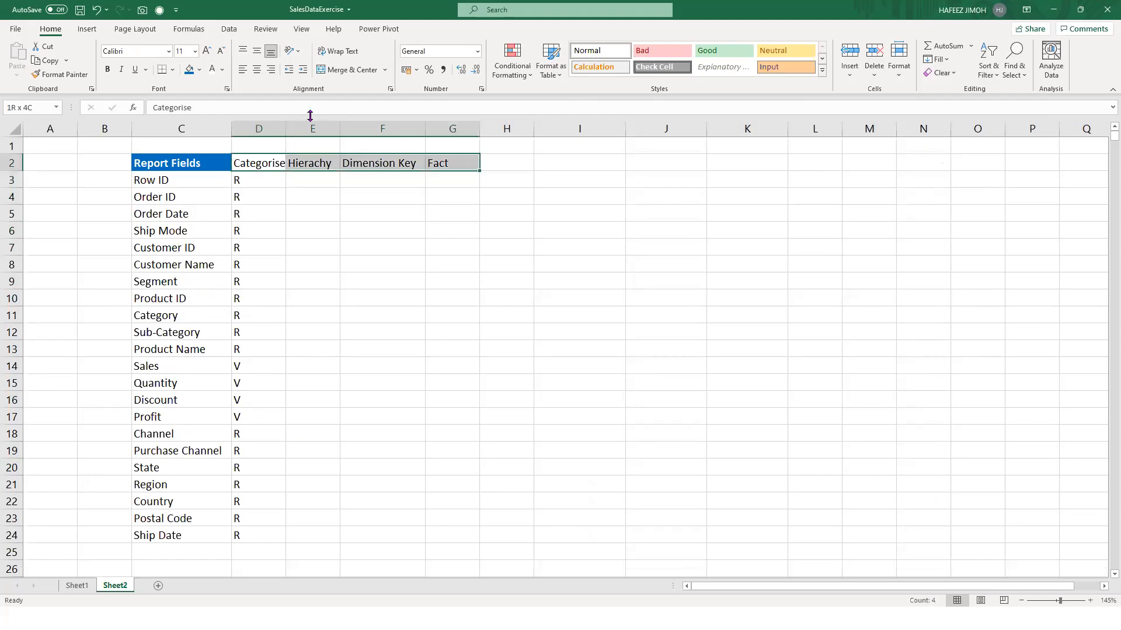
pyautogui.click(215, 70)
pyautogui.click(262, 192)
pyautogui.doubleClick(291, 131)
pyautogui.click(314, 224)
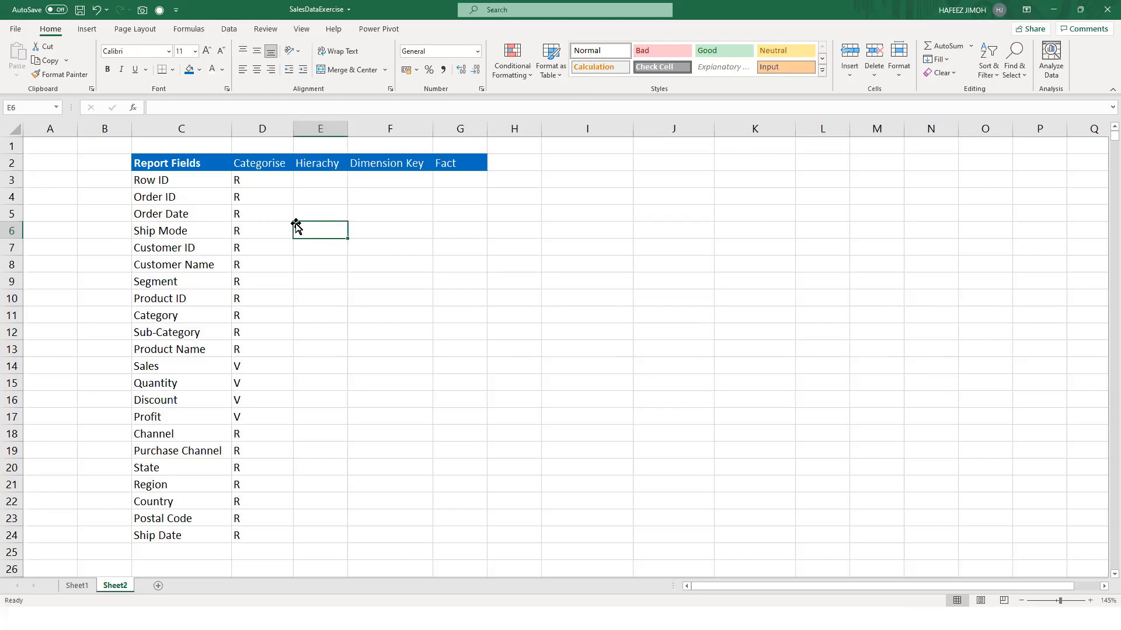
pyautogui.click(306, 211)
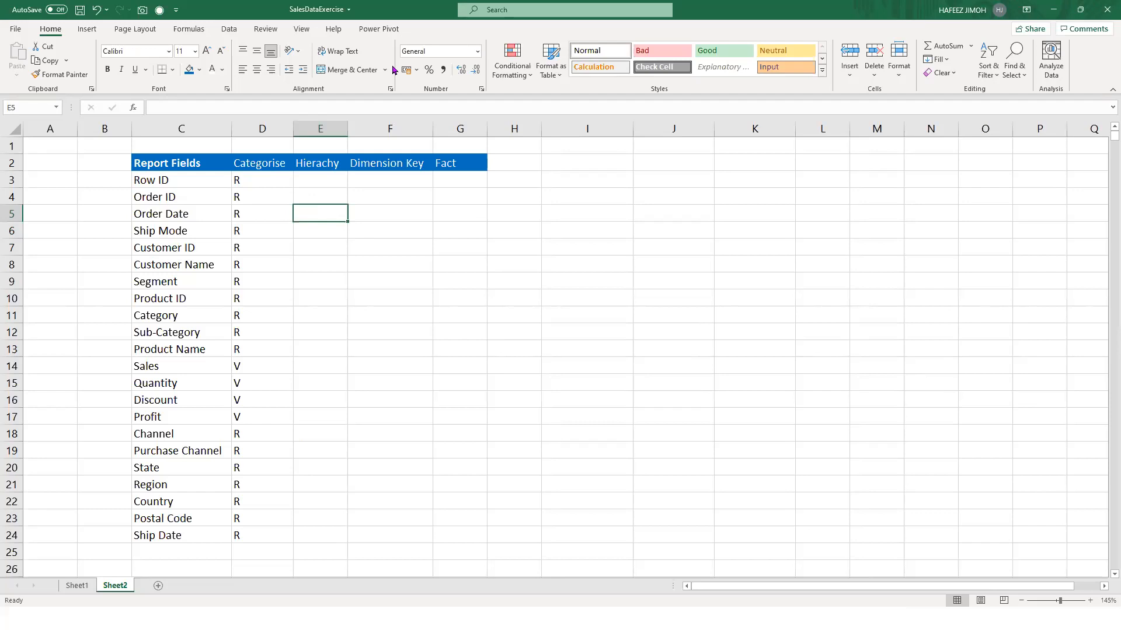
pyautogui.hotkey('alt', 'Tab')
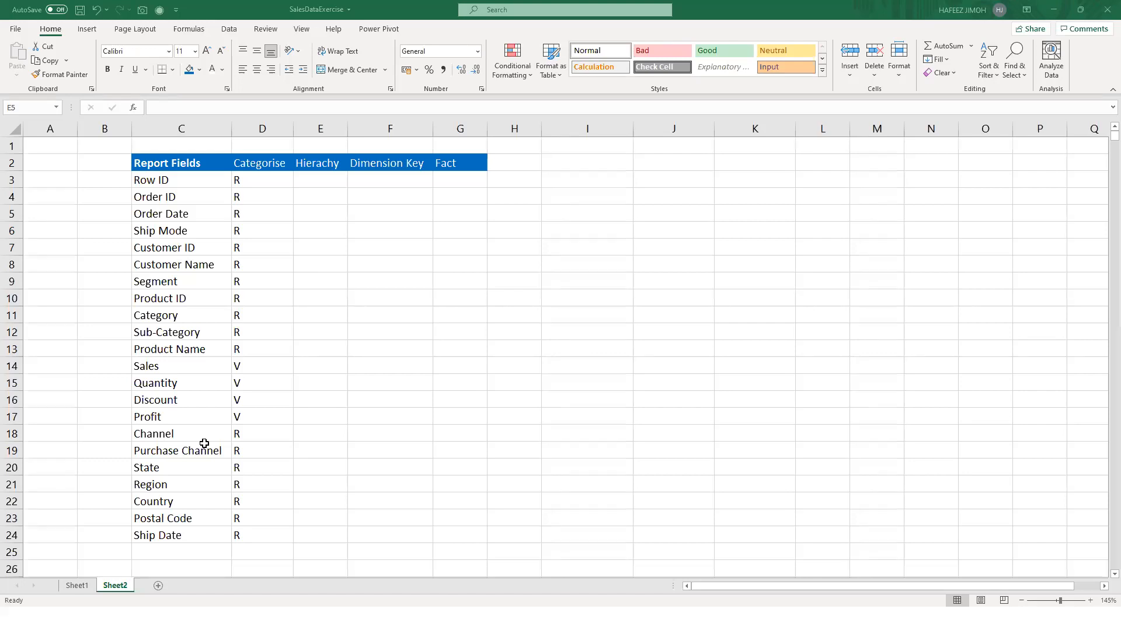
pyautogui.moveTo(238, 198); pyautogui.dragTo(215, 514)
pyautogui.moveTo(215, 514); pyautogui.dragTo(212, 510)
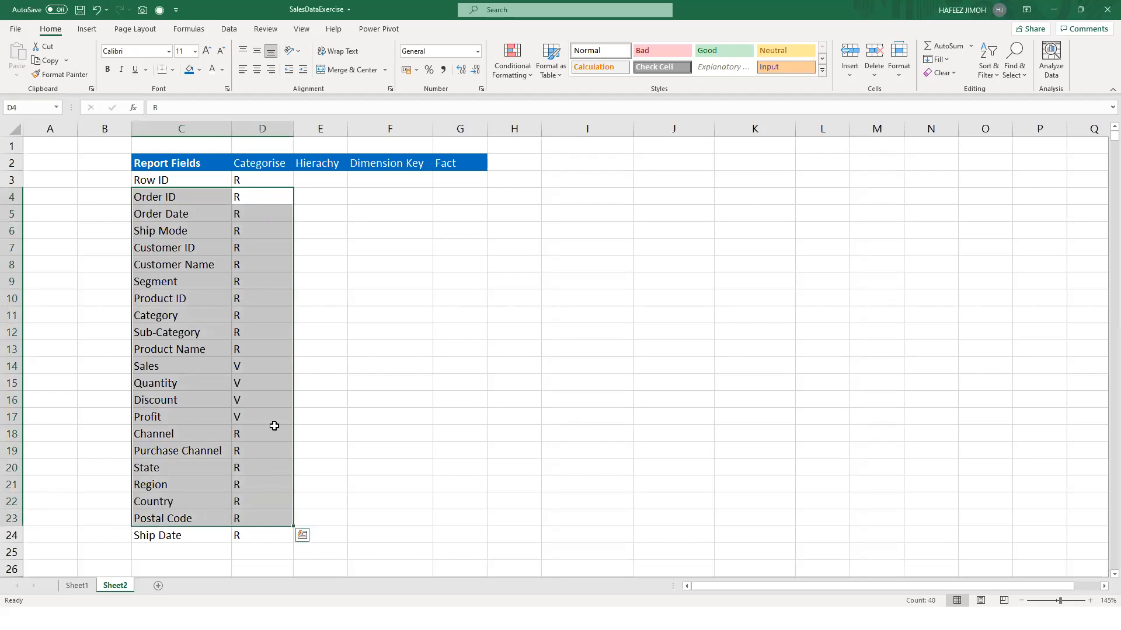
pyautogui.click(282, 430)
# - Enter D1 for Row ID and D2 for Order ID in the Hierachy column
pyautogui.moveTo(336, 178); pyautogui.dragTo(397, 178)
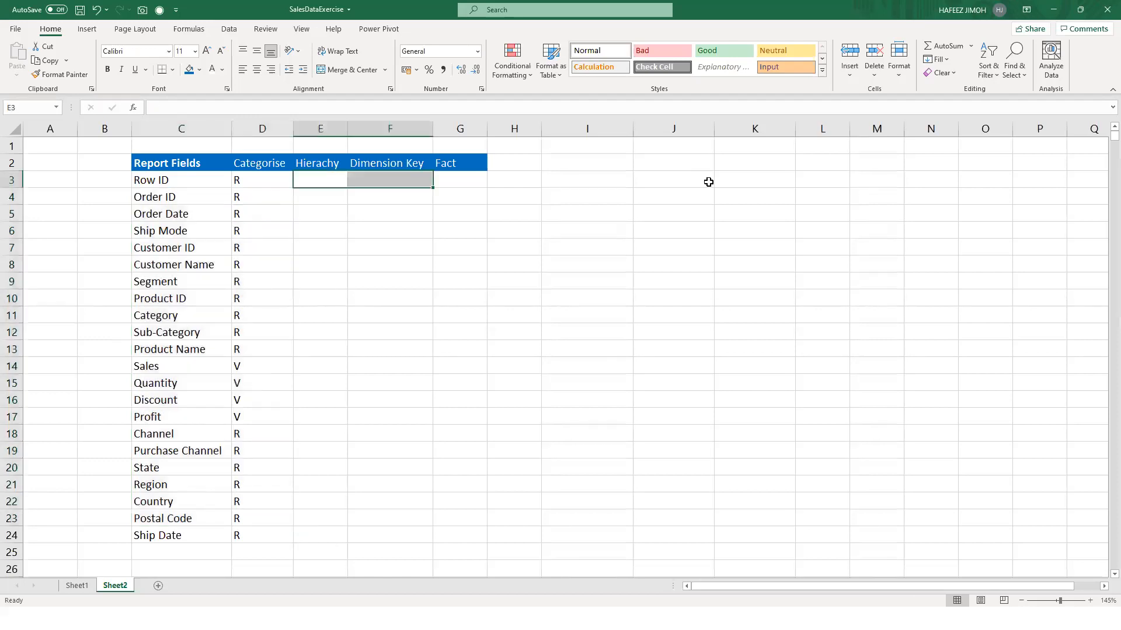
pyautogui.press('Left')
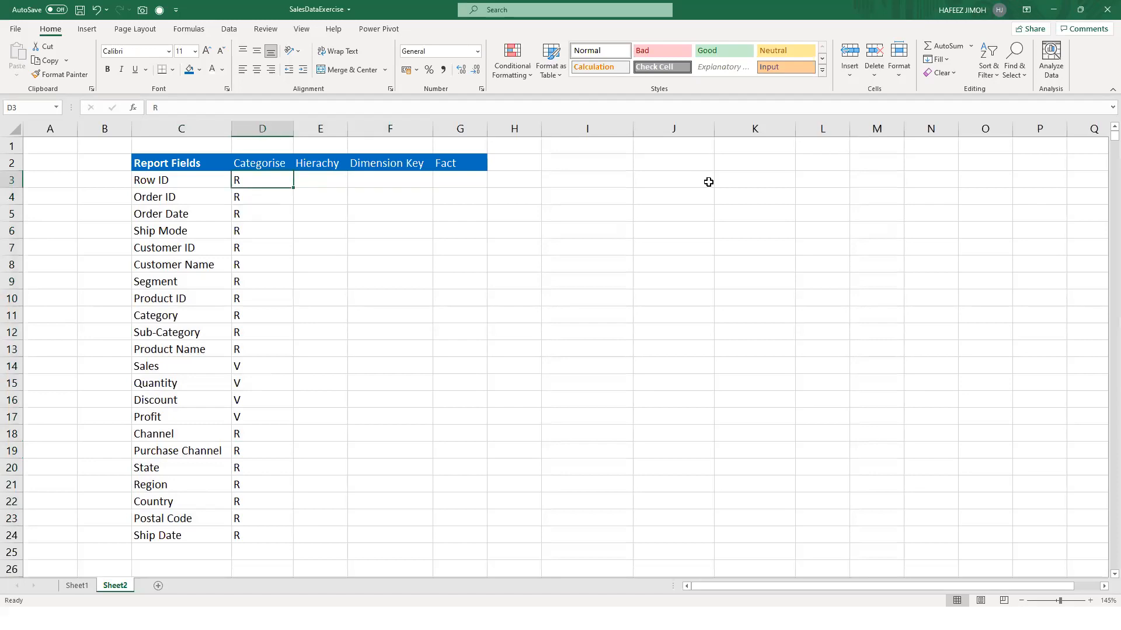
pyautogui.press('Right')
pyautogui.write('d1')
pyautogui.press('BackSpace')
pyautogui.press('BackSpace')
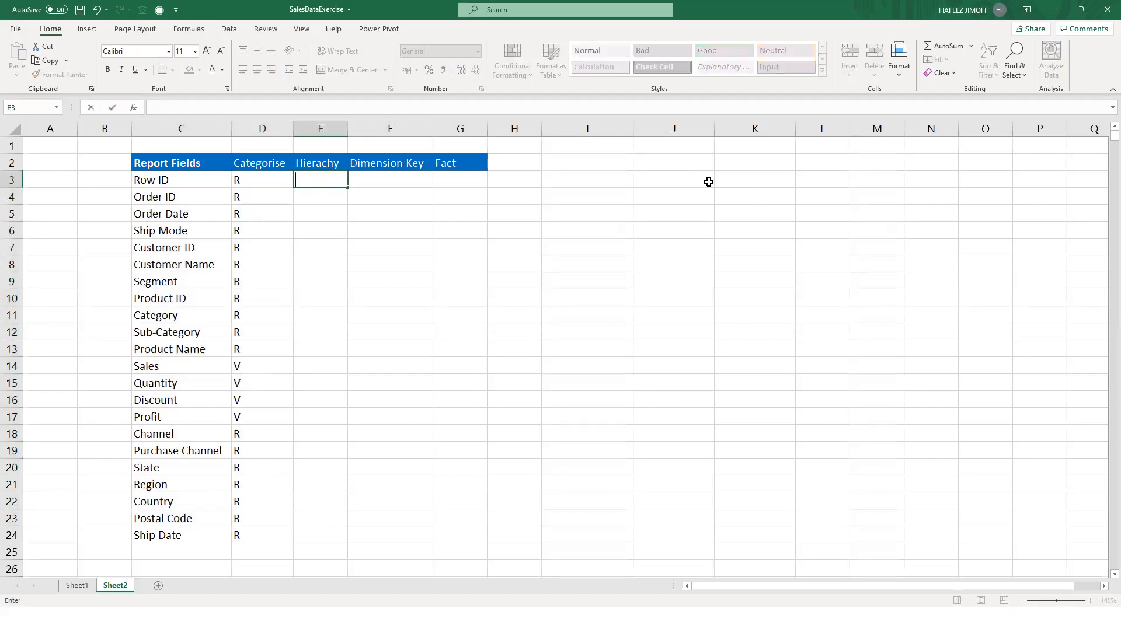
pyautogui.write('D1')
pyautogui.press('Return')
pyautogui.write('D1')
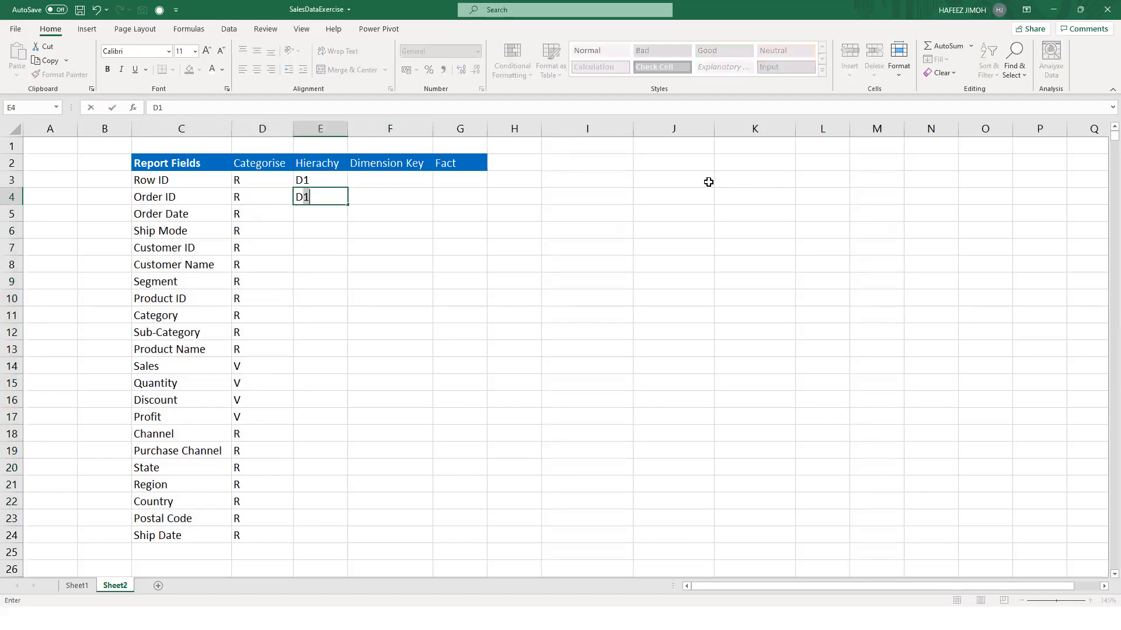
pyautogui.write('2')
pyautogui.click(78, 535)
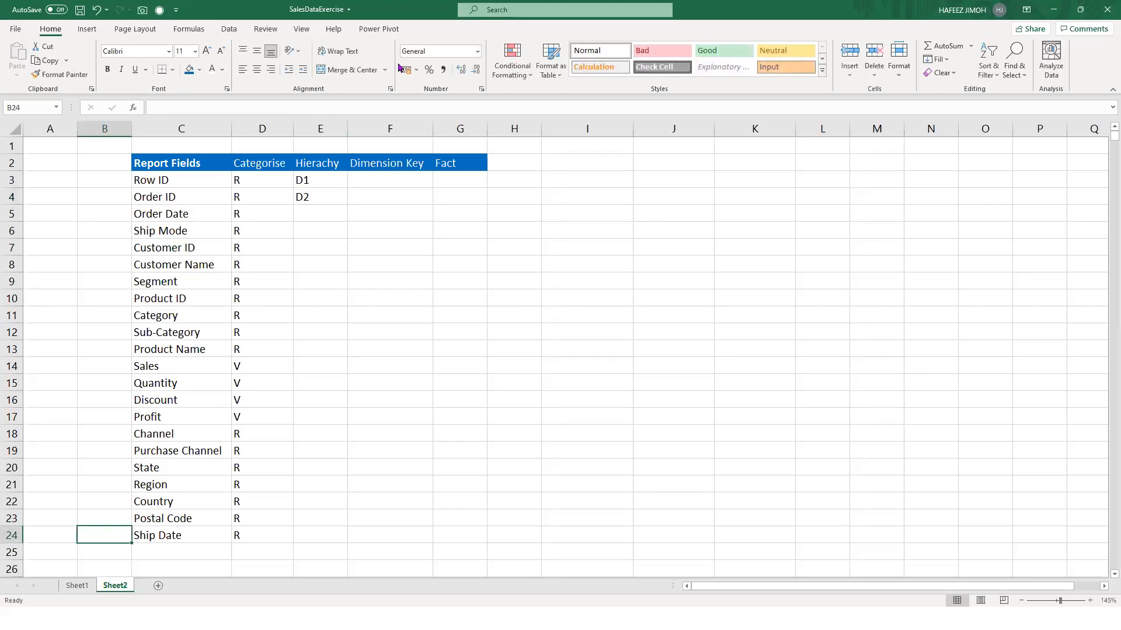
# - Enter D3 for Order Date in the Hierachy column
pyautogui.click(325, 216)
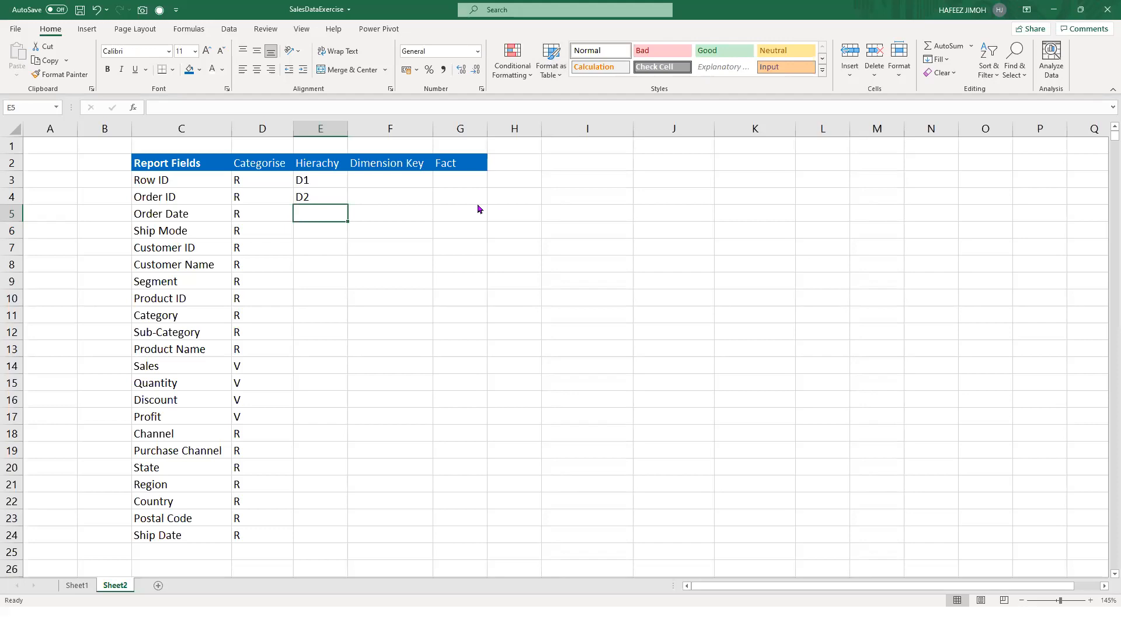
pyautogui.click(332, 210)
pyautogui.write('d')
pyautogui.press('BackSpace')
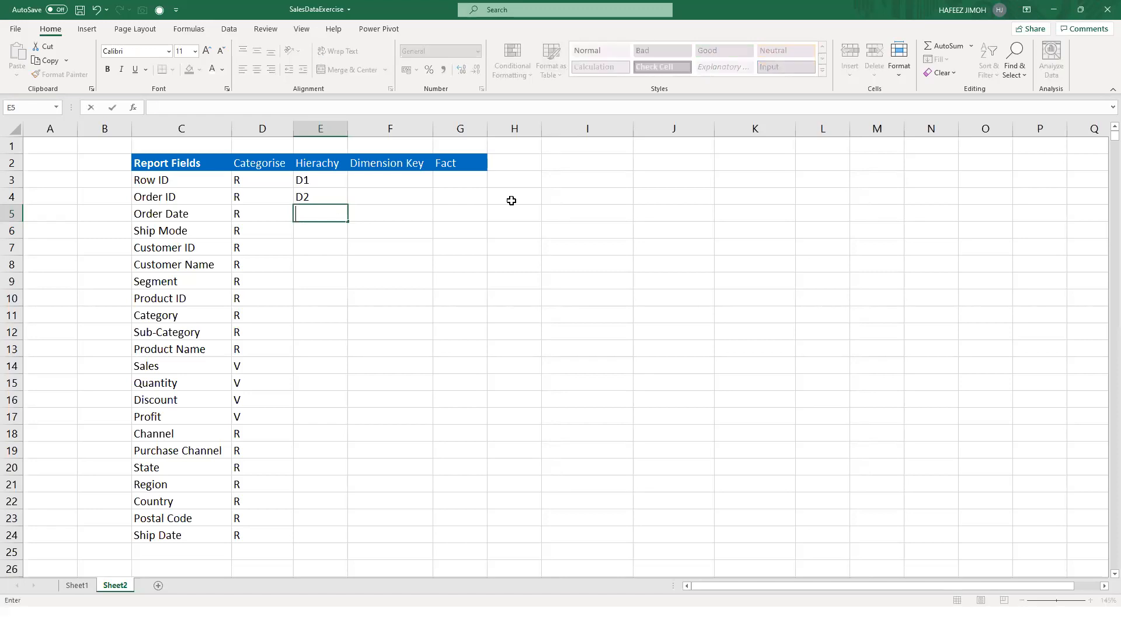
pyautogui.write('D3')
pyautogui.press('Return')
# - Enter D3 for Ship Date in the Hierachy column
pyautogui.press('Down')
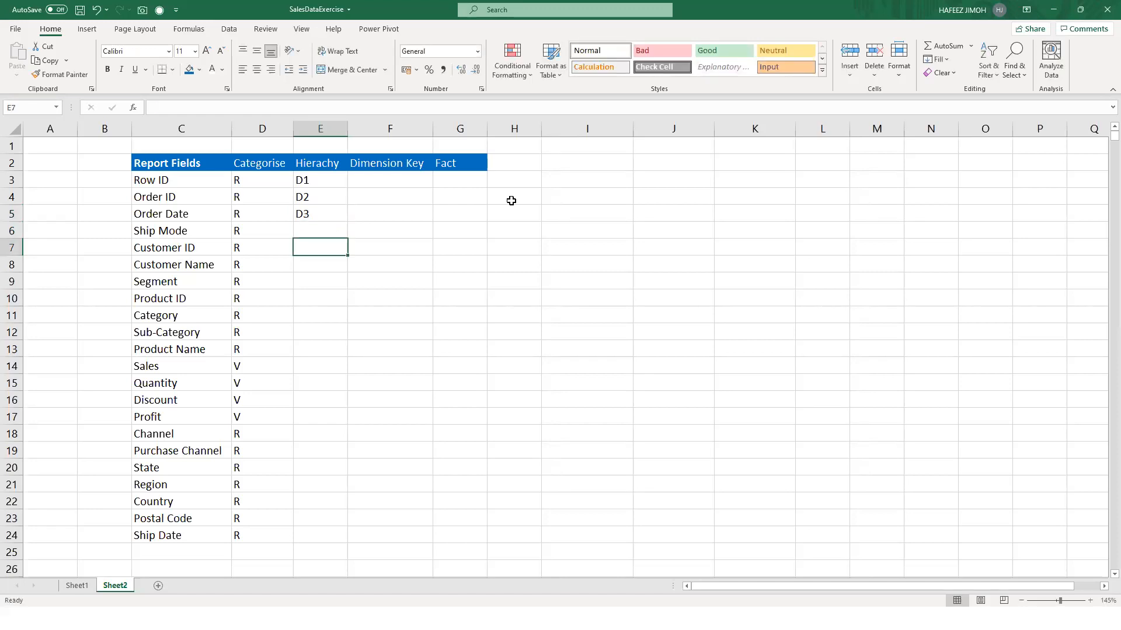
pyautogui.press('Down')
pyautogui.press('Down')
pyautogui.press('Down')
pyautogui.press('Down')
pyautogui.press('Down')
pyautogui.press('Down')
pyautogui.press('Down')
pyautogui.press('Down')
pyautogui.press('Down')
pyautogui.press('Down')
pyautogui.press('Down')
pyautogui.press('Down')
pyautogui.press('Down')
pyautogui.press('Down')
pyautogui.press('Down')
pyautogui.press('Down')
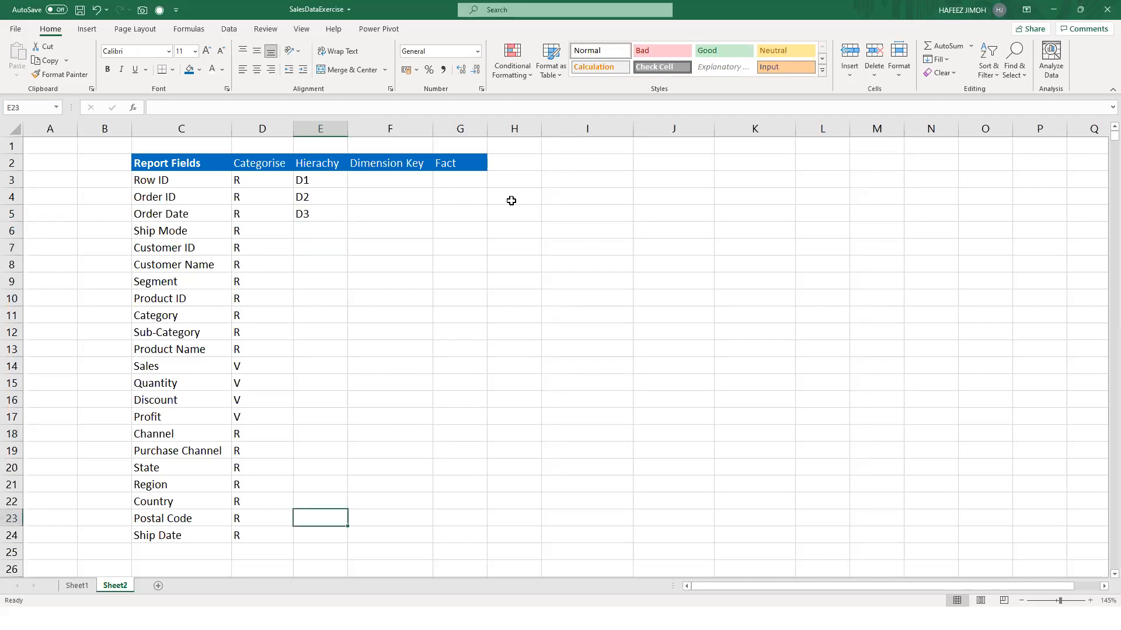
pyautogui.press('Down')
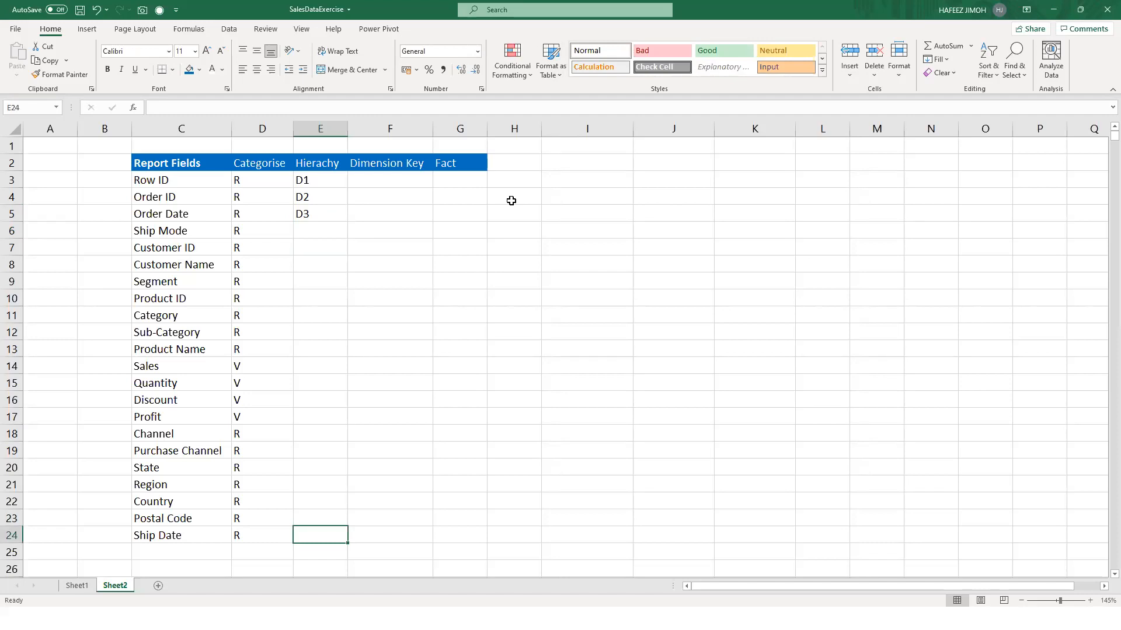
pyautogui.write('D3')
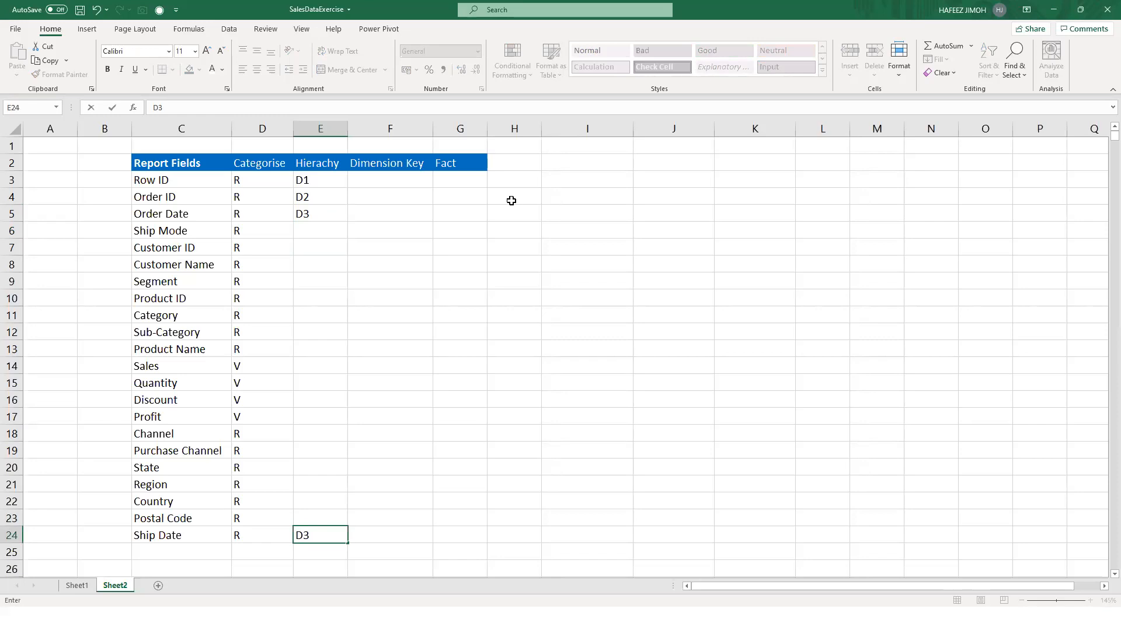
pyautogui.press('Up')
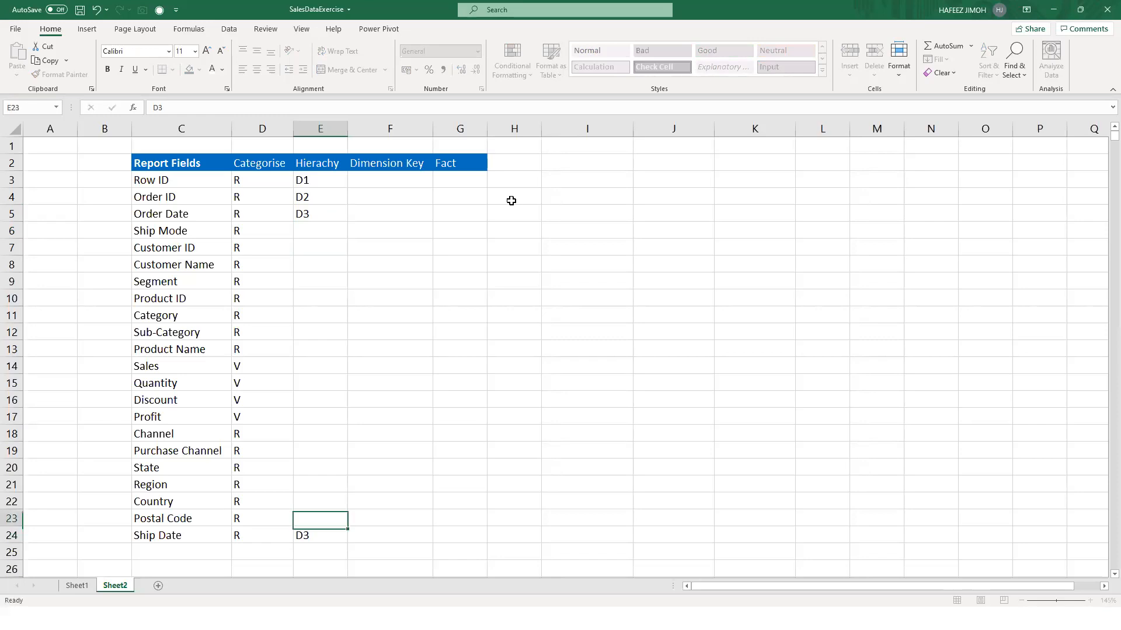
pyautogui.press('Up')
pyautogui.press('Up')
pyautogui.press('Up')
pyautogui.press('Up')
pyautogui.press('Up')
pyautogui.press('Up')
pyautogui.press('Up')
pyautogui.press('Up')
pyautogui.press('Up')
pyautogui.press('Up')
pyautogui.press('Up')
pyautogui.press('Up')
pyautogui.press('Up')
pyautogui.press('Up')
pyautogui.press('Up')
pyautogui.press('Up')
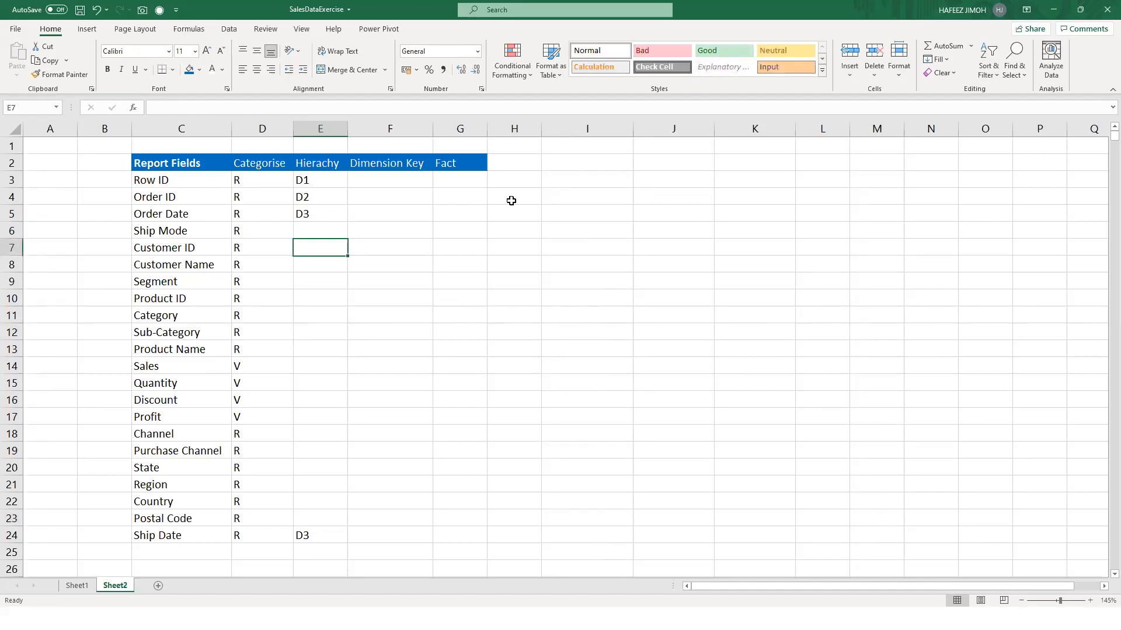
pyautogui.press('Up')
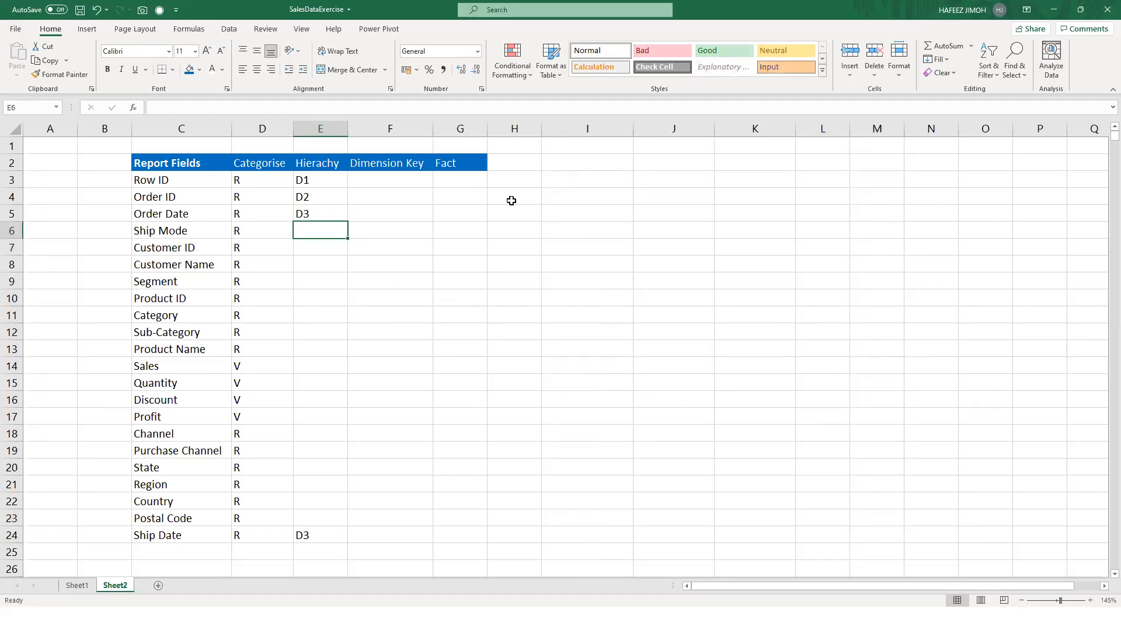
pyautogui.press('Down')
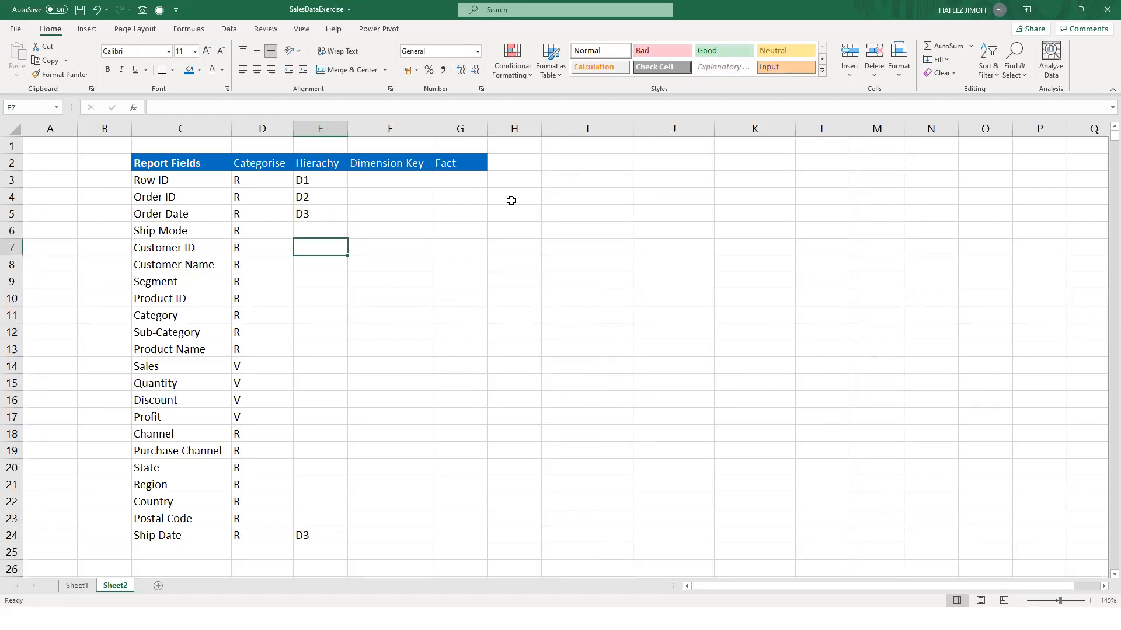
pyautogui.press('Down')
pyautogui.press('Down')
pyautogui.press('Down')
pyautogui.press('Down')
pyautogui.press('Down')
pyautogui.press('Down')
pyautogui.press('Down')
pyautogui.press('Down')
pyautogui.press('Down')
pyautogui.press('Down')
pyautogui.press('Down')
pyautogui.press('Down')
pyautogui.press('Down')
pyautogui.press('Down')
pyautogui.press('Down')
pyautogui.press('Down')
pyautogui.press('Down')
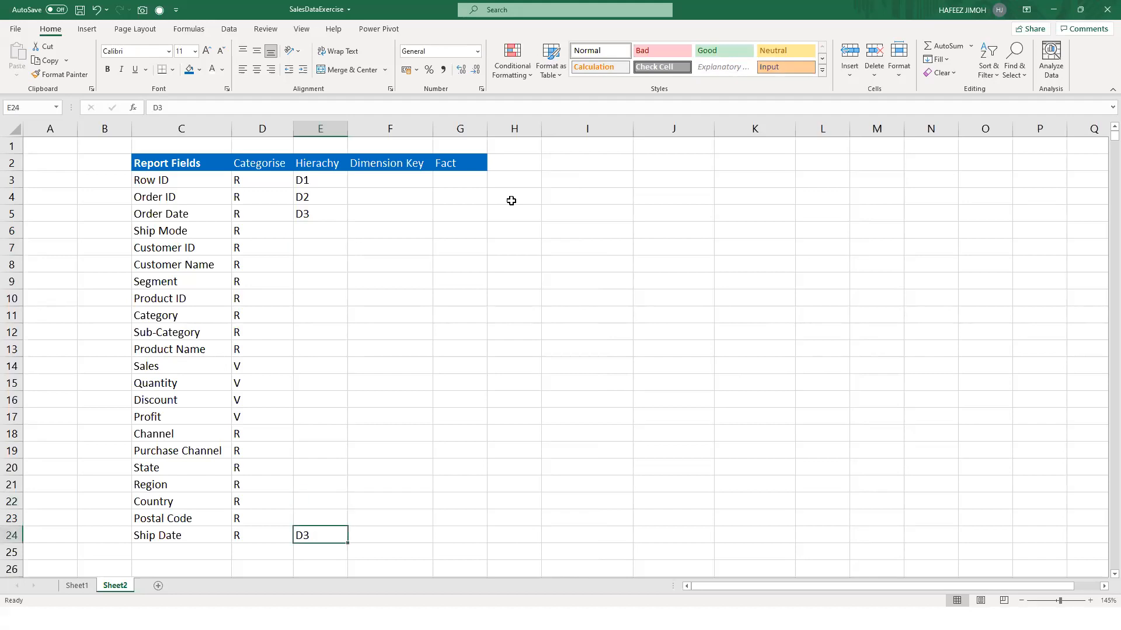
# - Set the Hierachy value for Ship Date to D4
pyautogui.write('D4')
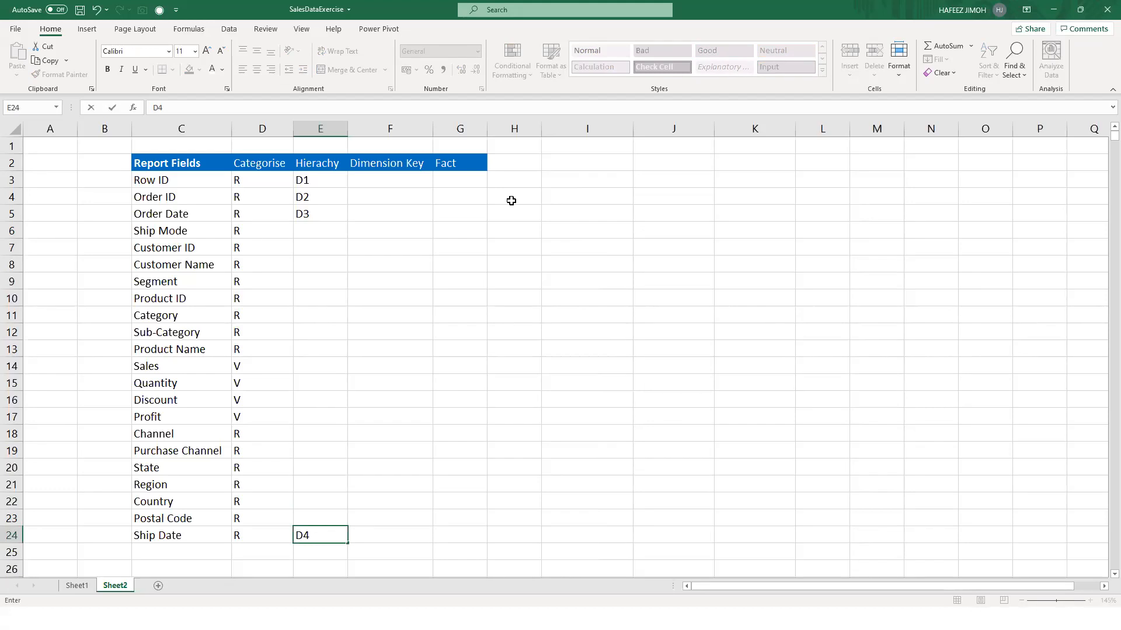
pyautogui.write('D')
pyautogui.press('BackSpace')
pyautogui.press('Return')
pyautogui.press('Up')
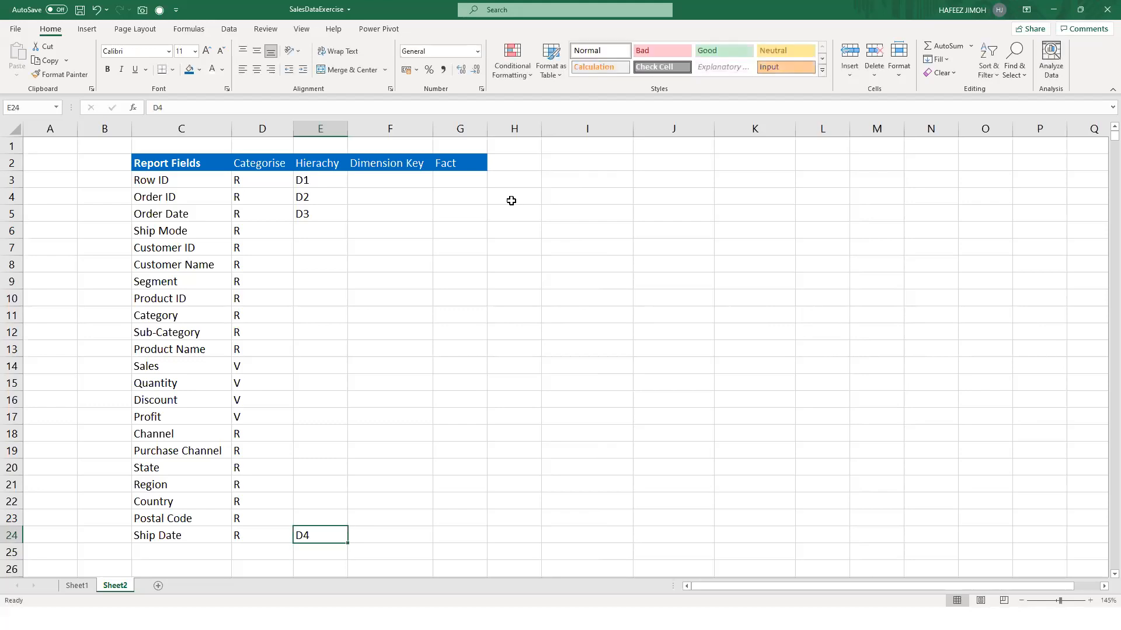
# - Add Month as a new report field in the cell below Ship Date
pyautogui.press('Down')
pyautogui.press('Left')
pyautogui.press('Left')
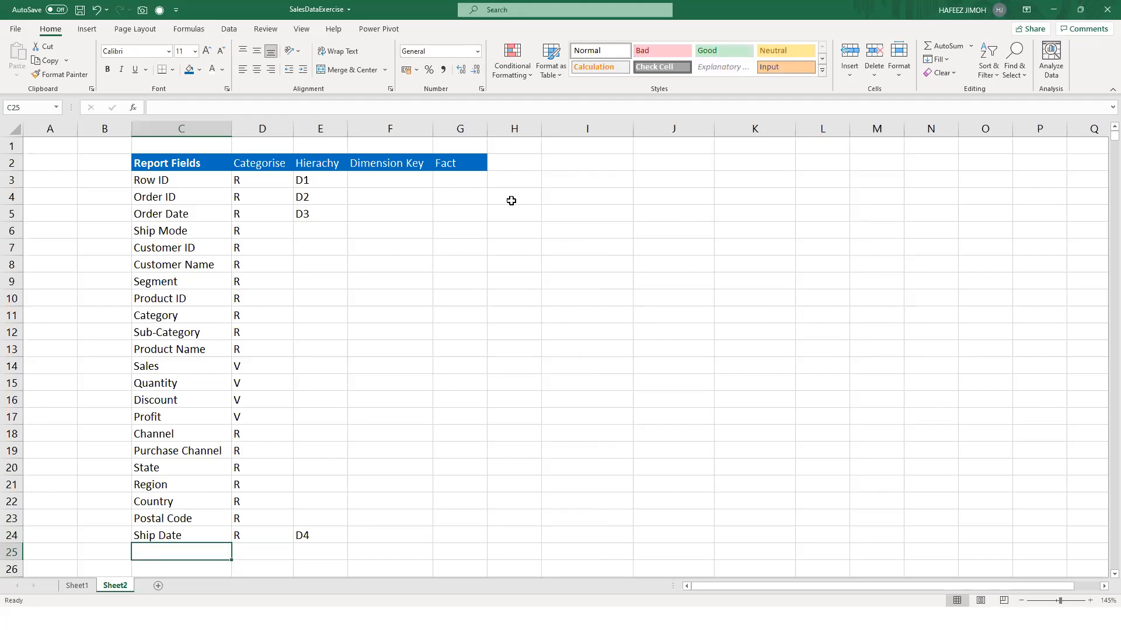
pyautogui.write('Month')
pyautogui.press('Return')
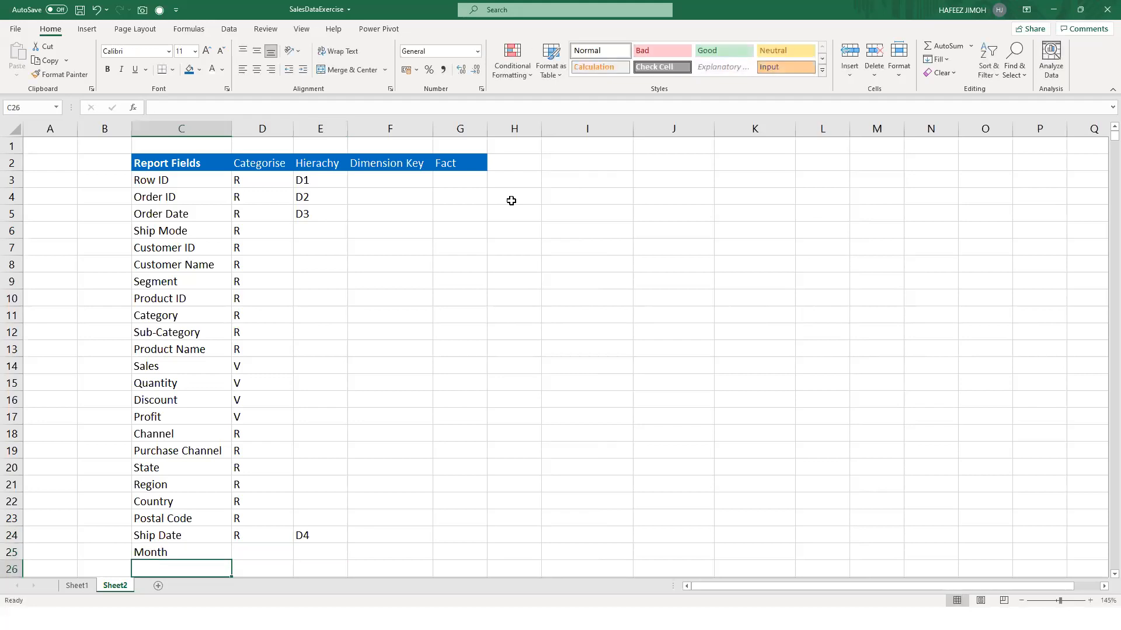
pyautogui.press('Down')
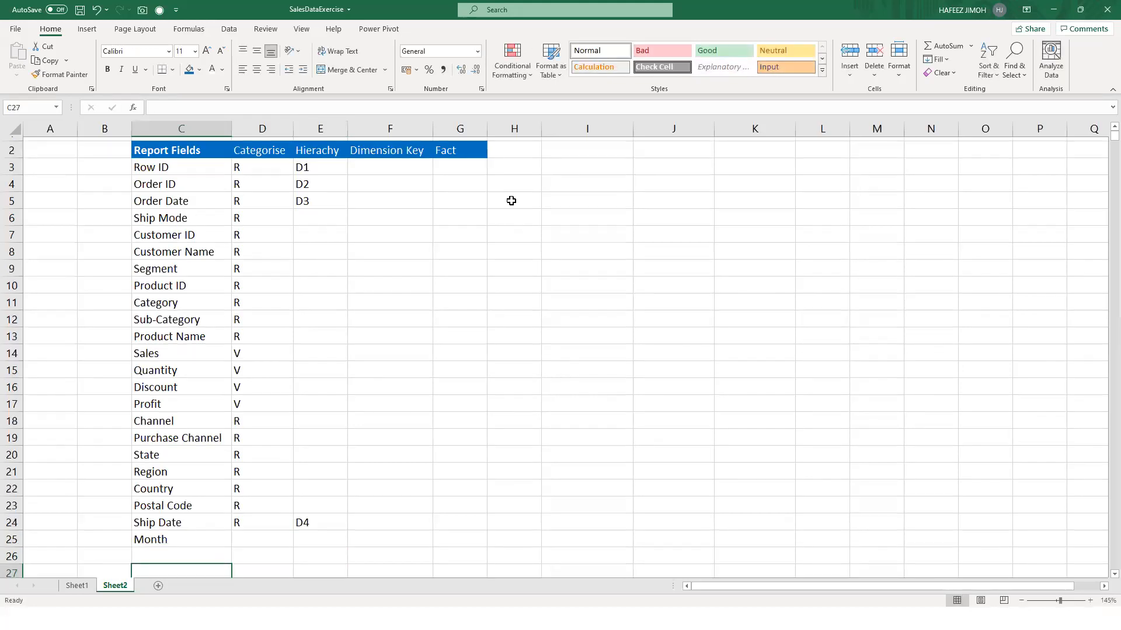
pyautogui.press('Up')
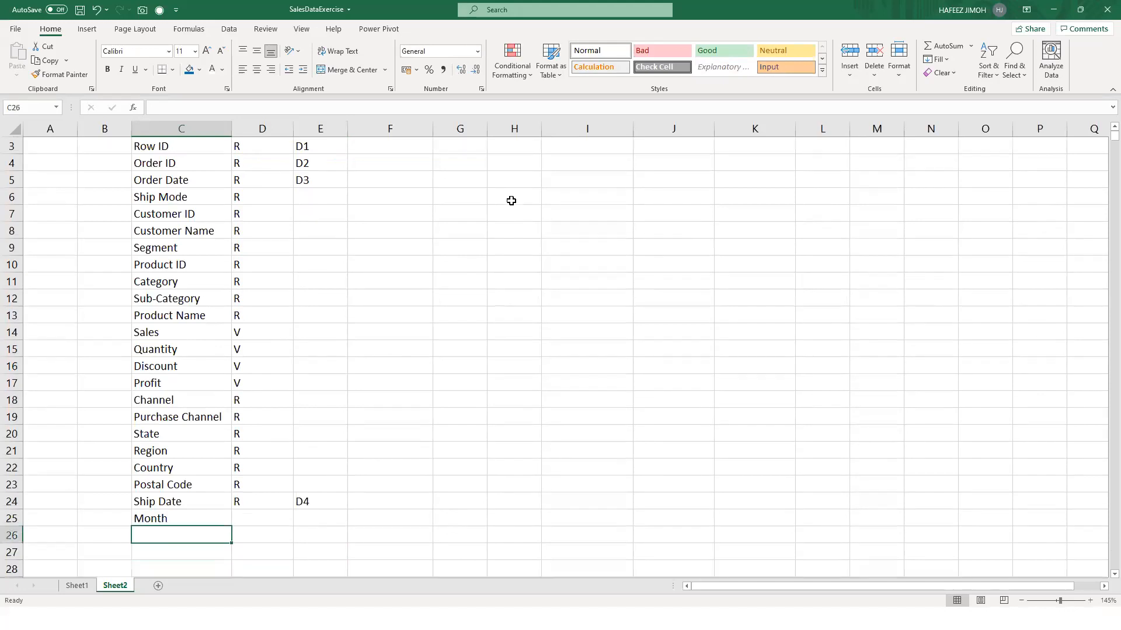
# - Add Year and Qua as report fields in the cells below Month
pyautogui.write('Year')
pyautogui.press('Return')
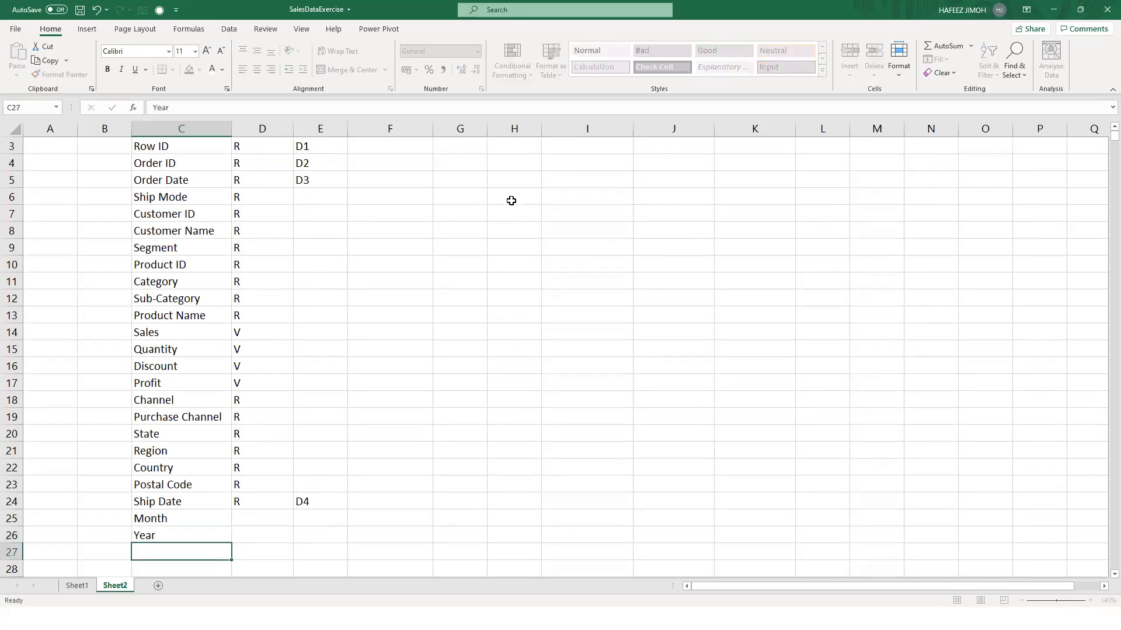
pyautogui.write('Qua')
pyautogui.press('BackSpace')
# - Clear the Month, Year and Qua entries from the cells below Ship Date
pyautogui.press('Up')
pyautogui.press('Up')
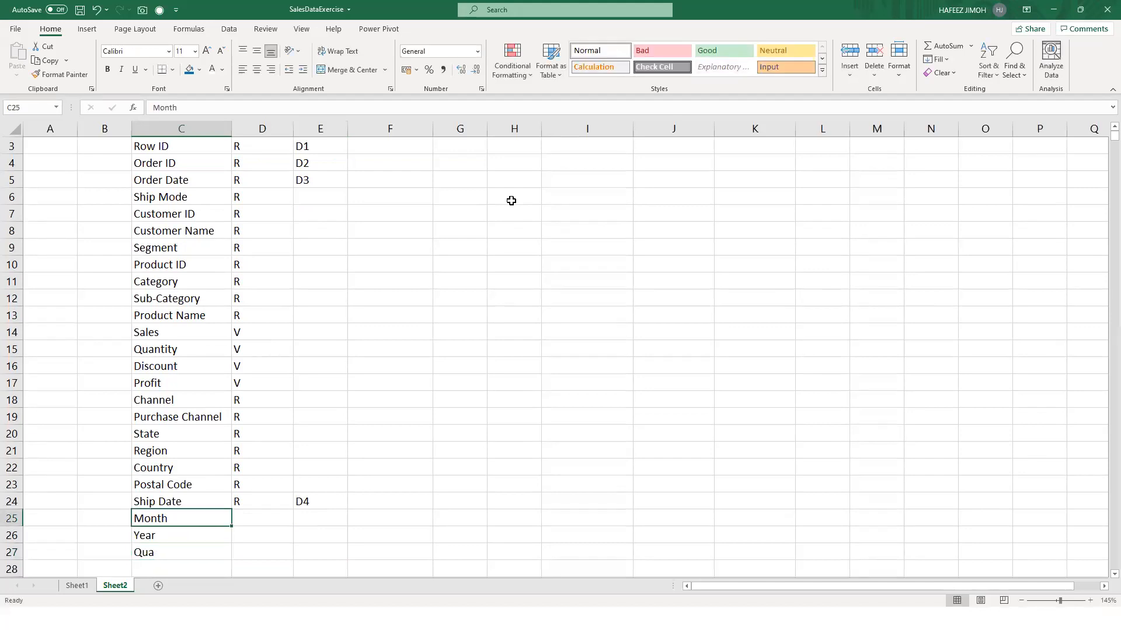
pyautogui.hotkey('shift', 'Down')
pyautogui.hotkey('shift', 'Down')
pyautogui.press('Delete')
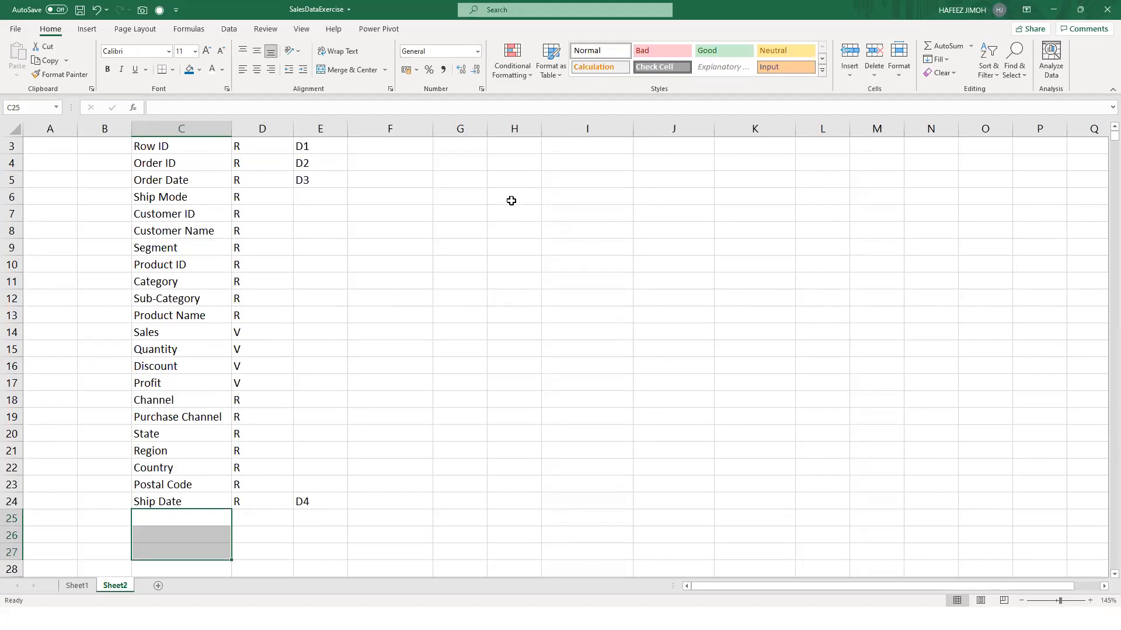
# - Check the sales data on Sheet1 and enter D4 for Ship Mode in the Hierachy column on Sheet2
pyautogui.press('Right')
pyautogui.press('Right')
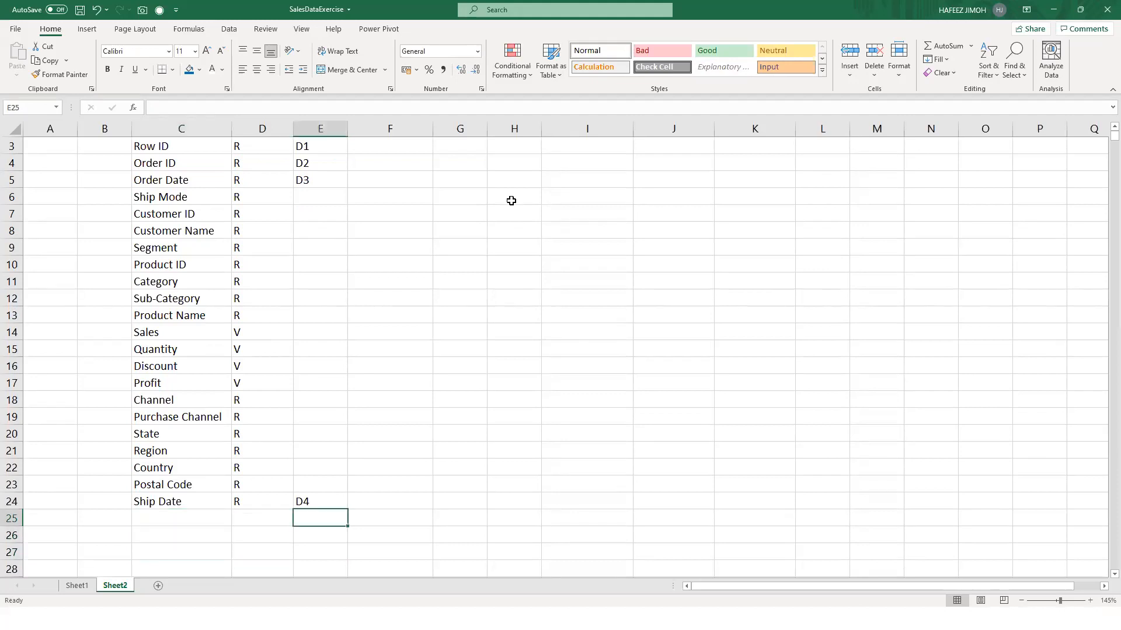
pyautogui.press('Up')
pyautogui.hotkey('ctrl', 'Up')
pyautogui.press('Down')
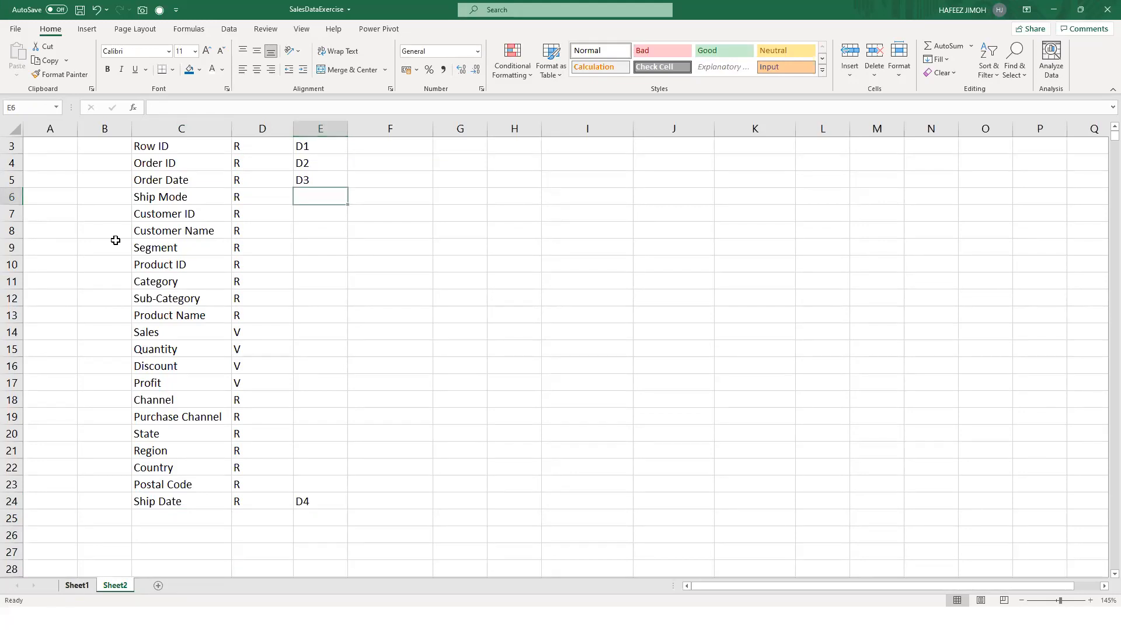
pyautogui.hotkey('ctrl', 'pageup')
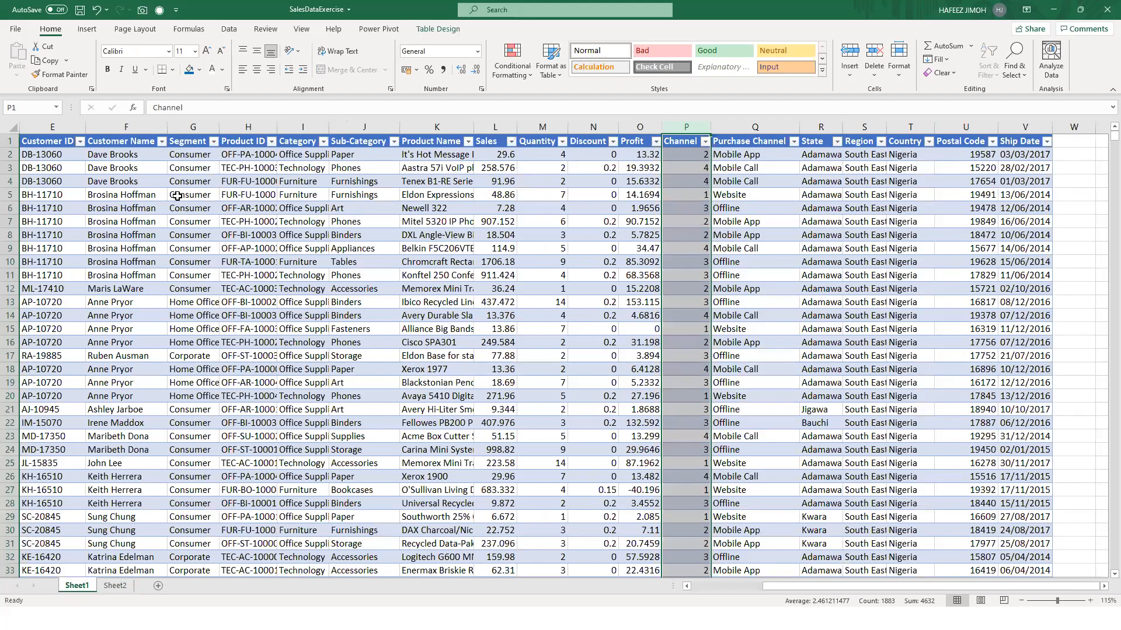
pyautogui.click(177, 196)
pyautogui.hotkey('ctrl', 'Left')
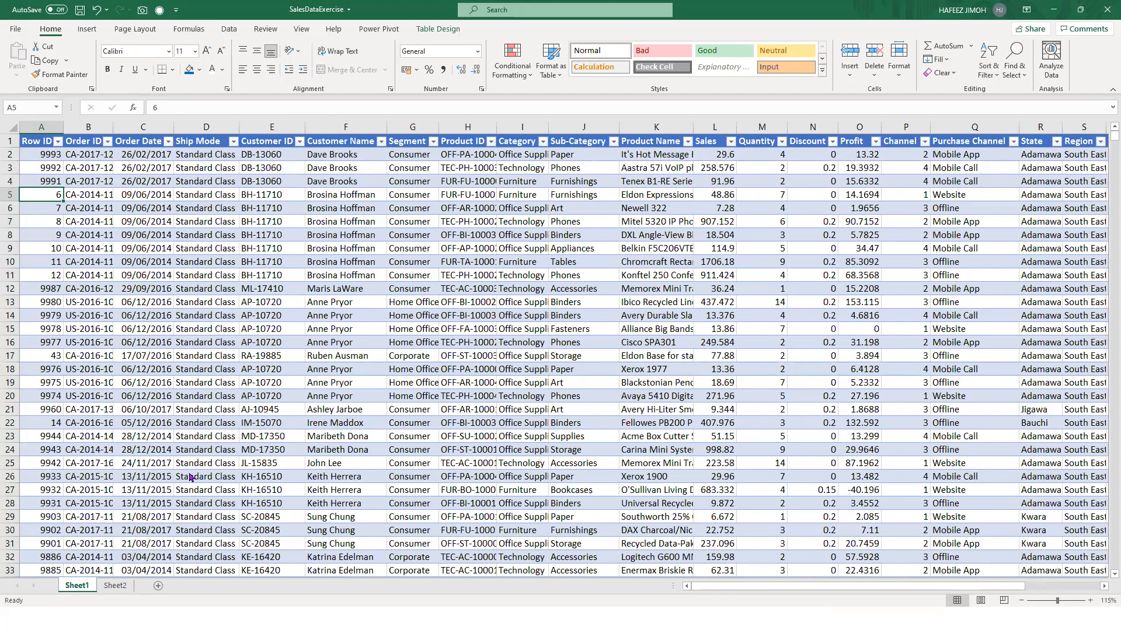
pyautogui.click(108, 586)
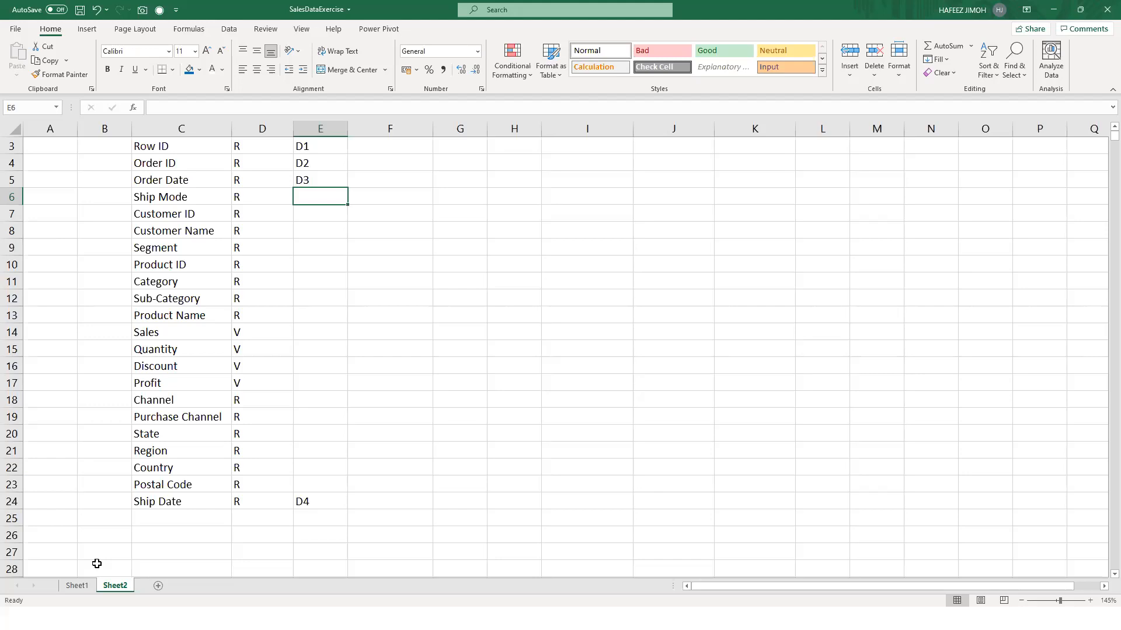
pyautogui.write('d')
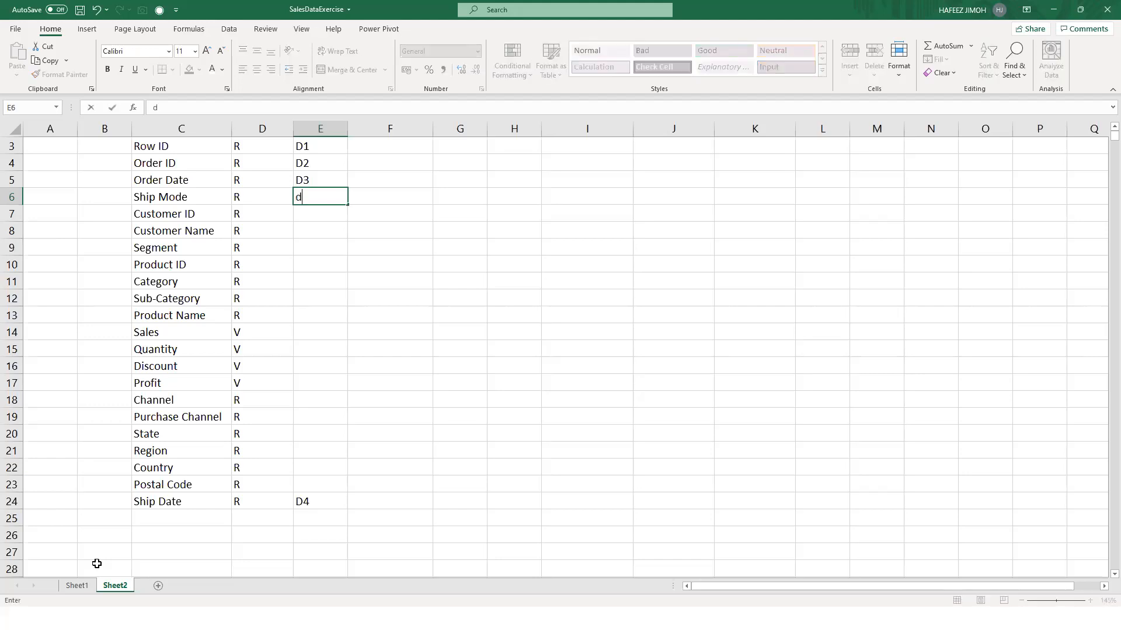
pyautogui.press('BackSpace')
pyautogui.write('D4')
pyautogui.press('Return')
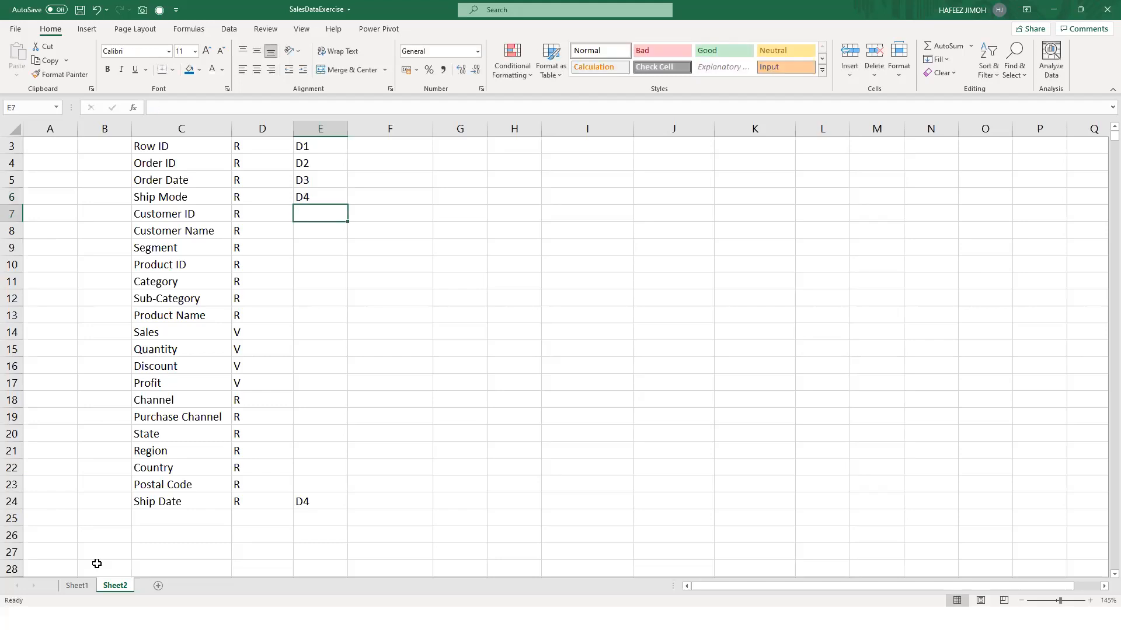
# - Enter D5 for both Customer ID and Customer Name in the Hierachy column
pyautogui.write('D5')
pyautogui.press('Return')
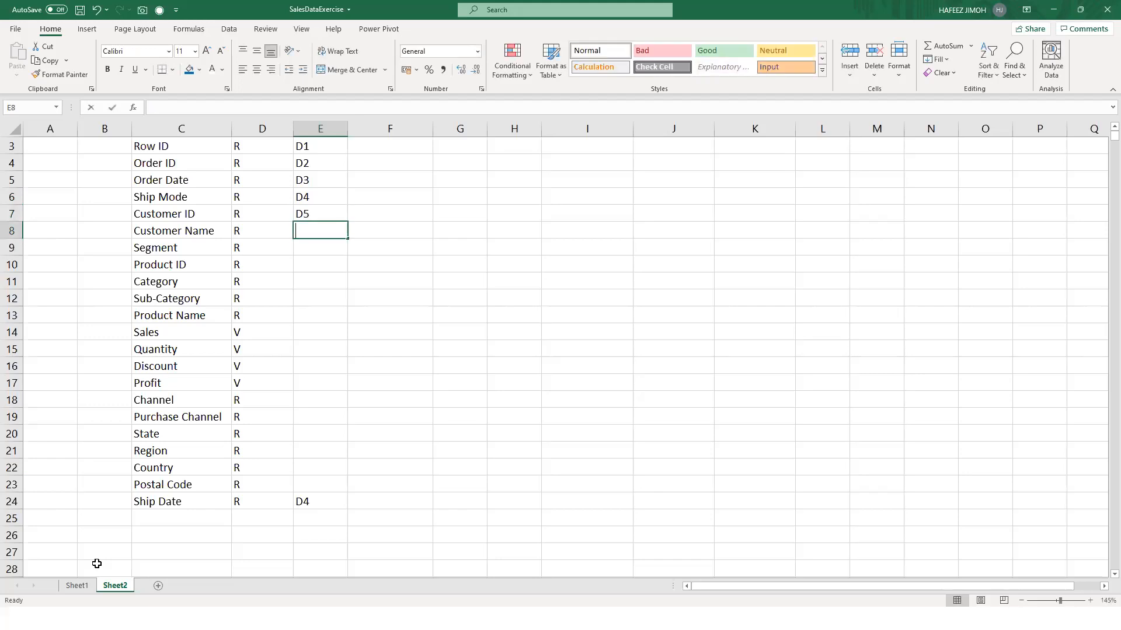
pyautogui.write('D5')
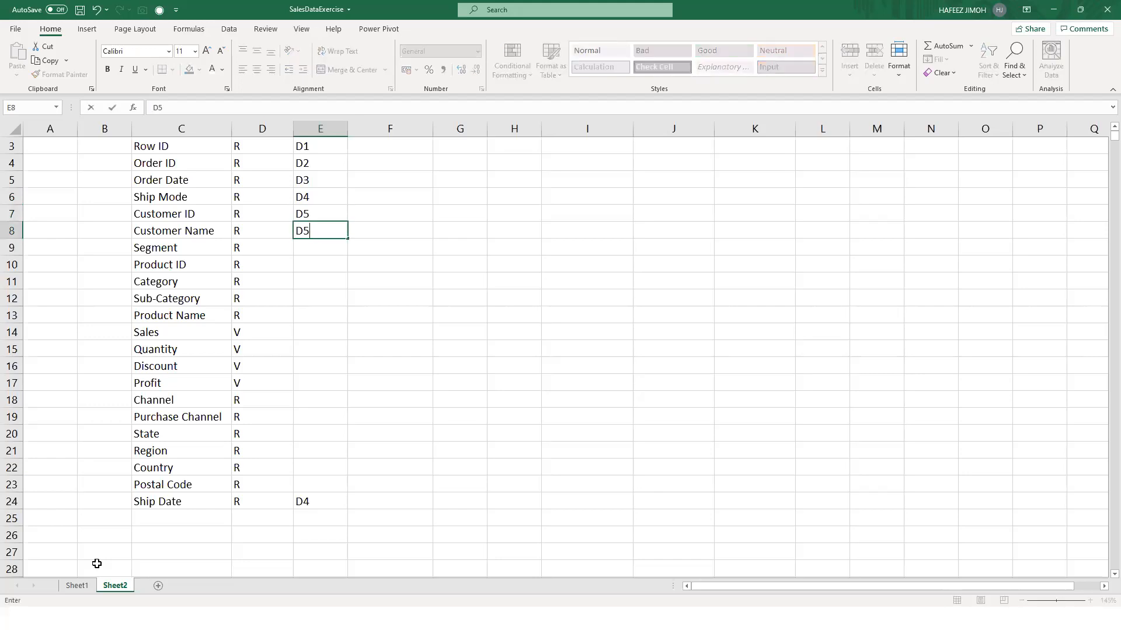
# - Widen the Segment column of the sales table on Sheet1 and review its values
pyautogui.click(77, 586)
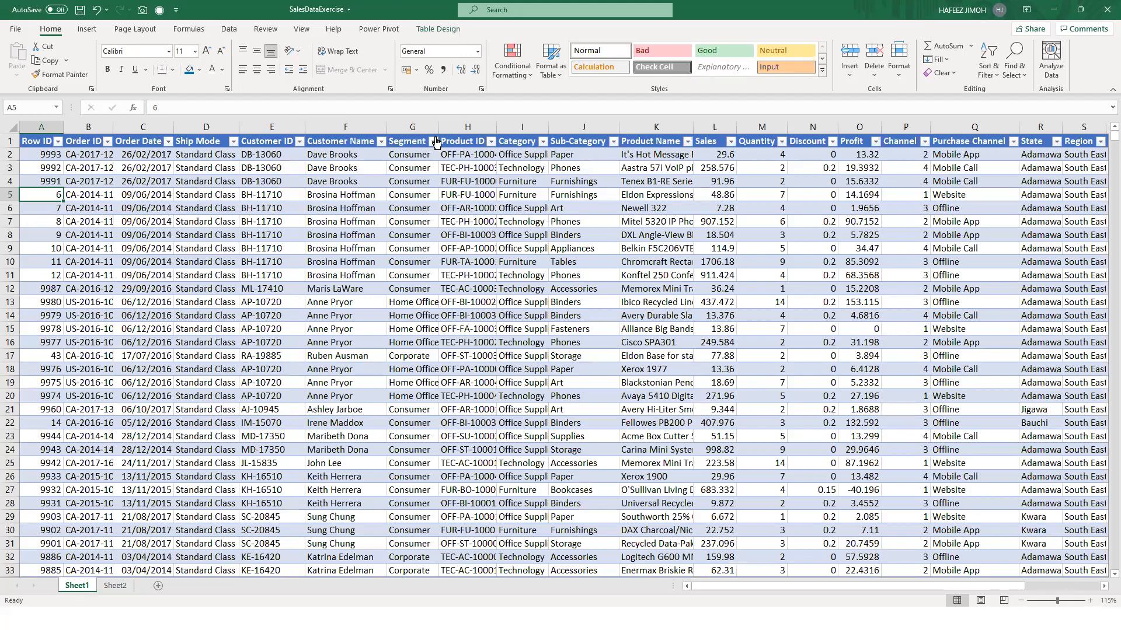
pyautogui.moveTo(433, 127); pyautogui.dragTo(441, 129)
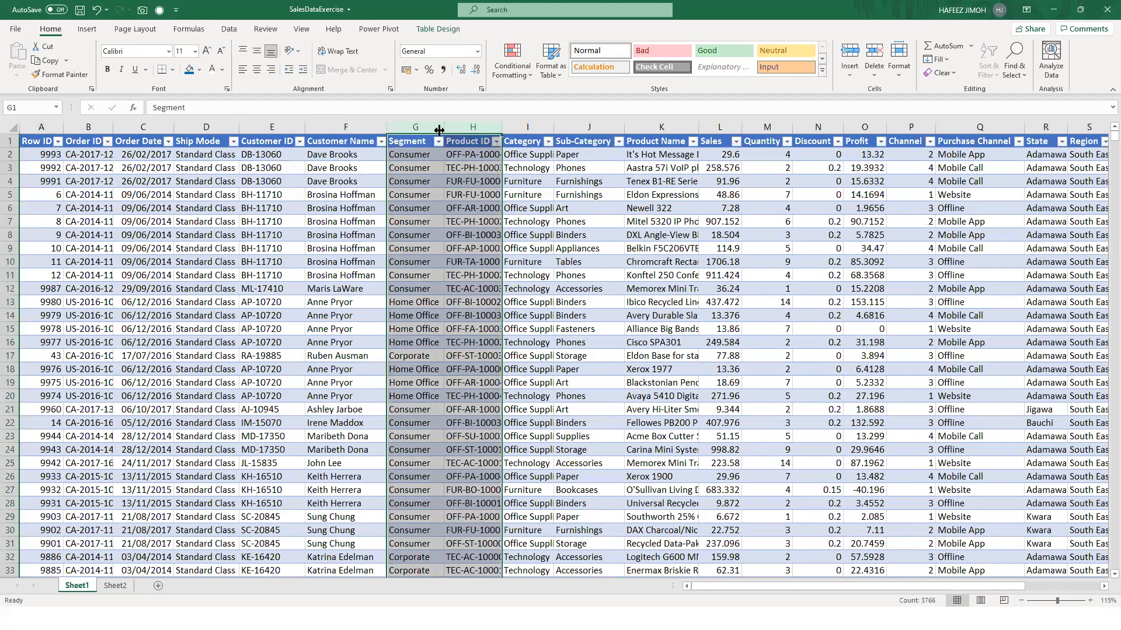
pyautogui.click(437, 130)
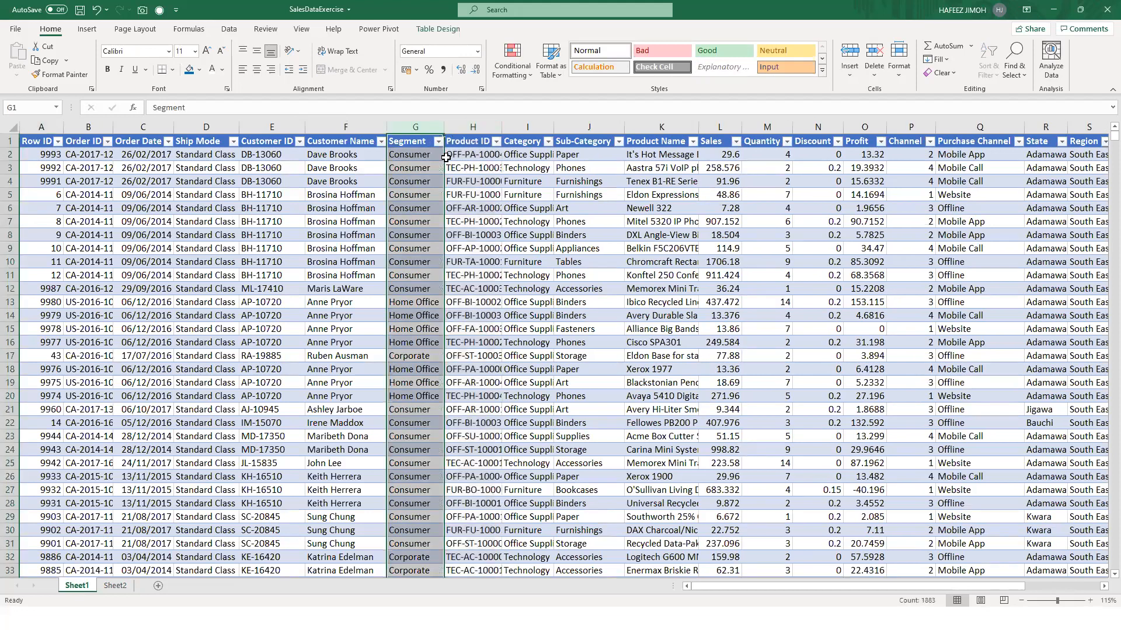
pyautogui.click(445, 157)
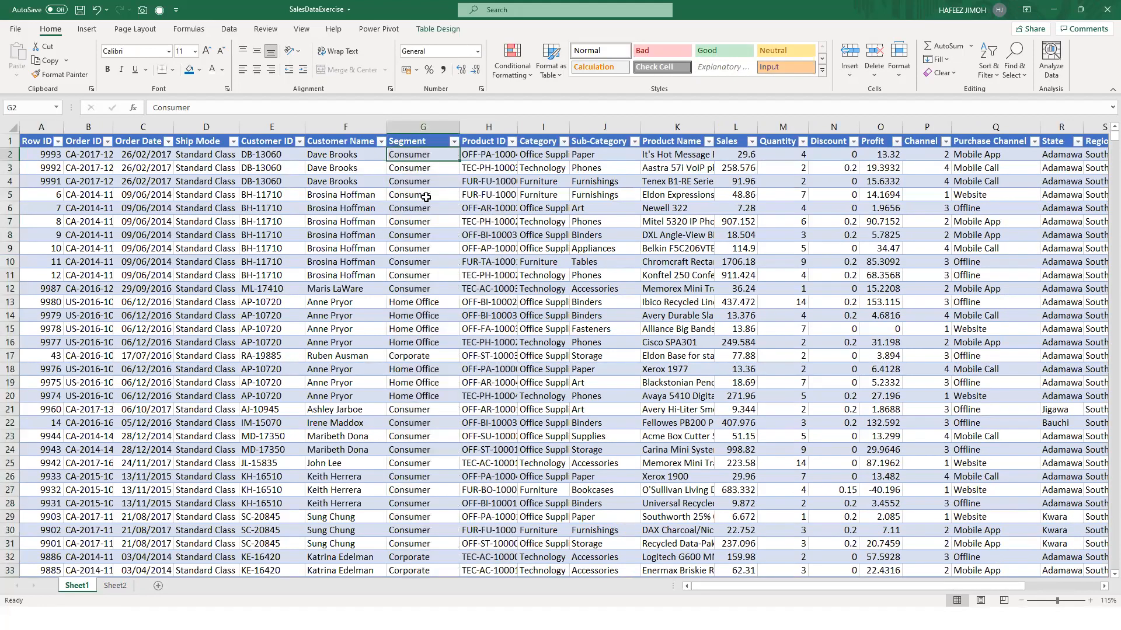
pyautogui.scroll(-1, 426, 197)
pyautogui.scroll(1, 426, 198)
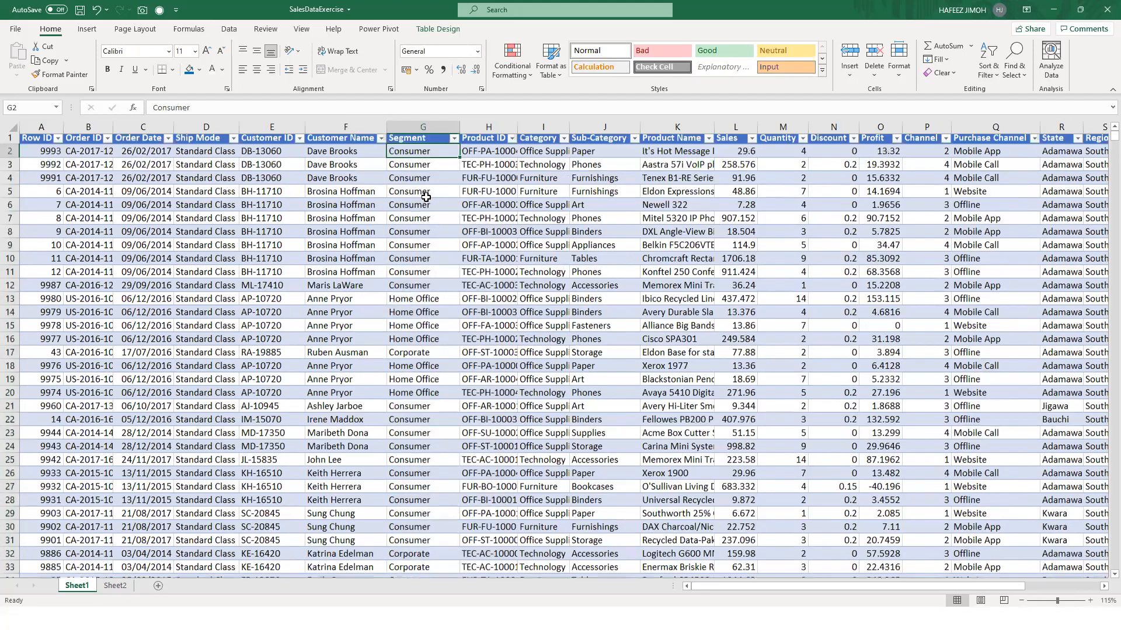
pyautogui.scroll(-2, 426, 197)
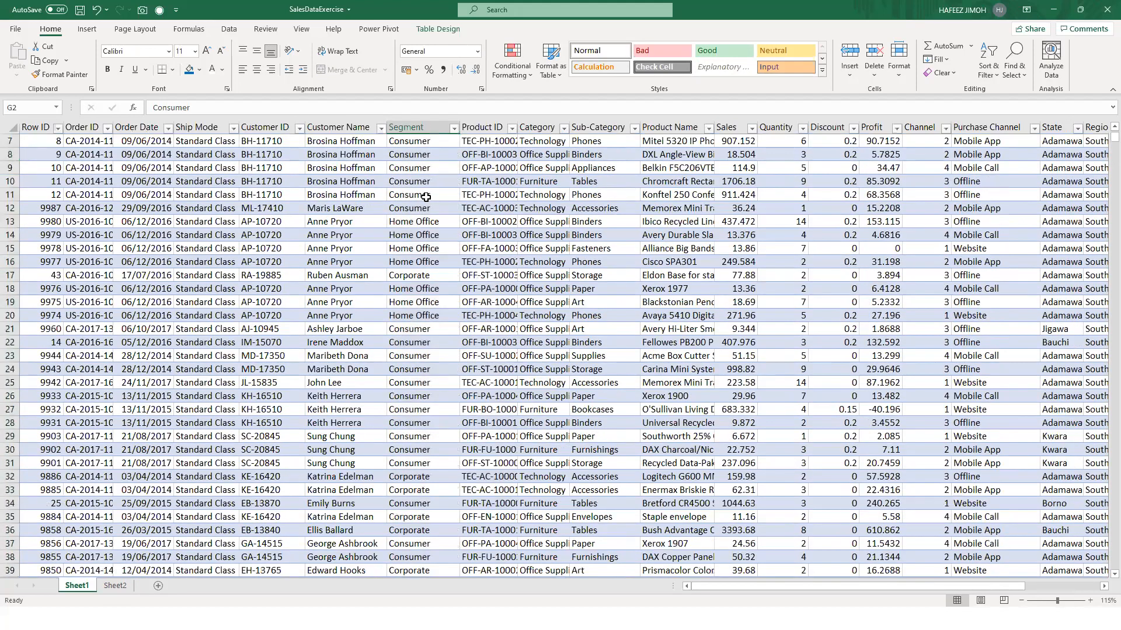
pyautogui.scroll(2, 426, 198)
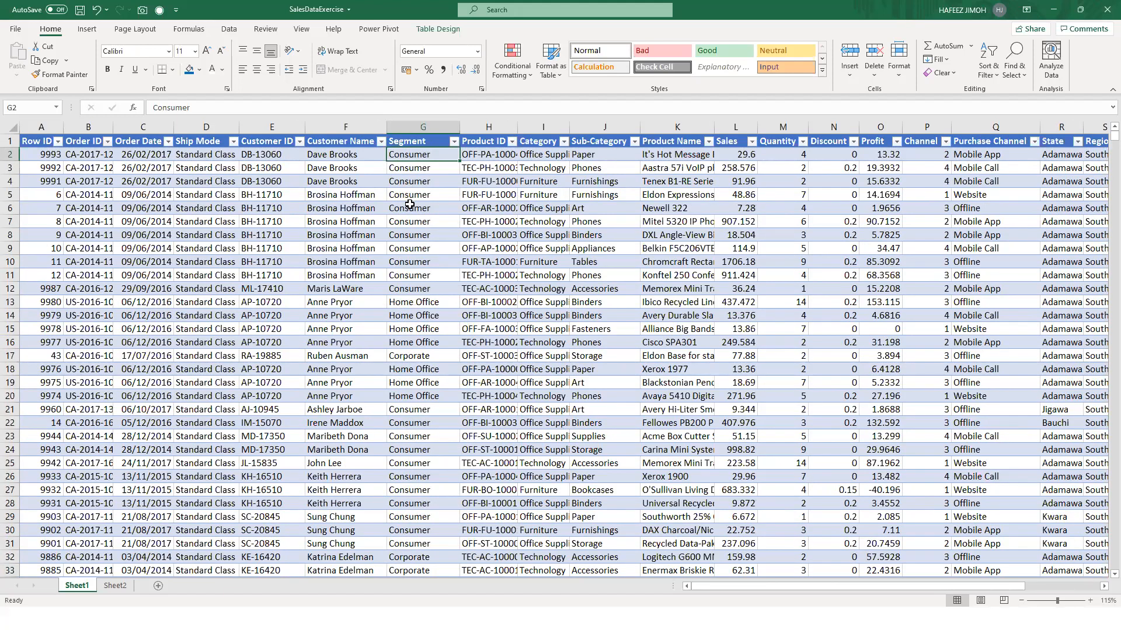
# - Copy the Customer ID, Customer Name and Segment columns from Sheet1 into a new sheet starting at A1
pyautogui.scroll(-1, 410, 204)
pyautogui.scroll(-5, 410, 204)
pyautogui.scroll(6, 410, 204)
pyautogui.click(151, 591)
pyautogui.hotkey('ctrl', 'v')
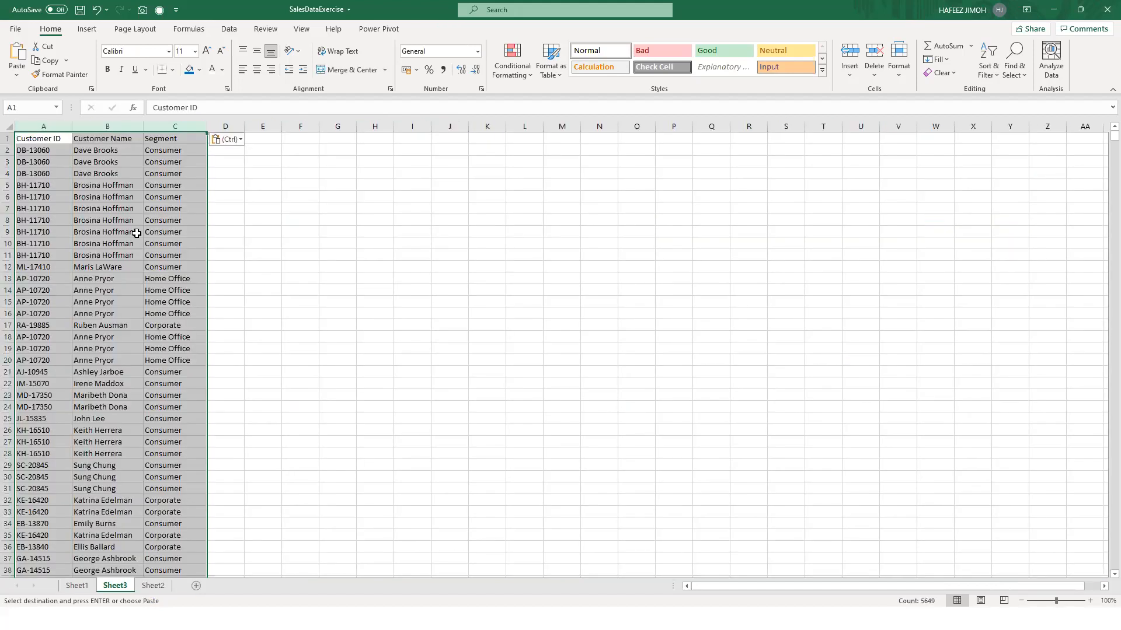
# - Turn on filtering for the Customer ID, Customer Name and Segment headers in A1:C1 of Sheet3
pyautogui.click(136, 232)
pyautogui.moveTo(58, 142); pyautogui.dragTo(192, 140)
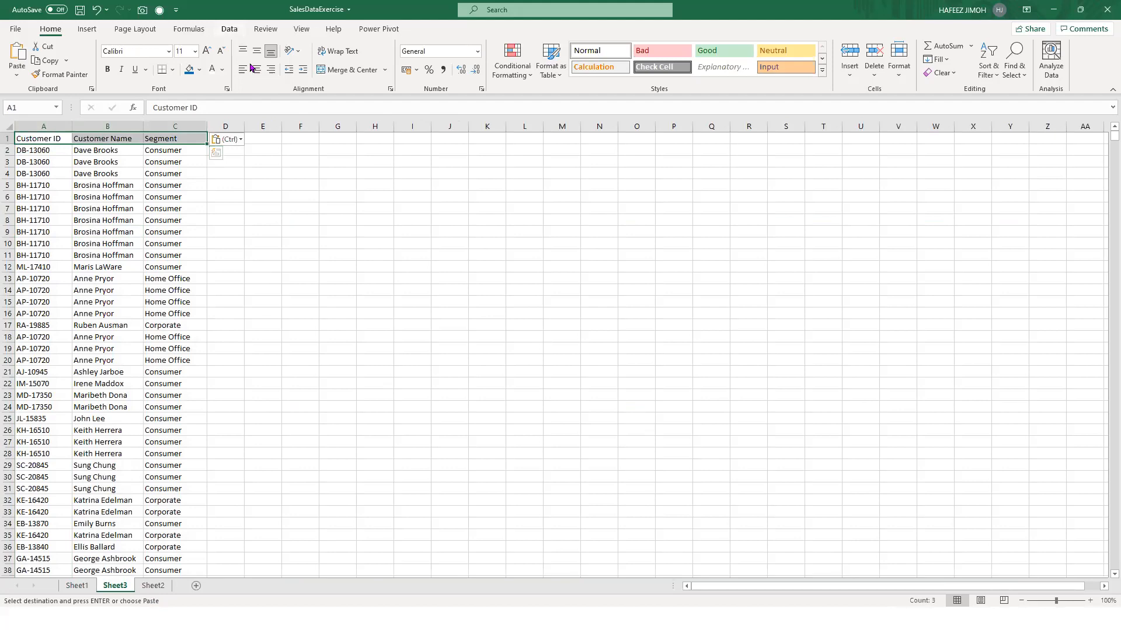
pyautogui.scroll(-4, 251, 67)
pyautogui.hotkey('ctrl', 'shift', 'l')
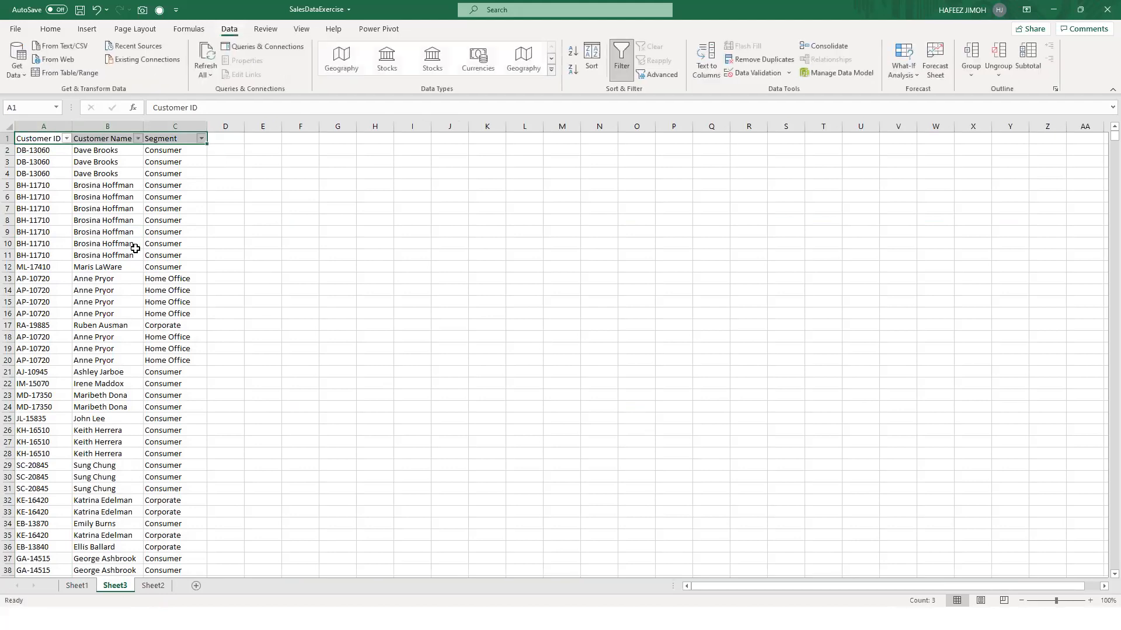
# - Filter the Segment column to Consumer only, review the matching rows and clear the filter
pyautogui.click(201, 142)
pyautogui.click(117, 277)
pyautogui.click(118, 288)
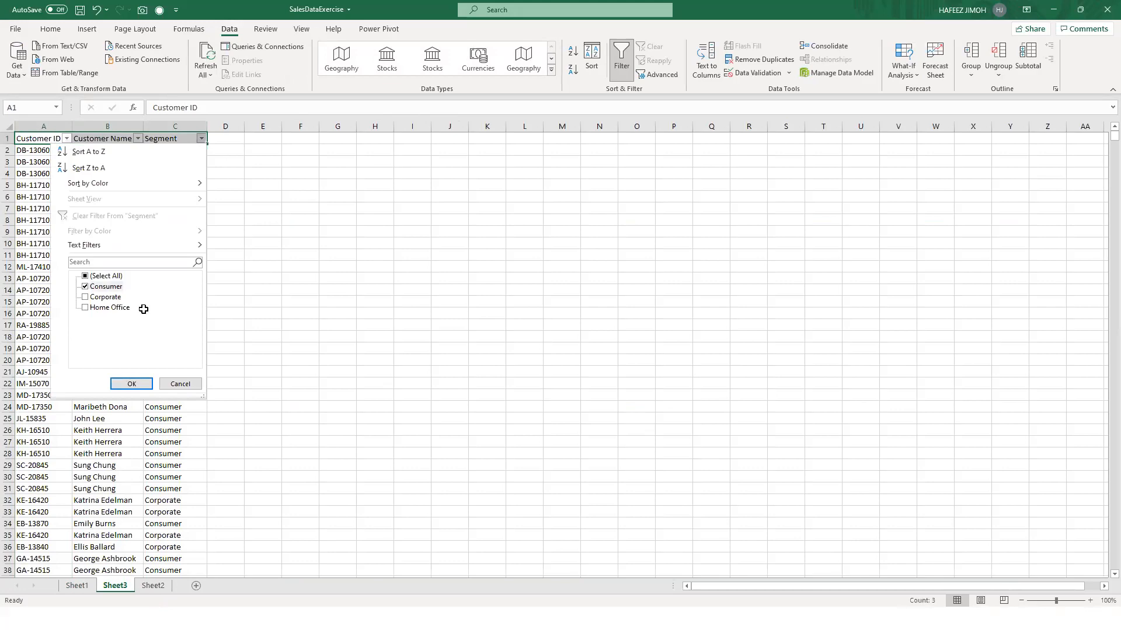
pyautogui.press('Return')
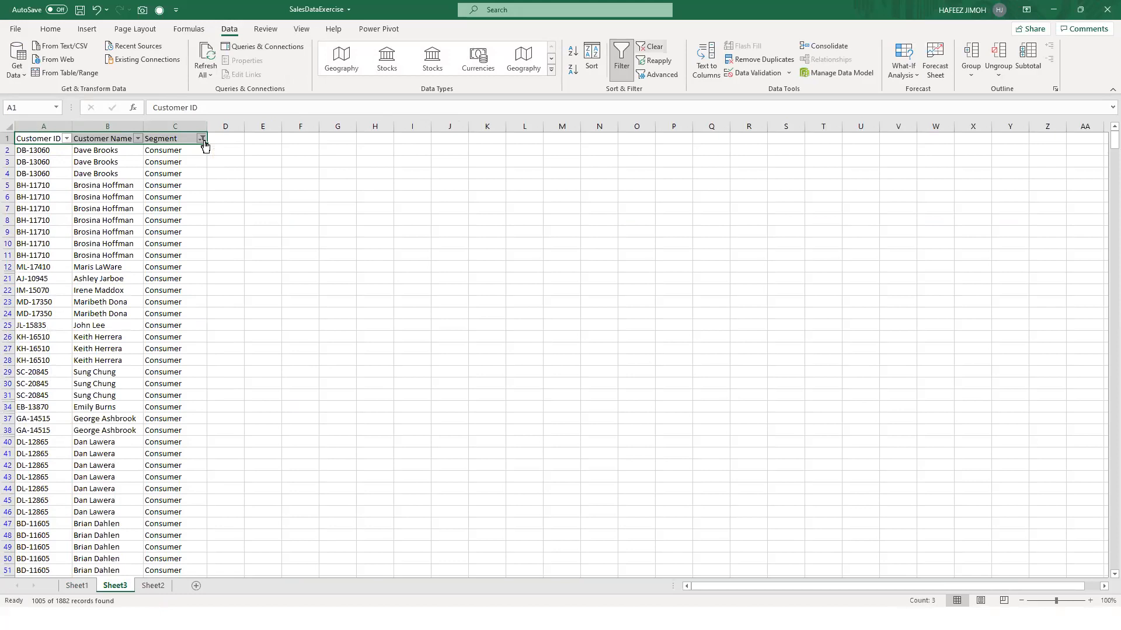
pyautogui.hotkey('alt', 'a')
pyautogui.press('c')
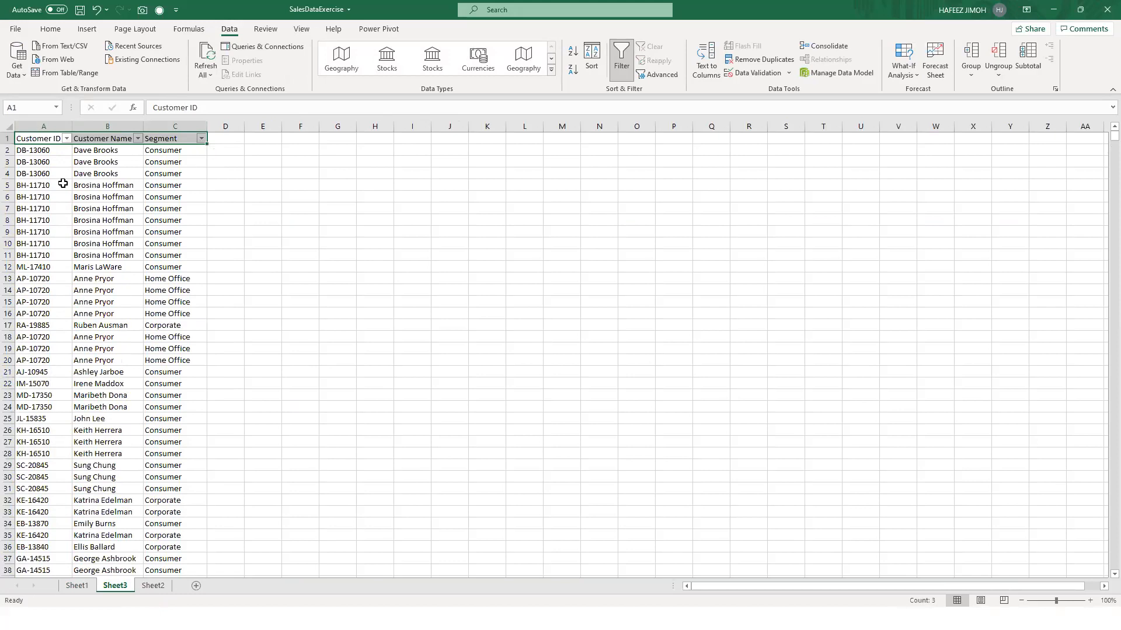
# - Filter the list by the customer name in B2, check that customer's segment and clear the filter
pyautogui.click(119, 153)
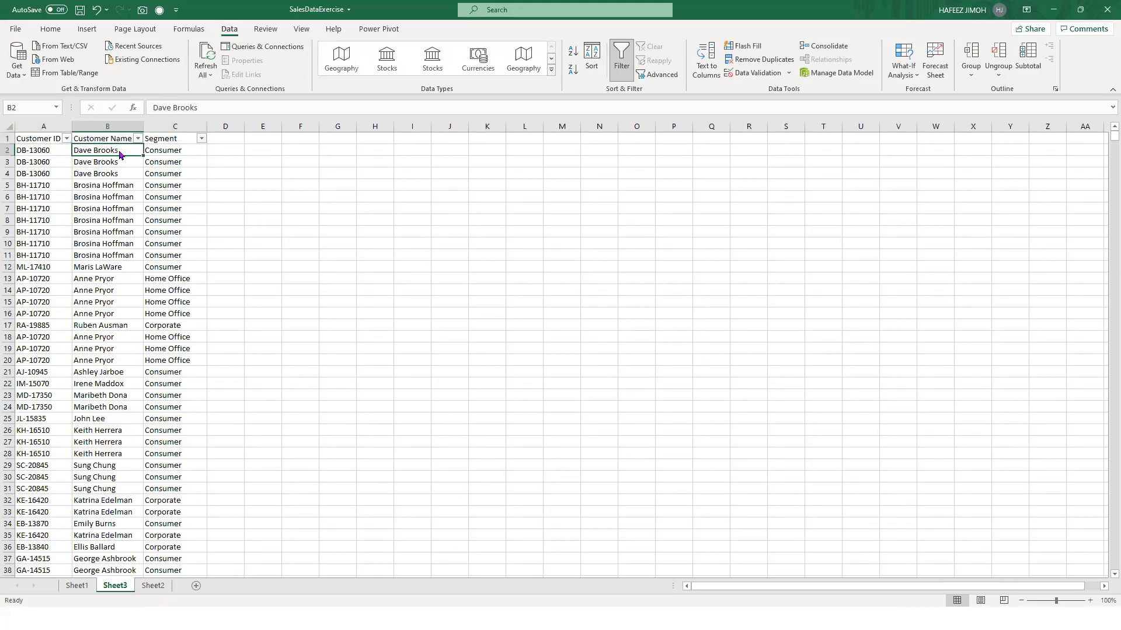
pyautogui.rightClick(119, 153)
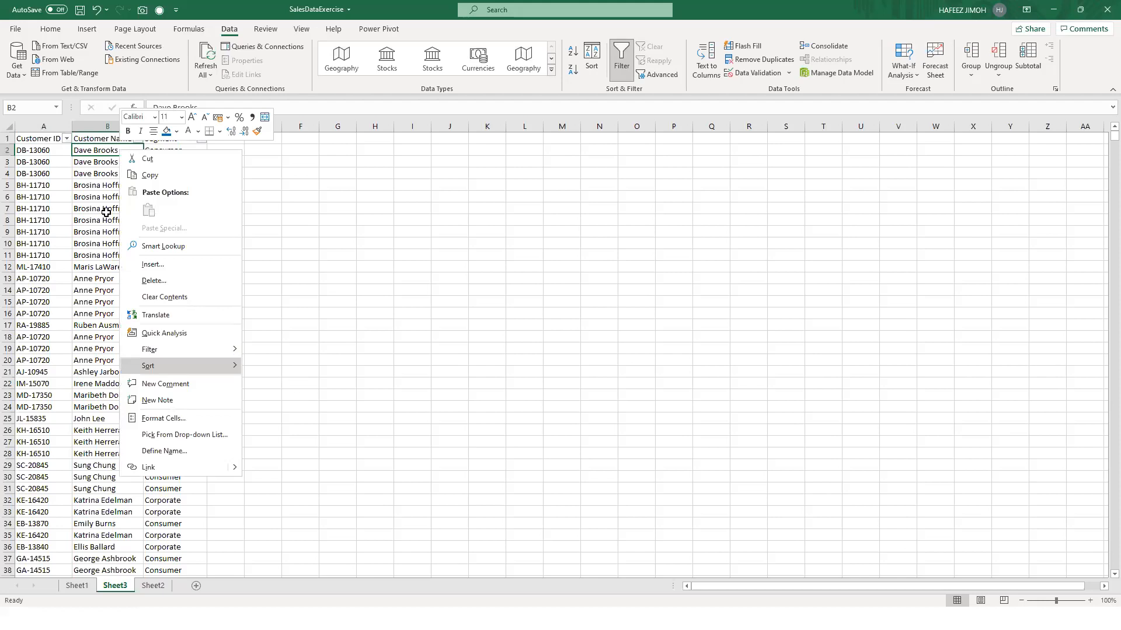
pyautogui.press('e')
pyautogui.press('v')
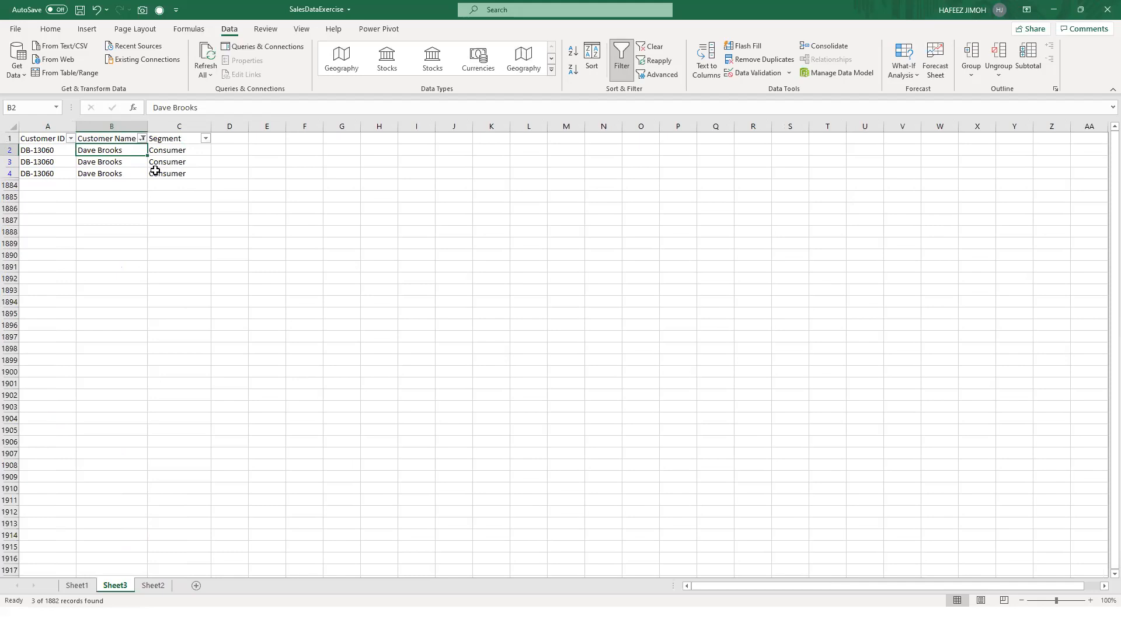
pyautogui.click(143, 140)
pyautogui.click(104, 213)
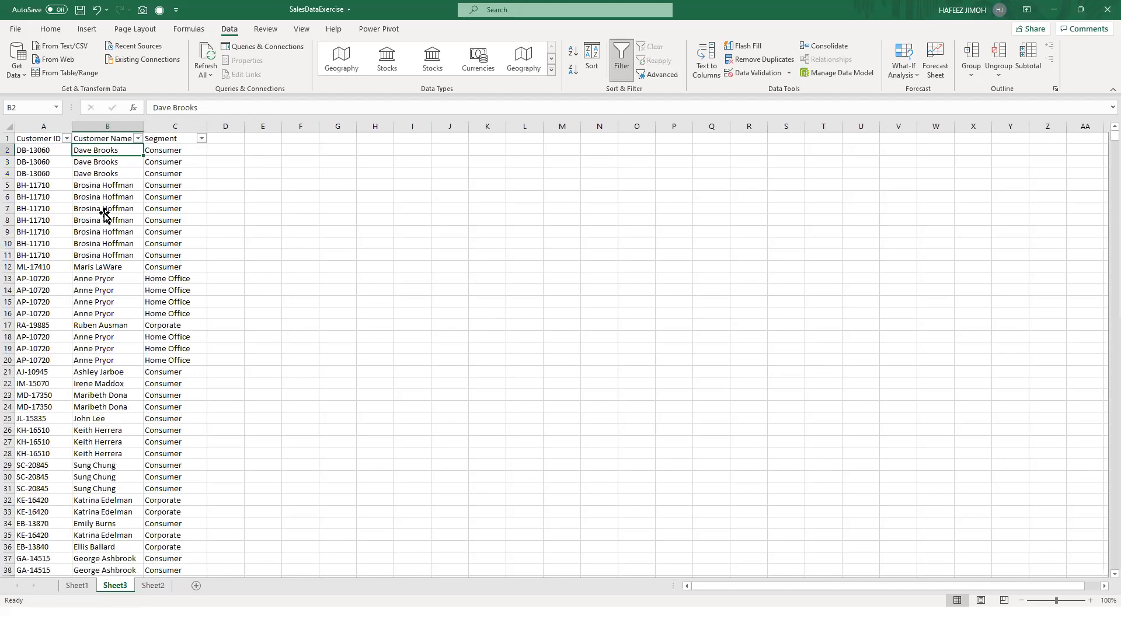
# - Filter the list by the customer name in B7, compare its Segment values and clear the filter
pyautogui.click(104, 214)
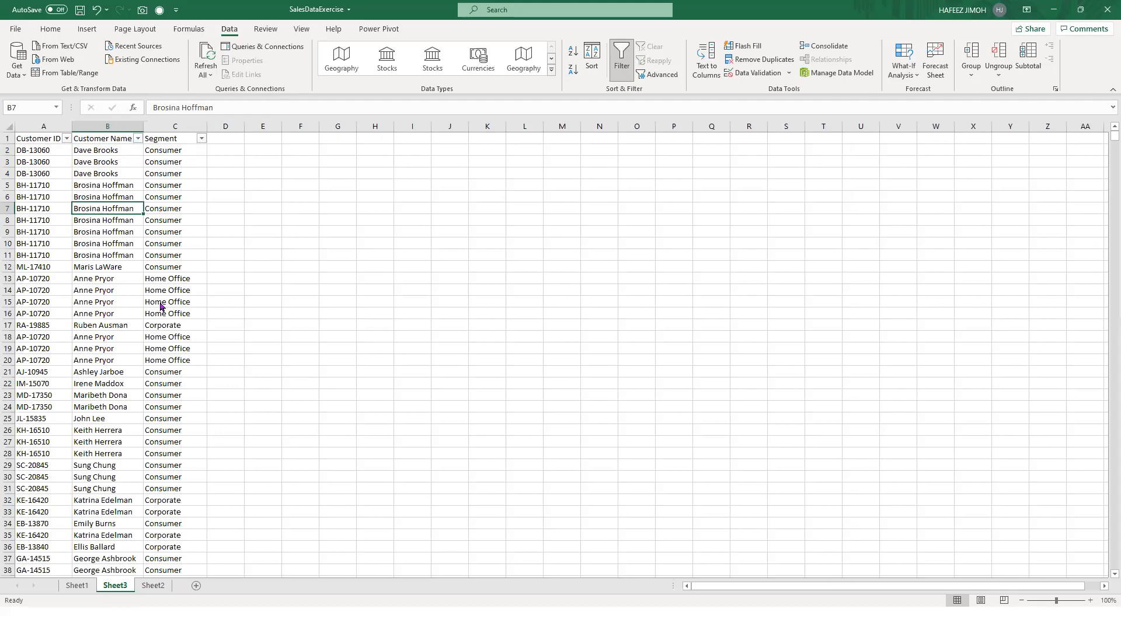
pyautogui.hotkey('shift', 'F10')
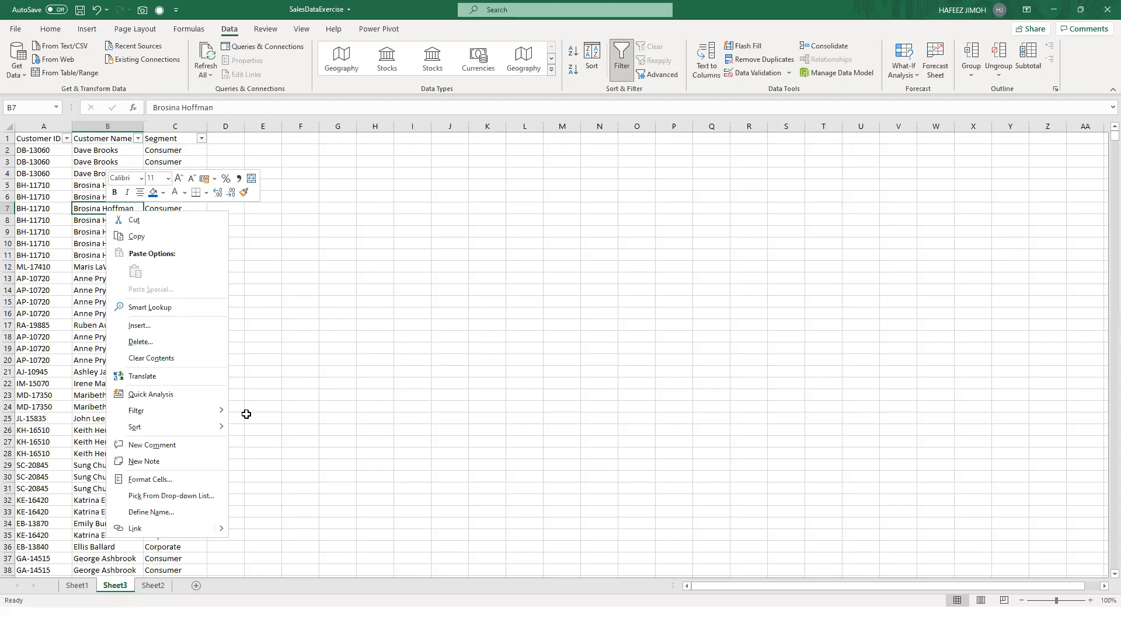
pyautogui.press('e')
pyautogui.press('v')
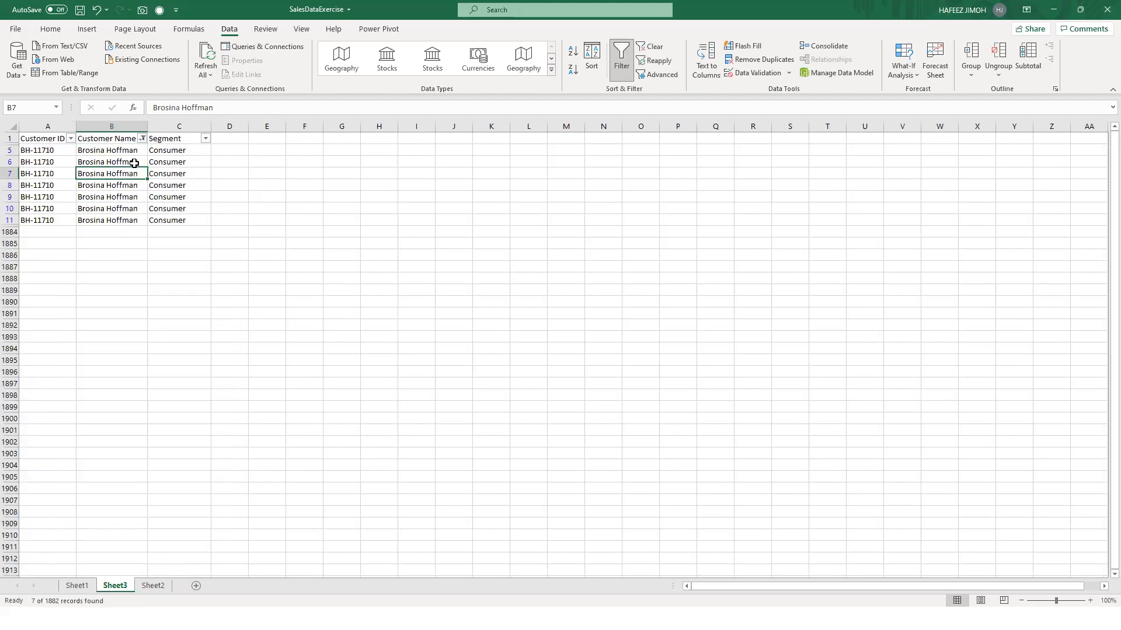
pyautogui.hotkey('ctrl', 'Up')
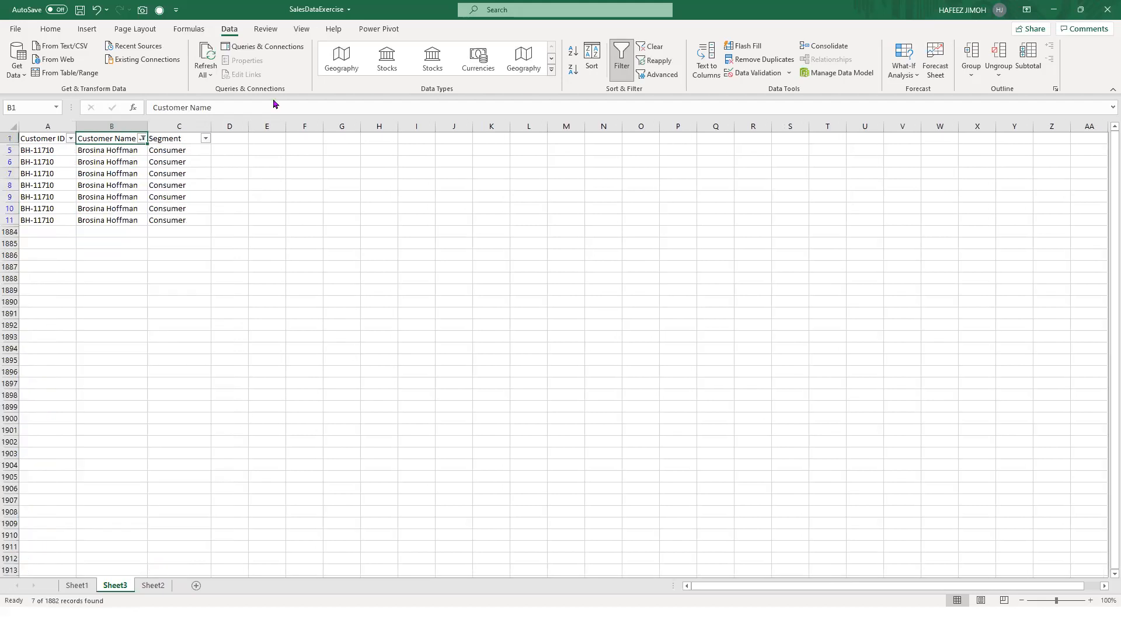
pyautogui.click(650, 47)
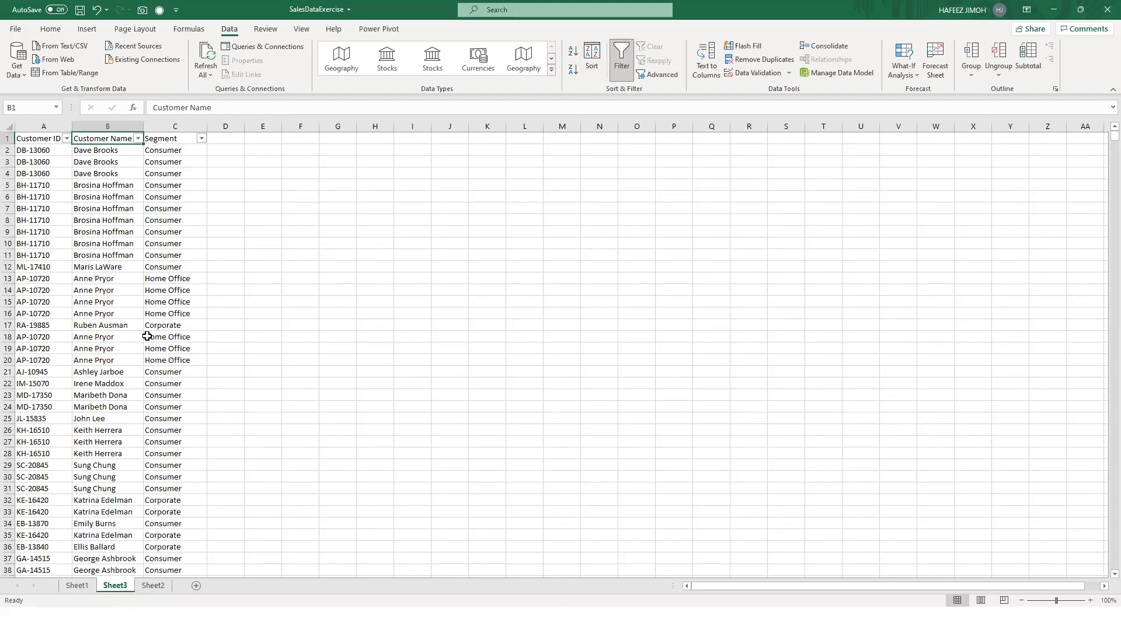
# - Filter the Sheet3 list by the customer name in B53 and check that customer's Segment values
pyautogui.scroll(-6, 151, 367)
pyautogui.scroll(-3, 131, 446)
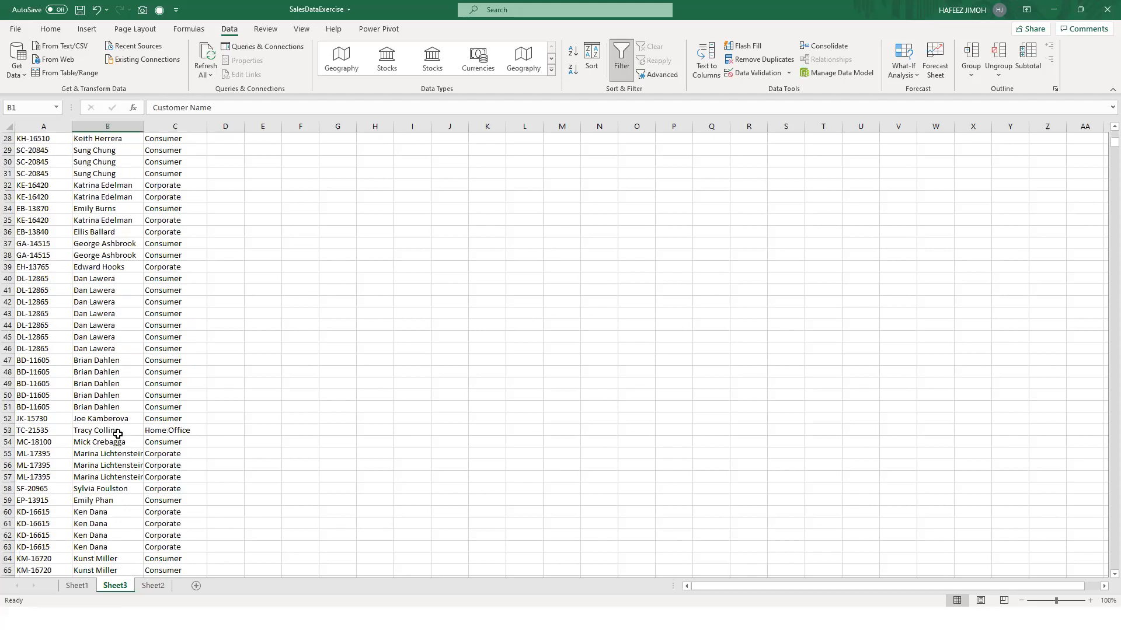
pyautogui.click(117, 432)
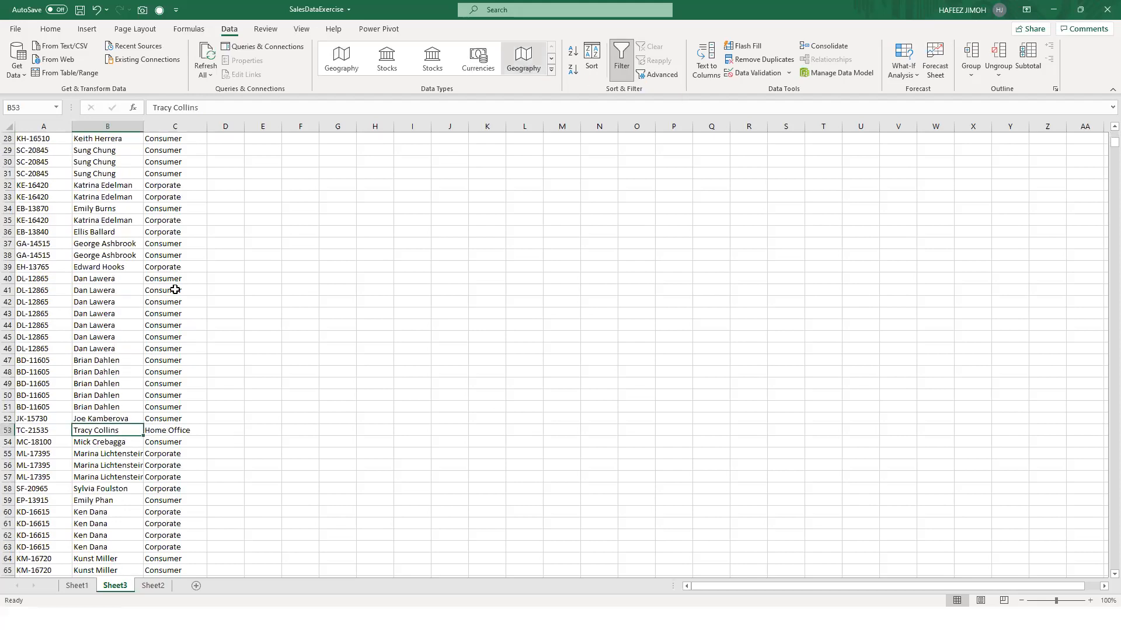
pyautogui.rightClick(121, 429)
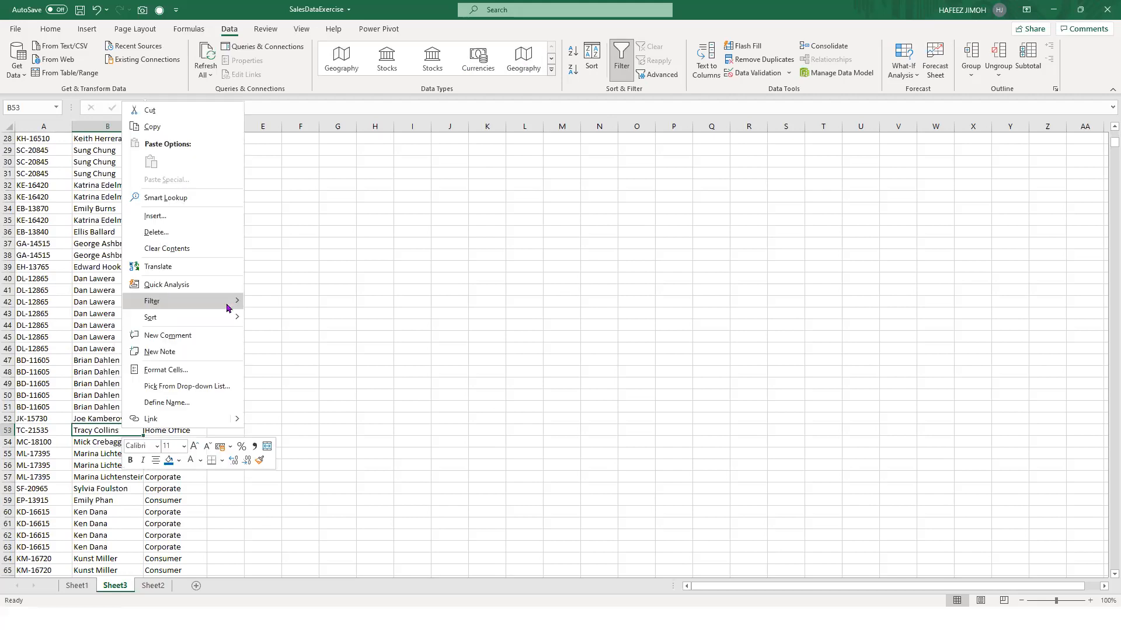
pyautogui.click(281, 337)
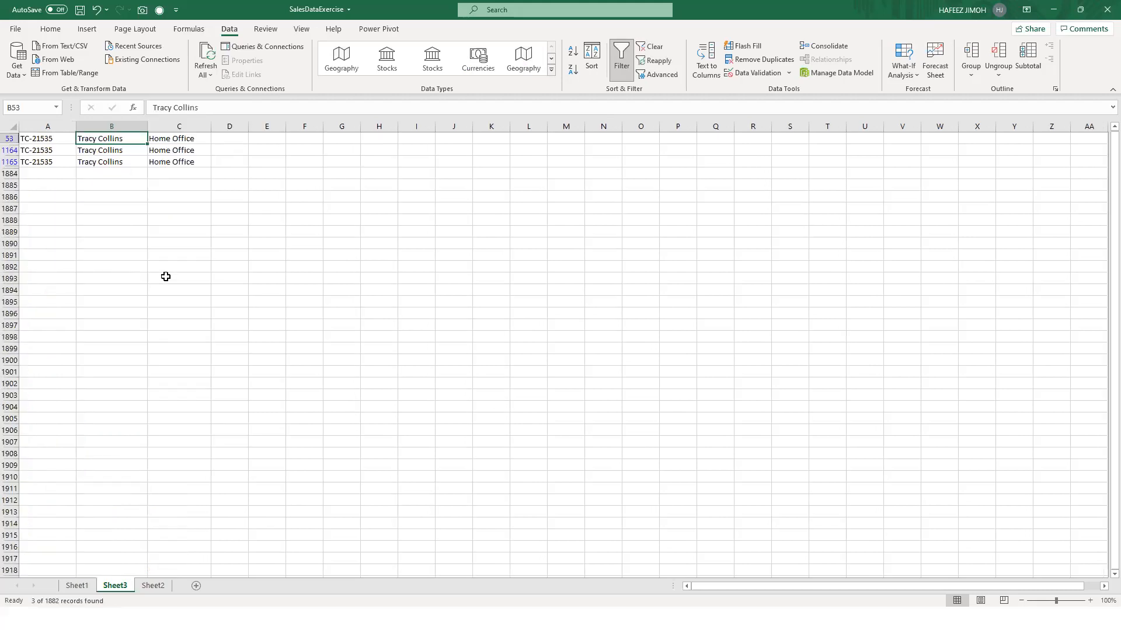
pyautogui.scroll(1, 183, 255)
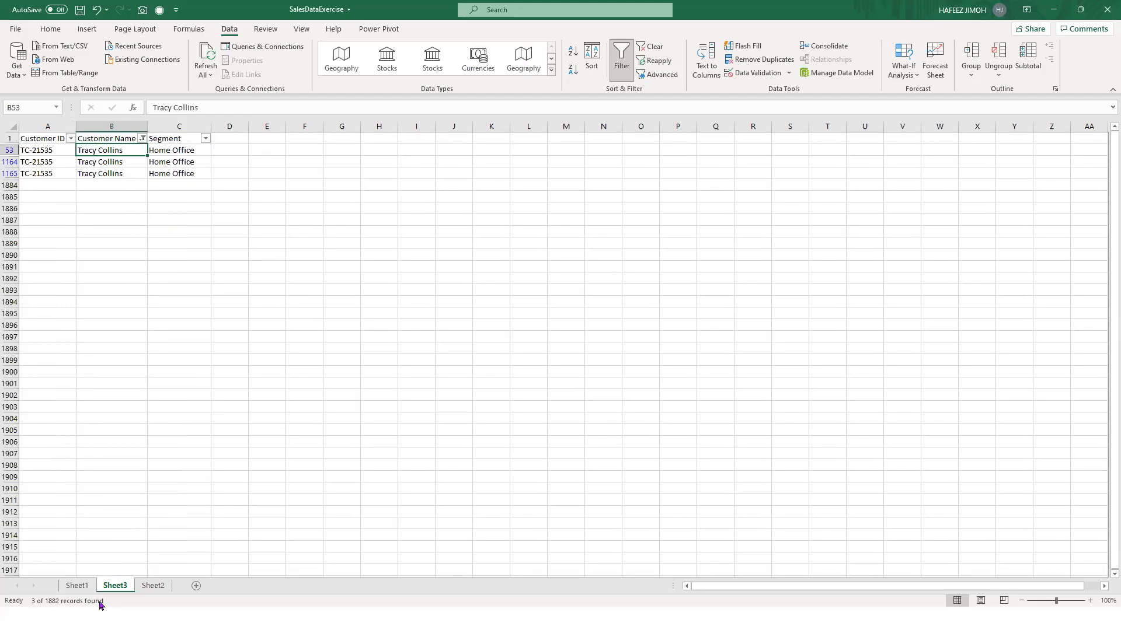
# - Examine on Sheet1 how the Segment values line up with the Customer Name entries
pyautogui.click(84, 588)
pyautogui.click(419, 316)
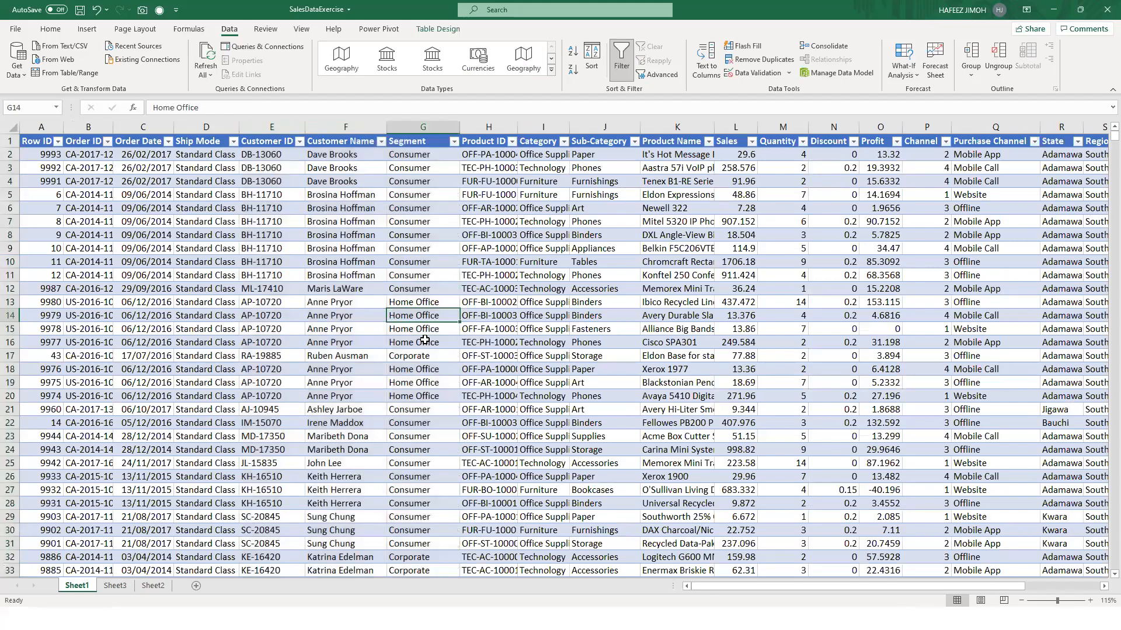
pyautogui.hotkey('shift', 'Down')
pyautogui.hotkey('shift', 'Down')
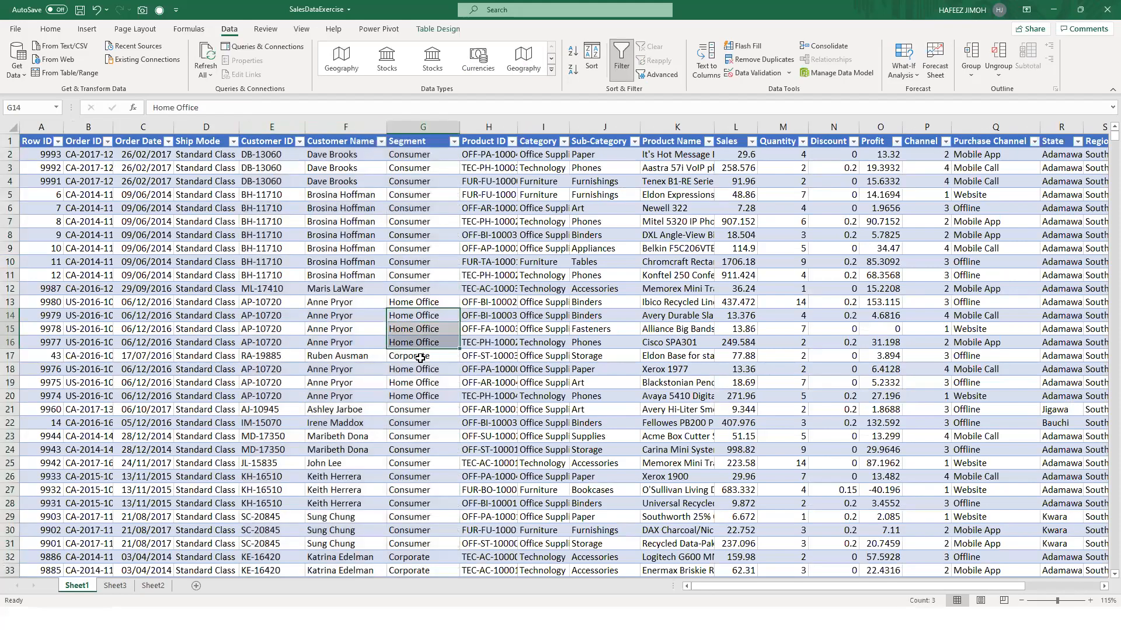
pyautogui.click(425, 127)
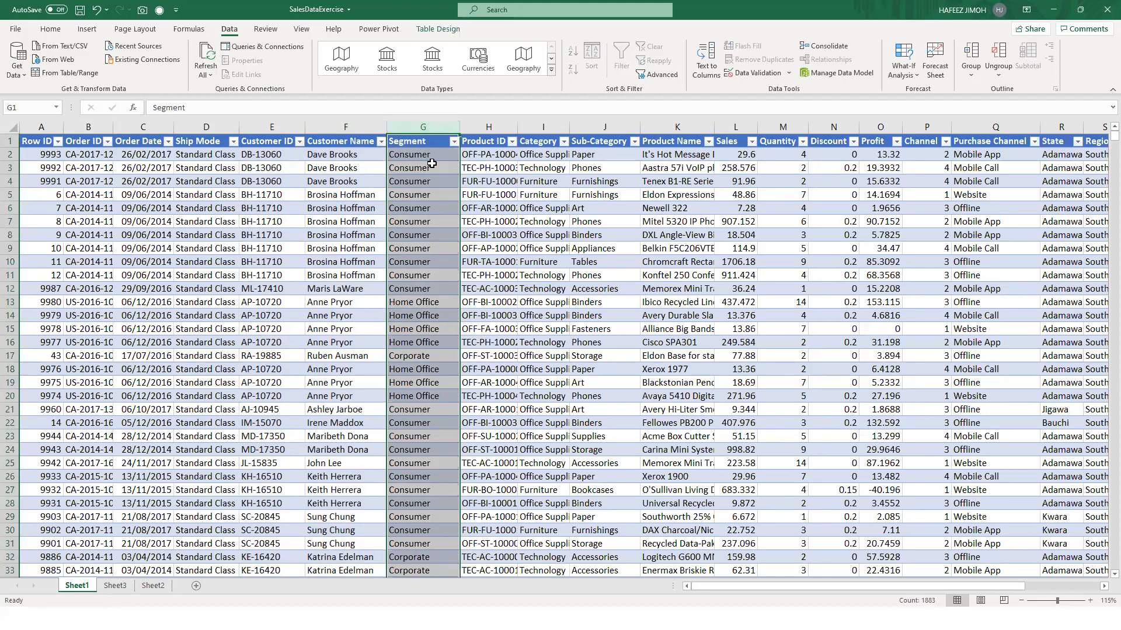
pyautogui.click(434, 316)
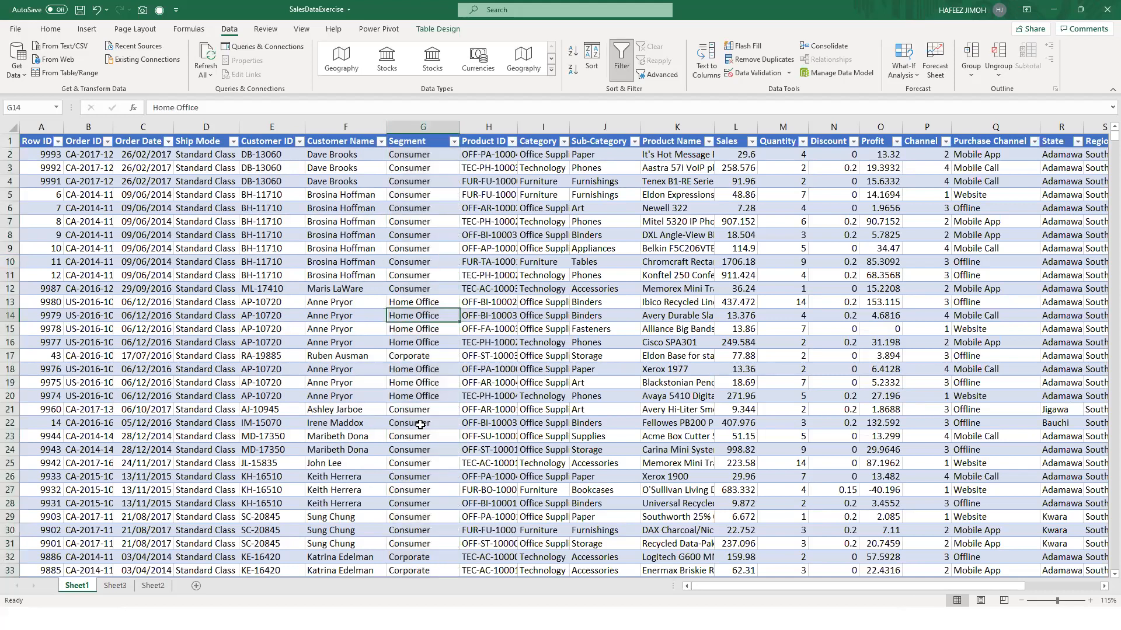
pyautogui.scroll(-3, 421, 424)
pyautogui.scroll(-2, 420, 425)
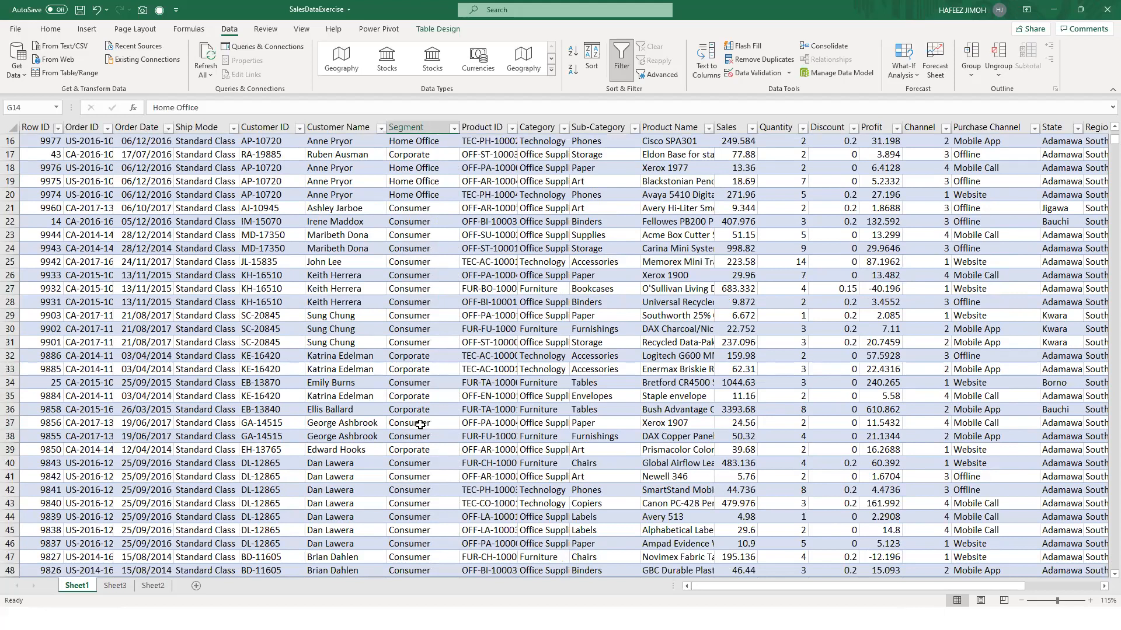
pyautogui.scroll(4, 419, 424)
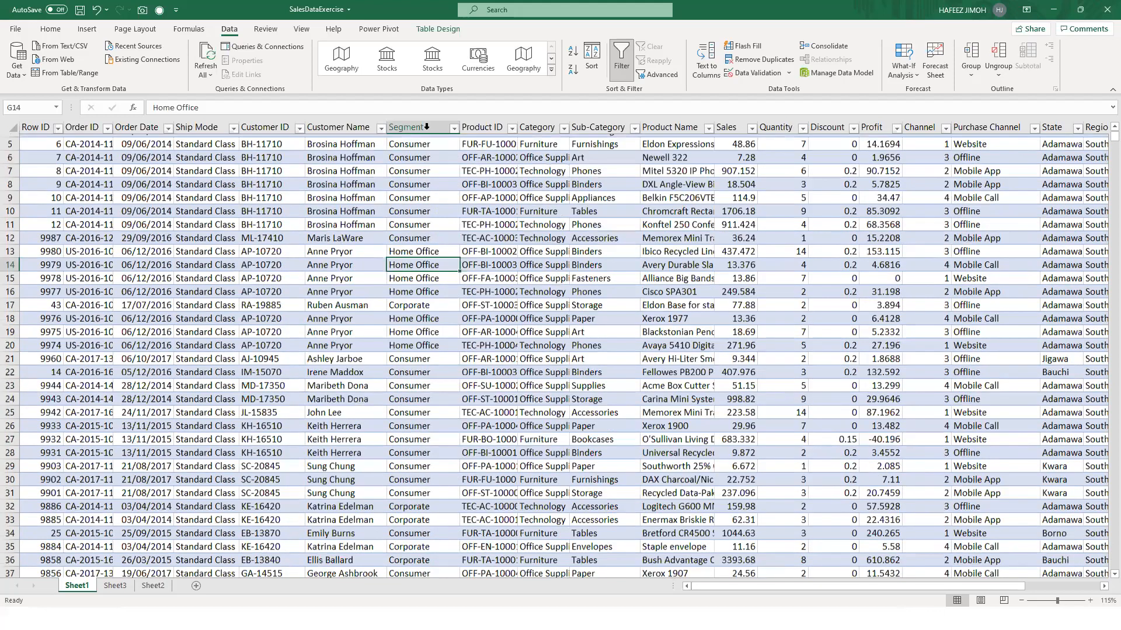
pyautogui.scroll(2, 443, 149)
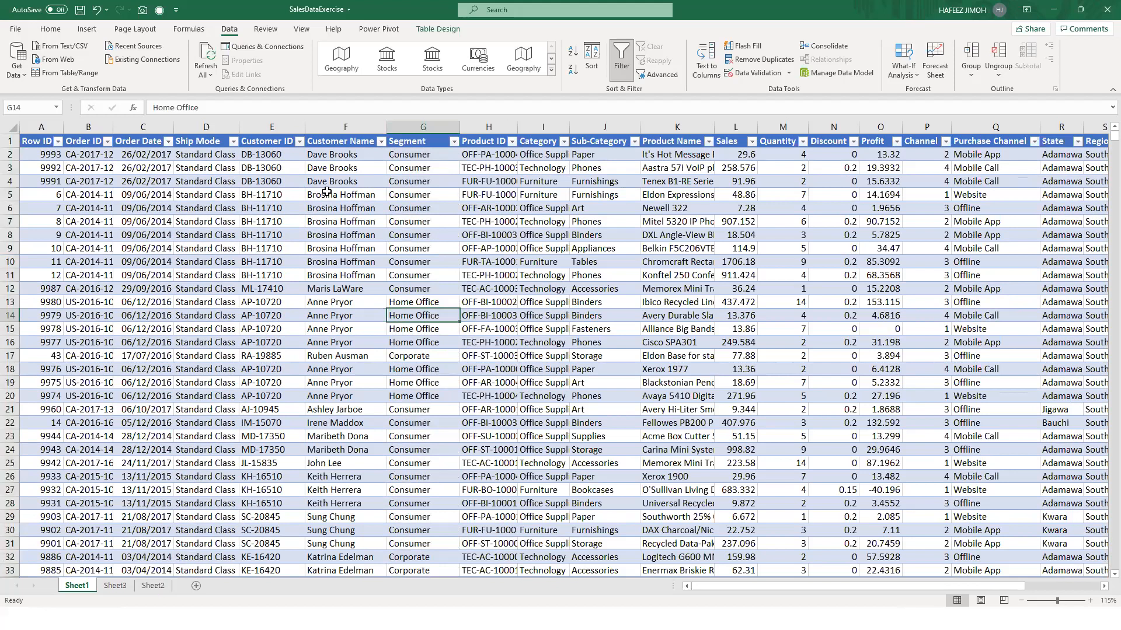
pyautogui.click(346, 177)
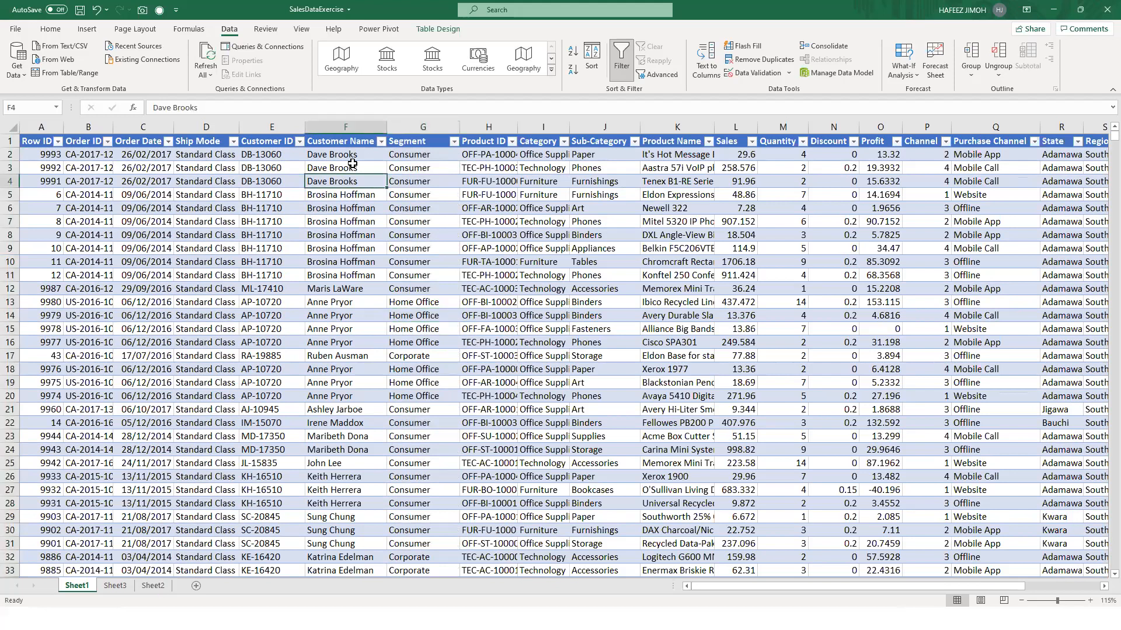
pyautogui.click(414, 178)
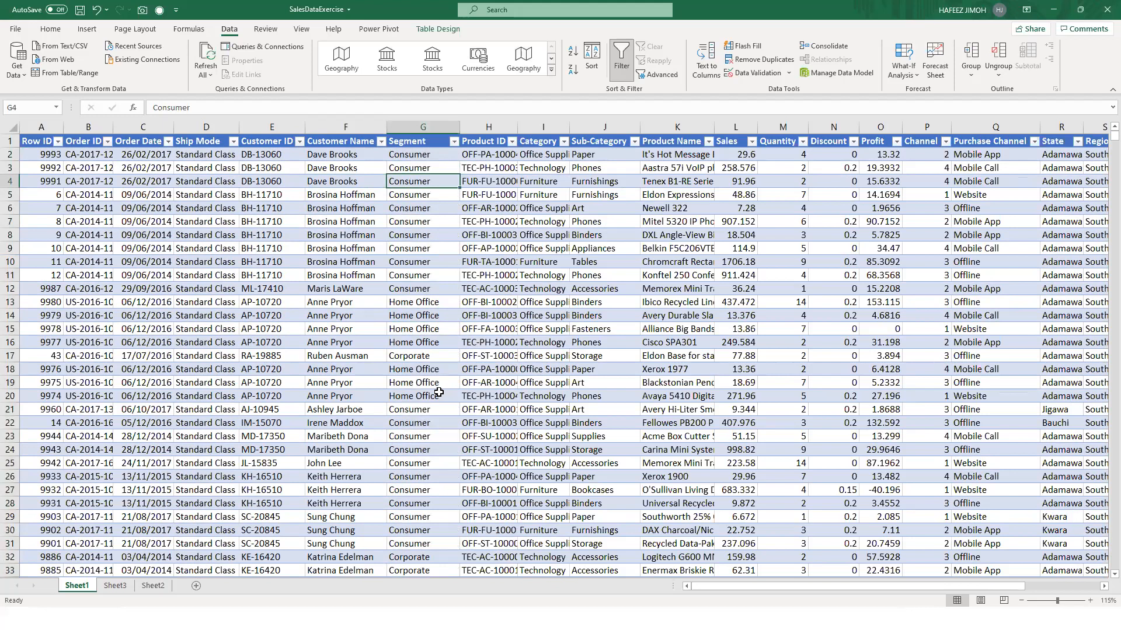
pyautogui.click(351, 248)
pyautogui.keyDown('shift'); pyautogui.click(317, 487); pyautogui.keyUp('shift')
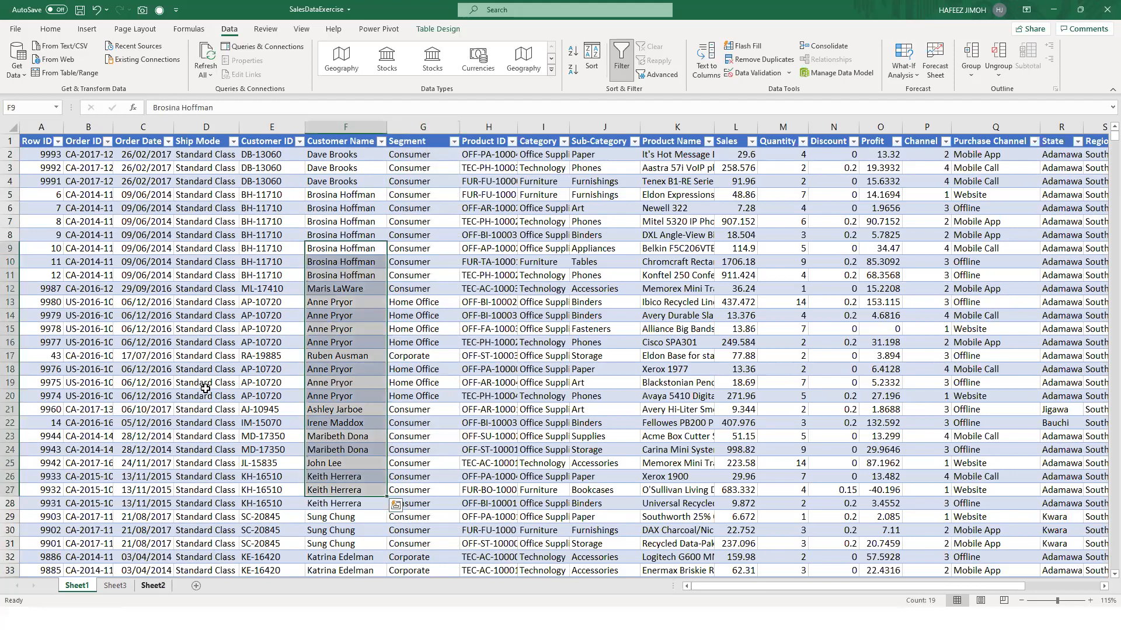
# - Clear the Customer Name filter on Sheet3, keeping filtering turned on for the headers
pyautogui.click(144, 589)
pyautogui.click(120, 590)
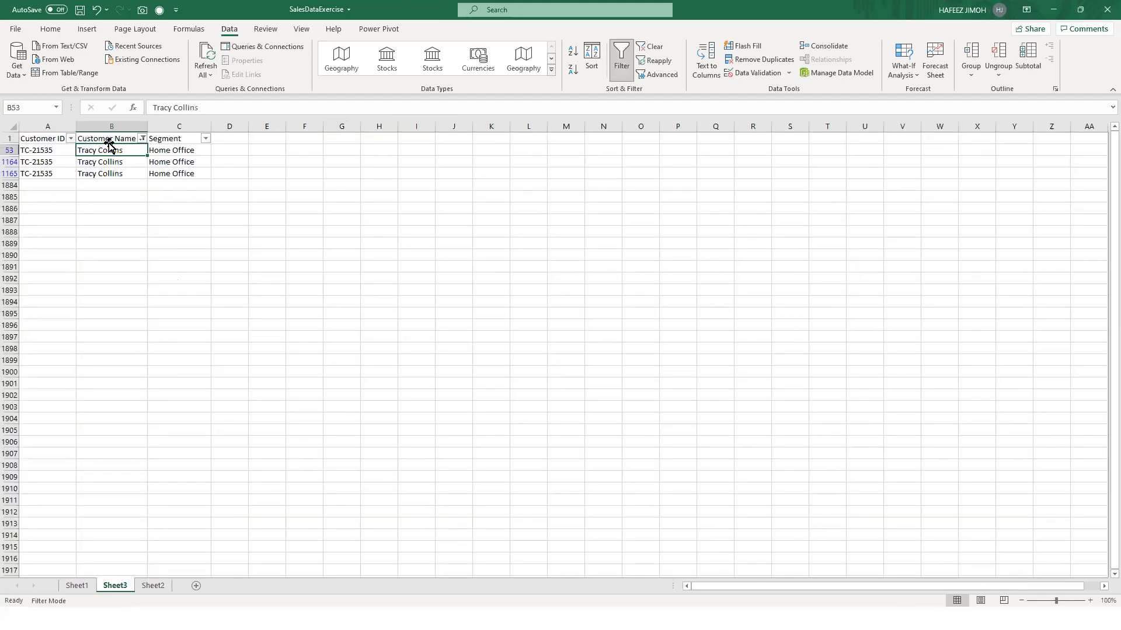
pyautogui.press('Up')
pyautogui.hotkey('ctrl', 'shift', 'l')
pyautogui.hotkey('ctrl', 'shift', 'l')
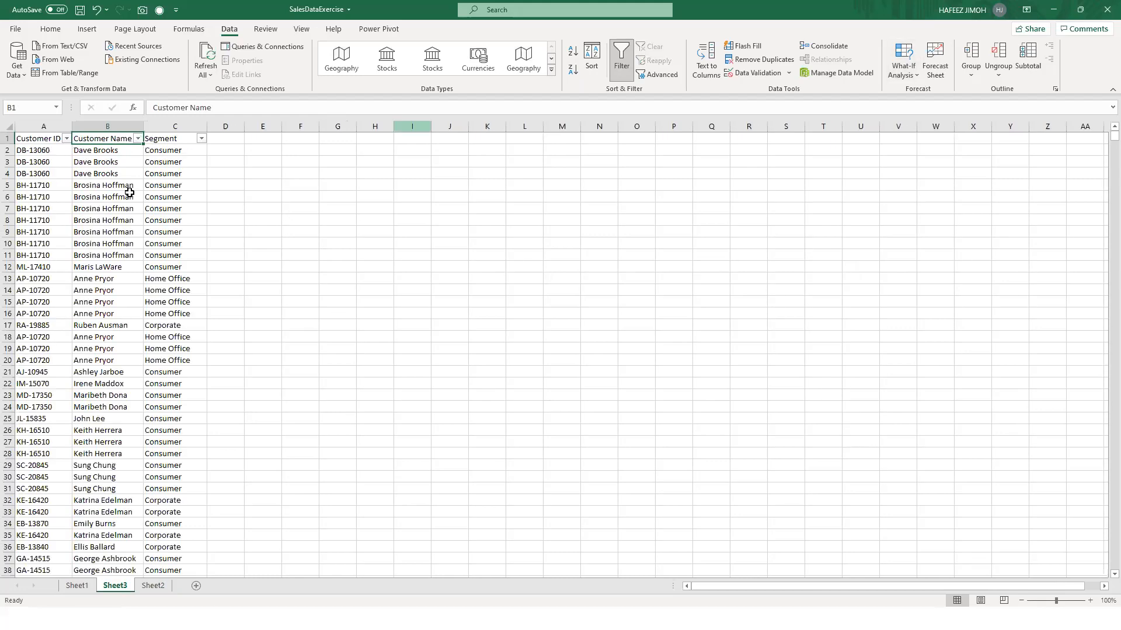
# - Filter the Segment column on Sheet3 to Home Office and review the matching customer IDs and names
pyautogui.click(183, 288)
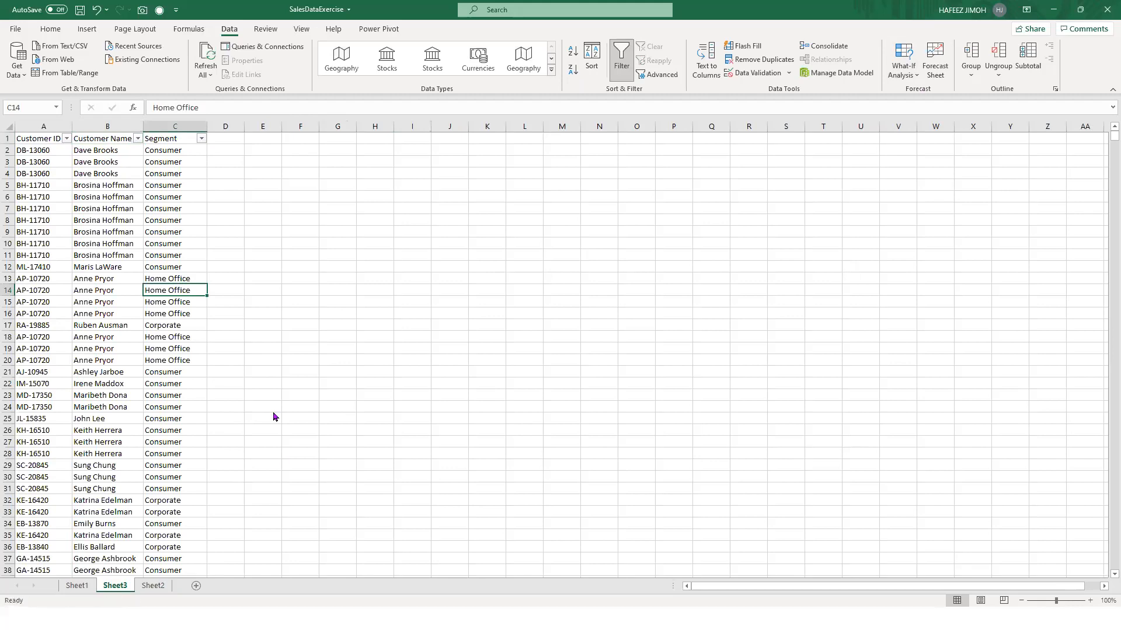
pyautogui.rightClick(286, 484)
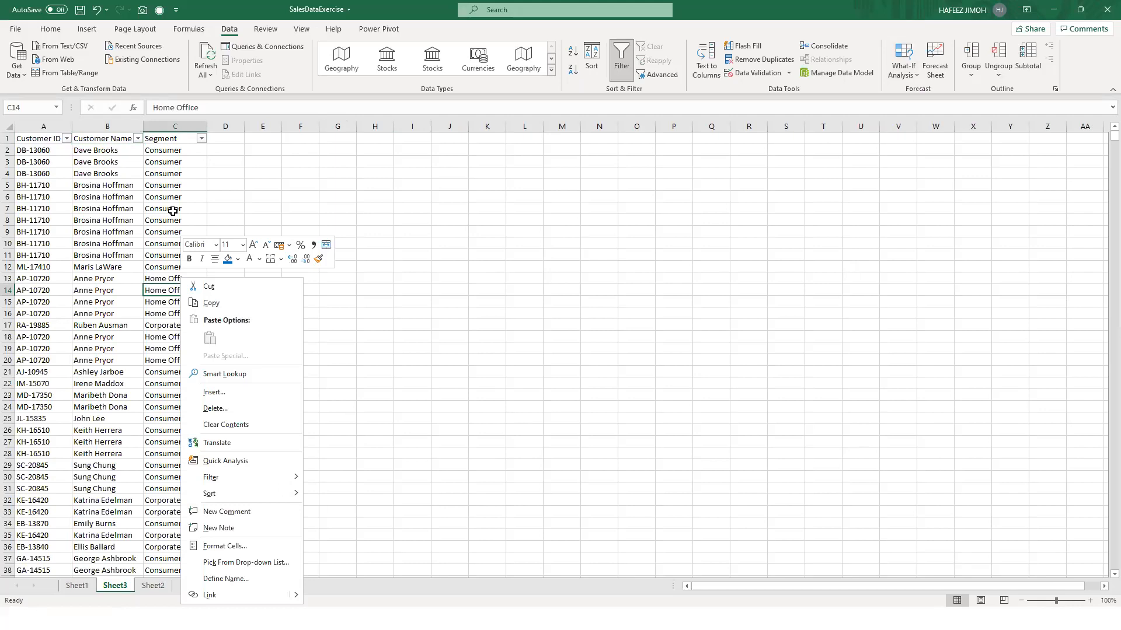
pyautogui.press('e')
pyautogui.press('v')
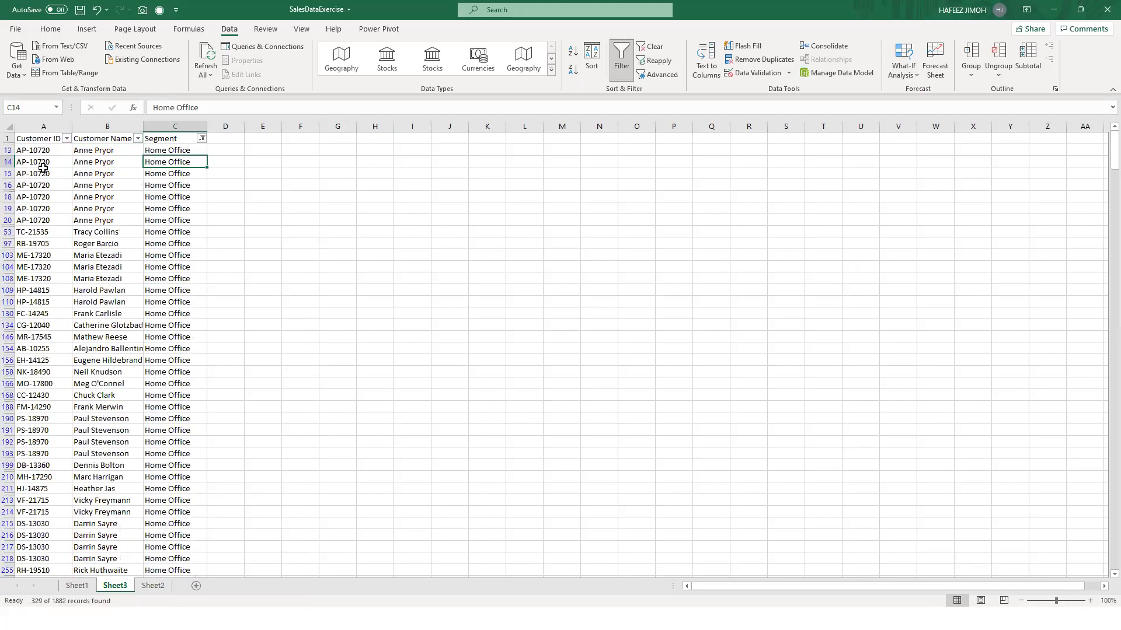
pyautogui.moveTo(58, 163); pyautogui.dragTo(109, 577)
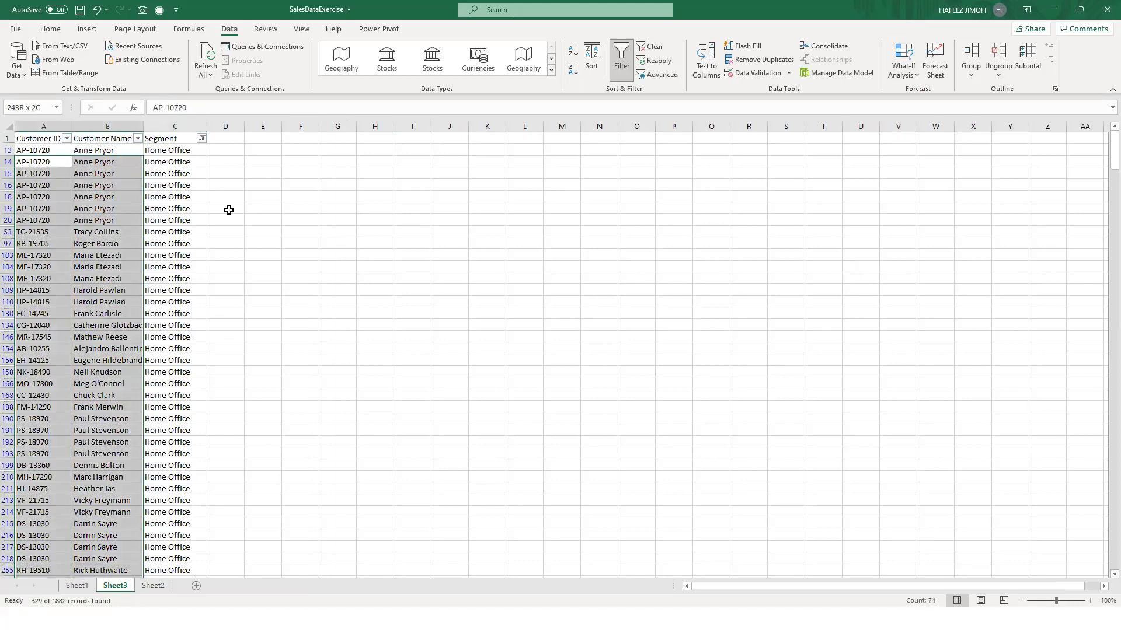
pyautogui.click(196, 155)
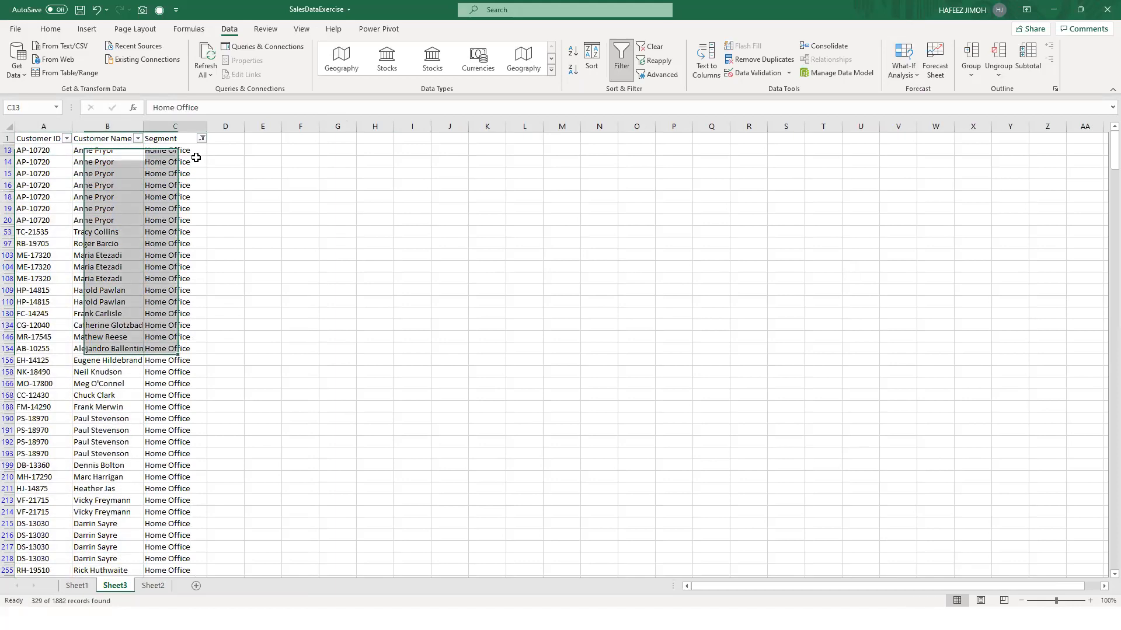
pyautogui.click(116, 124)
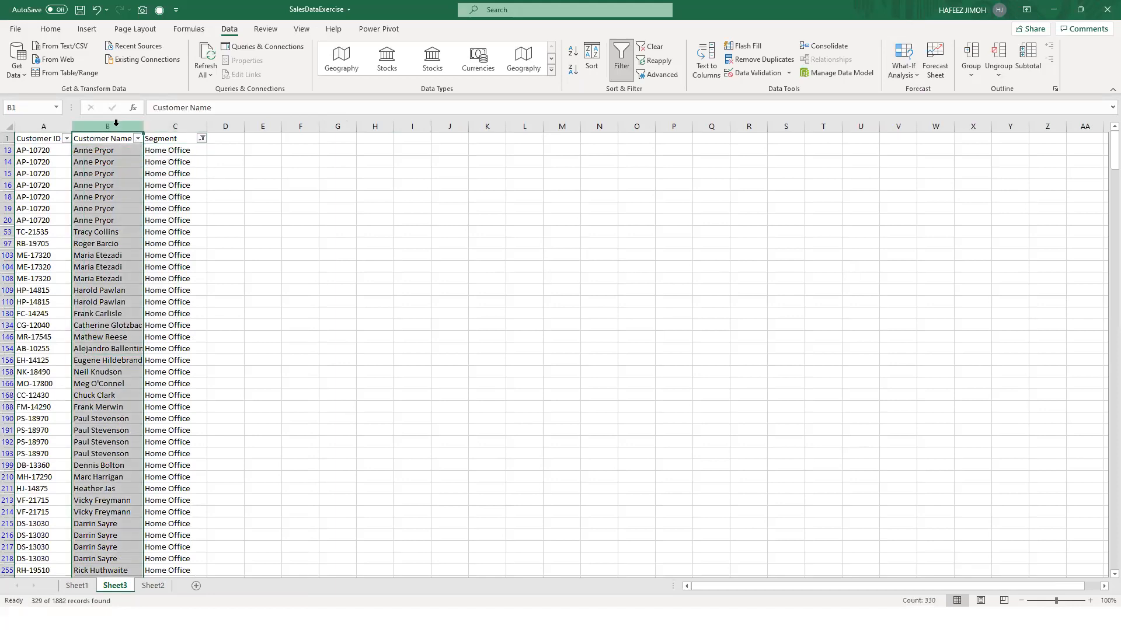
# - Set the Hierachy value of the Segment field to D5 in E9 on Sheet2
pyautogui.click(84, 587)
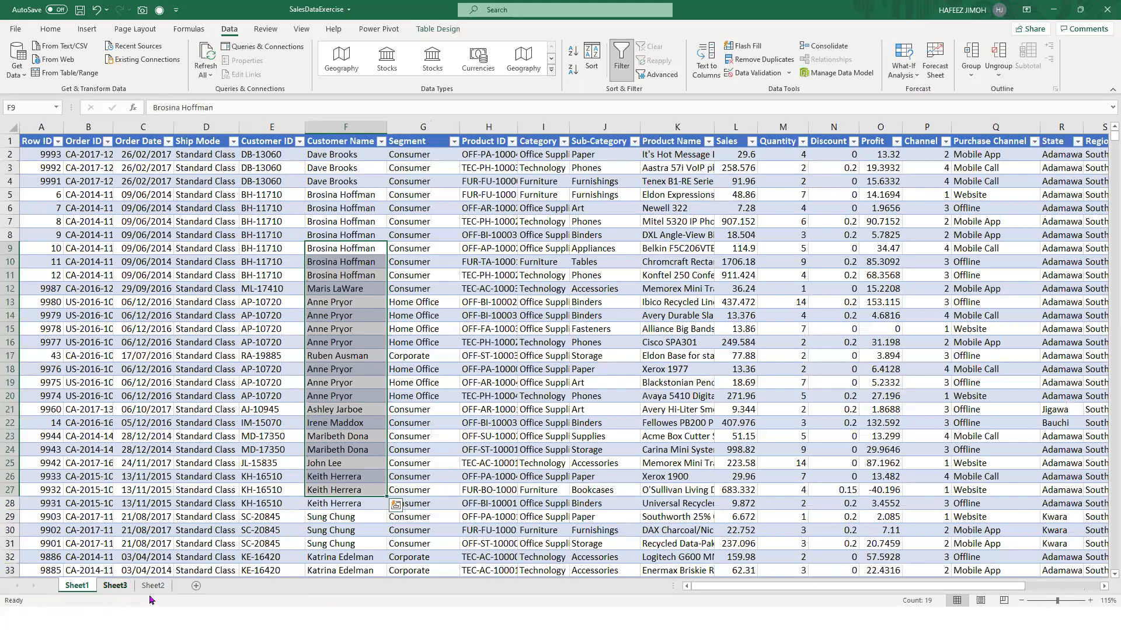
pyautogui.click(153, 586)
pyautogui.press('Down')
pyautogui.press('Down')
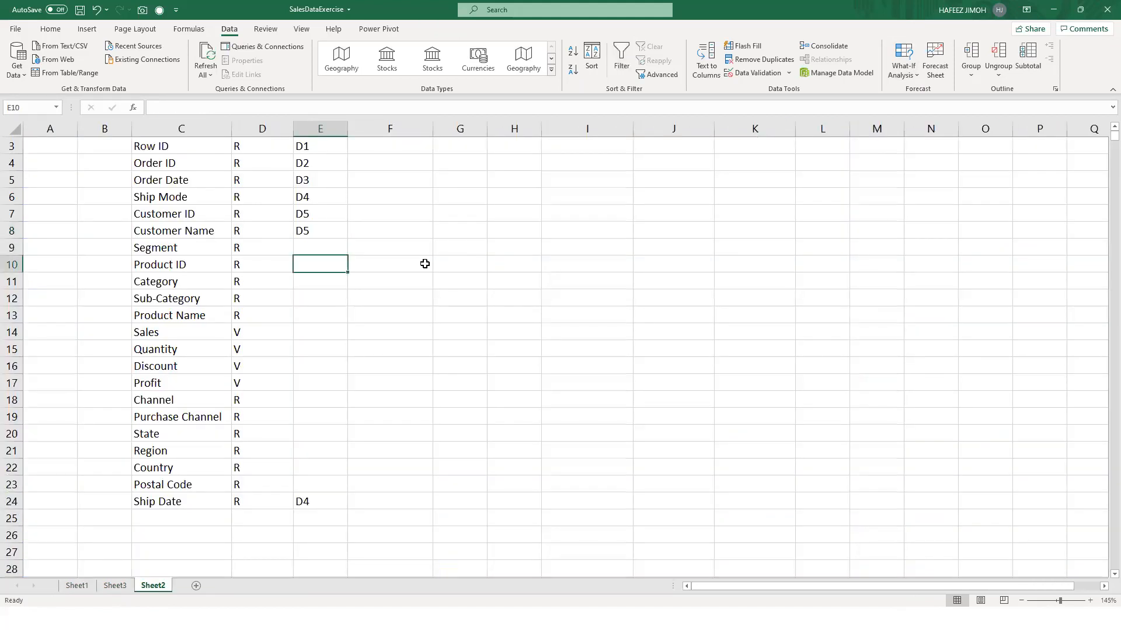
pyautogui.press('Up')
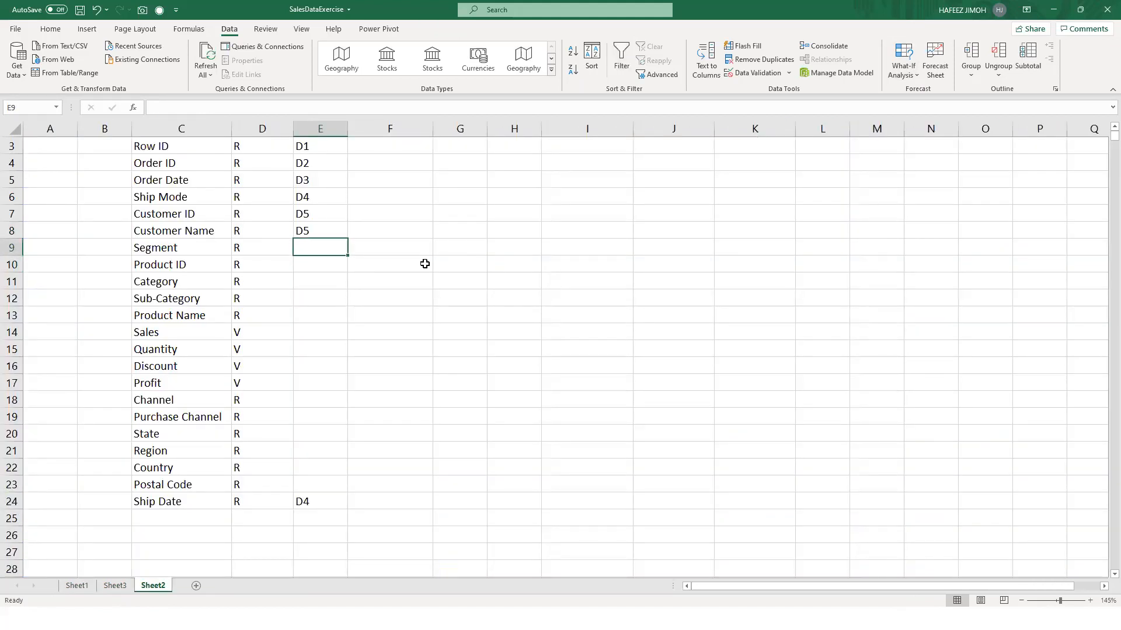
pyautogui.write('D5')
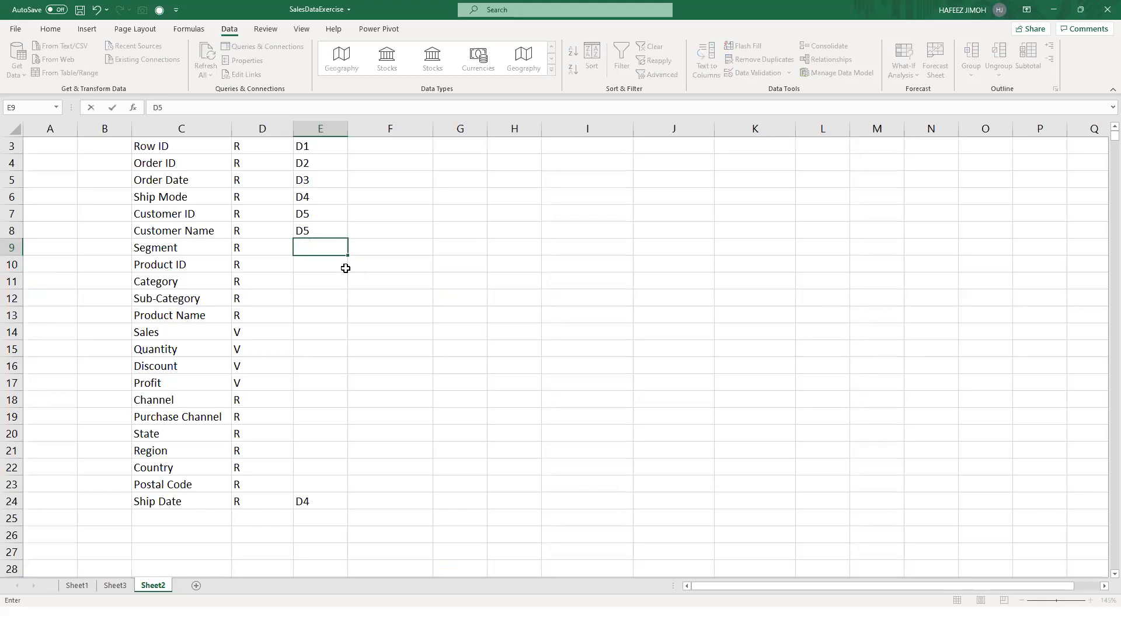
pyautogui.scroll(1, 335, 251)
pyautogui.press('Up')
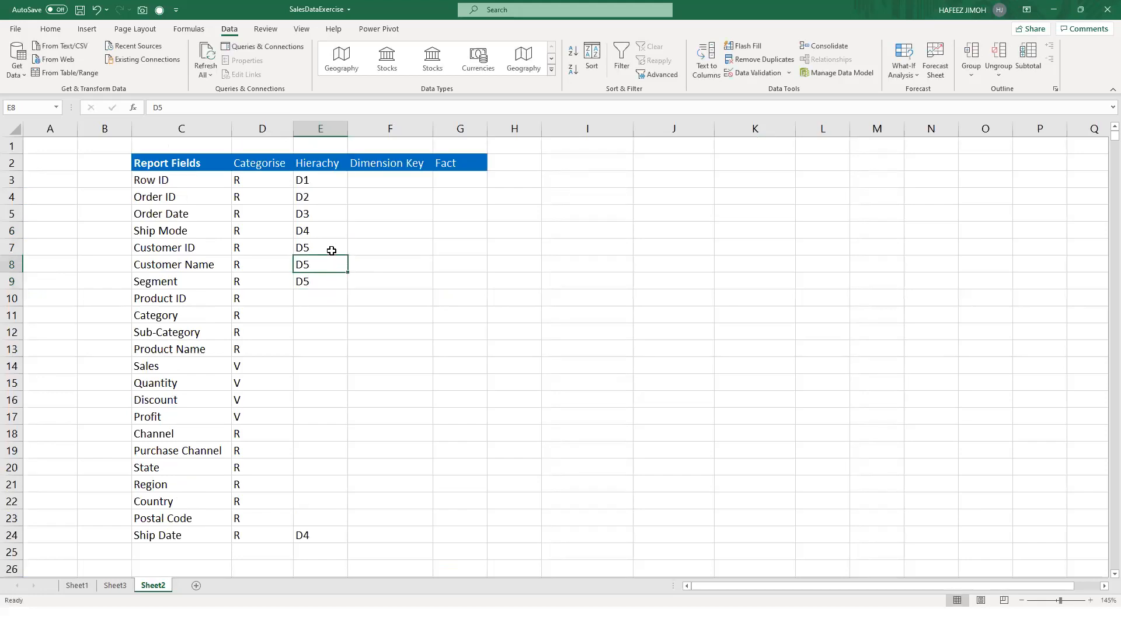
pyautogui.press('Up')
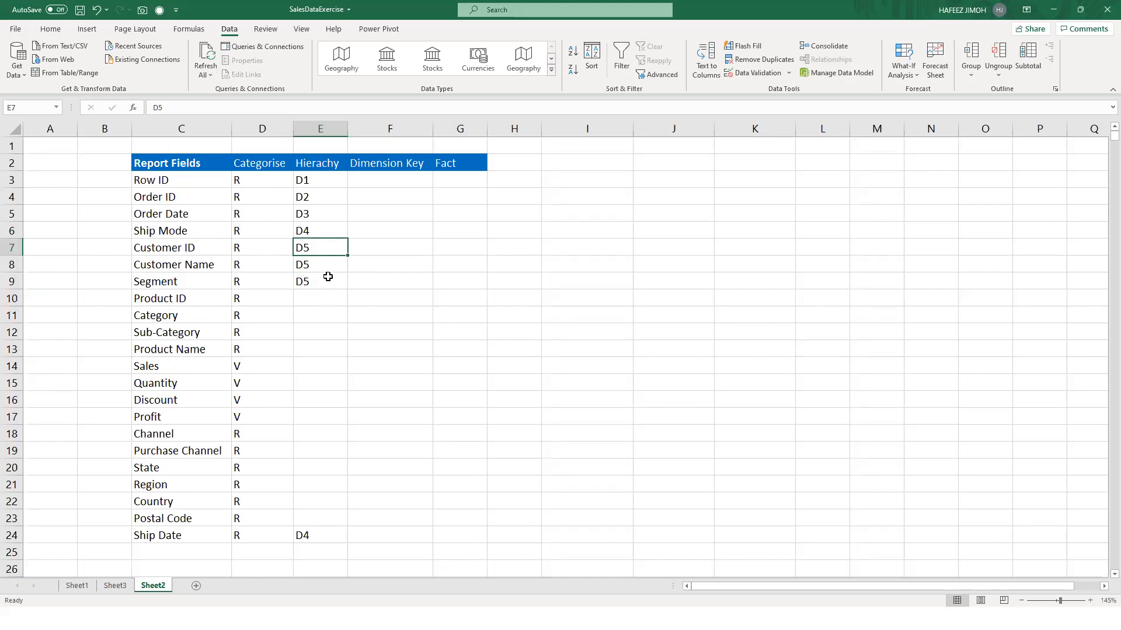
# - Assign D6 as the Hierachy value for Product ID, Category, Sub-Category and Product Name in E10:E13
pyautogui.click(331, 309)
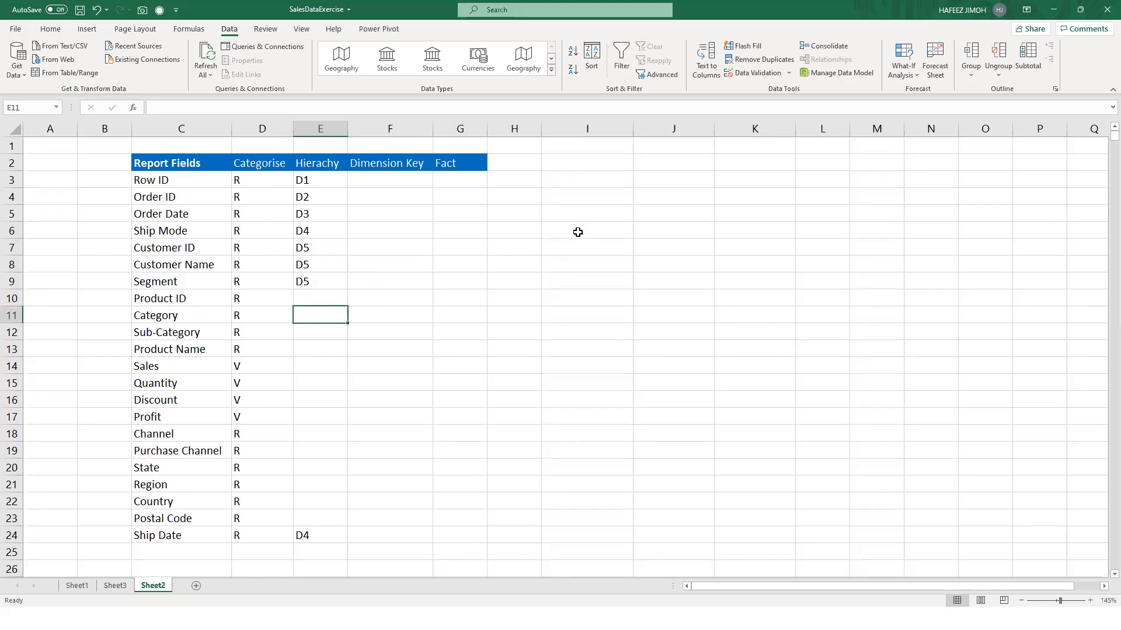
pyautogui.press('Up')
pyautogui.write('D6')
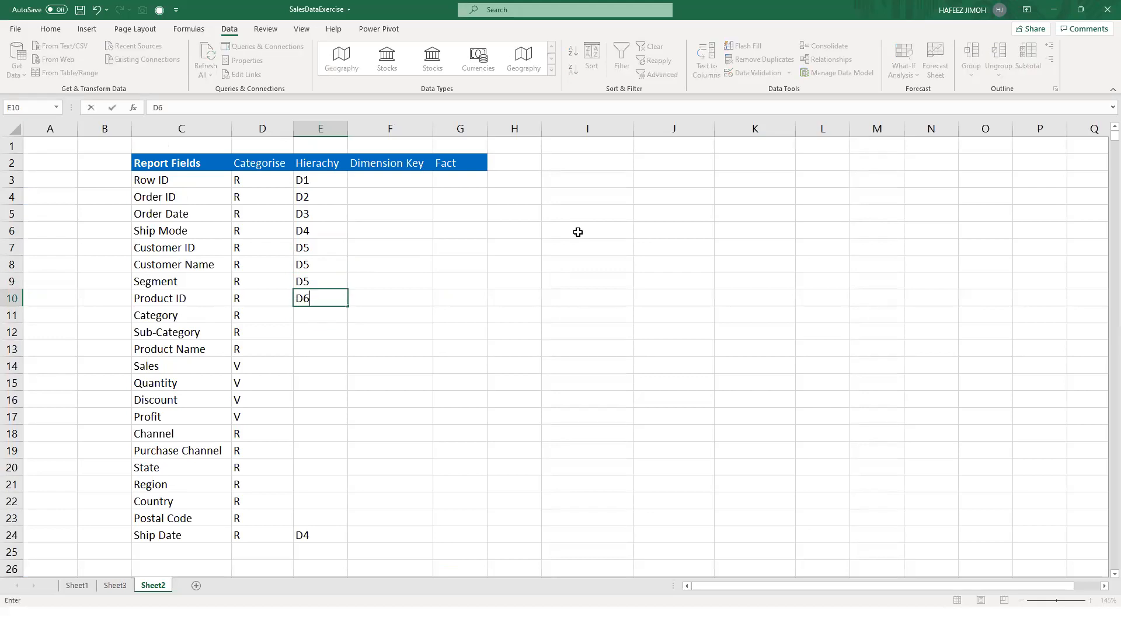
pyautogui.press('Return')
pyautogui.write('D6')
pyautogui.press('Return')
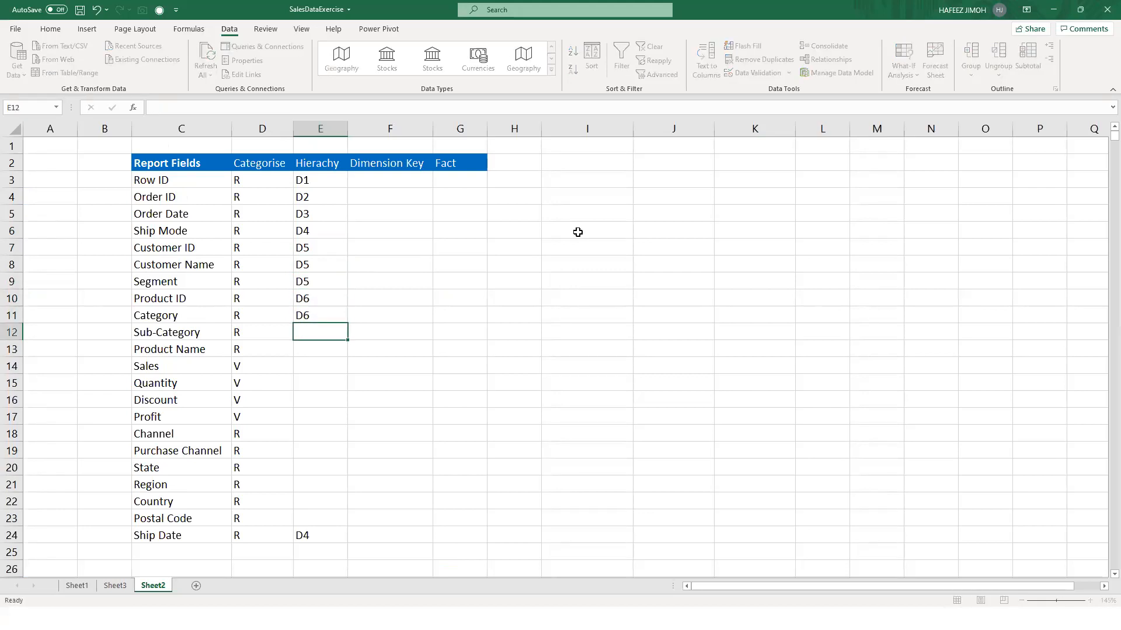
pyautogui.write('D6')
pyautogui.press('Return')
pyautogui.write('D6')
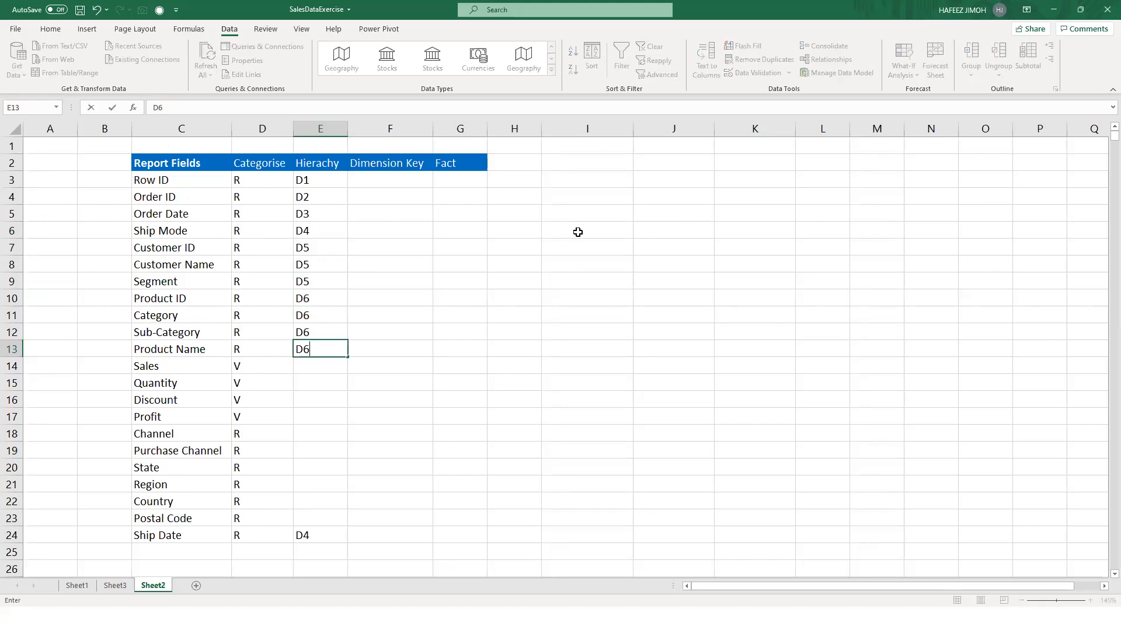
pyautogui.press('Return')
# - Assign D7 as the Hierachy value for Channel and Purchase Channel in E18:E19
pyautogui.press('Return')
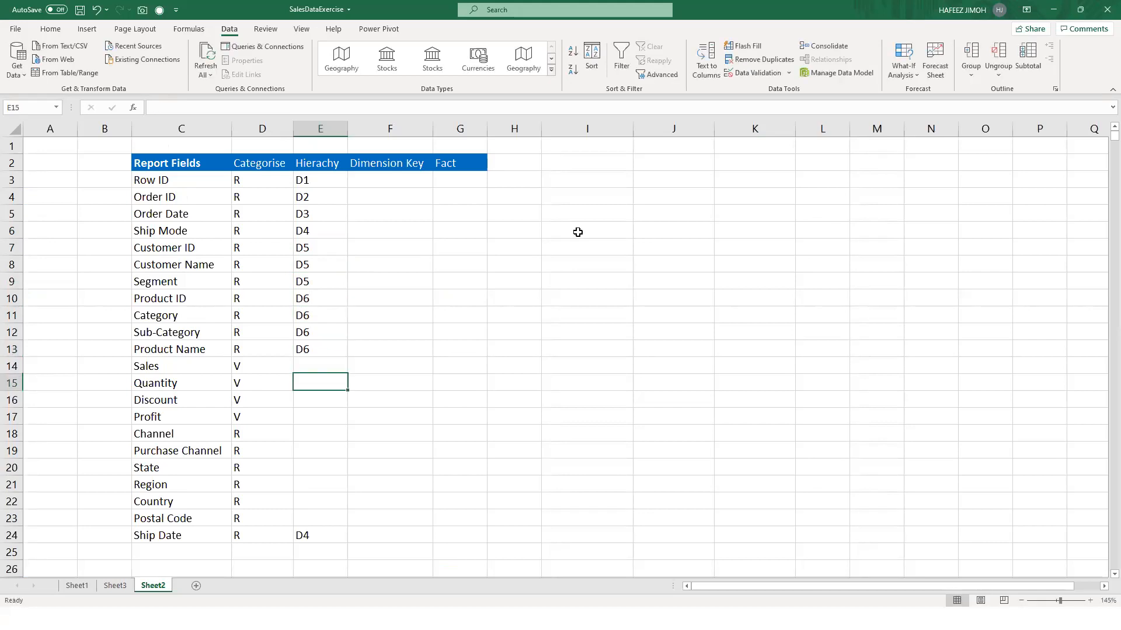
pyautogui.press('Return')
pyautogui.press('Return')
pyautogui.press('Return')
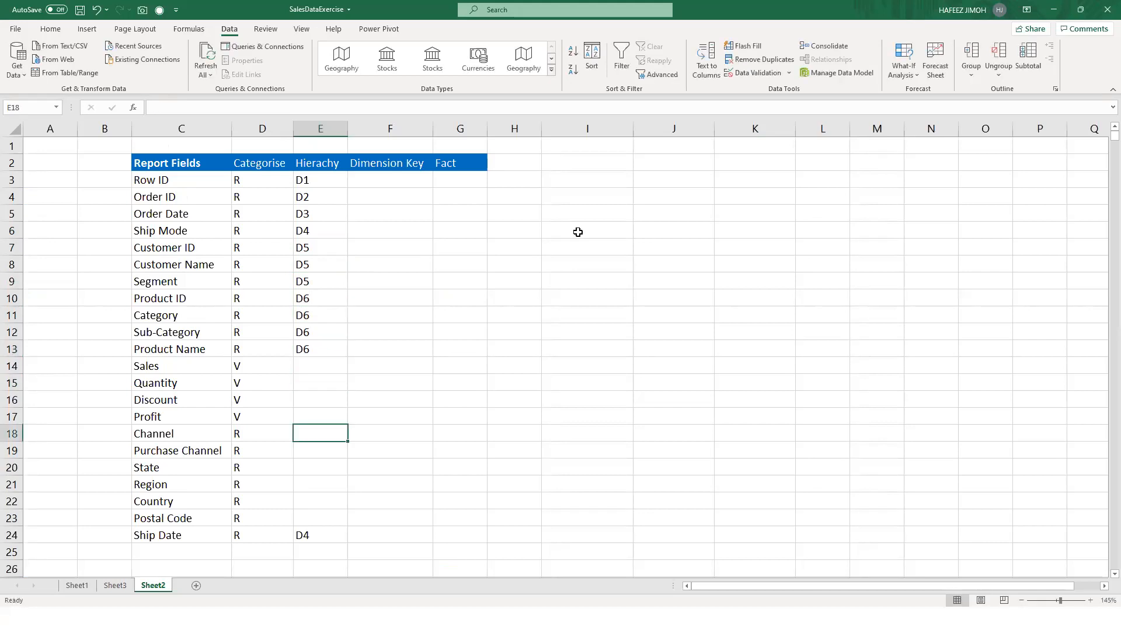
pyautogui.write('D7')
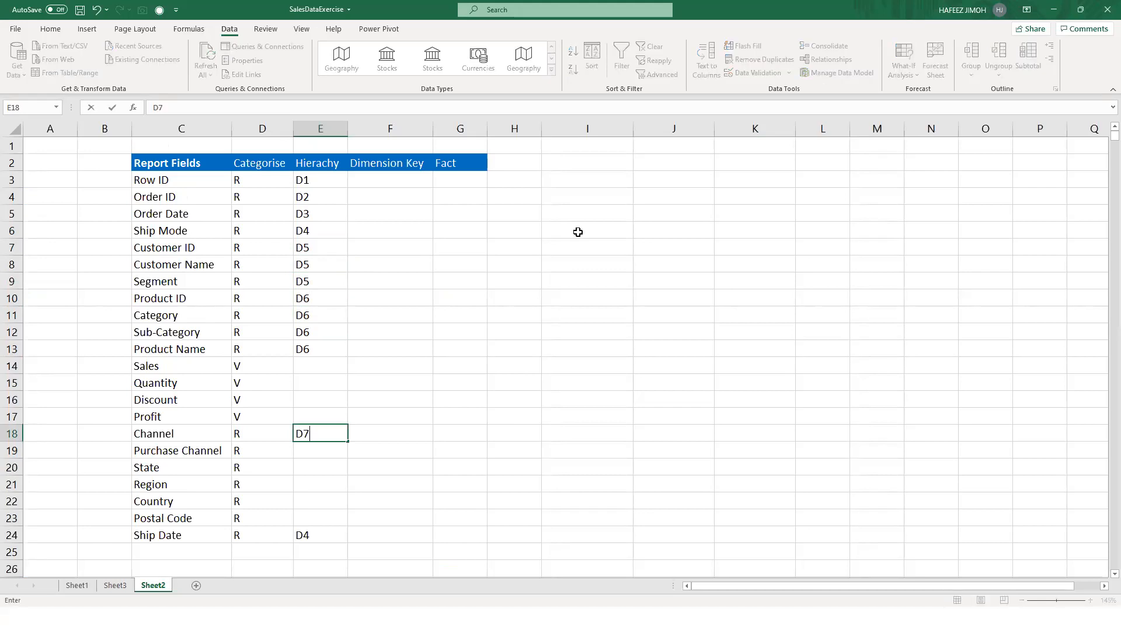
pyautogui.press('Return')
pyautogui.write('D7')
pyautogui.press('Return')
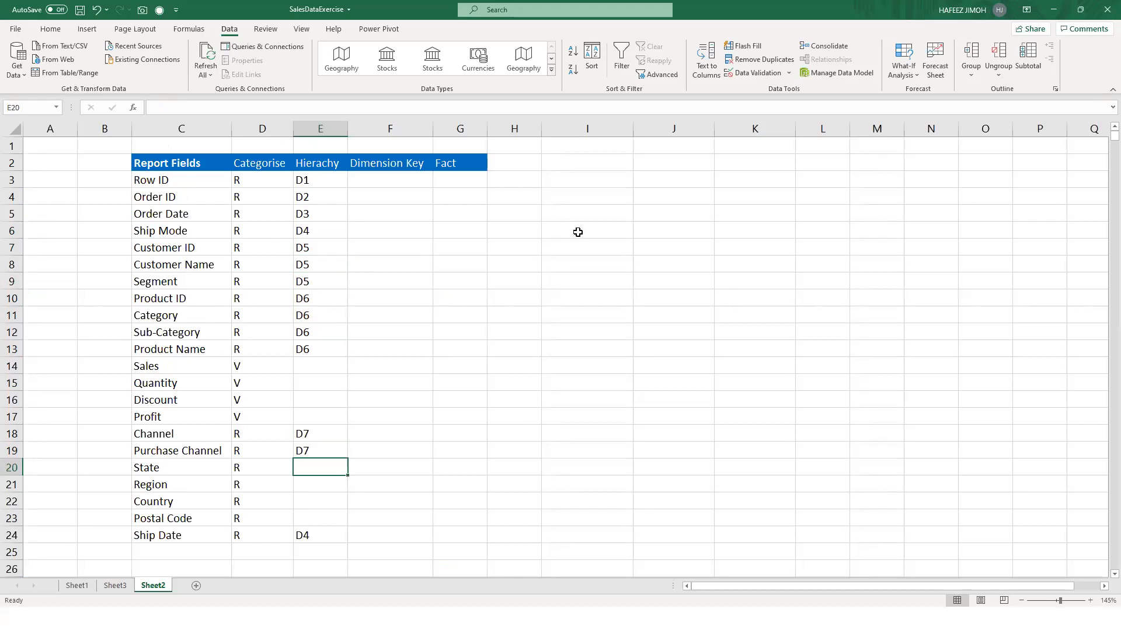
# - Assign D8 as the Hierachy value for State, Region, Country and Postal Code in E20:E23
pyautogui.write('D8')
pyautogui.press('Return')
pyautogui.write('D')
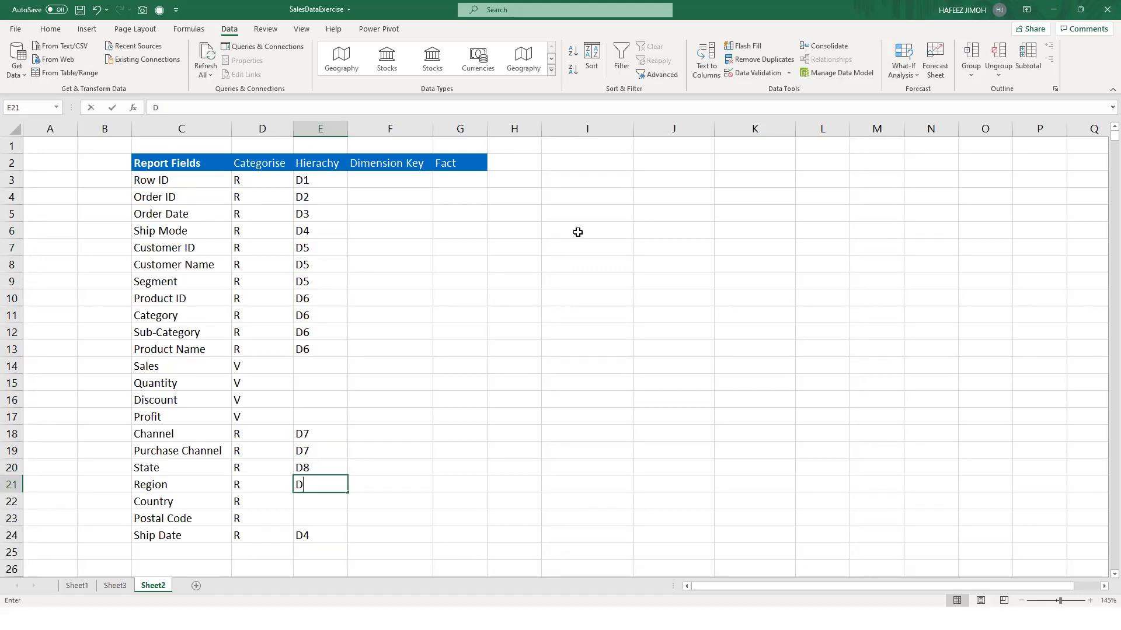
pyautogui.write('8')
pyautogui.press('Return')
pyautogui.write('S8')
pyautogui.press('Return')
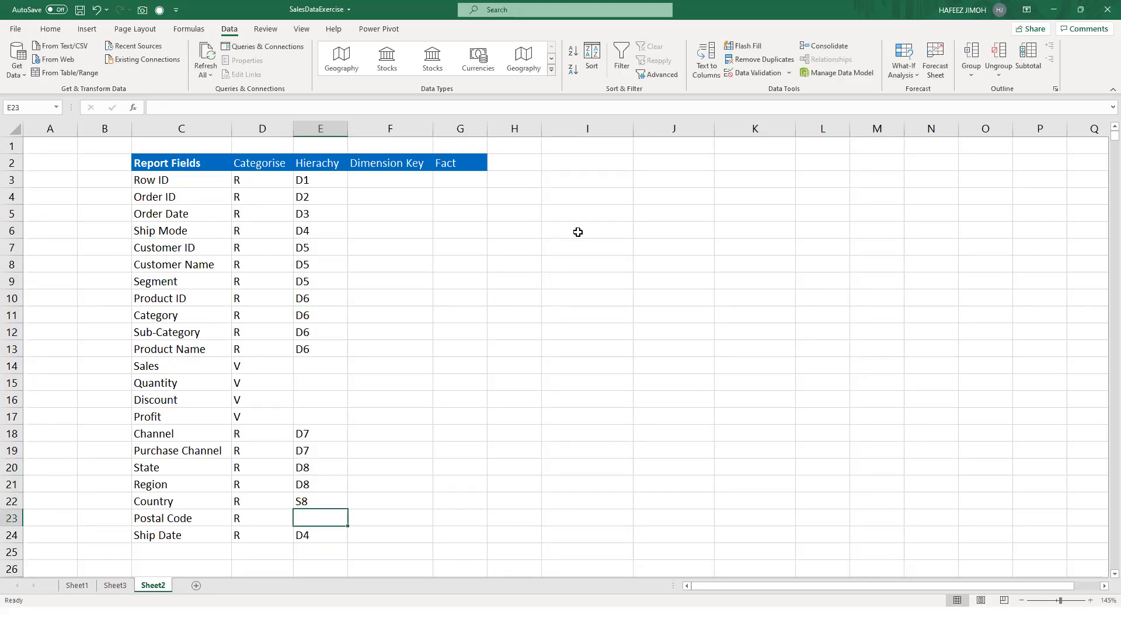
pyautogui.press('Up')
pyautogui.write('D8')
pyautogui.press('Return')
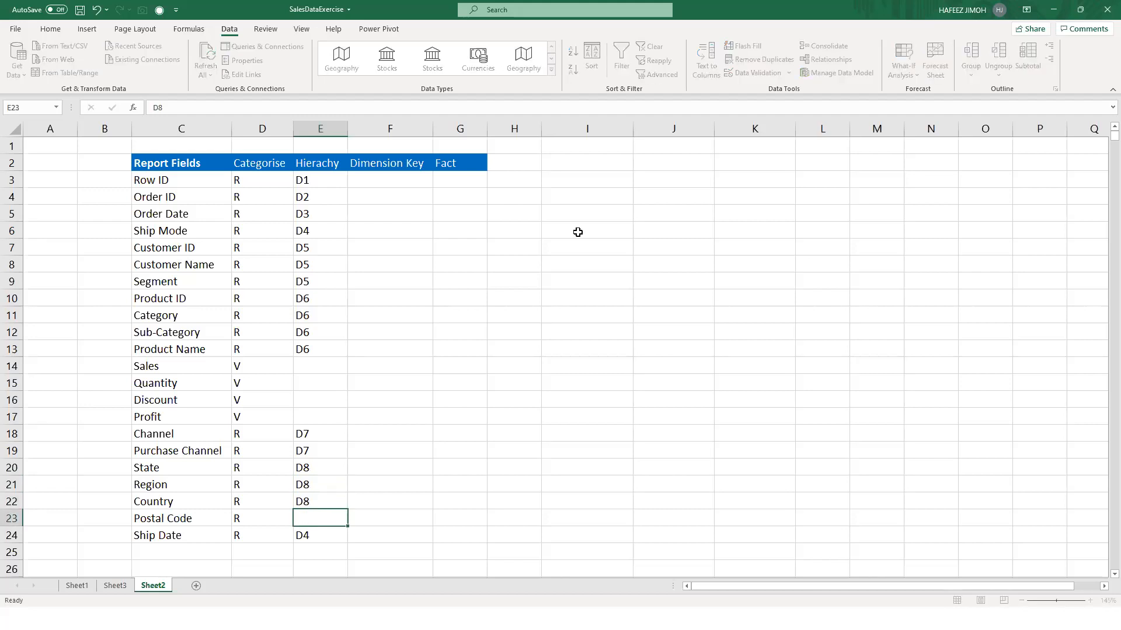
pyautogui.write('D8')
pyautogui.click(315, 177)
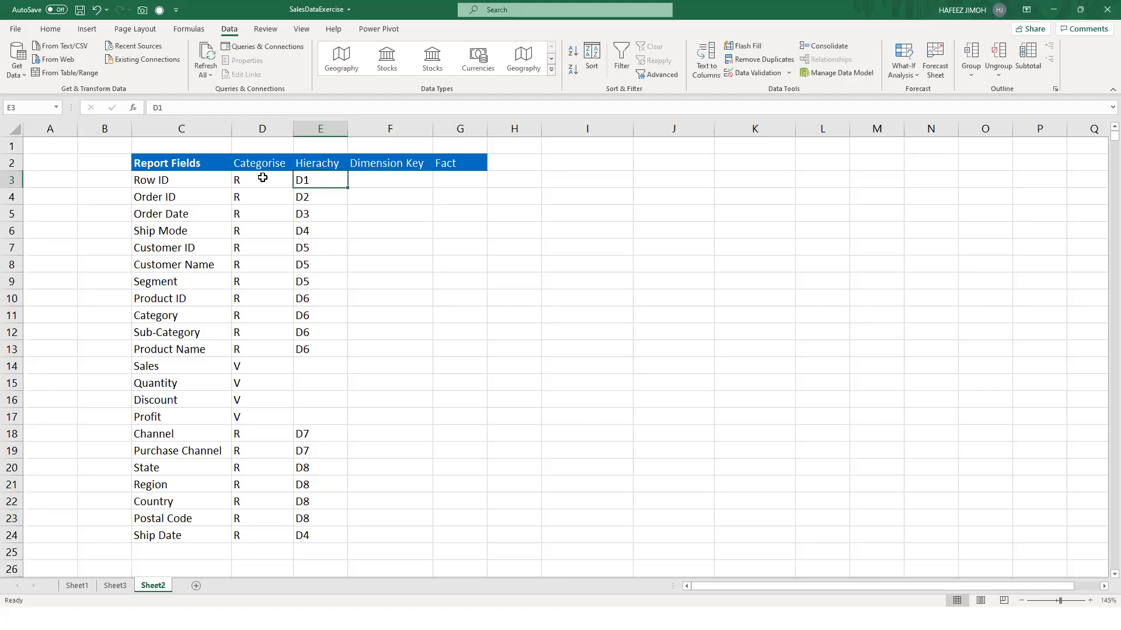
# - Review the completed Hierachy assignments and change the Ship Date value in E24 to D3
pyautogui.moveTo(263, 177); pyautogui.dragTo(347, 532)
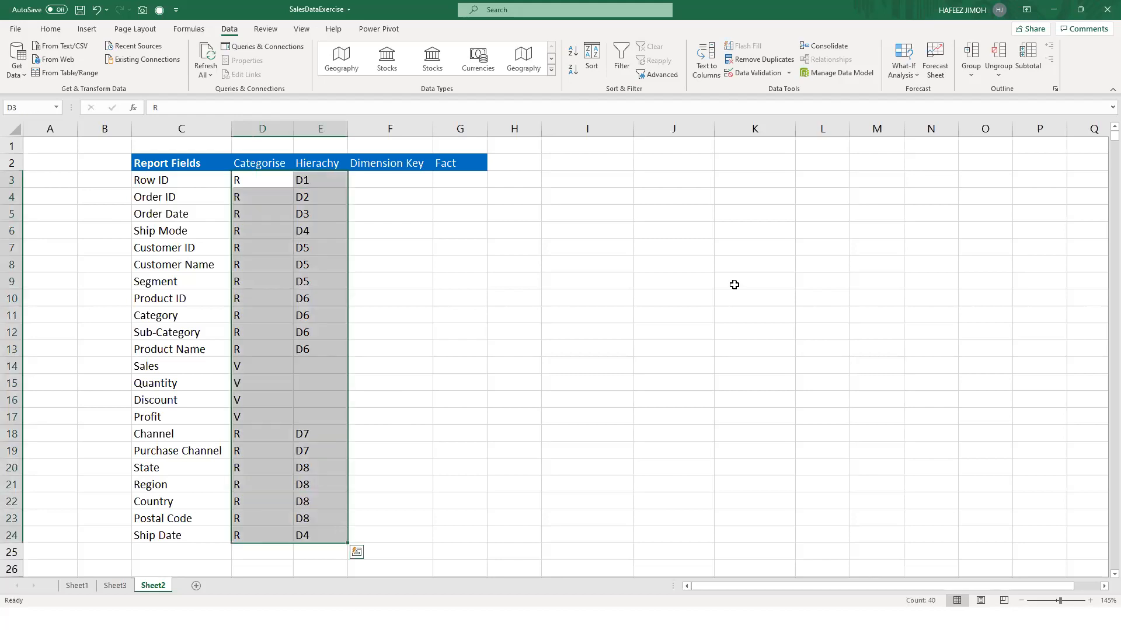
pyautogui.click(327, 126)
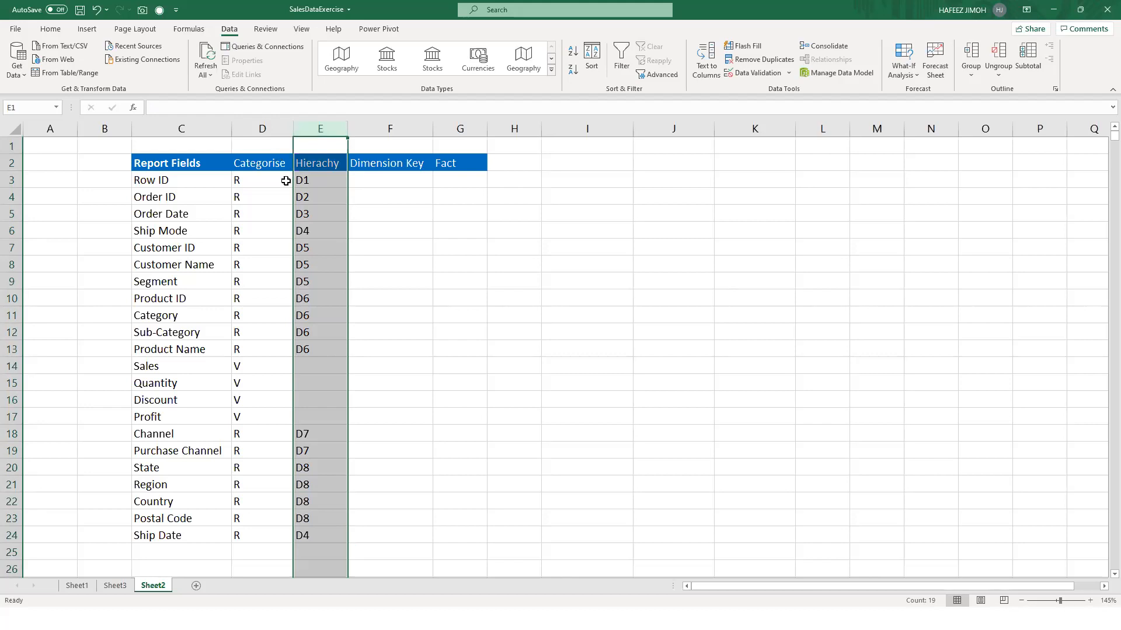
pyautogui.click(327, 232)
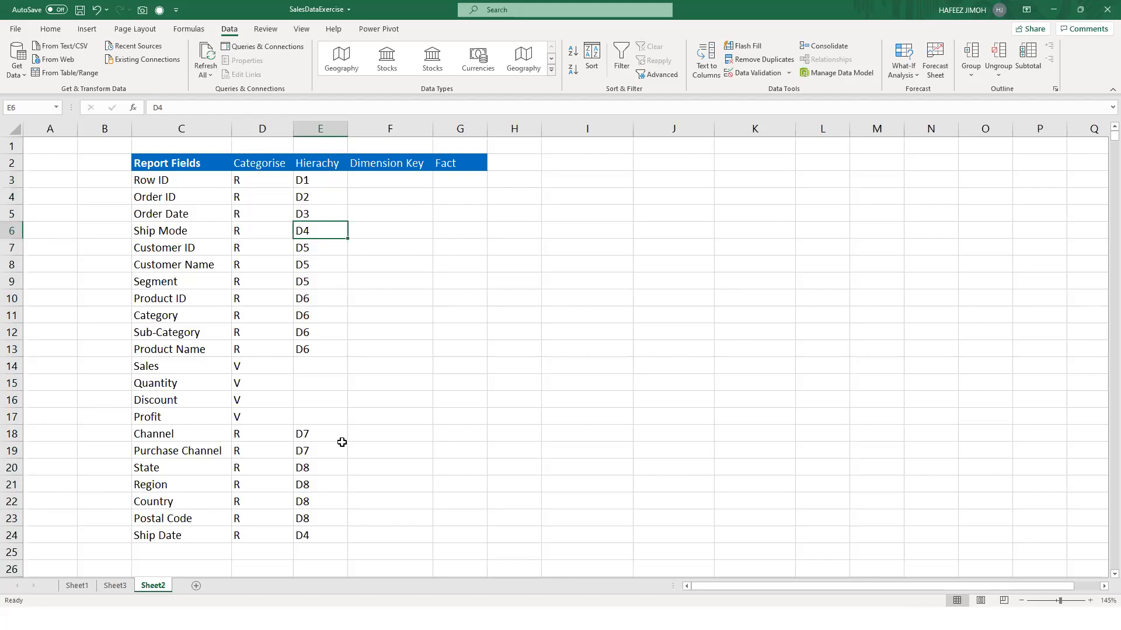
pyautogui.click(321, 536)
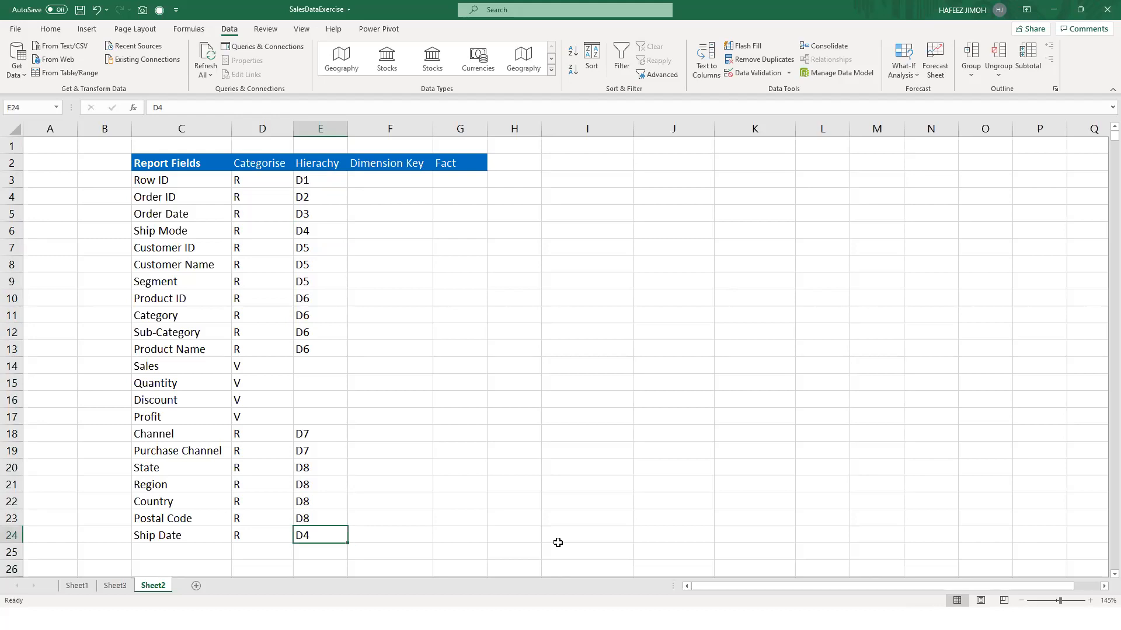
pyautogui.write('D3')
pyautogui.press('Return')
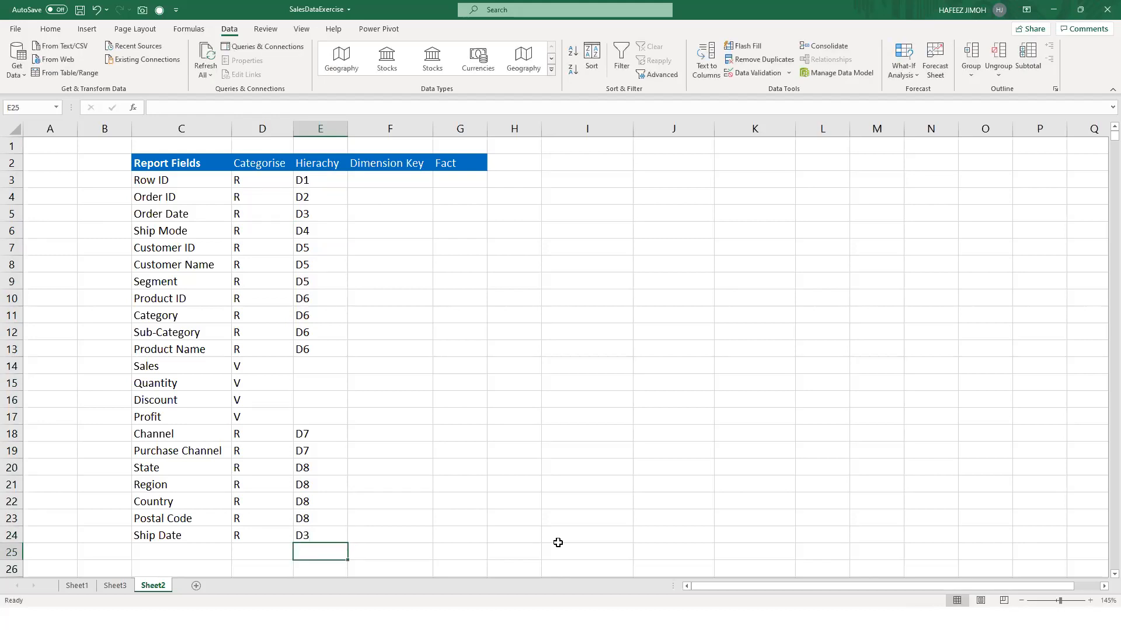
pyautogui.click(410, 184)
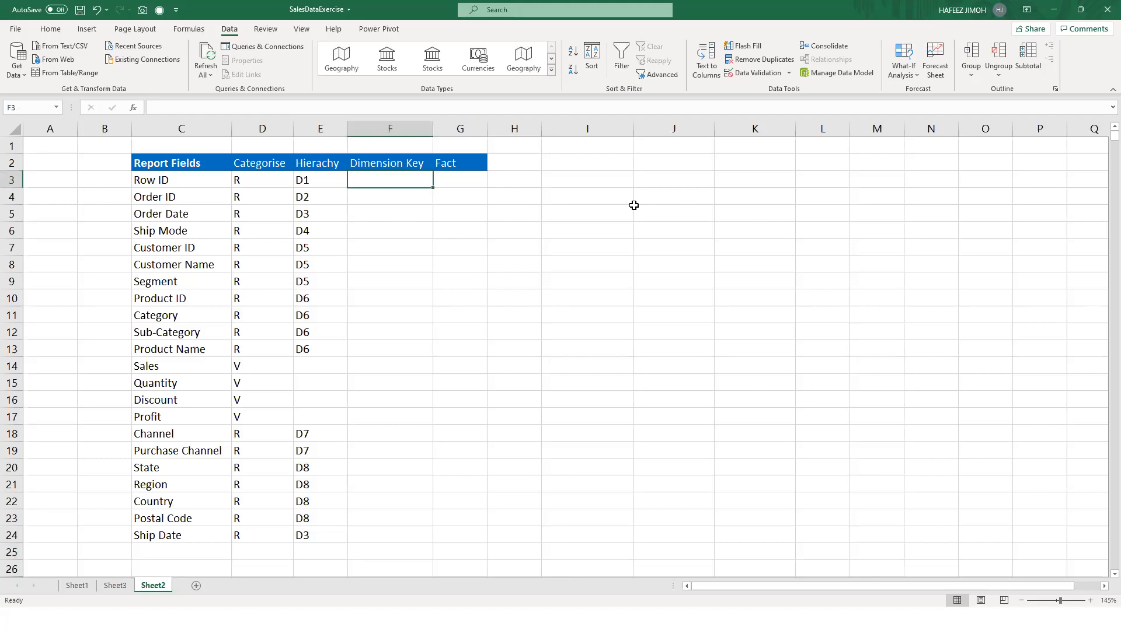
pyautogui.write('D1')
pyautogui.press('Return')
pyautogui.write('D1')
pyautogui.press('Return')
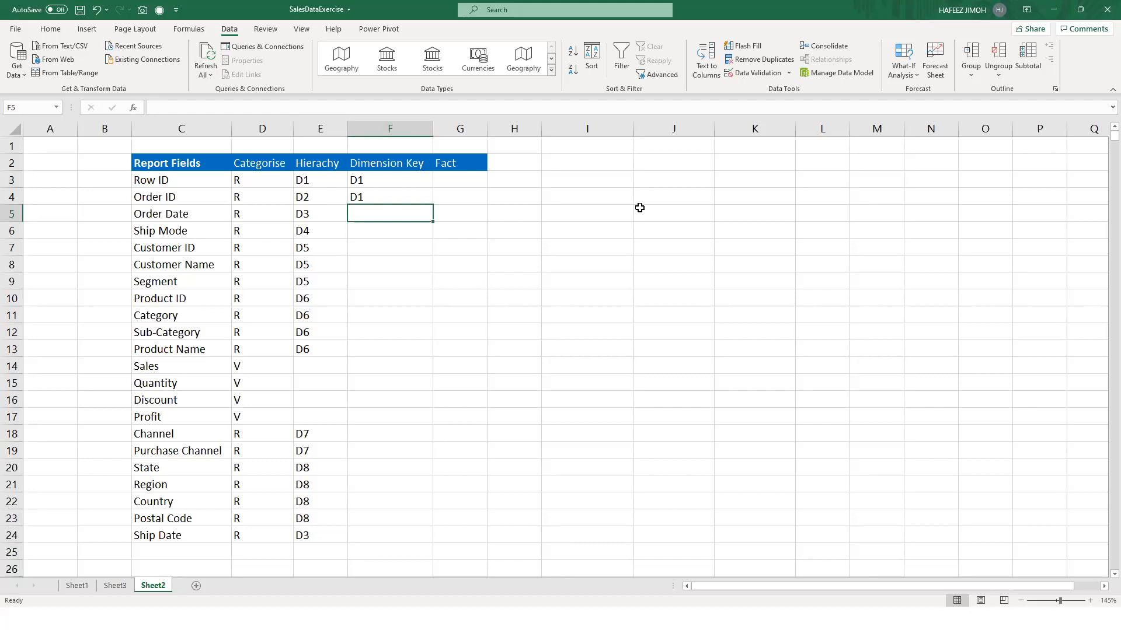
# - Enter RK as the Dimension Key for Row ID, Order ID, Order Date, Ship Mode and Customer ID in F3:F7
pyautogui.press('Up')
pyautogui.press('Up')
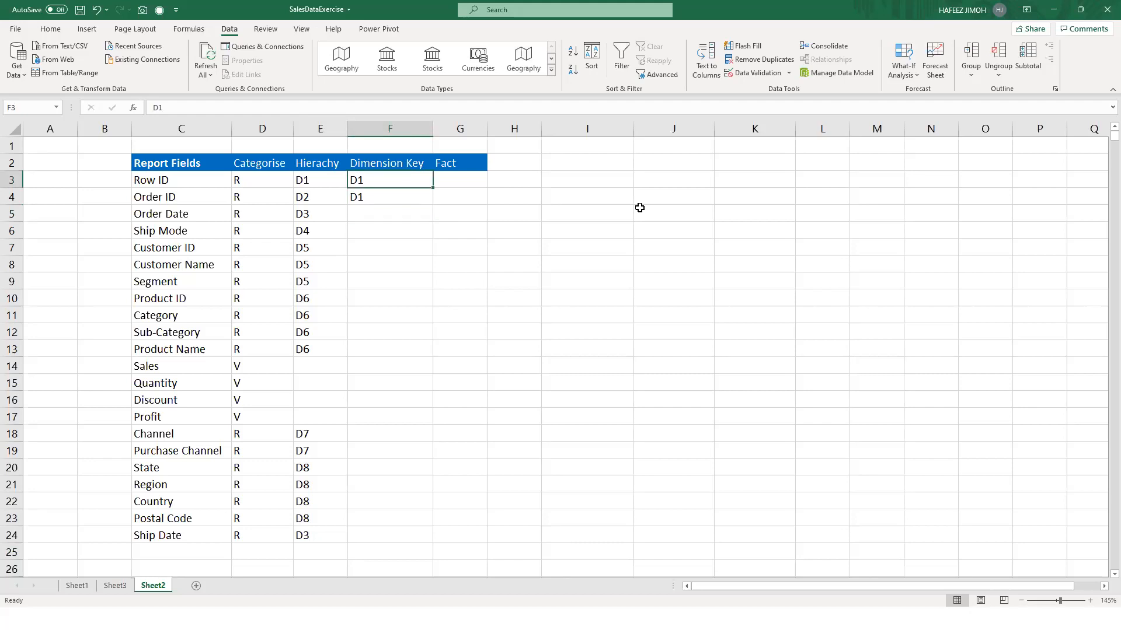
pyautogui.write('RK')
pyautogui.press('Return')
pyautogui.write('RK')
pyautogui.press('Return')
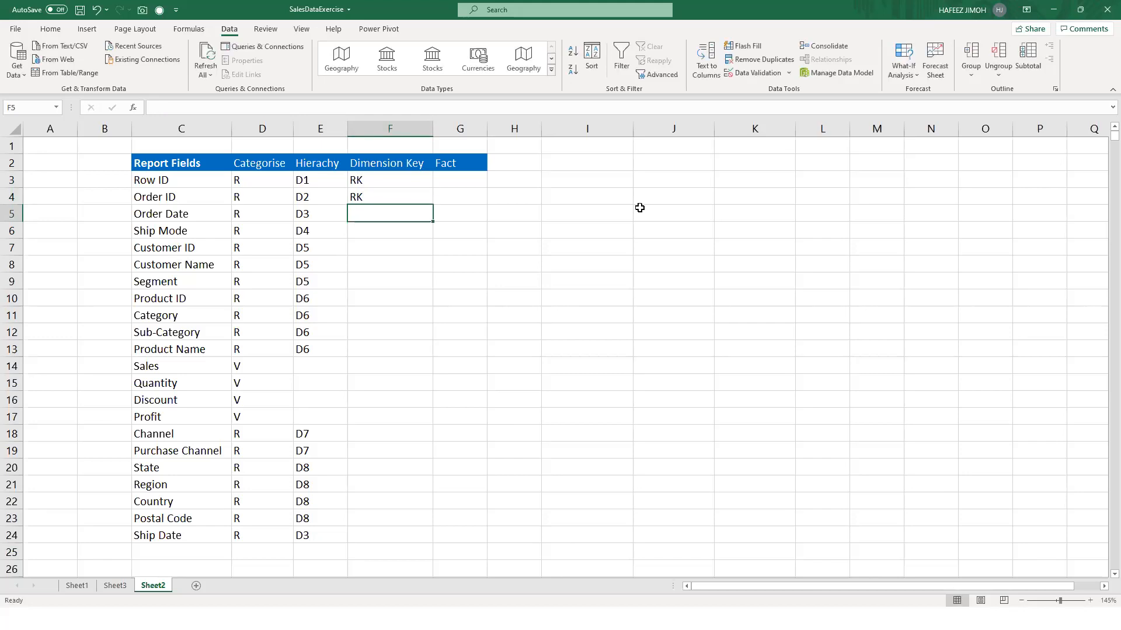
pyautogui.write('RK')
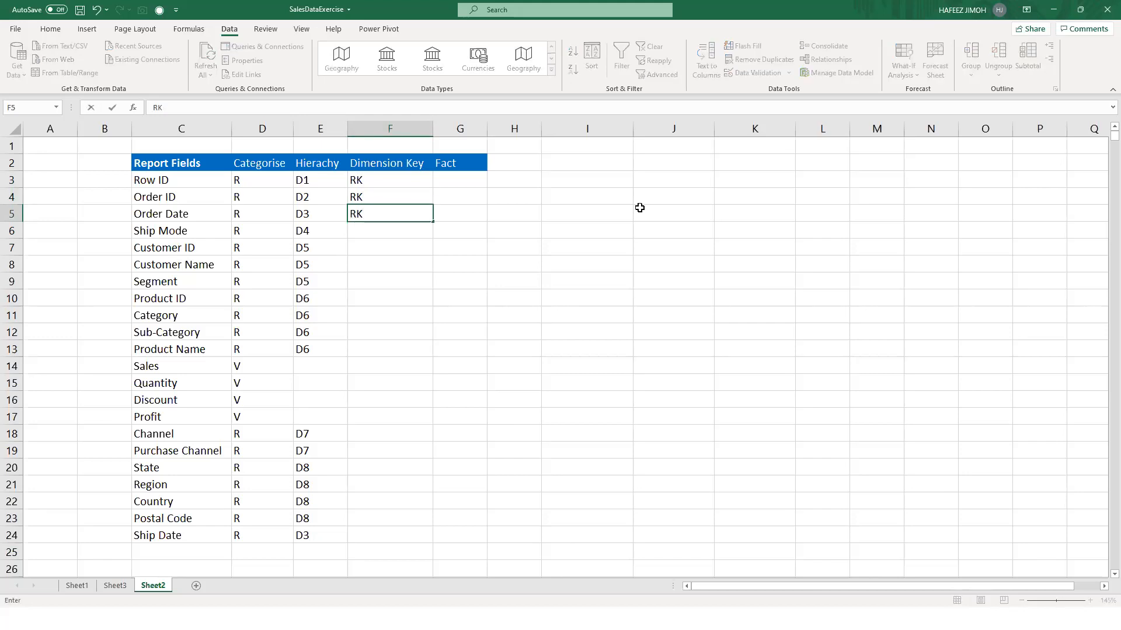
pyautogui.press('Return')
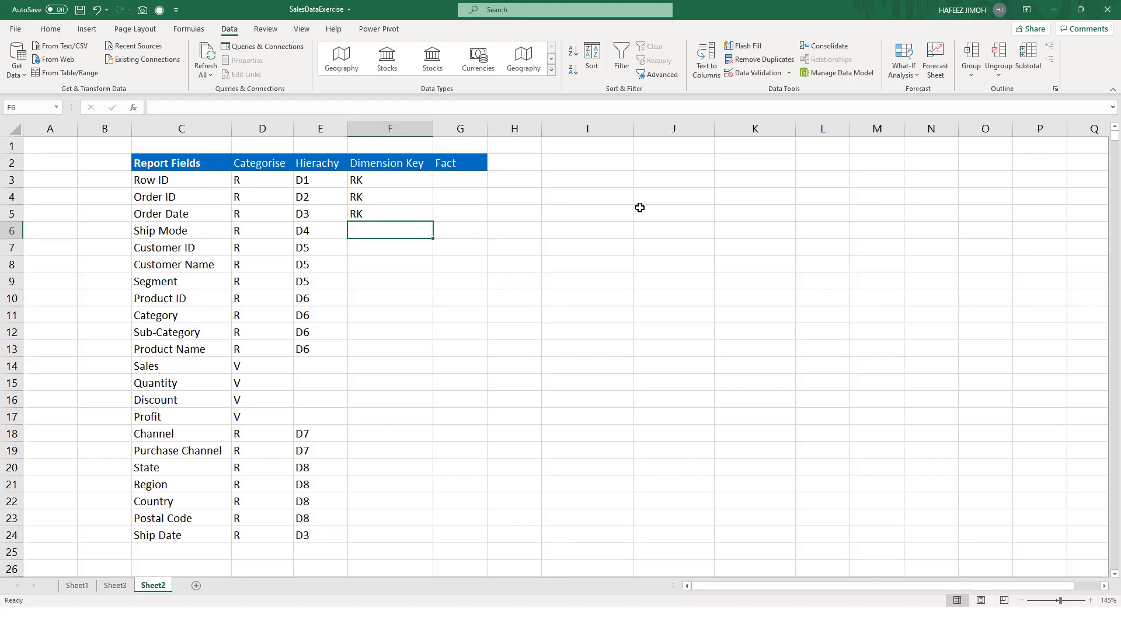
pyautogui.write('RK')
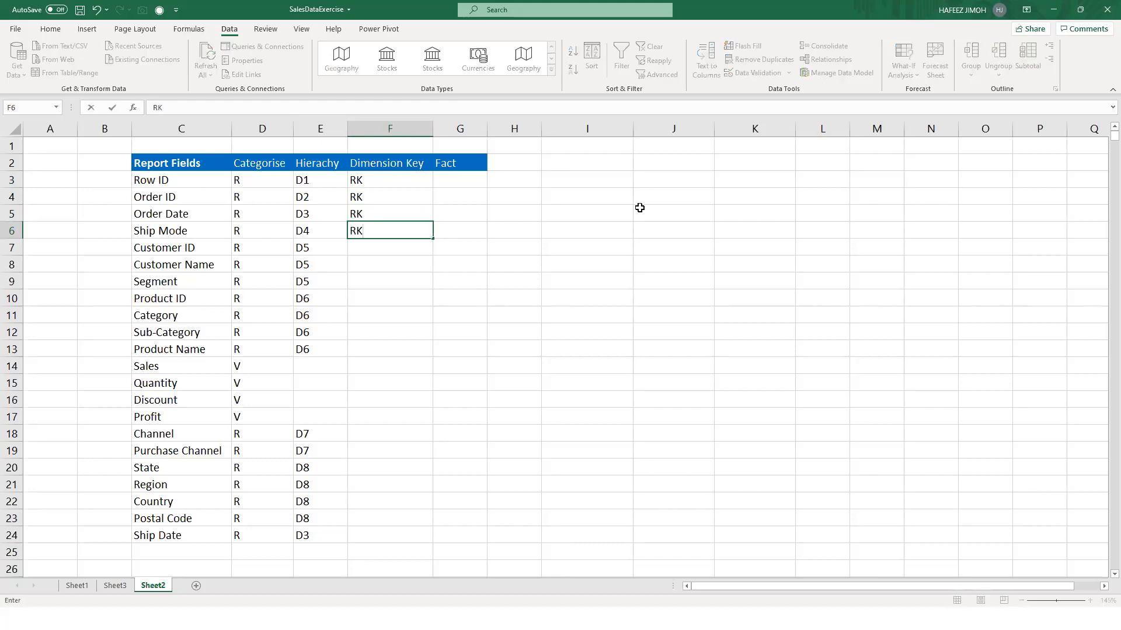
pyautogui.press('Return')
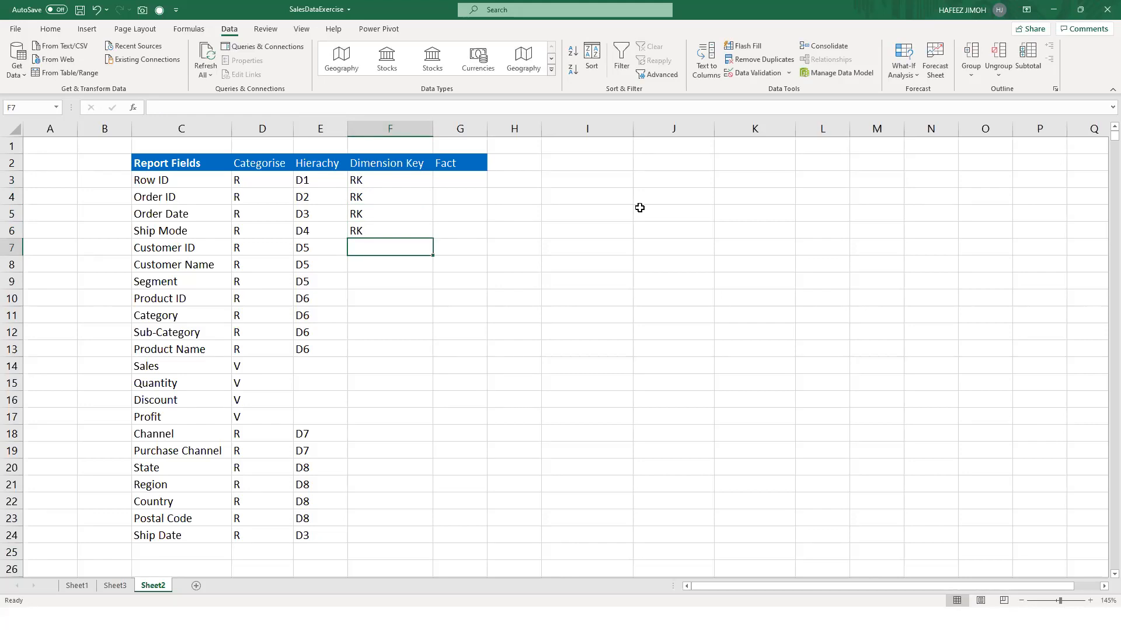
pyautogui.write('RK')
pyautogui.press('Down')
# - Enter RK as the Dimension Key for Product ID in F10
pyautogui.press('Down')
pyautogui.press('Down')
pyautogui.press('Down')
pyautogui.press('Down')
pyautogui.press('Down')
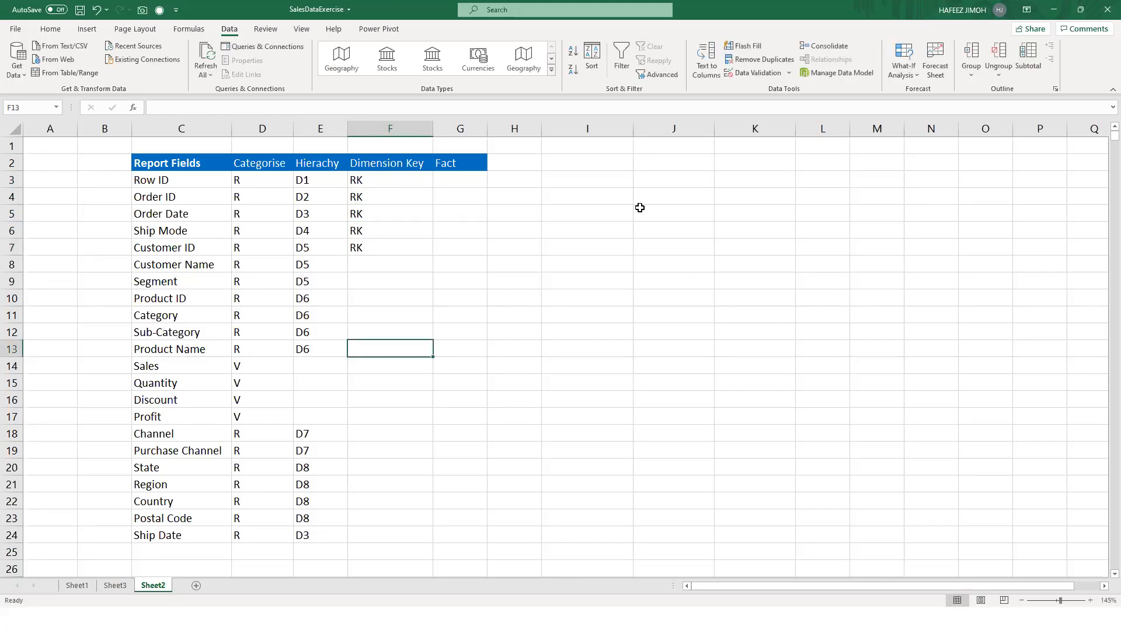
pyautogui.press('Up')
pyautogui.press('Up')
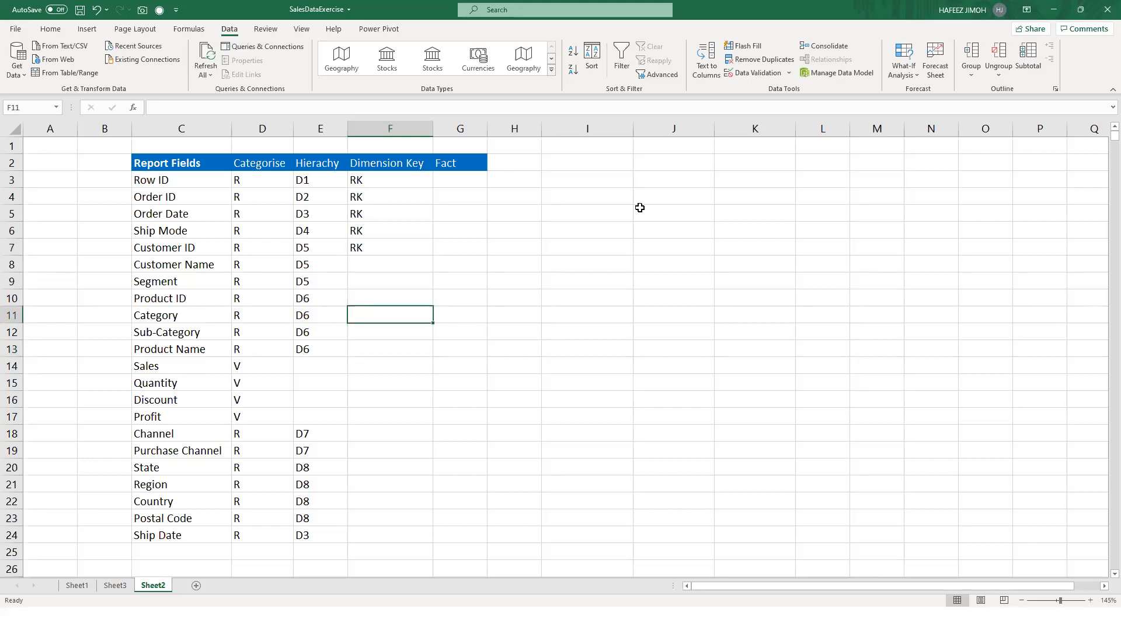
pyautogui.press('Up')
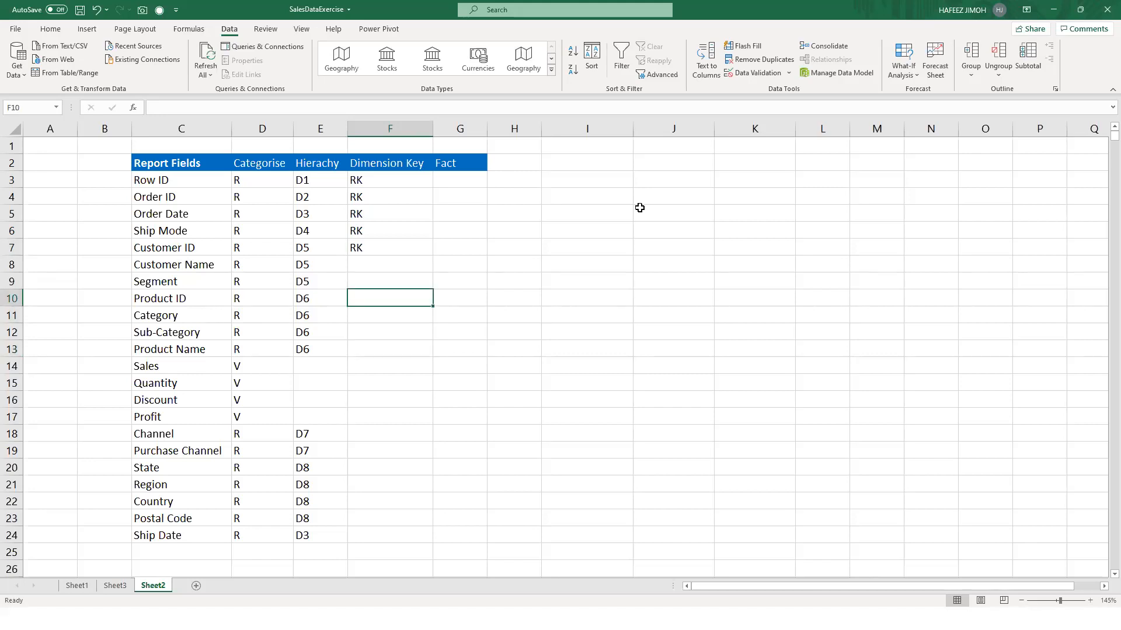
pyautogui.write('RK')
pyautogui.press('Return')
# - Enter RK as the Dimension Key for Channel in F18
pyautogui.press('Down')
pyautogui.press('Down')
pyautogui.press('Down')
pyautogui.press('Down')
pyautogui.press('Down')
pyautogui.press('Down')
pyautogui.press('Down')
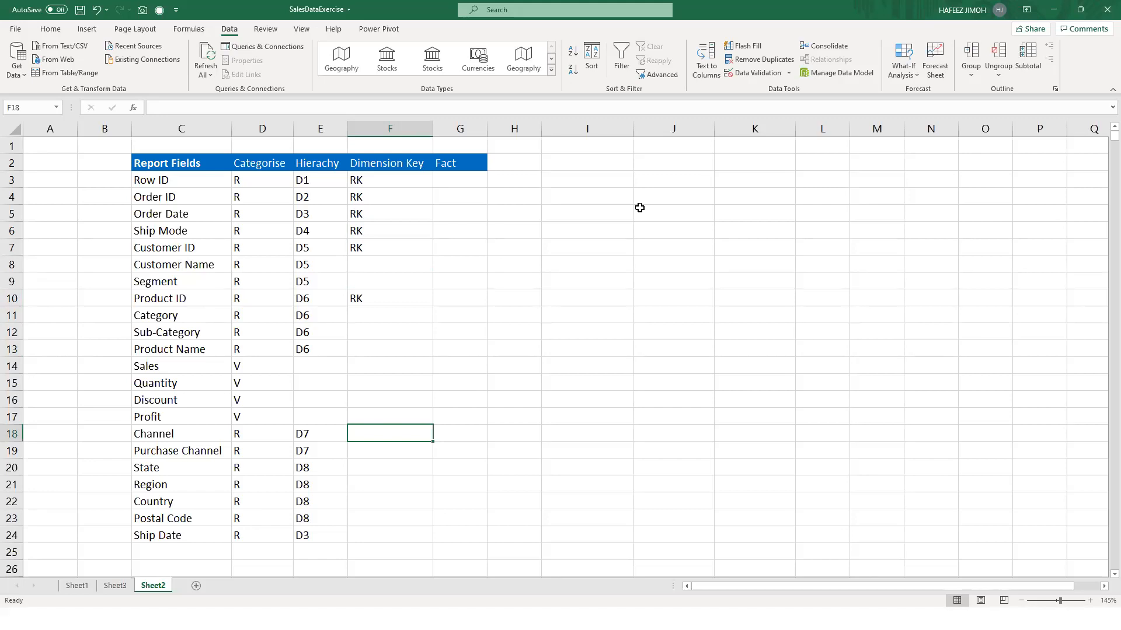
pyautogui.write('RK')
pyautogui.press('Return')
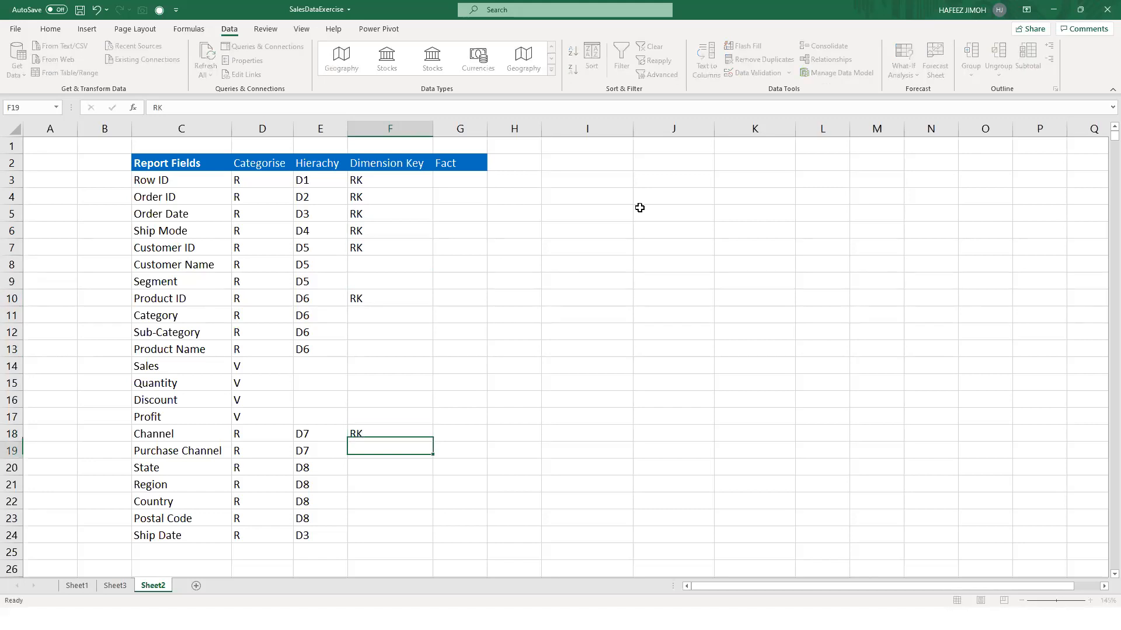
# - Enter RK as the Dimension Key for Postal Code in F23
pyautogui.press('Down')
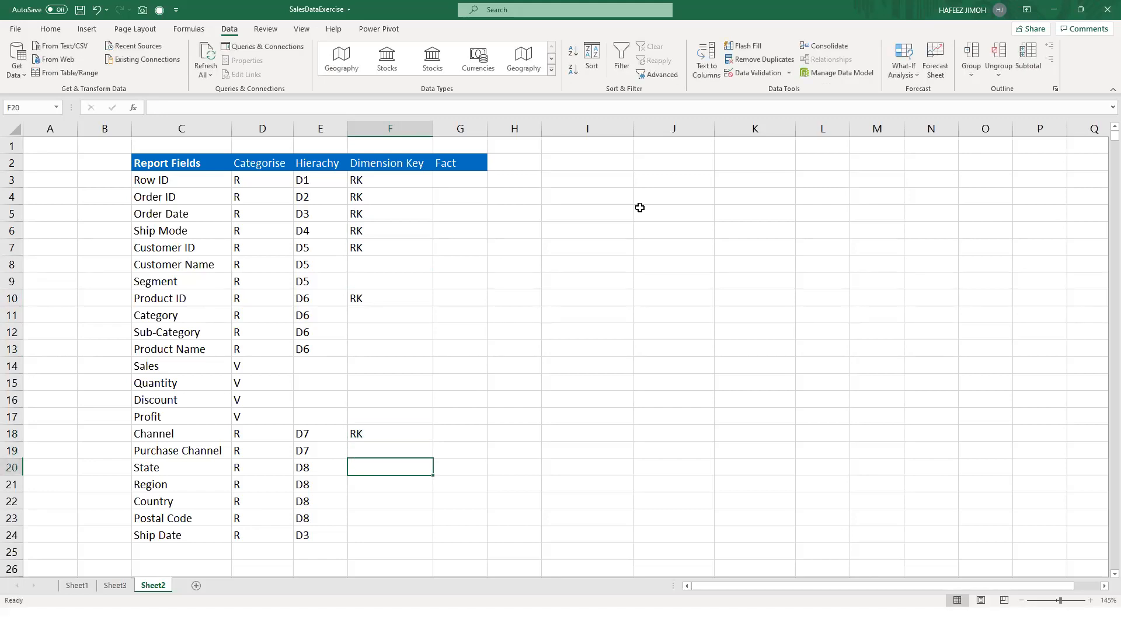
pyautogui.press('Down')
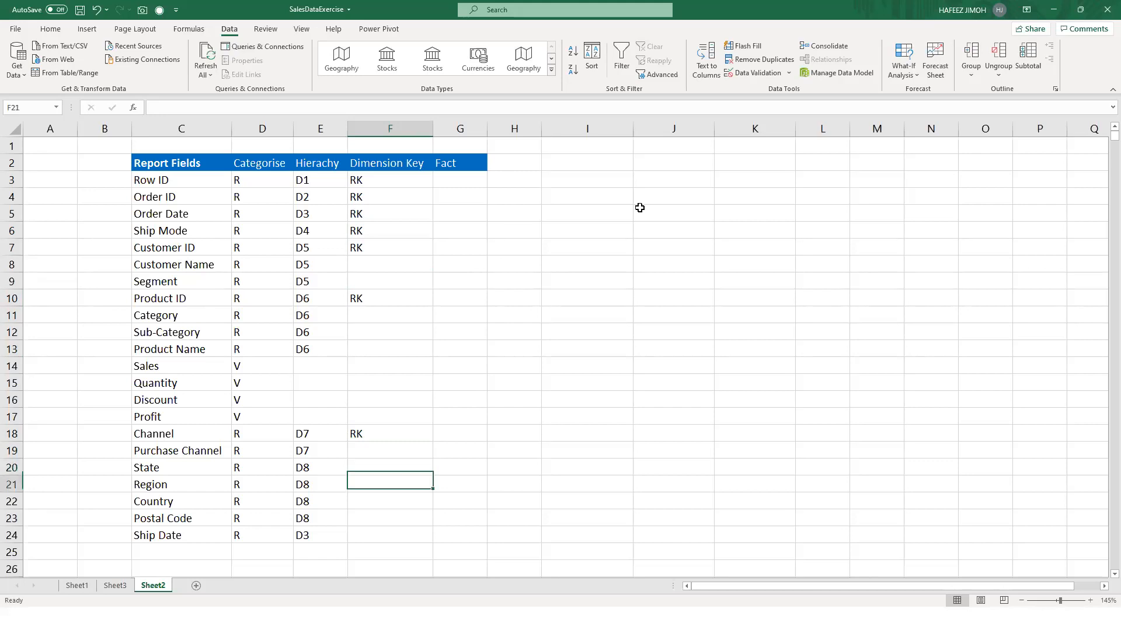
pyautogui.press('Down')
pyautogui.press('Down')
pyautogui.write('R')
pyautogui.press('Tab')
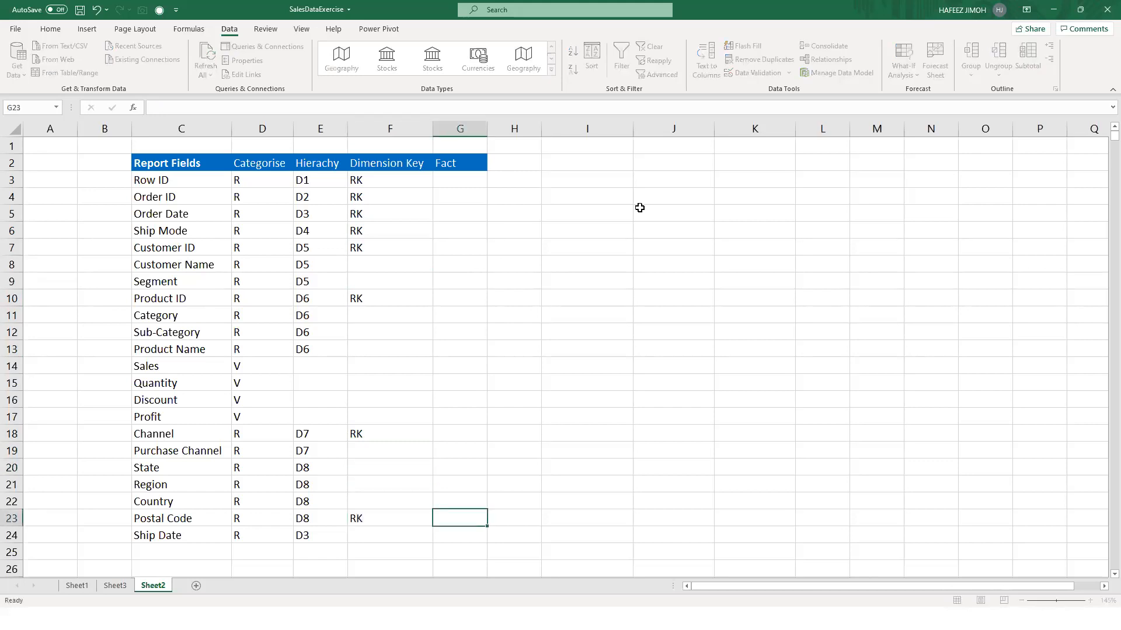
# - Mark Postal Code in G23 and Channel in G18 with F in the Fact column
pyautogui.write('F')
pyautogui.press('Up')
pyautogui.press('Up')
pyautogui.press('Up')
pyautogui.press('Up')
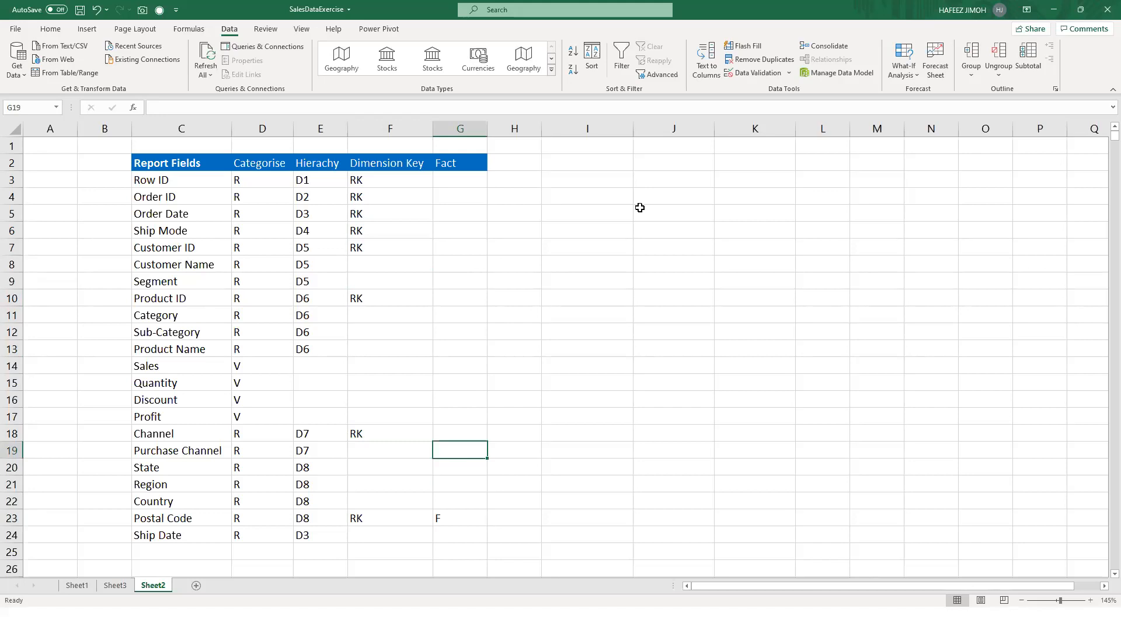
pyautogui.press('Up')
pyautogui.write('F')
pyautogui.press('Up')
# - Mark Product ID with F in the Fact column at G10
pyautogui.press('Up')
pyautogui.press('Up')
pyautogui.press('Up')
pyautogui.press('Up')
pyautogui.press('Up')
pyautogui.press('Up')
pyautogui.press('Up')
pyautogui.write('F')
pyautogui.press('Up')
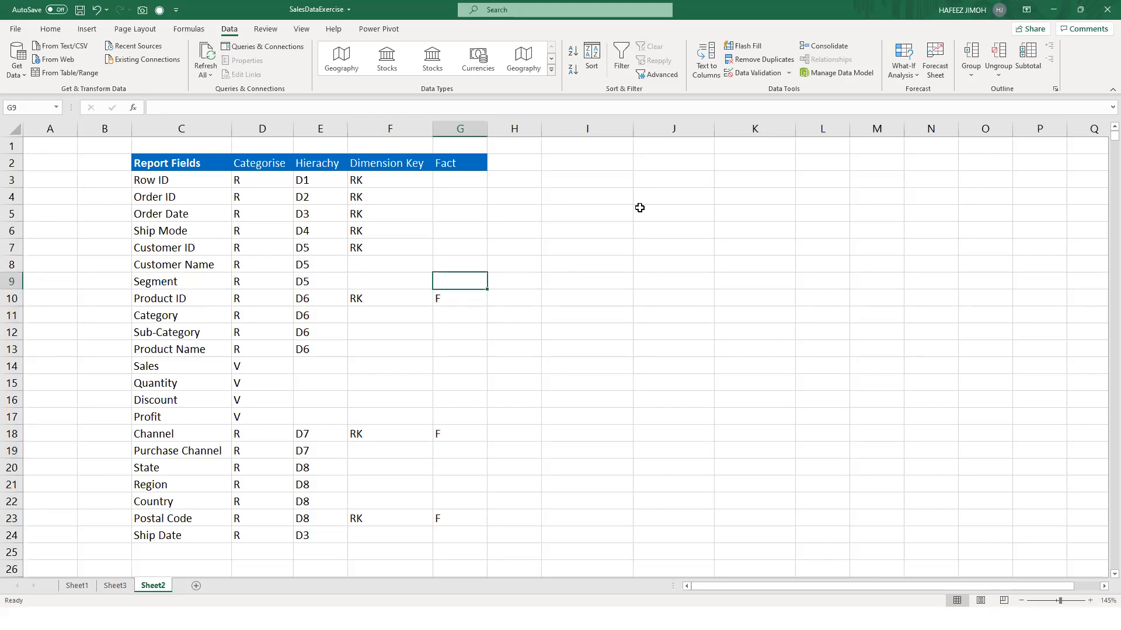
pyautogui.press('Up')
pyautogui.press('Up')
pyautogui.write('F')
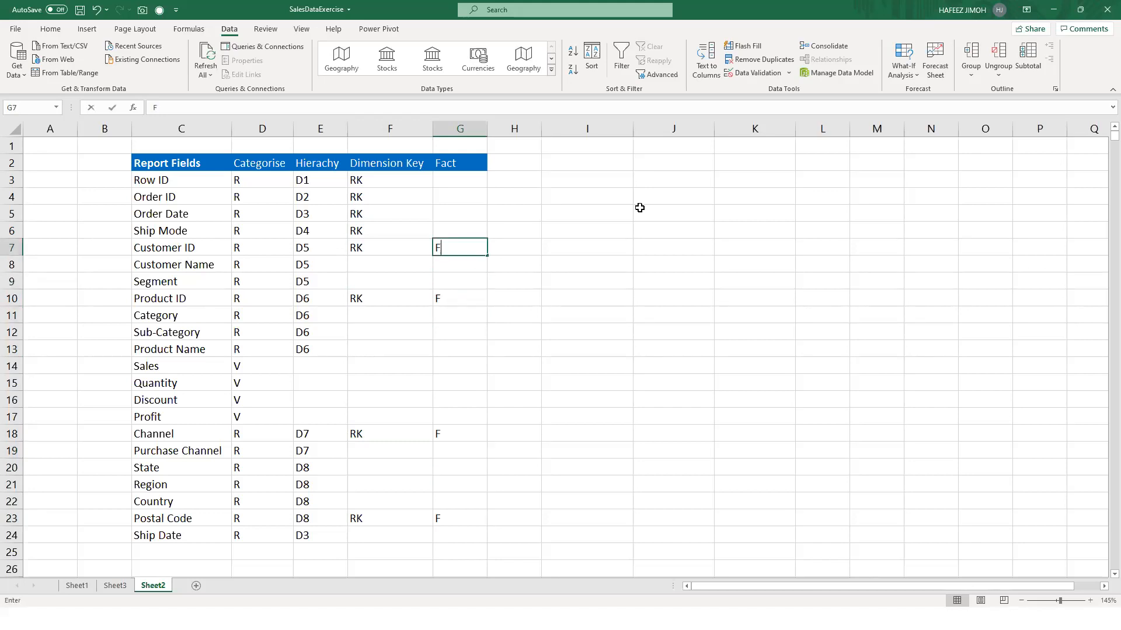
pyautogui.hotkey('shift', 'Up')
pyautogui.hotkey('shift', 'Up')
pyautogui.hotkey('shift', 'Up')
pyautogui.hotkey('shift', 'Up')
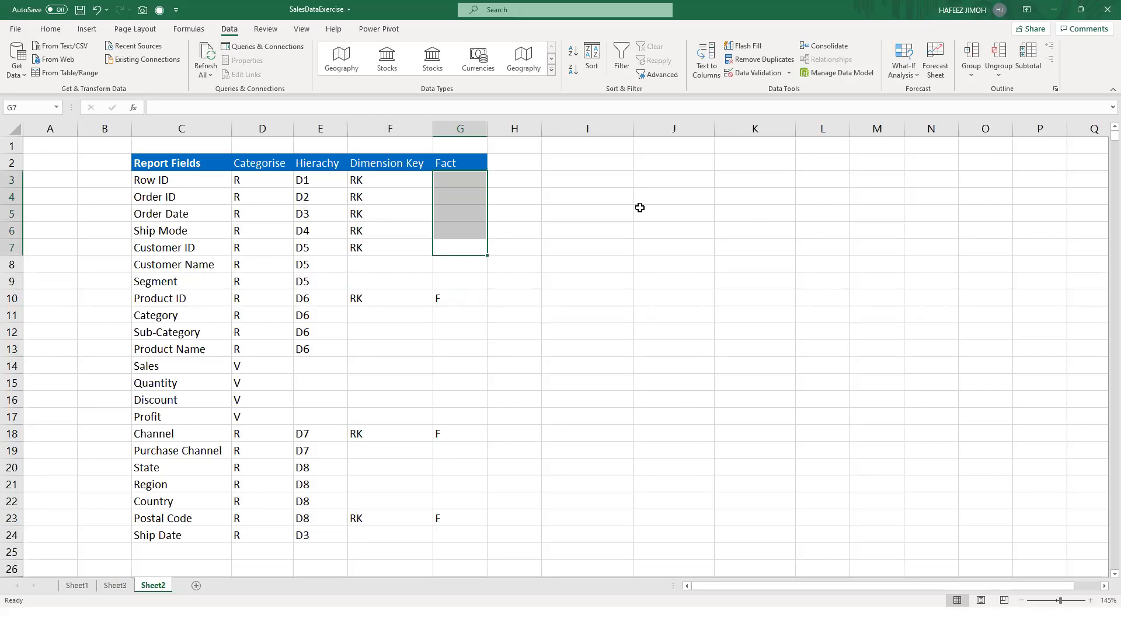
pyautogui.hotkey('shift', 'Down')
pyautogui.hotkey('shift', 'Down')
pyautogui.hotkey('shift', 'Down')
pyautogui.hotkey('shift', 'Down')
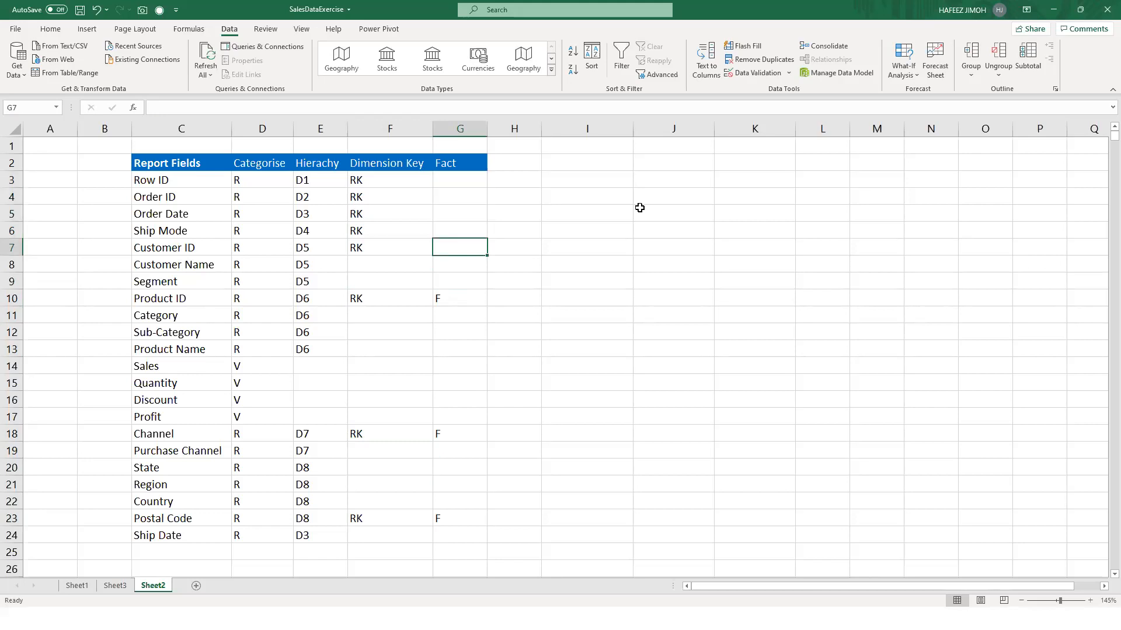
# - Mark Row ID with F in the Fact column at G3
pyautogui.press('Up')
pyautogui.press('Up')
pyautogui.press('Up')
pyautogui.press('Up')
pyautogui.write('F')
pyautogui.press('Return')
pyautogui.press('Up')
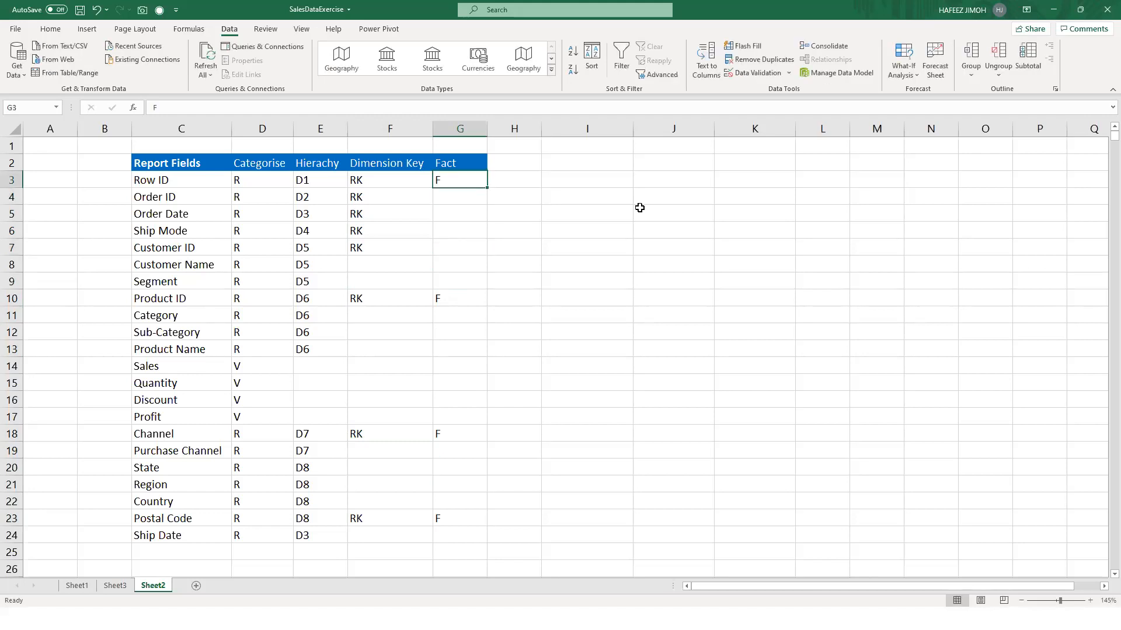
# - Fill the F mark down the Fact column from Row ID to Customer ID, G3:G7
pyautogui.hotkey('shift', 'Down')
pyautogui.hotkey('shift', 'Down')
pyautogui.hotkey('shift', 'Down')
pyautogui.hotkey('shift', 'Down')
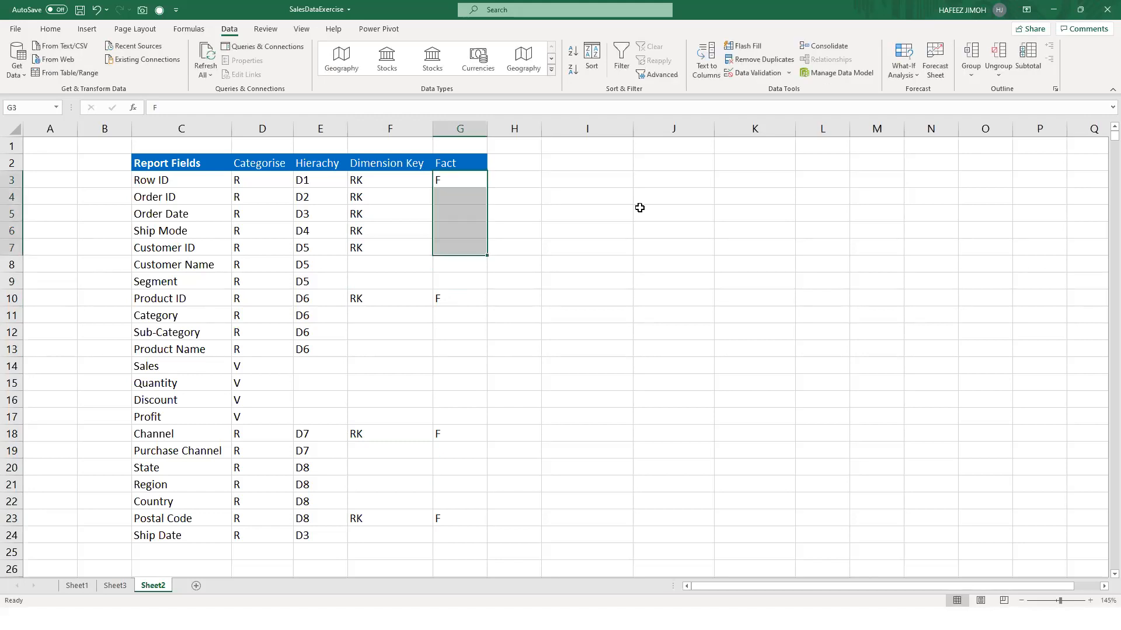
pyautogui.hotkey('ctrl', 'd')
pyautogui.press('Right')
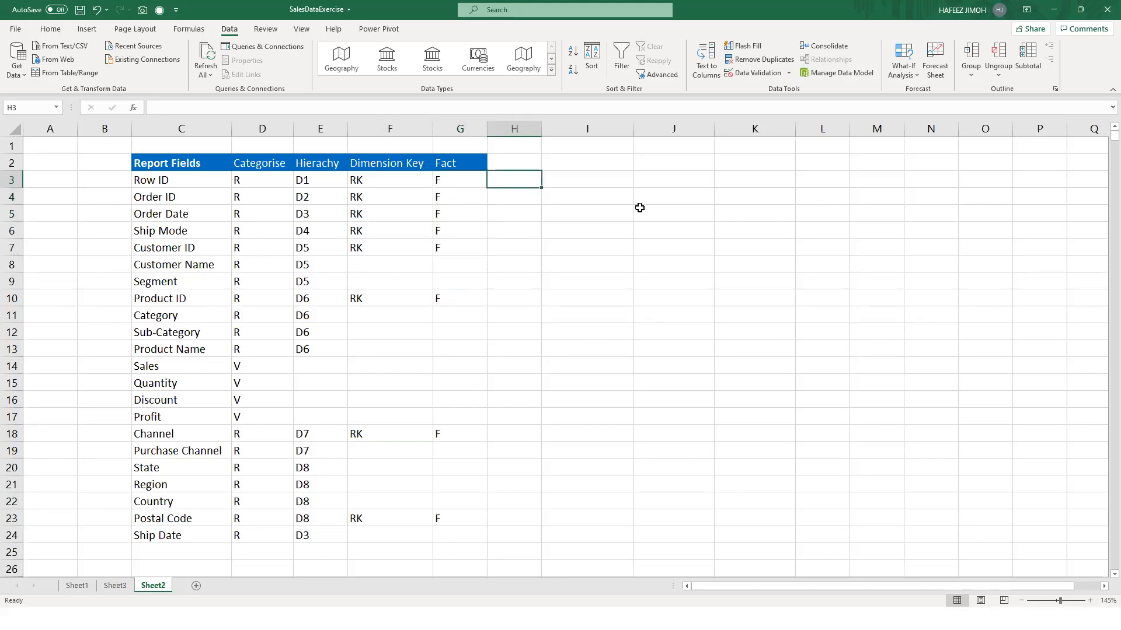
# - Enter FACT in J3 as the heading of a list of fact table fields
pyautogui.moveTo(222, 150); pyautogui.dragTo(436, 422)
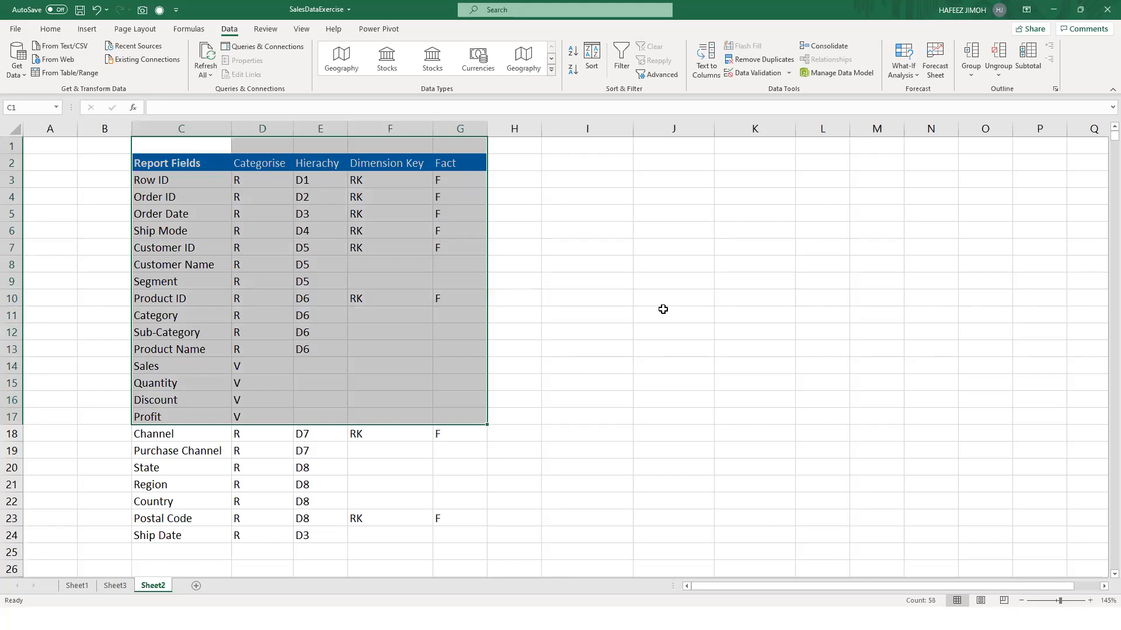
pyautogui.click(678, 180)
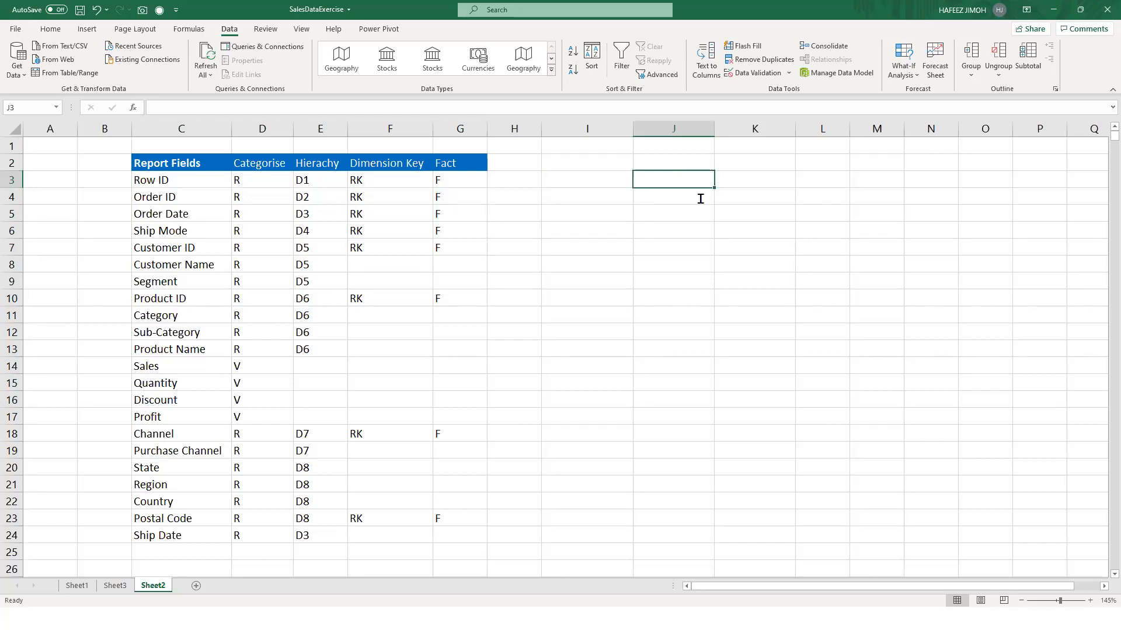
pyautogui.write('F')
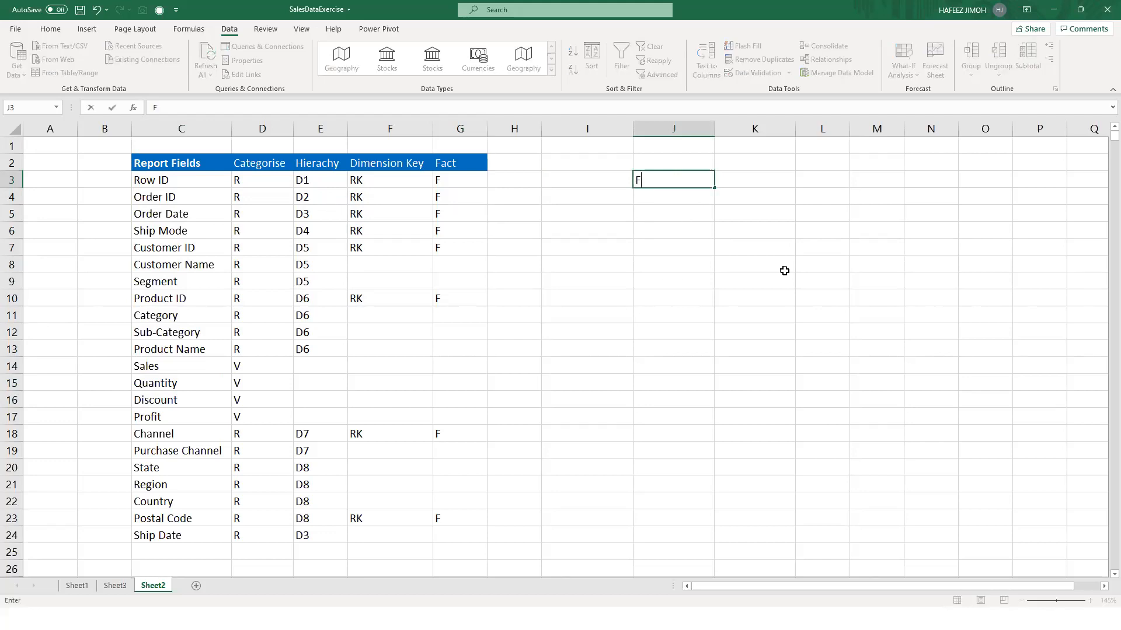
pyautogui.write('ACT')
pyautogui.click(698, 286)
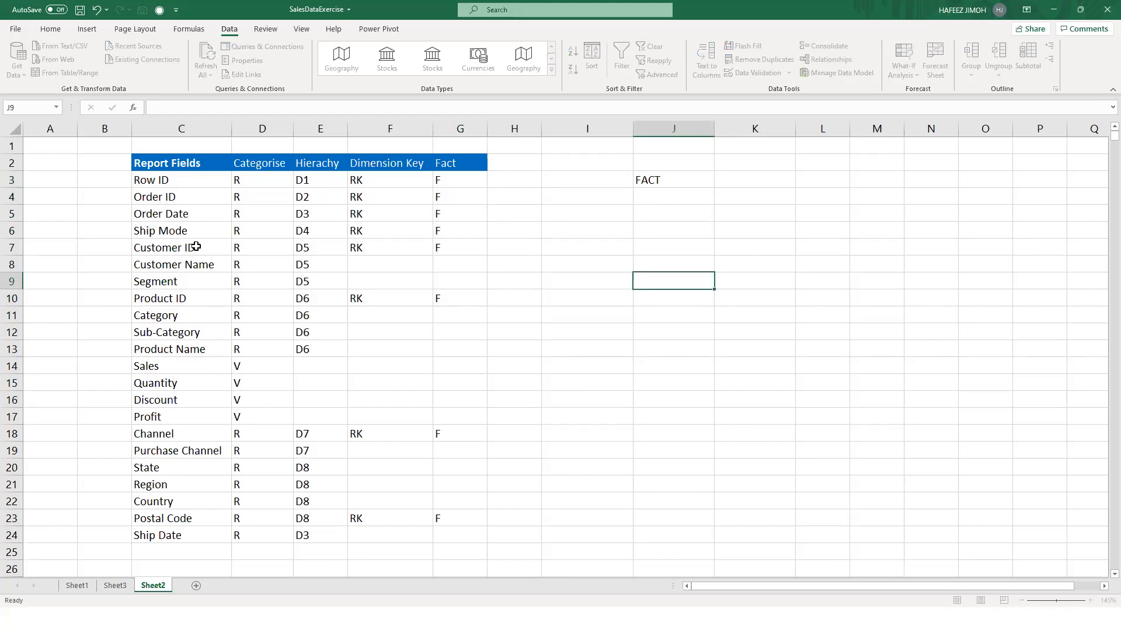
# - Copy the report fields Row ID through Customer ID into the FACT list starting at J4
pyautogui.moveTo(193, 180); pyautogui.dragTo(195, 247)
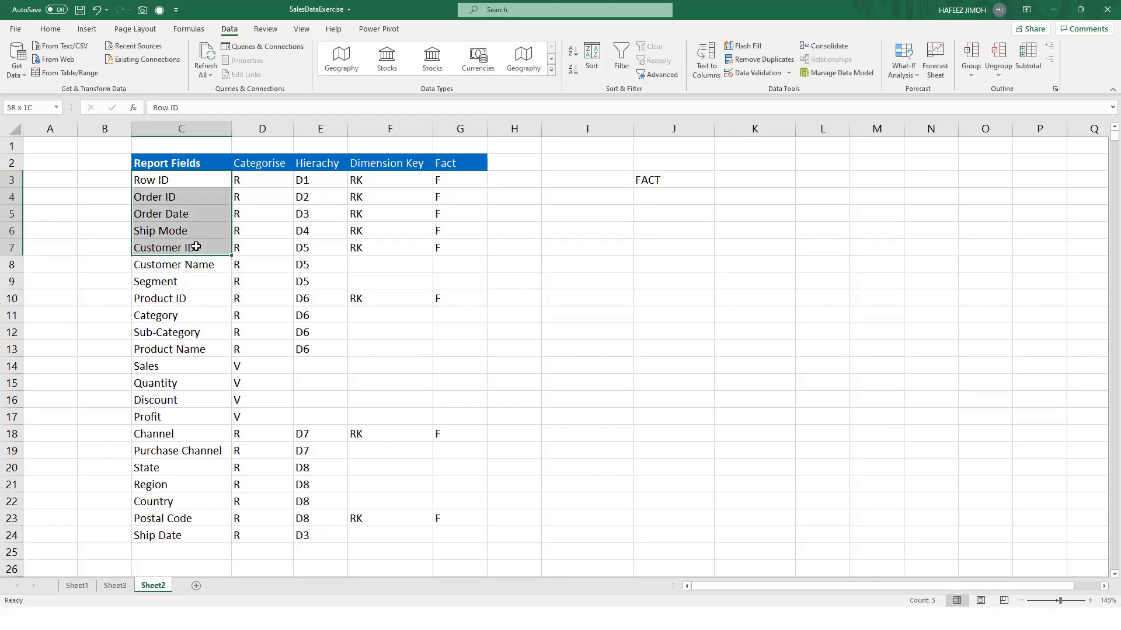
pyautogui.hotkey('ctrl', 'c')
pyautogui.click(693, 200)
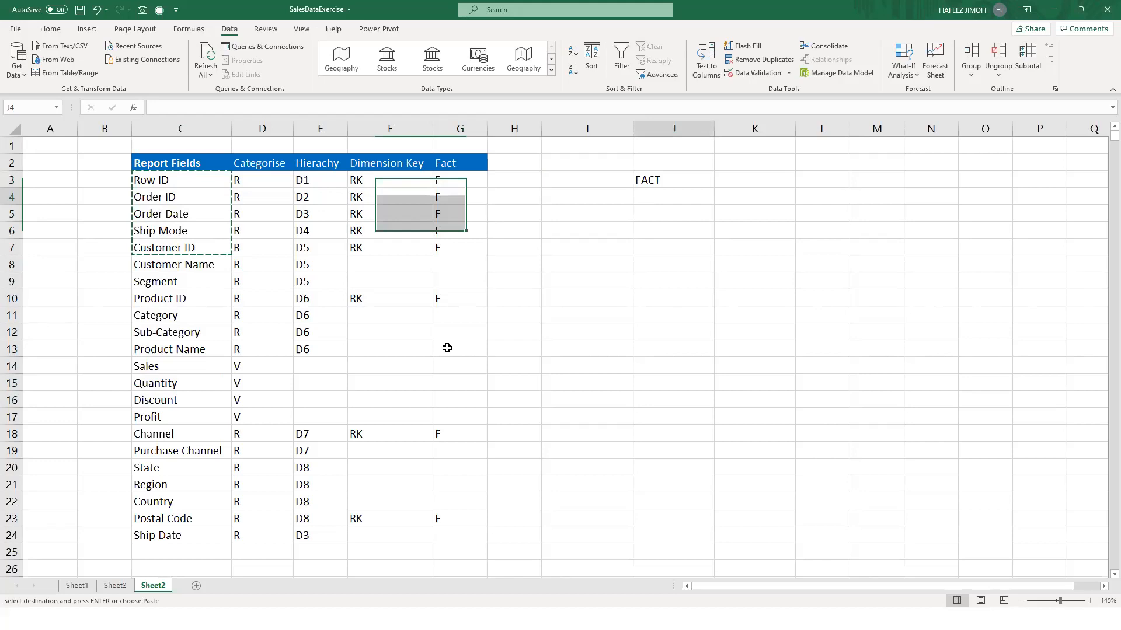
pyautogui.hotkey('ctrl', 'v')
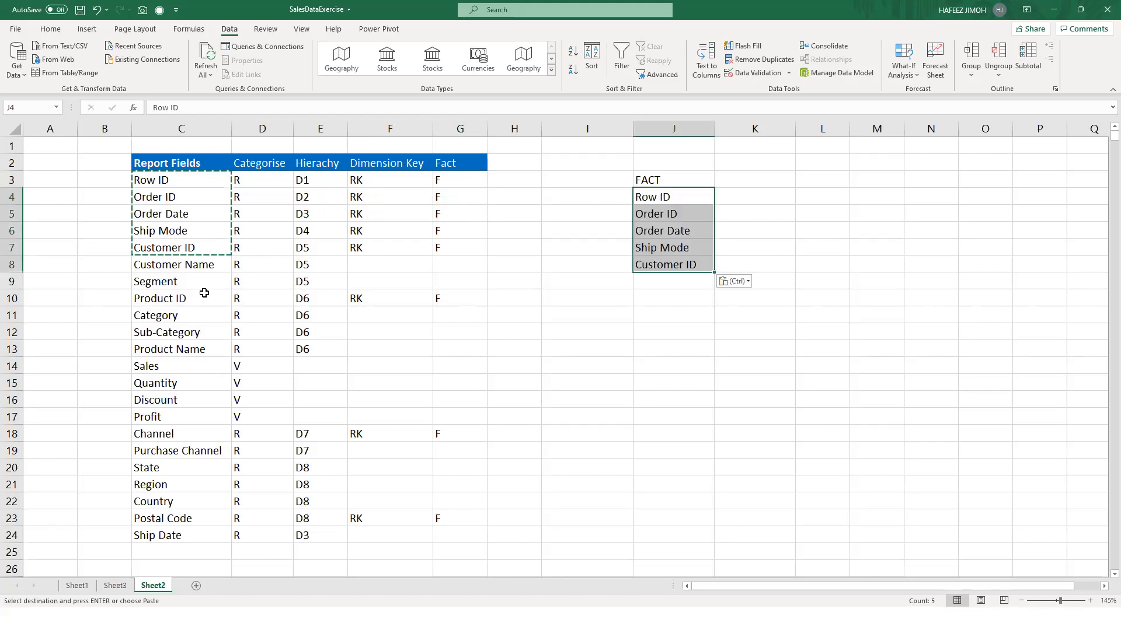
# - Copy Product ID, Channel and Postal Code into the FACT list at J9, J10 and J11
pyautogui.click(203, 293)
pyautogui.hotkey('ctrl', 'c')
pyautogui.click(674, 280)
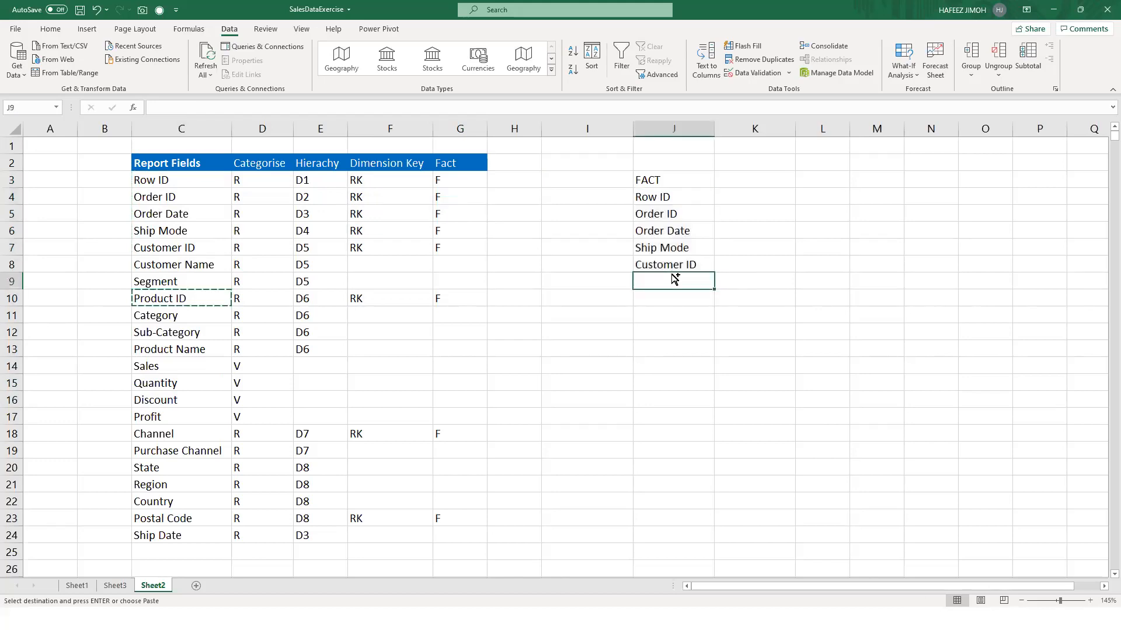
pyautogui.hotkey('ctrl', 'v')
pyautogui.click(203, 434)
pyautogui.hotkey('ctrl', 'c')
pyautogui.click(688, 295)
pyautogui.hotkey('ctrl', 'v')
pyautogui.click(191, 520)
pyautogui.hotkey('ctrl', 'c')
pyautogui.click(681, 314)
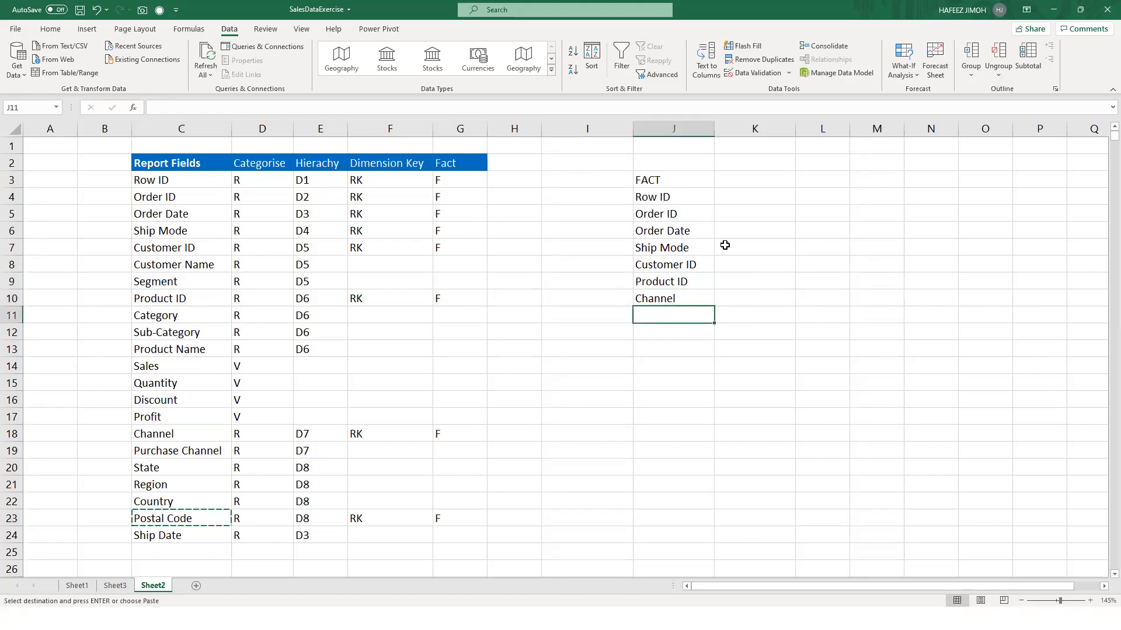
pyautogui.hotkey('ctrl', 'v')
pyautogui.click(823, 180)
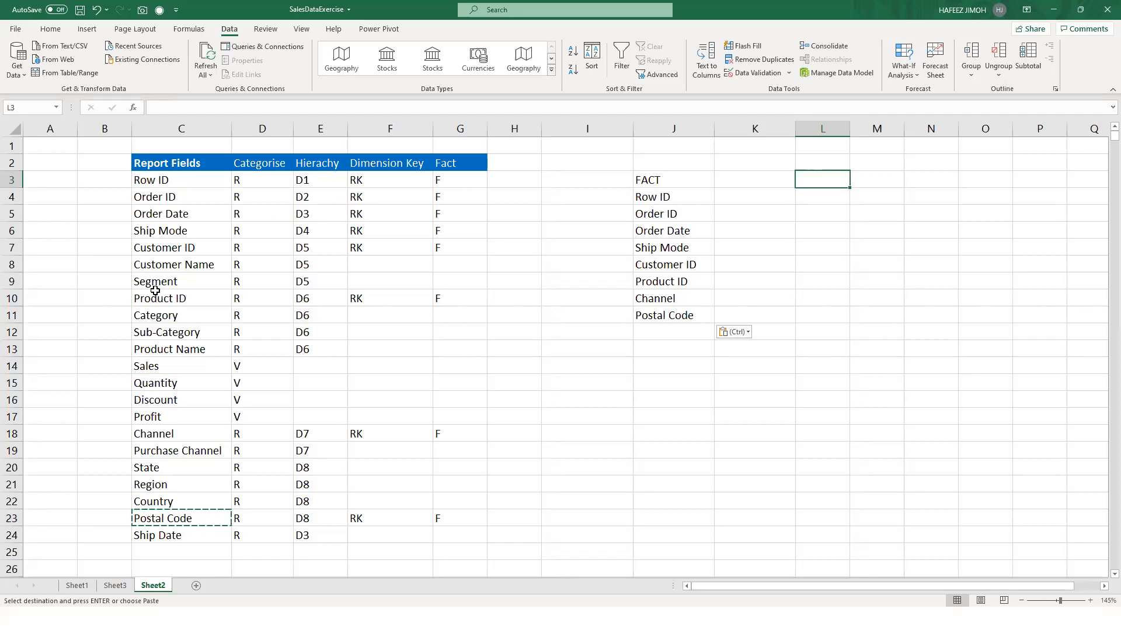
pyautogui.click(231, 241)
pyautogui.click(390, 226)
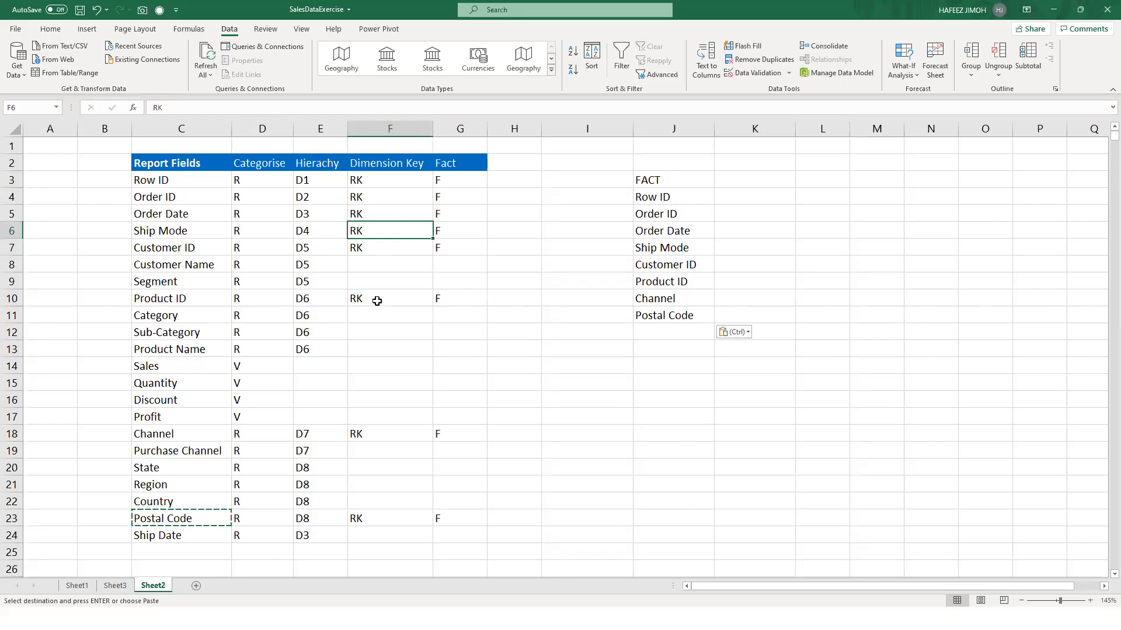
pyautogui.moveTo(329, 297); pyautogui.dragTo(323, 348)
pyautogui.moveTo(314, 440); pyautogui.dragTo(315, 512)
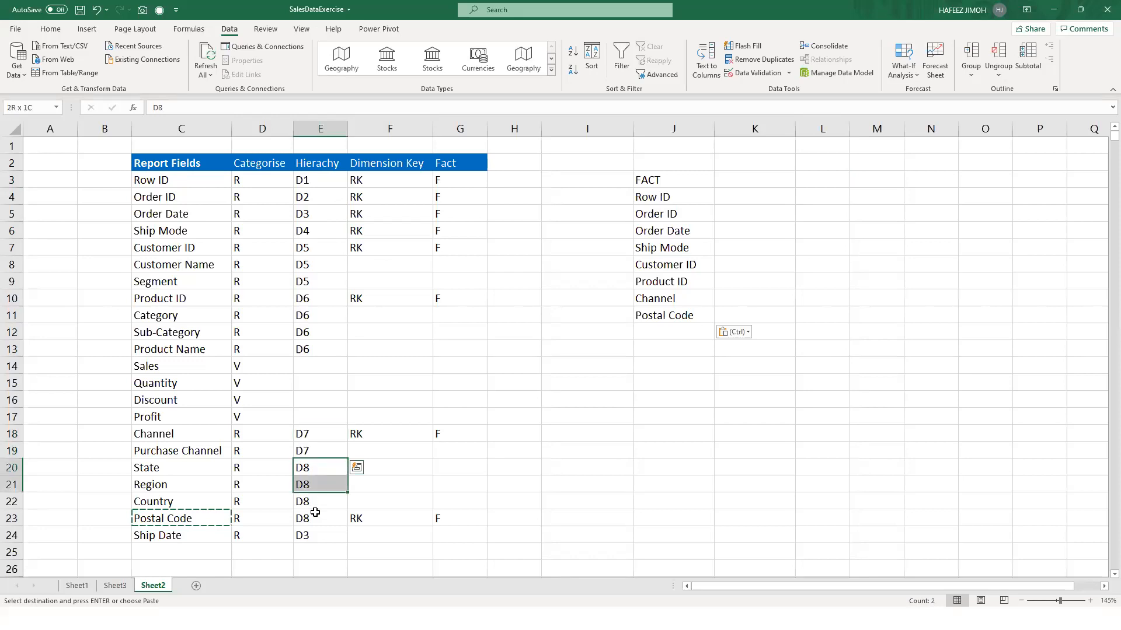
# - Enter the heading Calendar in J14 and the field OrderDate beneath it in J15
pyautogui.click(674, 371)
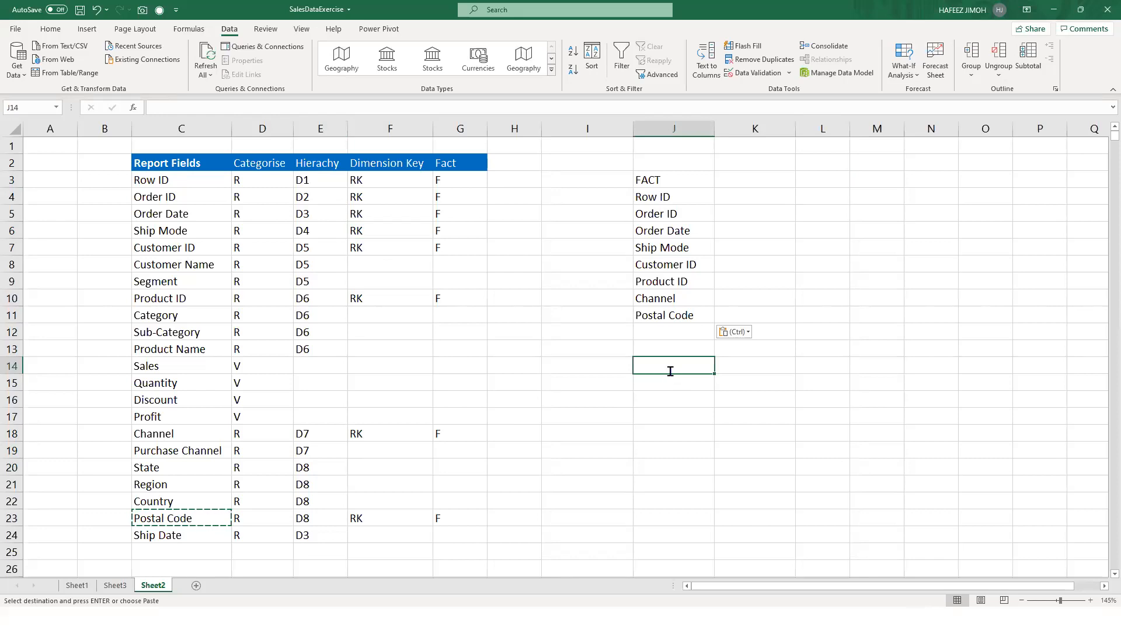
pyautogui.write('Or')
pyautogui.press('BackSpace')
pyautogui.press('BackSpace')
pyautogui.write('C')
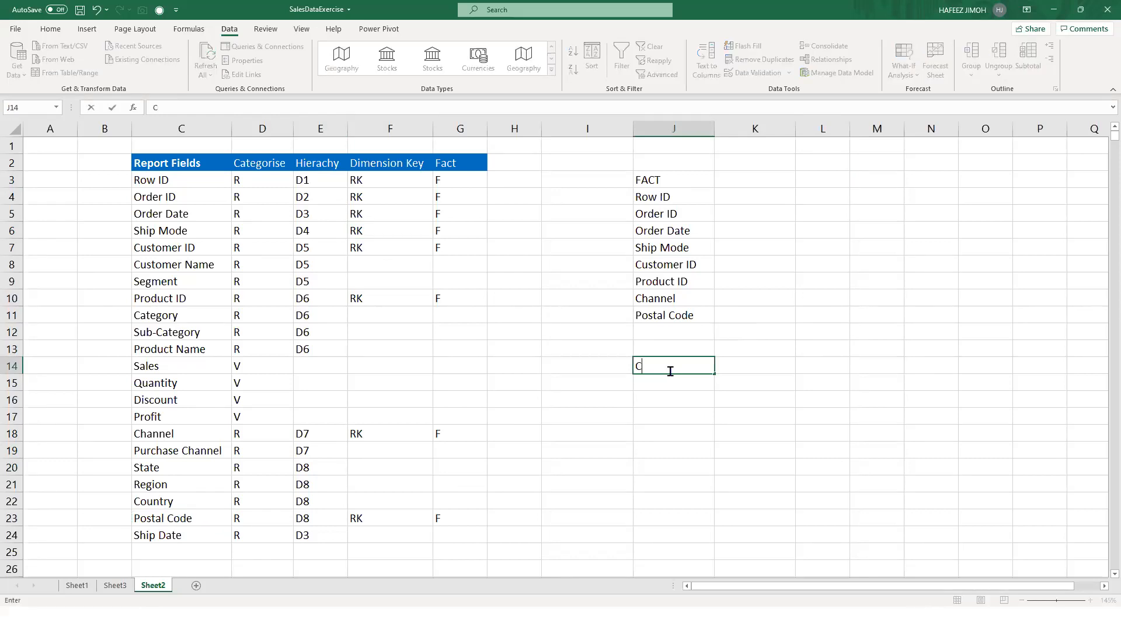
pyautogui.write('alendar')
pyautogui.press('Return')
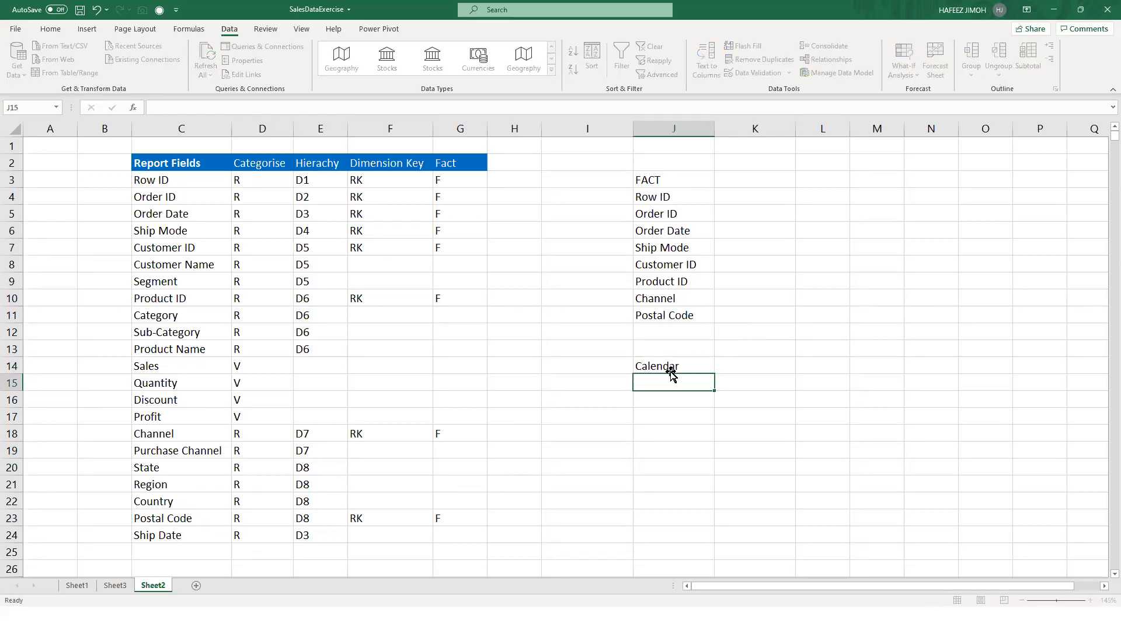
pyautogui.write('OrderDate')
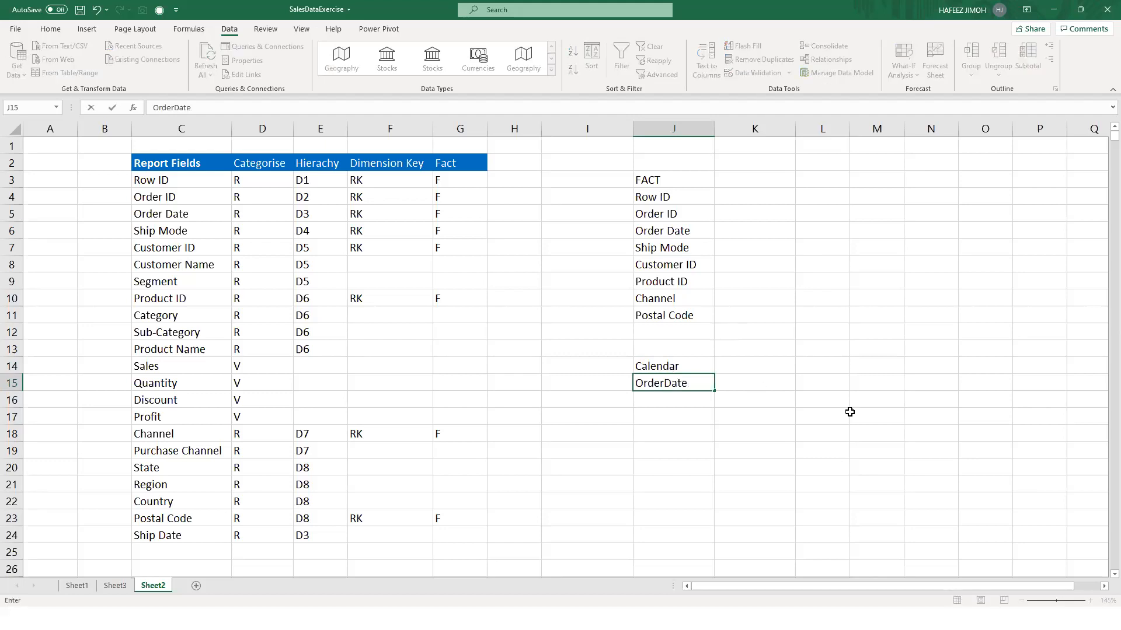
pyautogui.hotkey('shift', 'Return')
pyautogui.press('Down')
pyautogui.press('Down')
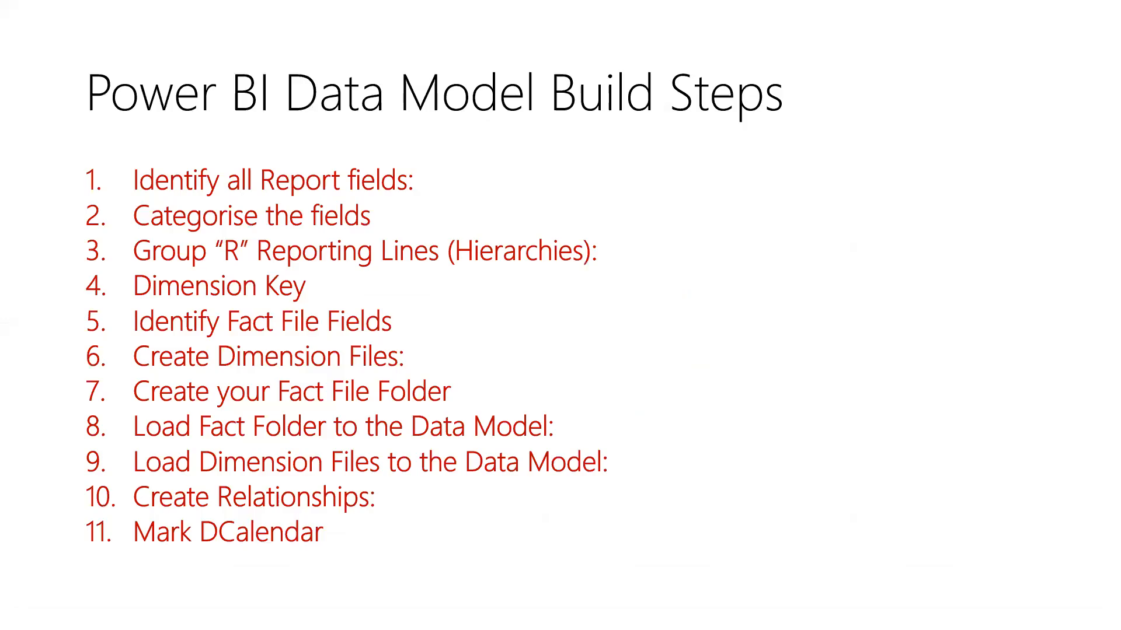
pyautogui.press('Right')
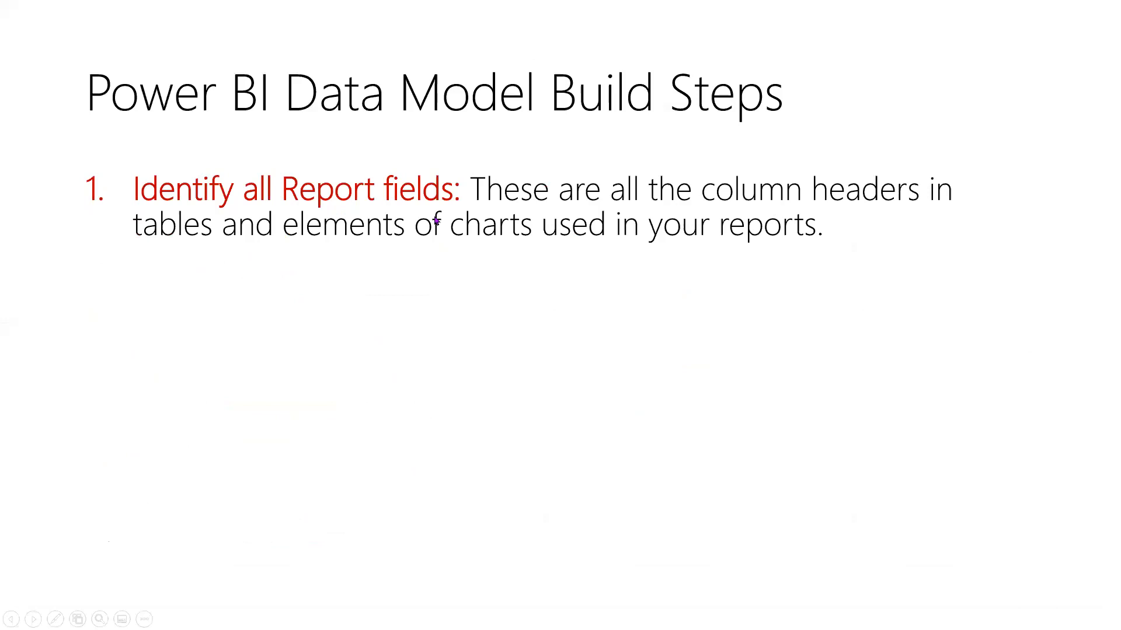
pyautogui.click(847, 57)
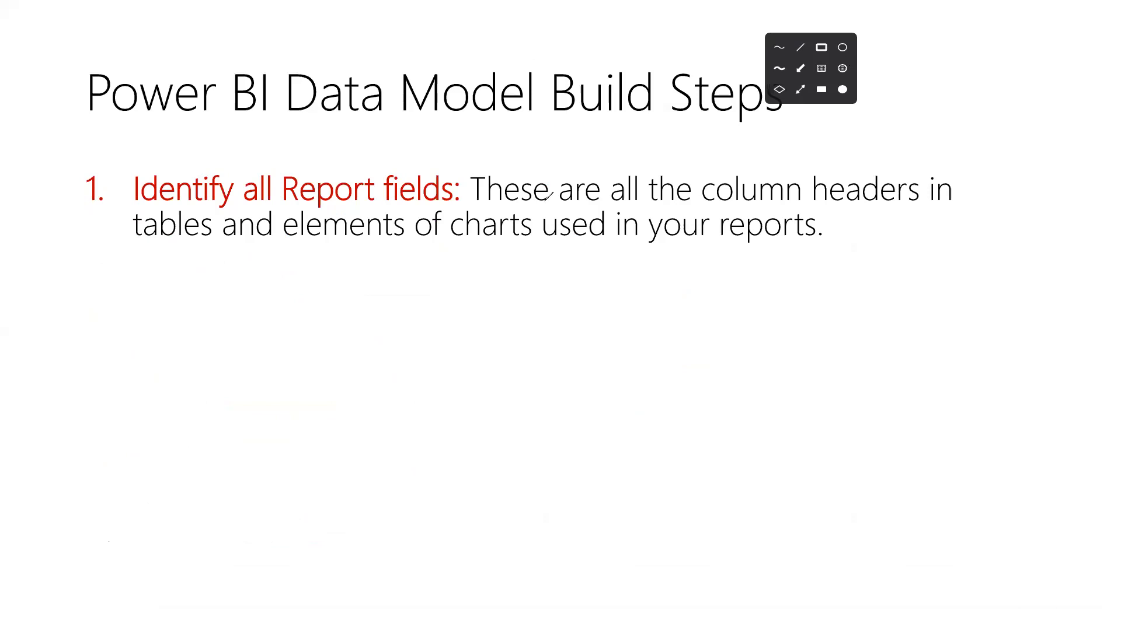
pyautogui.moveTo(262, 257); pyautogui.dragTo(236, 282)
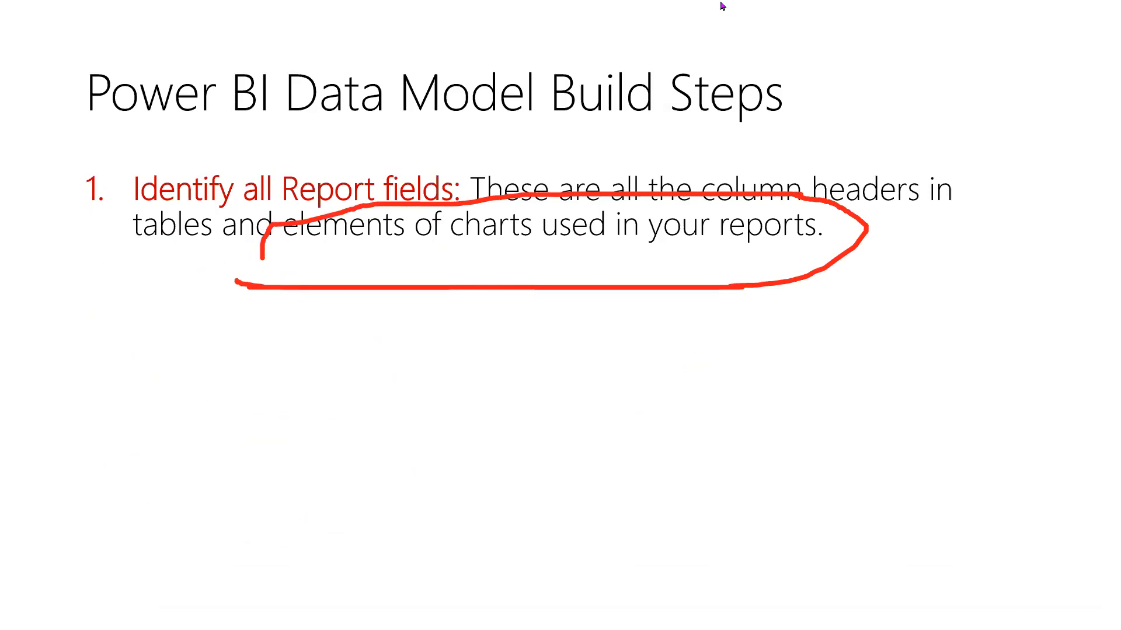
# - Switch back to the SalesDataExercise workbook and select the report fields from Order ID to Ship Date
pyautogui.hotkey('alt', 'Tab')
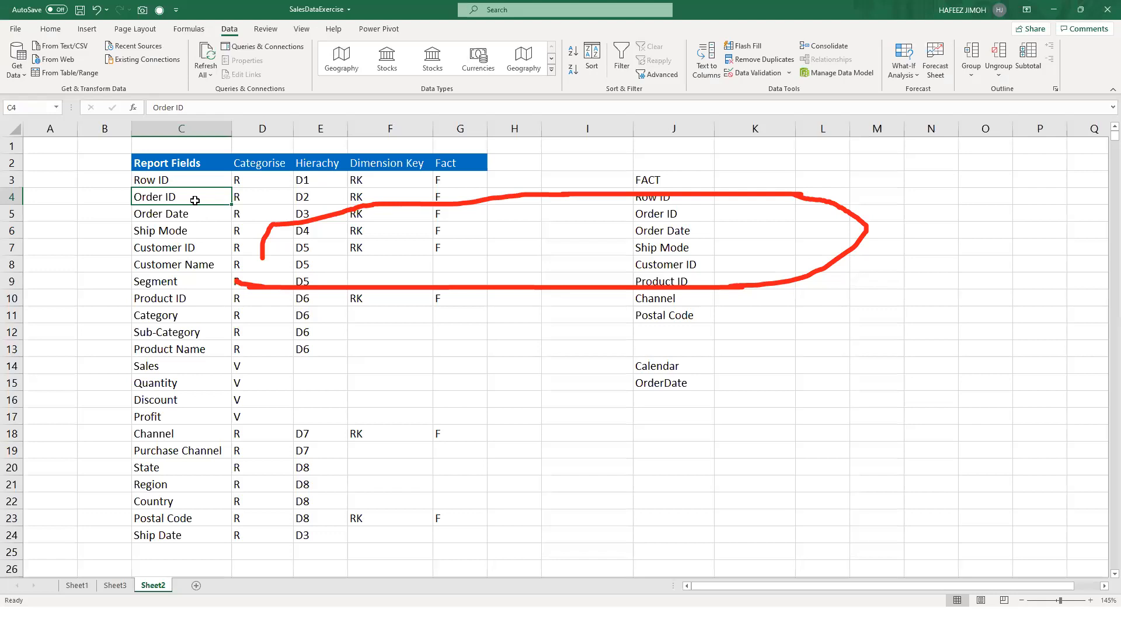
pyautogui.keyDown('shift'); pyautogui.click(160, 519); pyautogui.keyUp('shift')
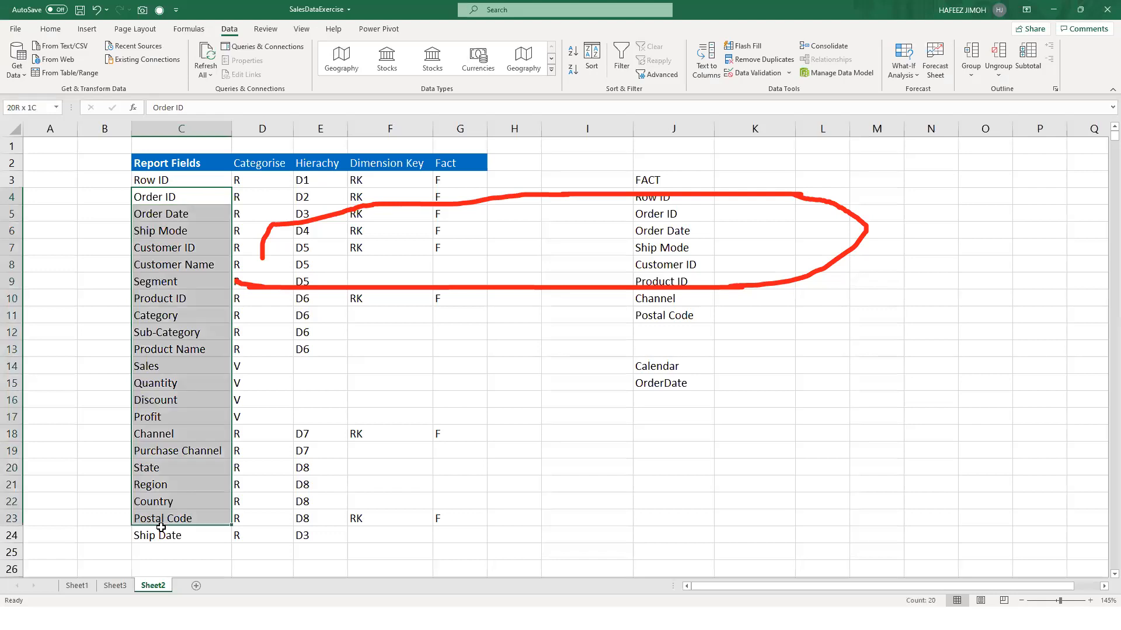
pyautogui.keyDown('shift'); pyautogui.click(161, 528); pyautogui.keyUp('shift')
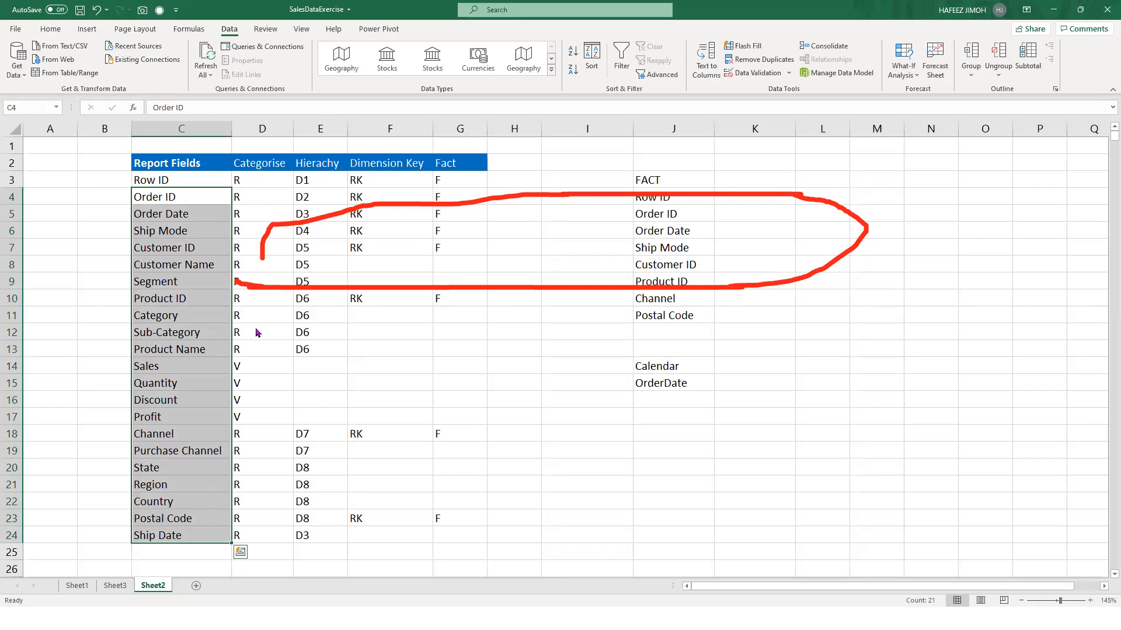
pyautogui.hotkey('alt', 'f')
pyautogui.press('Escape')
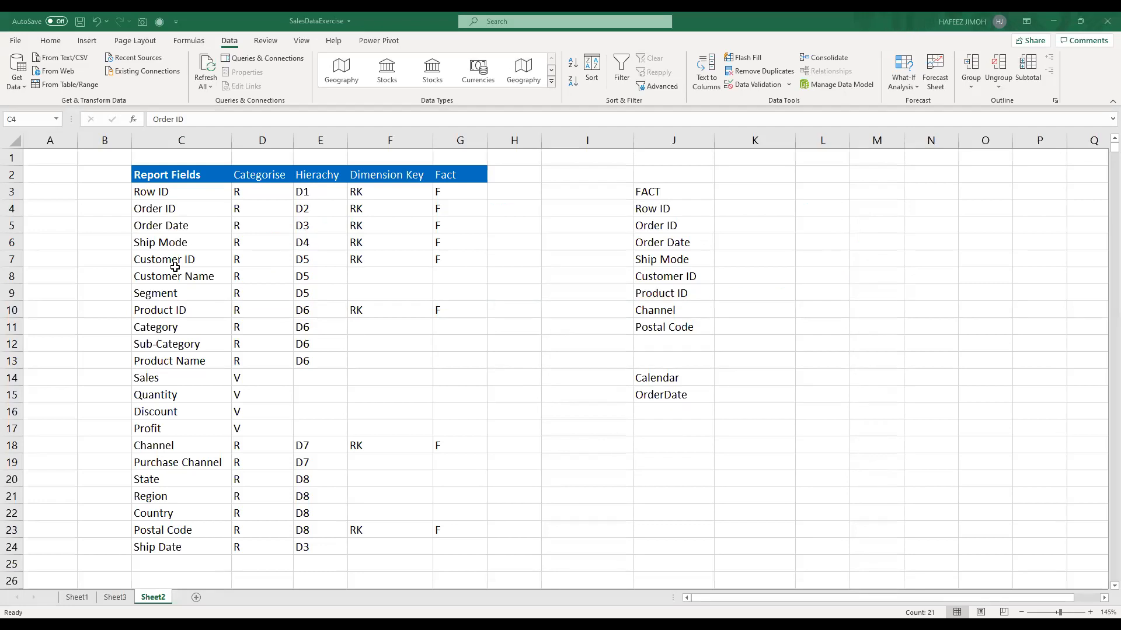
# - Switch to the Exercise 1 Bootcamp workbook and review the fields used on the Dashboard and Pivot Table sheets
pyautogui.hotkey('alt', 'Tab')
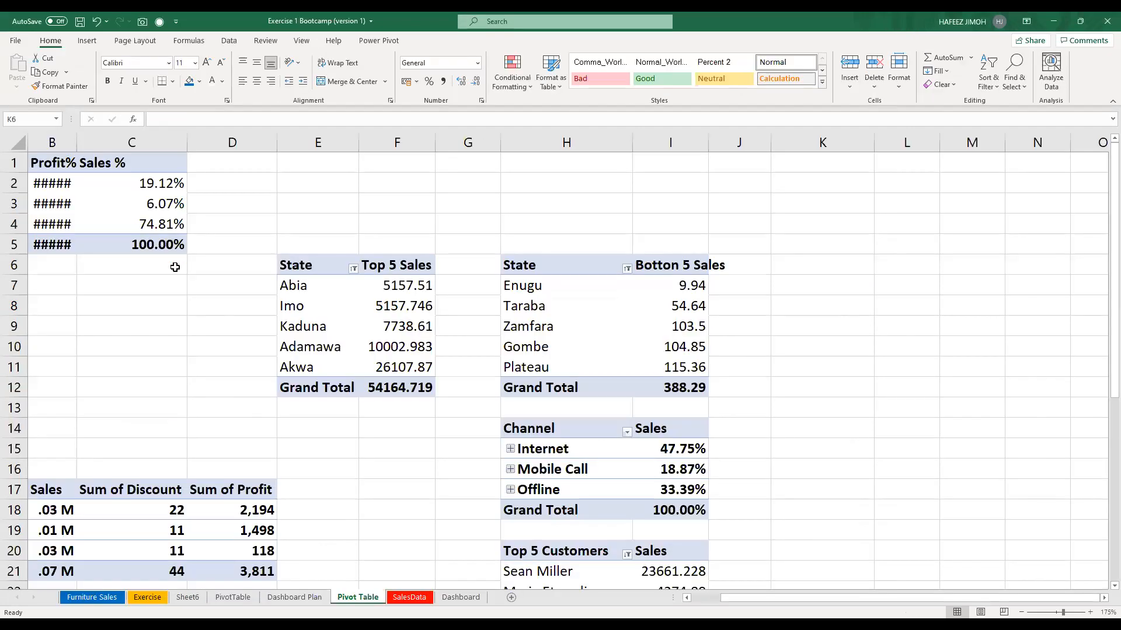
pyautogui.click(456, 602)
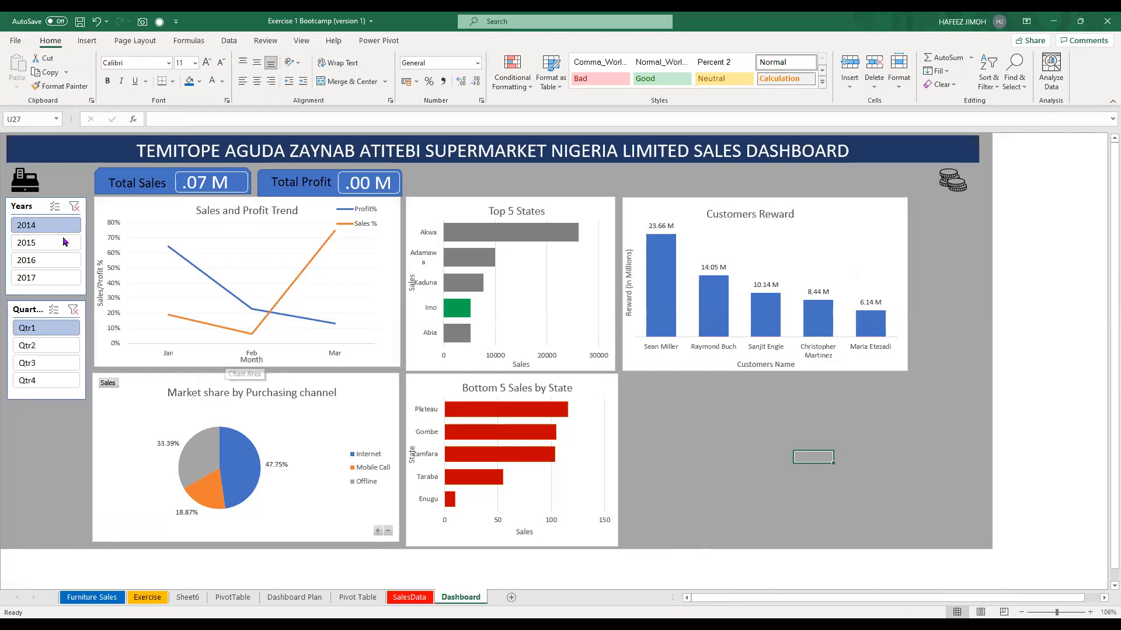
pyautogui.click(358, 597)
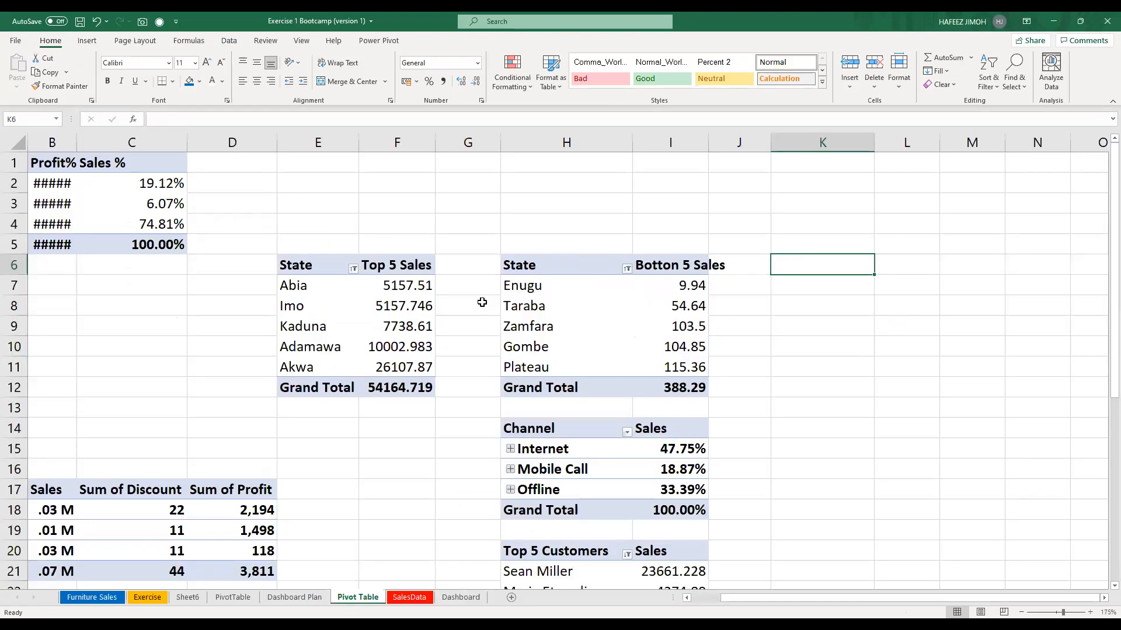
pyautogui.scroll(-4, 100, 314)
pyautogui.scroll(4, 96, 314)
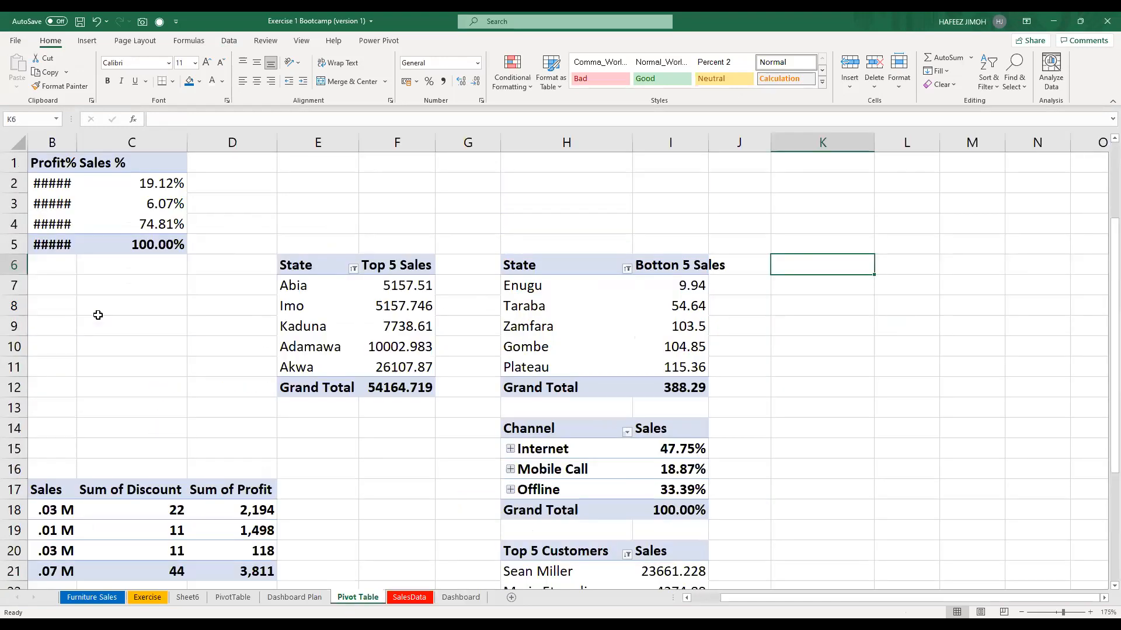
pyautogui.scroll(-4, 353, 370)
pyautogui.scroll(-4, 193, 604)
# - Examine the region and monthly sales pivots on the PivotTable sheet and the column headers on the SalesData sheet
pyautogui.click(232, 597)
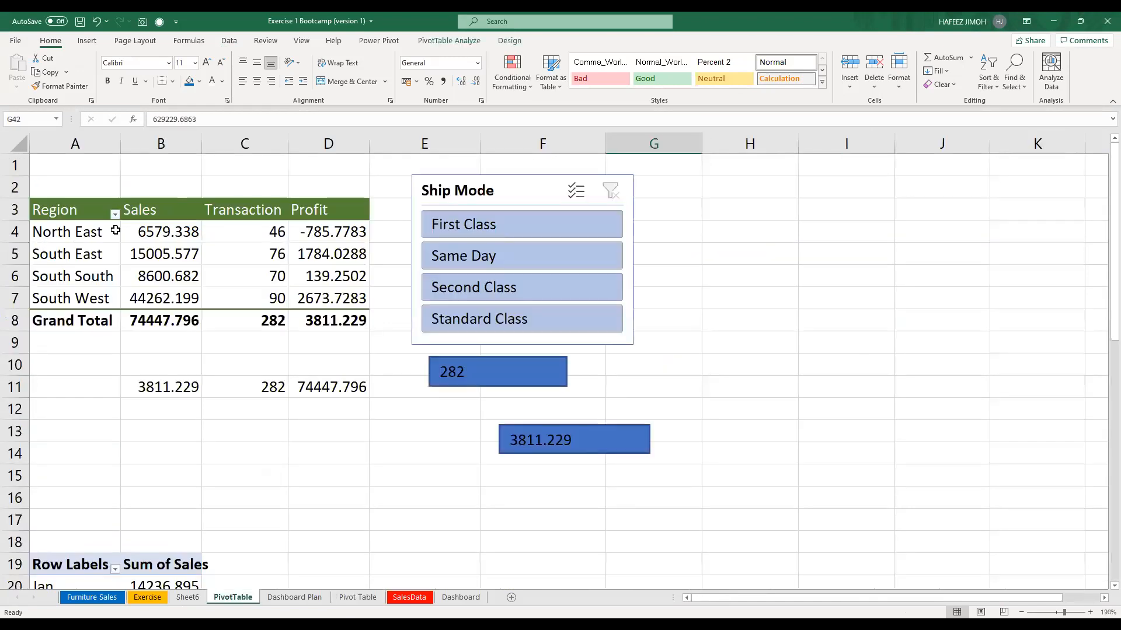
pyautogui.scroll(-4, 79, 233)
pyautogui.scroll(-2, 78, 219)
pyautogui.click(79, 221)
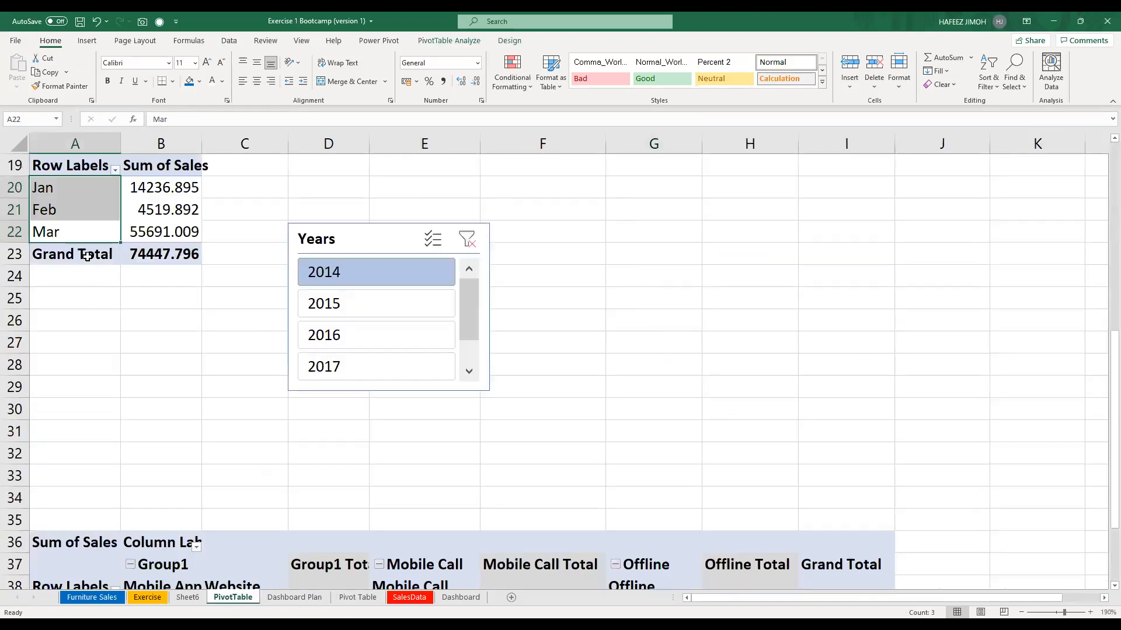
pyautogui.scroll(-2, 144, 574)
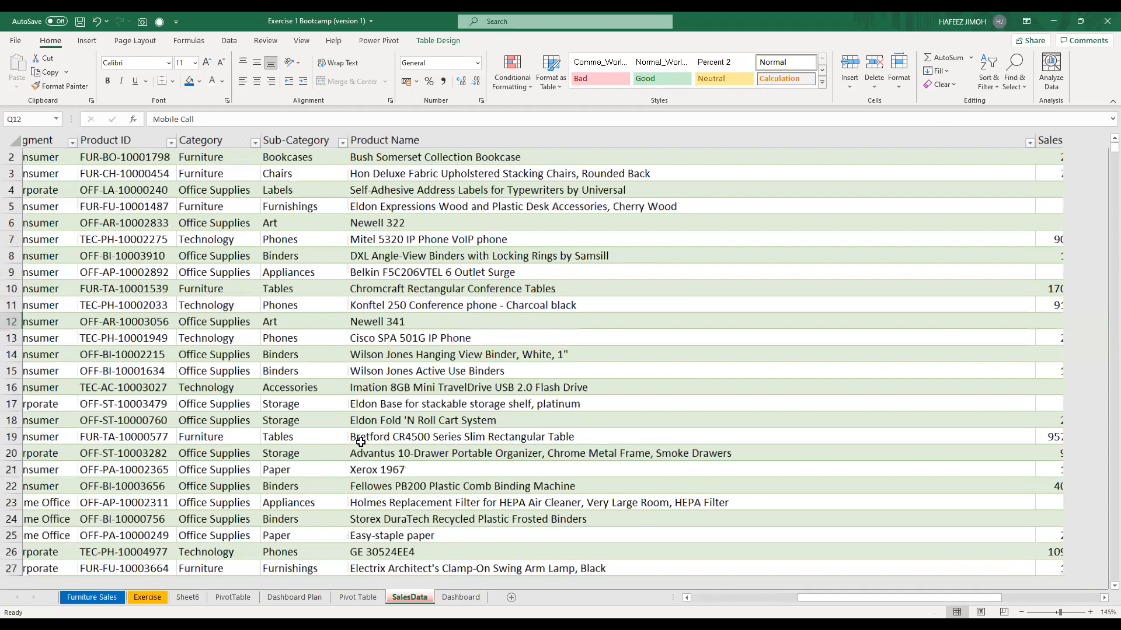
pyautogui.keyDown('ctrl'); pyautogui.scroll(-2, 360, 442); pyautogui.keyUp('ctrl')
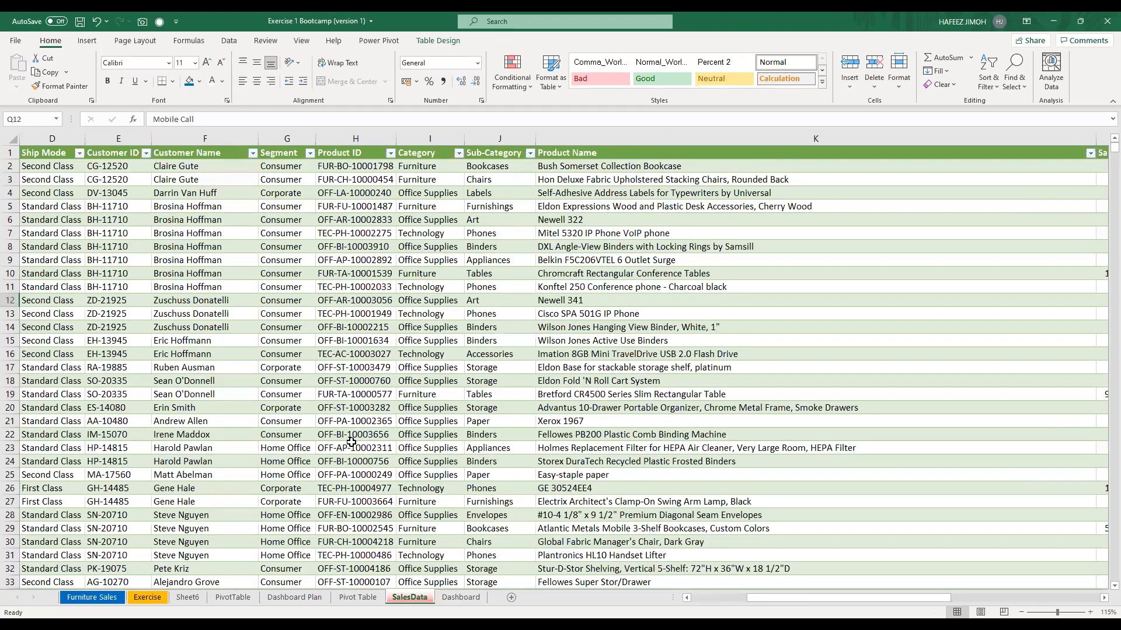
pyautogui.keyDown('ctrl'); pyautogui.scroll(-1, 351, 442); pyautogui.keyUp('ctrl')
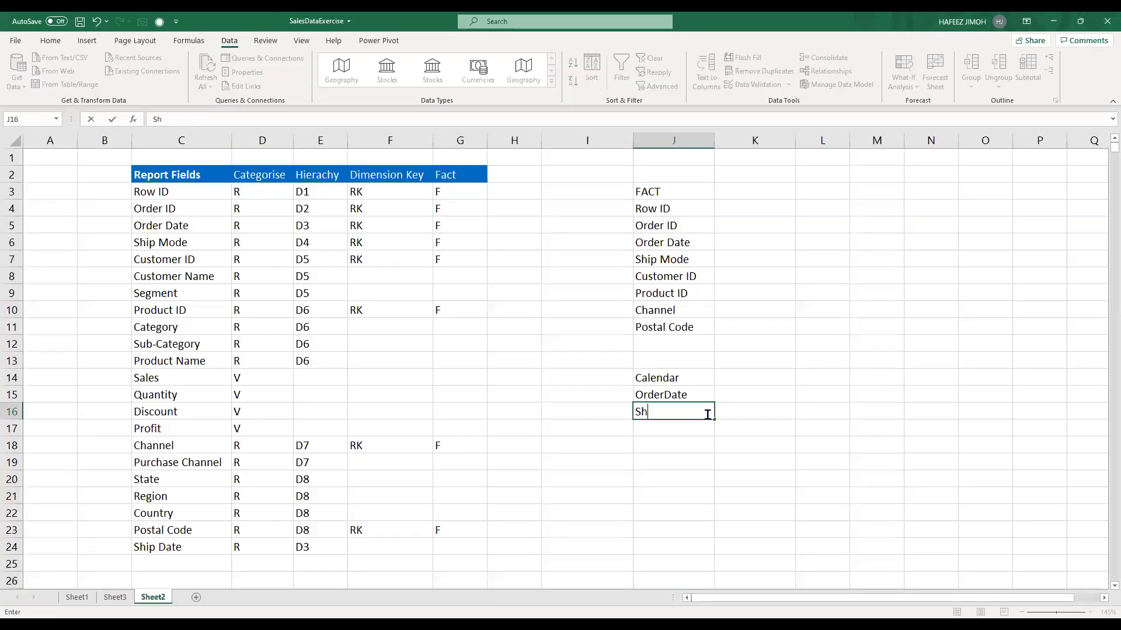
# - List ShipDate, Month, Year and Quarter under OrderDate in the Calendar table, cells J16 to J19
pyautogui.write('ipDate')
pyautogui.press('Return')
pyautogui.write('Month')
pyautogui.press('Return')
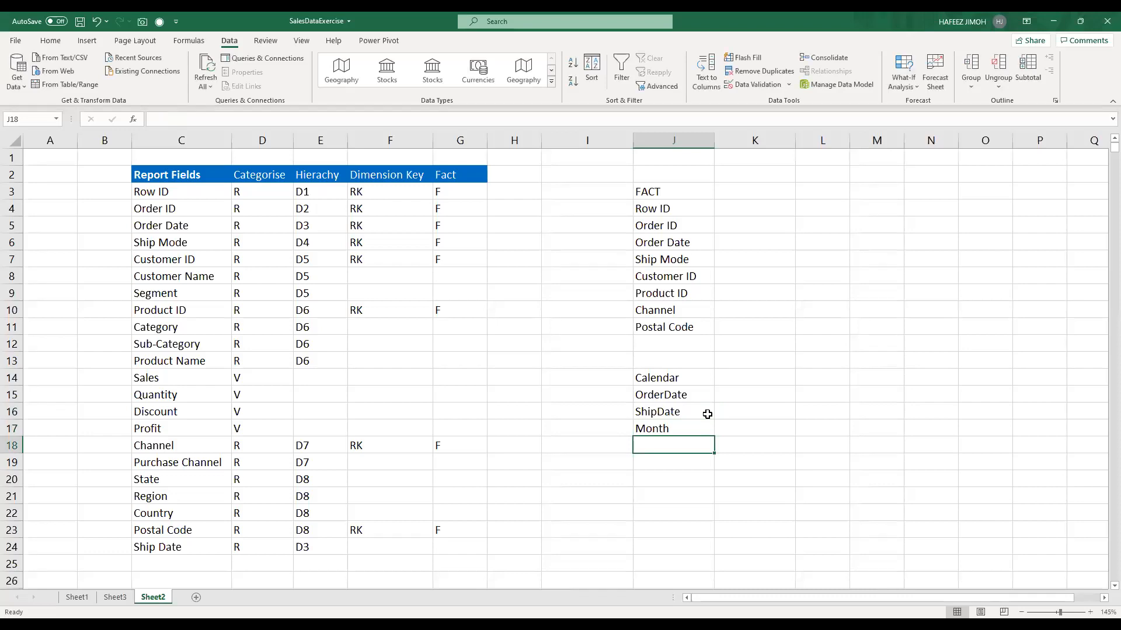
pyautogui.write('Year')
pyautogui.press('Return')
pyautogui.write('Quarter')
pyautogui.press('Return')
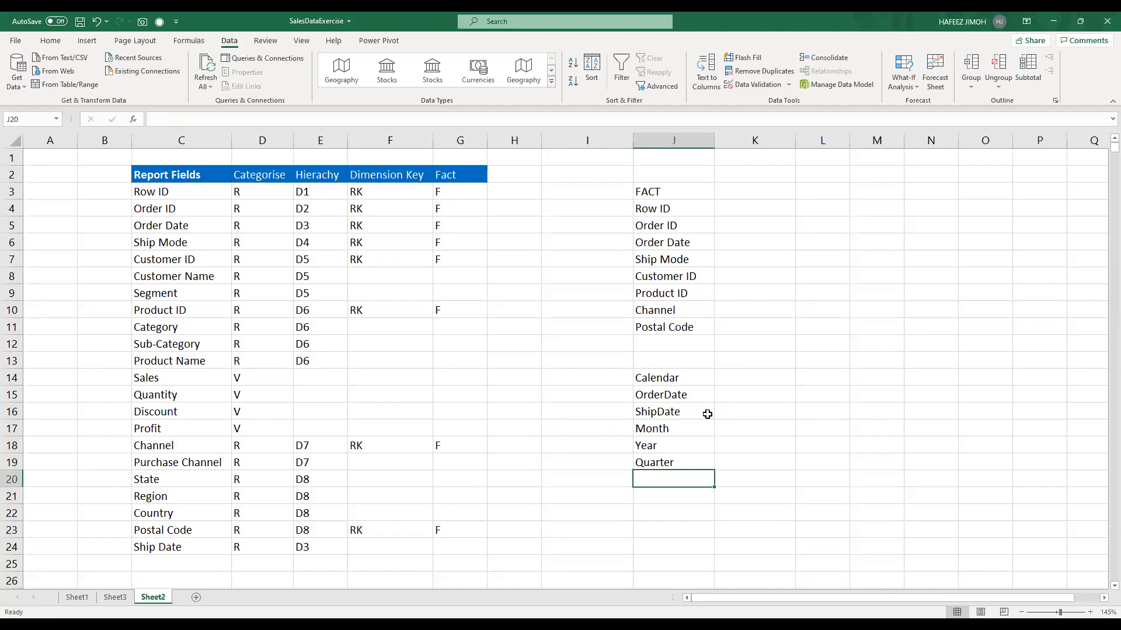
pyautogui.click(698, 377)
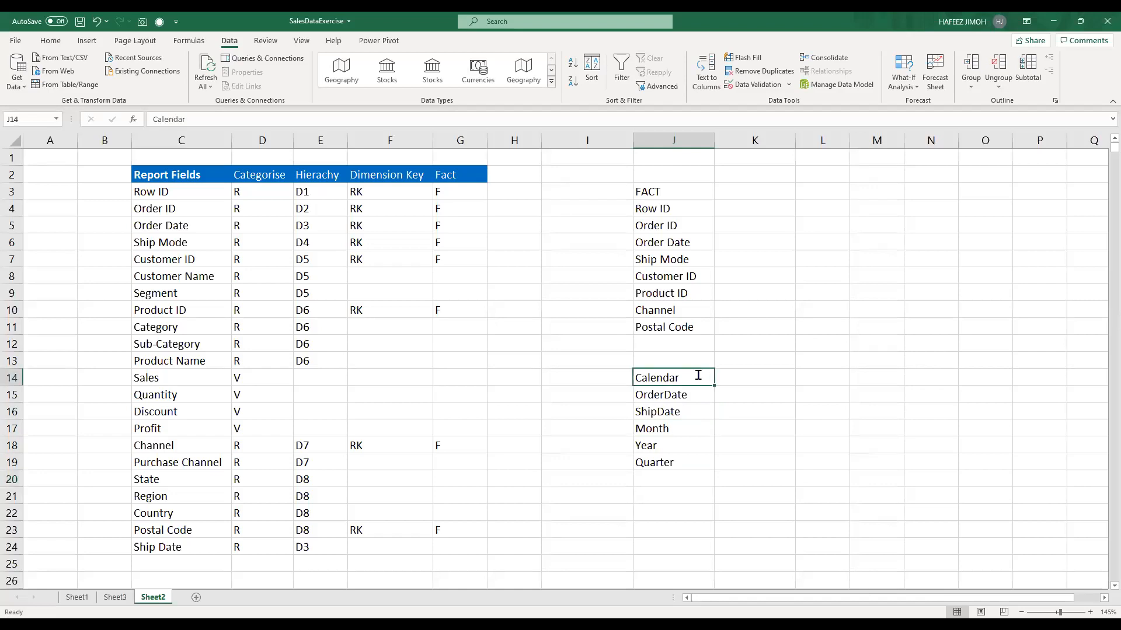
pyautogui.write('d')
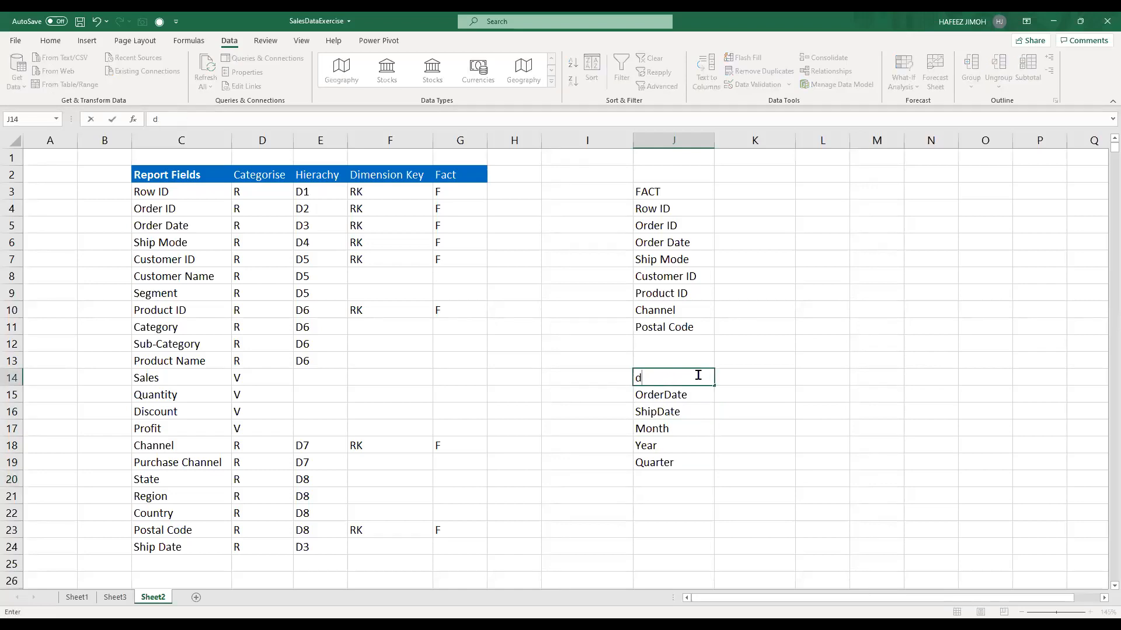
pyautogui.press('Escape')
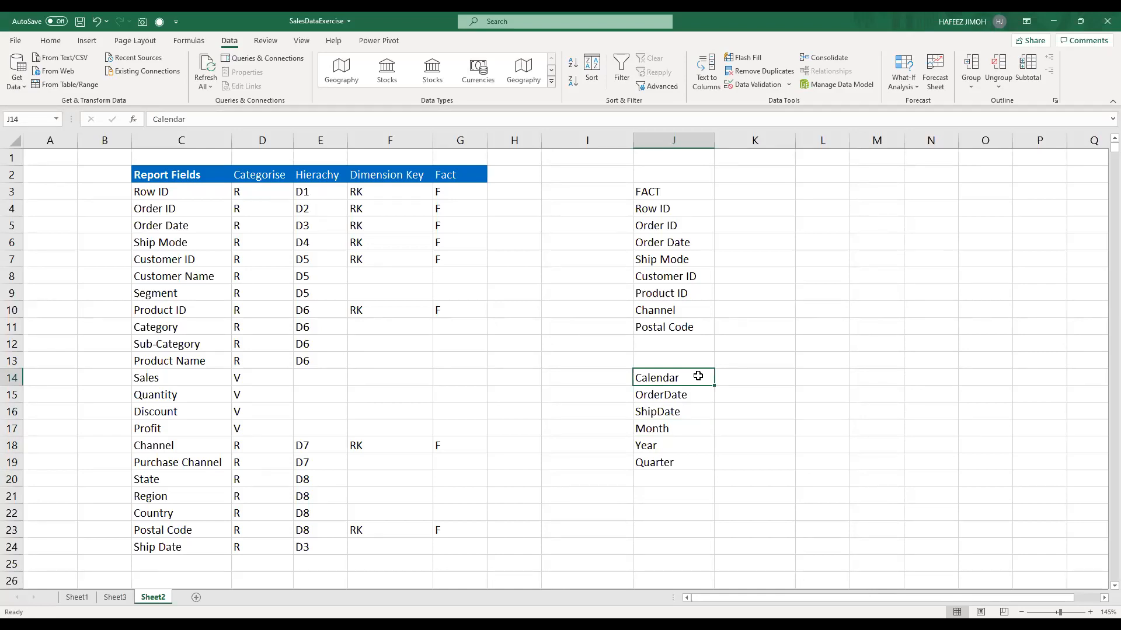
pyautogui.press('Down')
pyautogui.press('Down')
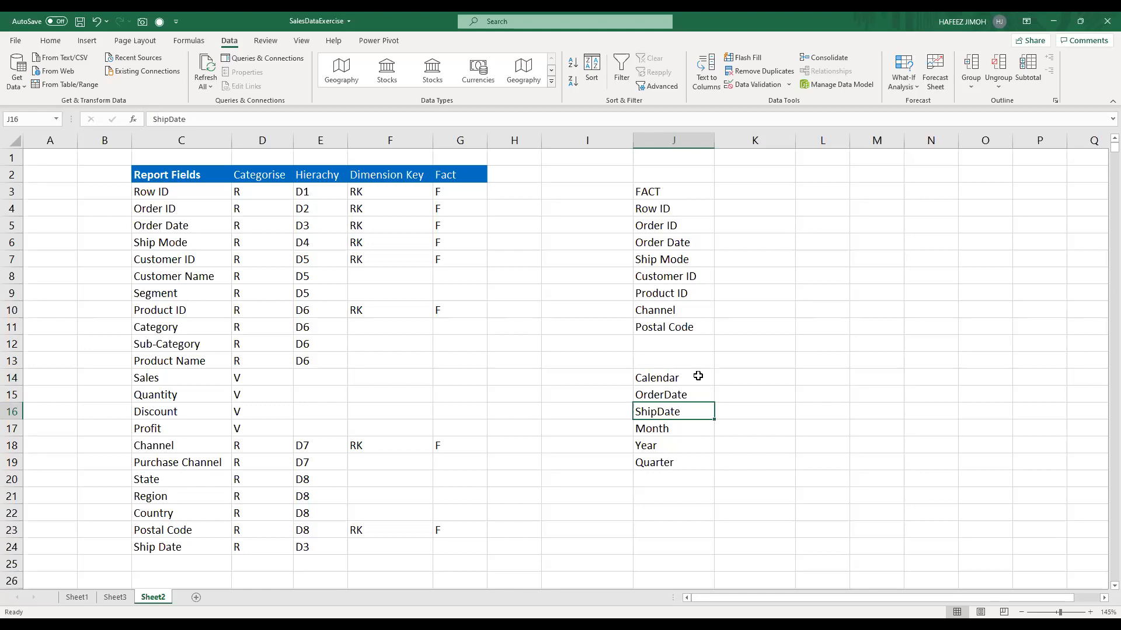
pyautogui.press('Down')
pyautogui.press('Up')
pyautogui.hotkey('shift', 'Down')
pyautogui.hotkey('shift', 'Down')
pyautogui.hotkey('shift', 'Down')
pyautogui.hotkey('ctrl', 'c')
pyautogui.press('Right')
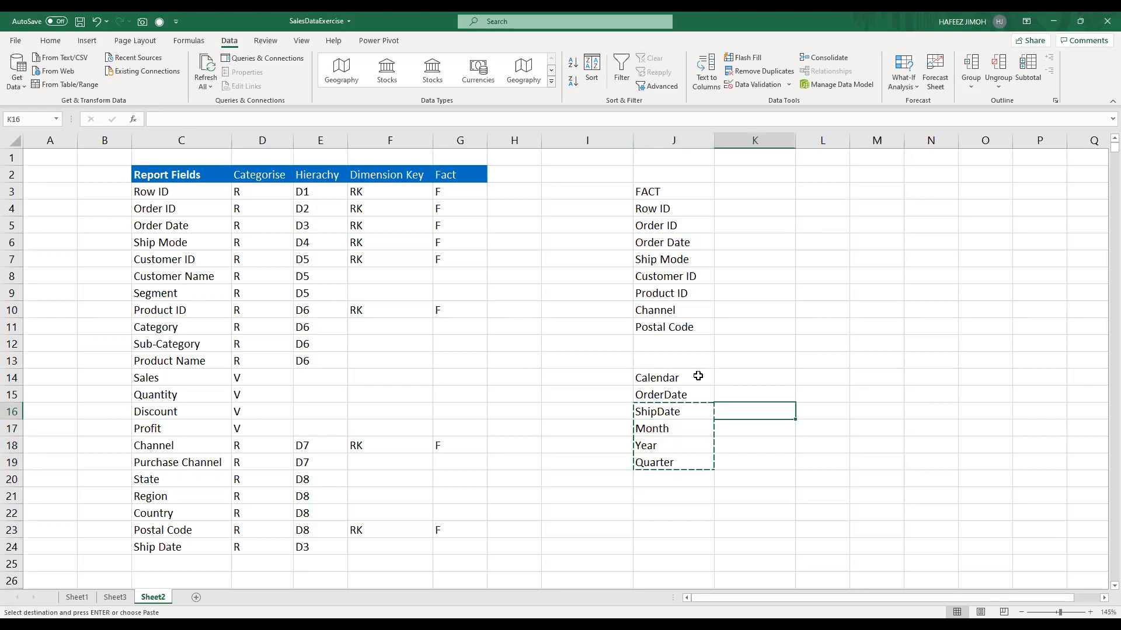
pyautogui.press('Right')
pyautogui.press('Up')
pyautogui.press('Up')
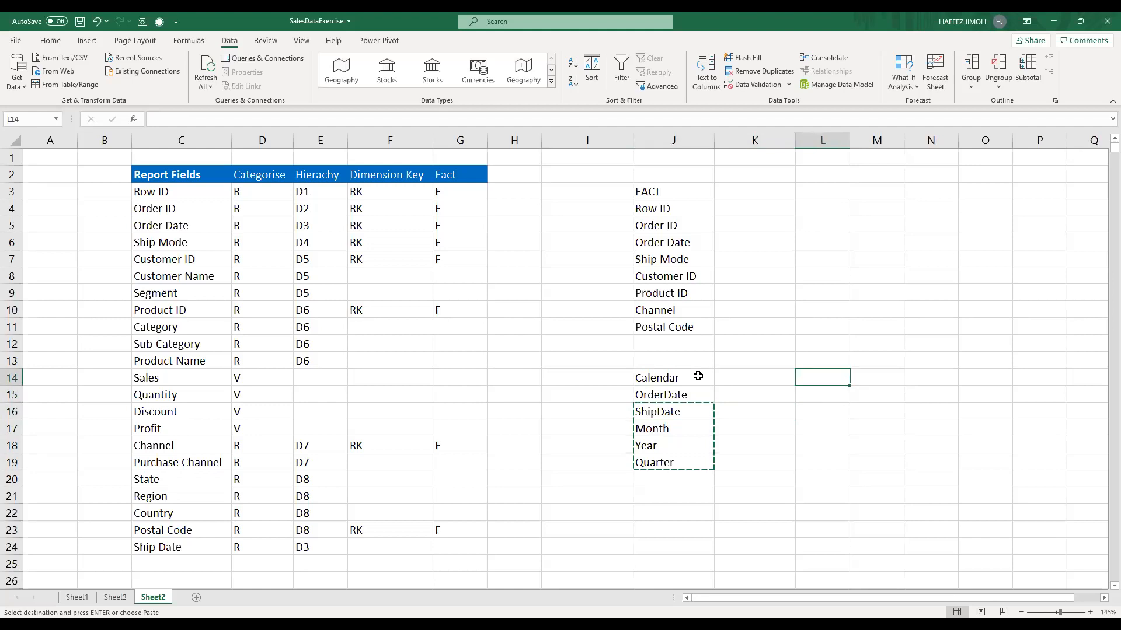
pyautogui.press('Escape')
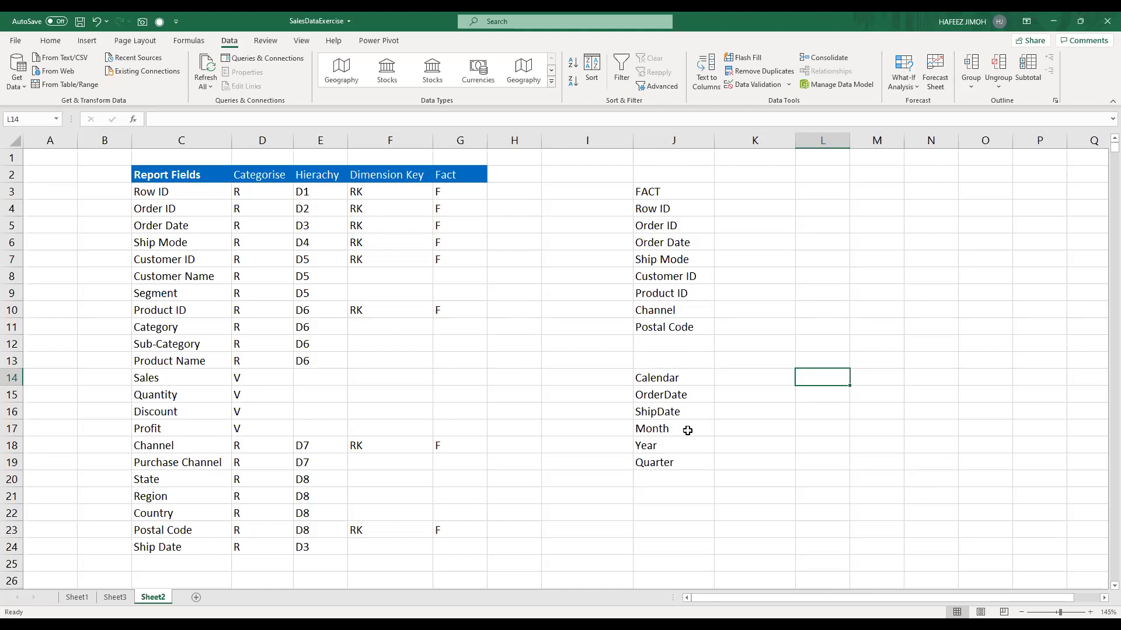
# - Replace the Calendar heading in J14 with d8- and clear the fields listed beneath it in J15 to J19
pyautogui.moveTo(688, 430); pyautogui.dragTo(692, 457)
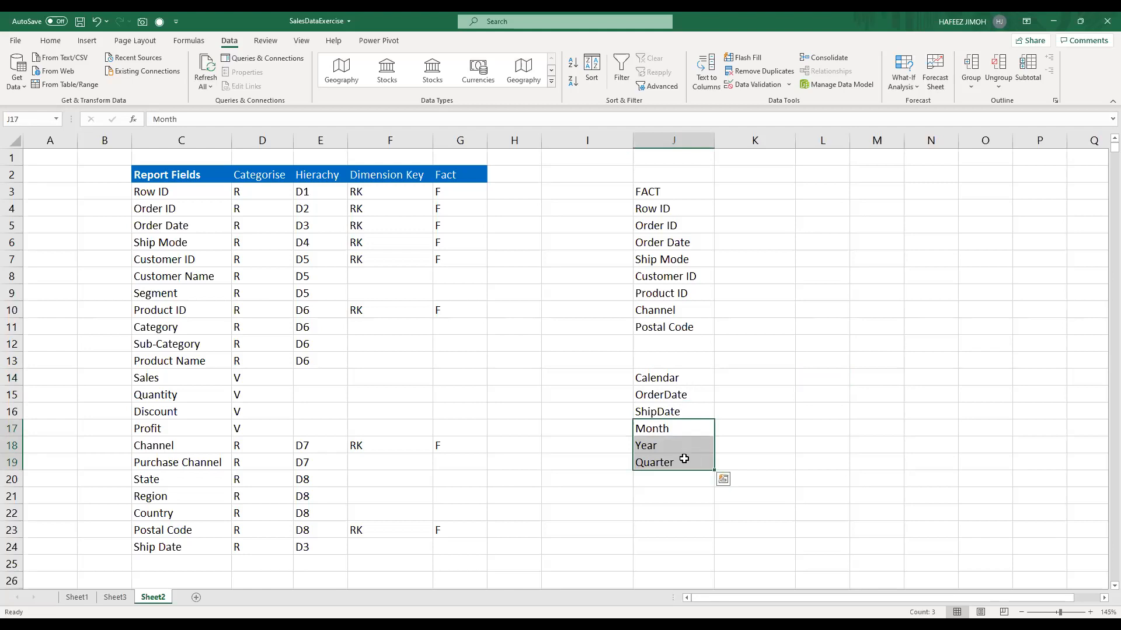
pyautogui.click(691, 379)
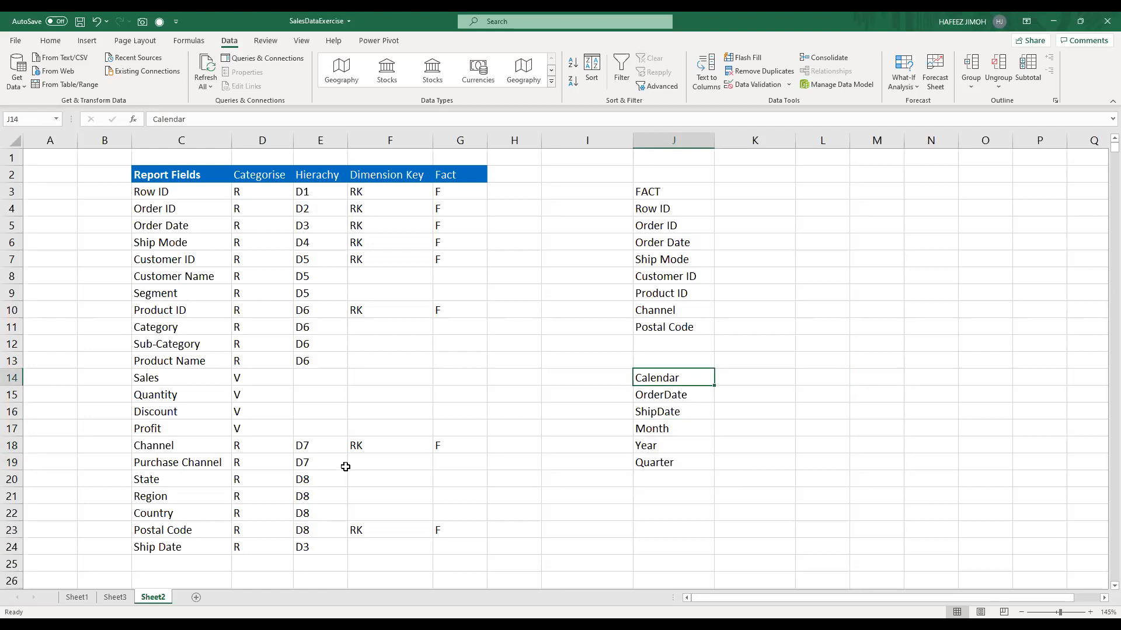
pyautogui.write('d8')
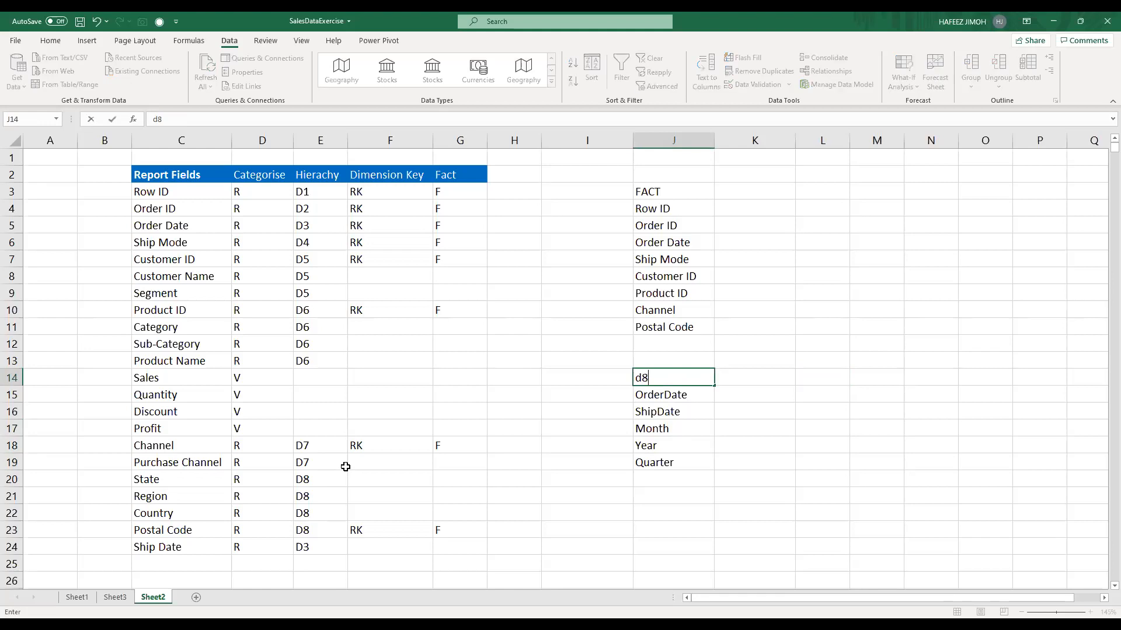
pyautogui.write('-')
pyautogui.press('Return')
pyautogui.hotkey('shift', 'Down')
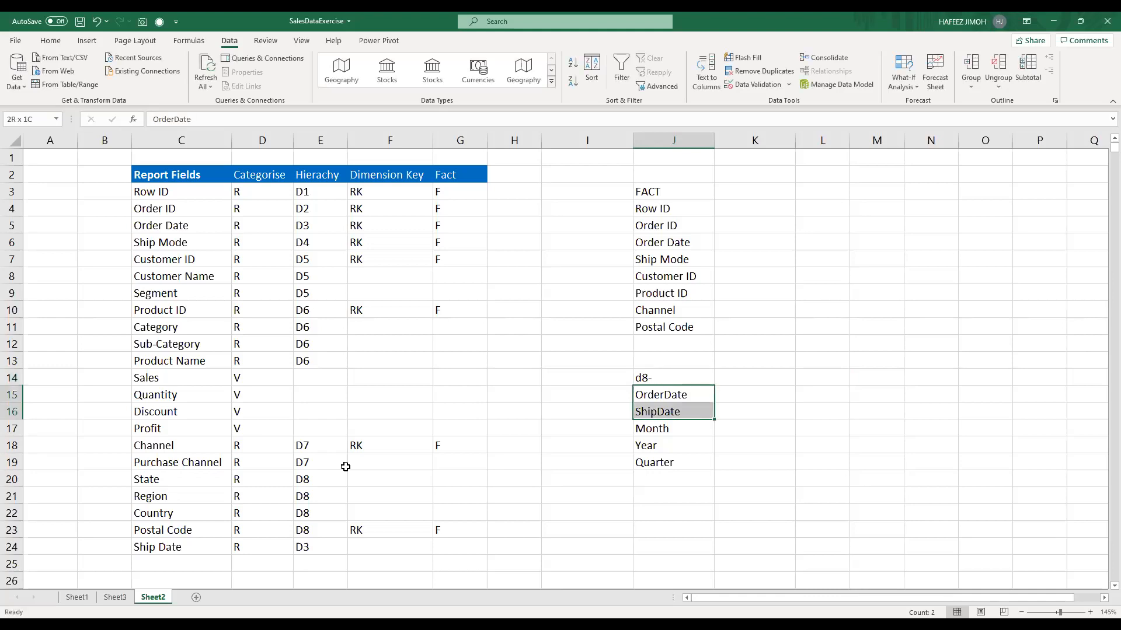
pyautogui.hotkey('shift', 'Down')
pyautogui.hotkey('shift', 'Down')
pyautogui.hotkey('shift', 'Down')
pyautogui.press('Delete')
pyautogui.press('Up')
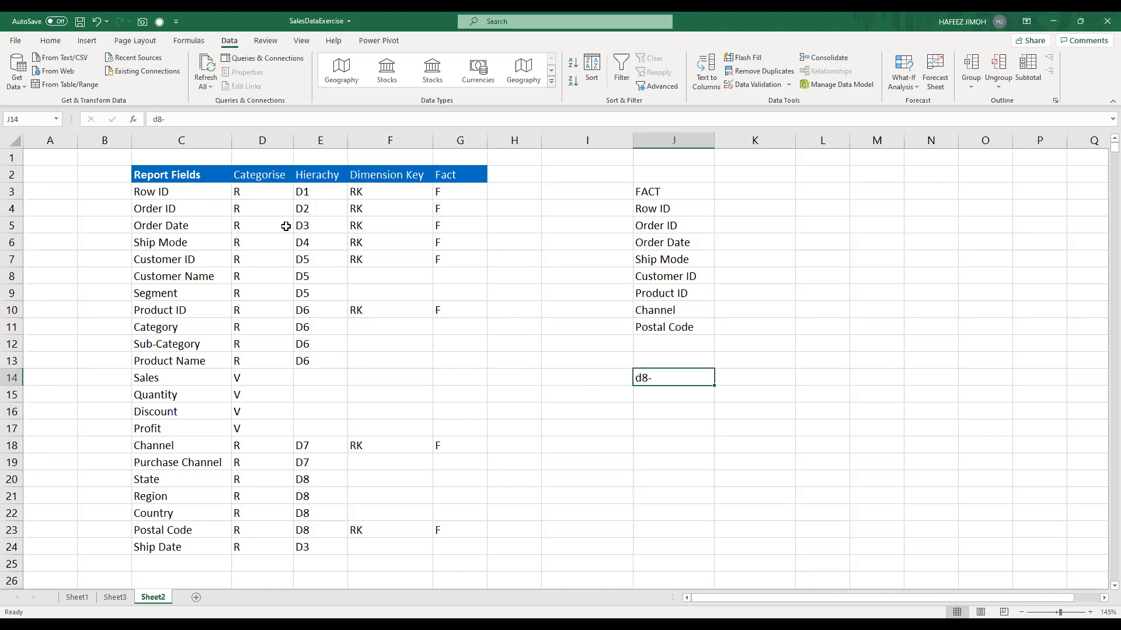
# - Enter d3 as the heading in J14, with Order date in J15 and Ship Date in J16 as its D3 fields
pyautogui.moveTo(151, 225); pyautogui.dragTo(311, 226)
pyautogui.moveTo(178, 547); pyautogui.dragTo(291, 549)
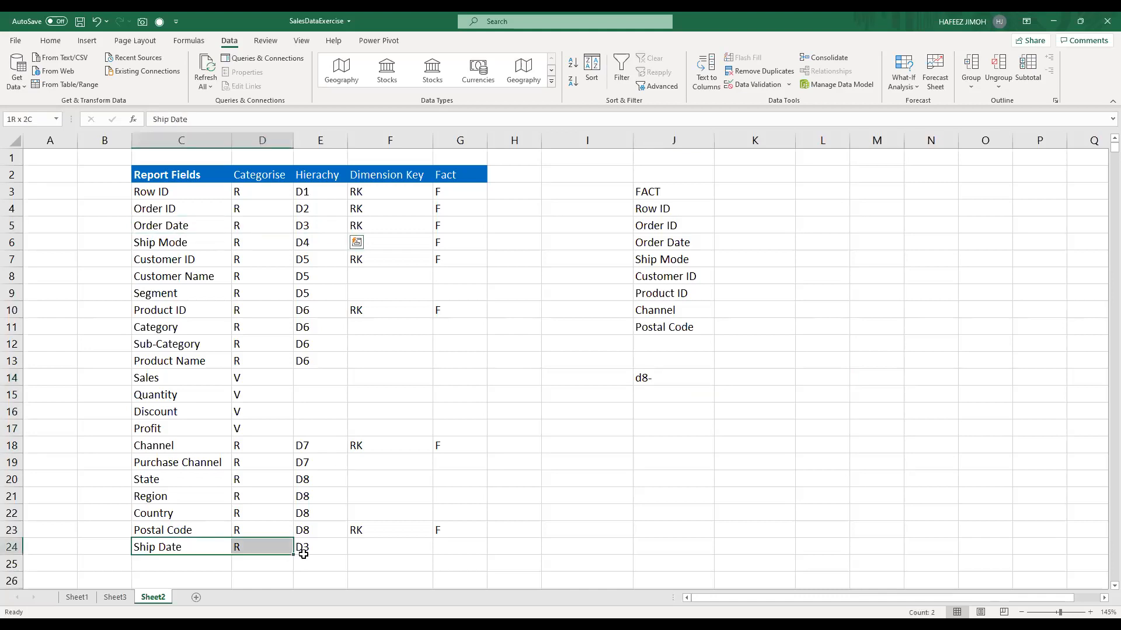
pyautogui.click(688, 373)
pyautogui.write('d')
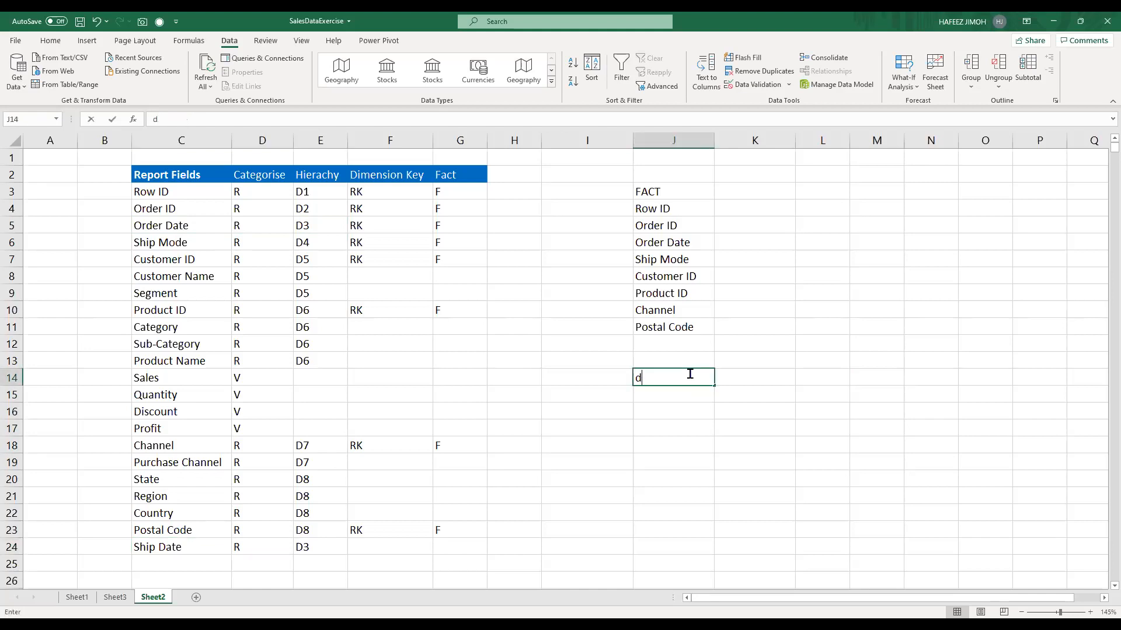
pyautogui.write('3')
pyautogui.press('Return')
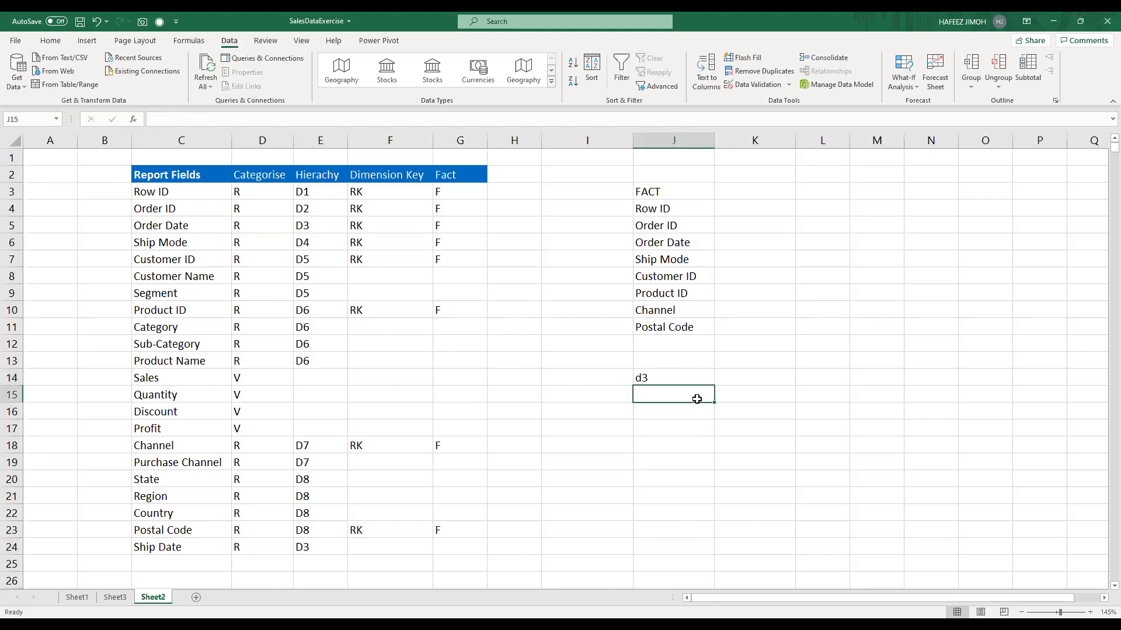
pyautogui.write('Order d')
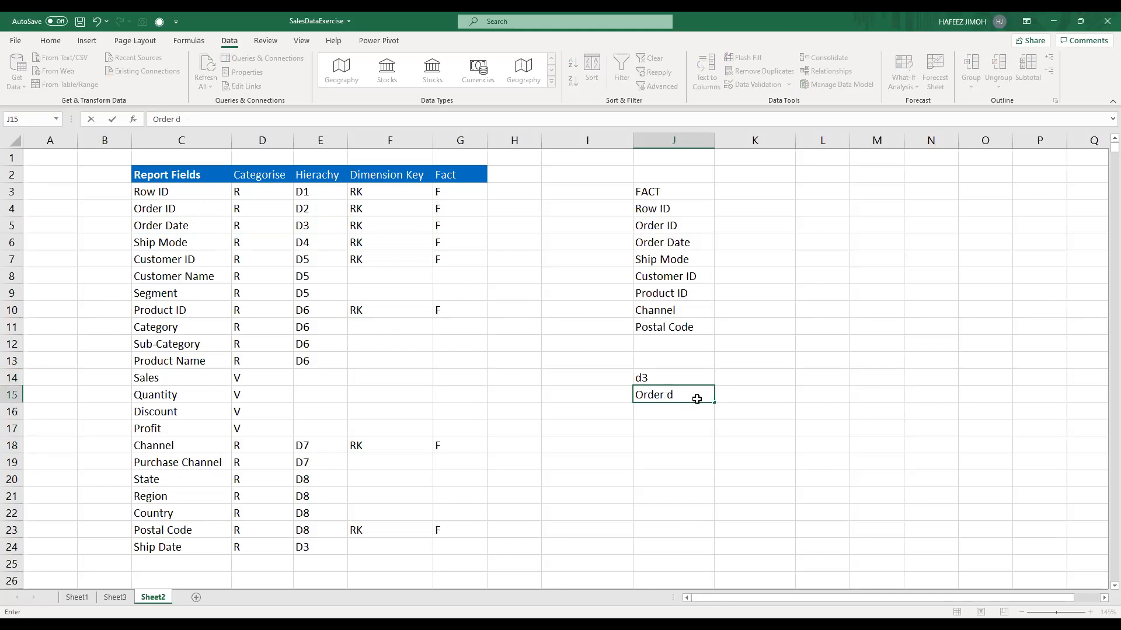
pyautogui.write('ate')
pyautogui.press('Return')
pyautogui.write('Sh')
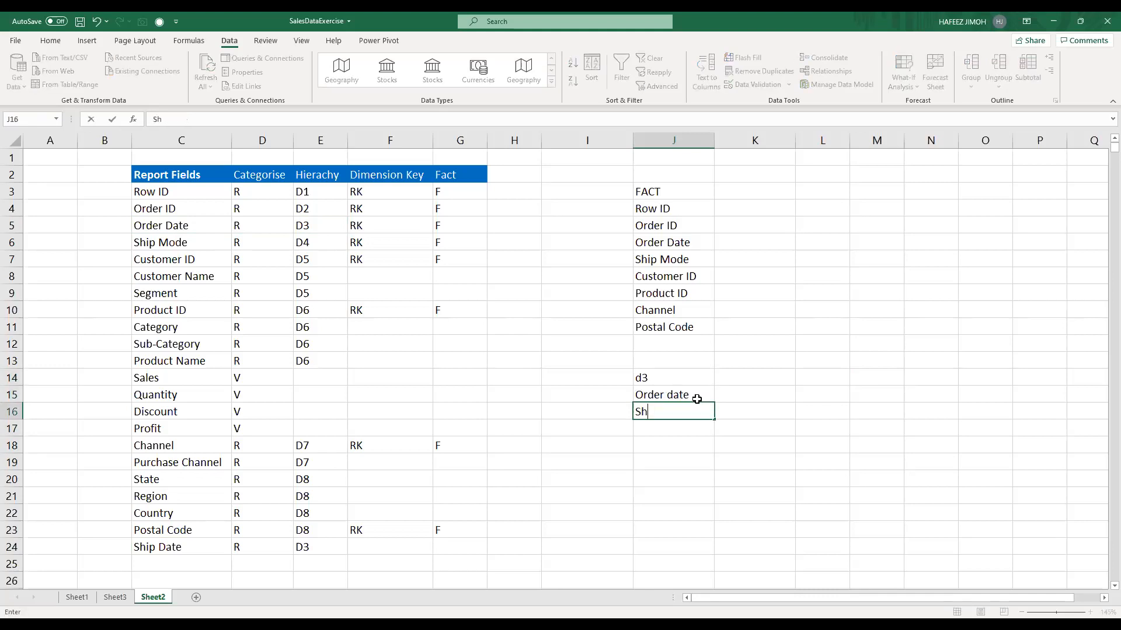
pyautogui.write('ip Date')
pyautogui.press('Return')
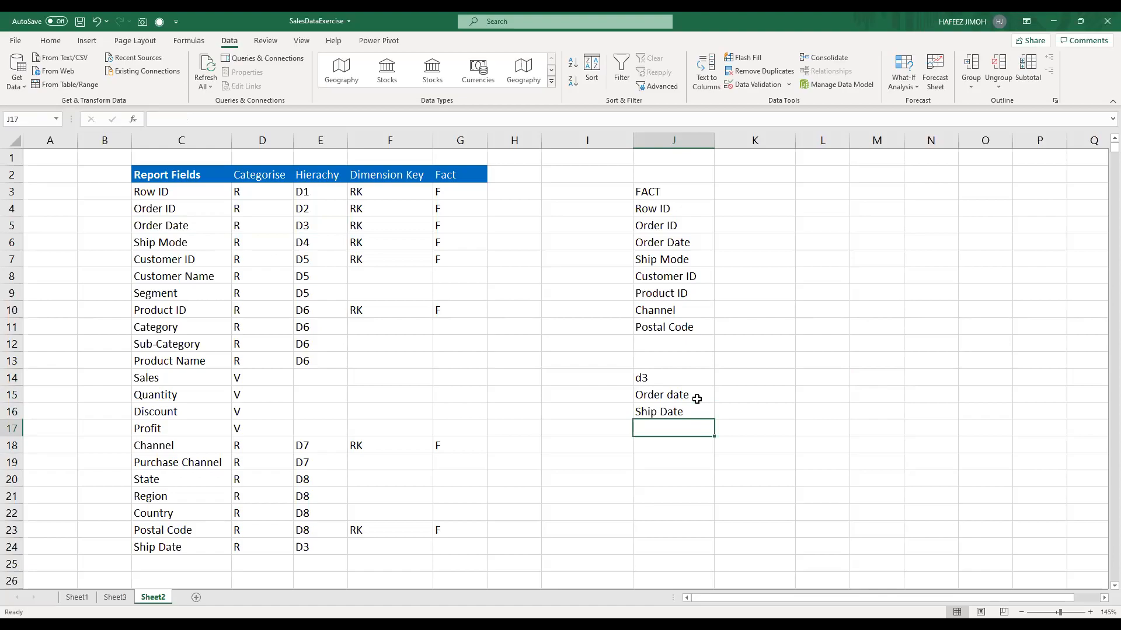
# - Check the Power BI Data Model Build Steps slide and return to the SalesDataExercise workbook
pyautogui.hotkey('alt', 'Tab')
pyautogui.hotkey('alt', 'Tab')
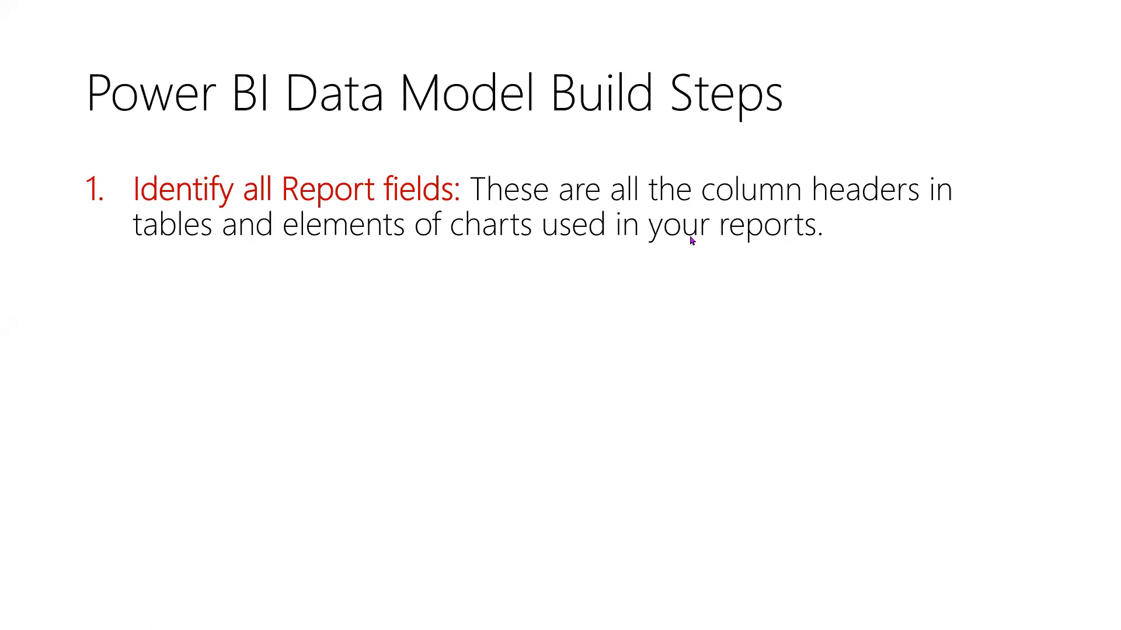
pyautogui.hotkey('alt', 'Tab')
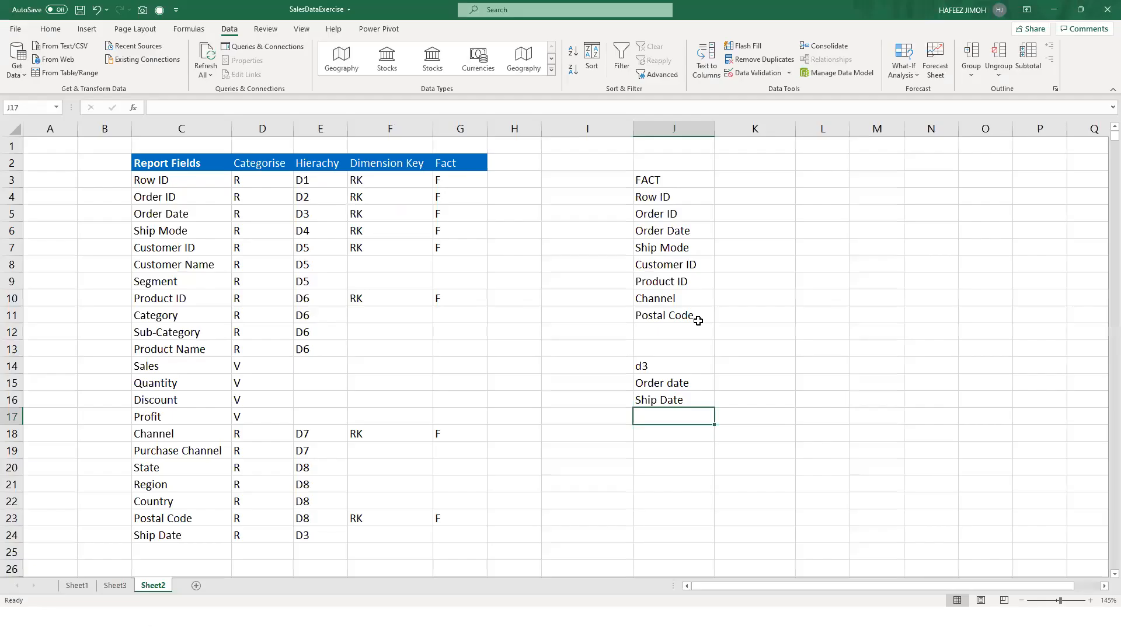
# - Add the date fields Month, Quarter and Year below Ship Date in J17 to J19
pyautogui.write('Month')
pyautogui.press('Return')
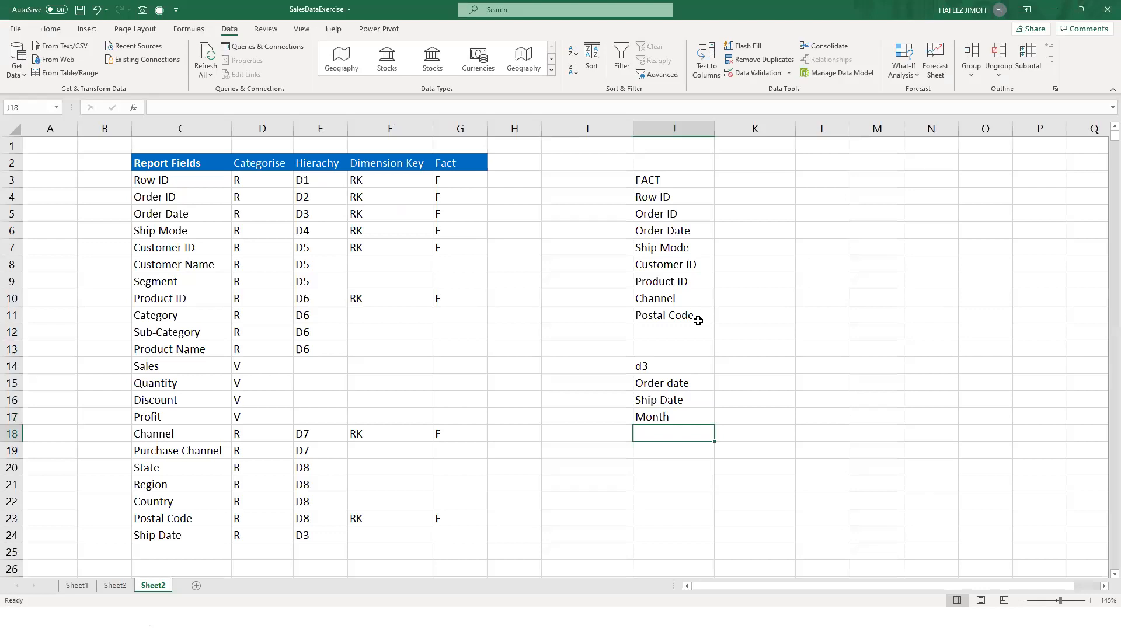
pyautogui.write('Quarter')
pyautogui.press('Return')
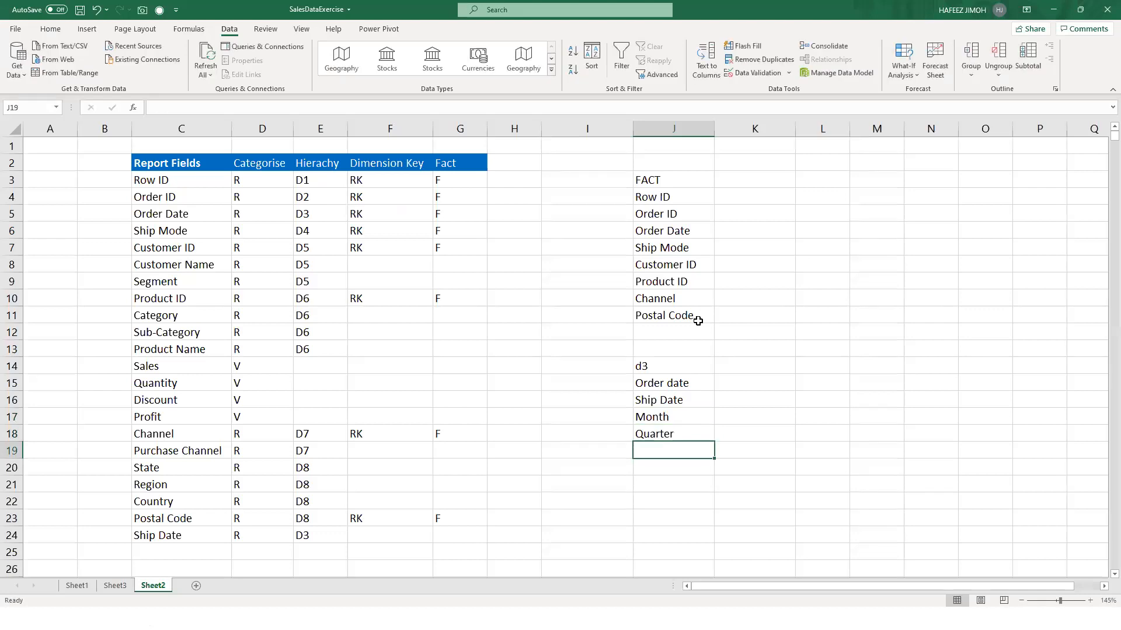
pyautogui.write('y')
pyautogui.press('BackSpace')
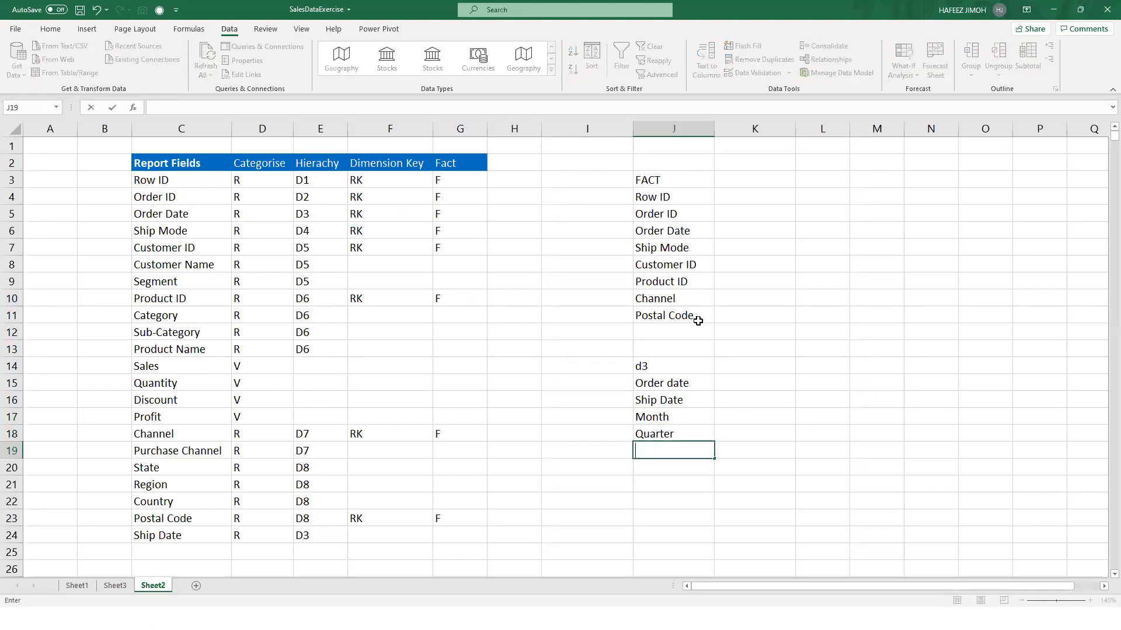
pyautogui.write('Year')
pyautogui.press('Return')
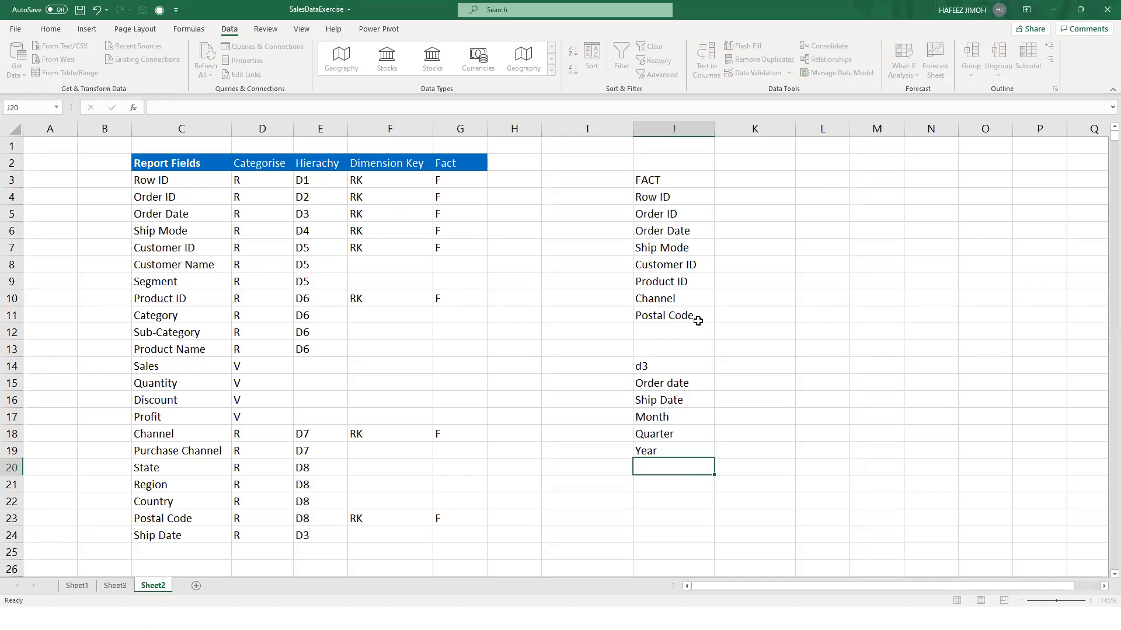
# - Add the fields Week and Day of Week below Year in J20 and J21
pyautogui.write('Week')
pyautogui.press('Return')
pyautogui.write('Day of')
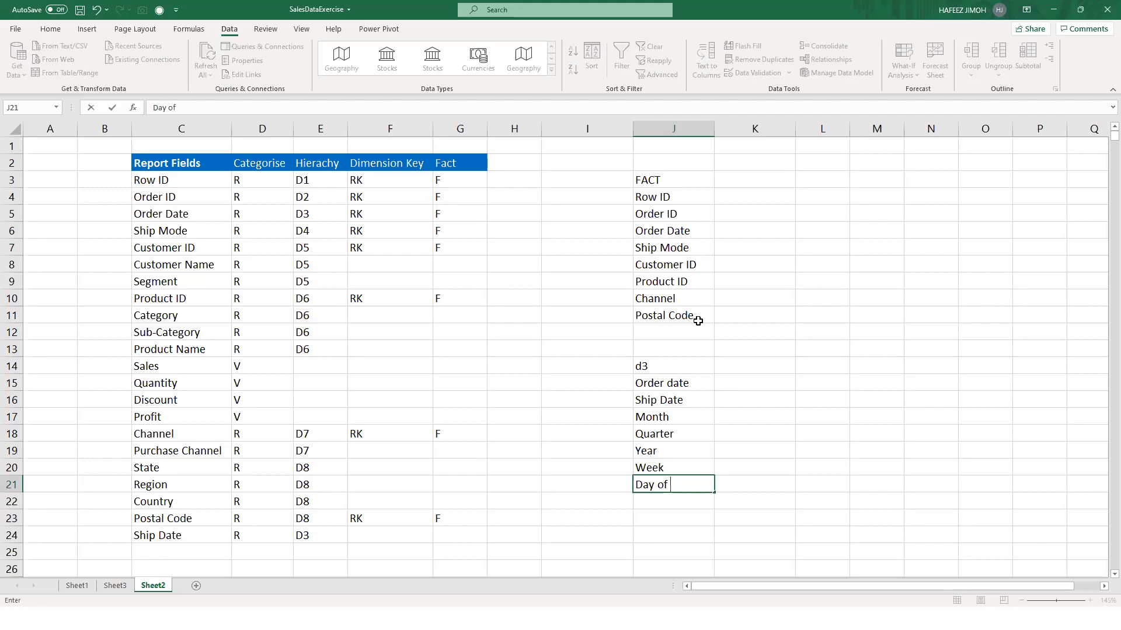
pyautogui.write('Week')
pyautogui.press('Return')
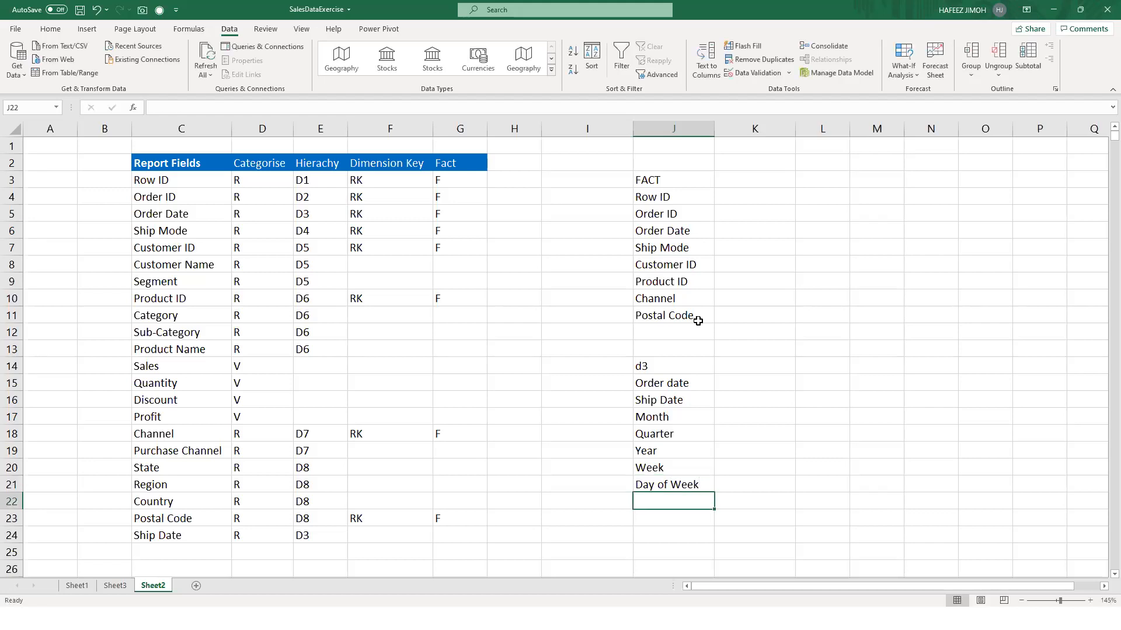
# - Change the date table's heading in J14 to Calendar and enter a new table heading Geography in L14
pyautogui.click(686, 364)
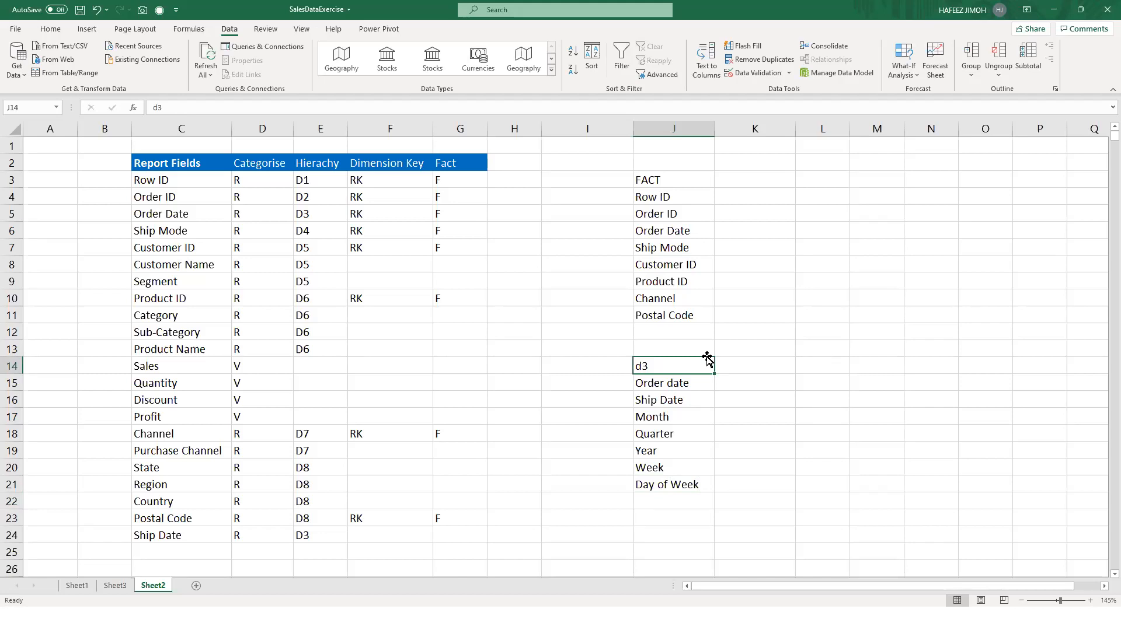
pyautogui.write('Calendar')
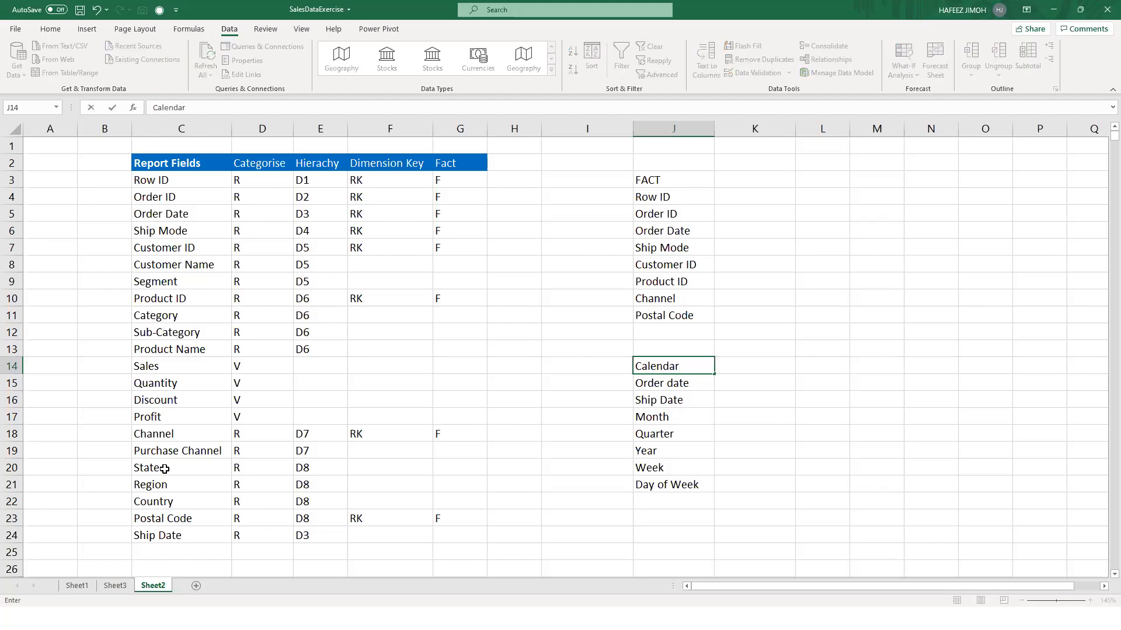
pyautogui.click(844, 361)
pyautogui.doubleClick(844, 361)
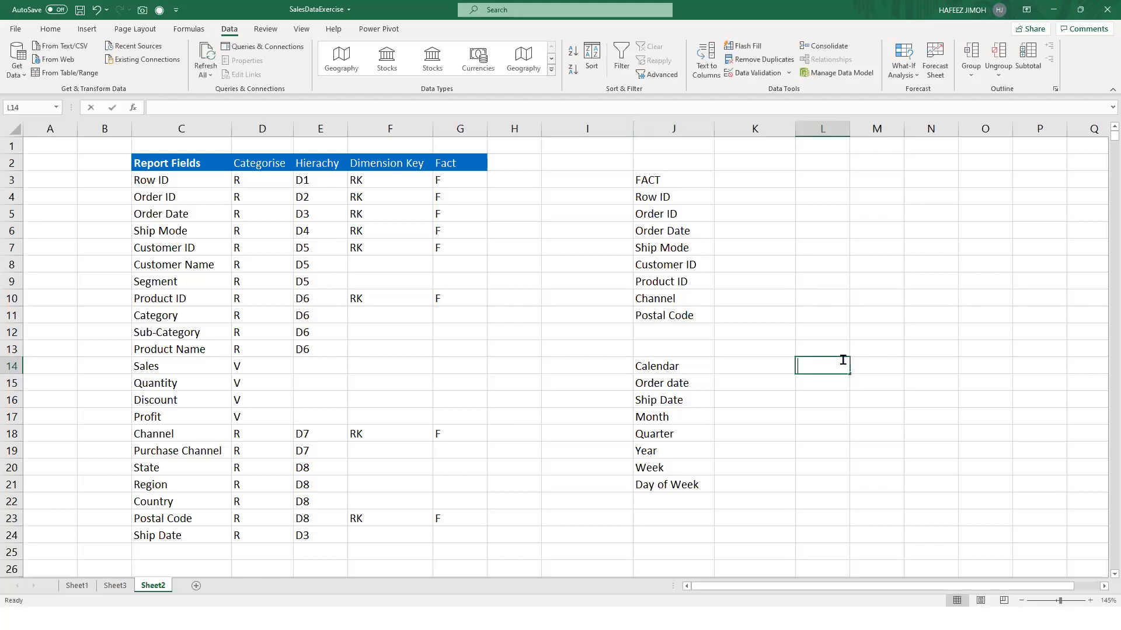
pyautogui.write('Geography')
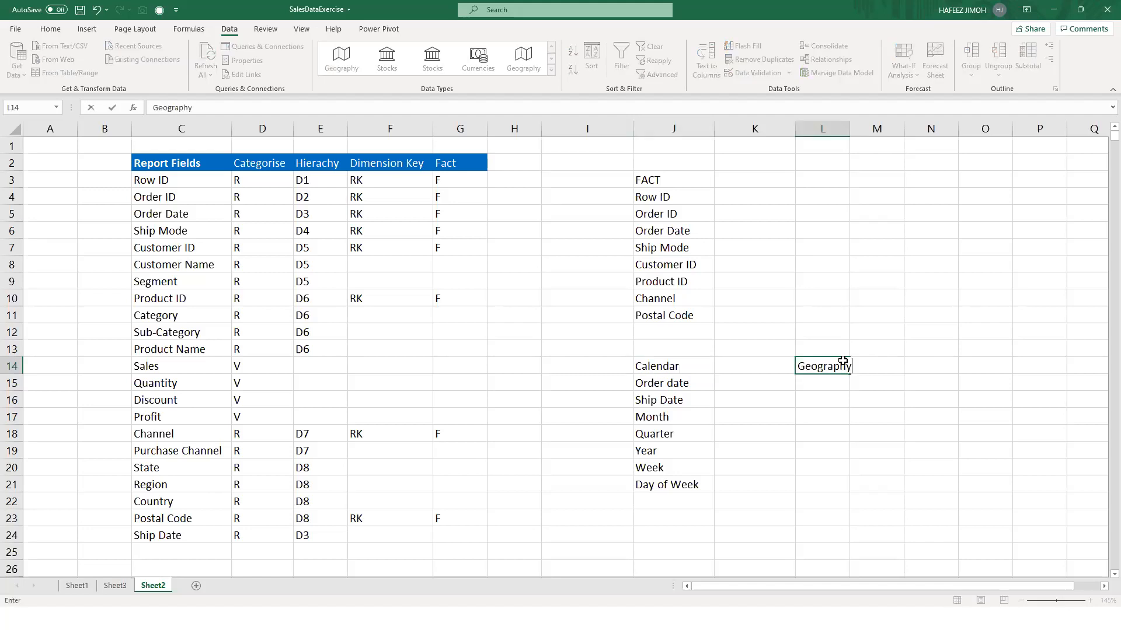
pyautogui.press('Return')
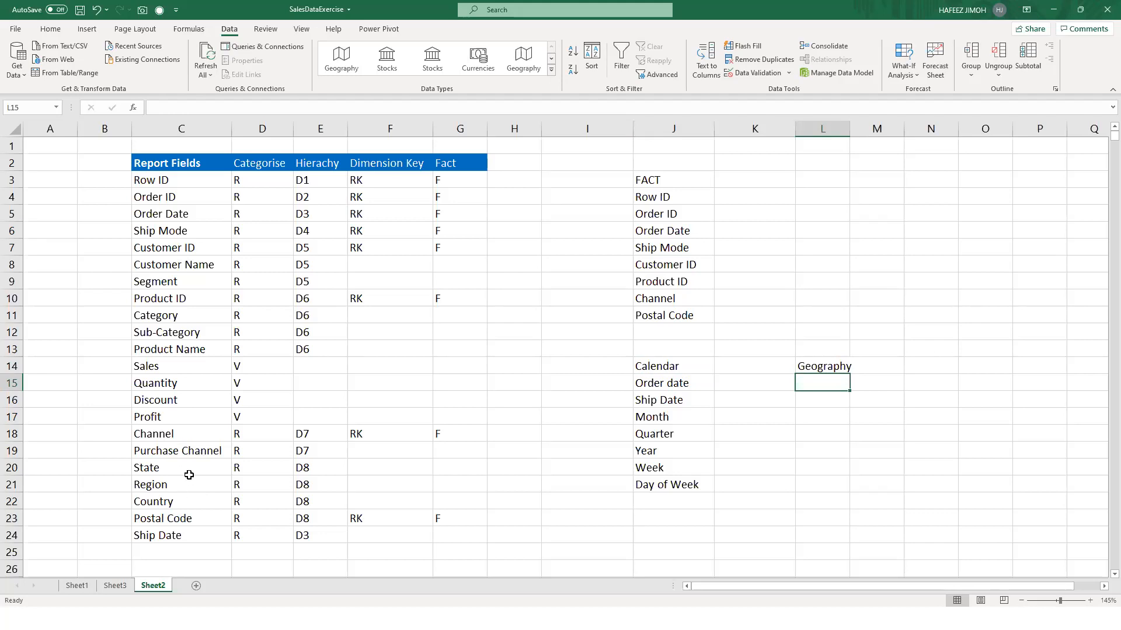
# - Copy the fields State, Region, Country and Postal Code from C20:C23 to L15 below Geography and autofit column L
pyautogui.moveTo(187, 475); pyautogui.dragTo(186, 488)
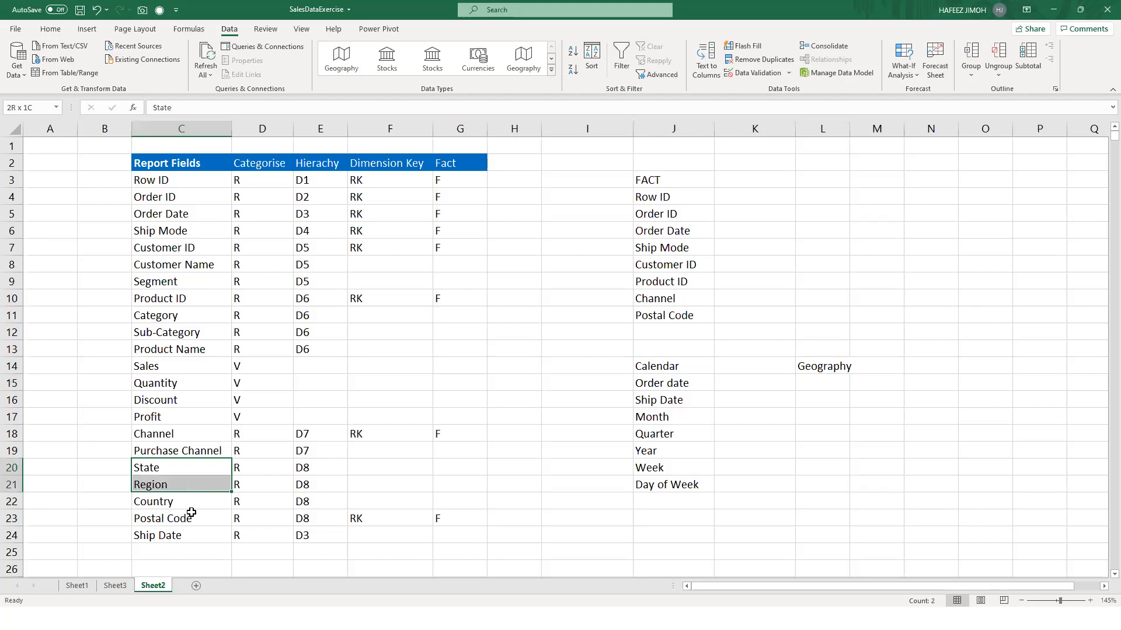
pyautogui.hotkey('shift', 'Down')
pyautogui.hotkey('shift', 'Down')
pyautogui.hotkey('ctrl', 'c')
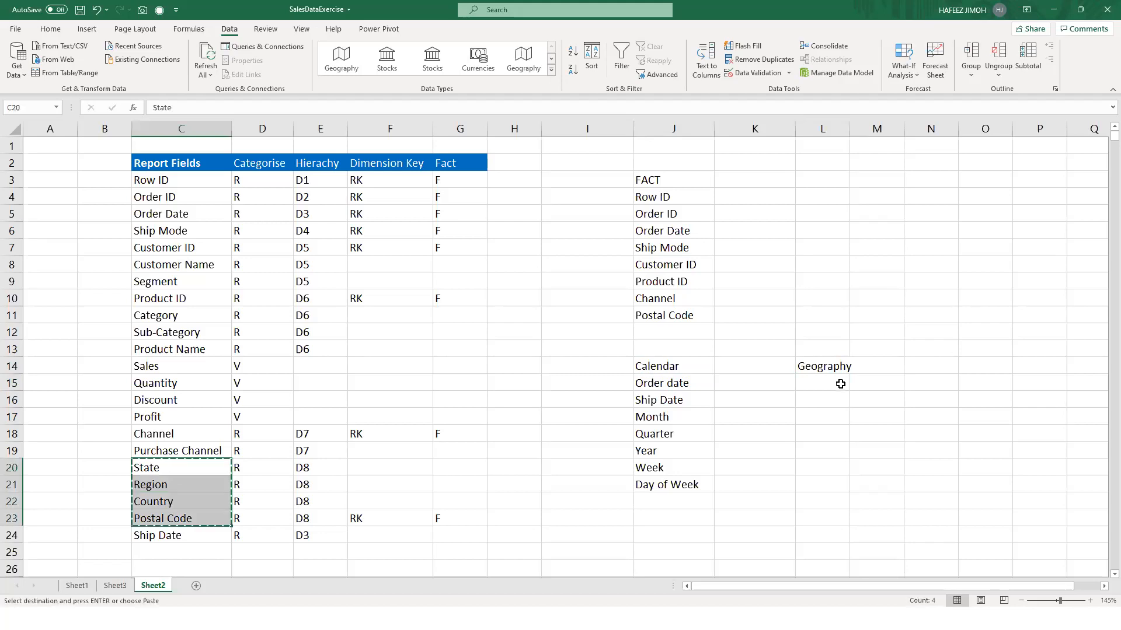
pyautogui.click(841, 384)
pyautogui.hotkey('ctrl', 'v')
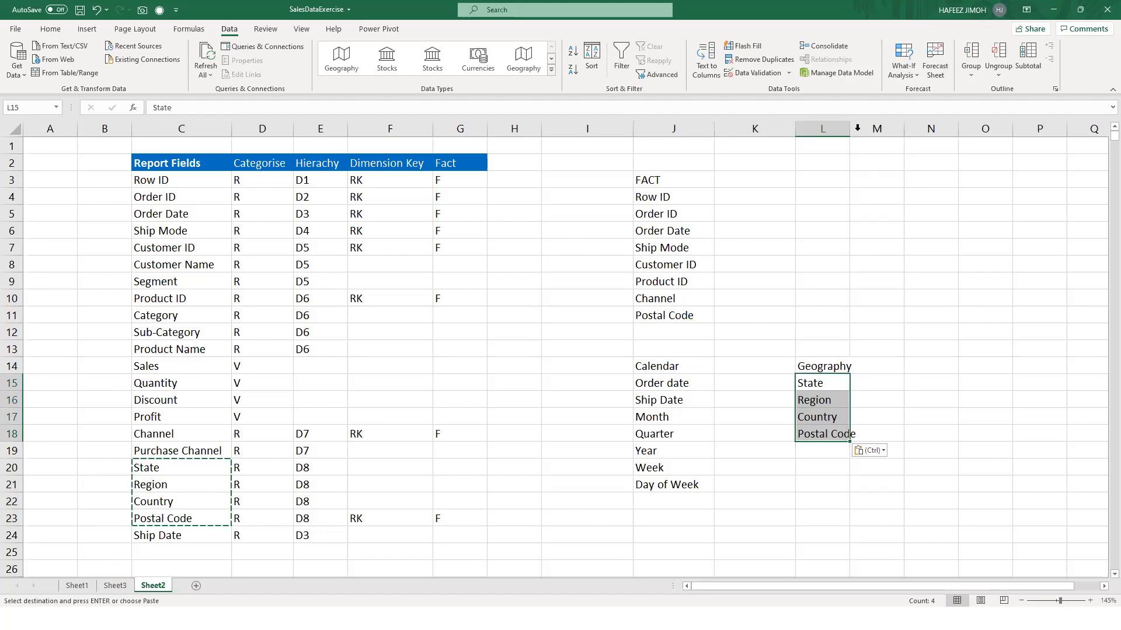
pyautogui.doubleClick(849, 129)
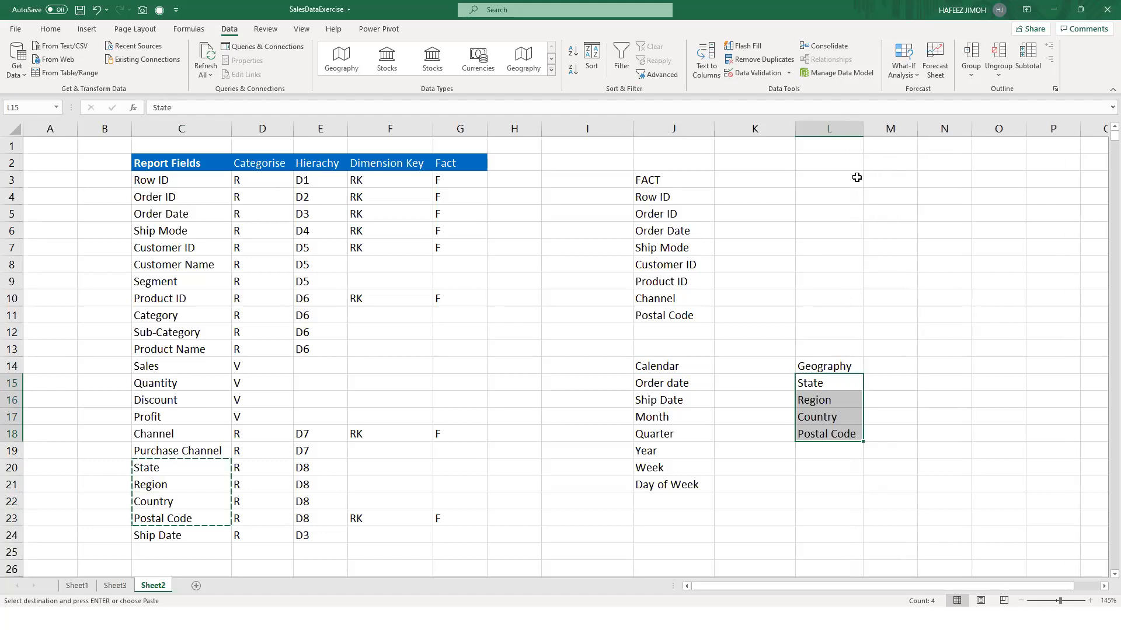
# - Enter the table heading dCustomer in L3
pyautogui.click(856, 178)
pyautogui.write('C')
pyautogui.press('BackSpace')
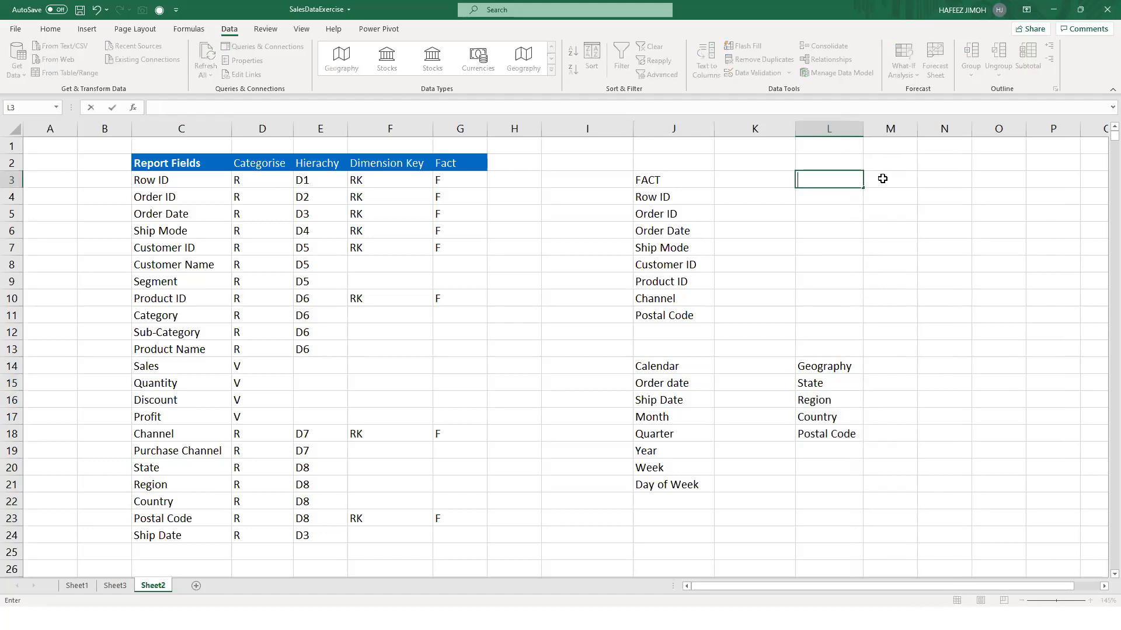
pyautogui.write('dCustomer')
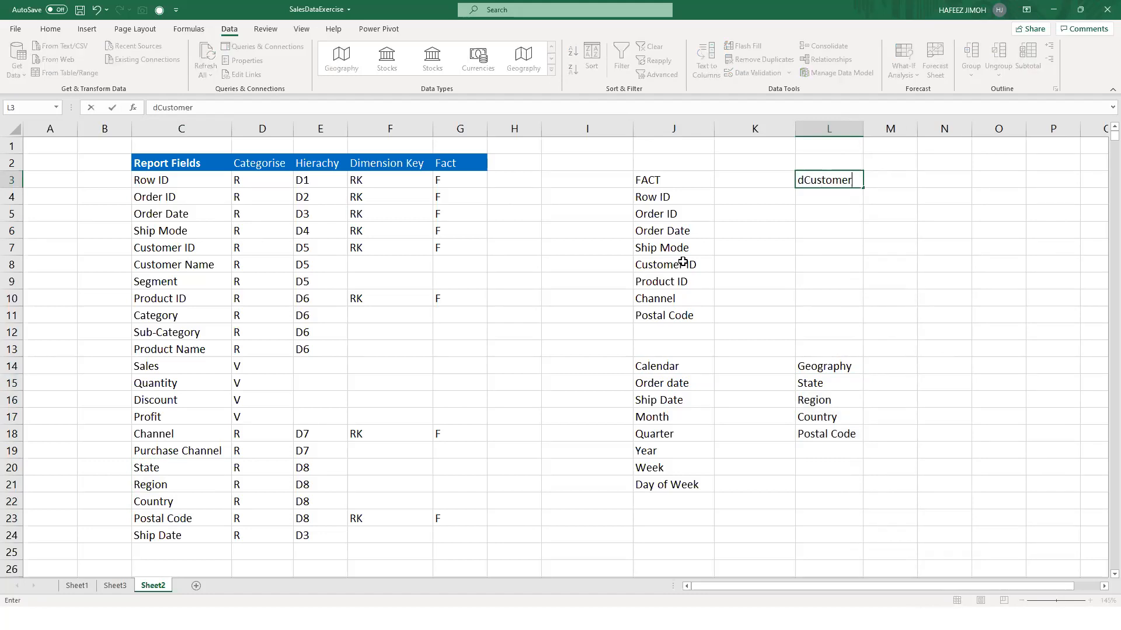
pyautogui.press('Return')
# - Rename the Geography heading in L14 as dGeography
pyautogui.hotkey('ctrl', 'Down')
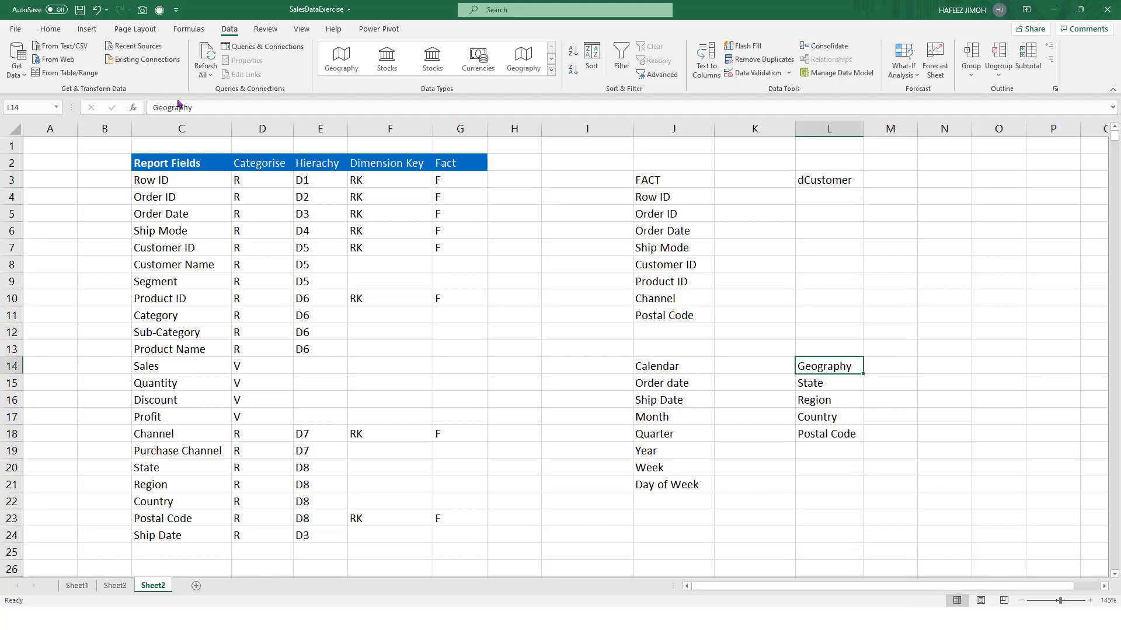
pyautogui.click(178, 107)
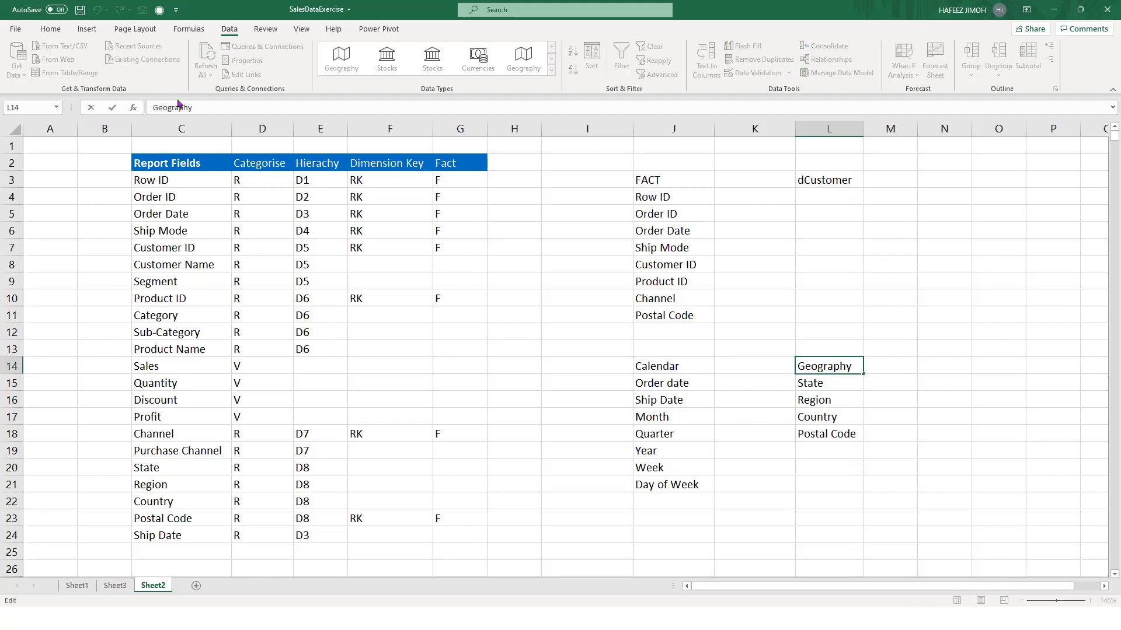
pyautogui.press('Home')
pyautogui.write('d')
pyautogui.press('Return')
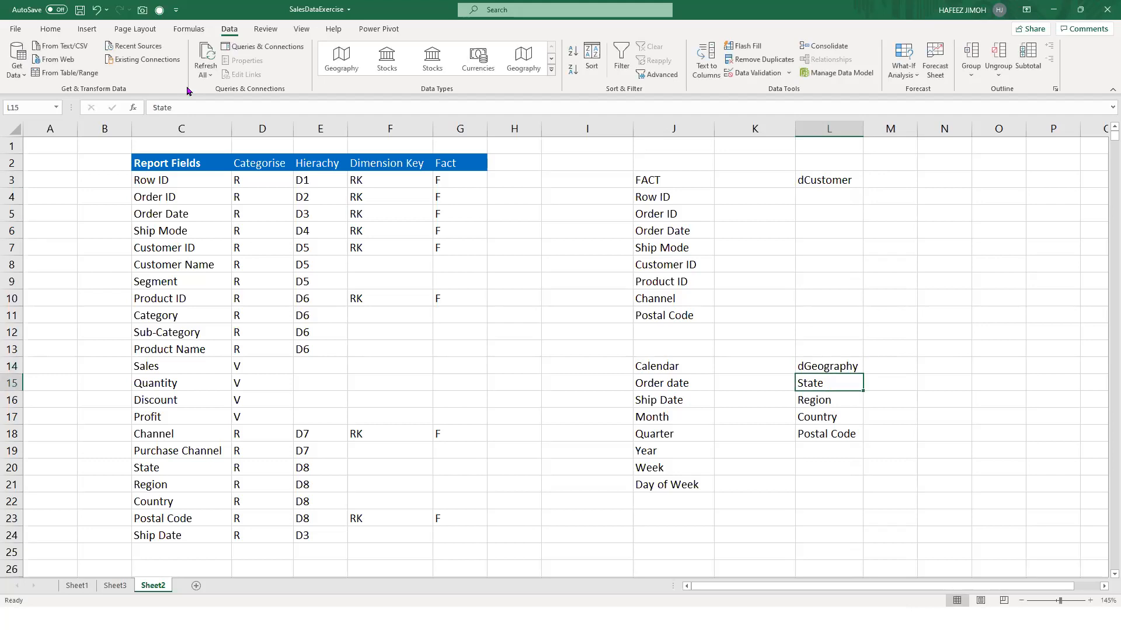
# - Rename the Calendar heading in J14 as dCalendar
pyautogui.click(657, 365)
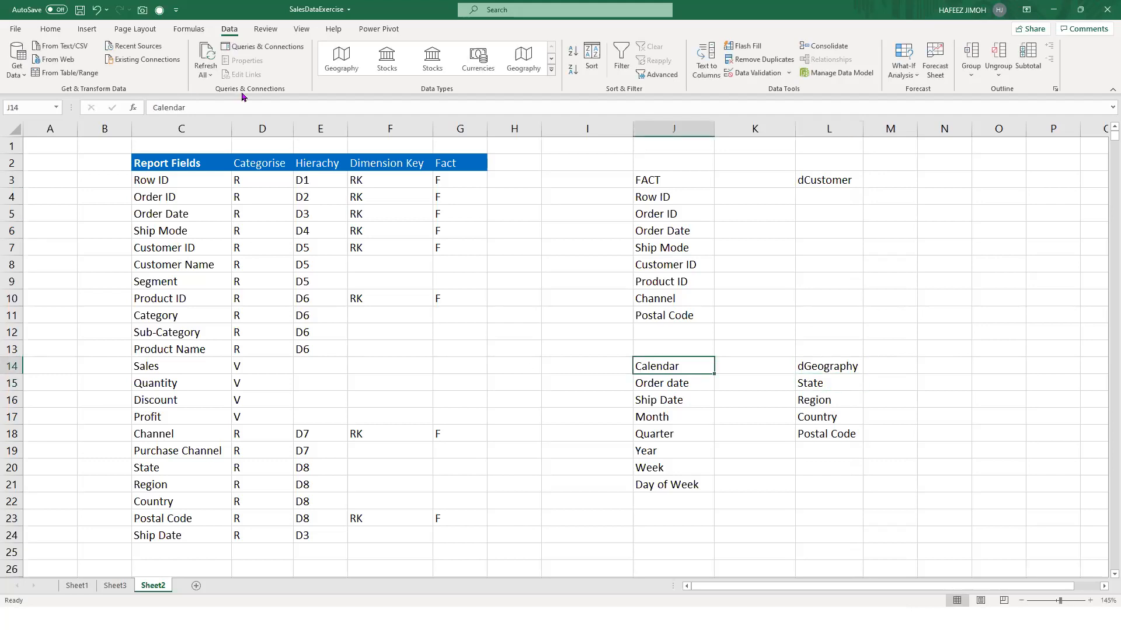
pyautogui.press('F2')
pyautogui.press('Home')
pyautogui.write('d')
pyautogui.click(944, 281)
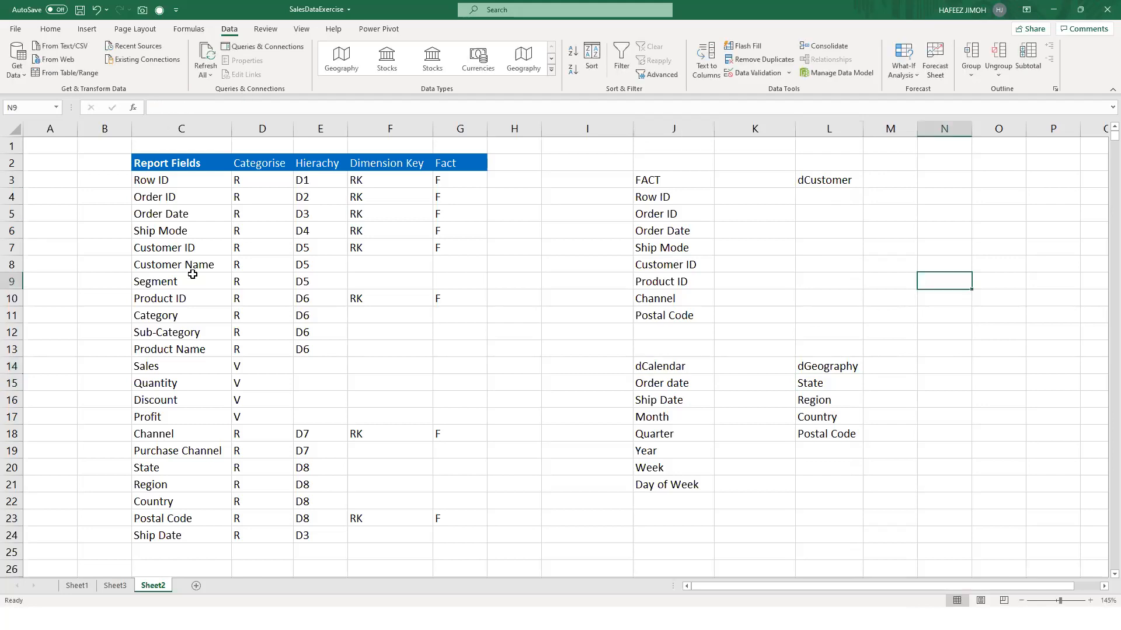
# - Copy Customer ID, Customer Name and Segment from C7:C9 to L4 below dCustomer and autofit column L
pyautogui.moveTo(184, 248); pyautogui.dragTo(193, 280)
pyautogui.hotkey('ctrl', 'c')
pyautogui.click(858, 195)
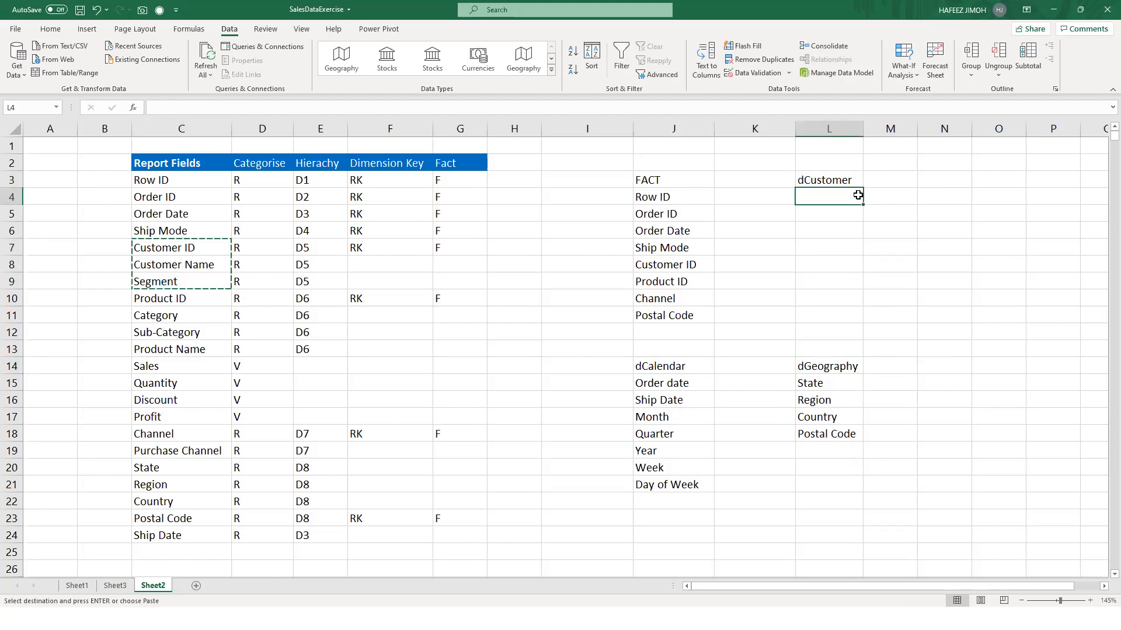
pyautogui.hotkey('ctrl', 'v')
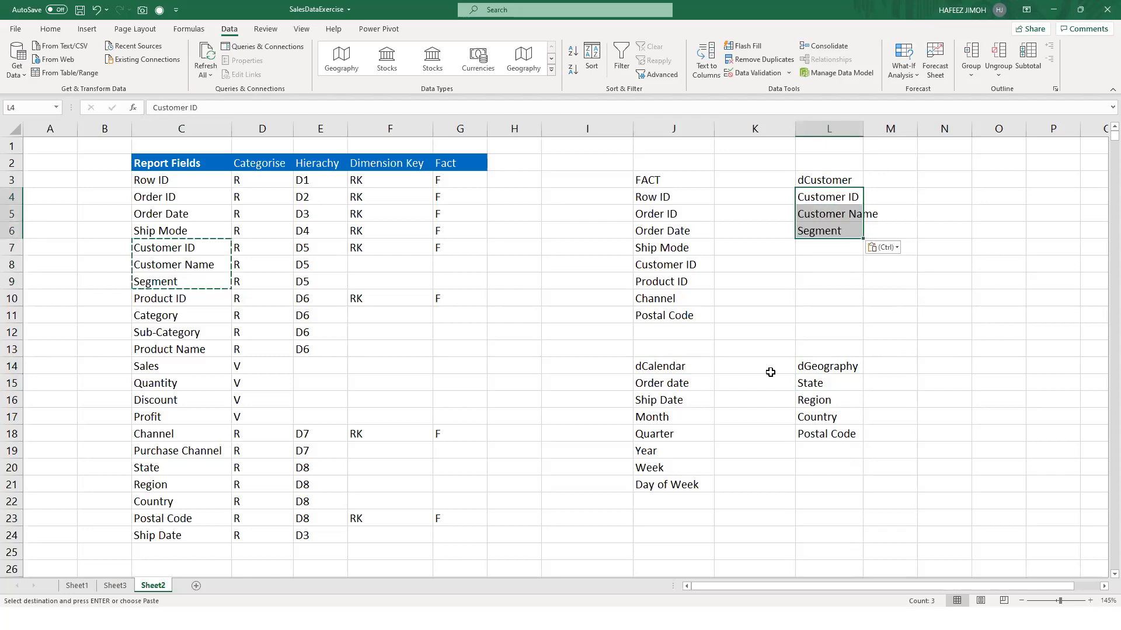
pyautogui.hotkey('alt', 'o')
pyautogui.press('c')
pyautogui.press('a')
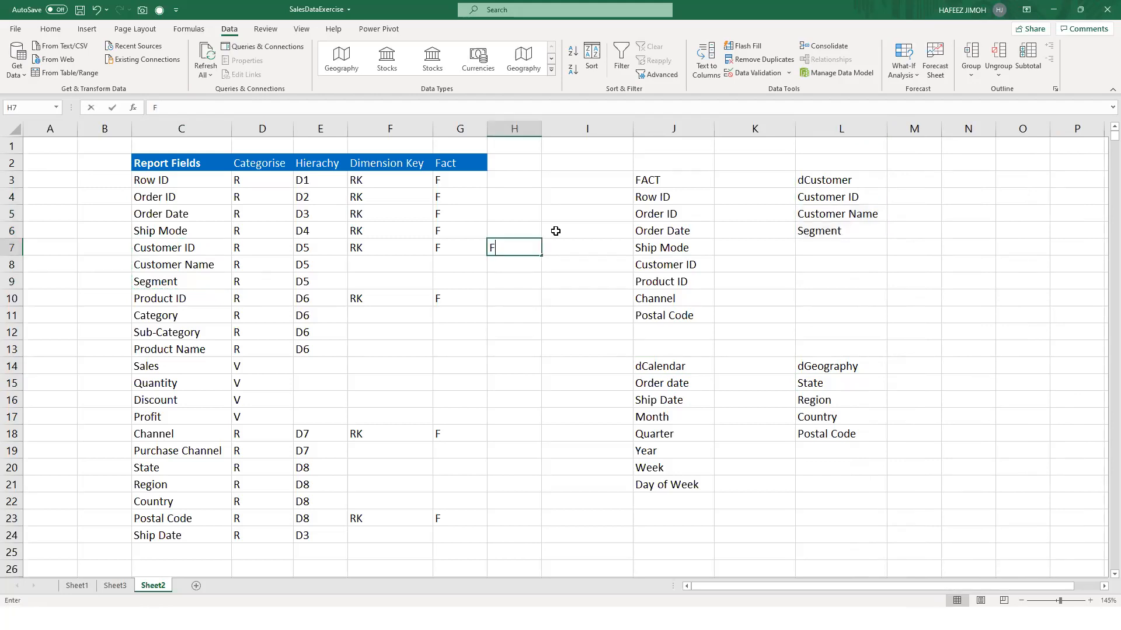
# - Enter the table-type labels Fact in H7 and Dim in H8
pyautogui.write('act')
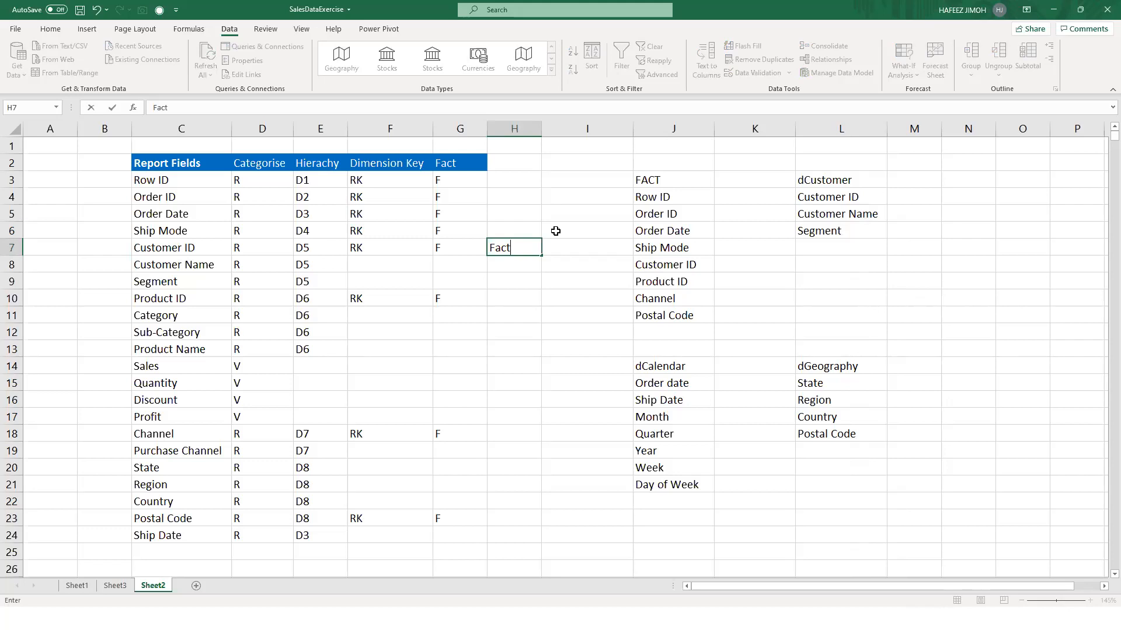
pyautogui.press('Return')
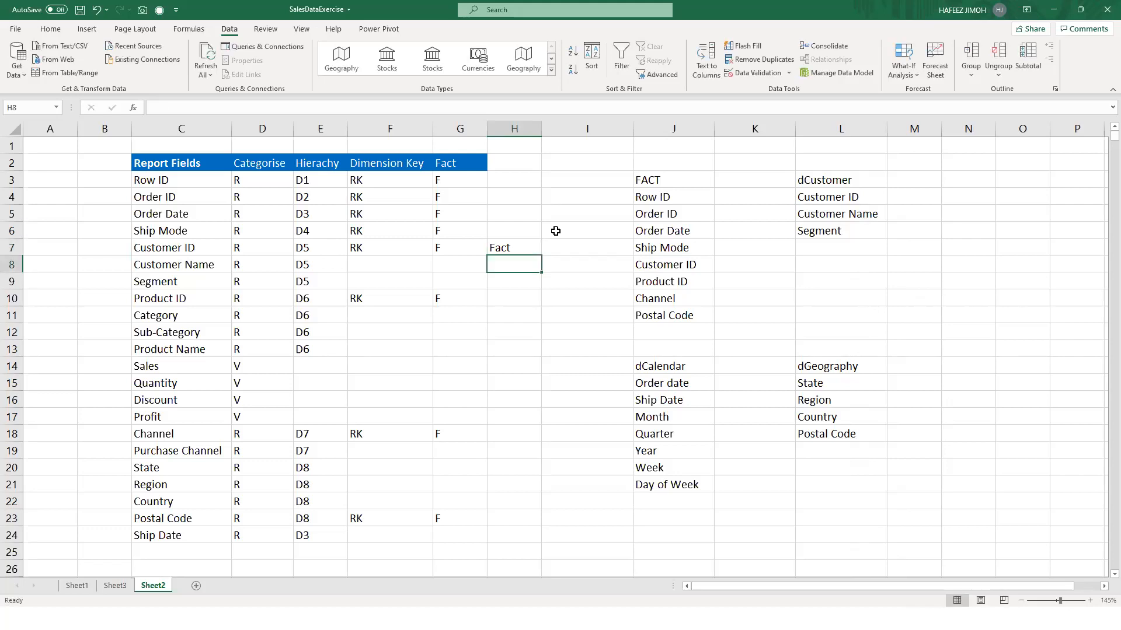
pyautogui.write('Dim')
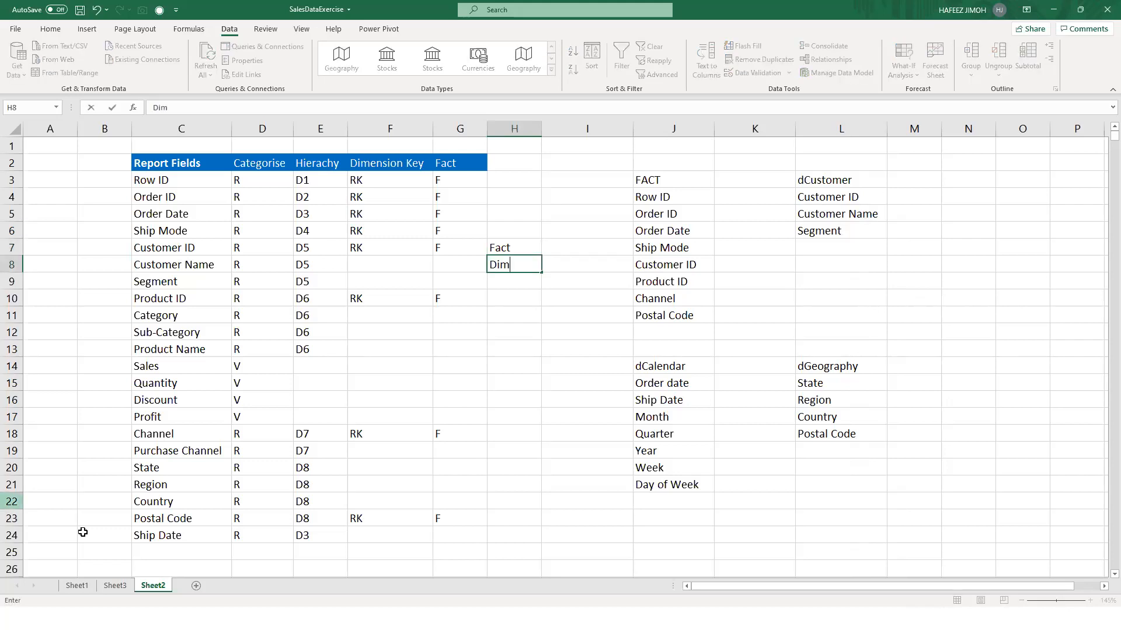
# - Examine all columns of the flat sales table on Sheet1 and return to Sheet2
pyautogui.click(87, 590)
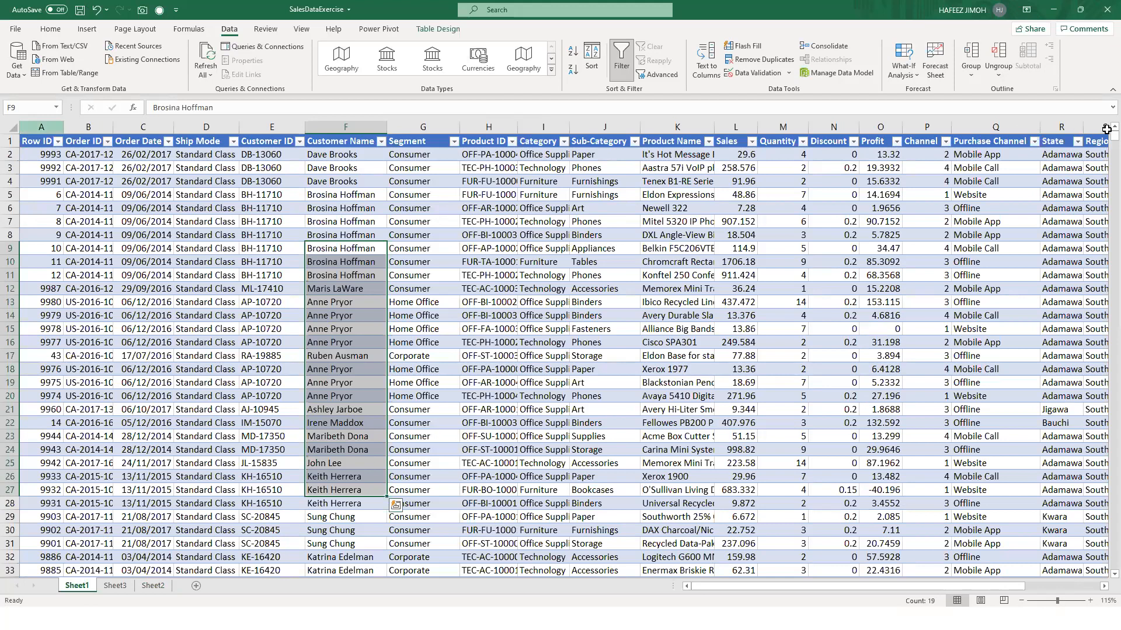
pyautogui.moveTo(1106, 129); pyautogui.dragTo(1004, 134)
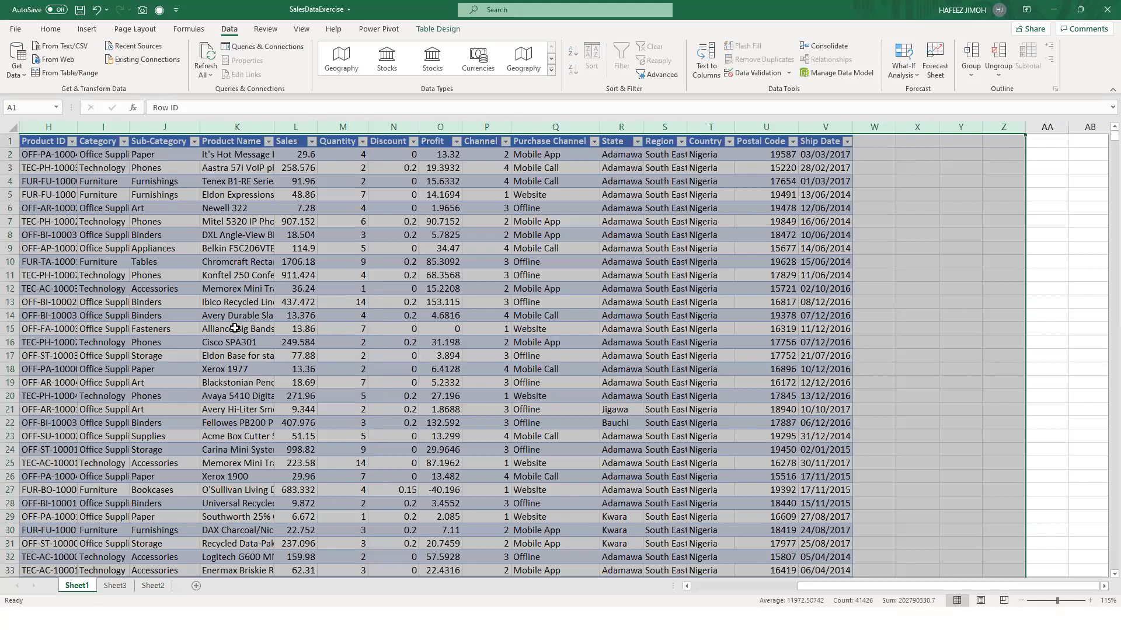
pyautogui.click(234, 329)
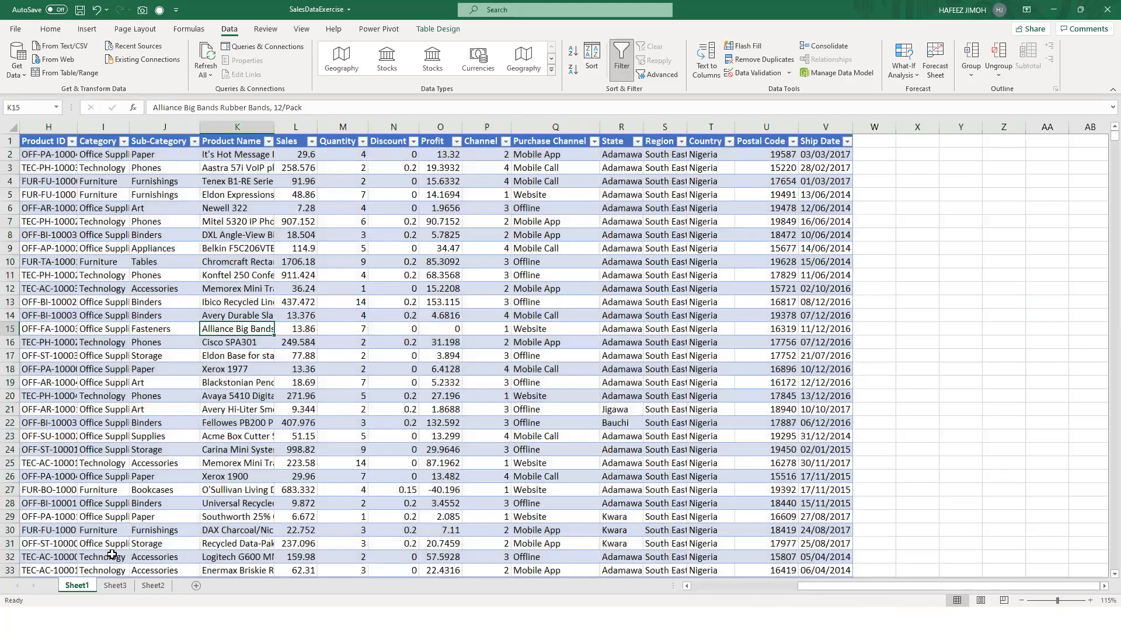
pyautogui.click(117, 585)
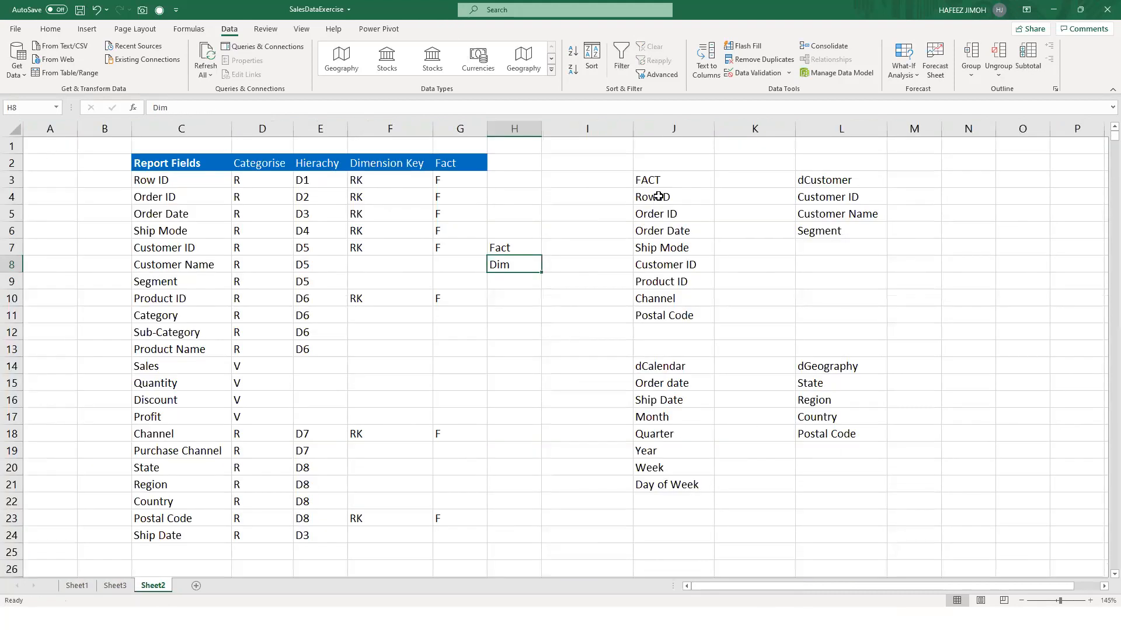
# - Review the FACT field list against the dCustomer, dGeography and dCalendar field lists
pyautogui.moveTo(657, 204); pyautogui.dragTo(666, 311)
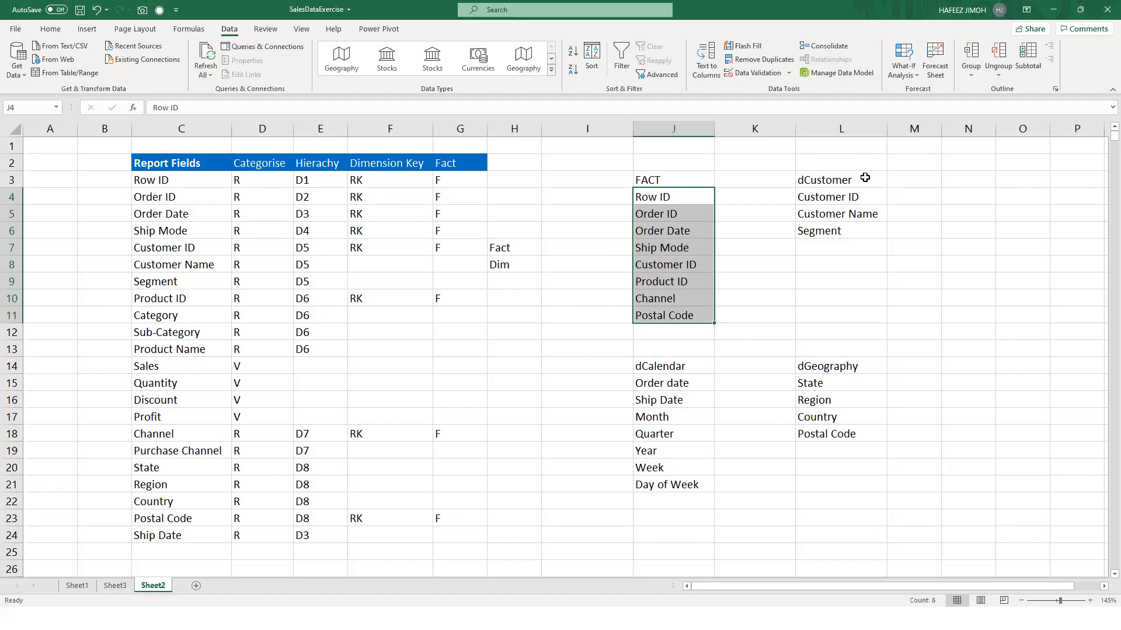
pyautogui.moveTo(863, 181); pyautogui.dragTo(875, 230)
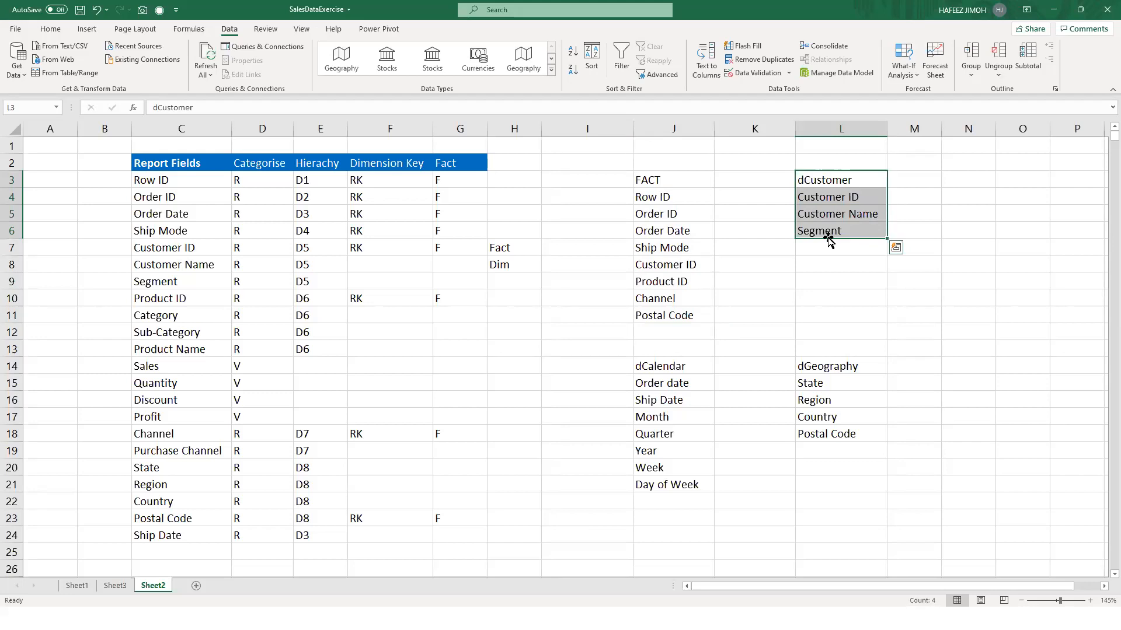
pyautogui.click(707, 316)
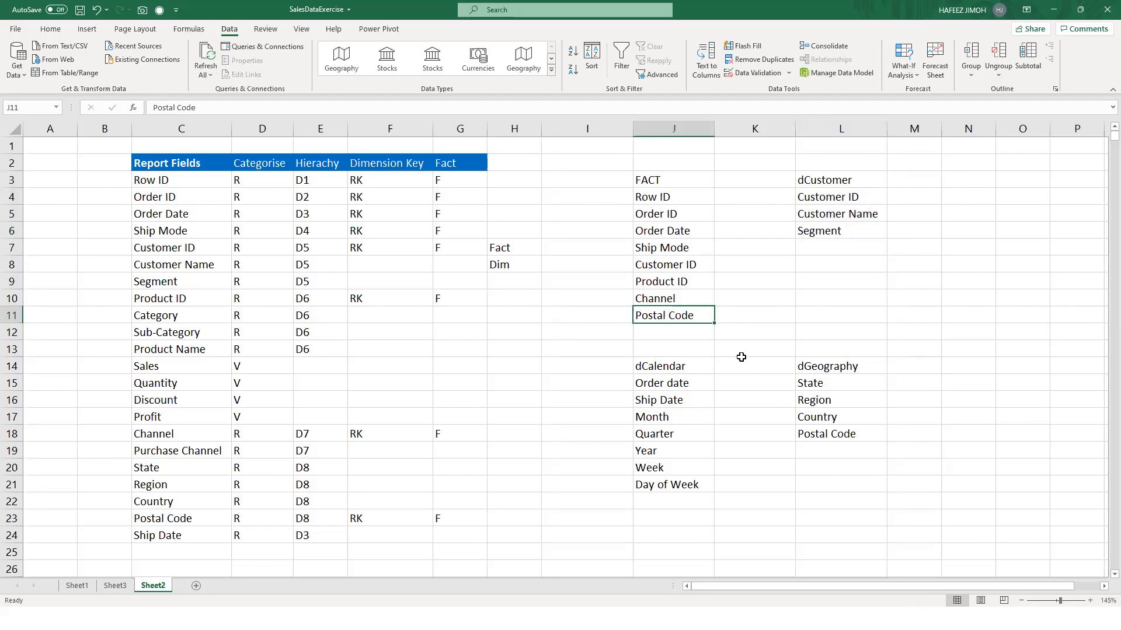
pyautogui.moveTo(840, 366); pyautogui.dragTo(851, 413)
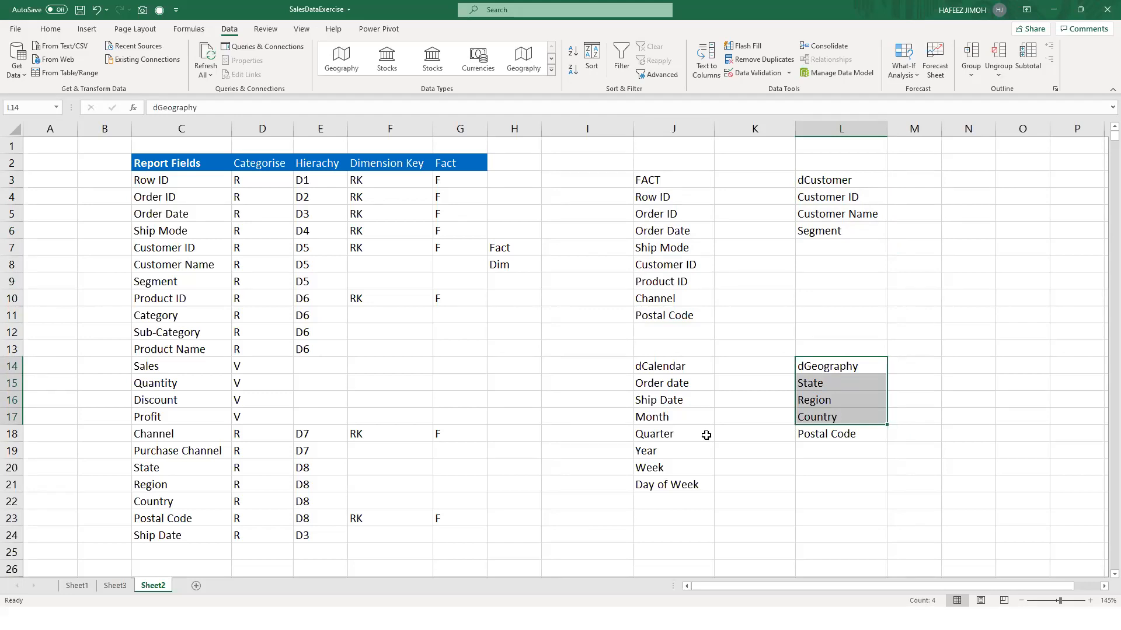
pyautogui.click(883, 389)
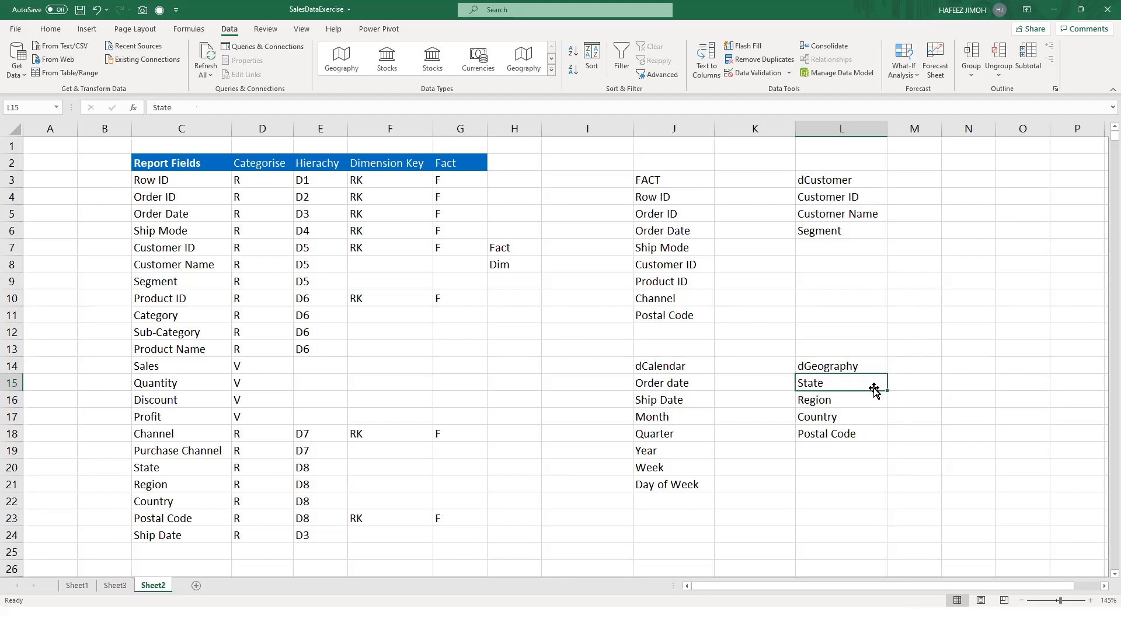
pyautogui.moveTo(659, 366); pyautogui.dragTo(650, 478)
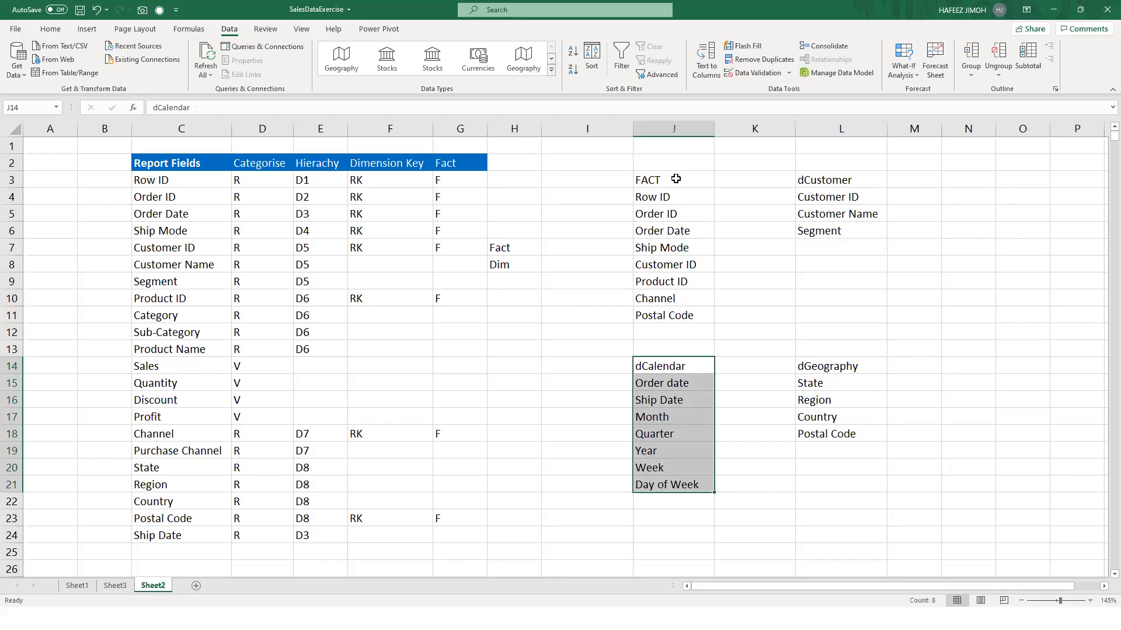
pyautogui.moveTo(673, 175); pyautogui.dragTo(695, 310)
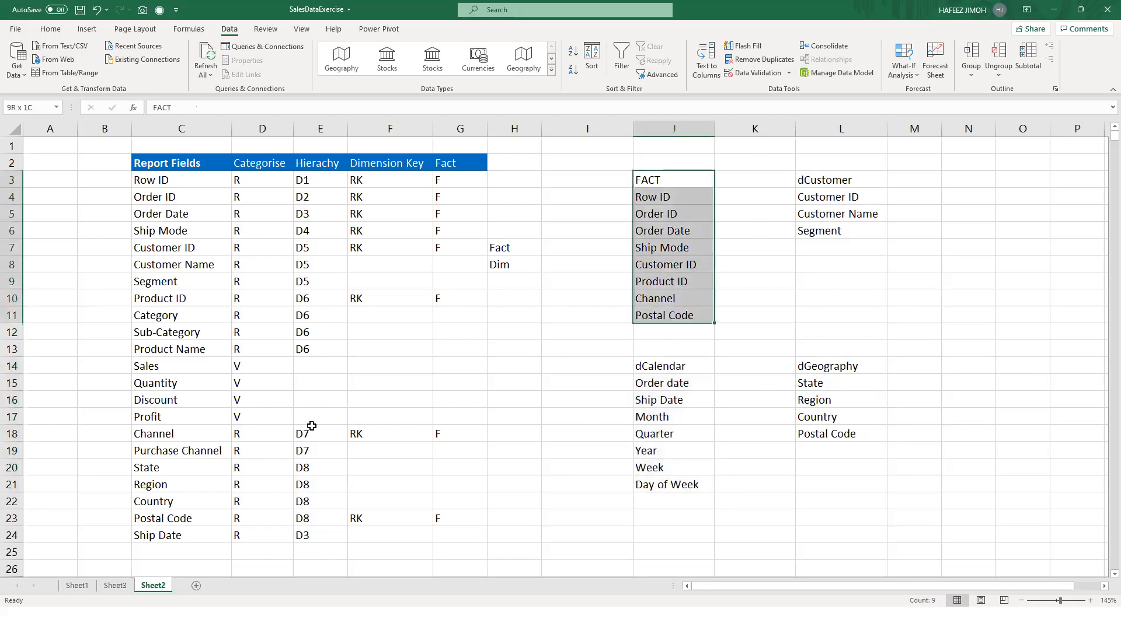
# - Compare the Sheet1 source table with Sheet2's dCalendar and dGeography lists and the value fields Sales, Quantity, Discount and Profit
pyautogui.click(75, 588)
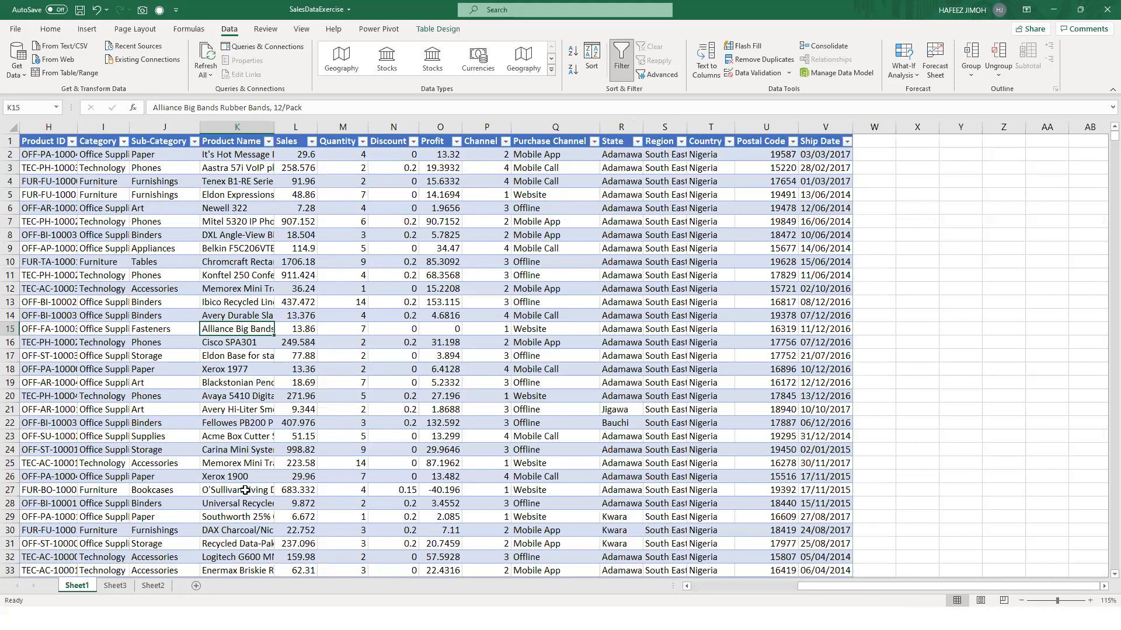
pyautogui.click(152, 586)
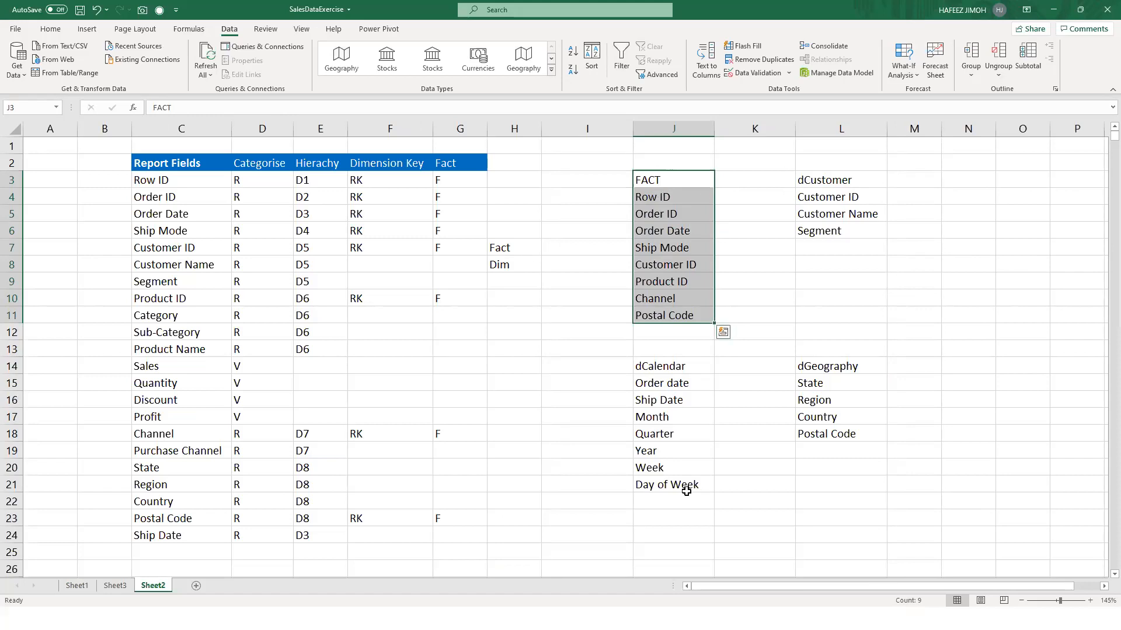
pyautogui.hotkey('ctrl', 'Down')
pyautogui.hotkey('ctrl', 'Down')
pyautogui.hotkey('ctrl', 'shift', 'Down')
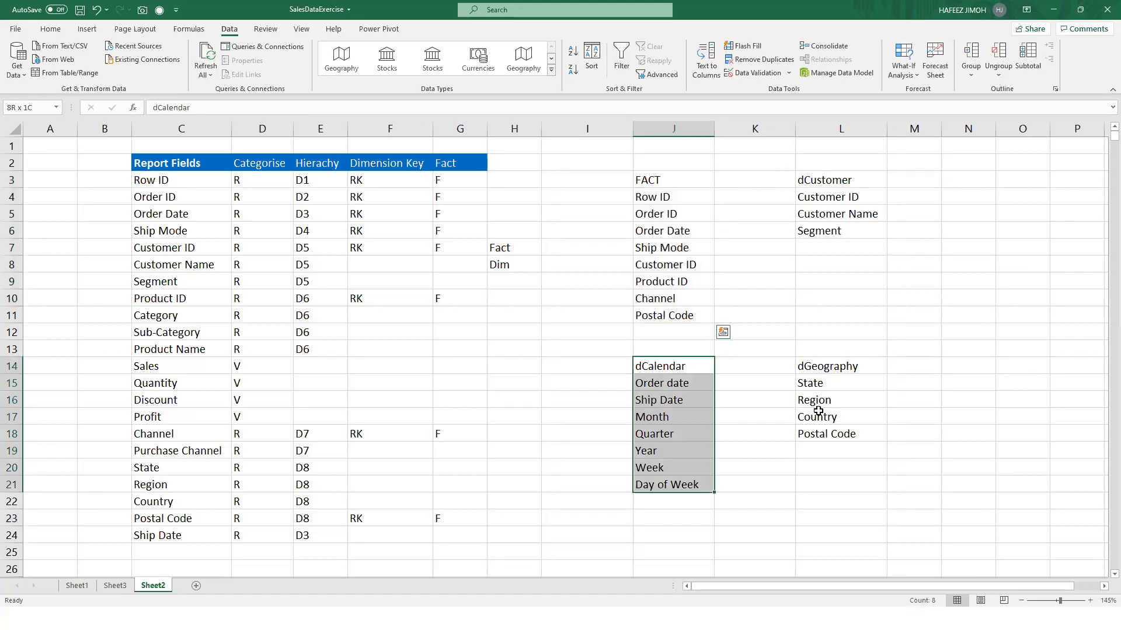
pyautogui.moveTo(816, 382); pyautogui.dragTo(818, 417)
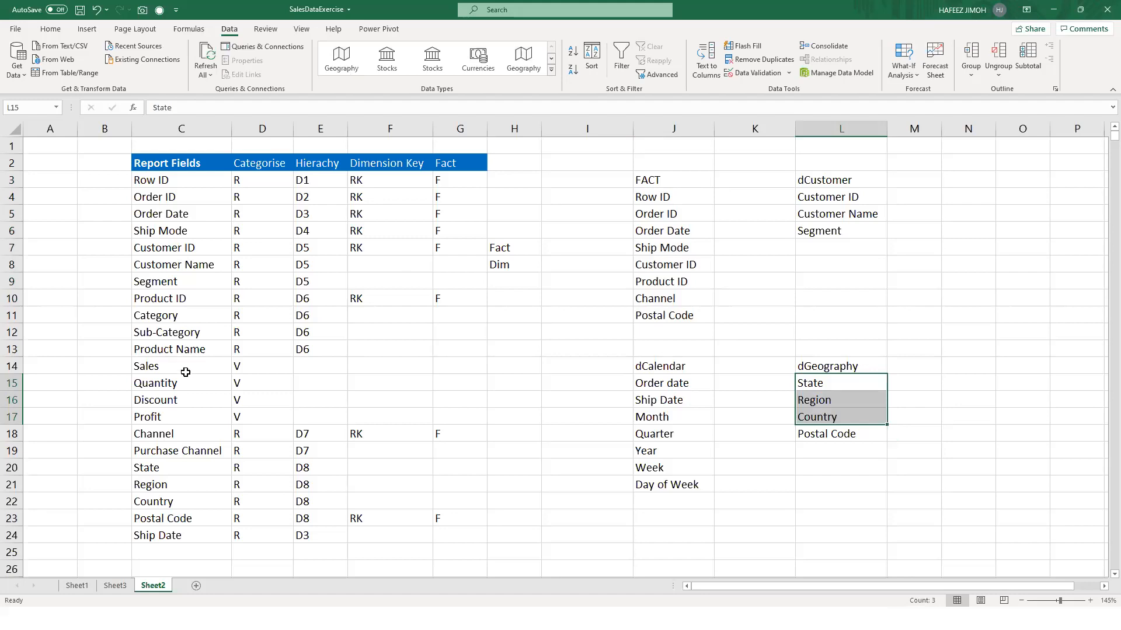
pyautogui.moveTo(187, 371); pyautogui.dragTo(203, 416)
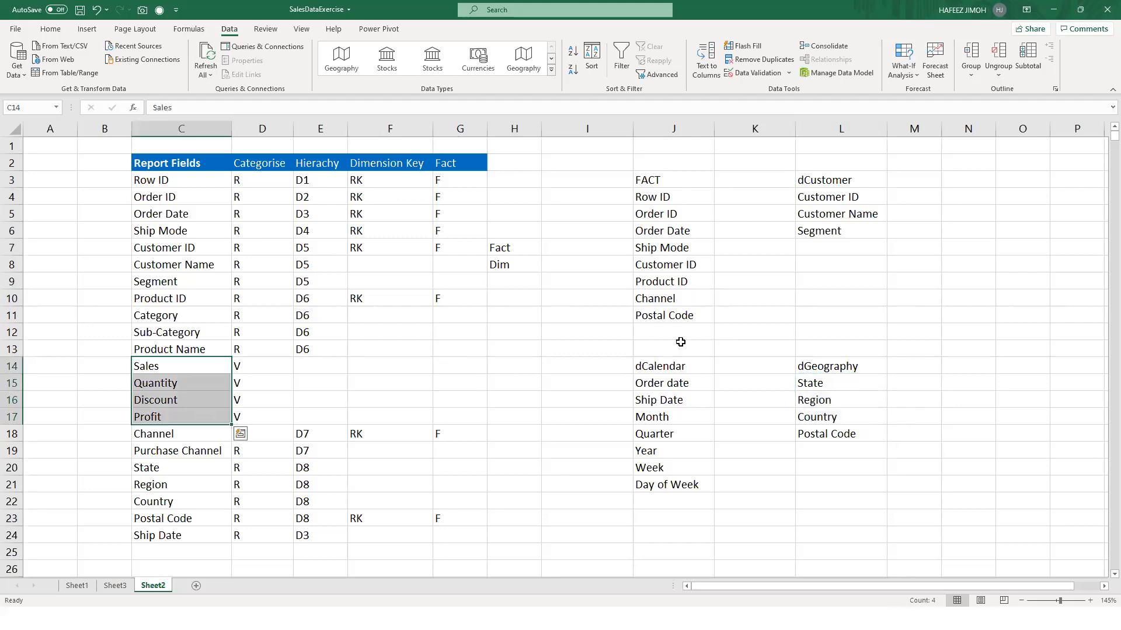
# - Move the dCalendar heading and its field list from J14:J21 down to start at J22
pyautogui.moveTo(678, 374); pyautogui.dragTo(685, 476)
pyautogui.hotkey('ctrl', 'c')
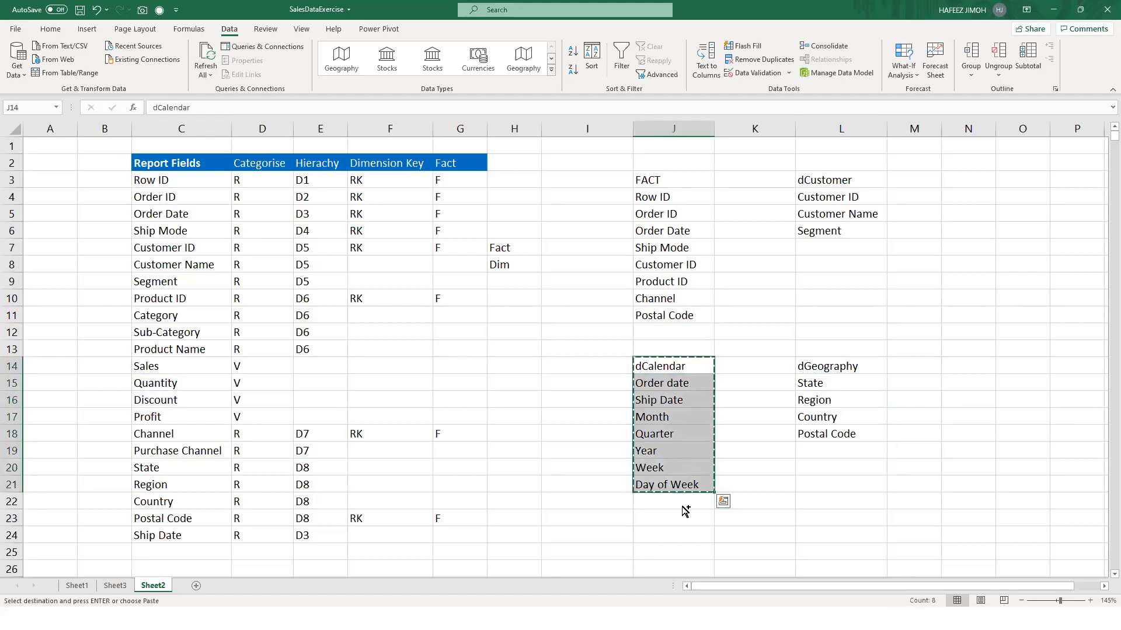
pyautogui.click(681, 506)
pyautogui.press('Return')
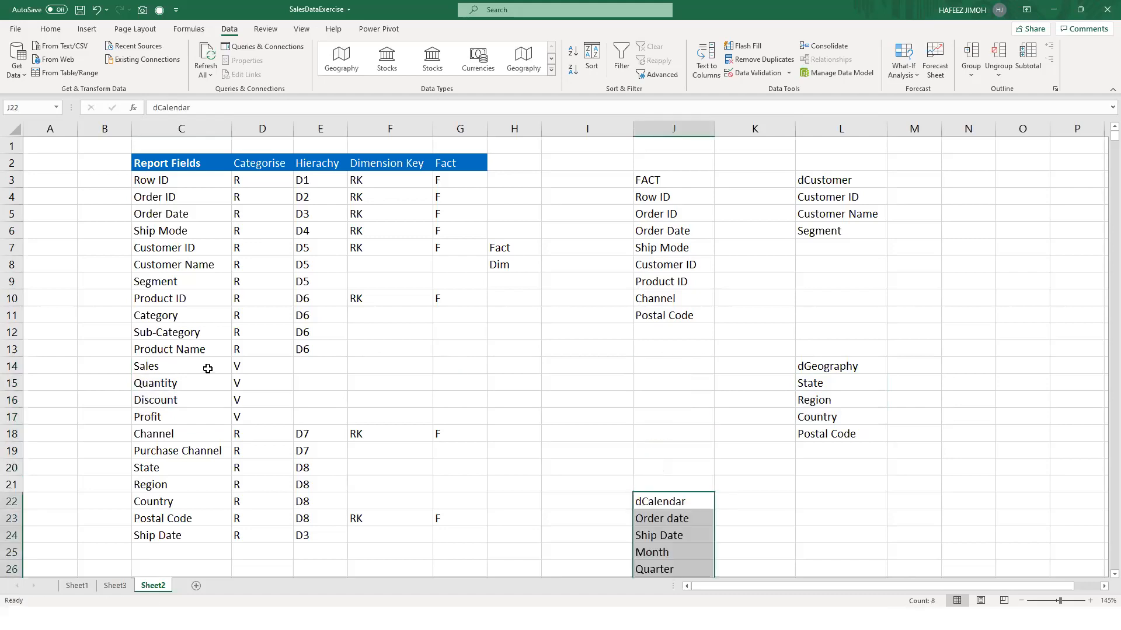
# - Copy the value fields Sales, Quantity, Discount and Profit into the FACT list, directly below Postal Code
pyautogui.moveTo(208, 366); pyautogui.dragTo(211, 416)
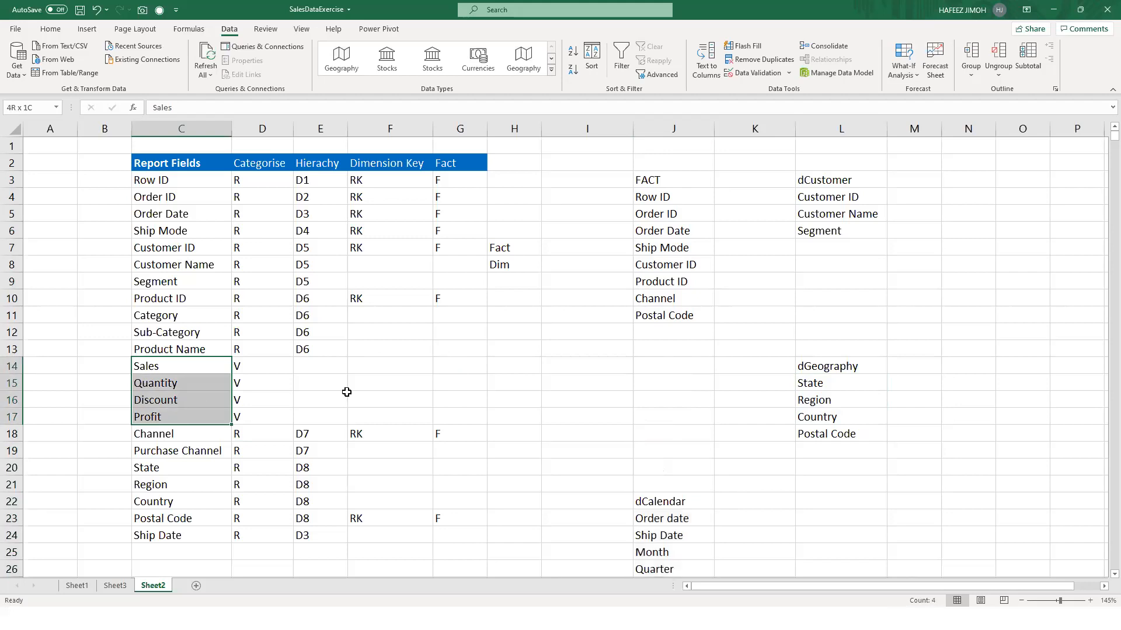
pyautogui.moveTo(246, 374); pyautogui.dragTo(246, 415)
pyautogui.moveTo(200, 370); pyautogui.dragTo(209, 413)
pyautogui.hotkey('ctrl', 'c')
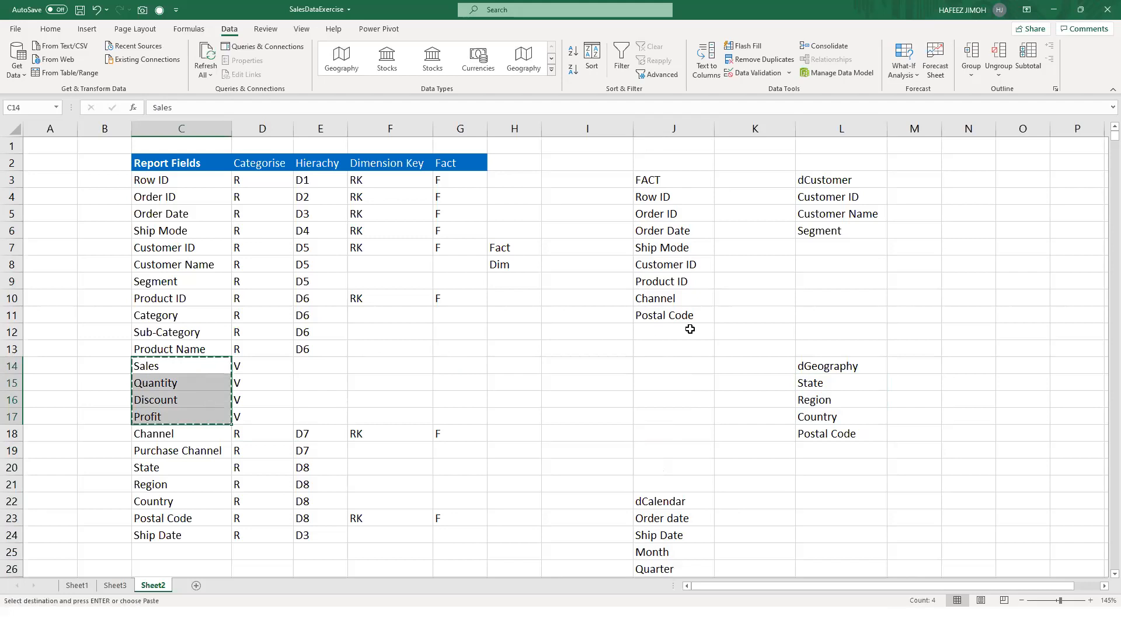
pyautogui.click(690, 329)
pyautogui.hotkey('ctrl', 'v')
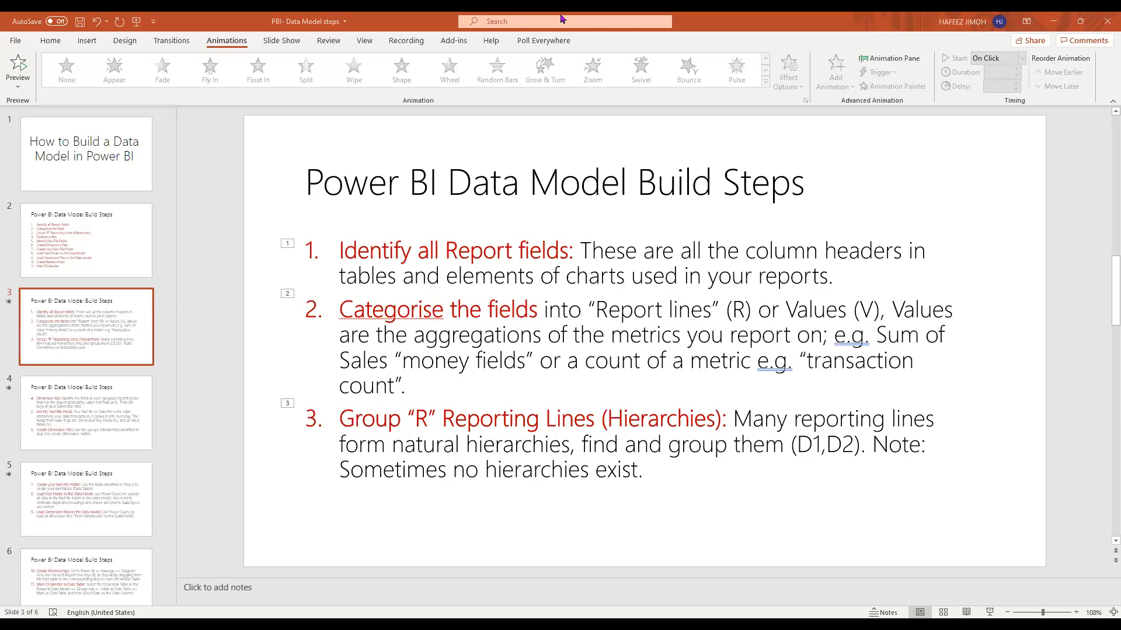
pyautogui.click(529, 259)
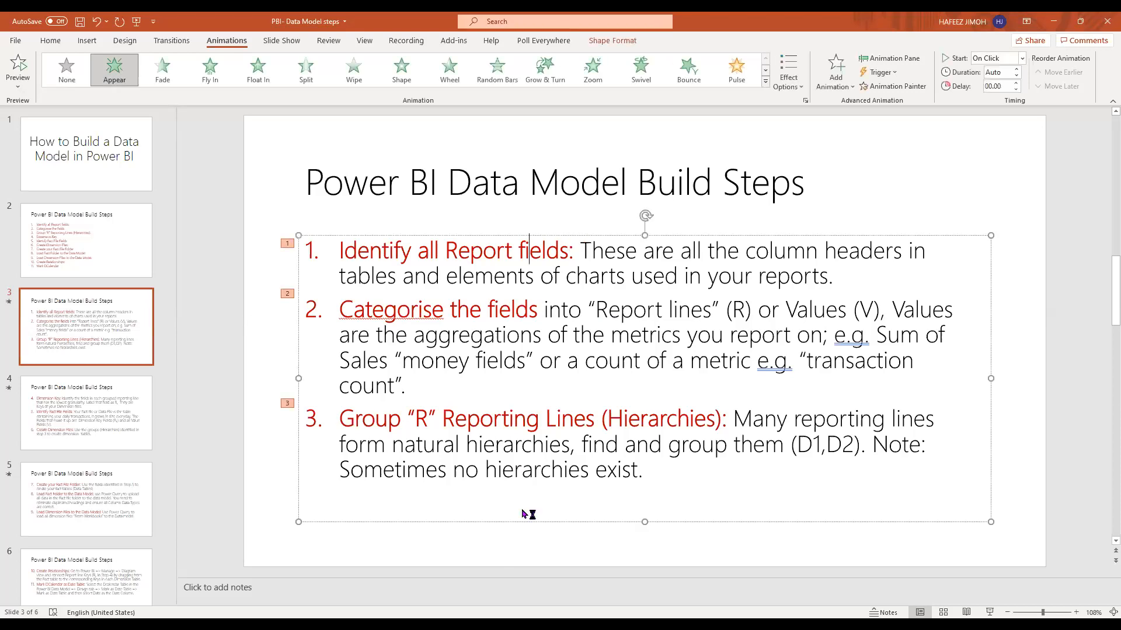
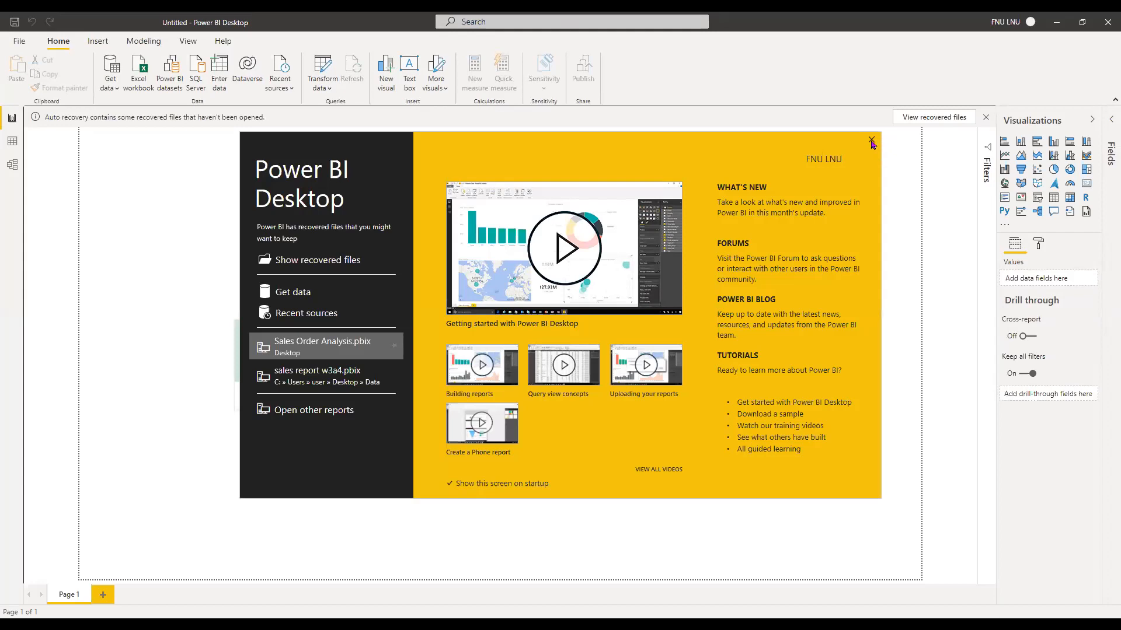
# - Dismiss the Power BI Desktop start screen, look at the empty Model view and return to the Report view
pyautogui.click(871, 141)
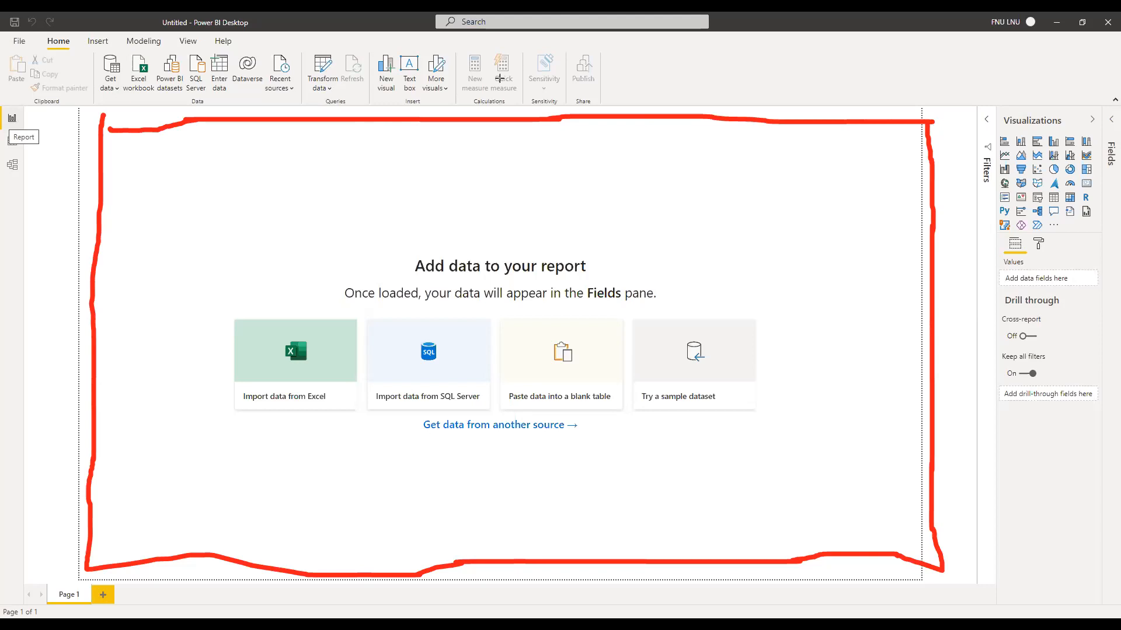
pyautogui.moveTo(18, 129); pyautogui.dragTo(874, 292)
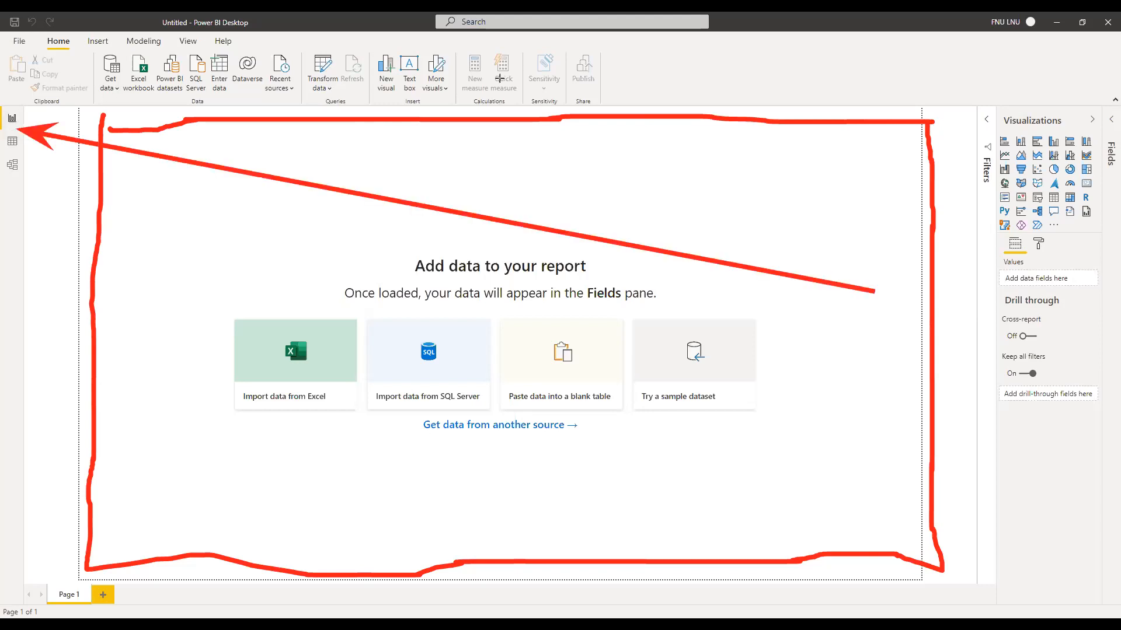
pyautogui.click(12, 157)
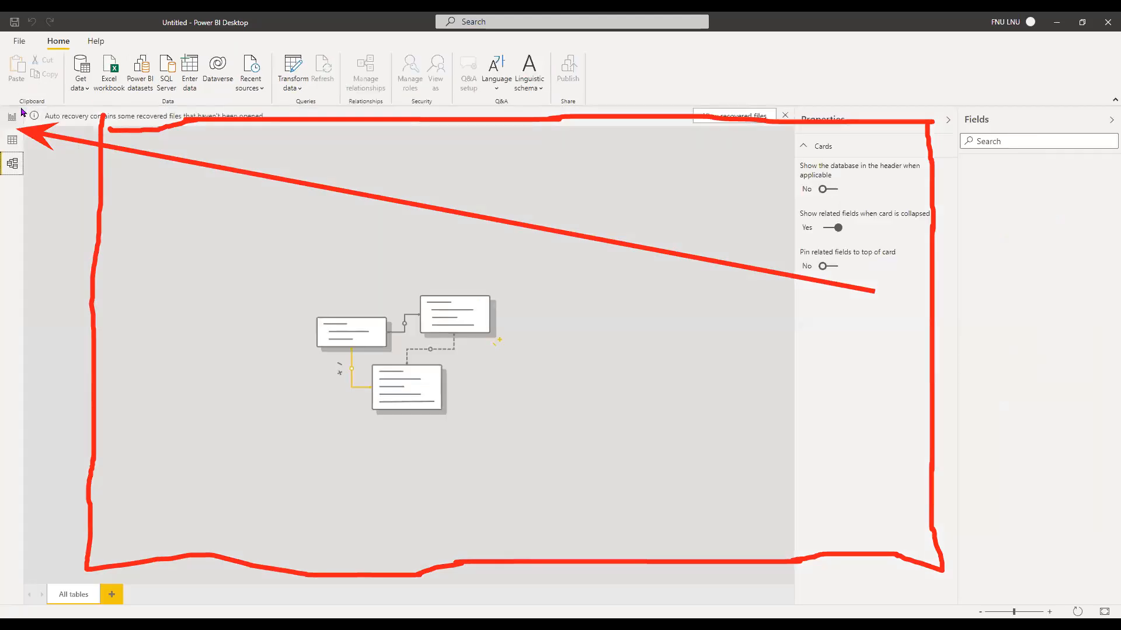
pyautogui.press('Escape')
pyautogui.click(34, 48)
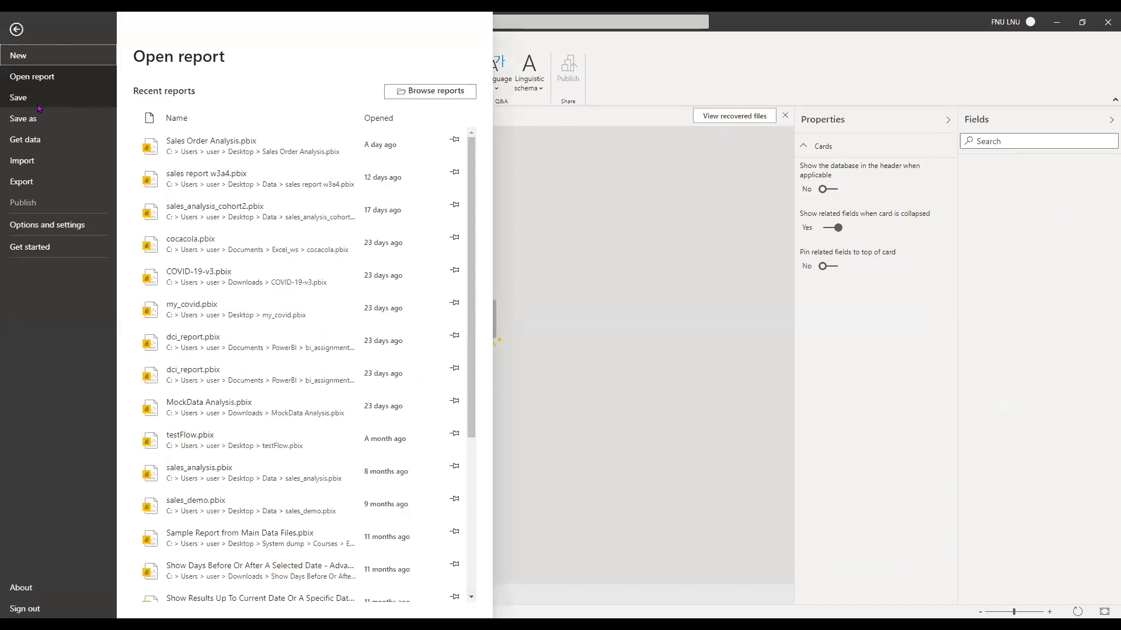
pyautogui.click(25, 32)
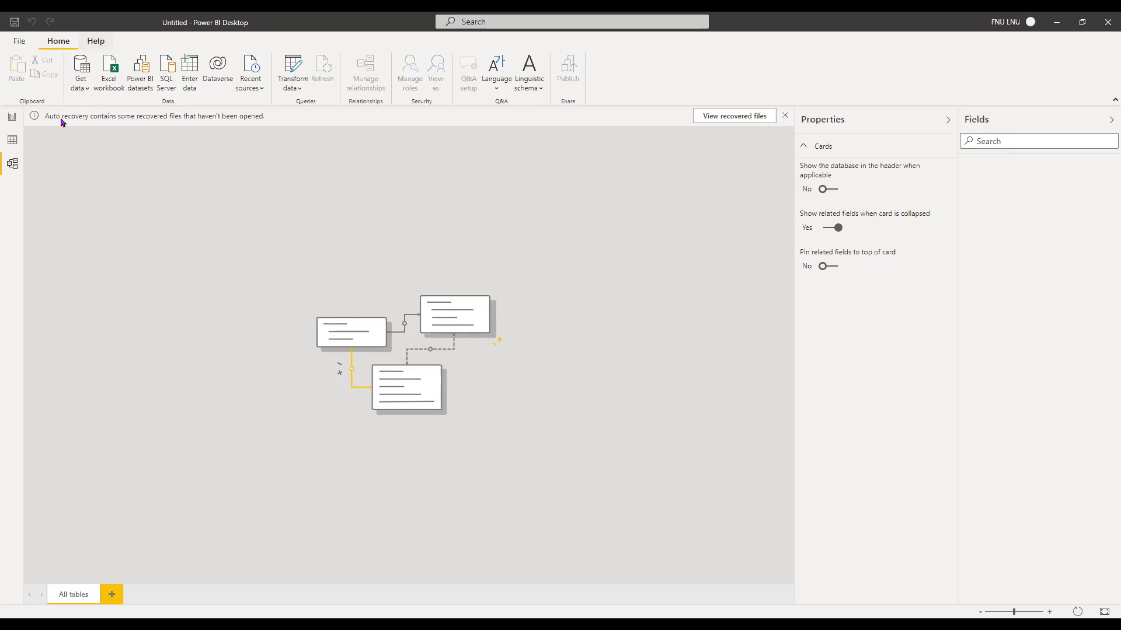
pyautogui.click(13, 118)
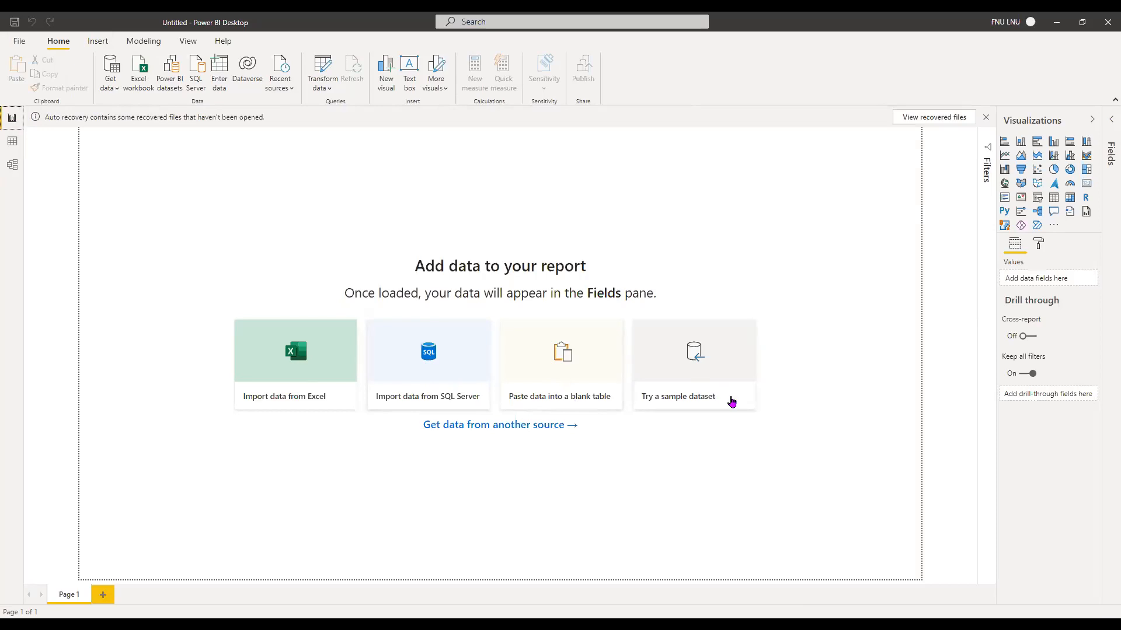
# - Open the full list of available data sources and examine the File and Database connectors
pyautogui.click(114, 93)
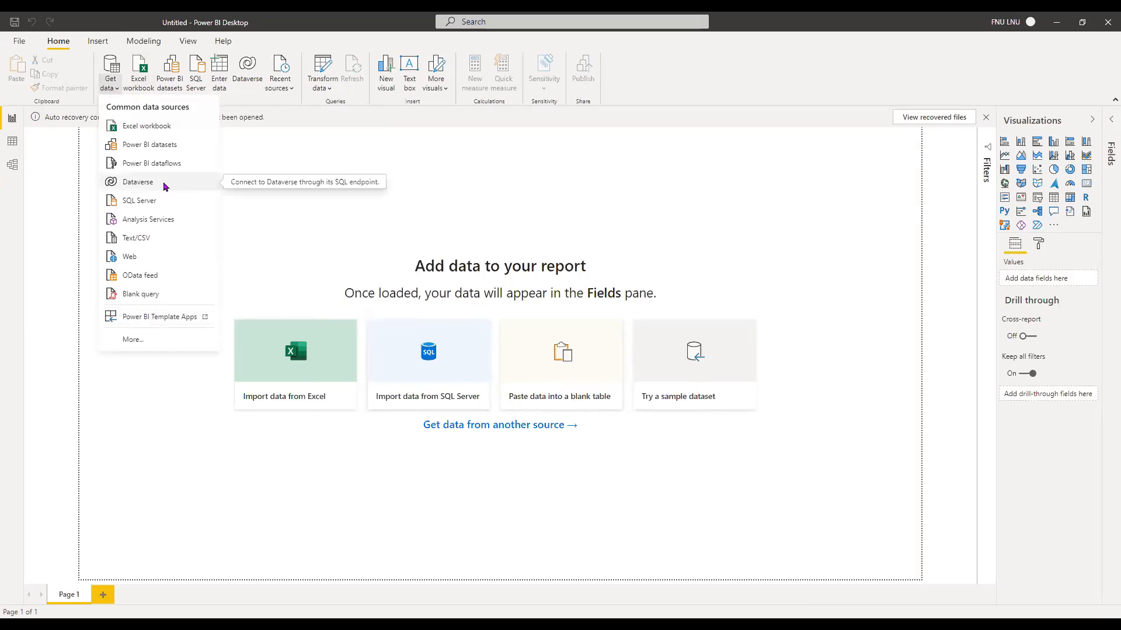
pyautogui.click(162, 347)
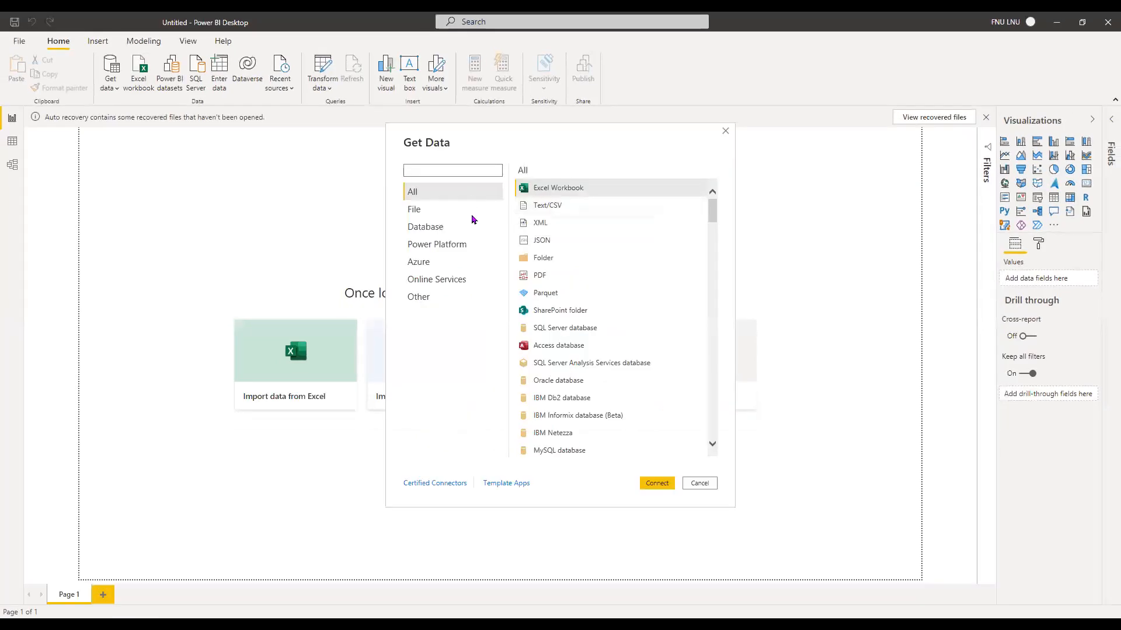
pyautogui.click(471, 213)
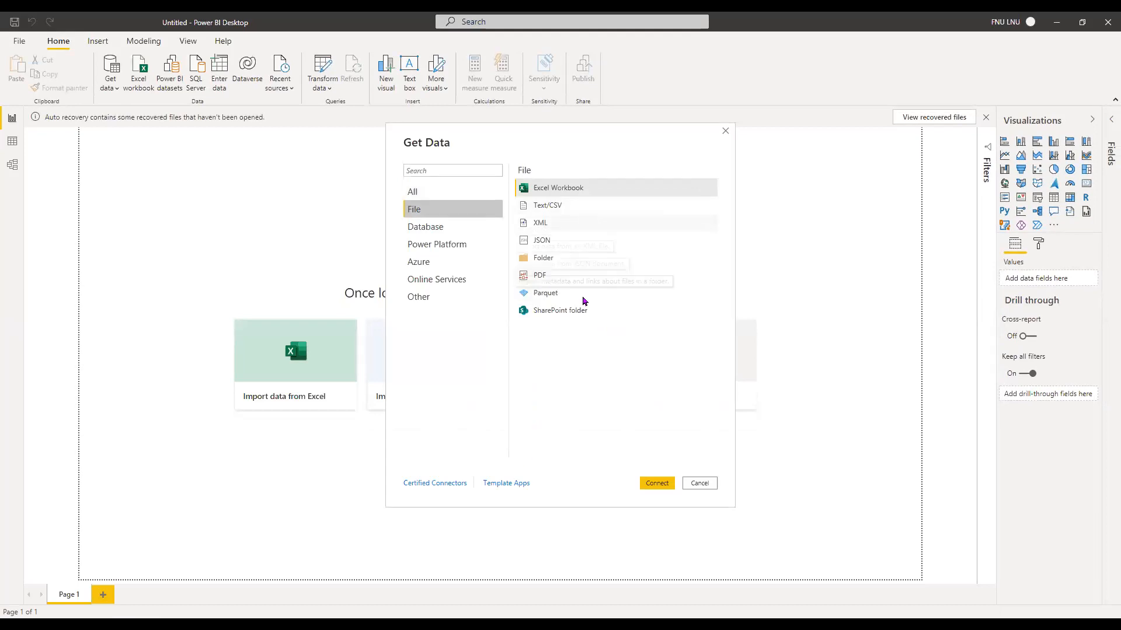
pyautogui.click(469, 220)
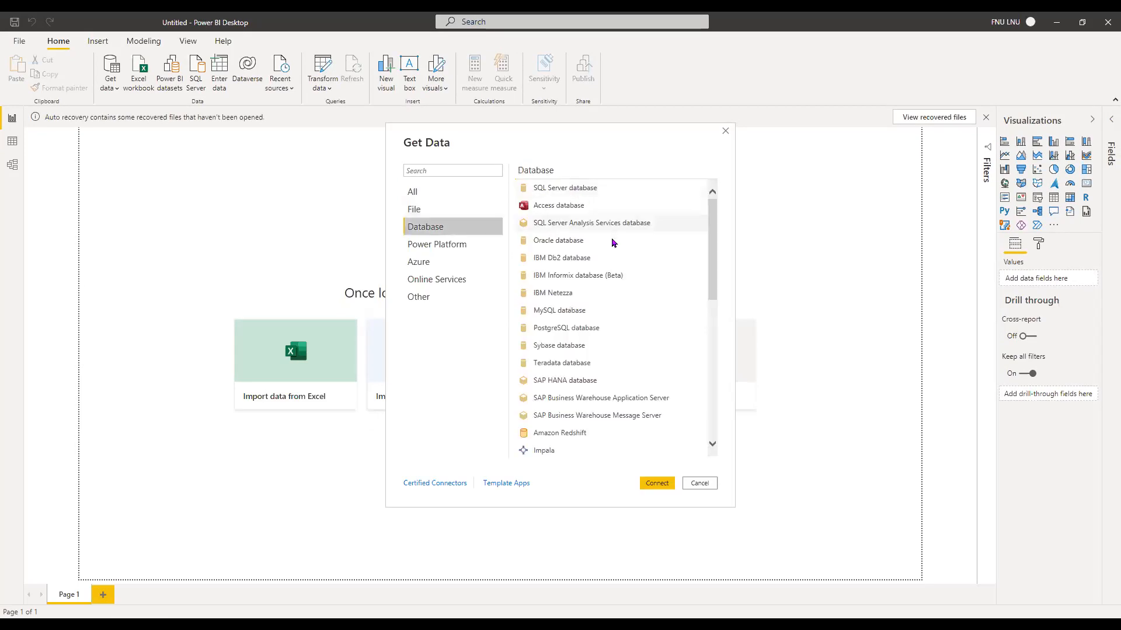
pyautogui.scroll(-2, 613, 243)
pyautogui.scroll(-4, 613, 243)
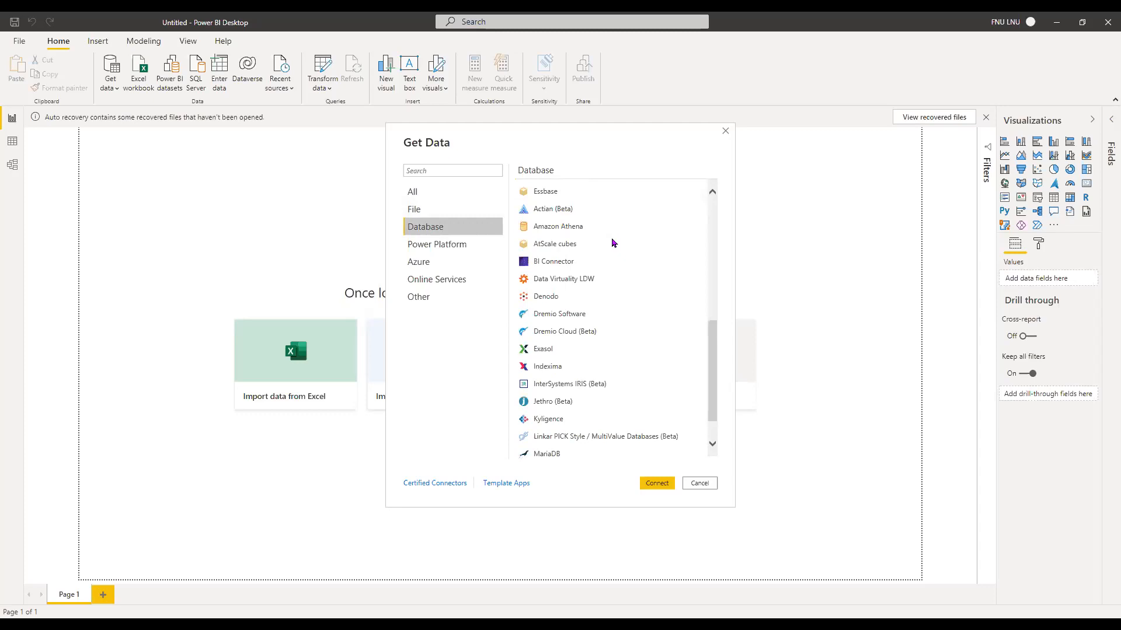
pyautogui.scroll(2, 613, 243)
pyautogui.scroll(3, 613, 243)
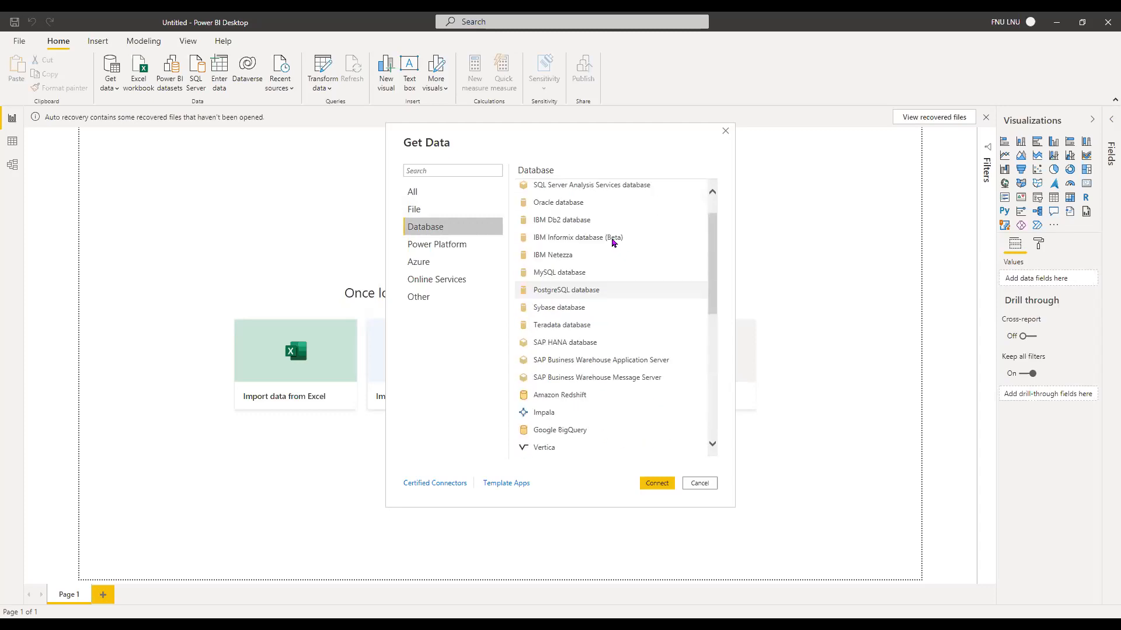
pyautogui.scroll(1, 613, 243)
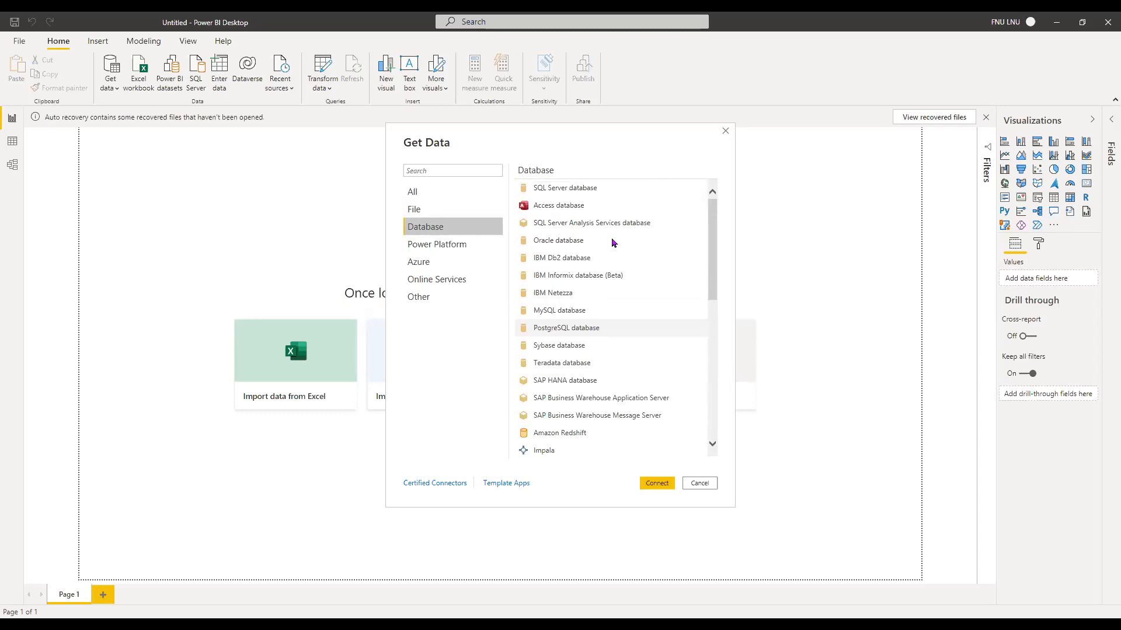
# - Examine the Power Platform, Azure and Online Services connectors among the available data sources
pyautogui.click(503, 244)
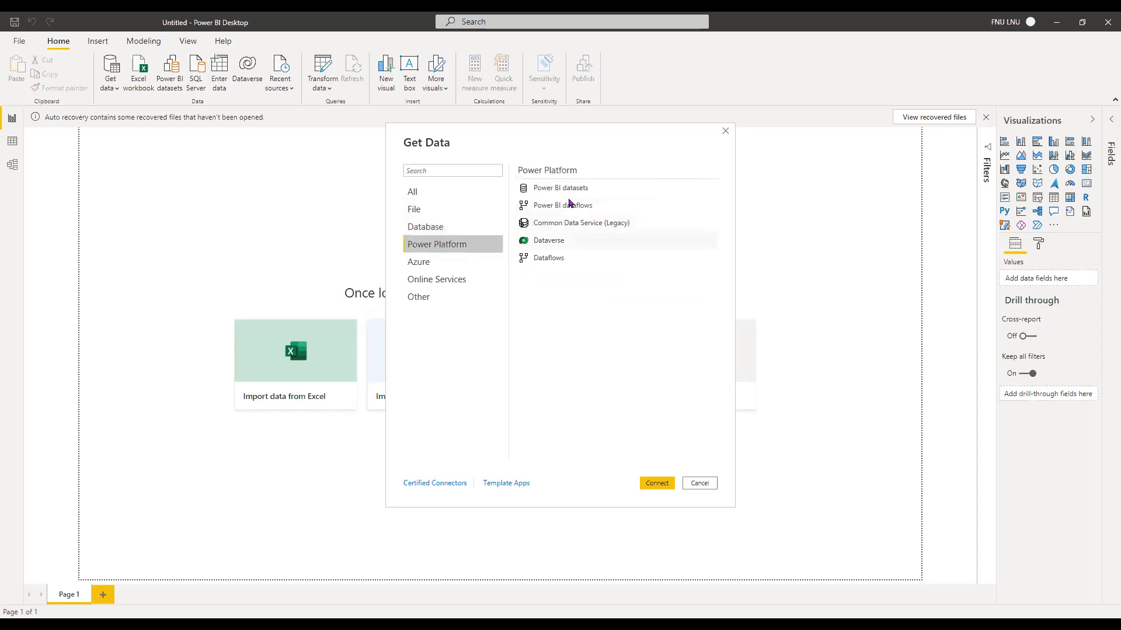
pyautogui.click(448, 267)
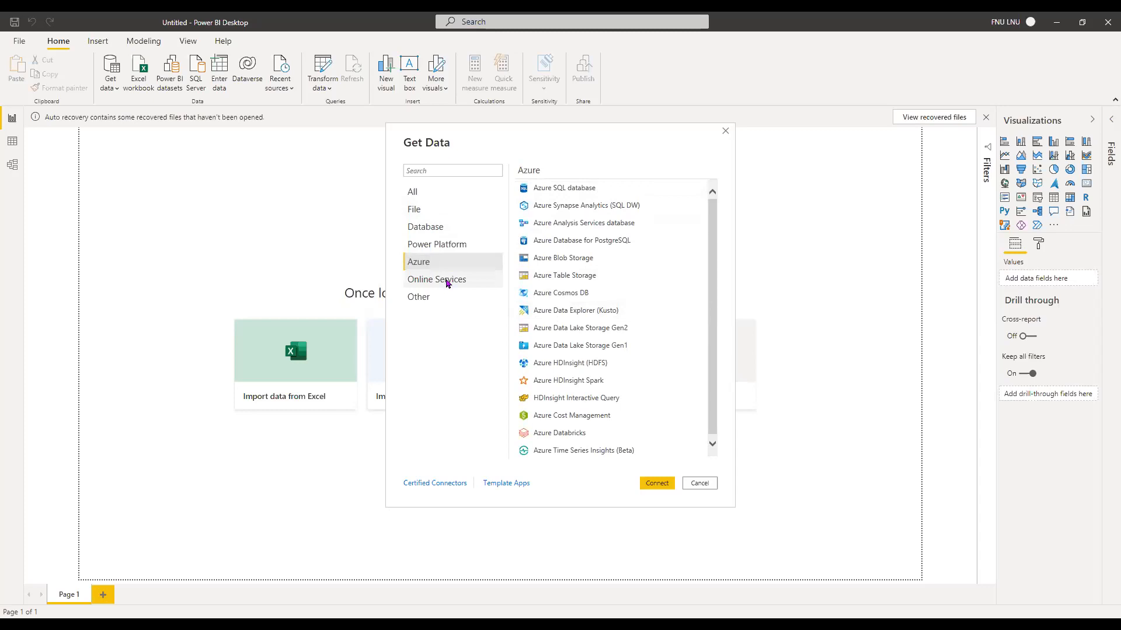
pyautogui.click(447, 284)
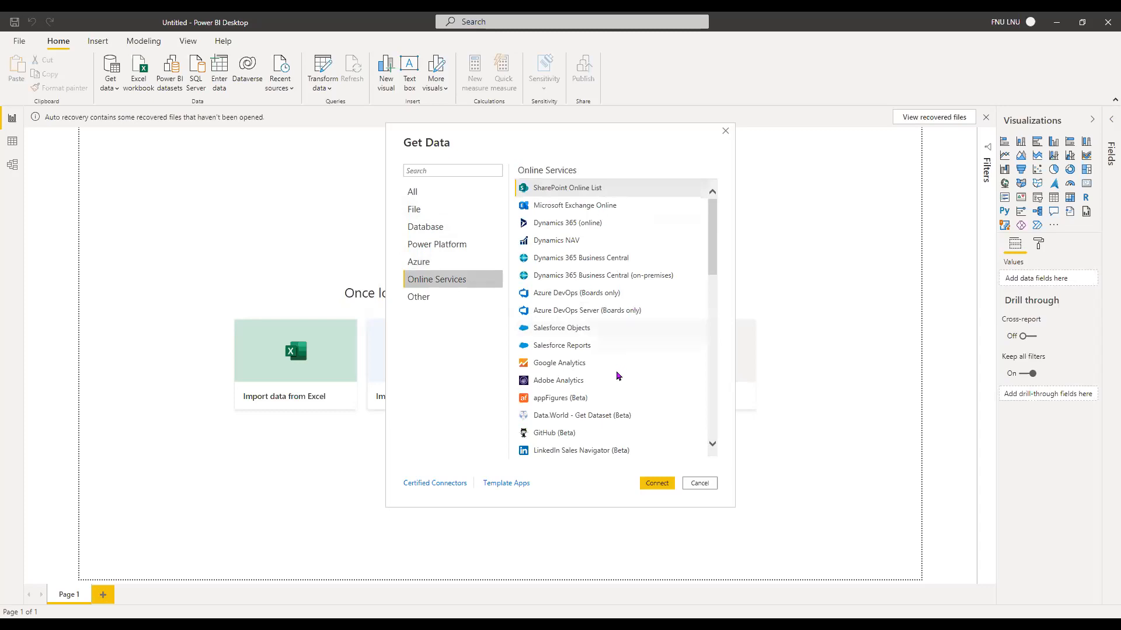
pyautogui.scroll(-1, 619, 376)
pyautogui.scroll(-3, 618, 379)
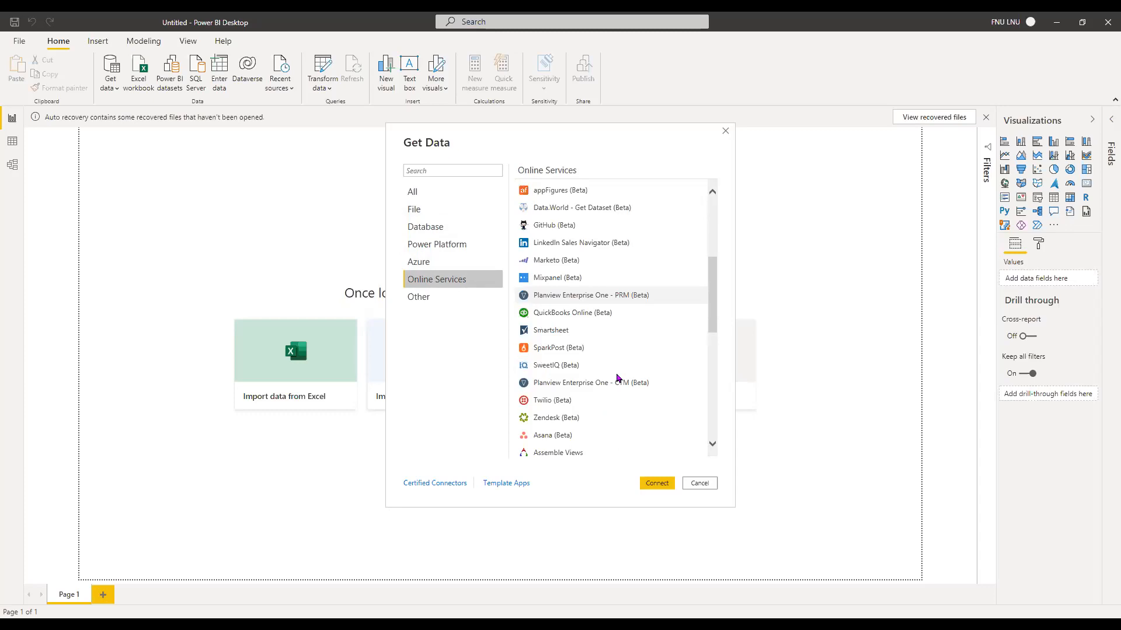
pyautogui.scroll(-1, 619, 378)
pyautogui.scroll(-2, 618, 378)
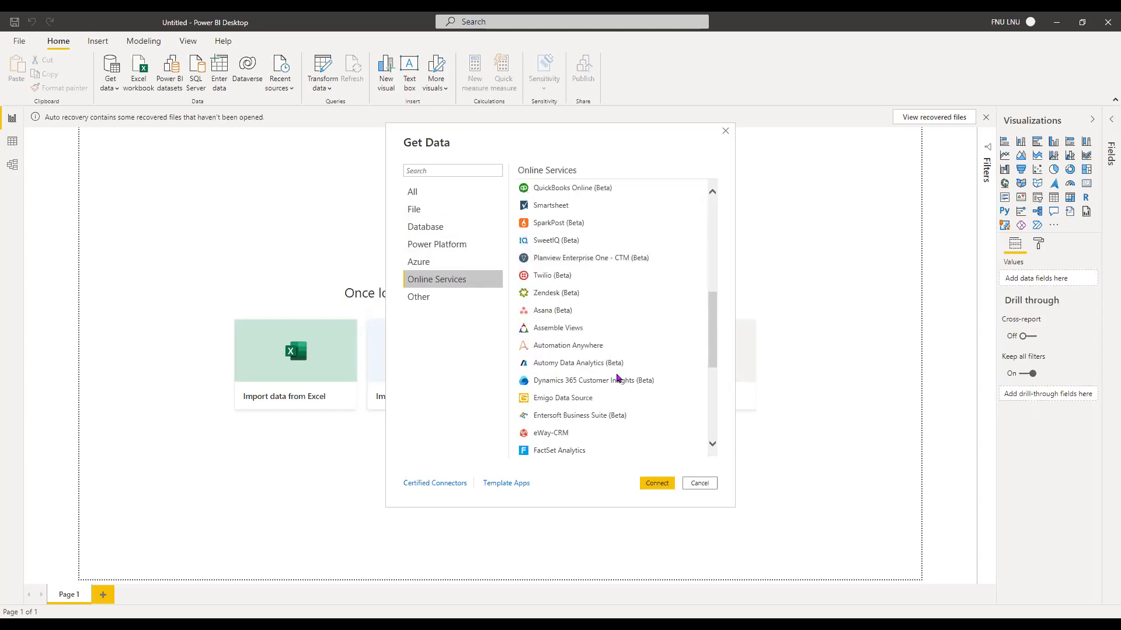
pyautogui.scroll(-4, 618, 379)
pyautogui.scroll(-1, 619, 378)
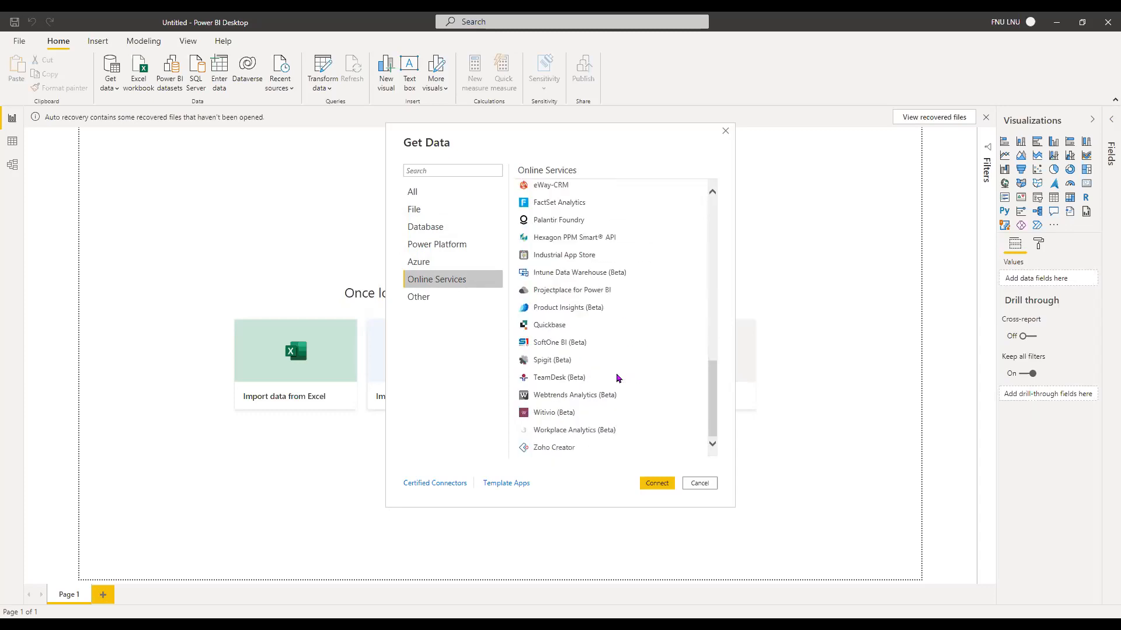
pyautogui.scroll(3, 619, 378)
pyautogui.scroll(3, 622, 375)
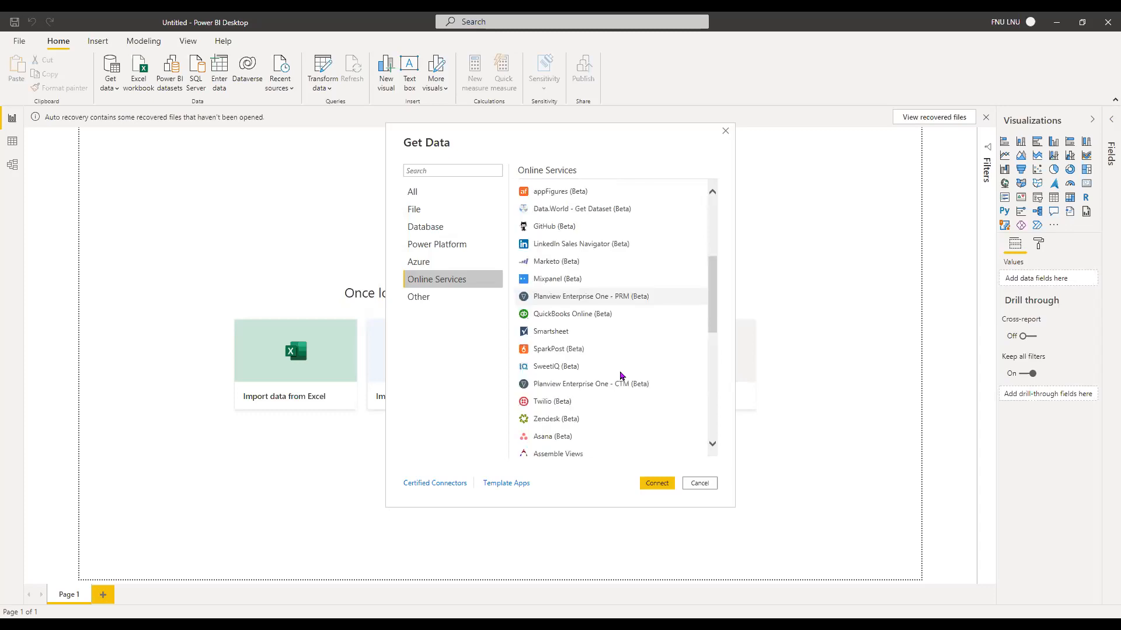
pyautogui.scroll(3, 621, 375)
pyautogui.scroll(2, 604, 315)
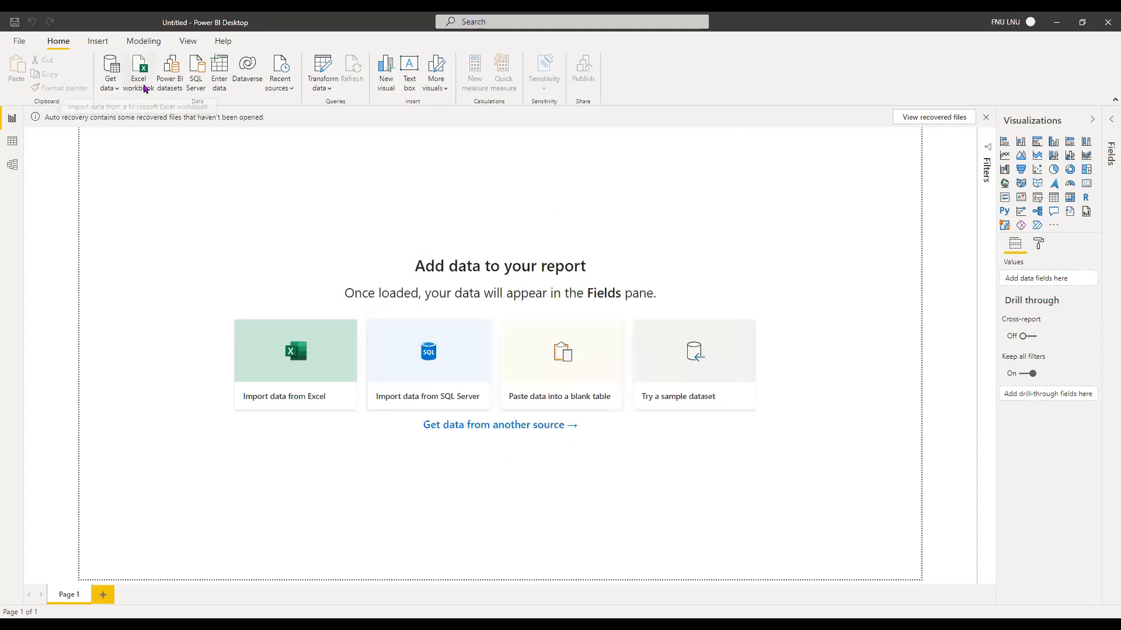
# - Connect to the SalesDataExercise Excel workbook in the Desktop's Data folder
pyautogui.click(121, 105)
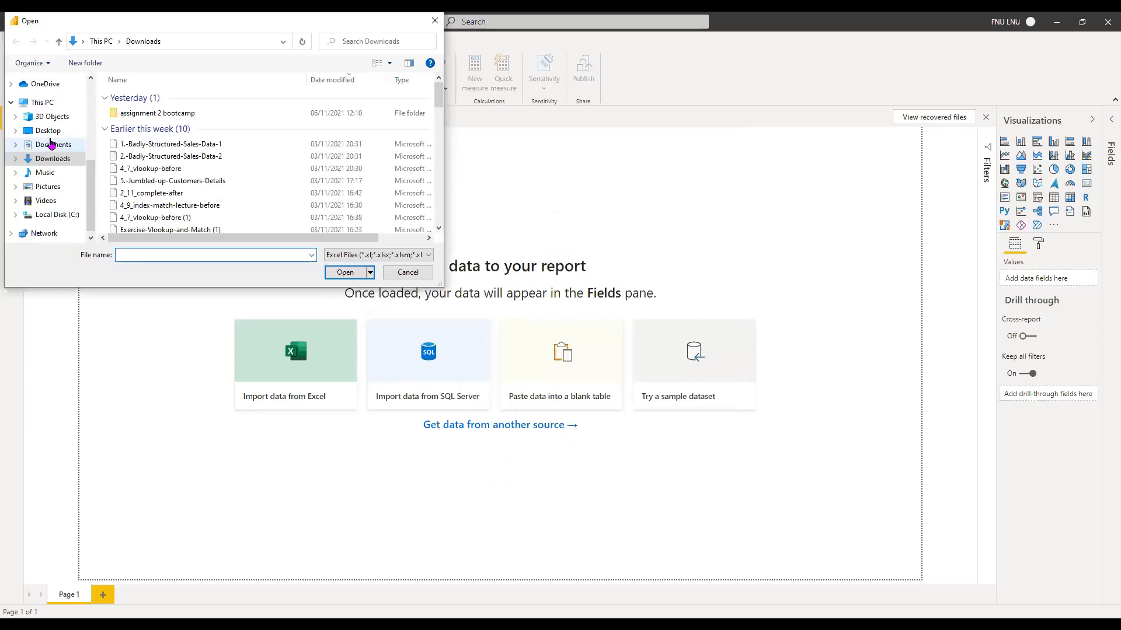
pyautogui.click(67, 133)
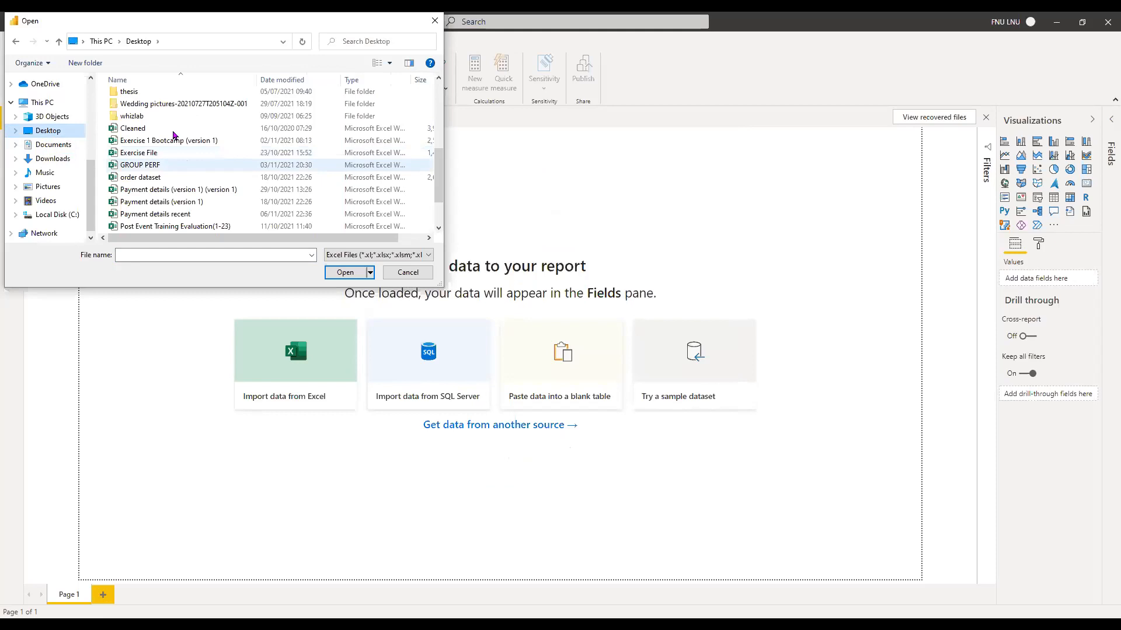
pyautogui.scroll(5, 171, 139)
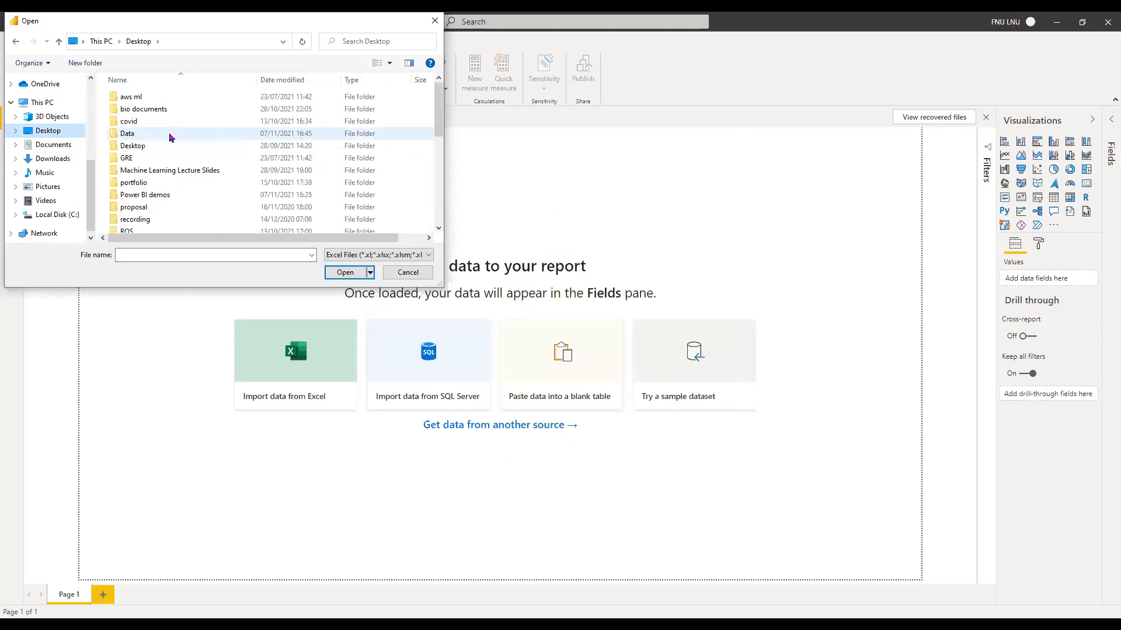
pyautogui.doubleClick(169, 137)
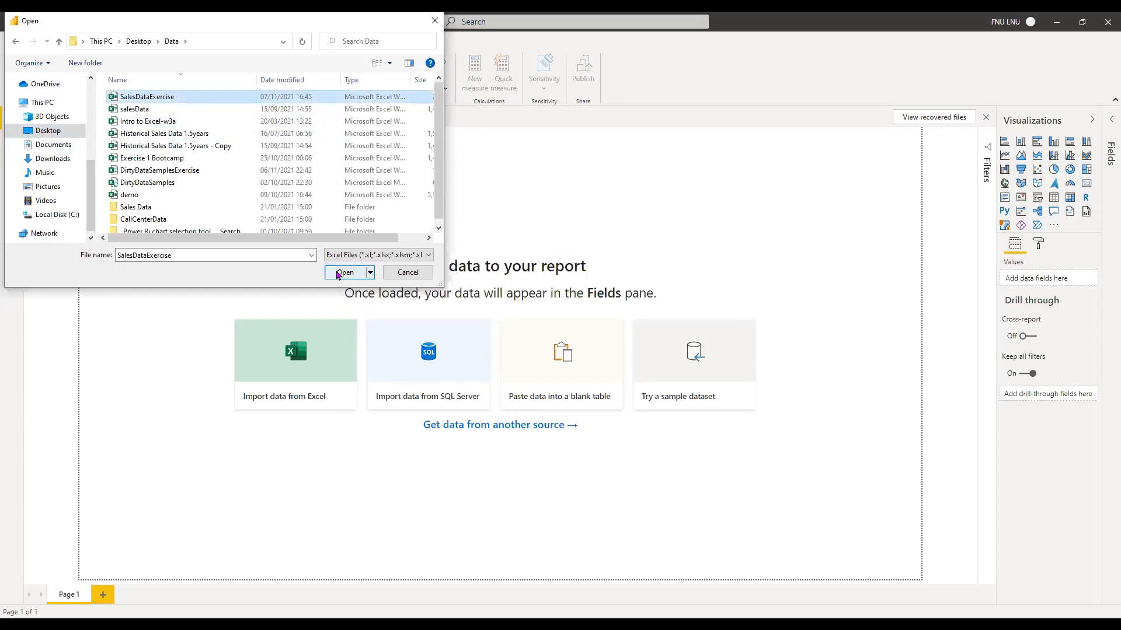
pyautogui.click(348, 272)
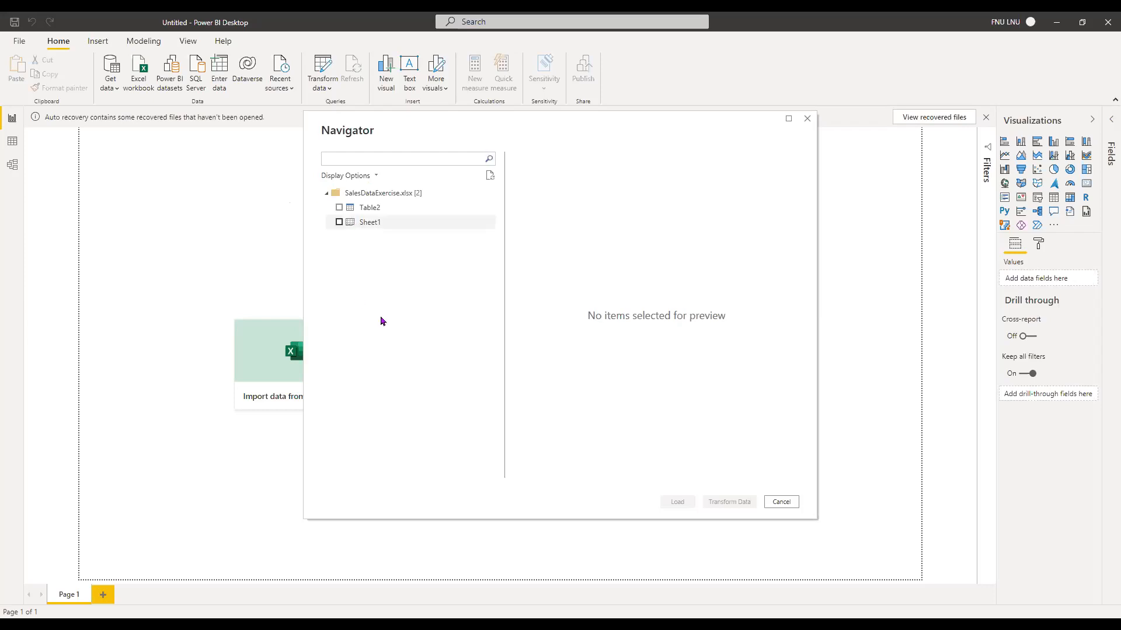
# - Preview Table2 across its columns, select it for import and open it in Power Query Editor for transformation
pyautogui.click(380, 211)
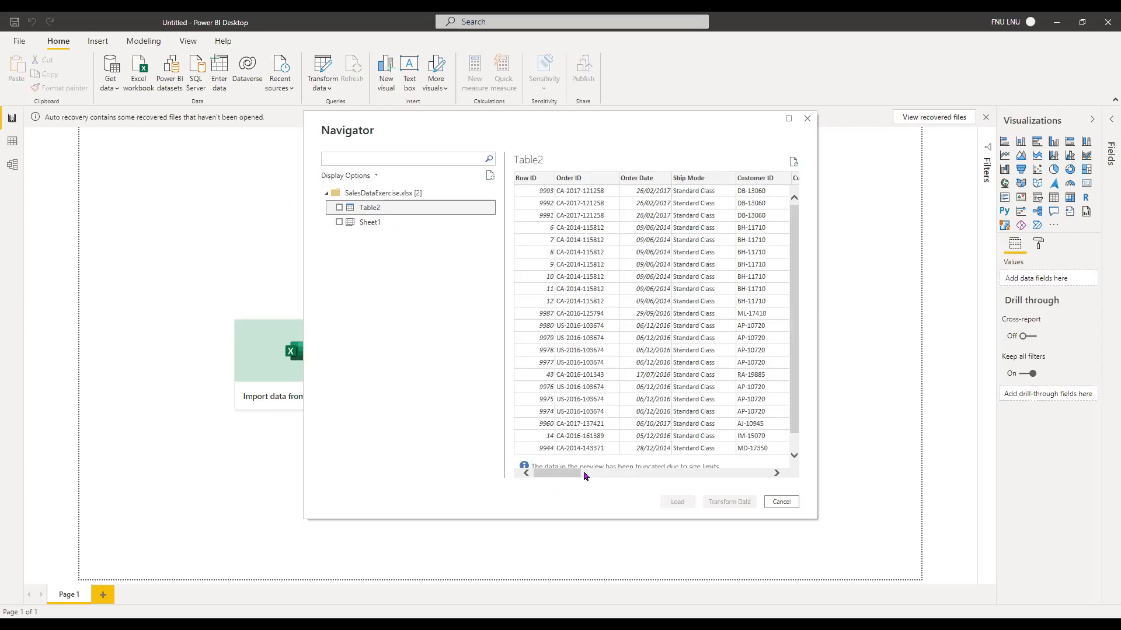
pyautogui.moveTo(585, 475); pyautogui.dragTo(638, 472)
pyautogui.click(765, 471)
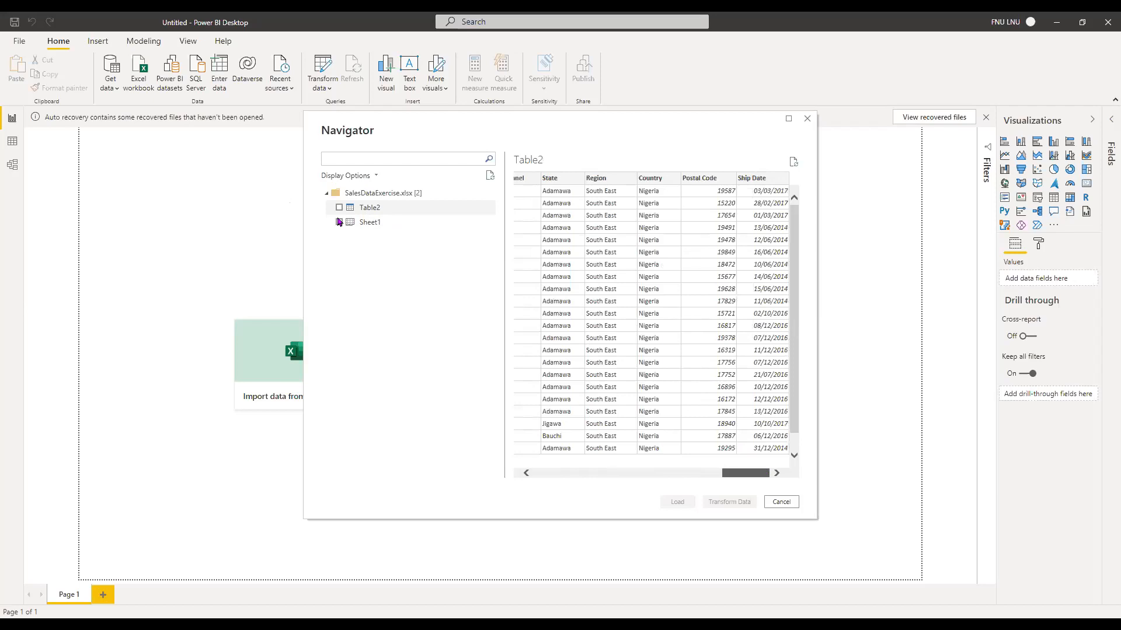
pyautogui.click(339, 209)
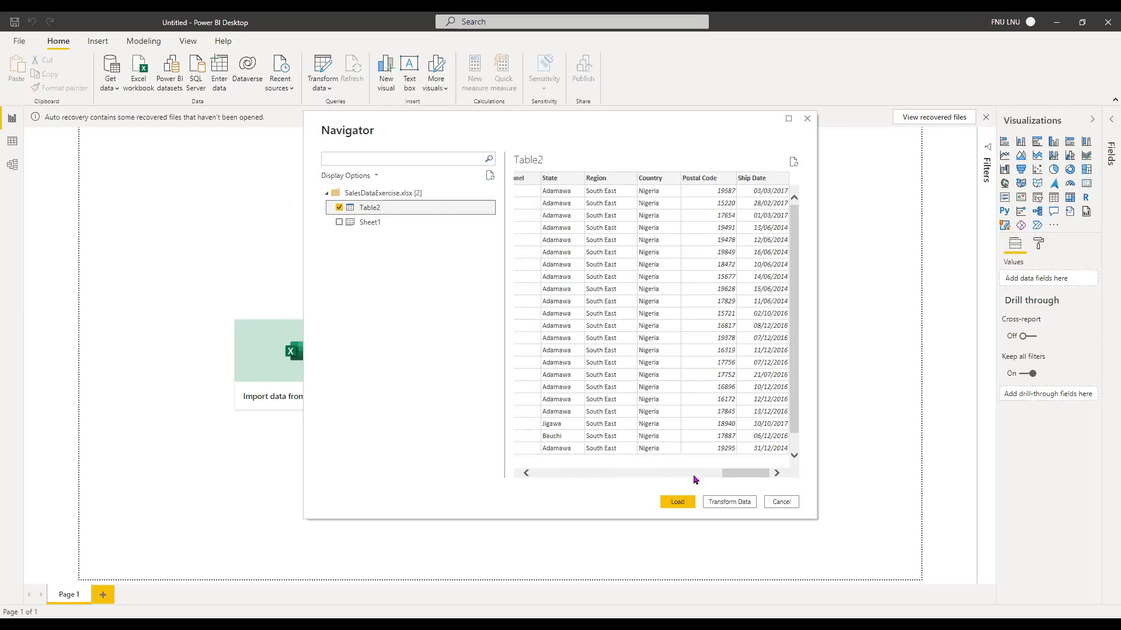
pyautogui.click(742, 504)
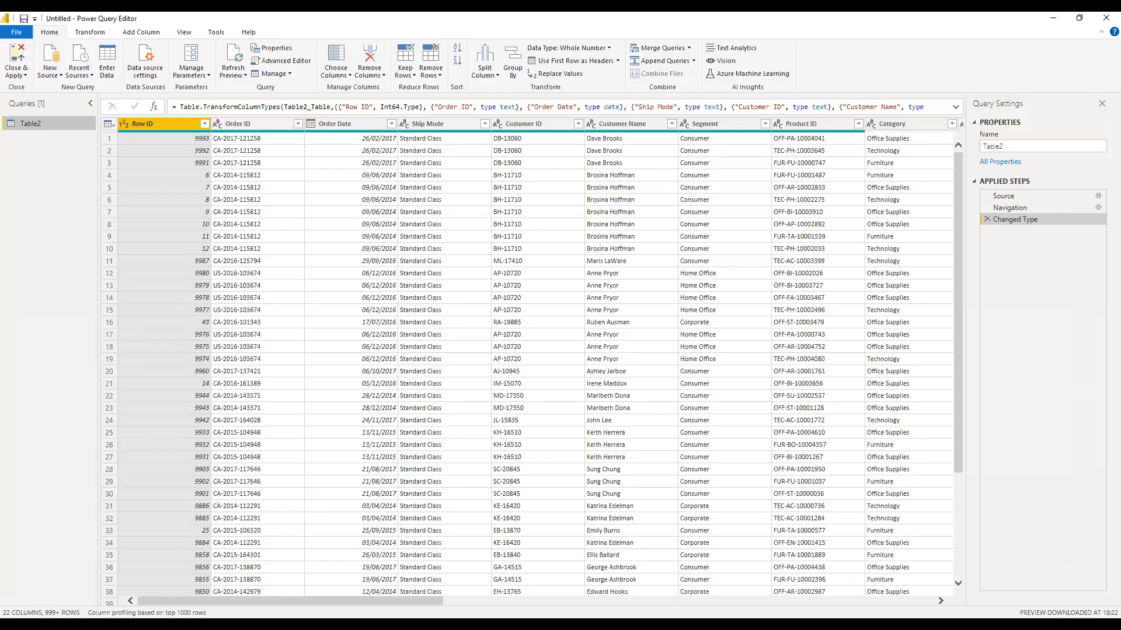
# - Duplicate the Table2 query to start a separate customer dimension table
pyautogui.moveTo(374, 601); pyautogui.dragTo(572, 620)
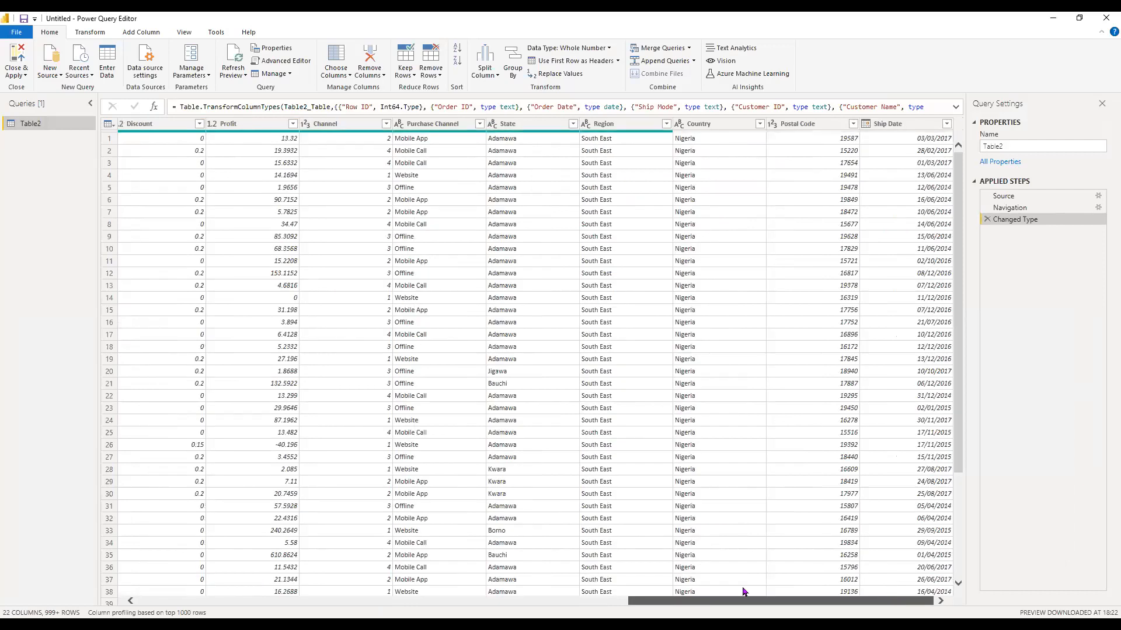
pyautogui.moveTo(181, 514); pyautogui.dragTo(173, 485)
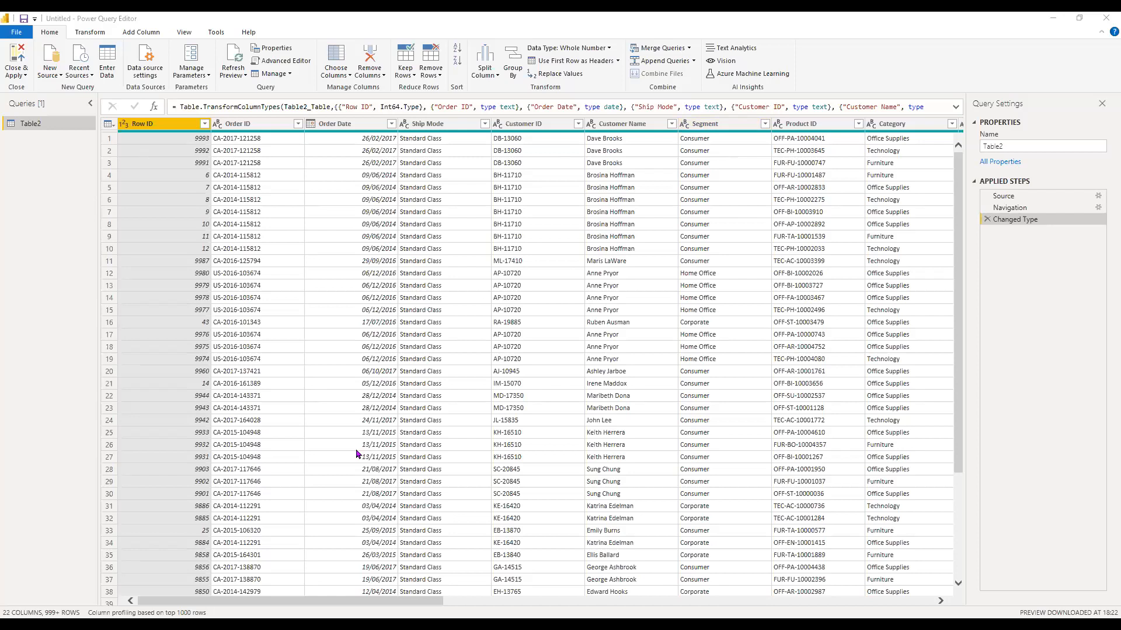
pyautogui.click(114, 181)
pyautogui.click(59, 127)
pyautogui.rightClick(59, 128)
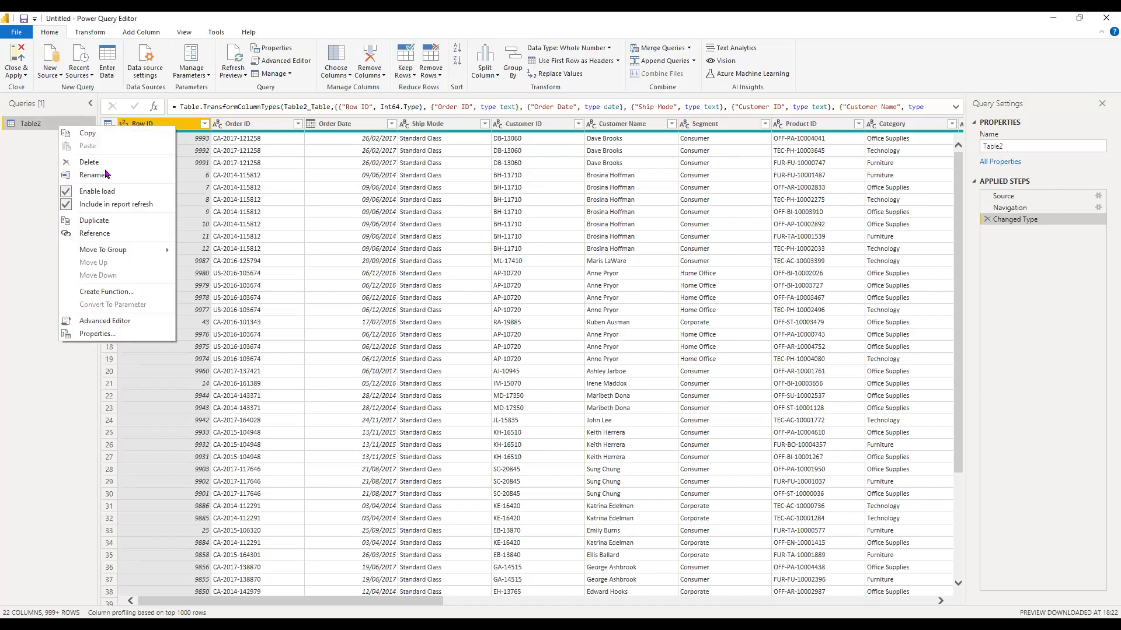
pyautogui.click(136, 221)
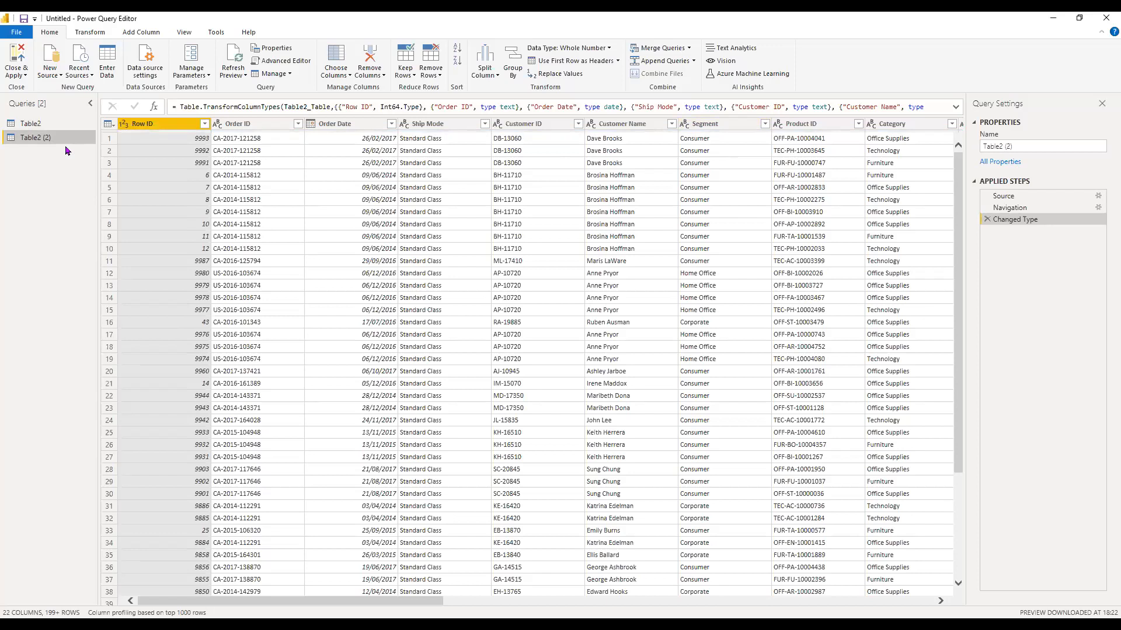
# - Keep only the Customer ID, Customer Name and Segment columns in the duplicated query, removing all other columns
pyautogui.click(439, 127)
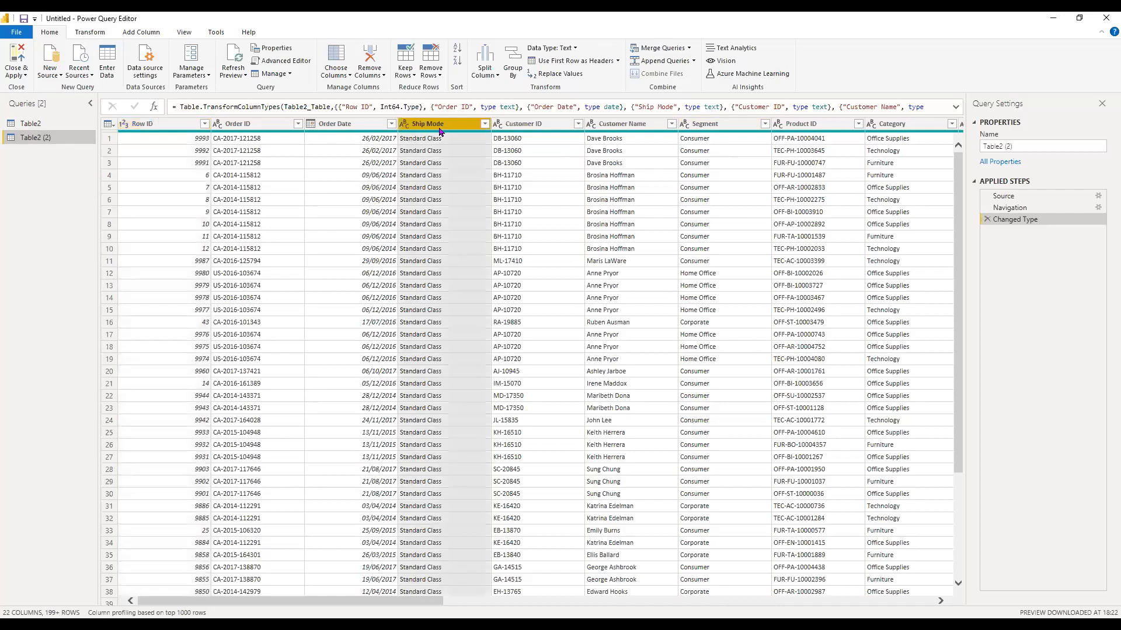
pyautogui.keyDown('ctrl'); pyautogui.click(544, 128); pyautogui.keyUp('ctrl')
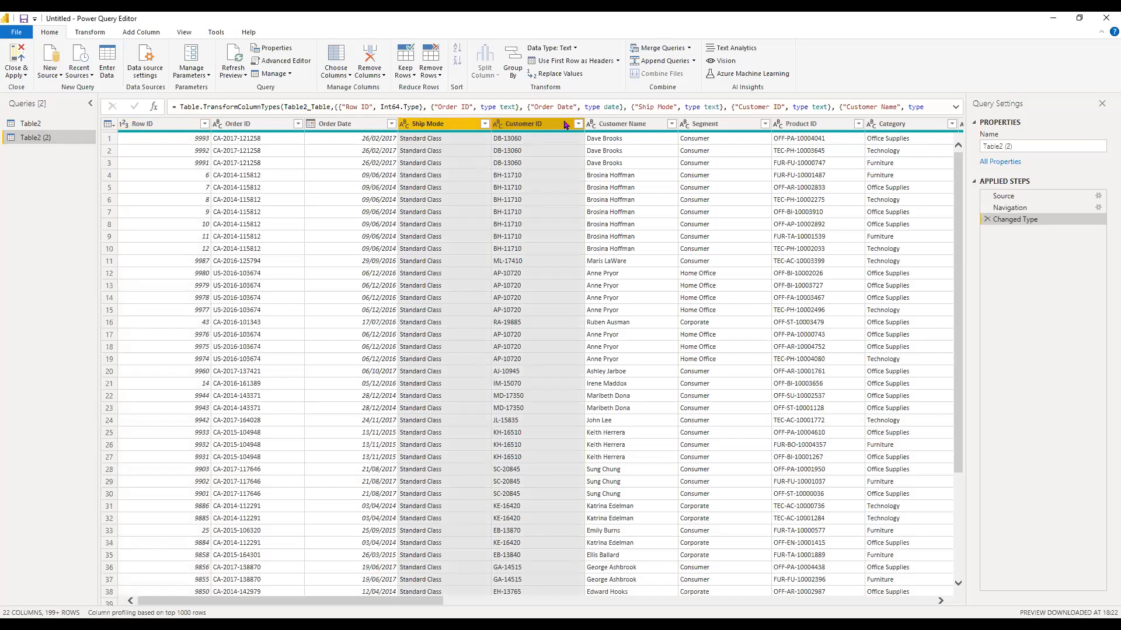
pyautogui.click(566, 124)
pyautogui.hotkey('shift', 'Right')
pyautogui.hotkey('shift', 'Right')
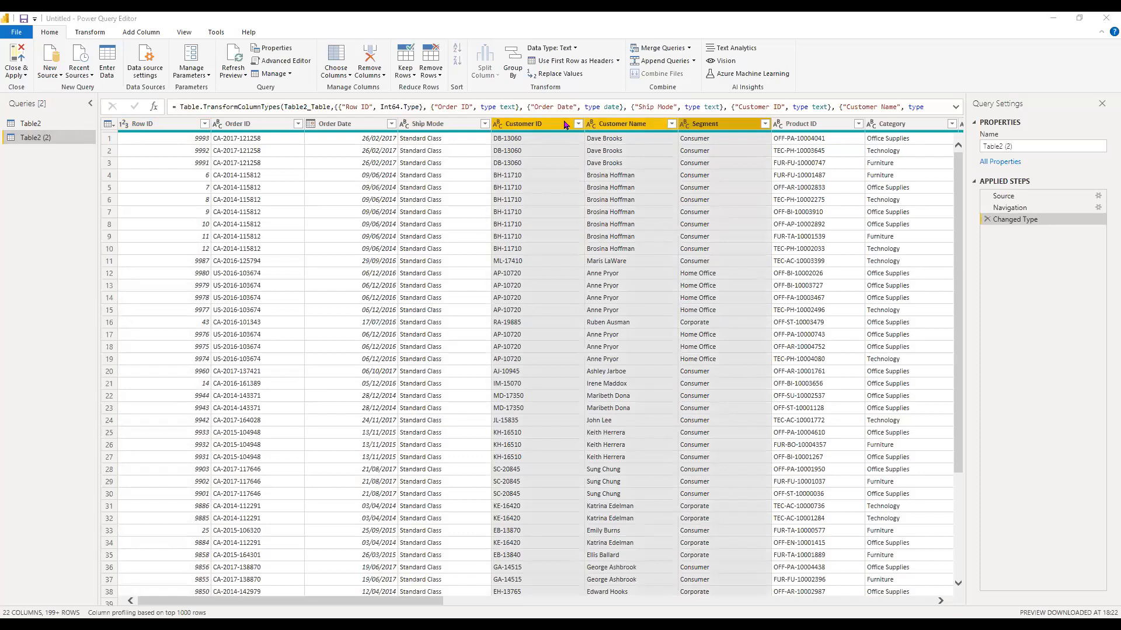
pyautogui.rightClick(701, 127)
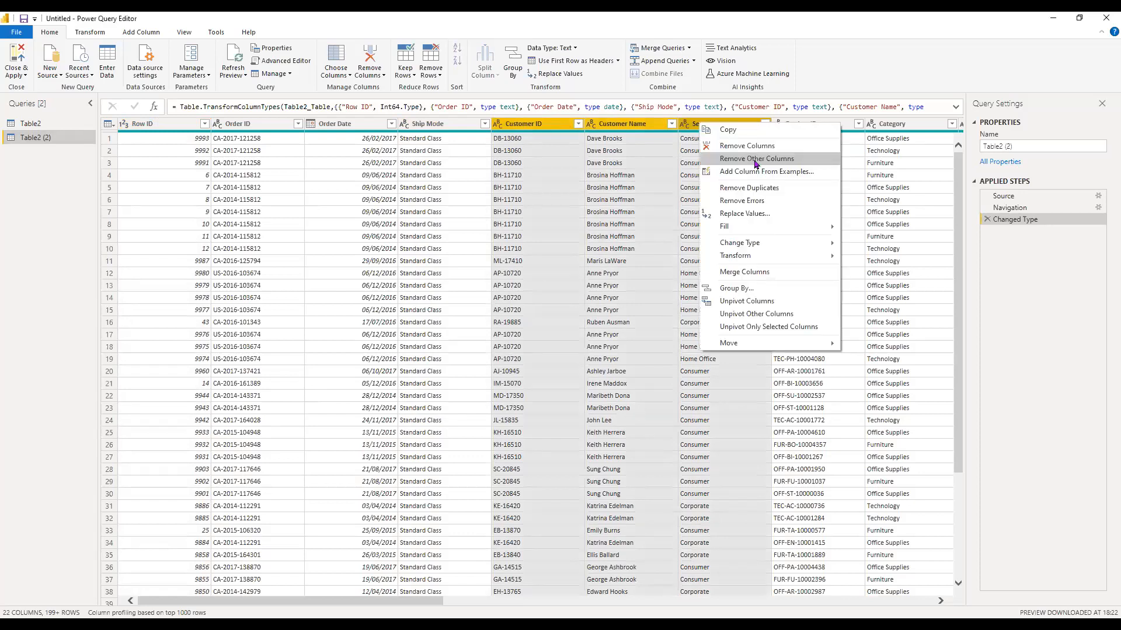
pyautogui.click(755, 160)
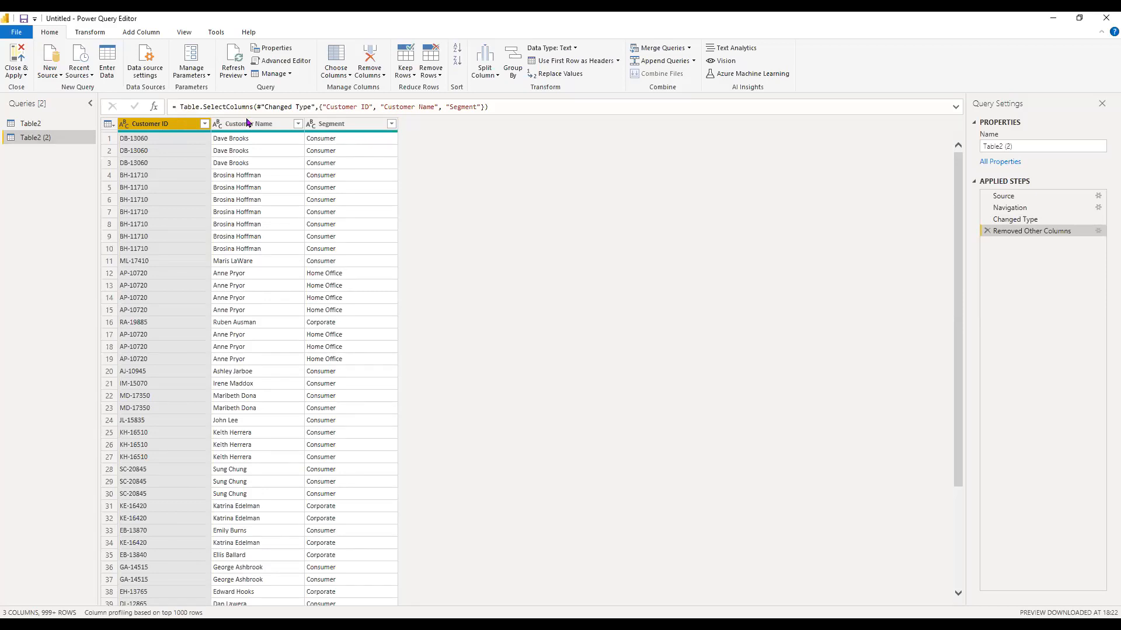
# - Remove the duplicate rows based on the Customer ID column
pyautogui.rightClick(175, 126)
pyautogui.rightClick(174, 126)
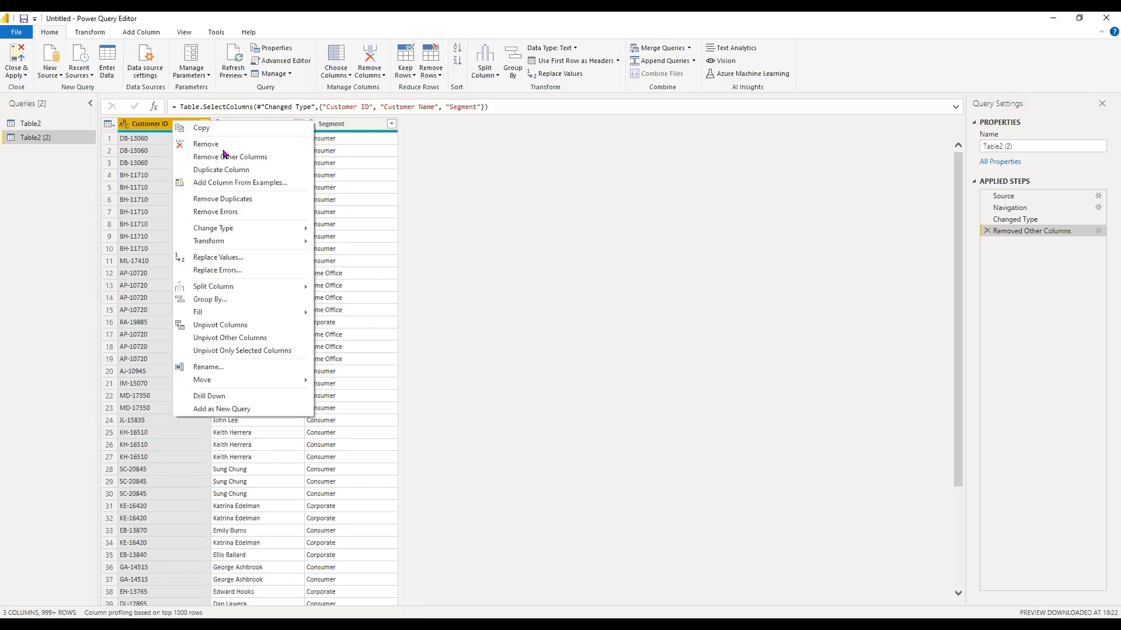
pyautogui.click(255, 200)
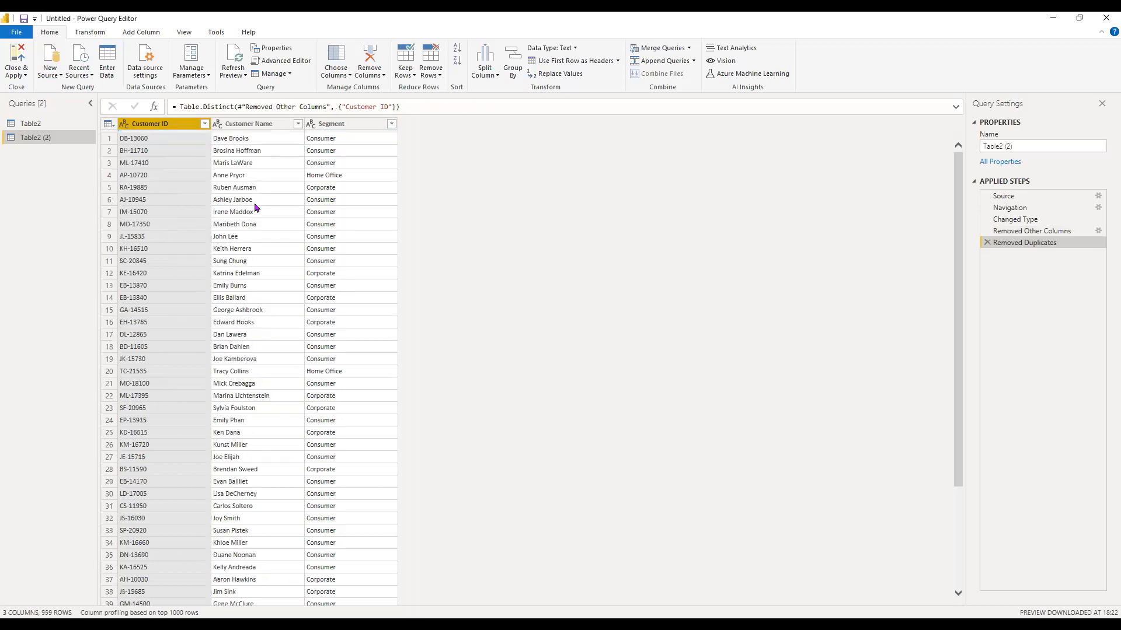
# - Compare the customer rows at the Removed Other Columns step with those at the Removed Duplicates step
pyautogui.click(1029, 231)
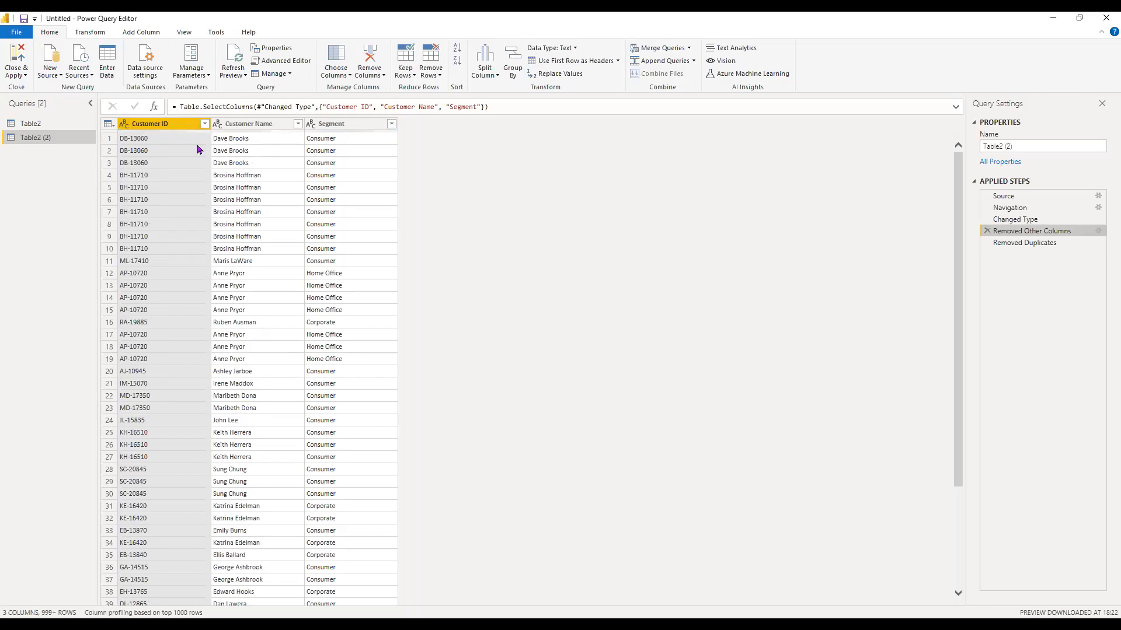
pyautogui.click(221, 140)
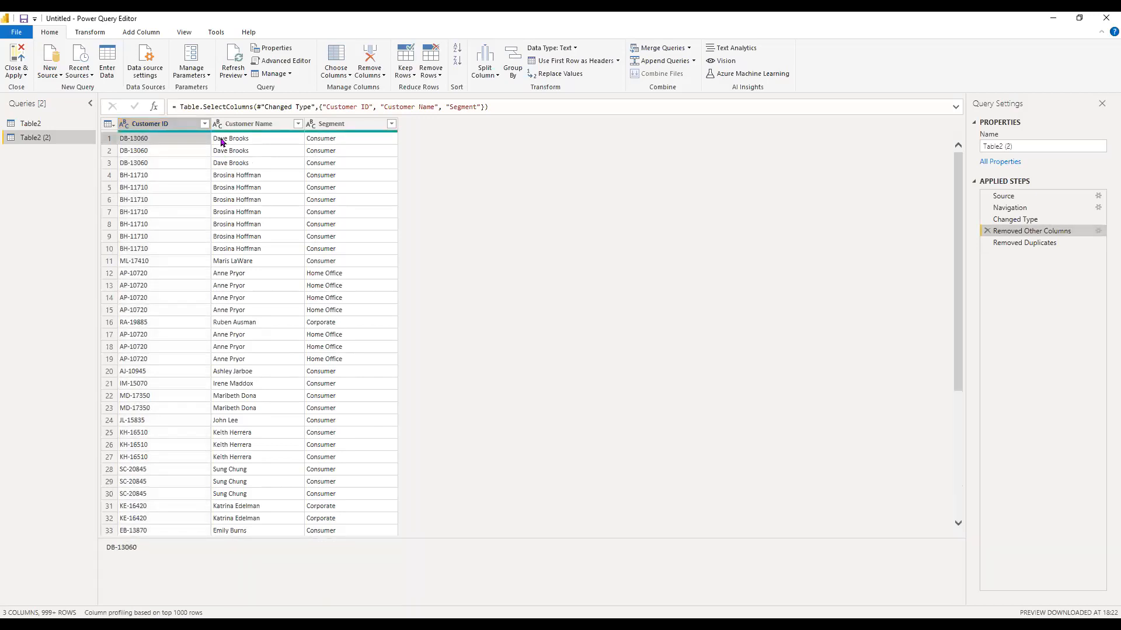
pyautogui.rightClick(178, 130)
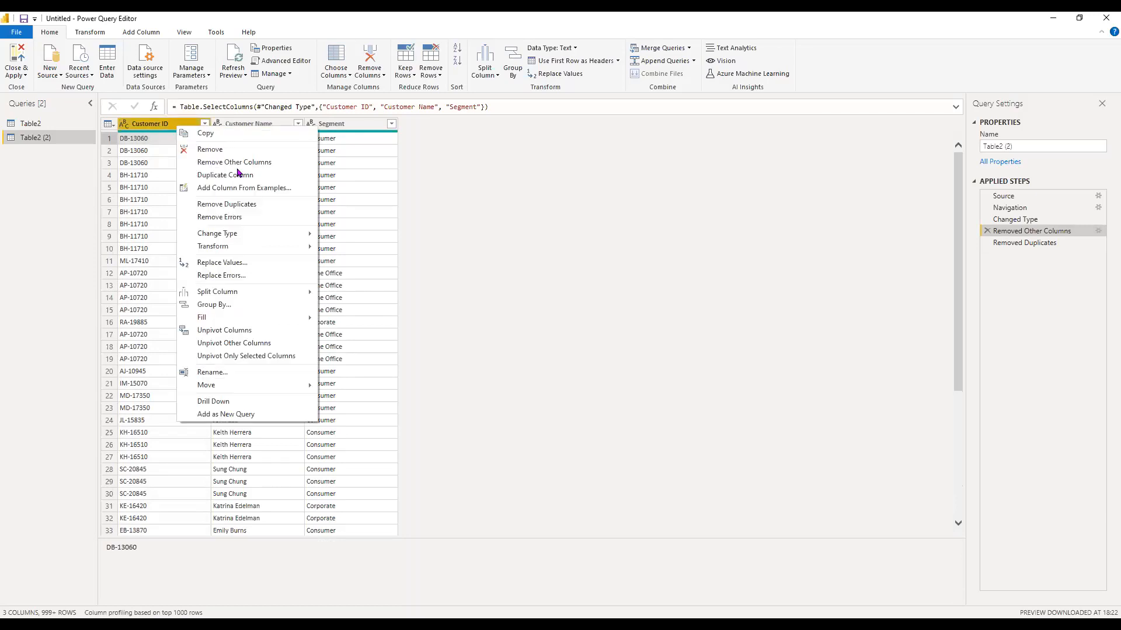
pyautogui.click(272, 207)
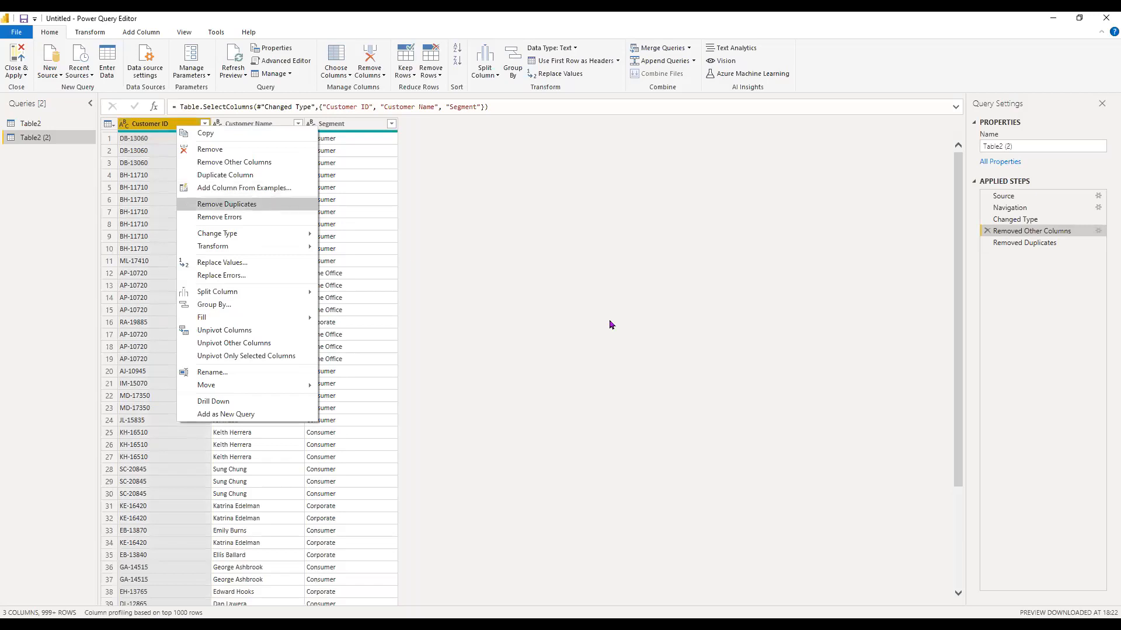
pyautogui.click(686, 270)
pyautogui.click(1057, 244)
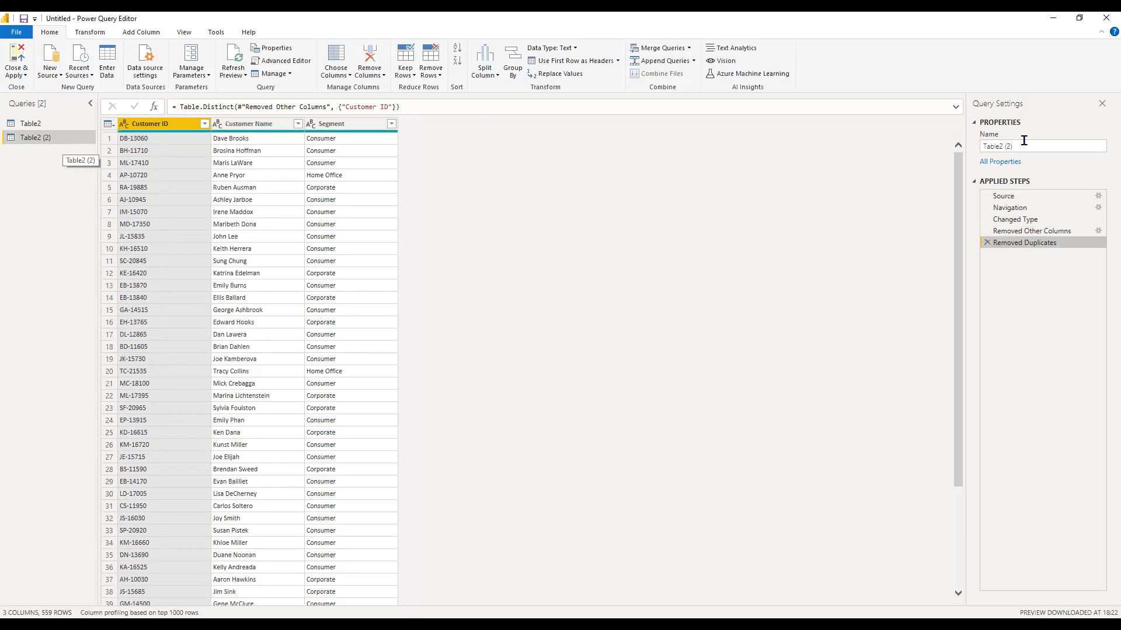
# - Rename the duplicated customer query as dCustomer
pyautogui.moveTo(1024, 145); pyautogui.dragTo(853, 141)
pyautogui.write('c')
pyautogui.write('Custo')
pyautogui.write('mer')
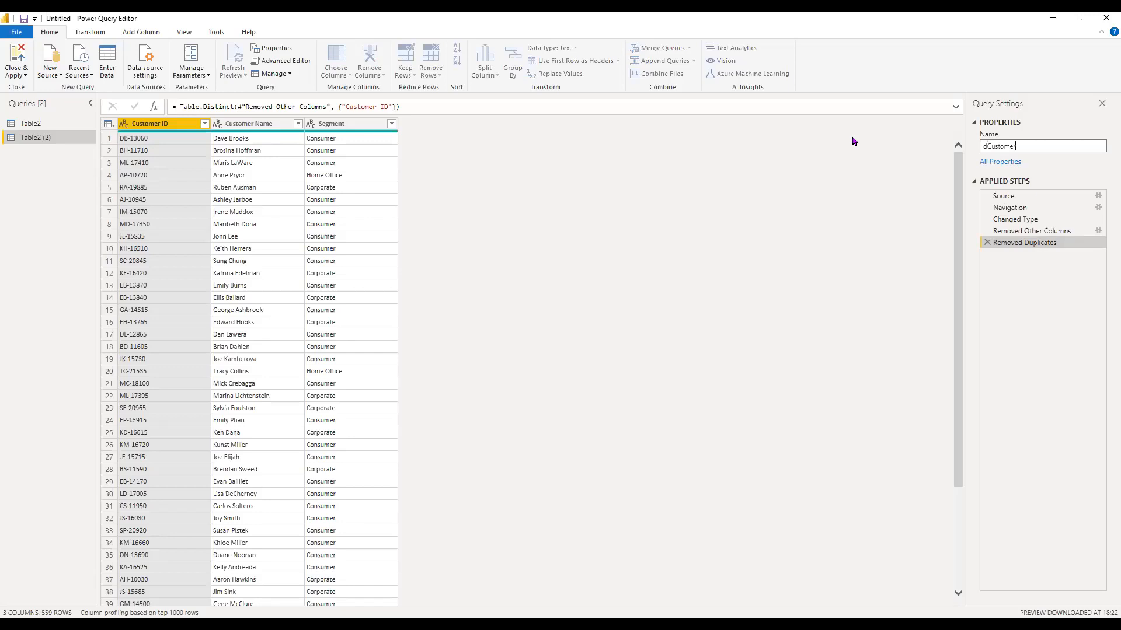
pyautogui.press('Return')
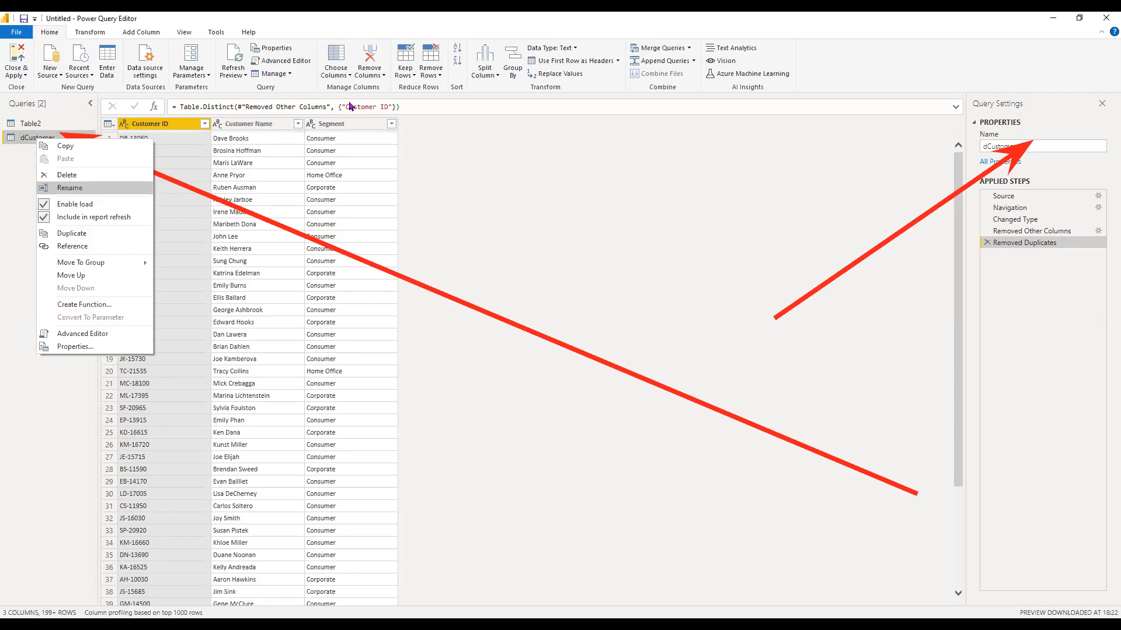
# - Duplicate Table2 again and keep only the Country, Region, State and Postal Code columns in the copy
pyautogui.click(51, 125)
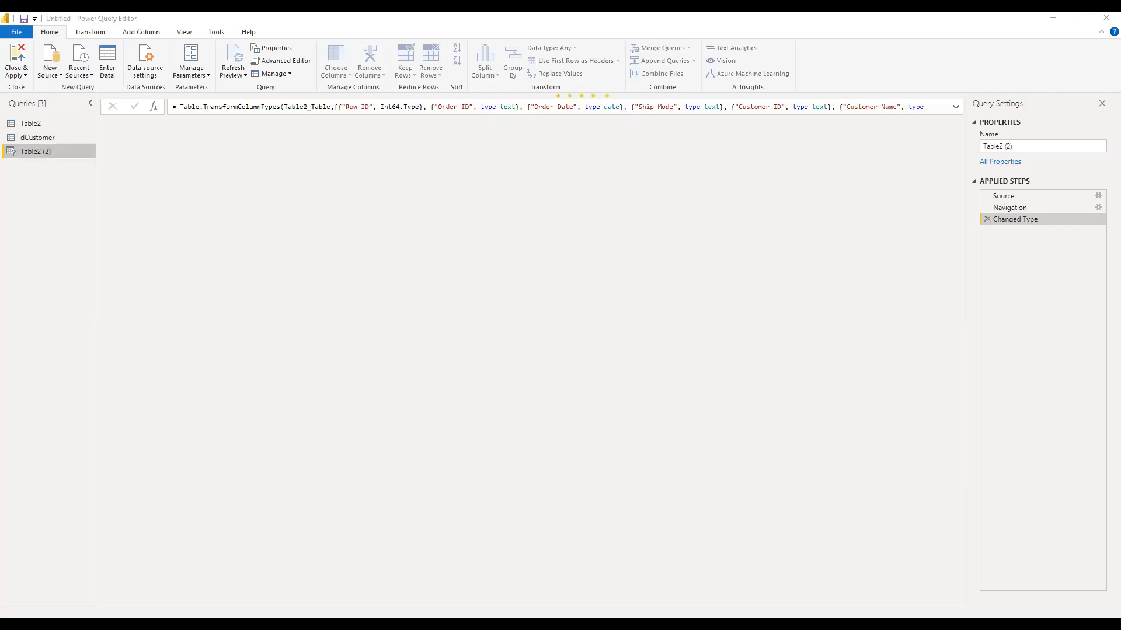
pyautogui.press('alt')
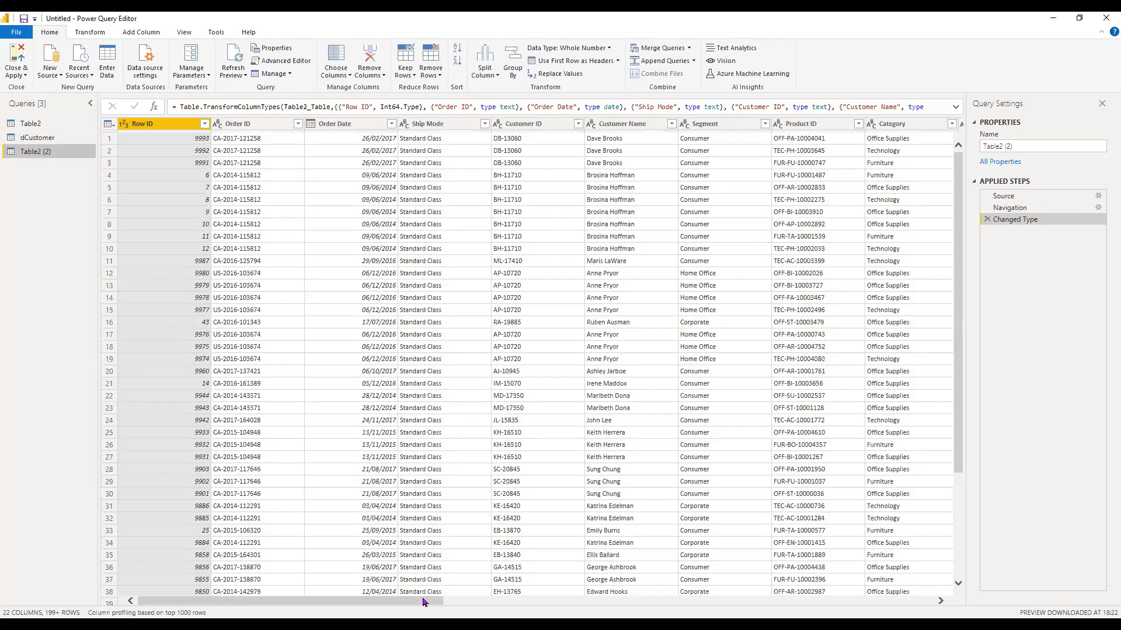
pyautogui.moveTo(423, 600); pyautogui.dragTo(965, 574)
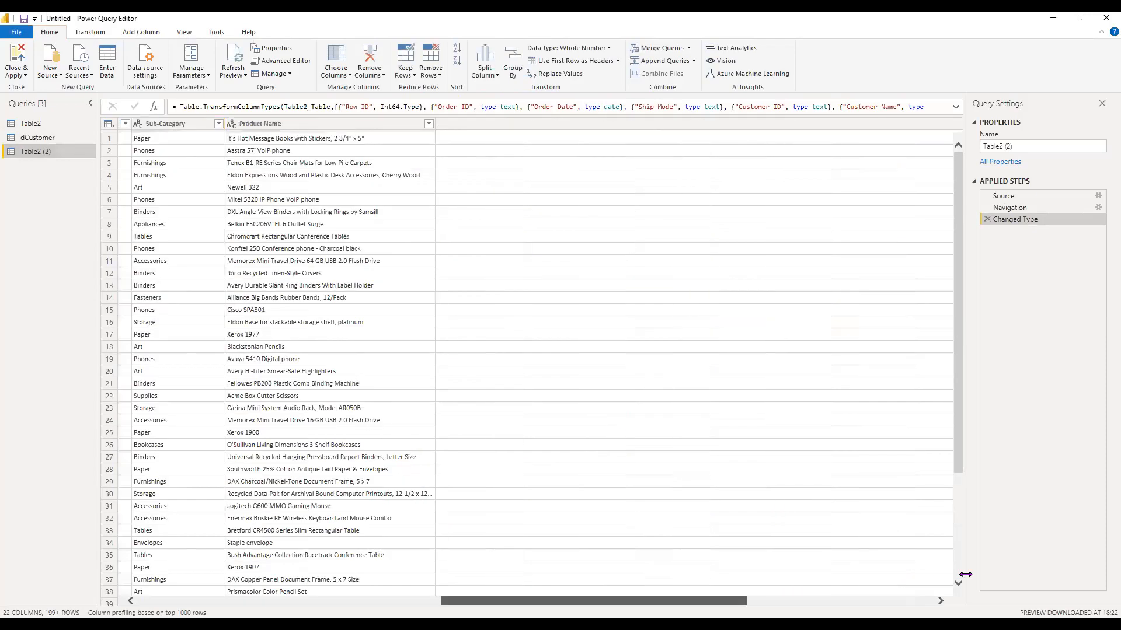
pyautogui.click(699, 124)
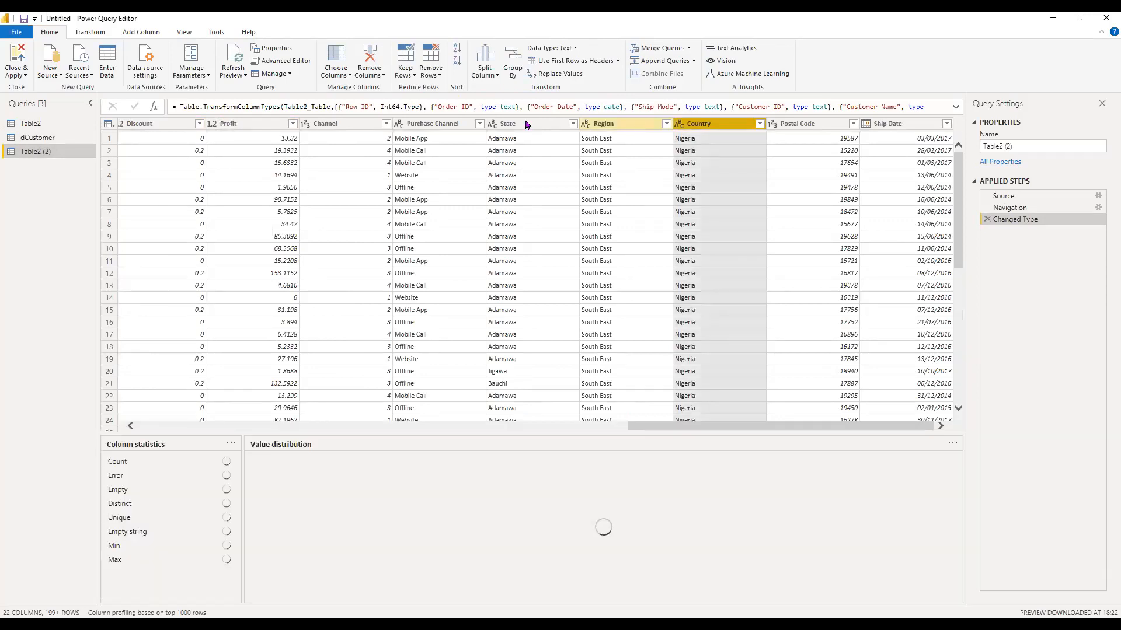
pyautogui.keyDown('shift'); pyautogui.click(525, 124); pyautogui.keyUp('shift')
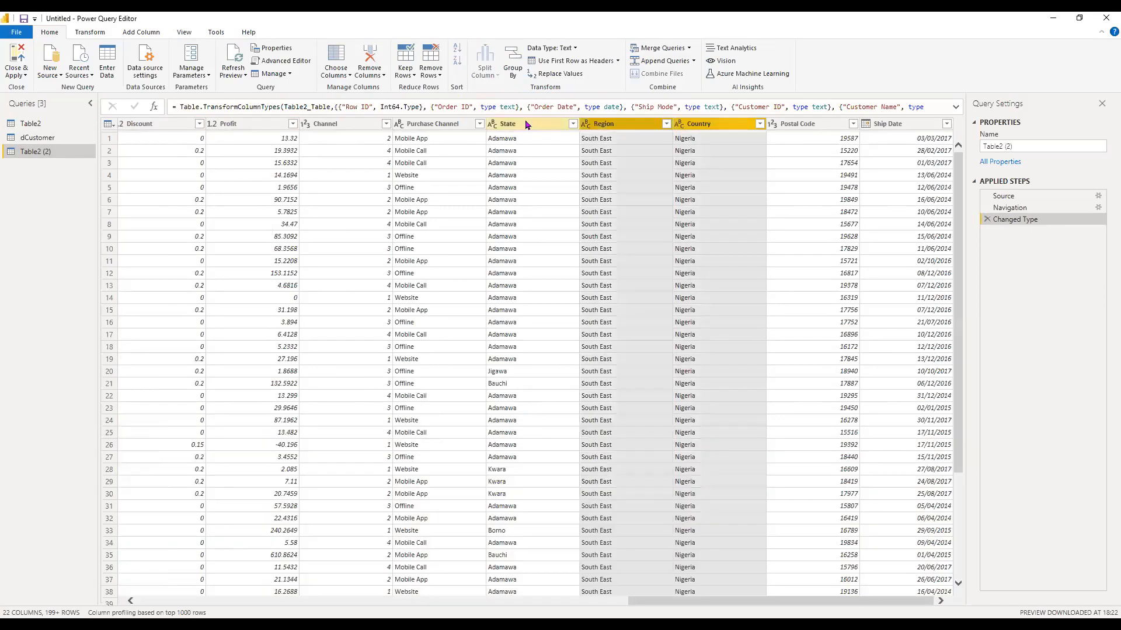
pyautogui.keyDown('ctrl'); pyautogui.click(822, 125); pyautogui.keyUp('ctrl')
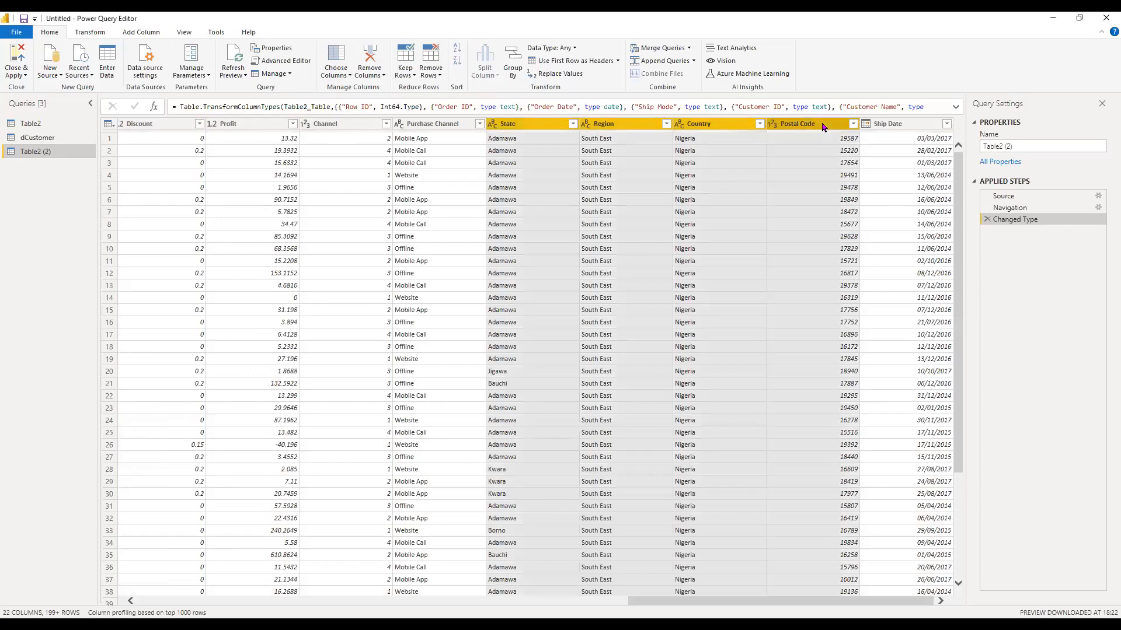
pyautogui.rightClick(822, 125)
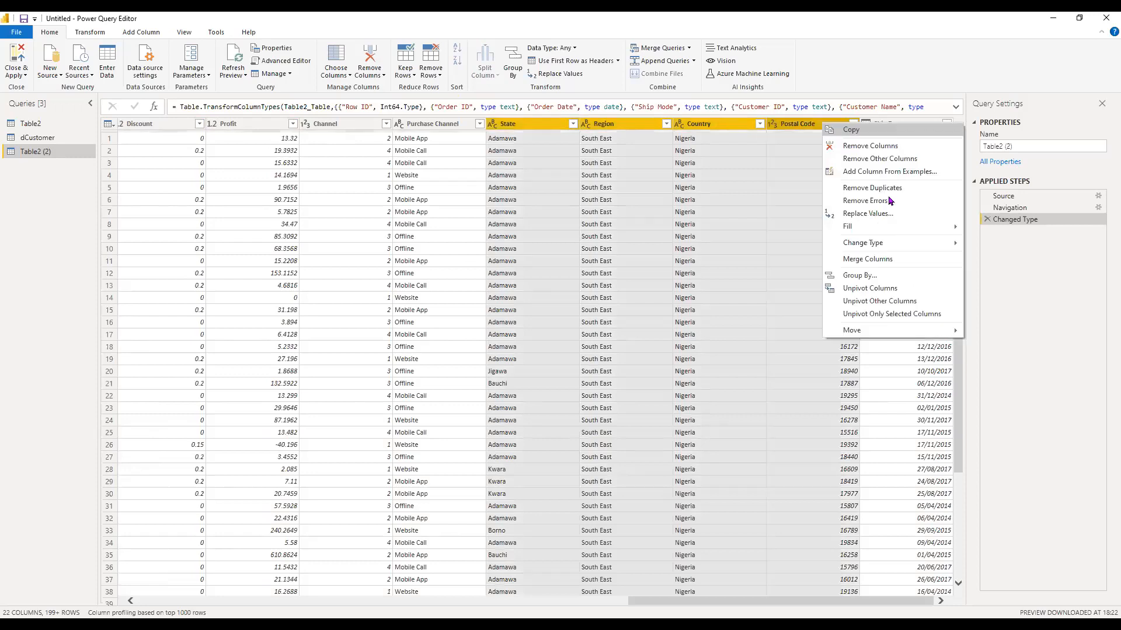
pyautogui.click(908, 163)
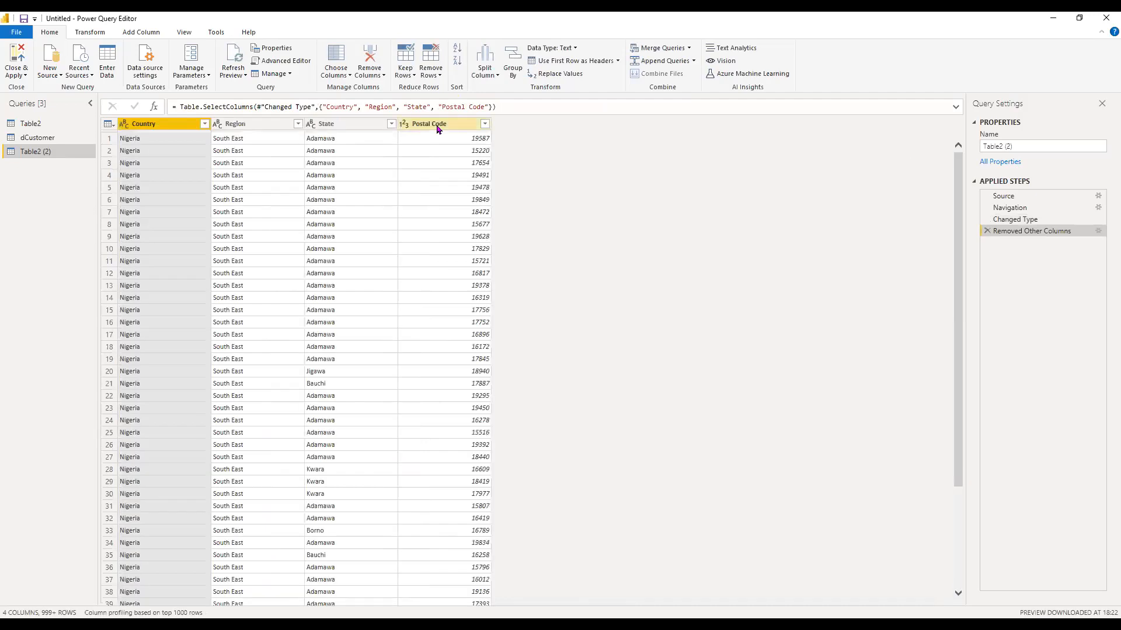
# - Remove the duplicate rows of the location query based on the Postal Code column
pyautogui.click(438, 125)
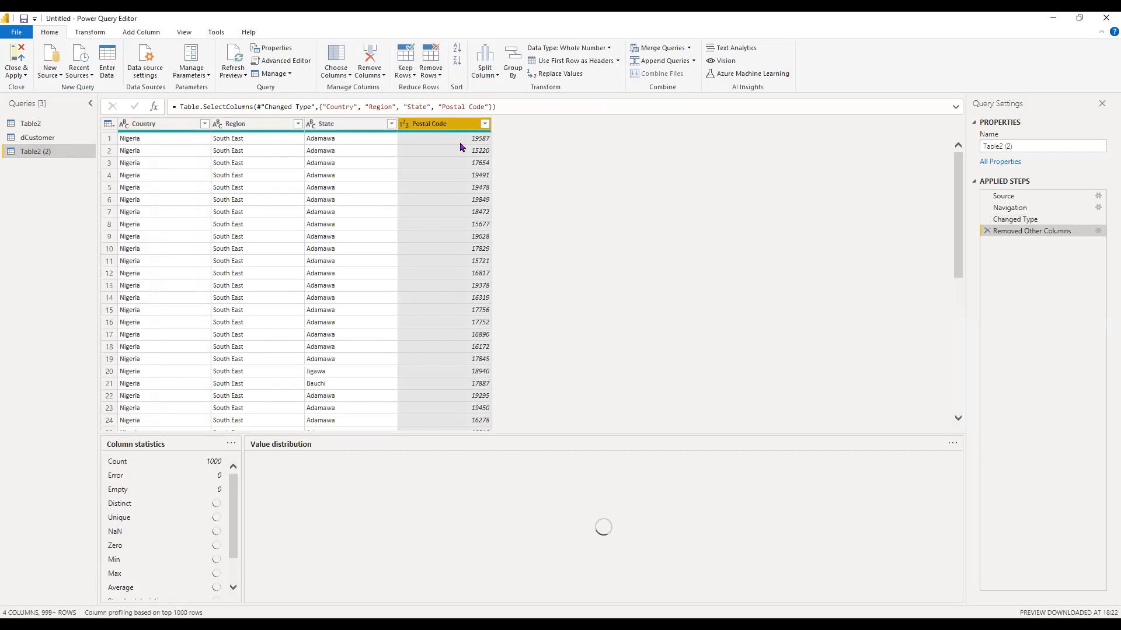
pyautogui.rightClick(441, 126)
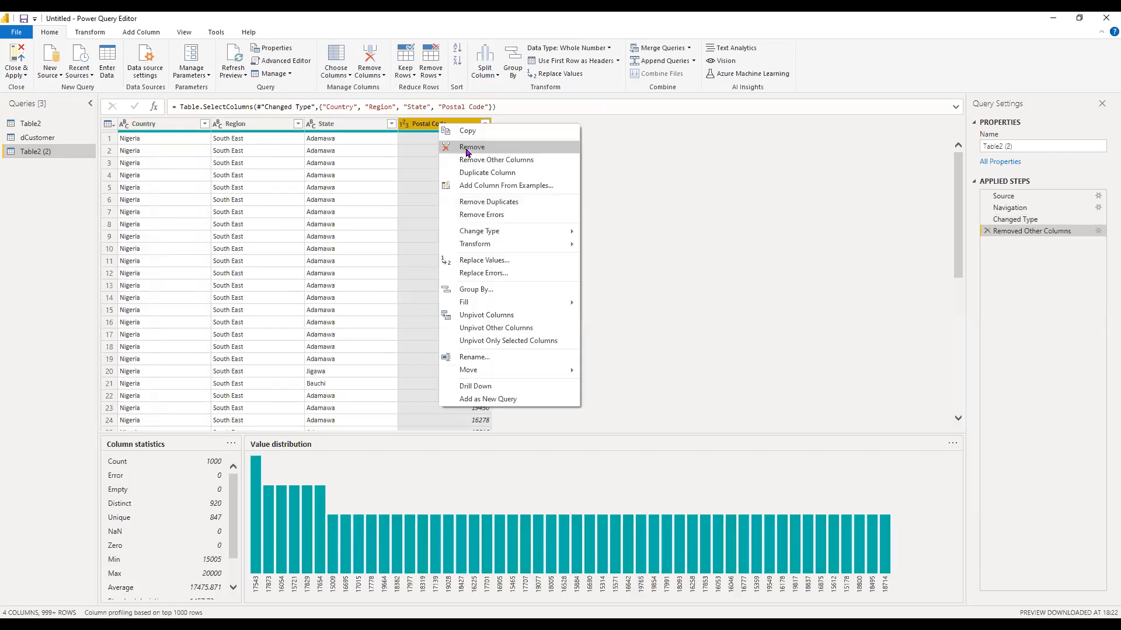
pyautogui.click(510, 201)
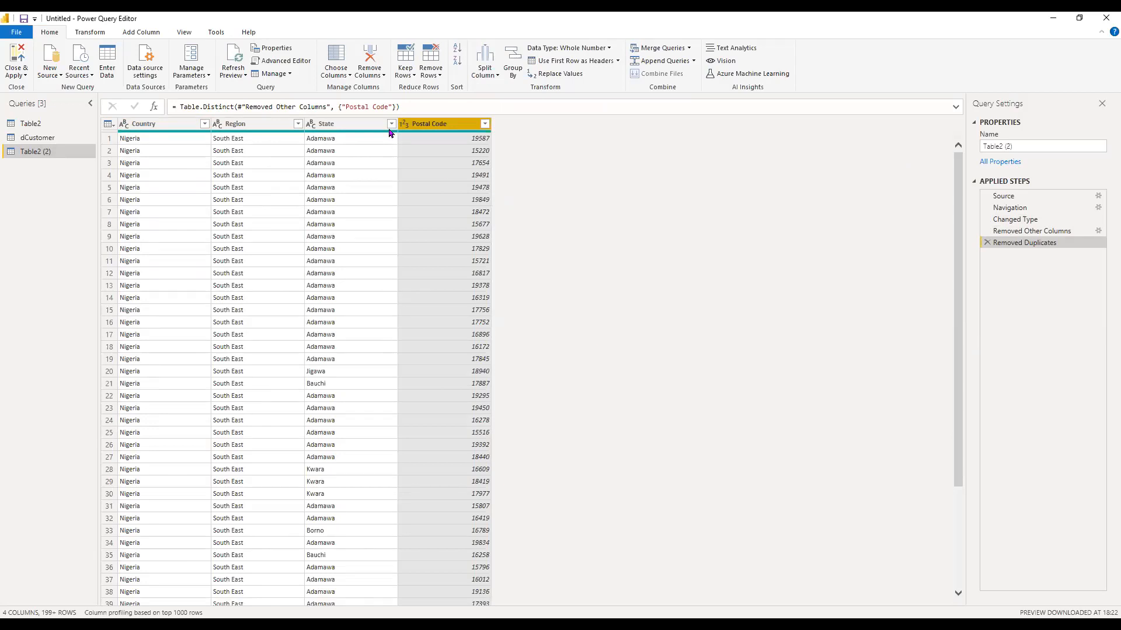
# - Load and examine the full lists of distinct values in the Region and State columns without filtering them
pyautogui.click(298, 124)
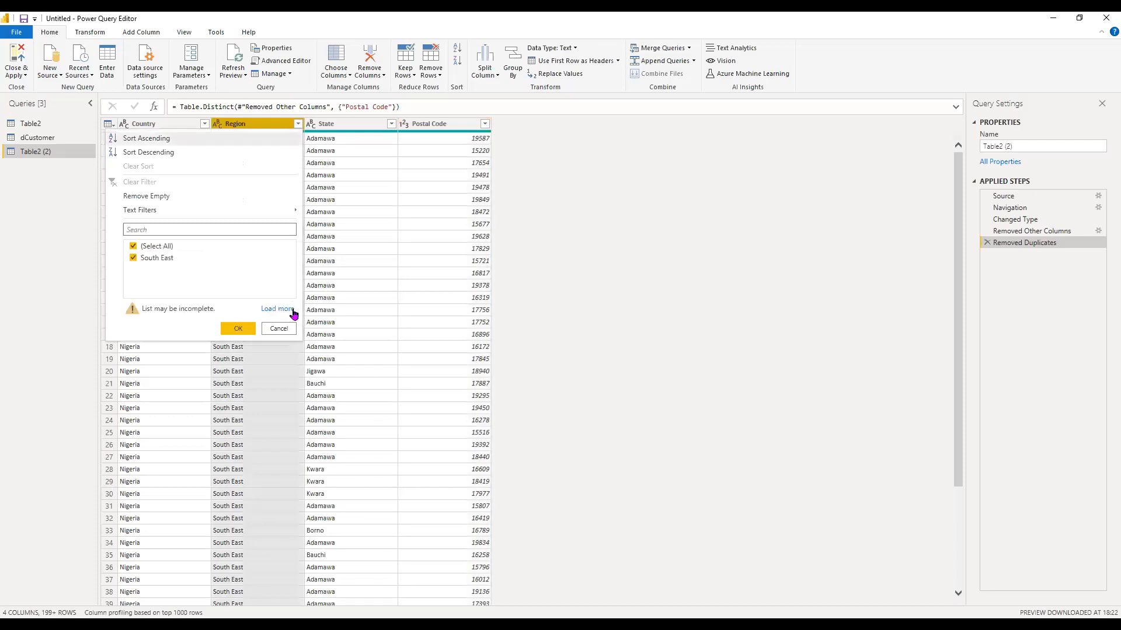
pyautogui.click(293, 313)
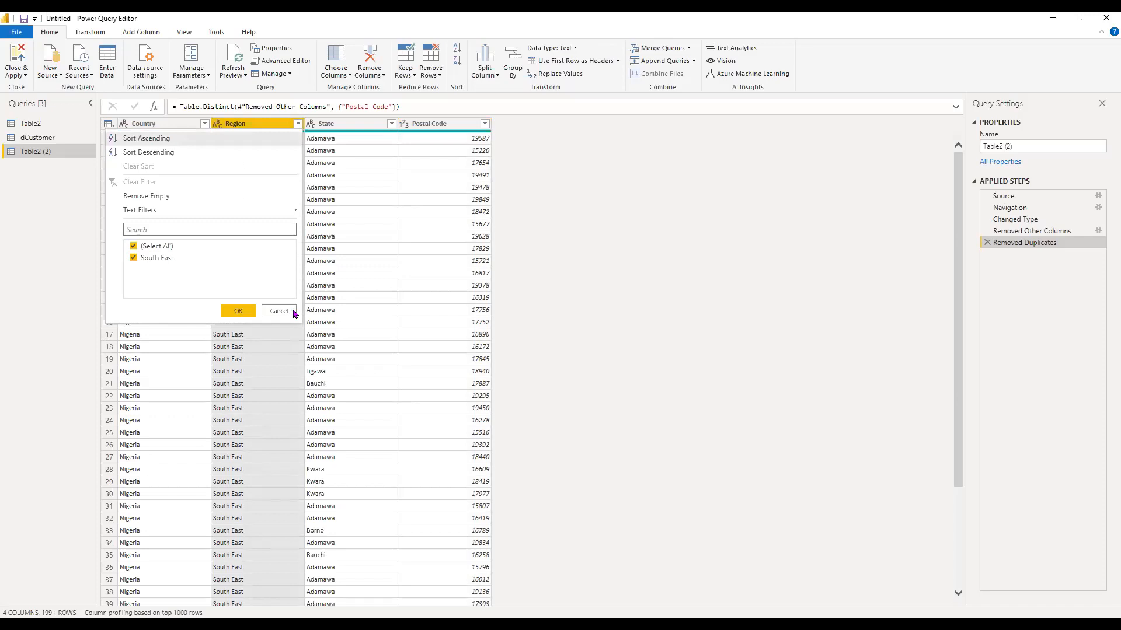
pyautogui.click(294, 313)
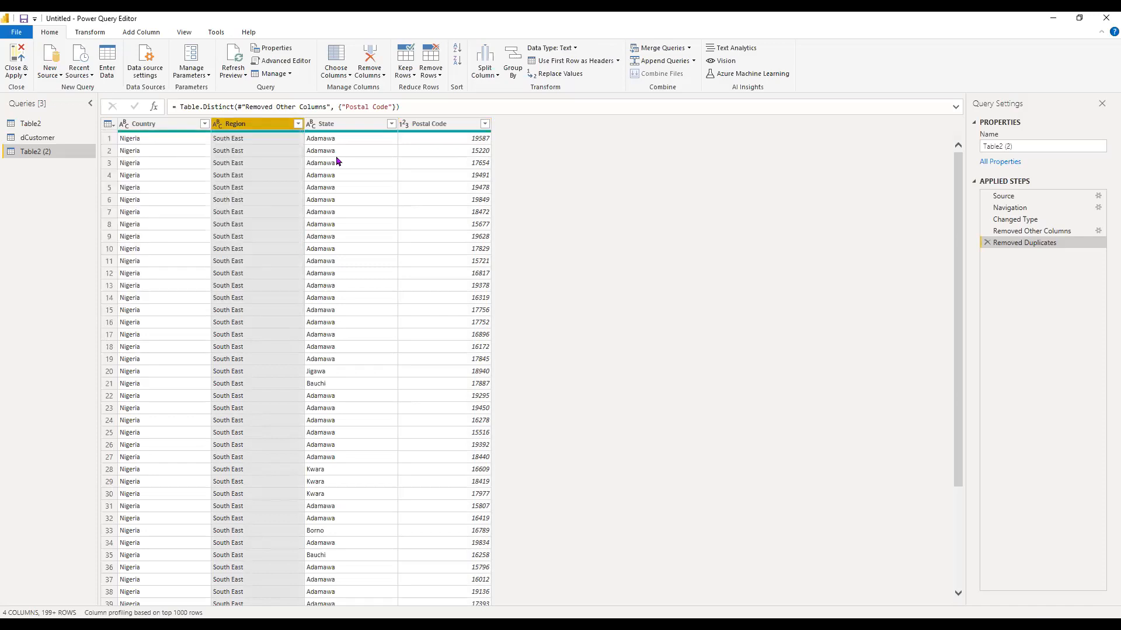
pyautogui.click(393, 128)
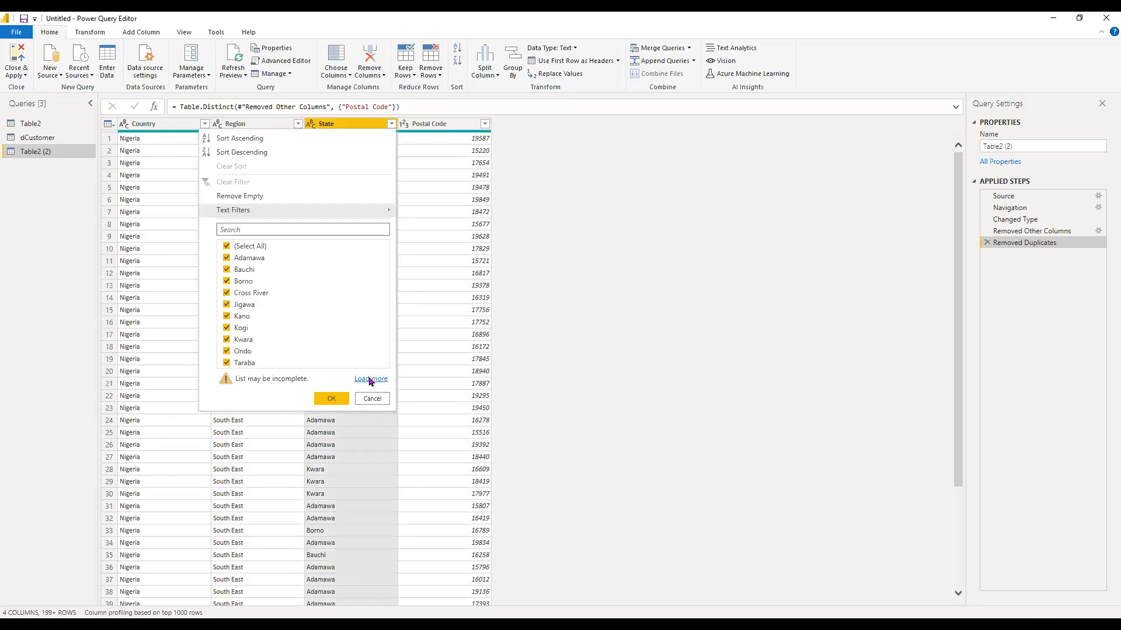
pyautogui.click(370, 380)
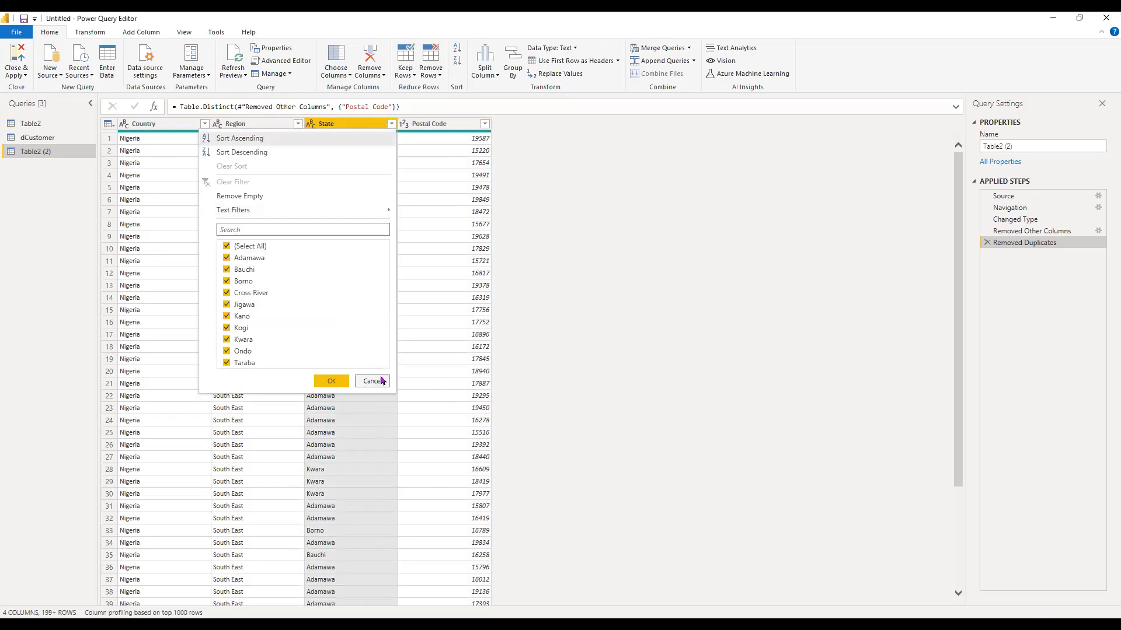
pyautogui.click(372, 381)
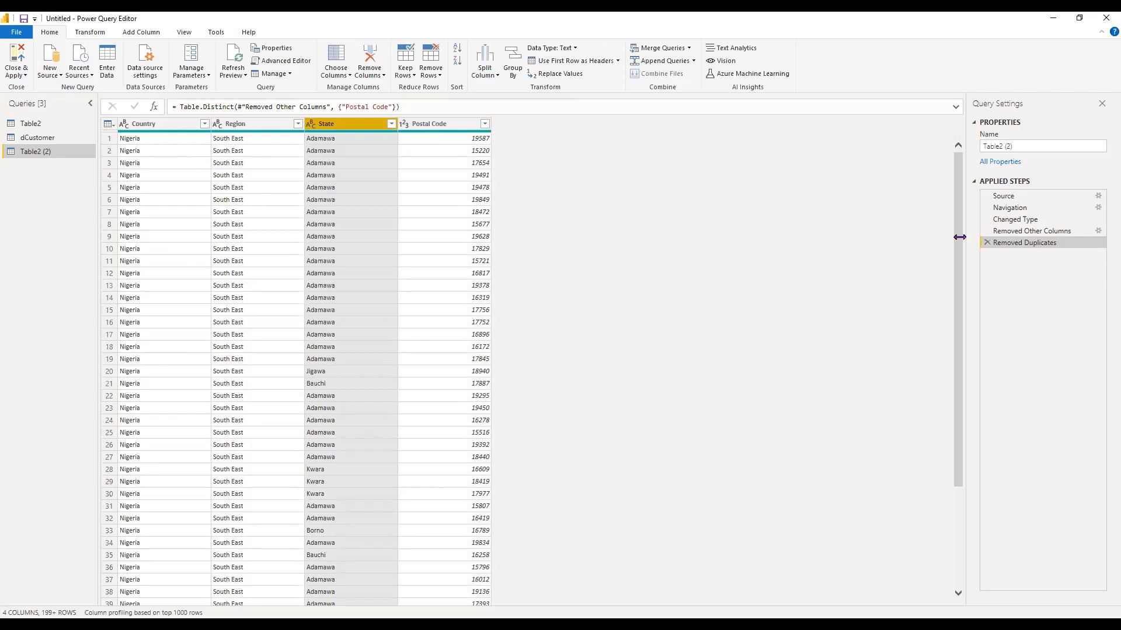
# - Delete the applied step that removes duplicate Postal Code rows from the location query
pyautogui.click(448, 127)
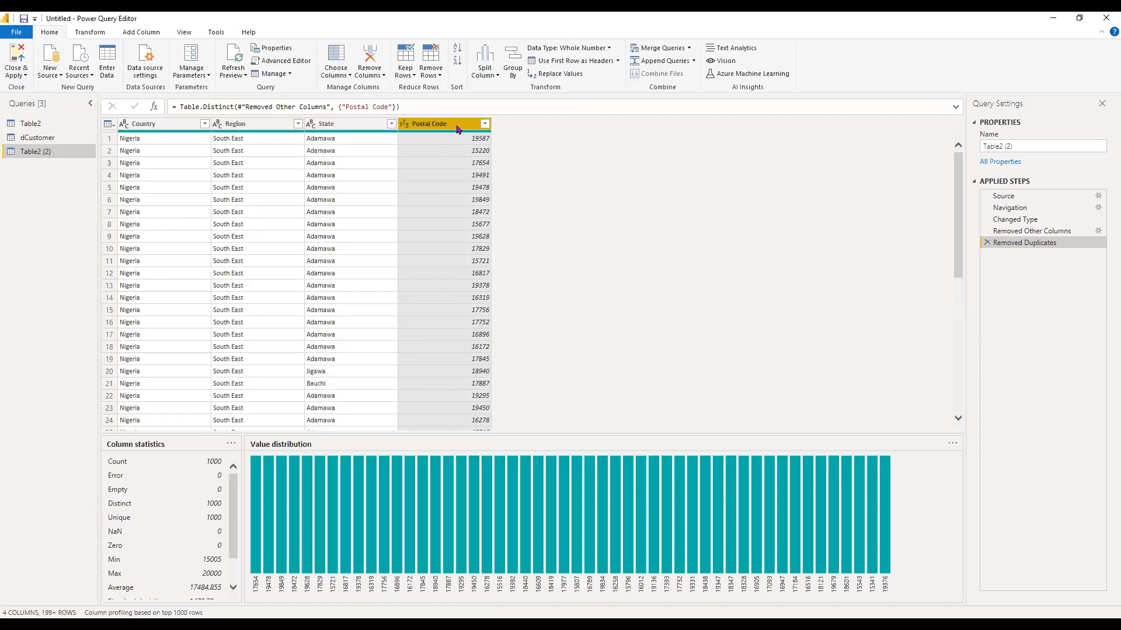
pyautogui.click(987, 242)
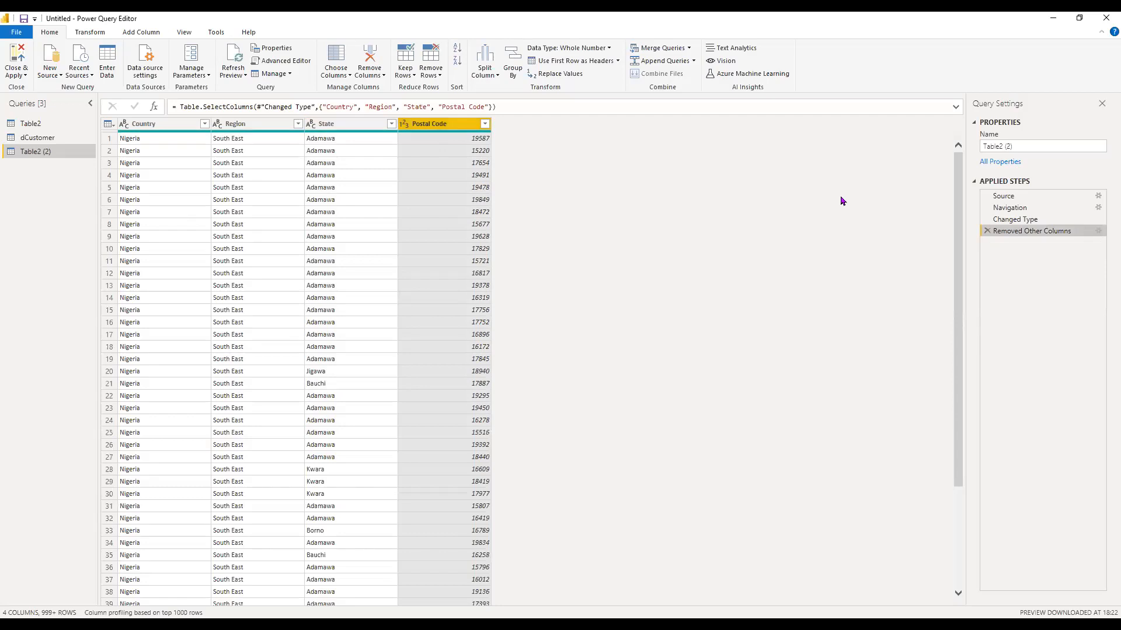
# - Try removing the Postal Code column and the duplicate State rows, and delete both resulting applied steps
pyautogui.rightClick(425, 123)
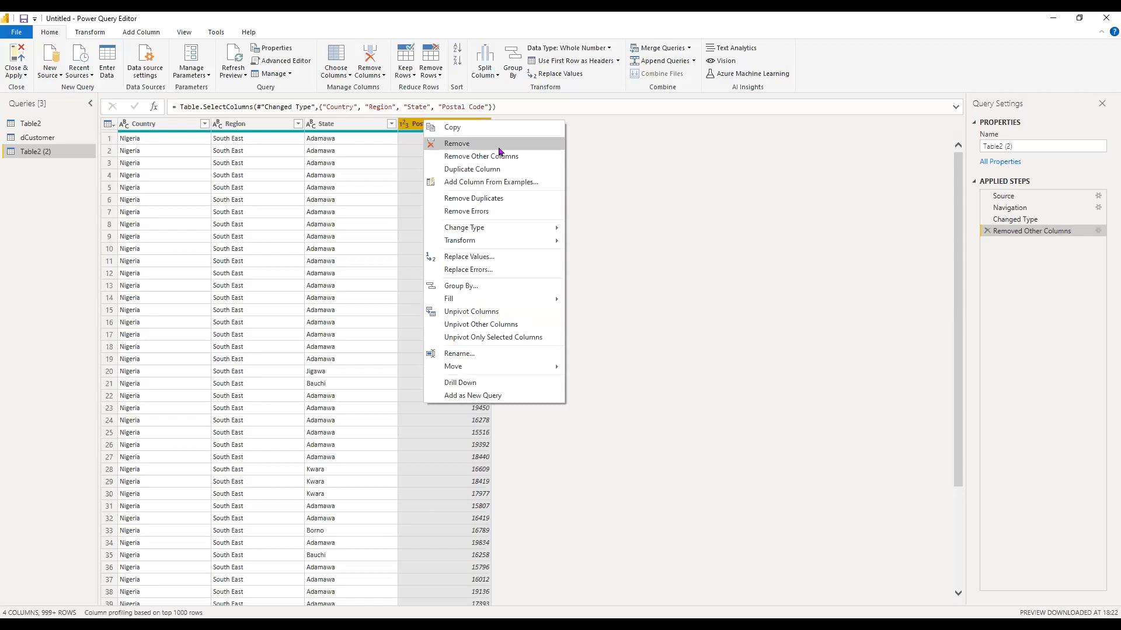
pyautogui.click(465, 146)
pyautogui.rightClick(372, 123)
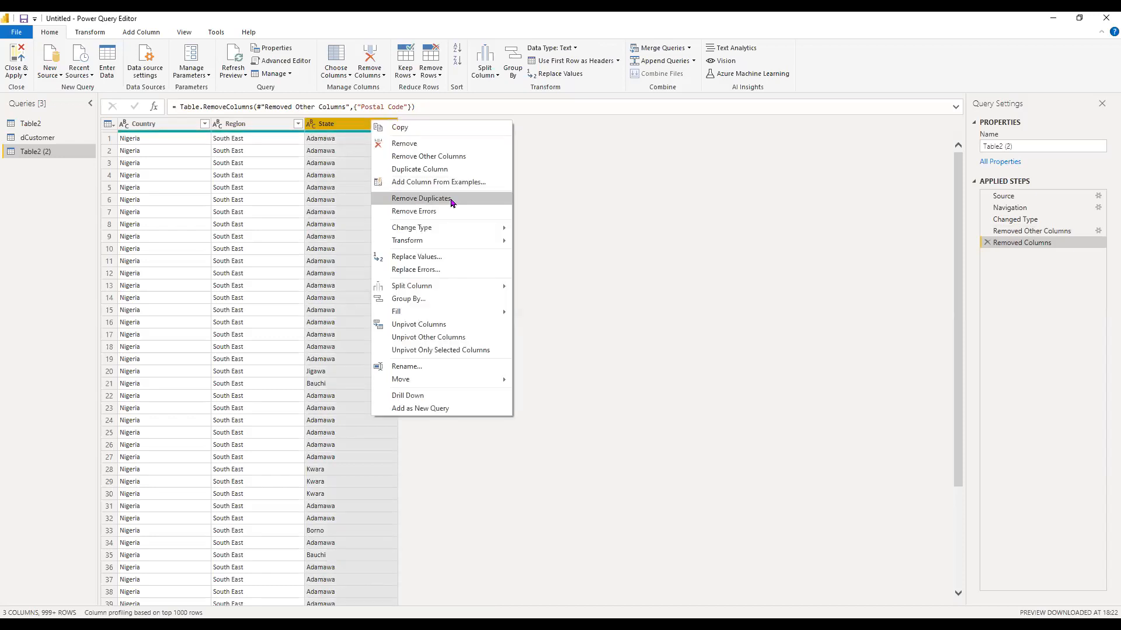
pyautogui.click(452, 200)
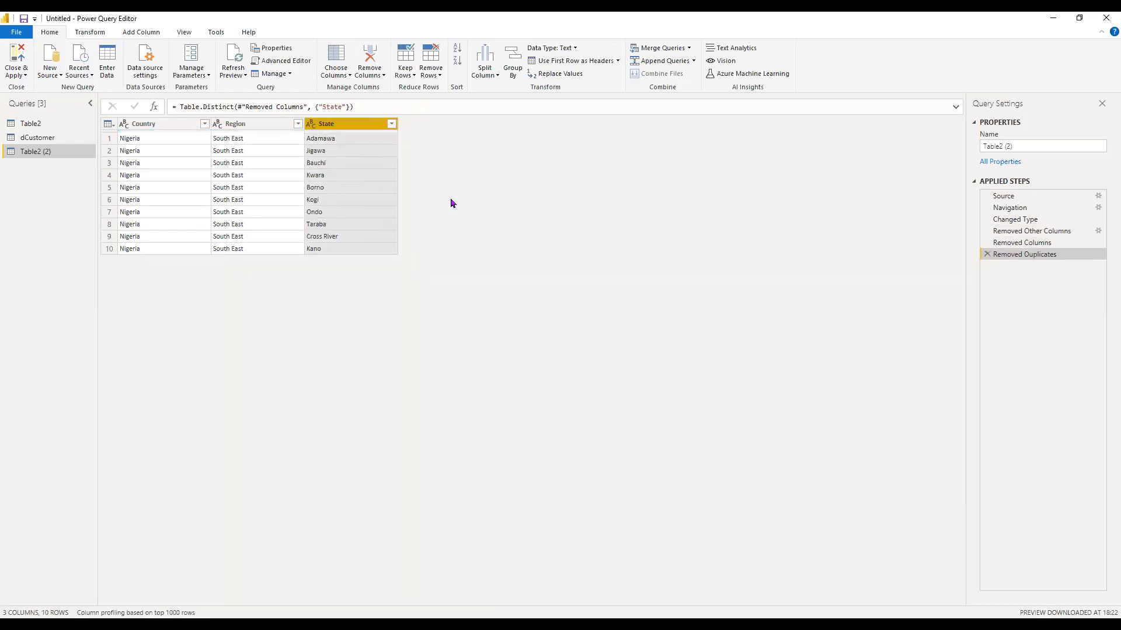
pyautogui.click(988, 255)
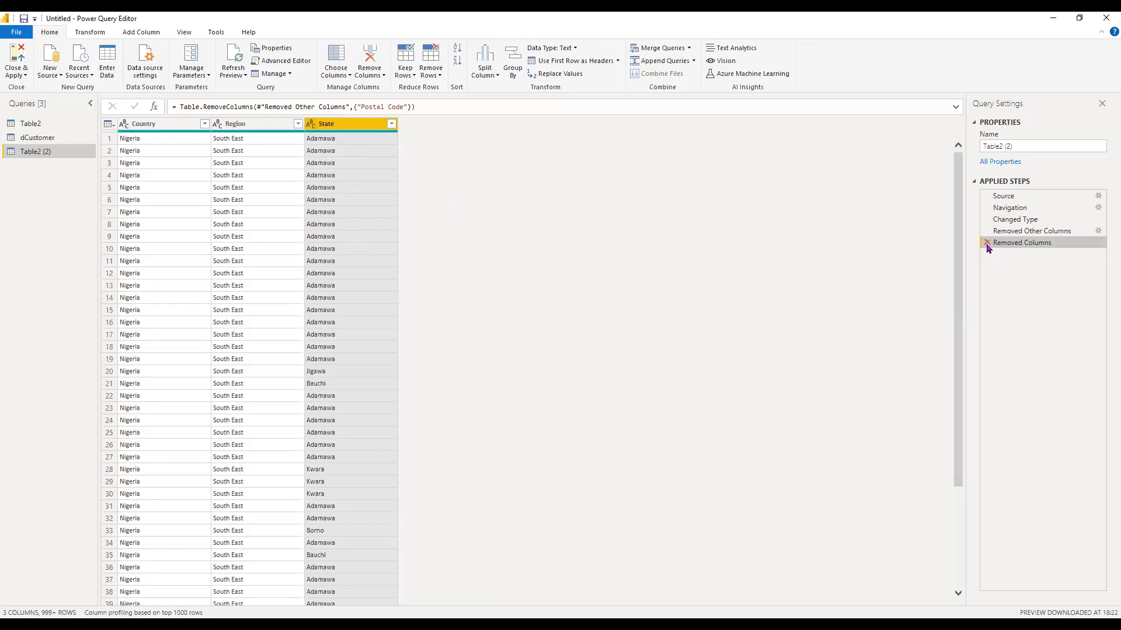
pyautogui.click(986, 244)
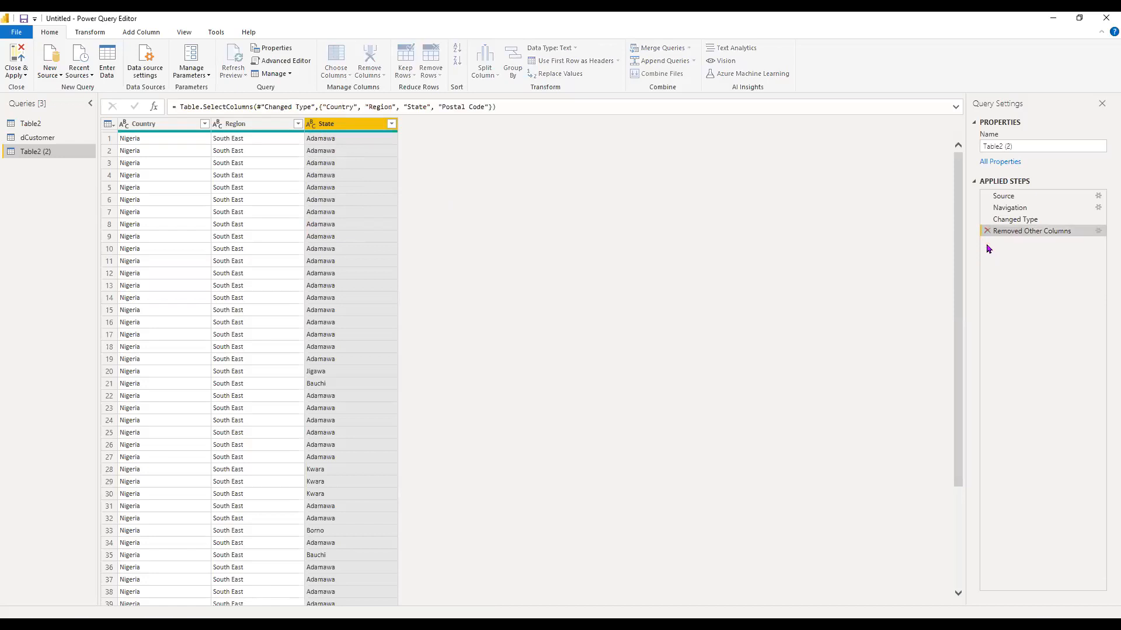
# - Load and examine the full list of distinct Region values in the location query without applying a filter
pyautogui.click(298, 126)
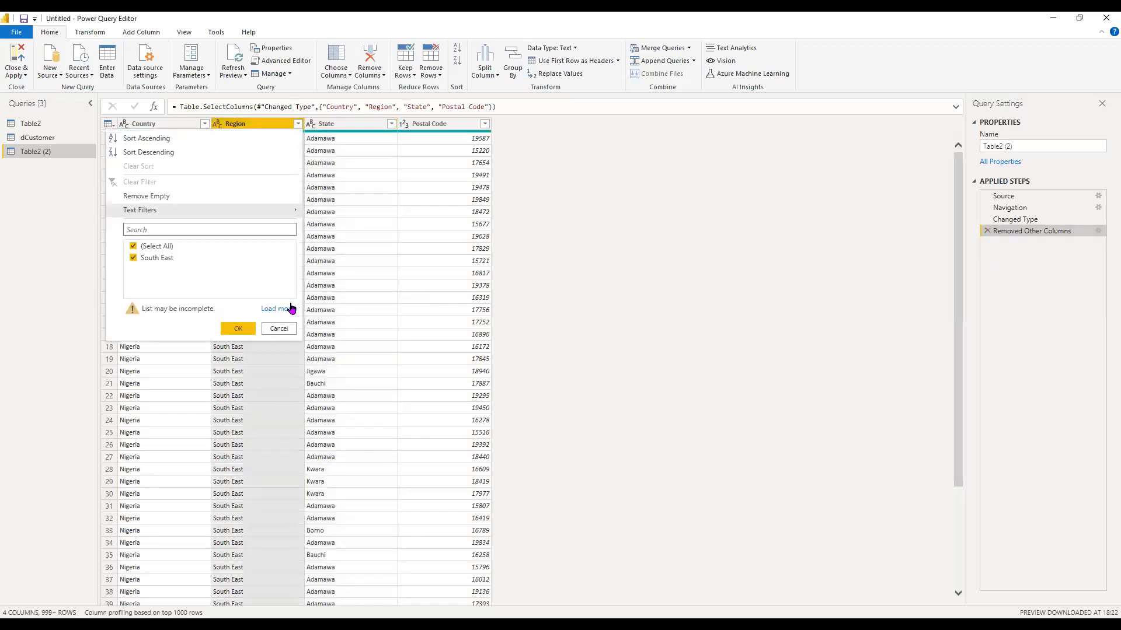
pyautogui.click(276, 309)
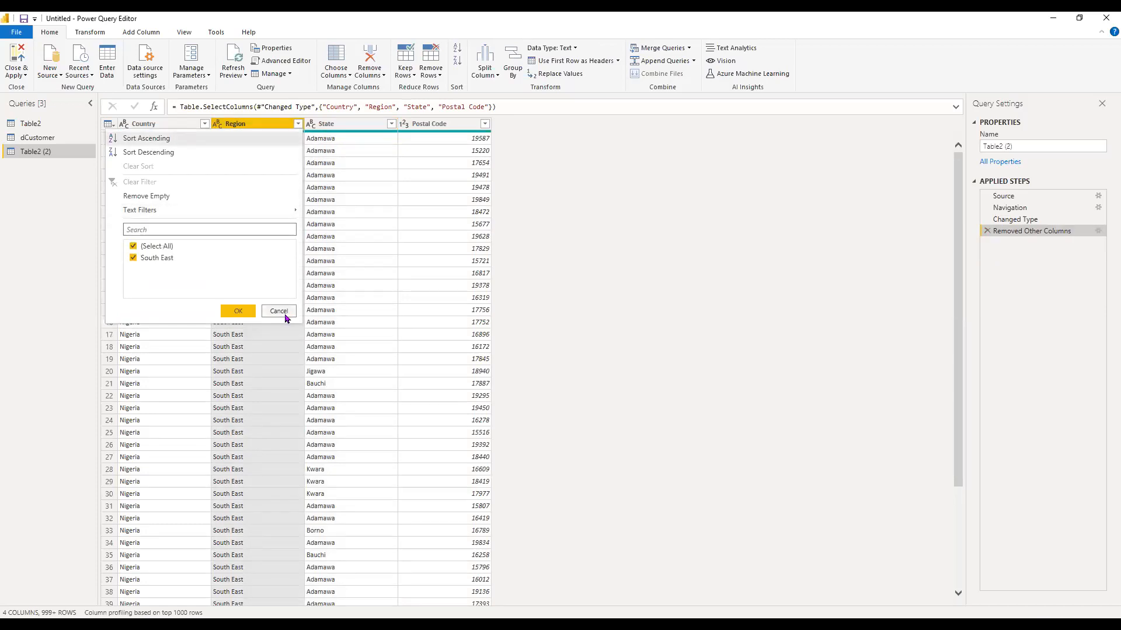
pyautogui.click(279, 311)
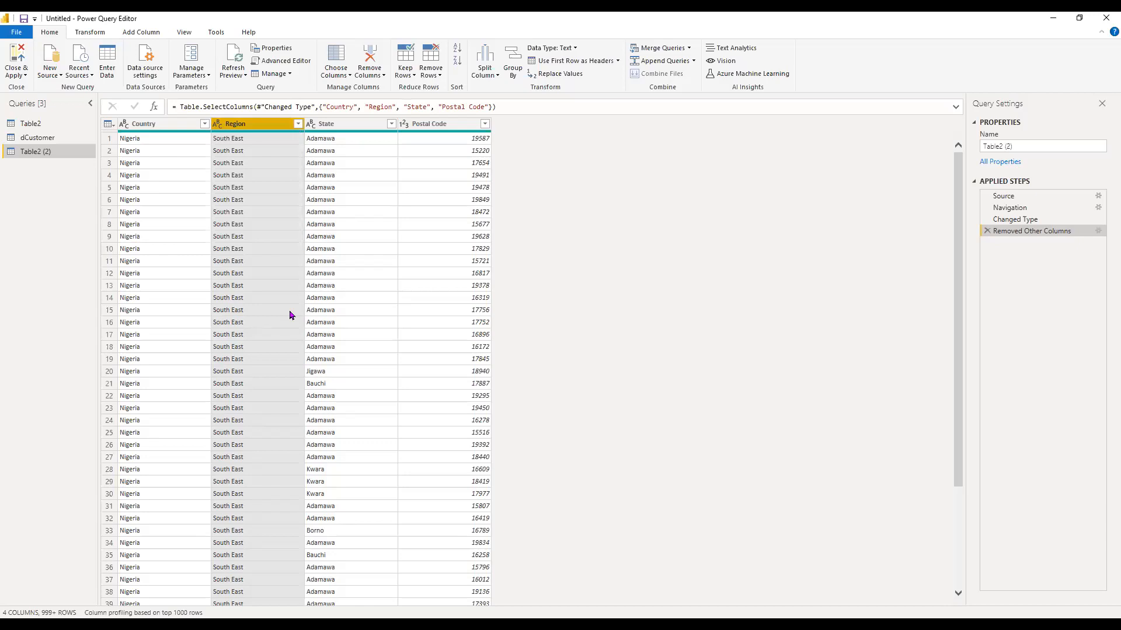
pyautogui.click(297, 124)
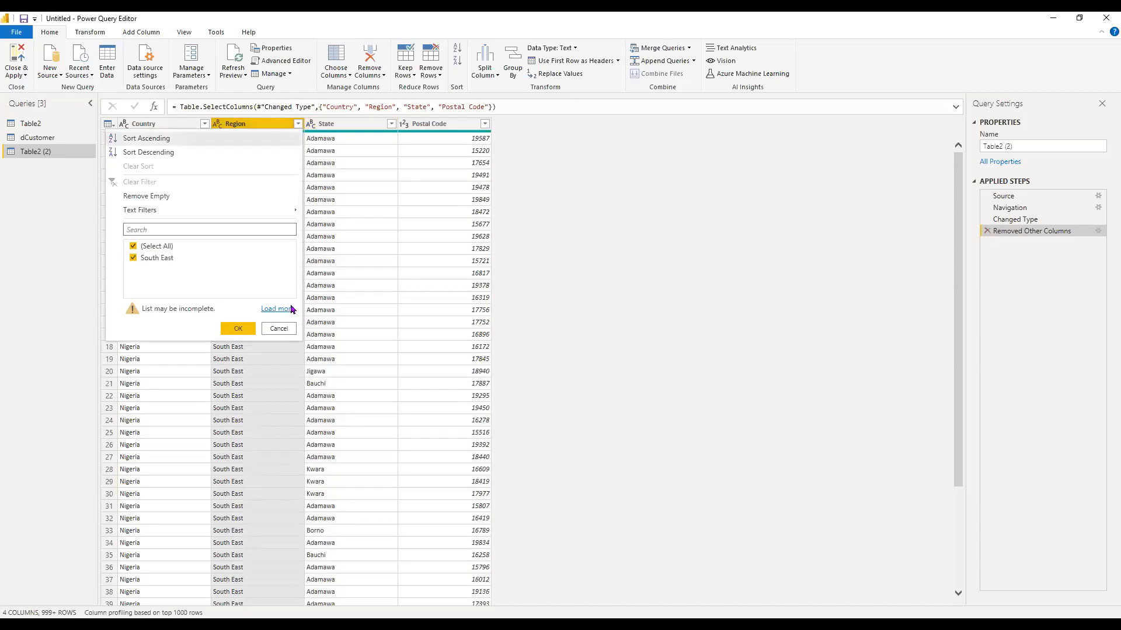
pyautogui.click(291, 309)
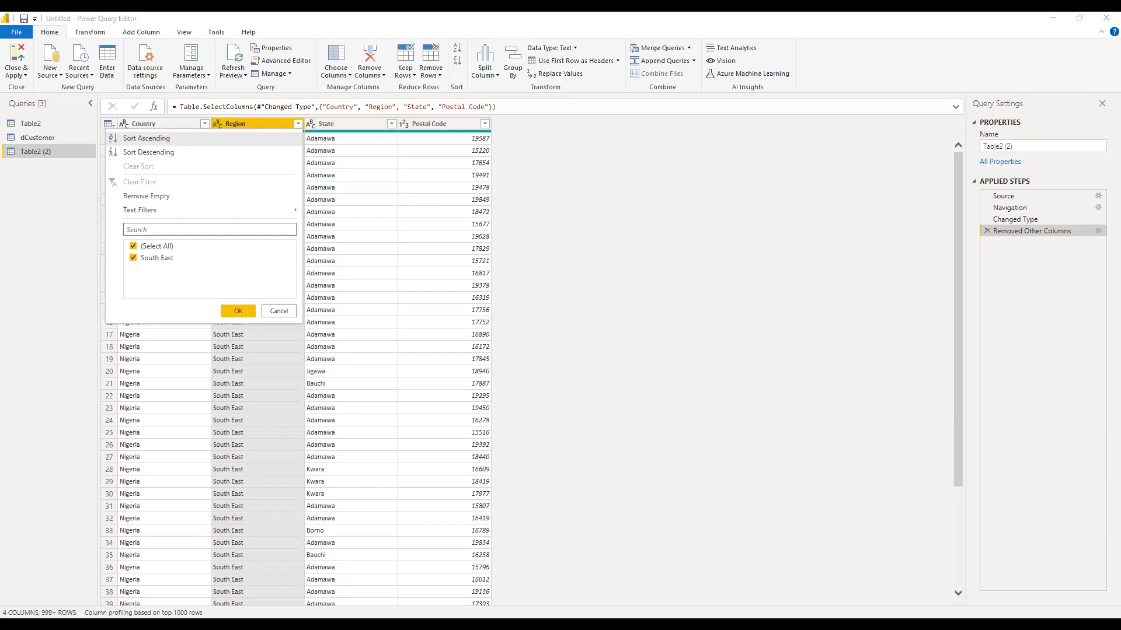
pyautogui.click(53, 139)
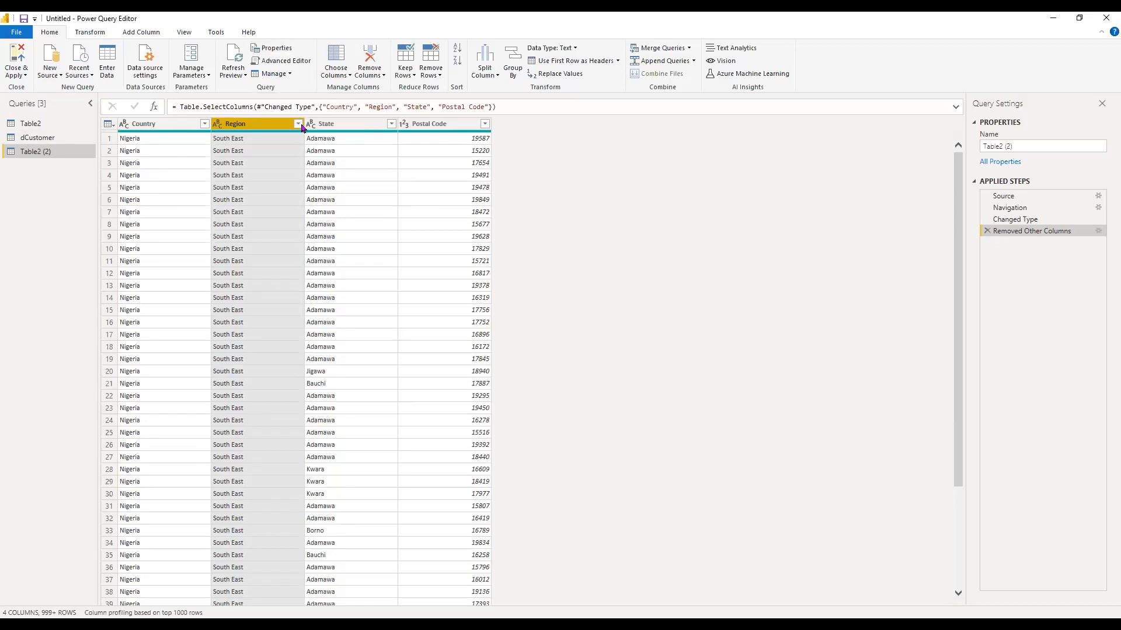
pyautogui.click(298, 124)
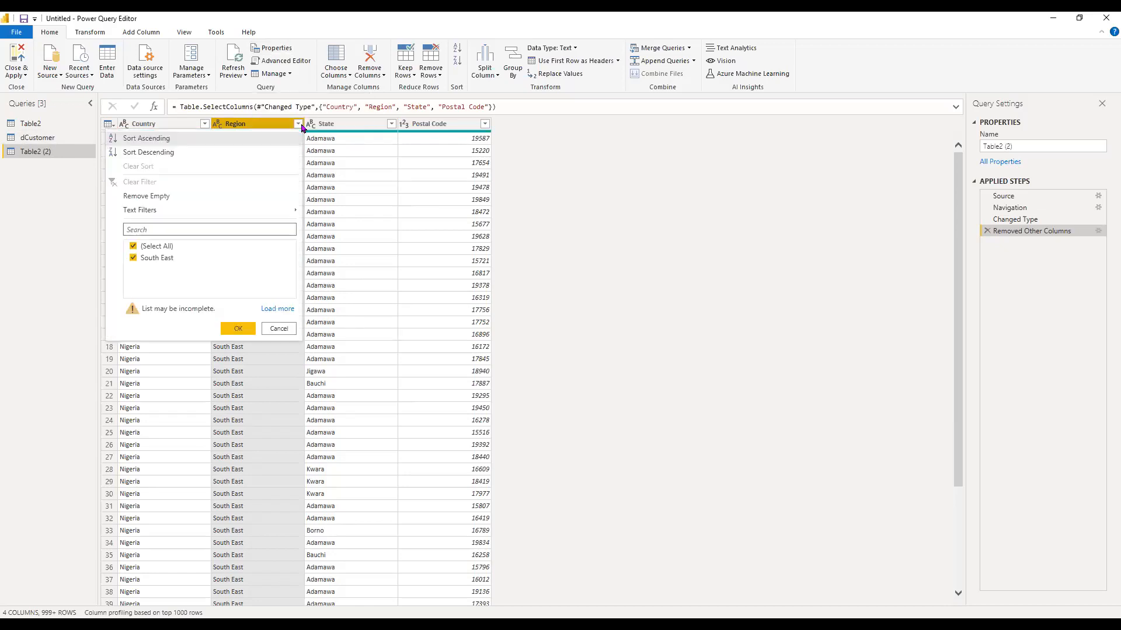
pyautogui.click(287, 309)
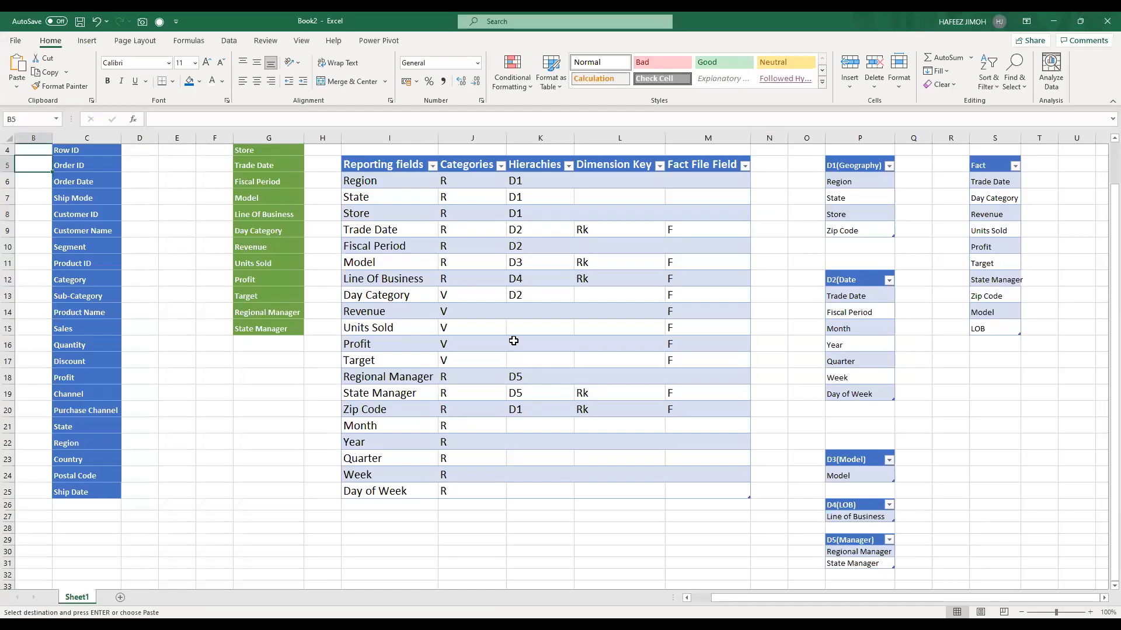
# - Examine the reporting fields, dimension and fact tables in the Book2 Excel workbook, and return to Power Query without applying the pending changes
pyautogui.scroll(1, 514, 341)
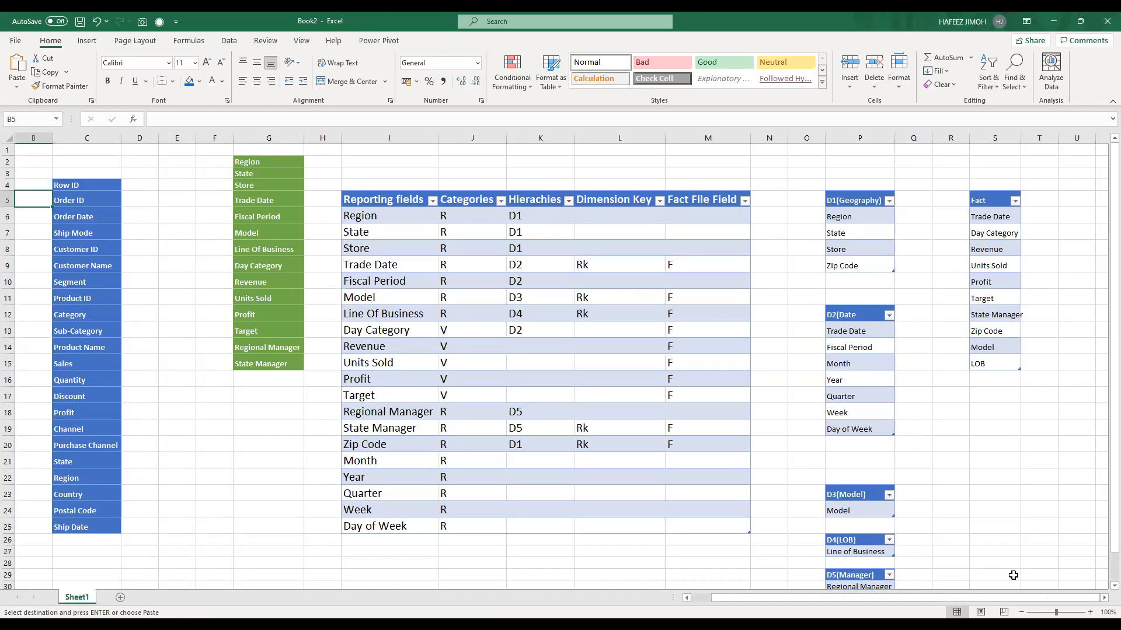
pyautogui.moveTo(175, 237); pyautogui.dragTo(18, 130)
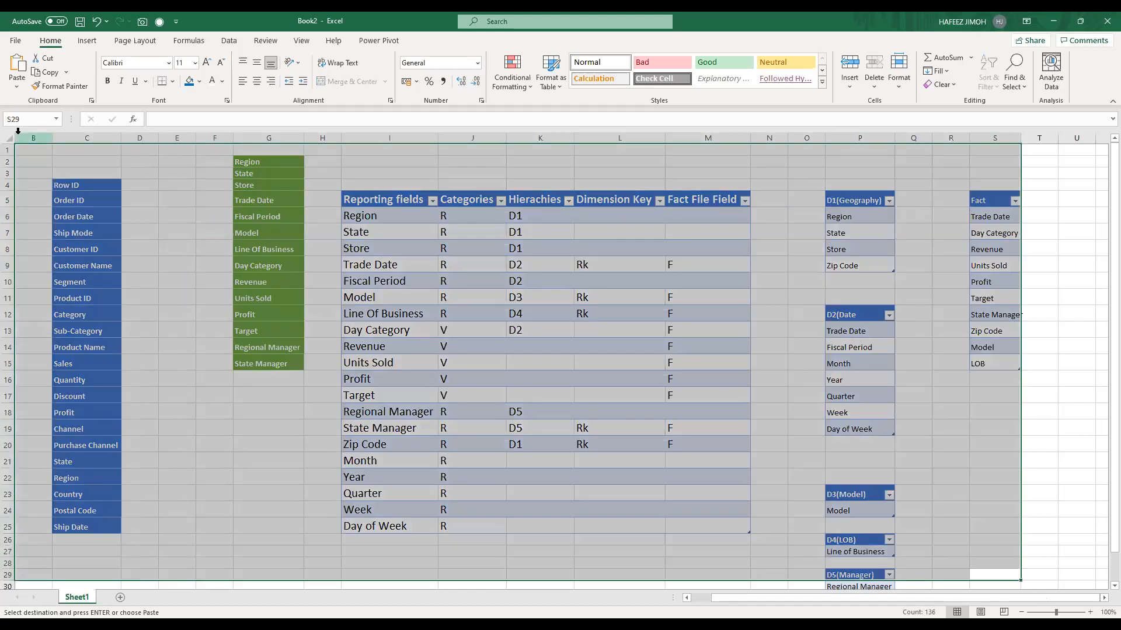
pyautogui.moveTo(55, 165); pyautogui.dragTo(1023, 569)
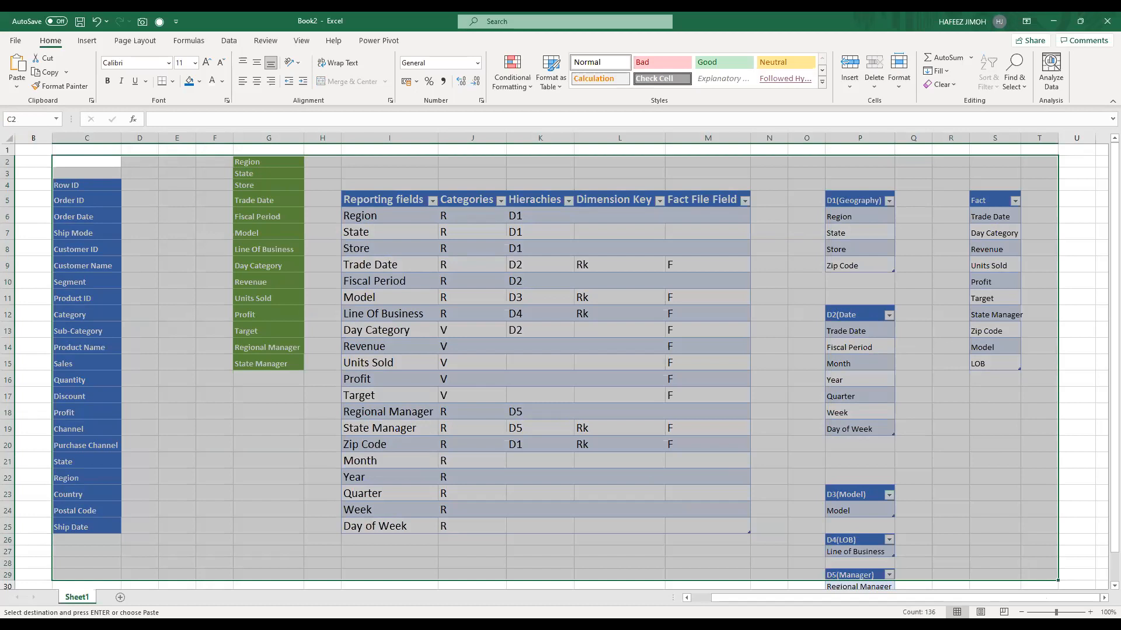
pyautogui.hotkey('alt', 'Tab')
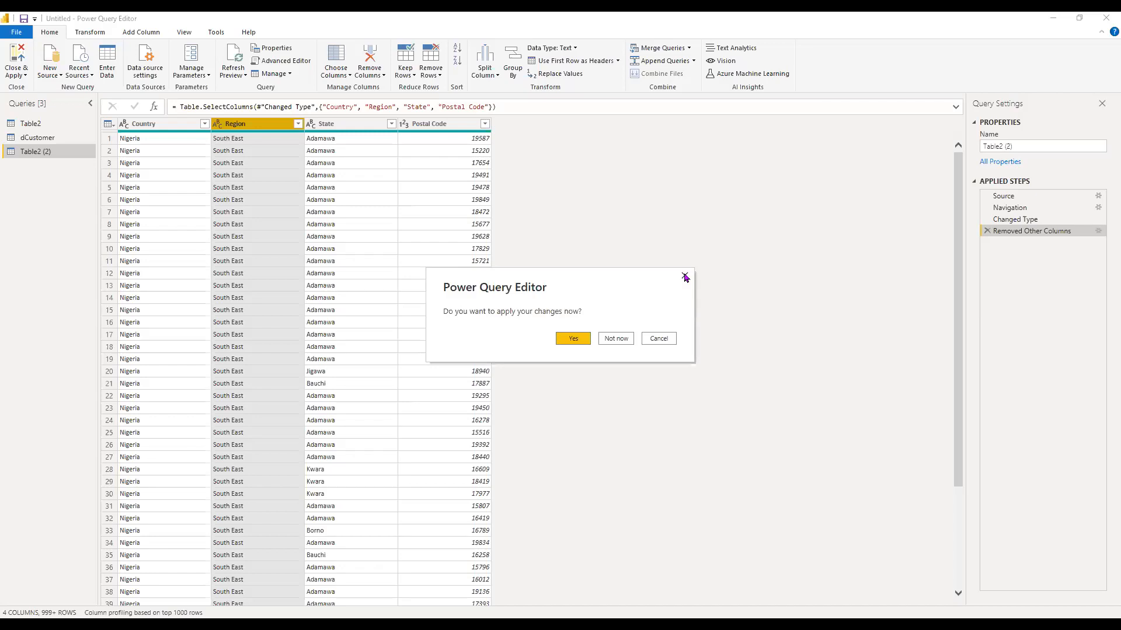
pyautogui.click(685, 277)
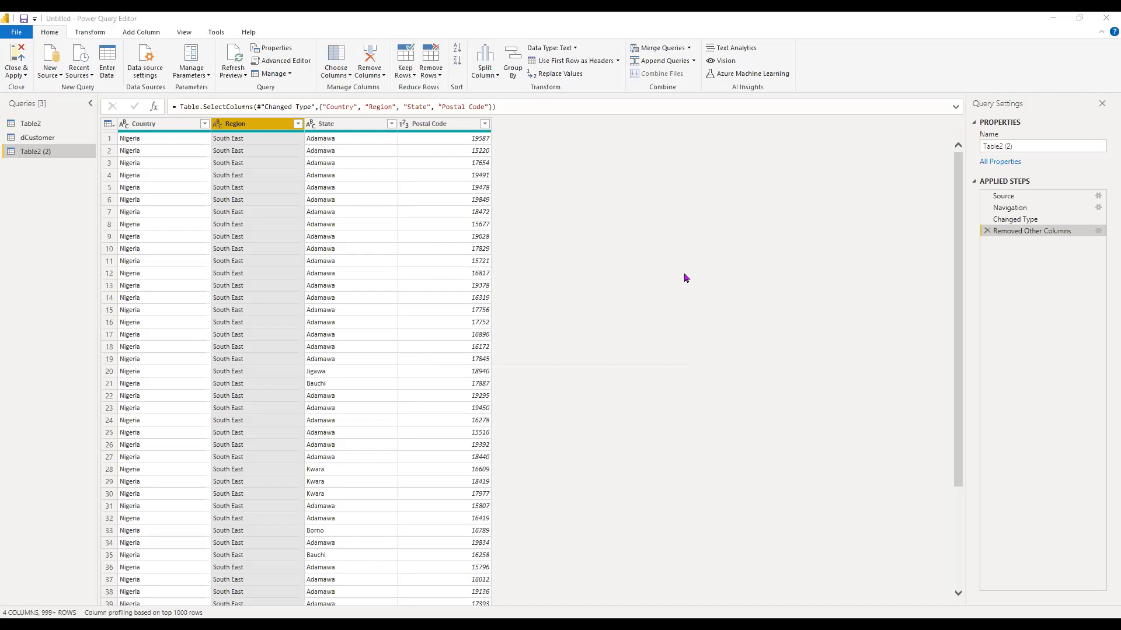